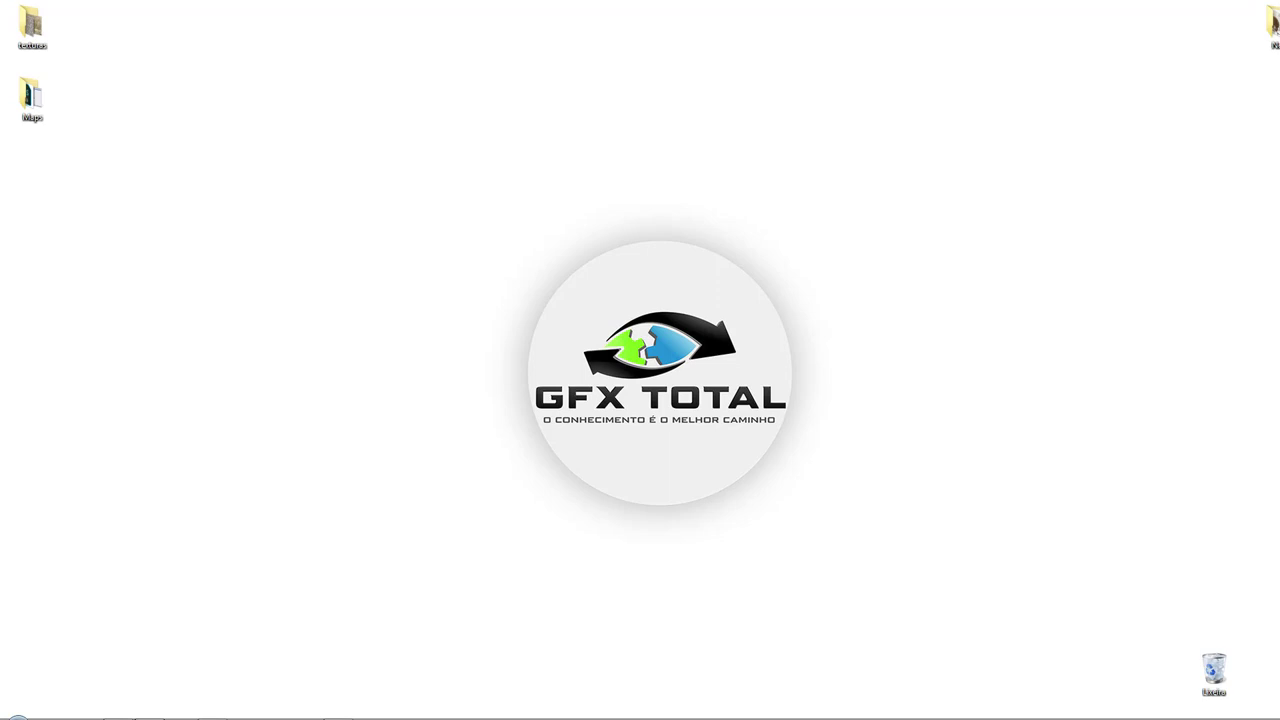
- Bring TABELA.psd to the front in Photoshop and zoom in on a viewer's comment
{"action": "left_click", "coordinate": [215, 655]}
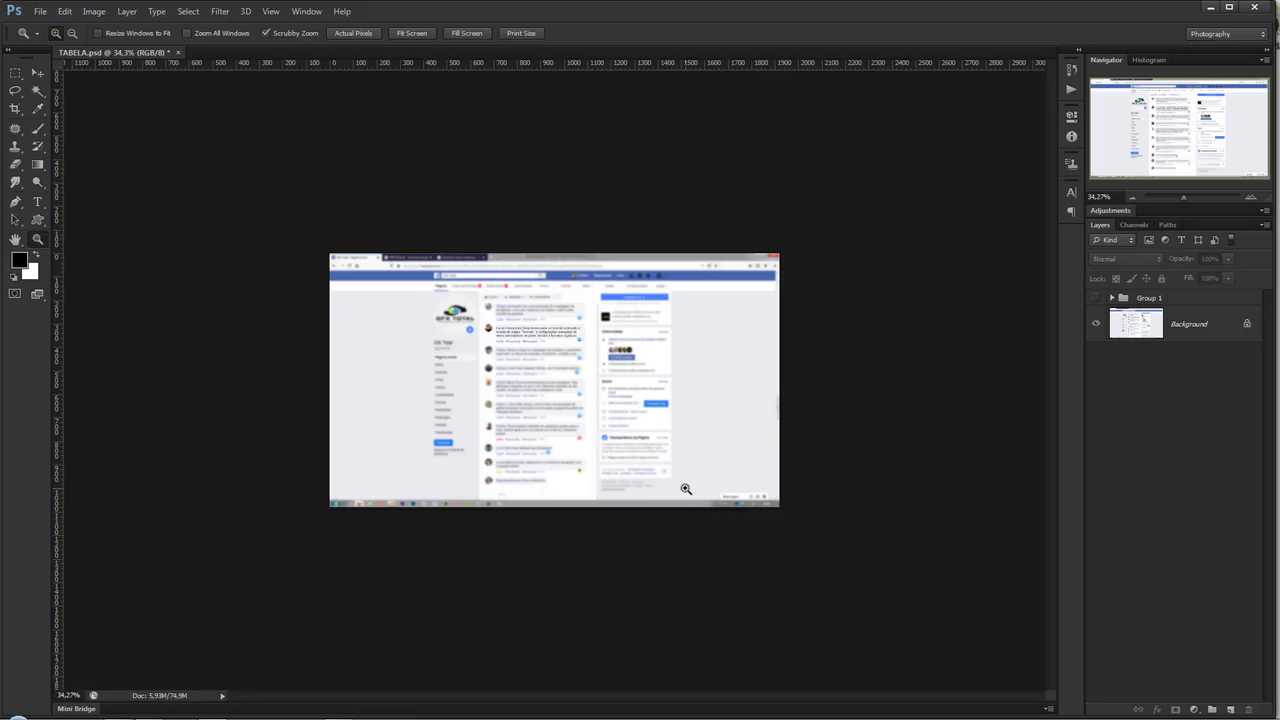
{"action": "left_click_drag", "start_coordinate": [502, 333], "coordinate": [571, 434]}
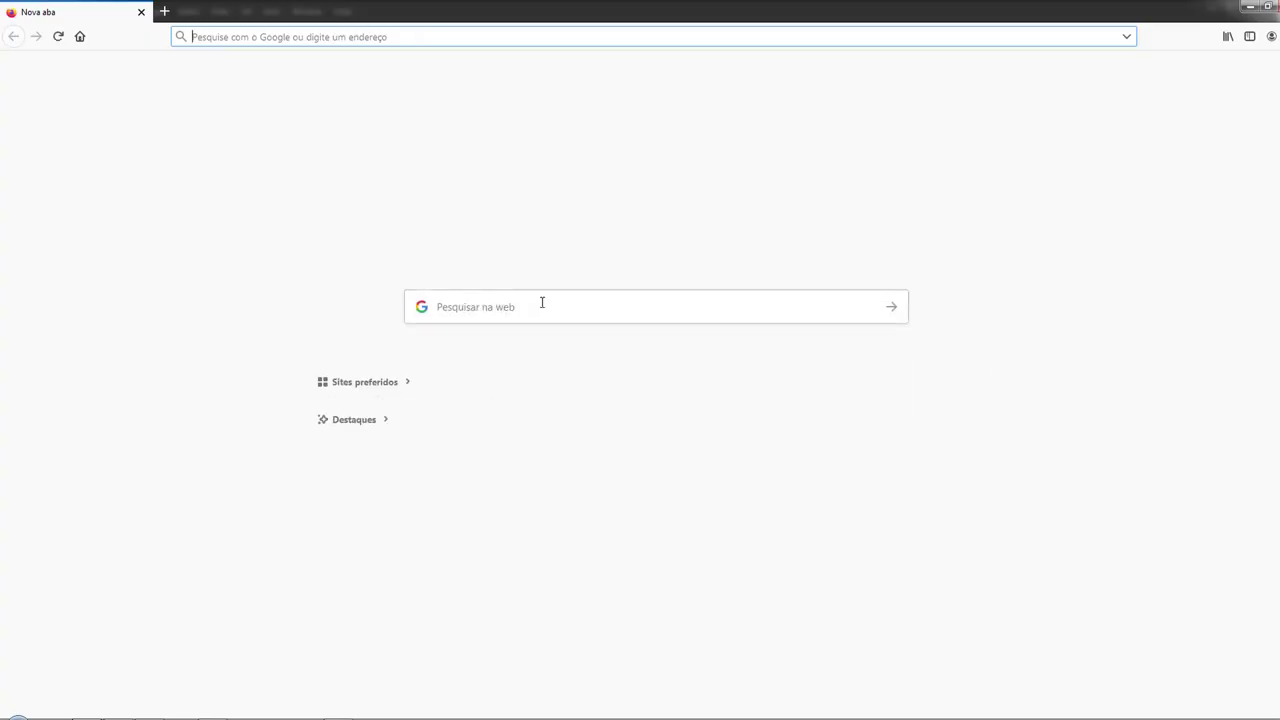
- Search Google for 'pbr materials' from the new Firefox tab
{"action": "left_click", "coordinate": [531, 303]}
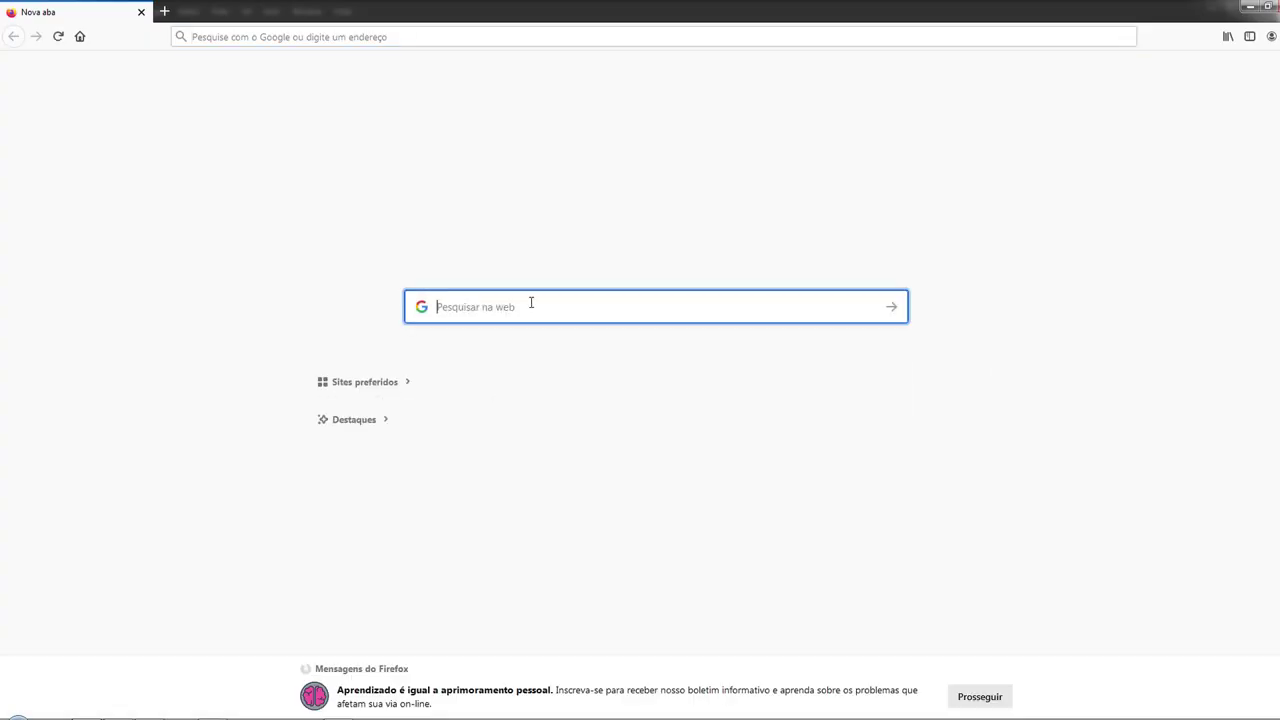
{"action": "type", "text": "pbr"}
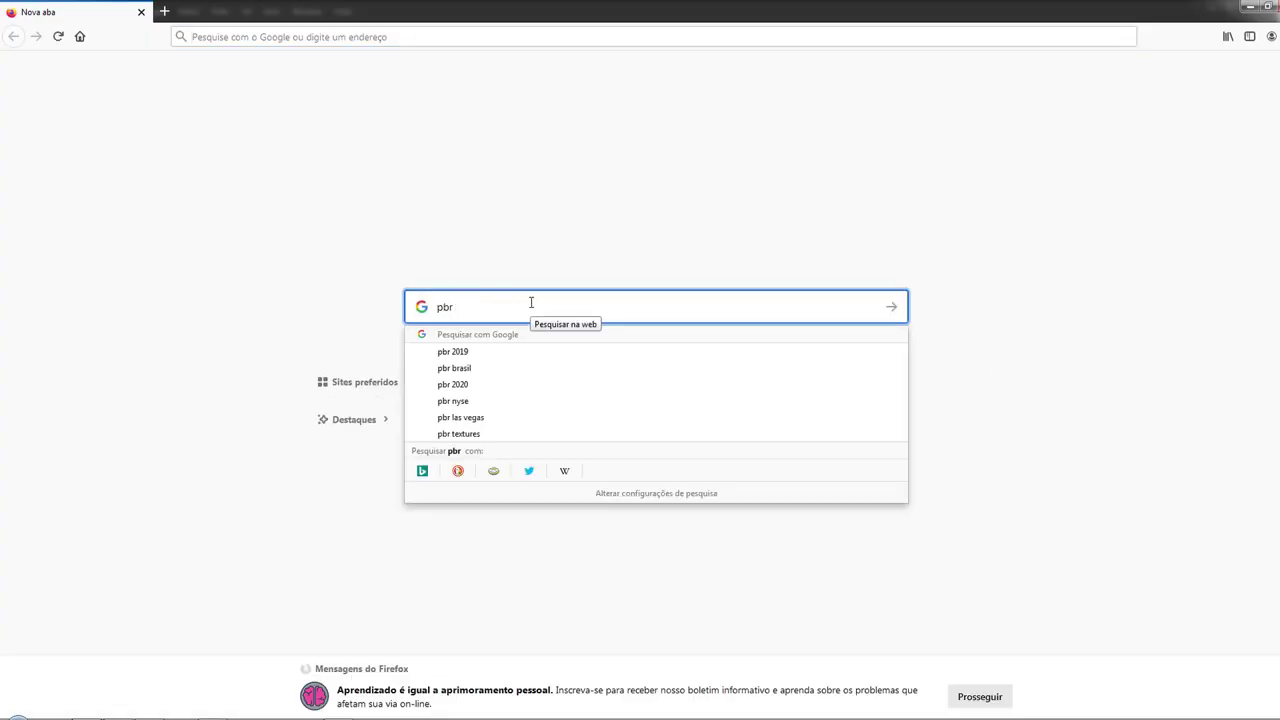
{"action": "type", "text": " materials"}
{"action": "key", "text": "Return"}
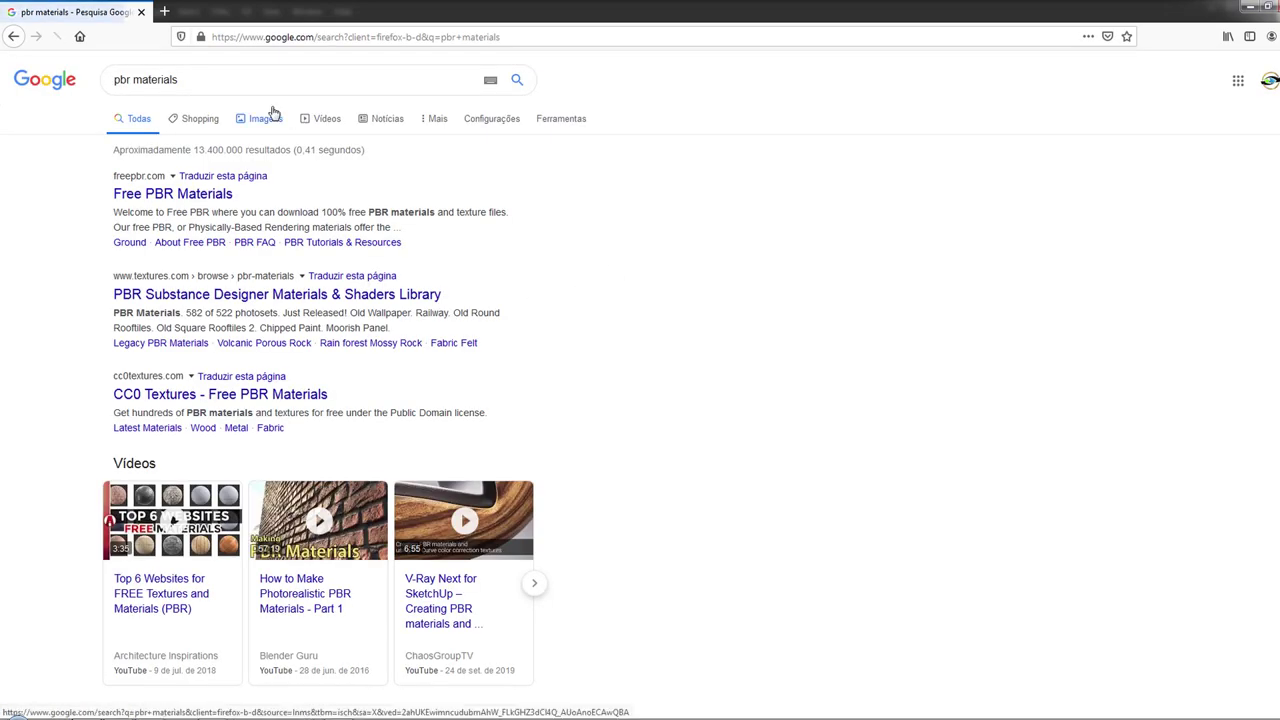
- Browse the 'pbr materials' image results, then minimise Firefox and Photoshop
{"action": "left_click", "coordinate": [273, 121]}
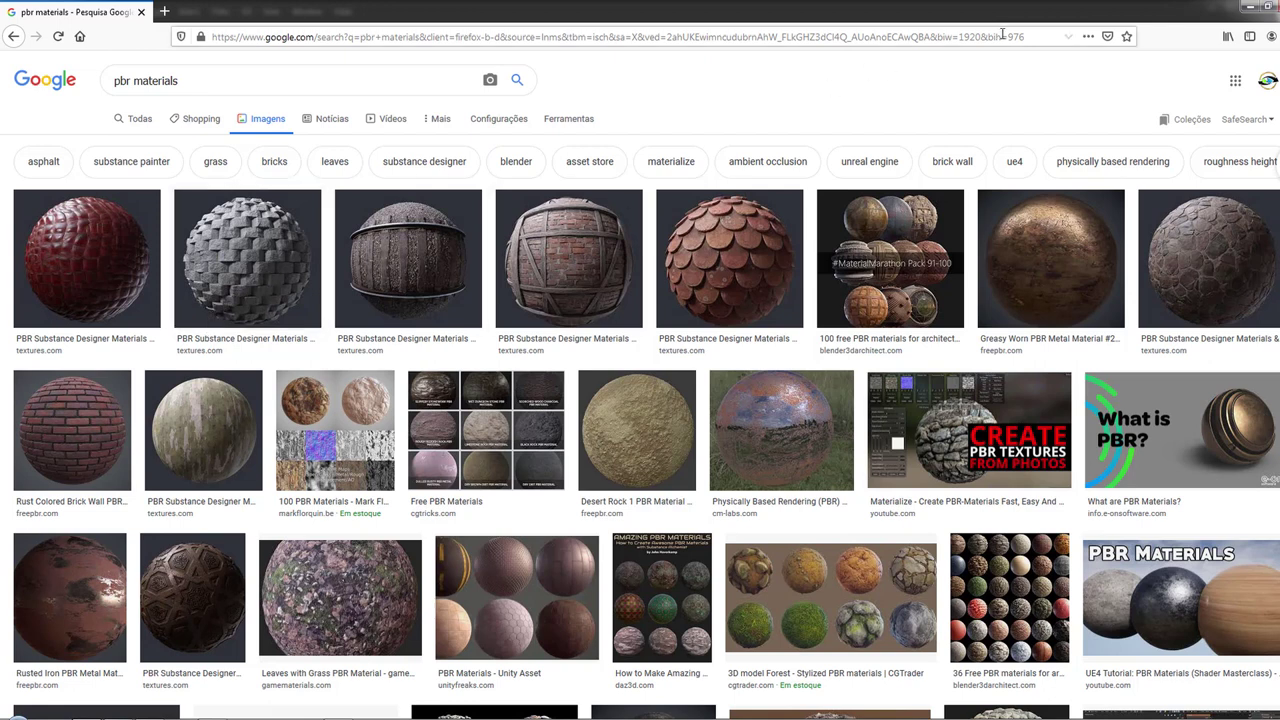
{"action": "left_click", "coordinate": [1249, 7]}
{"action": "left_click", "coordinate": [1210, 7]}
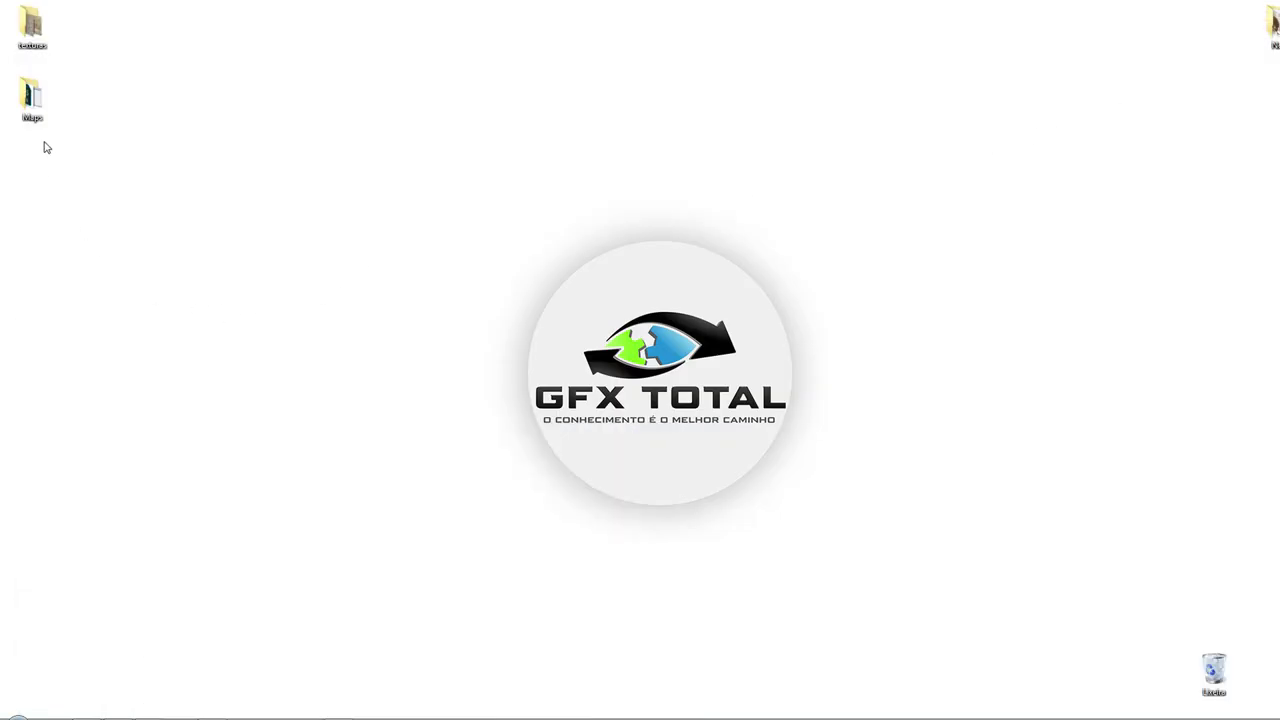
- Open the texturas folder and drag PAVIMENTOS (1) out toward Photoshop
{"action": "double_click", "coordinate": [32, 26]}
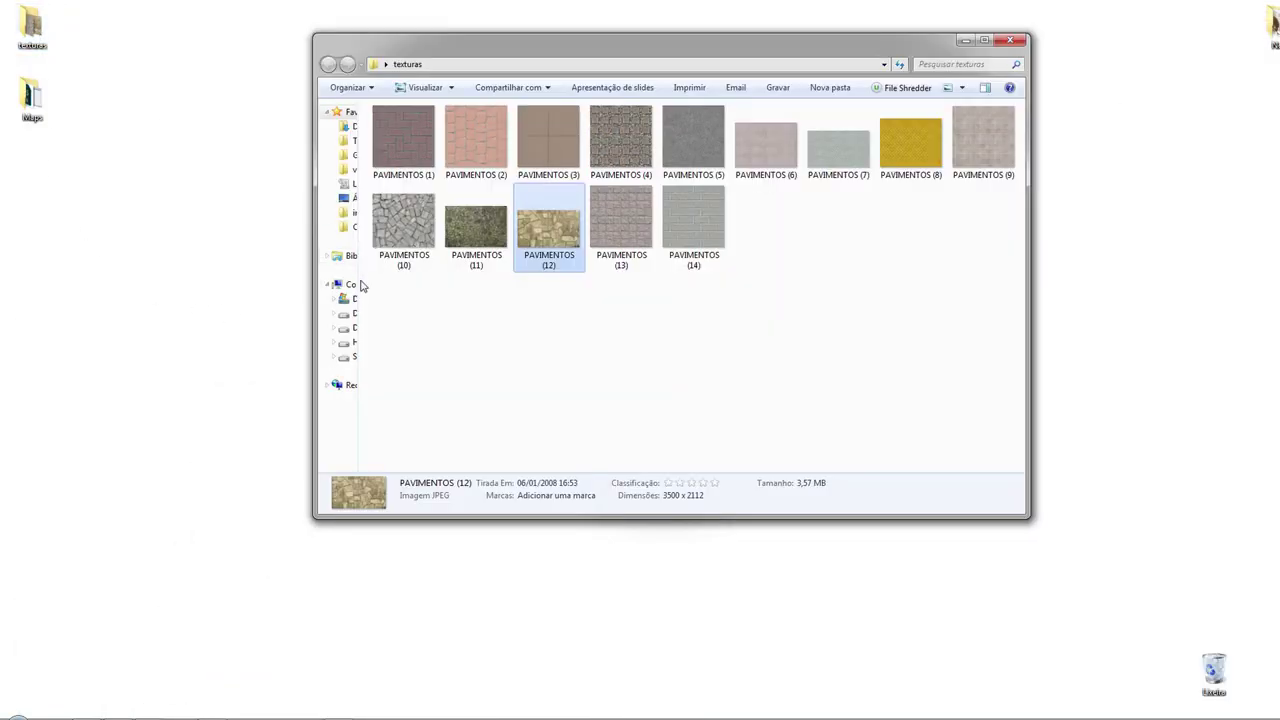
{"action": "left_click", "coordinate": [535, 340]}
{"action": "left_click", "coordinate": [398, 152]}
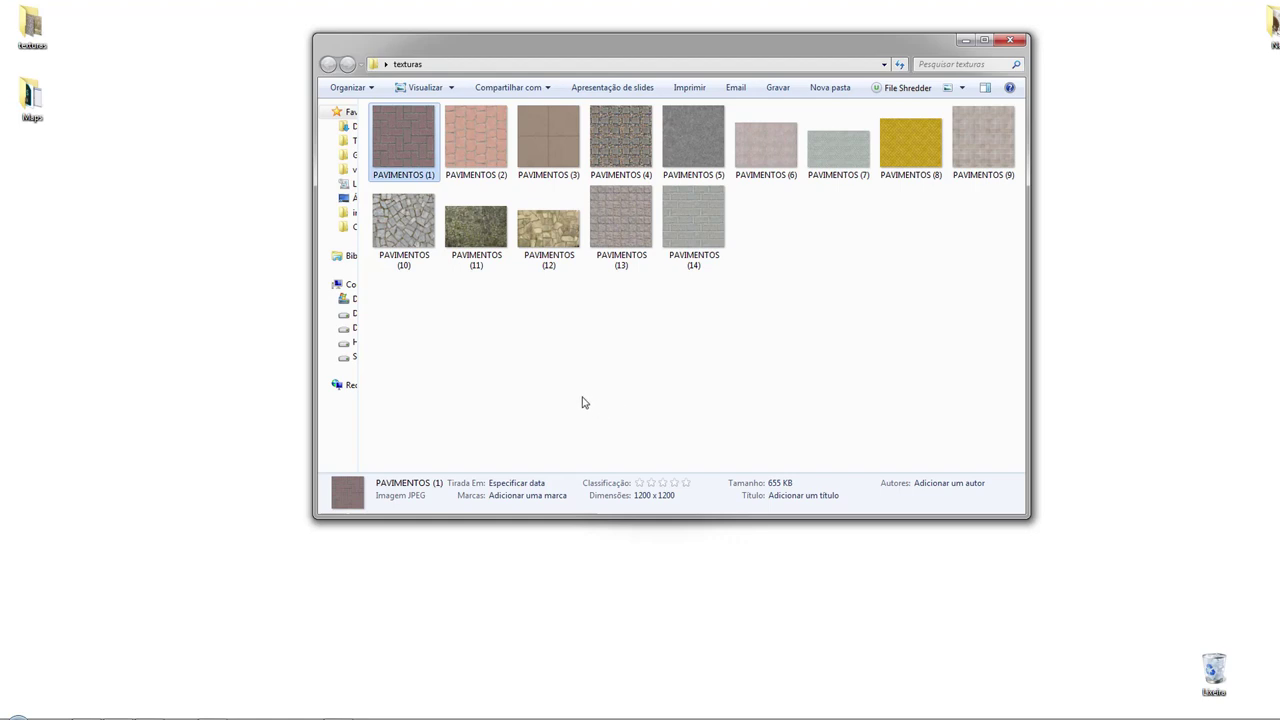
{"action": "mouse_move", "coordinate": [401, 142]}
{"action": "left_mouse_down"}
{"action": "mouse_move", "coordinate": [511, 421]}
{"action": "mouse_move", "coordinate": [278, 553]}
{"action": "left_mouse_up"}
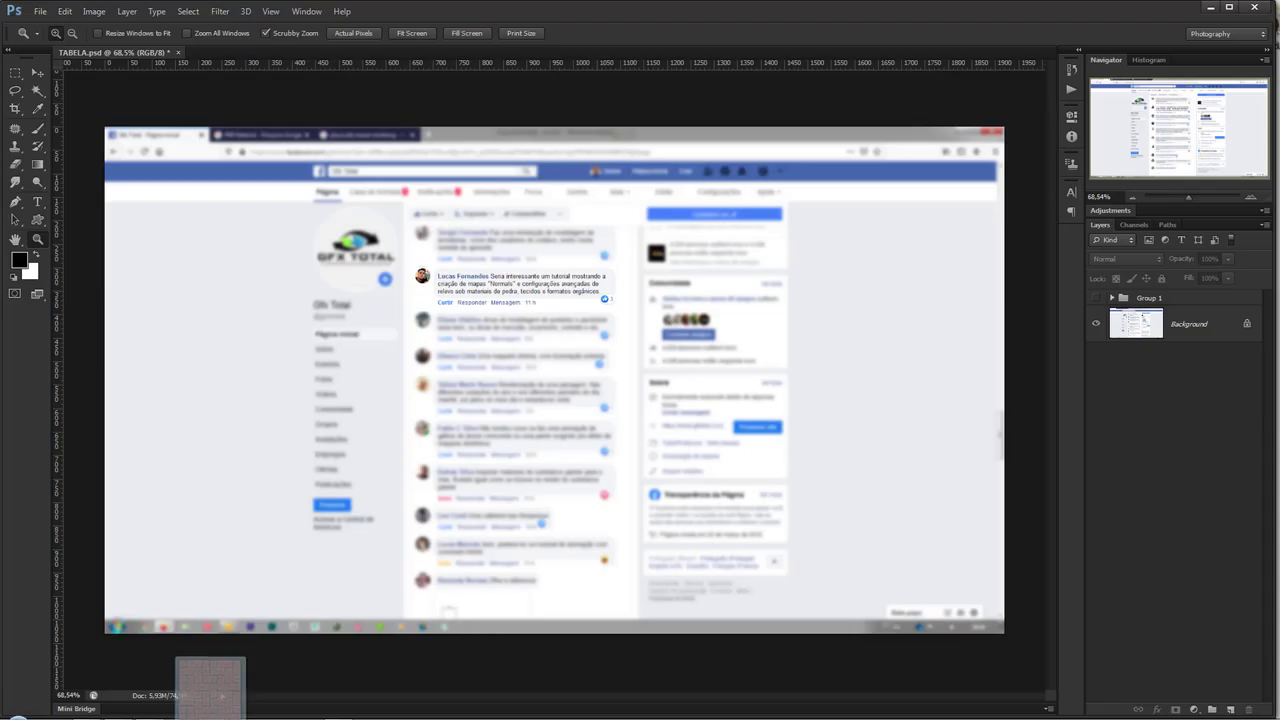
- Open PAVIMENTOS (1).jpg as a document, trial then undo a canvas crop, and duplicate Background
{"action": "left_click_drag", "start_coordinate": [278, 553], "coordinate": [443, 49]}
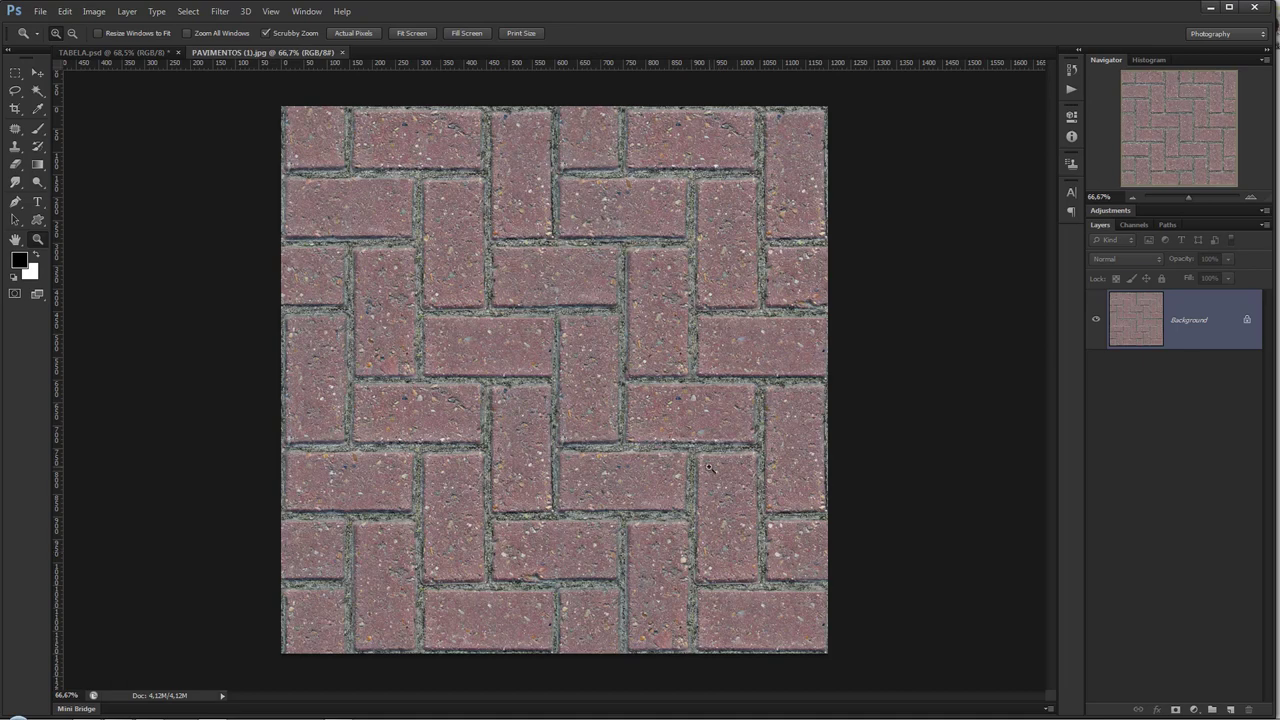
{"action": "left_click_drag", "start_coordinate": [684, 460], "coordinate": [586, 398]}
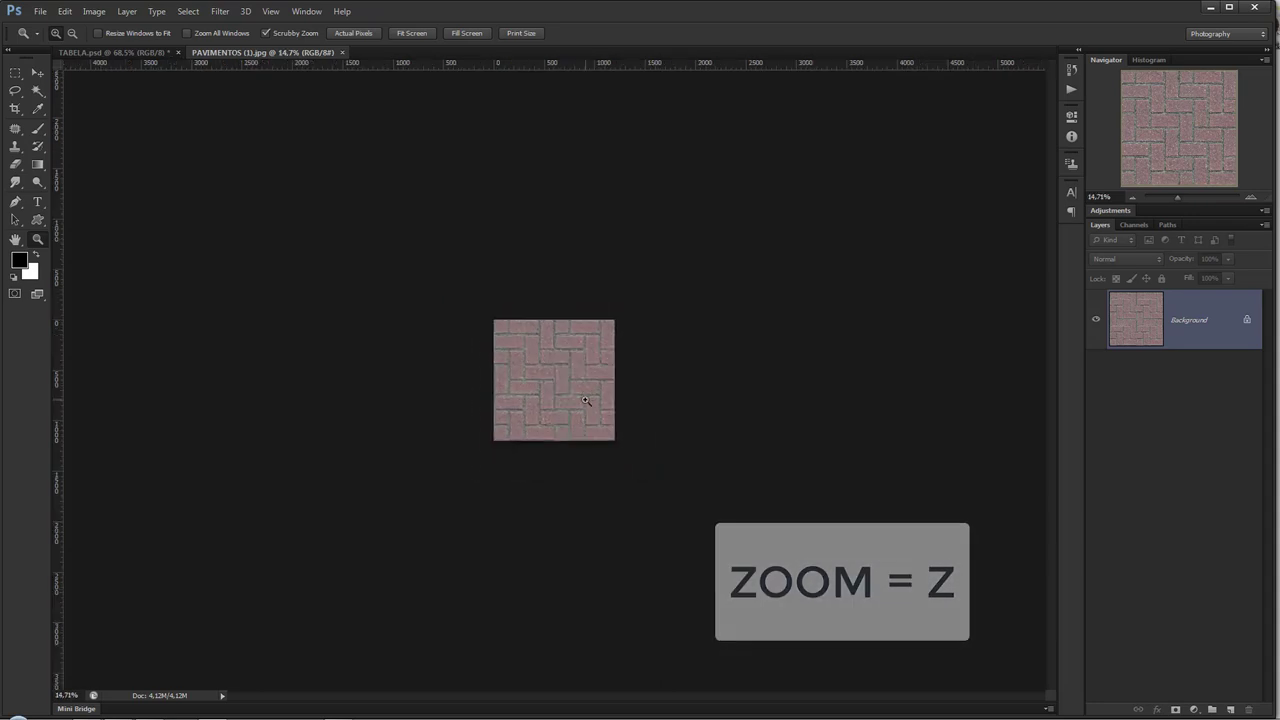
{"action": "key", "text": "c"}
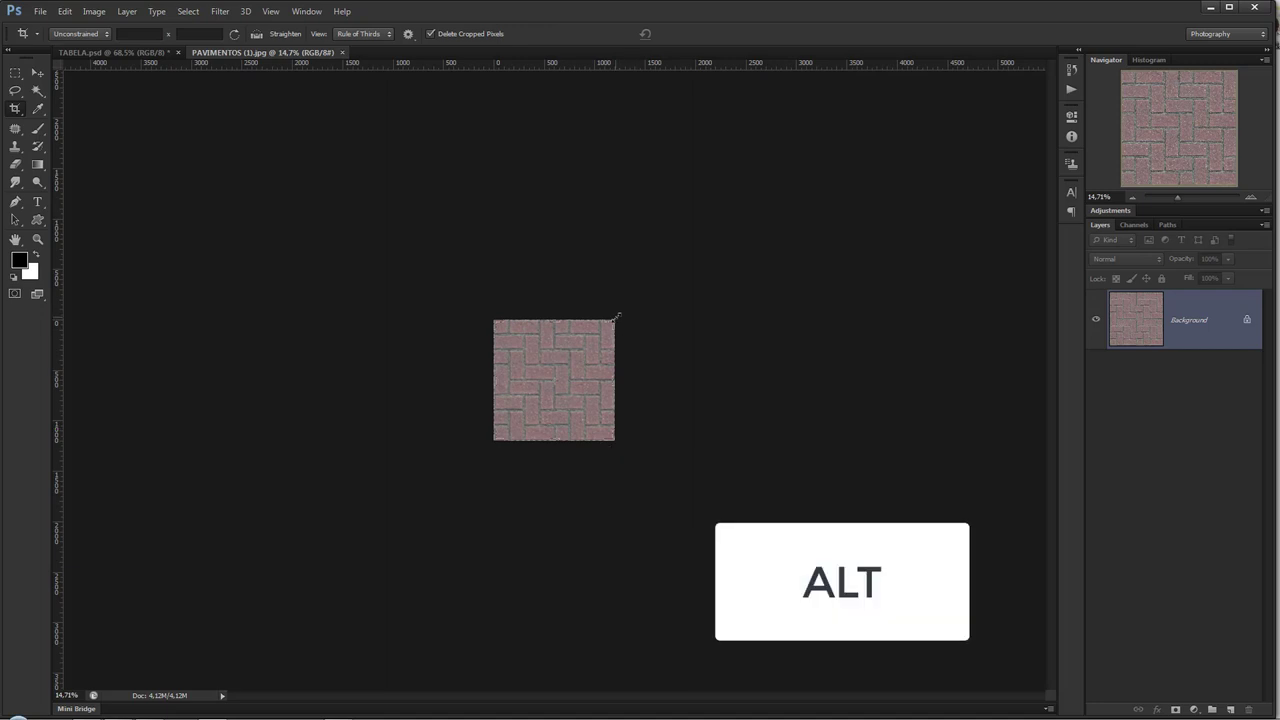
{"action": "left_click_drag", "start_coordinate": [614, 320], "coordinate": [788, 160]}
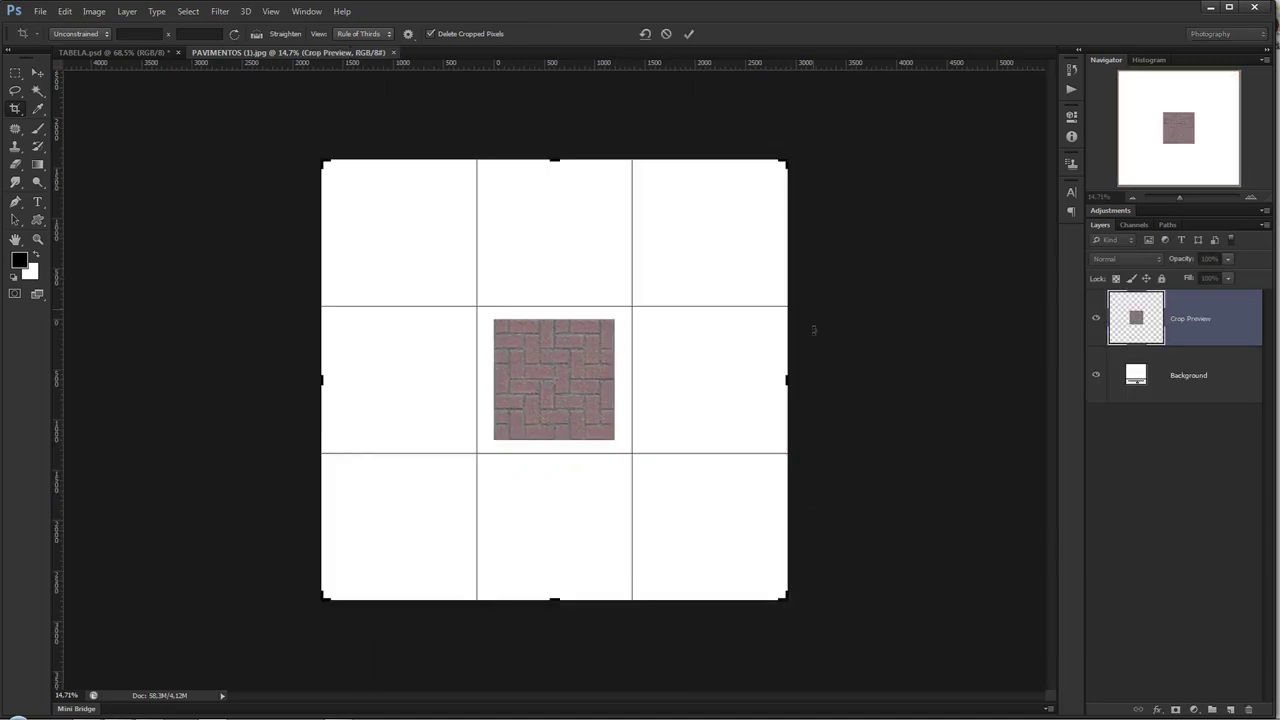
{"action": "key", "text": "Return"}
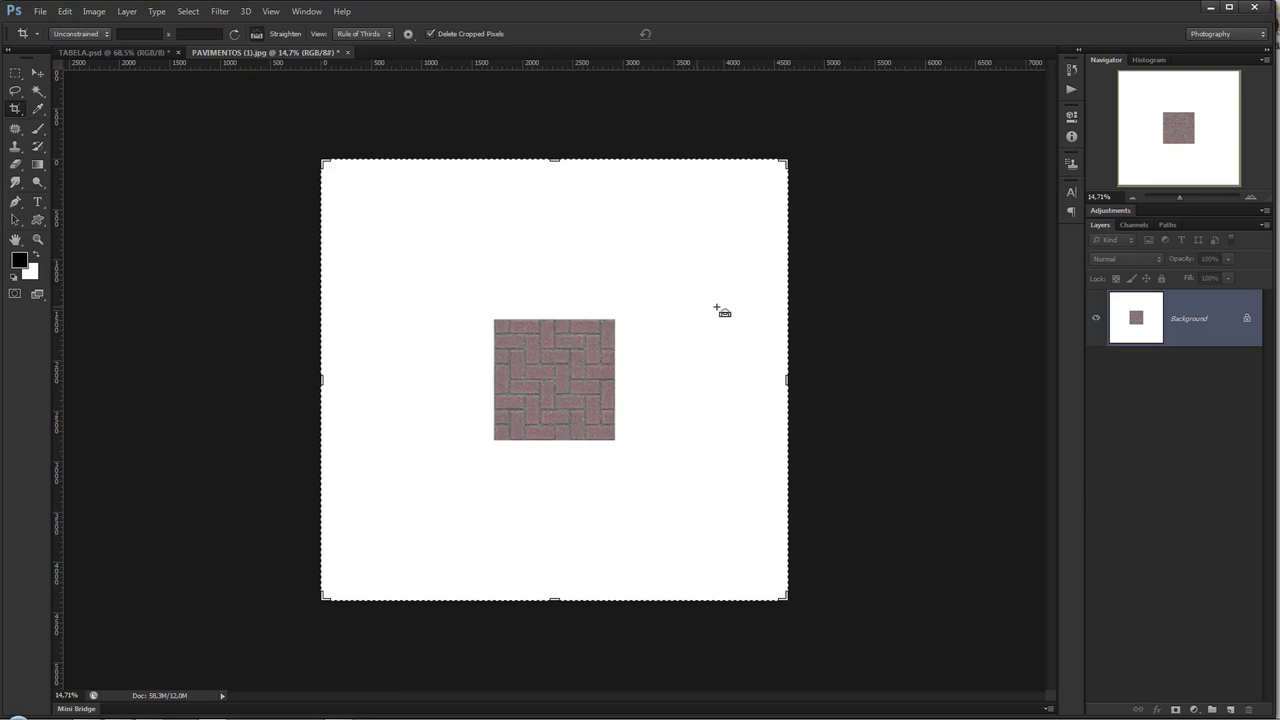
{"action": "key", "text": "ctrl+z"}
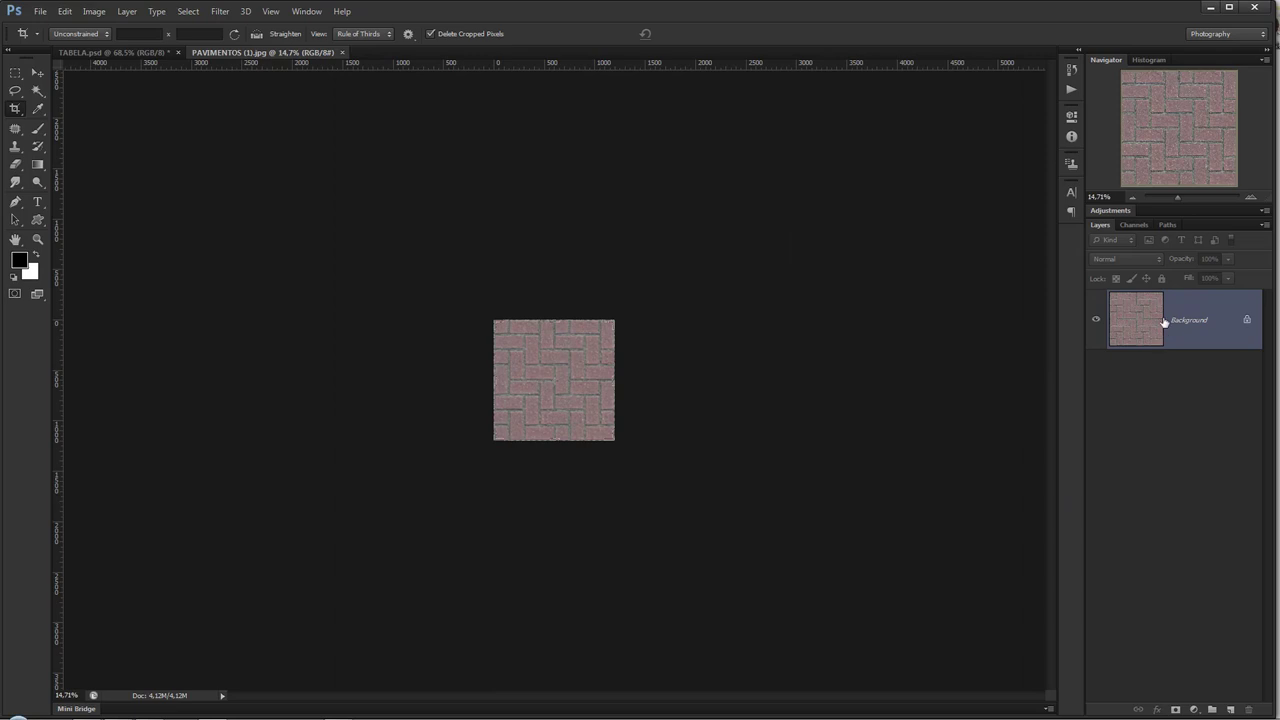
{"action": "key", "text": "ctrl+j"}
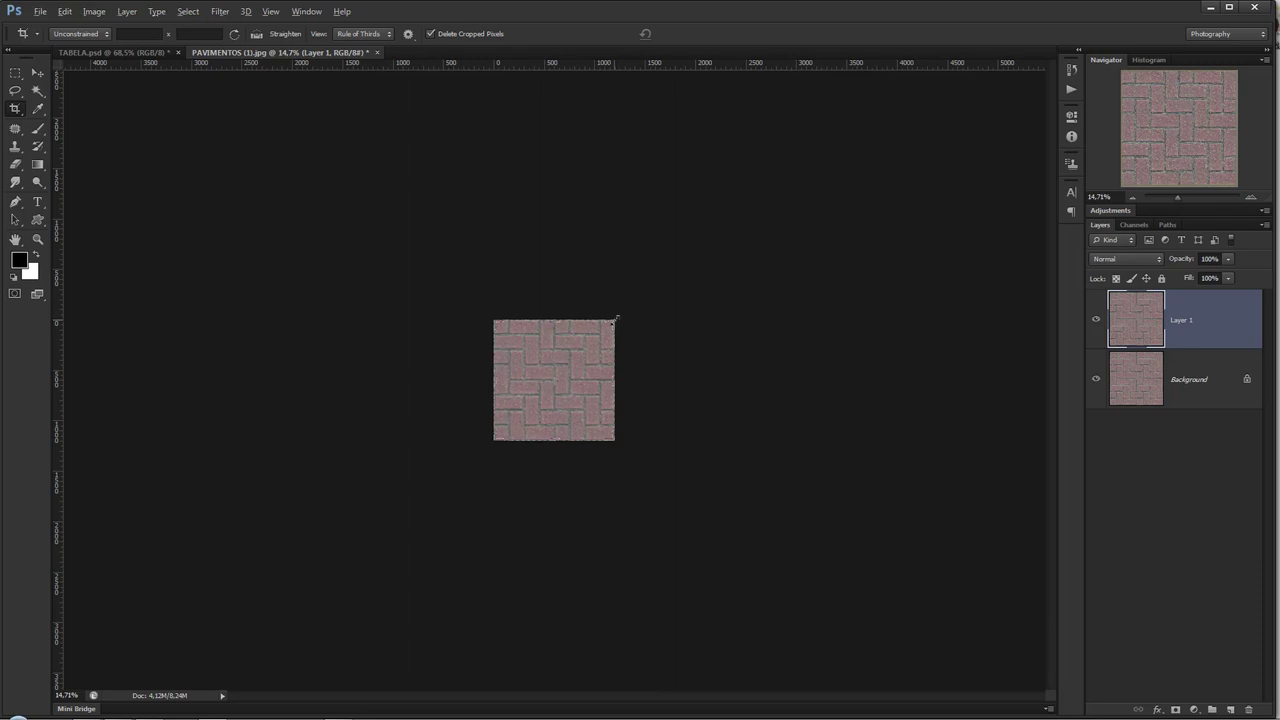
- Extend the canvas into a large square around the brick tile with the Crop tool
{"action": "left_click_drag", "start_coordinate": [615, 319], "coordinate": [895, 125]}
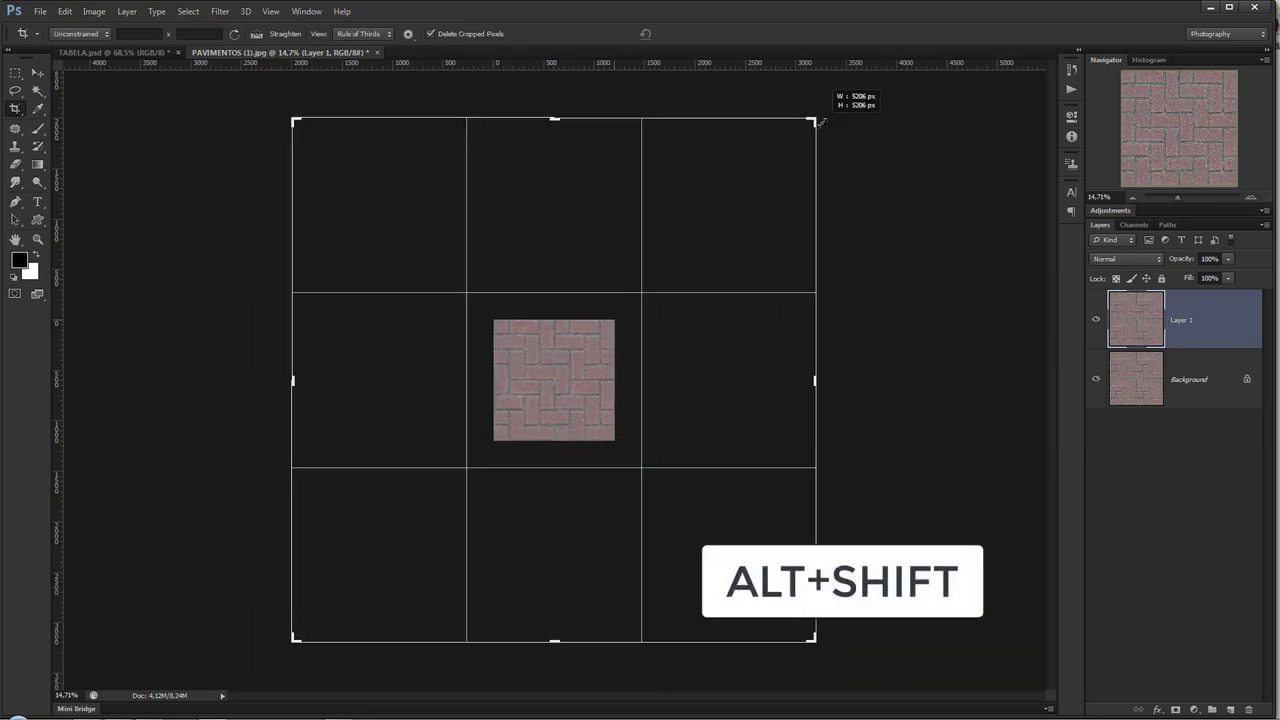
{"action": "left_click_drag", "start_coordinate": [895, 125], "coordinate": [820, 118]}
{"action": "key", "text": "Return"}
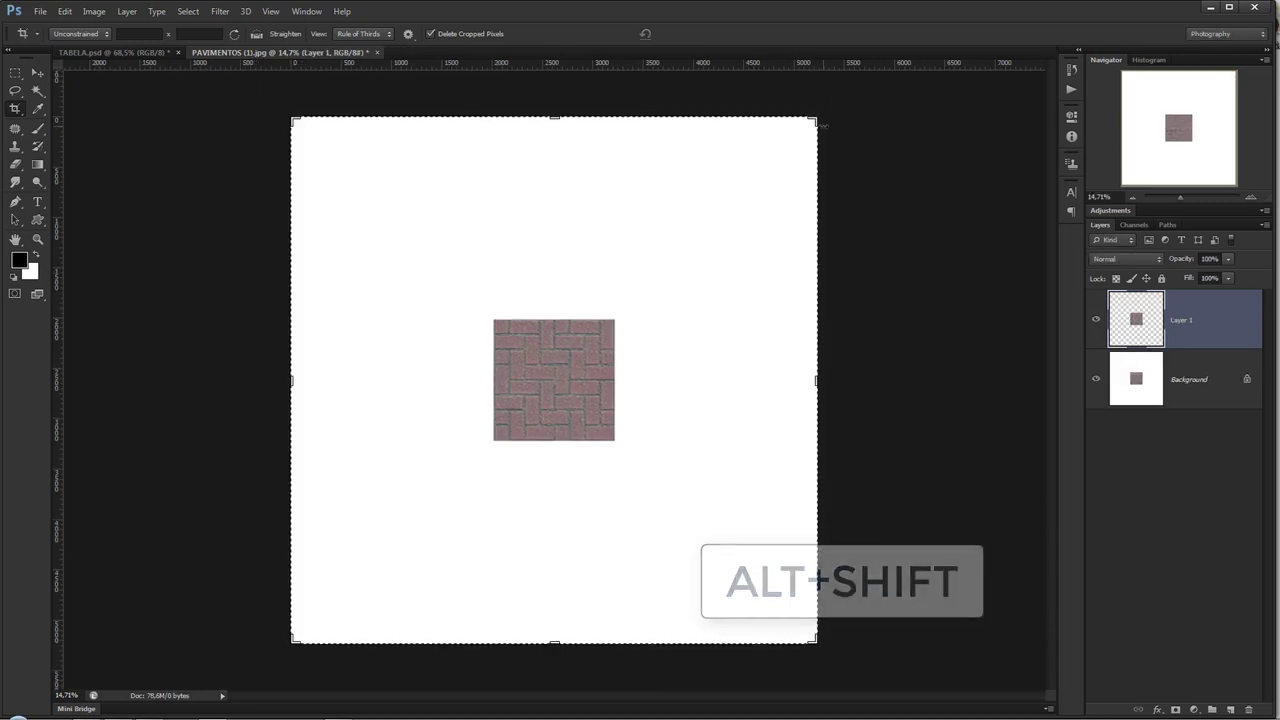
- Alt-drag copies of the tile edge to edge into a continuous paving strip
{"action": "left_click", "coordinate": [38, 73]}
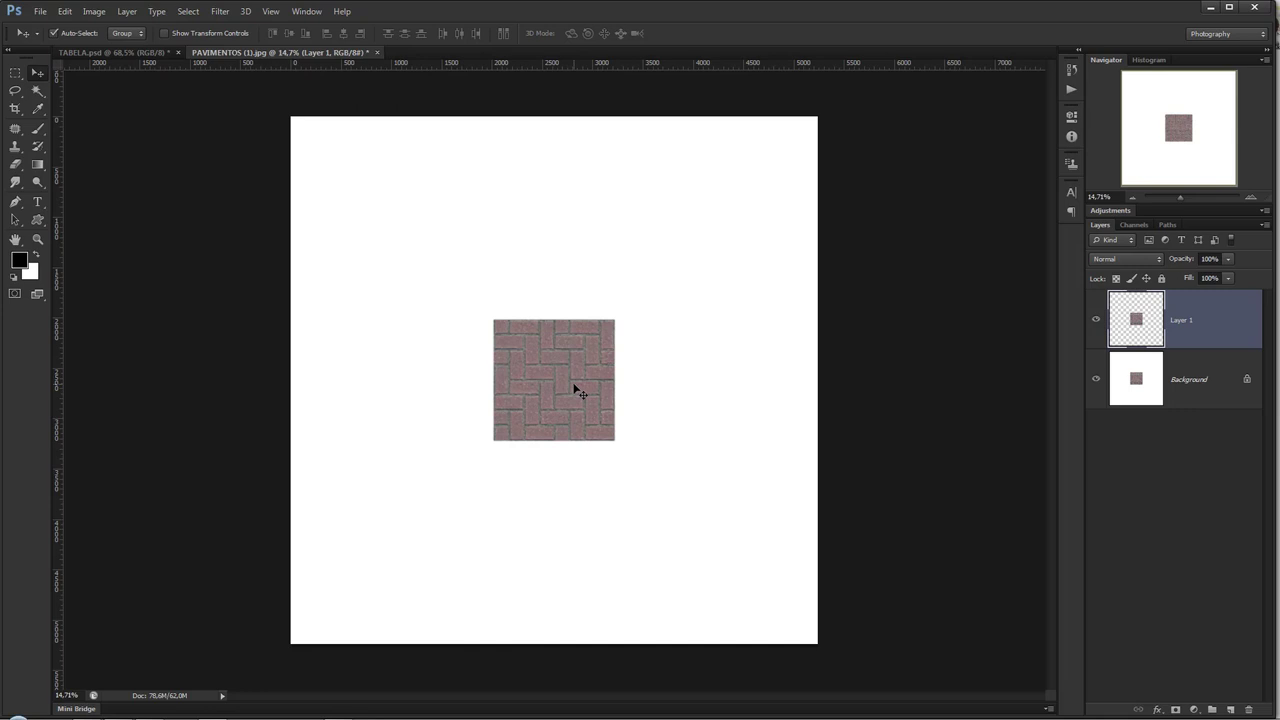
{"action": "mouse_move", "coordinate": [574, 386]}
{"action": "left_mouse_down"}
{"action": "mouse_move", "coordinate": [397, 280]}
{"action": "mouse_move", "coordinate": [687, 278]}
{"action": "left_mouse_up"}
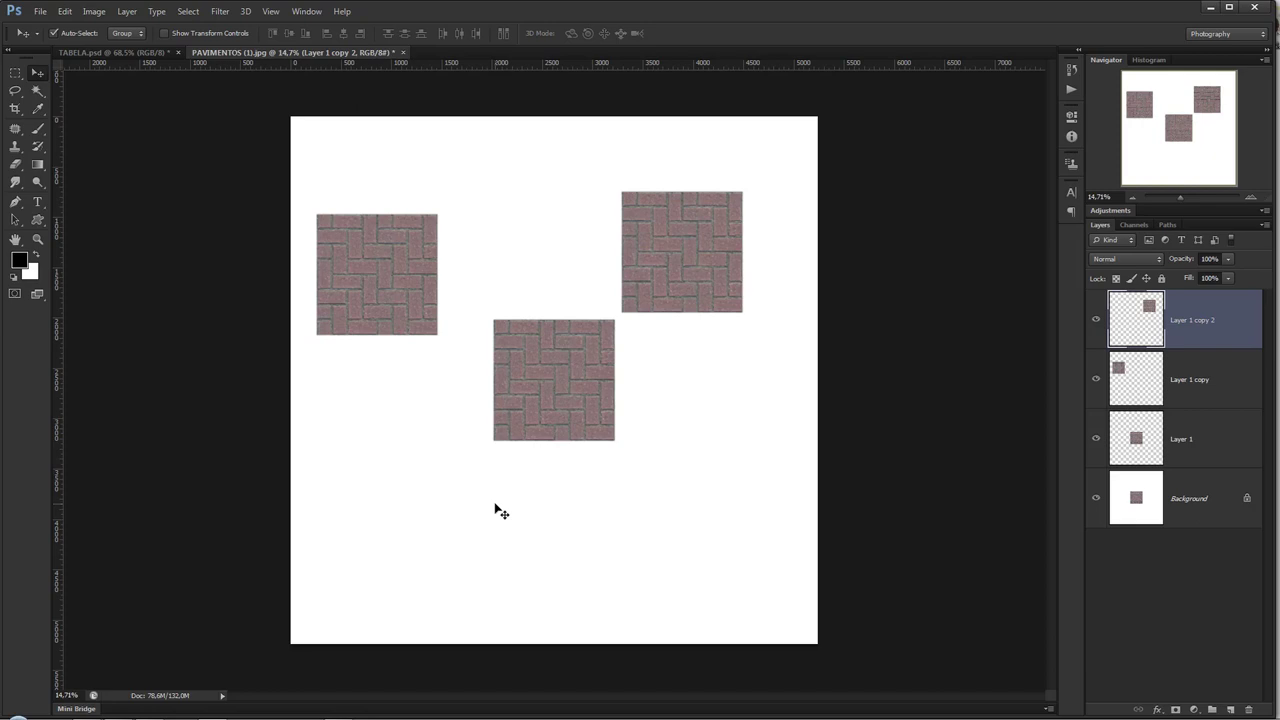
{"action": "mouse_move", "coordinate": [386, 277]}
{"action": "left_mouse_down"}
{"action": "mouse_move", "coordinate": [425, 378]}
{"action": "mouse_move", "coordinate": [501, 394]}
{"action": "mouse_move", "coordinate": [520, 449]}
{"action": "mouse_move", "coordinate": [501, 386]}
{"action": "left_mouse_up"}
{"action": "key", "text": "z"}
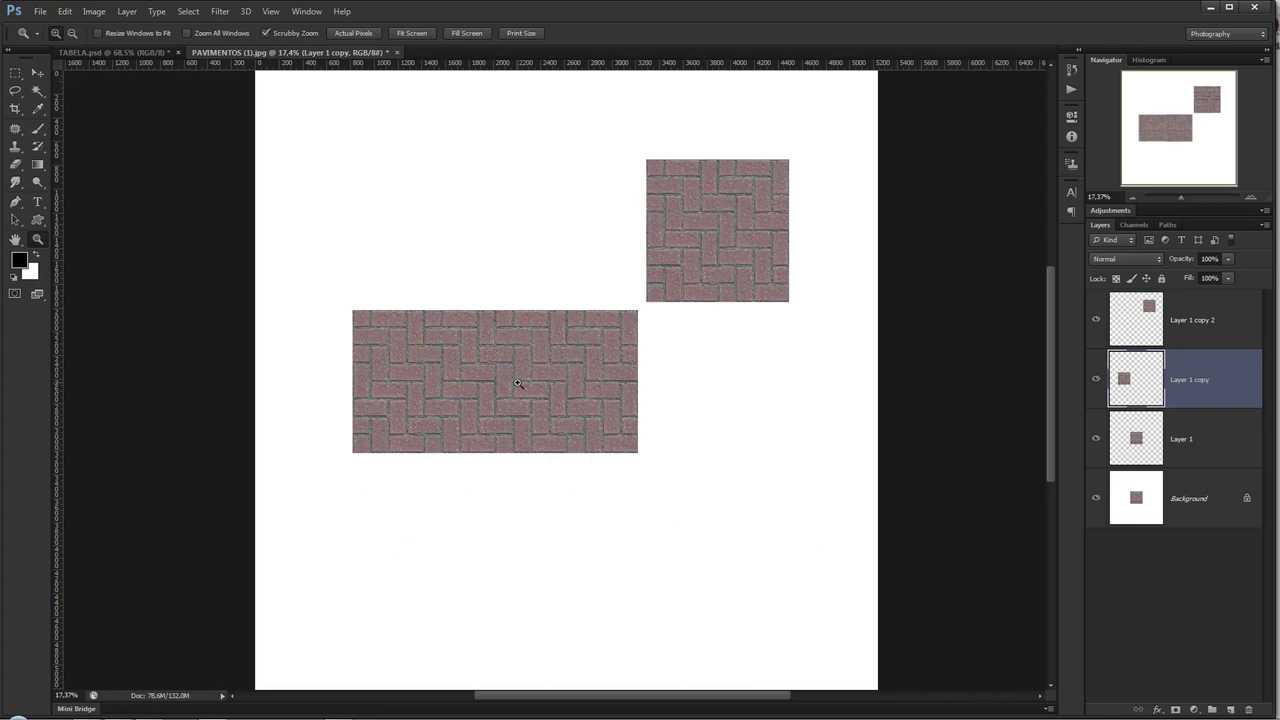
{"action": "left_click", "coordinate": [38, 73]}
{"action": "mouse_move", "coordinate": [719, 256]}
{"action": "left_mouse_down"}
{"action": "mouse_move", "coordinate": [754, 411]}
{"action": "mouse_move", "coordinate": [717, 450]}
{"action": "left_mouse_up"}
{"action": "left_click_drag", "start_coordinate": [779, 295], "coordinate": [463, 385]}
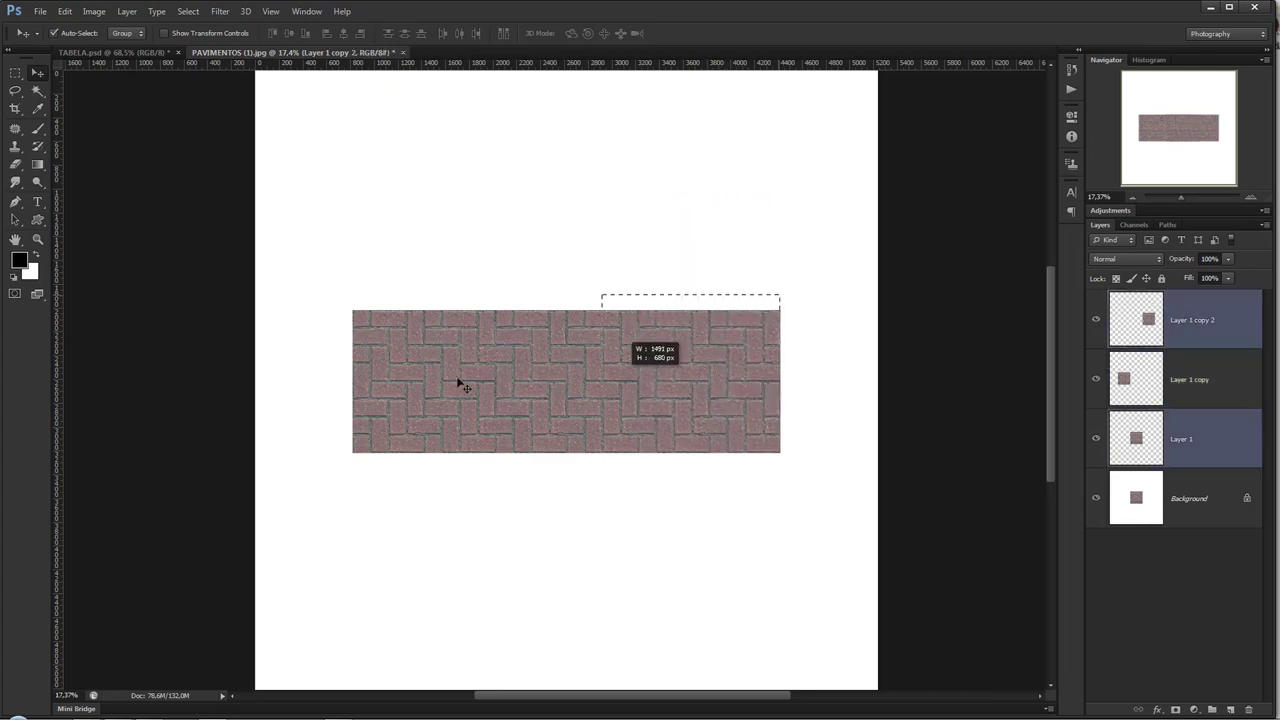
- Duplicate the strip above itself, copy the whole block 2400 px down, and inspect the joins
{"action": "left_click_drag", "start_coordinate": [734, 408], "coordinate": [725, 255]}
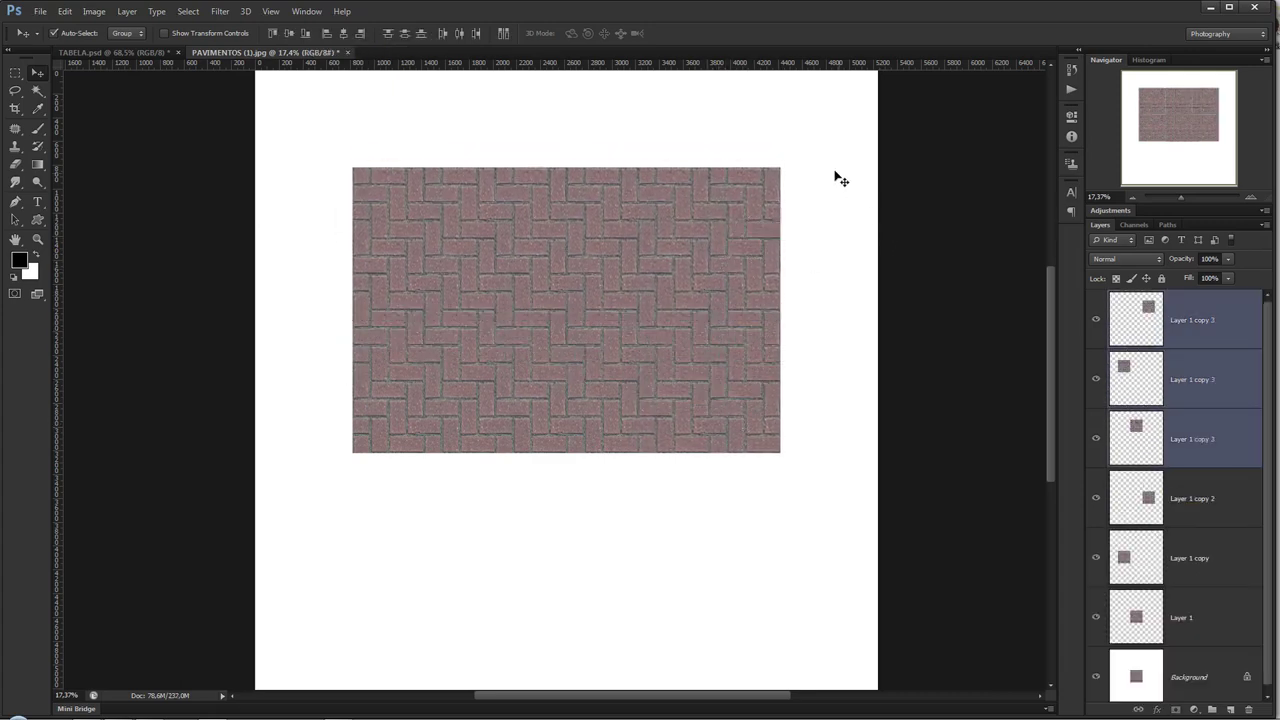
{"action": "left_click_drag", "start_coordinate": [840, 178], "coordinate": [346, 429]}
{"action": "left_click_drag", "start_coordinate": [664, 231], "coordinate": [664, 648]}
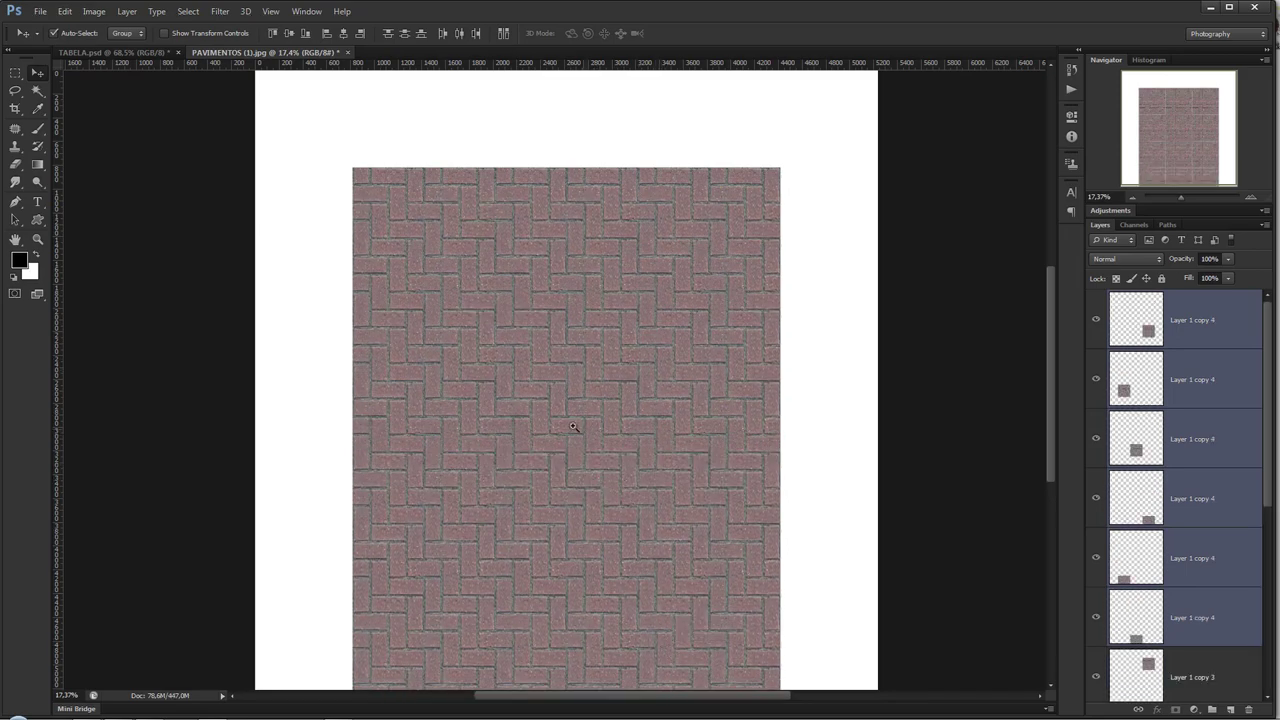
{"action": "key", "text": "z"}
{"action": "left_click_drag", "start_coordinate": [573, 427], "coordinate": [628, 543]}
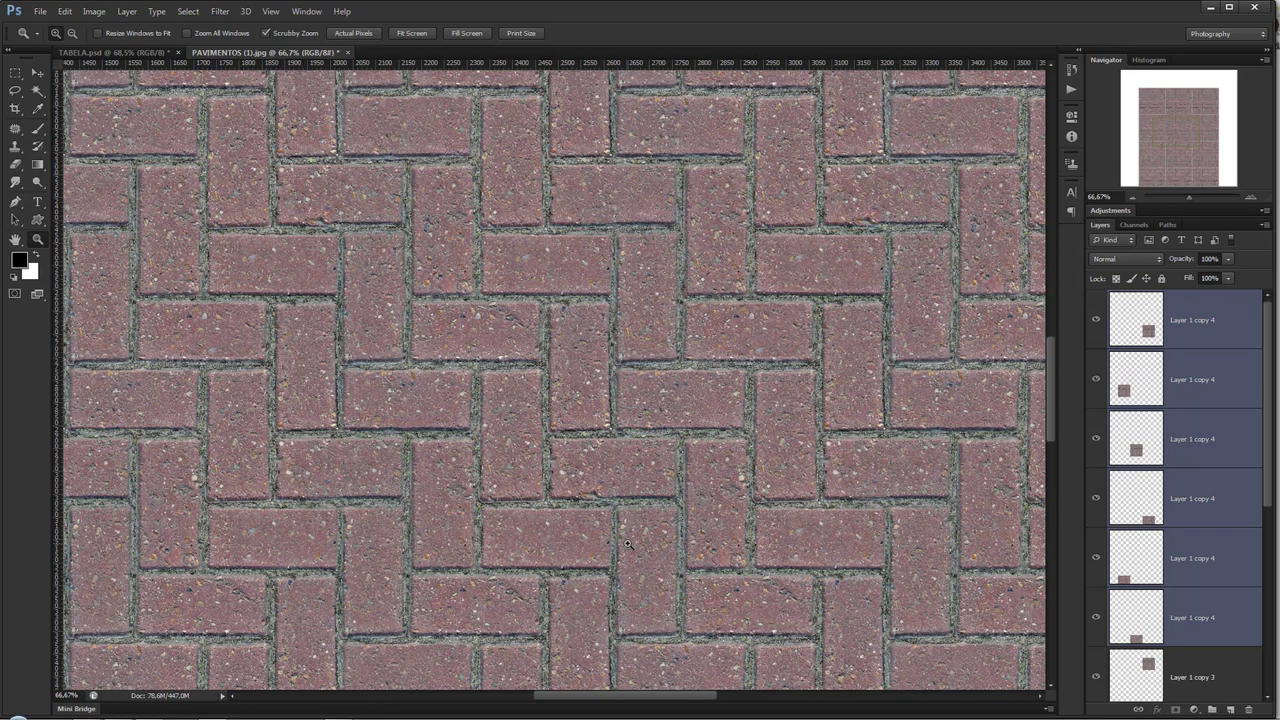
- Shift Layer 1's tiles across the paving, place a duplicated tile lower down, and zoom out
{"action": "key", "text": "v"}
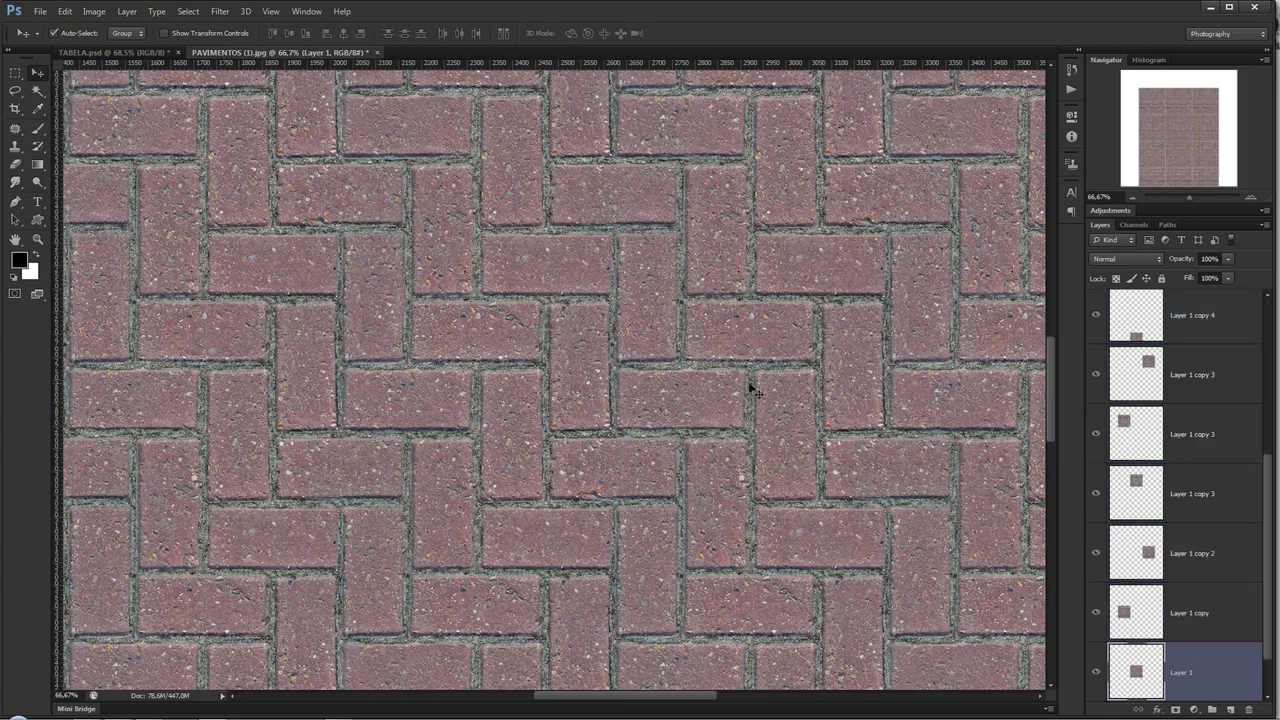
{"action": "left_click", "coordinate": [828, 390]}
{"action": "mouse_move", "coordinate": [604, 345]}
{"action": "left_mouse_down"}
{"action": "mouse_move", "coordinate": [700, 280]}
{"action": "mouse_move", "coordinate": [611, 177]}
{"action": "mouse_move", "coordinate": [271, 251]}
{"action": "mouse_move", "coordinate": [285, 258]}
{"action": "left_mouse_up"}
{"action": "left_click_drag", "start_coordinate": [848, 226], "coordinate": [671, 237]}
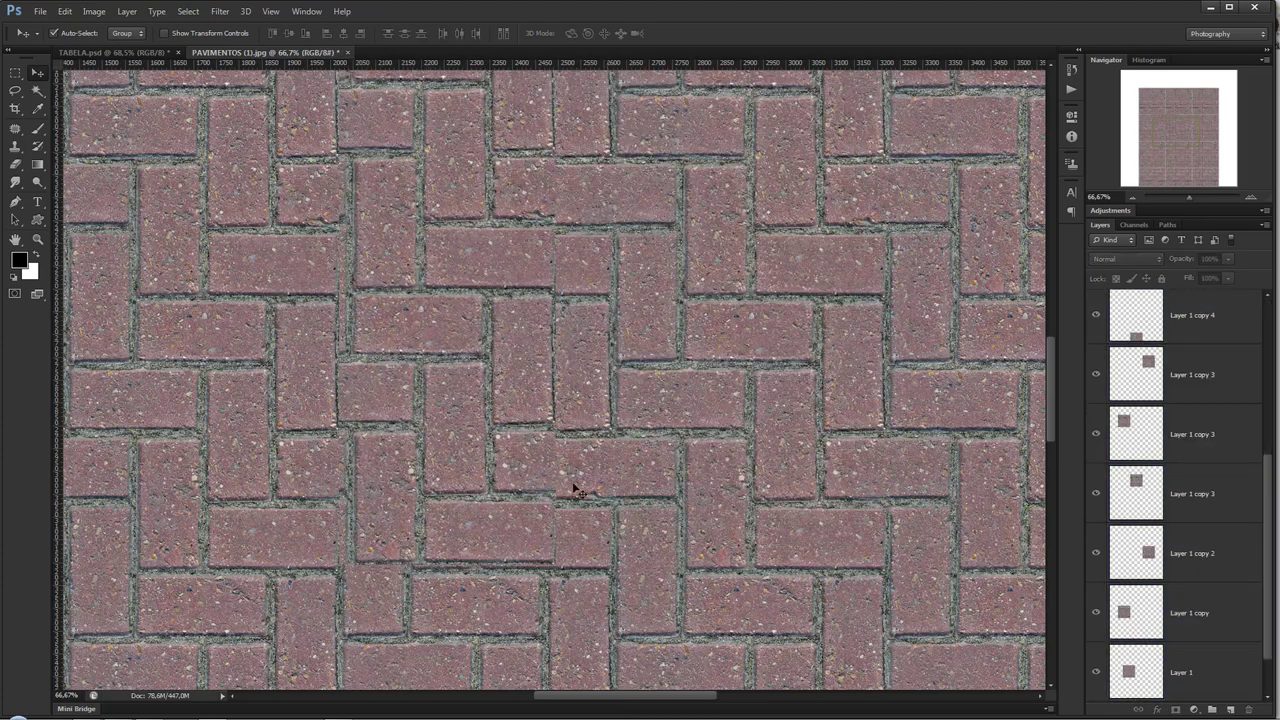
{"action": "scroll", "coordinate": [493, 580], "scroll_direction": "down", "scroll_amount": 3}
{"action": "mouse_move", "coordinate": [497, 582]}
{"action": "left_mouse_down"}
{"action": "mouse_move", "coordinate": [760, 394]}
{"action": "mouse_move", "coordinate": [746, 491]}
{"action": "mouse_move", "coordinate": [603, 591]}
{"action": "mouse_move", "coordinate": [543, 547]}
{"action": "mouse_move", "coordinate": [491, 406]}
{"action": "mouse_move", "coordinate": [950, 414]}
{"action": "mouse_move", "coordinate": [820, 200]}
{"action": "mouse_move", "coordinate": [437, 444]}
{"action": "mouse_move", "coordinate": [337, 314]}
{"action": "mouse_move", "coordinate": [493, 453]}
{"action": "mouse_move", "coordinate": [554, 271]}
{"action": "mouse_move", "coordinate": [594, 377]}
{"action": "mouse_move", "coordinate": [576, 430]}
{"action": "left_mouse_up"}
{"action": "key", "text": "z"}
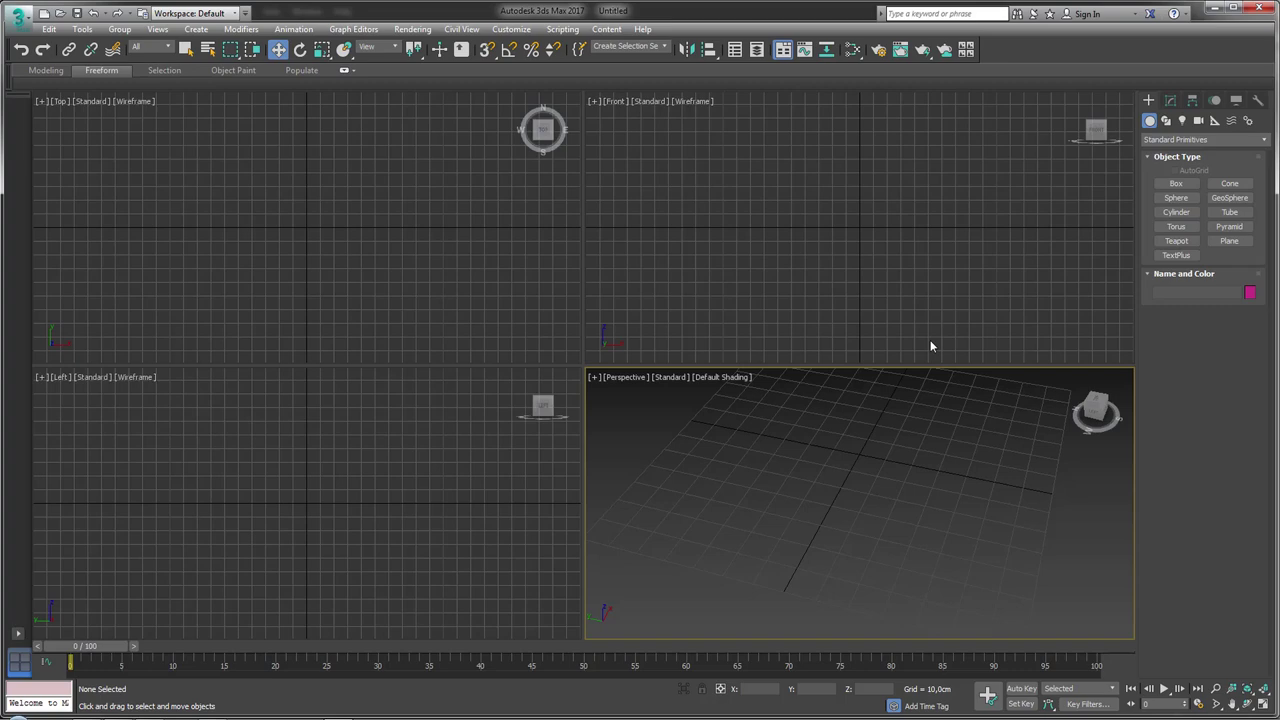
- Create a plane in the Perspective viewport
{"action": "left_click", "coordinate": [1229, 241]}
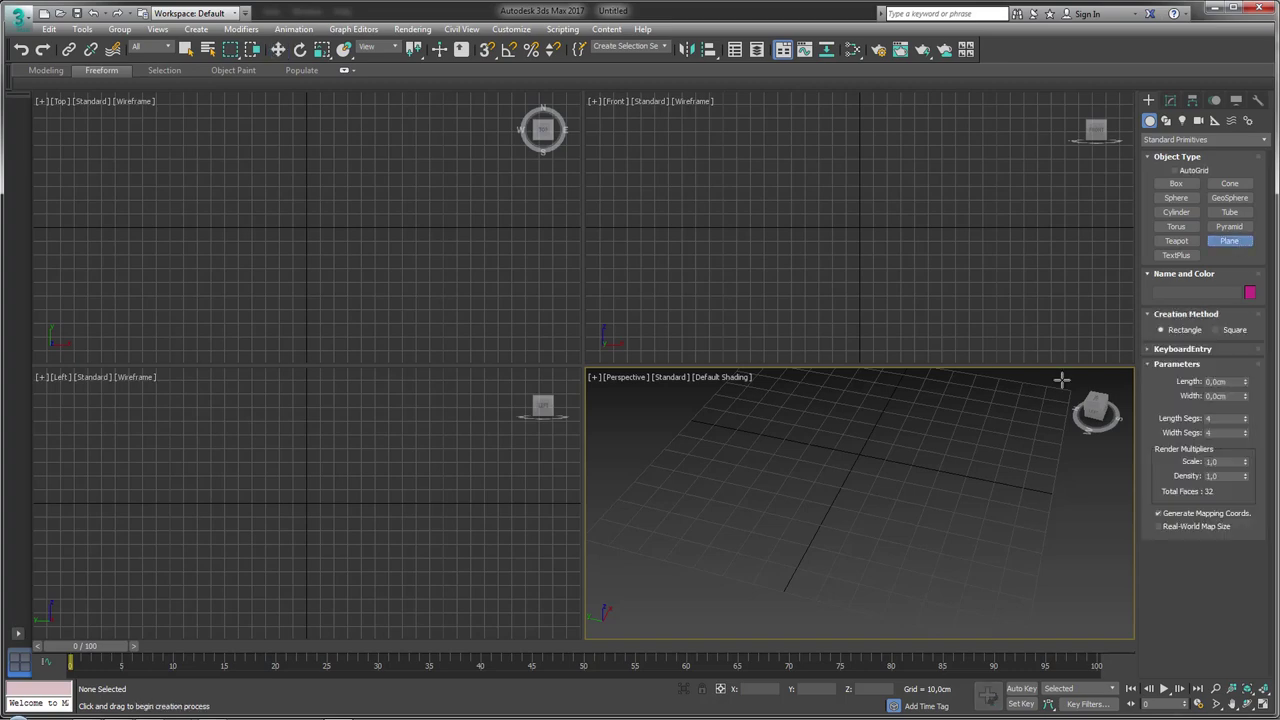
{"action": "left_click_drag", "start_coordinate": [846, 457], "coordinate": [973, 530]}
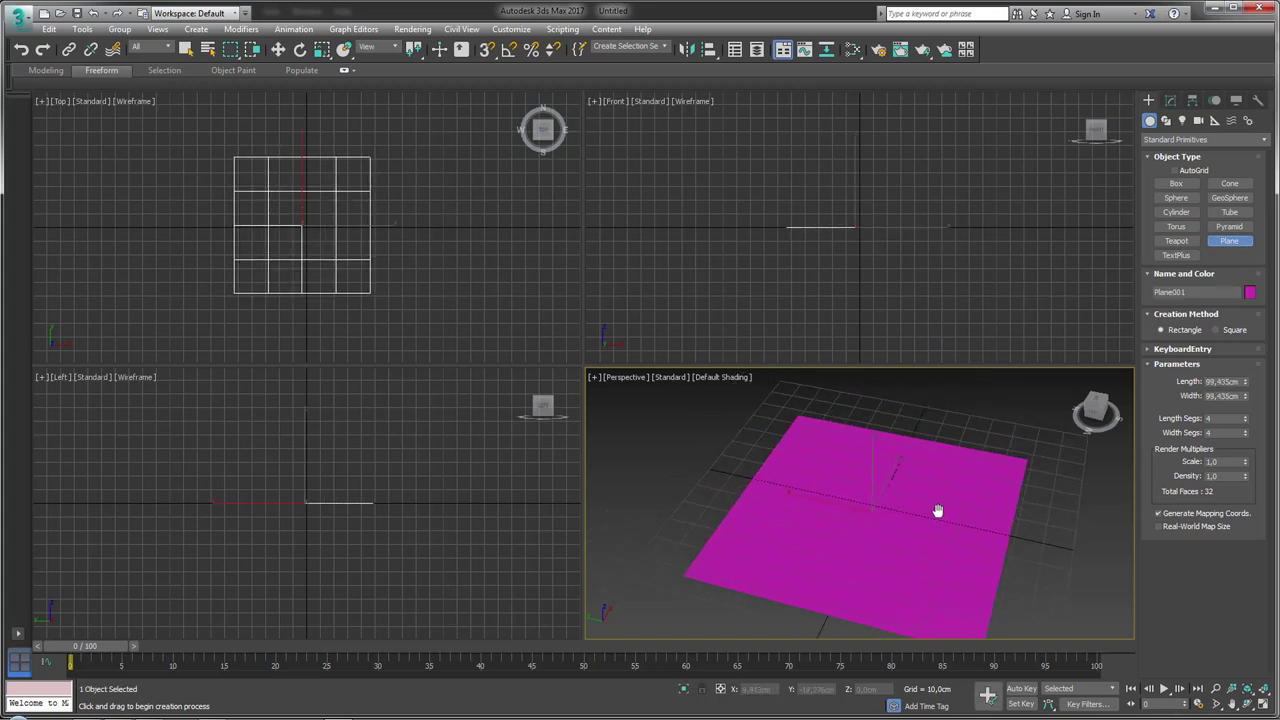
{"action": "scroll", "coordinate": [934, 509], "scroll_direction": "down", "scroll_amount": 2}
- Open the Slate Material Editor as a smaller floating window beside the viewports
{"action": "left_click", "coordinate": [852, 51]}
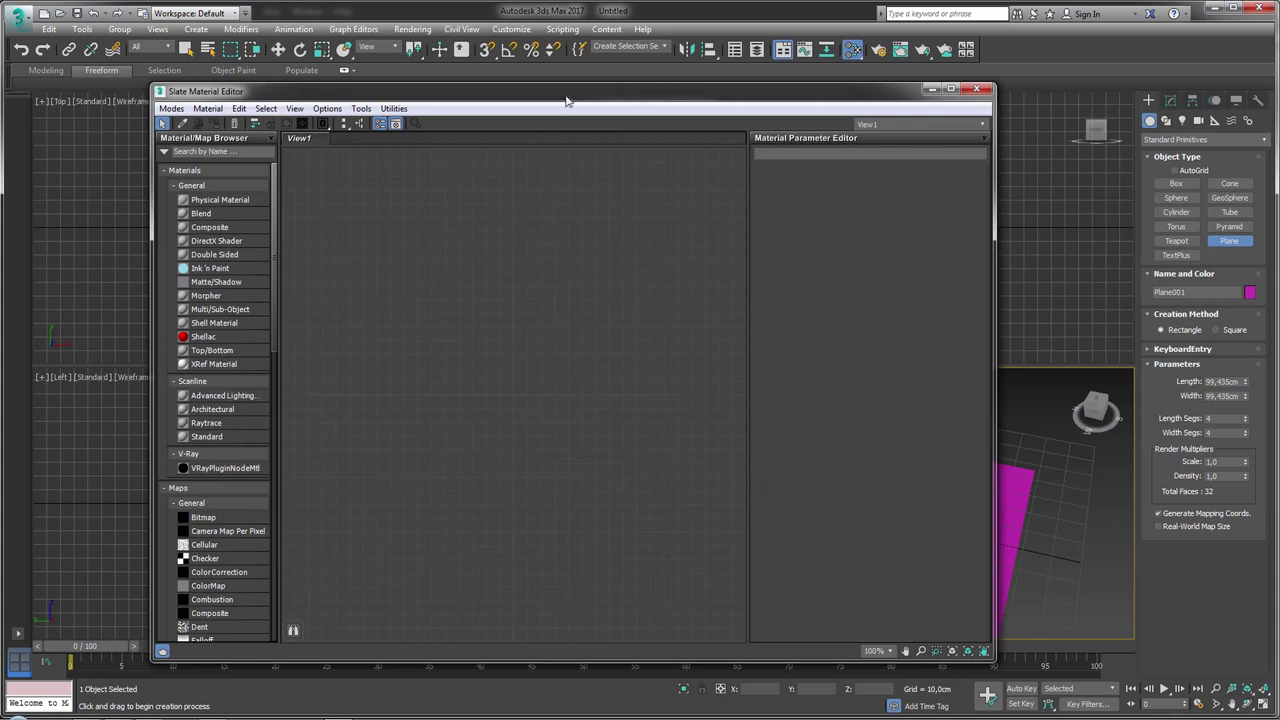
{"action": "left_click_drag", "start_coordinate": [566, 99], "coordinate": [426, 86]}
{"action": "left_click", "coordinate": [836, 127]}
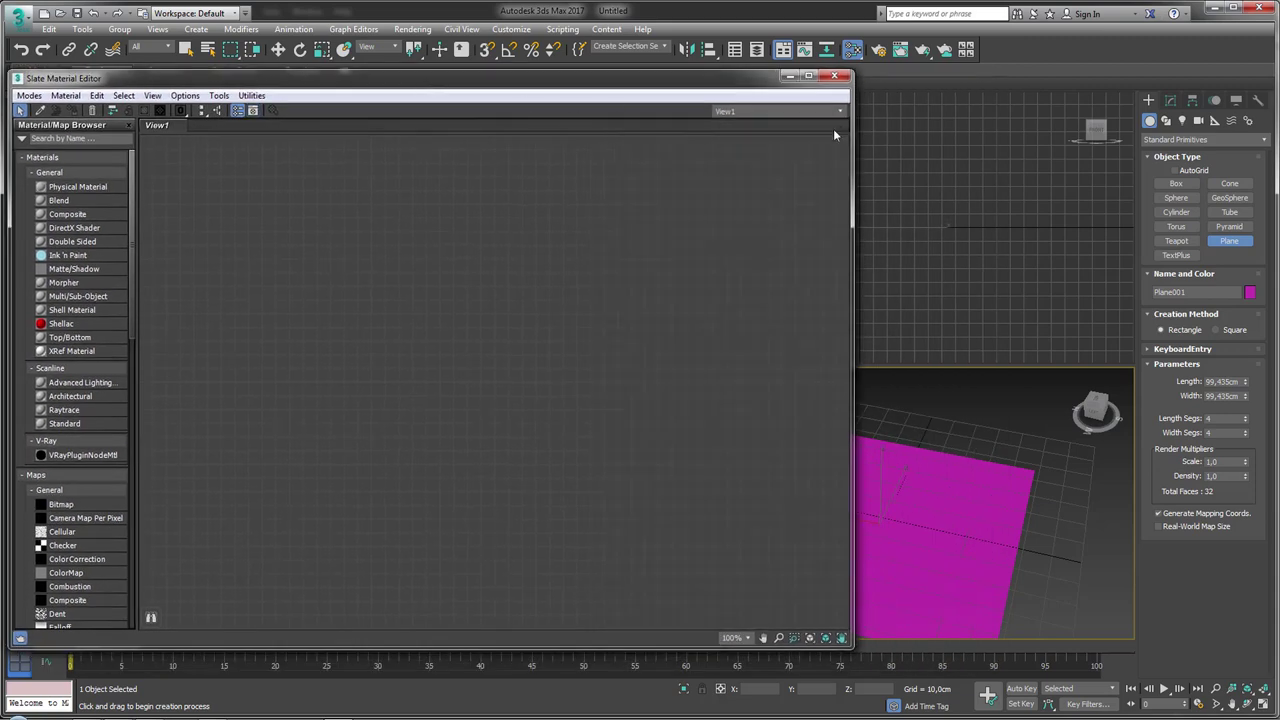
{"action": "left_click", "coordinate": [128, 125]}
{"action": "double_click", "coordinate": [327, 86]}
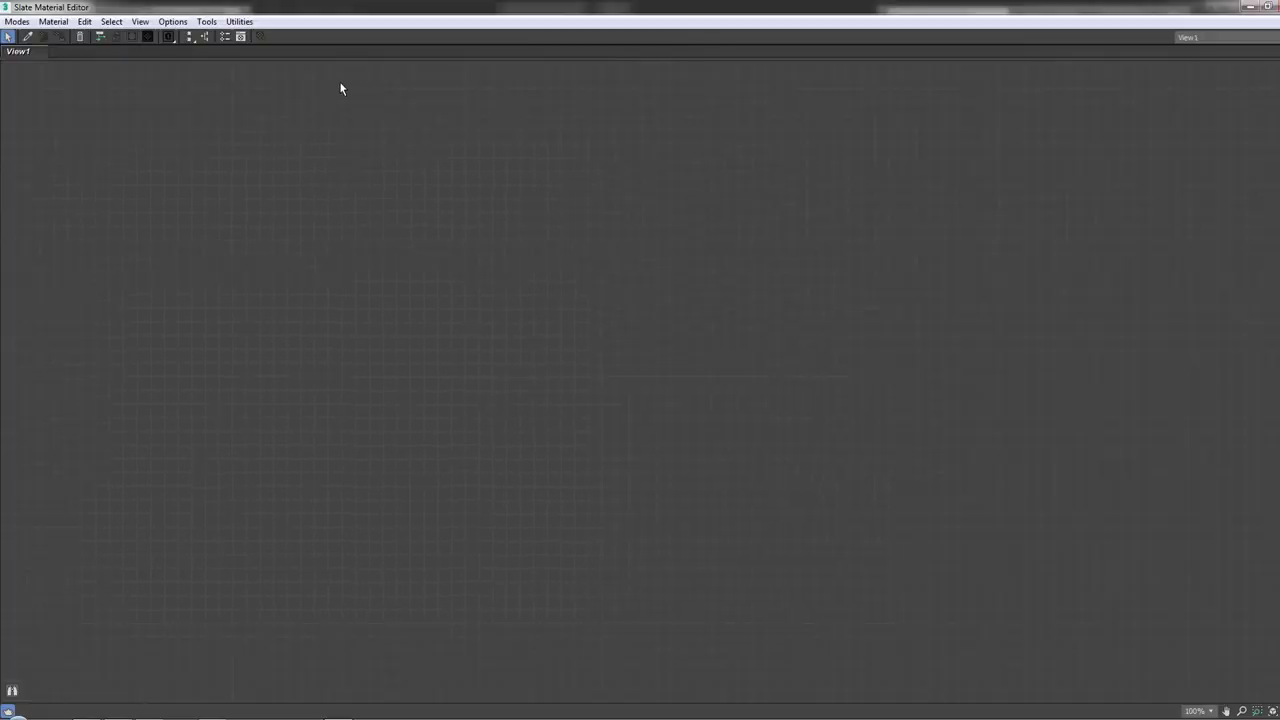
{"action": "left_click_drag", "start_coordinate": [443, 20], "coordinate": [445, 82]}
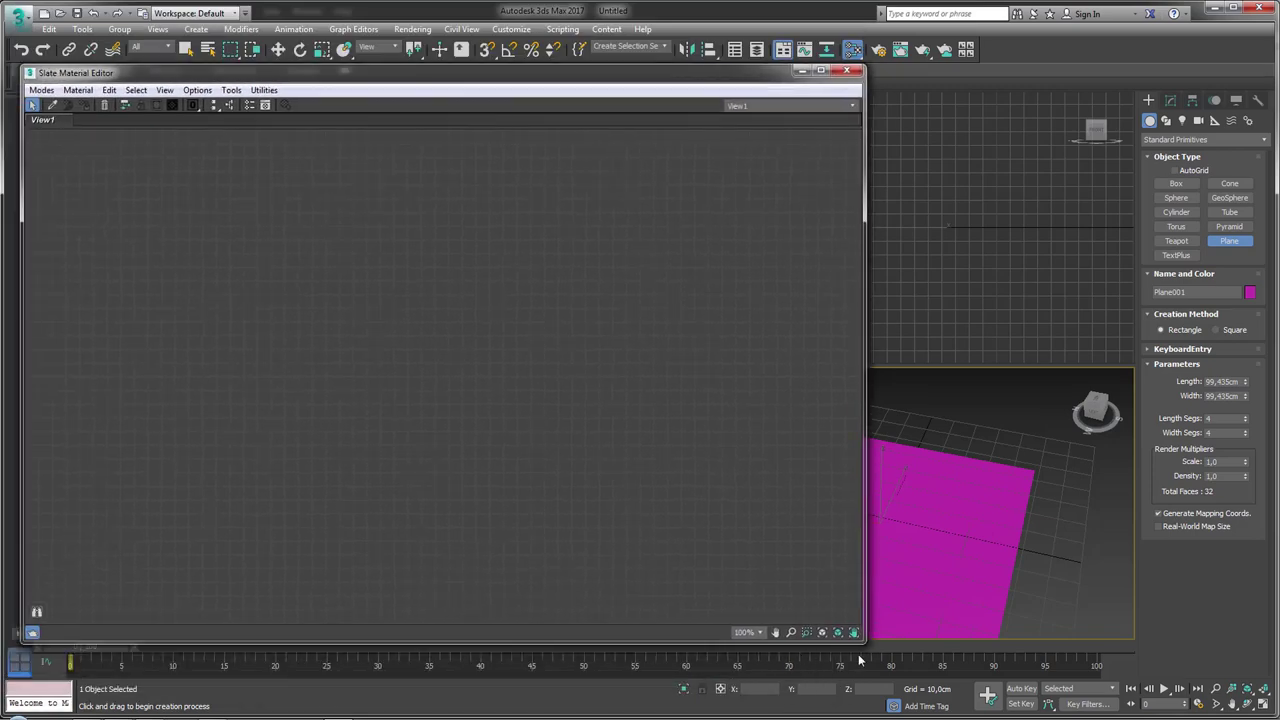
{"action": "left_click_drag", "start_coordinate": [866, 644], "coordinate": [723, 622]}
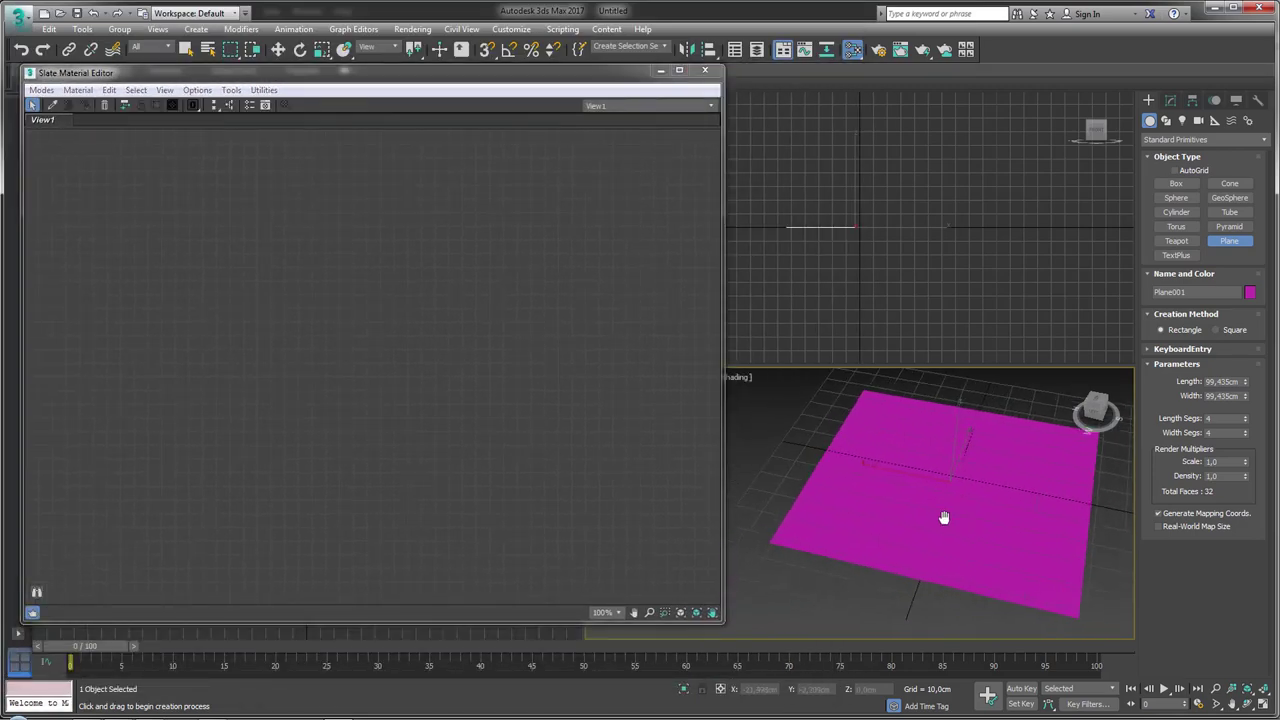
- Bring PAVIMENTOS (1) in as a bitmap and wire it to a Standard material's Diffuse
{"action": "left_click", "coordinate": [117, 714]}
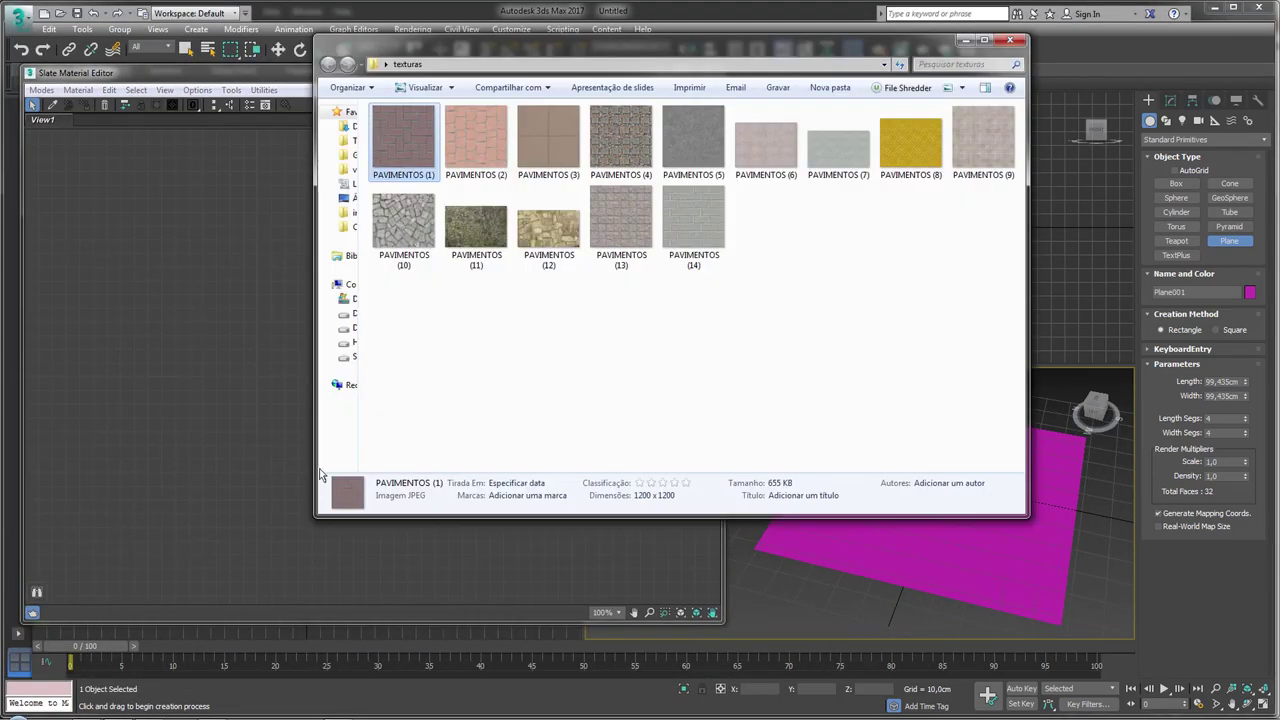
{"action": "left_click_drag", "start_coordinate": [425, 127], "coordinate": [170, 272]}
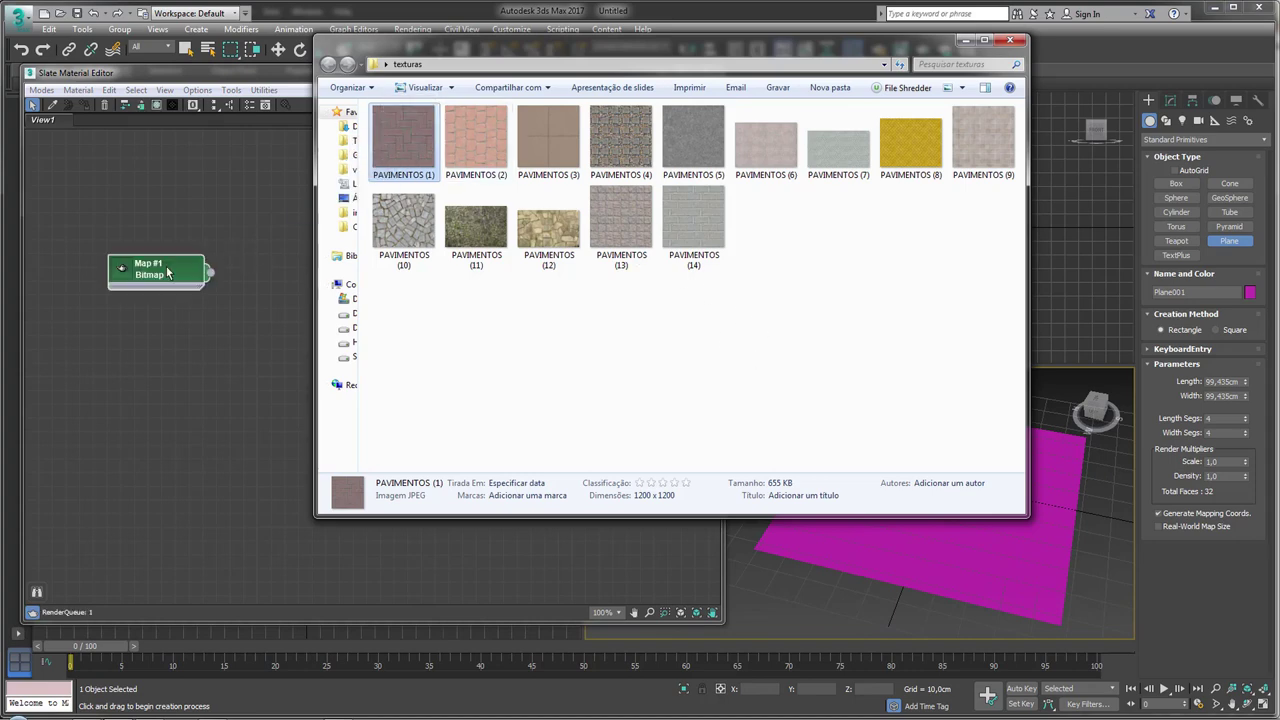
{"action": "left_click", "coordinate": [965, 40]}
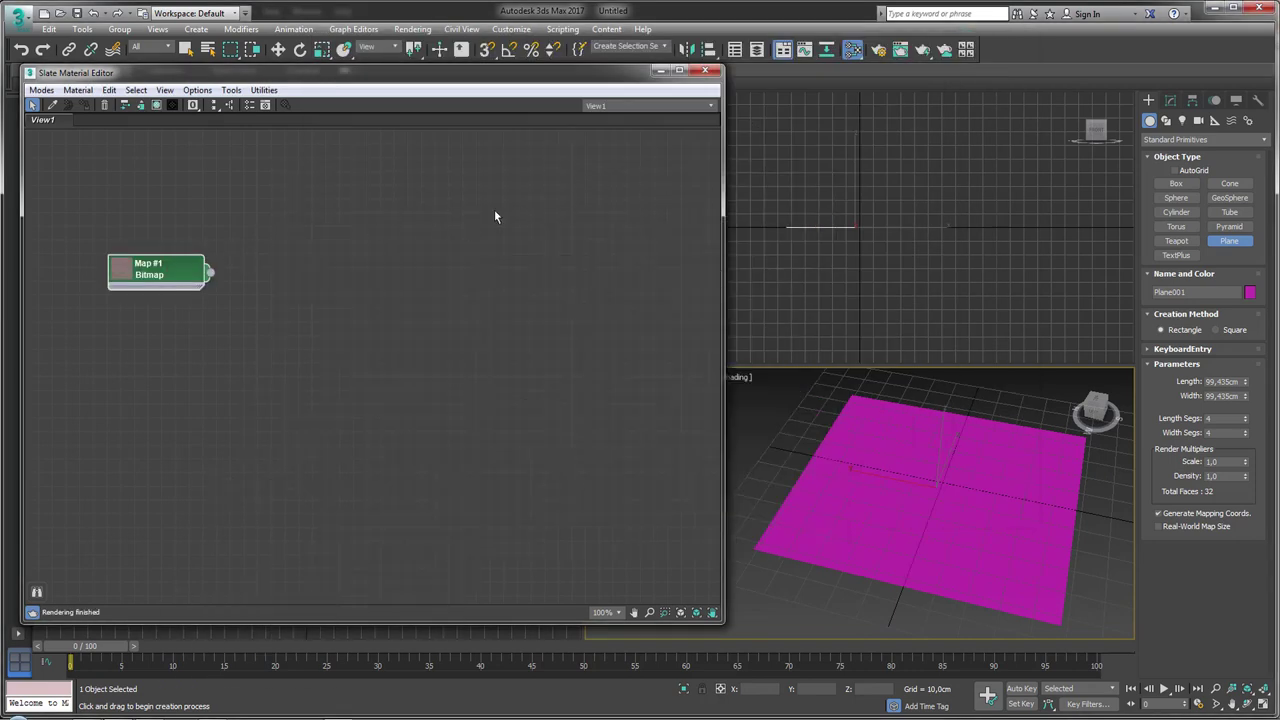
{"action": "left_click", "coordinate": [249, 105]}
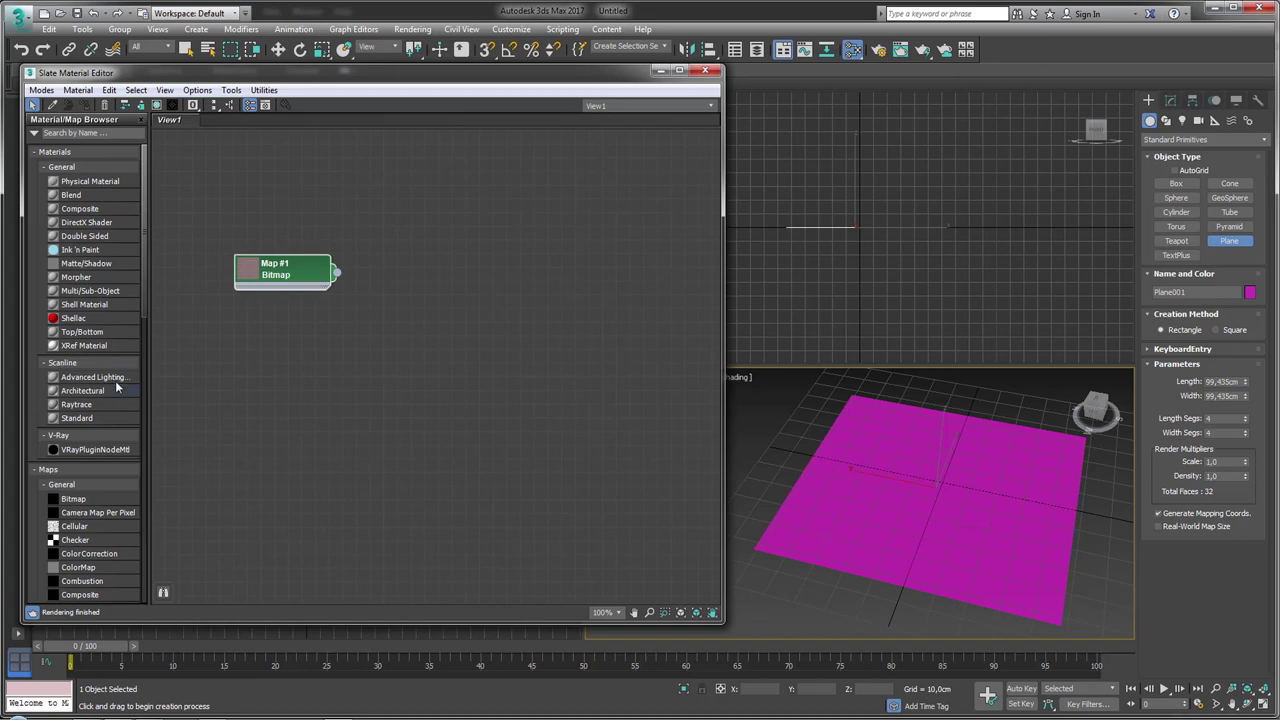
{"action": "mouse_move", "coordinate": [79, 418]}
{"action": "left_mouse_down"}
{"action": "mouse_move", "coordinate": [412, 272]}
{"action": "mouse_move", "coordinate": [408, 318]}
{"action": "left_mouse_up"}
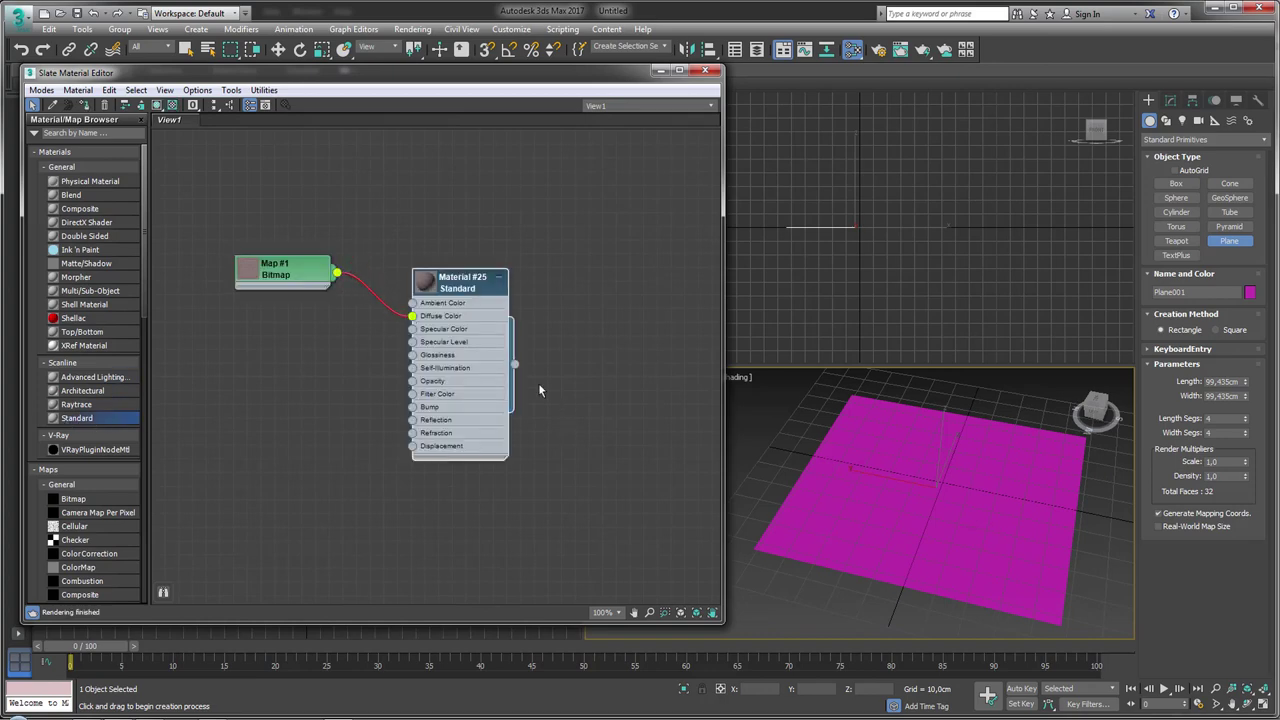
- Assign Material #25 to Plane001, show its map in the viewport, and open Map #1's parameters
{"action": "left_click_drag", "start_coordinate": [514, 365], "coordinate": [962, 492]}
{"action": "left_click_drag", "start_coordinate": [470, 288], "coordinate": [484, 288]}
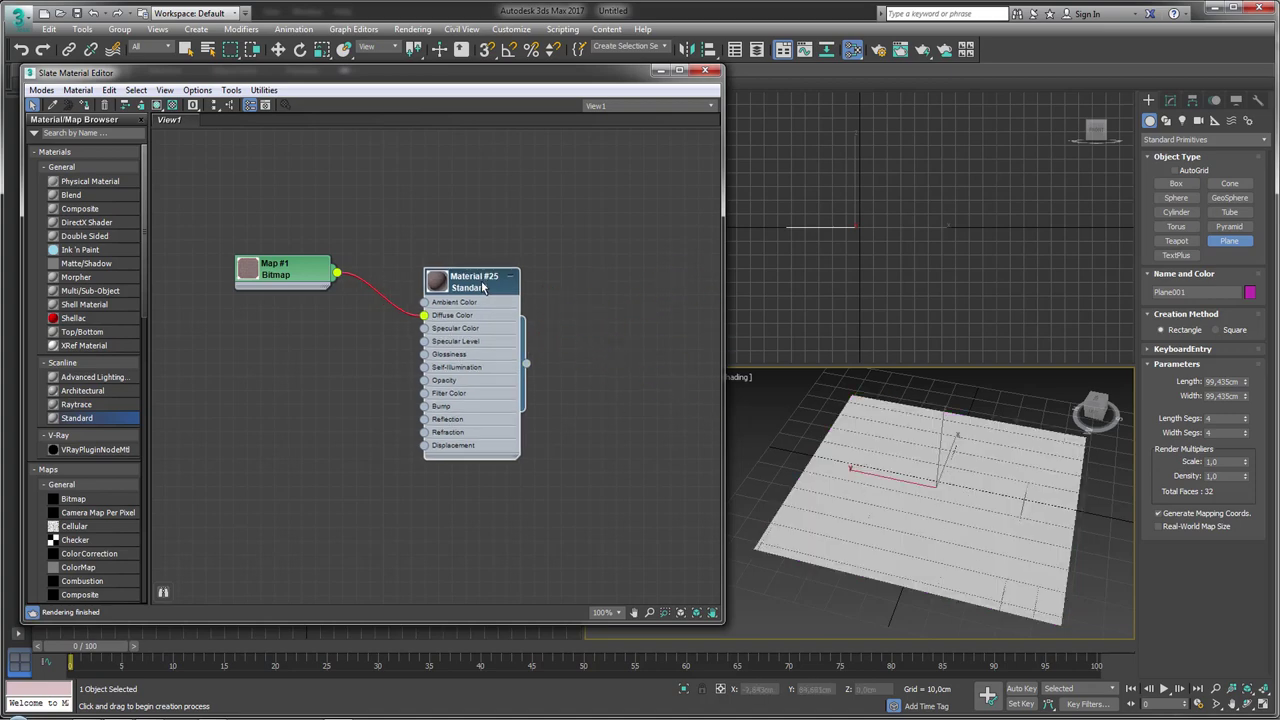
{"action": "left_click", "coordinate": [157, 105]}
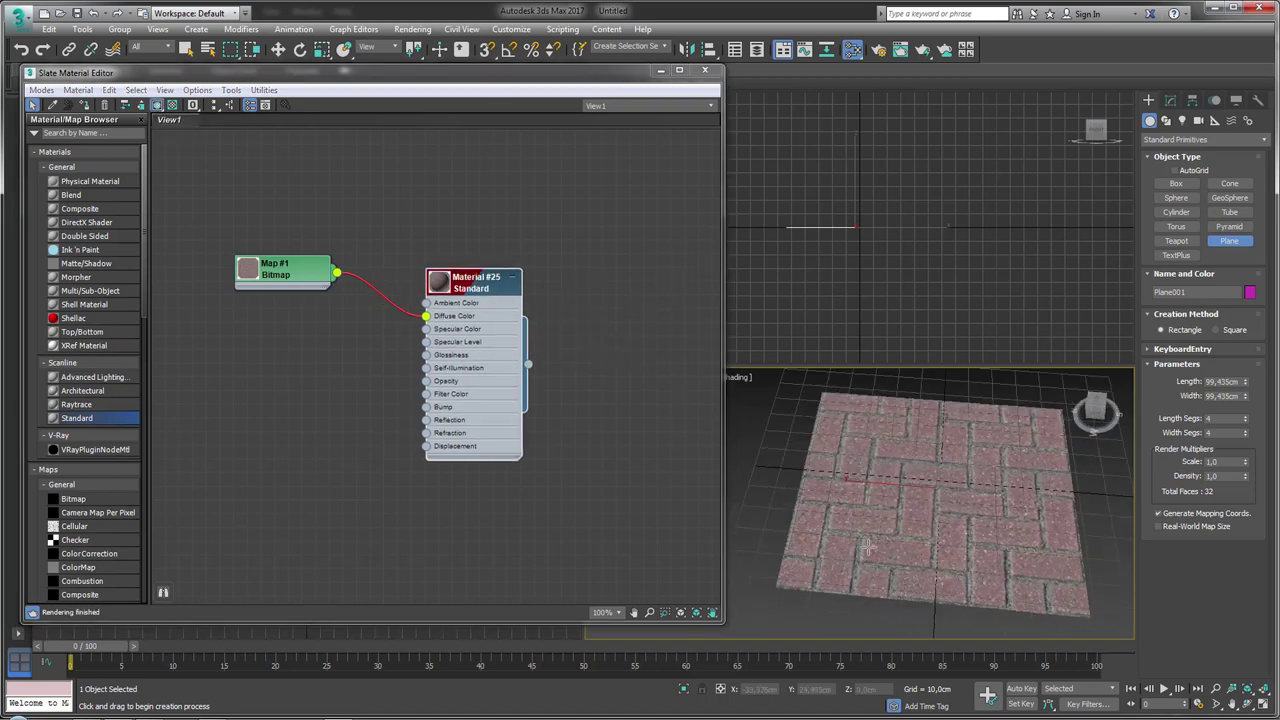
{"action": "left_click_drag", "start_coordinate": [903, 578], "coordinate": [607, 413]}
{"action": "double_click", "coordinate": [296, 265]}
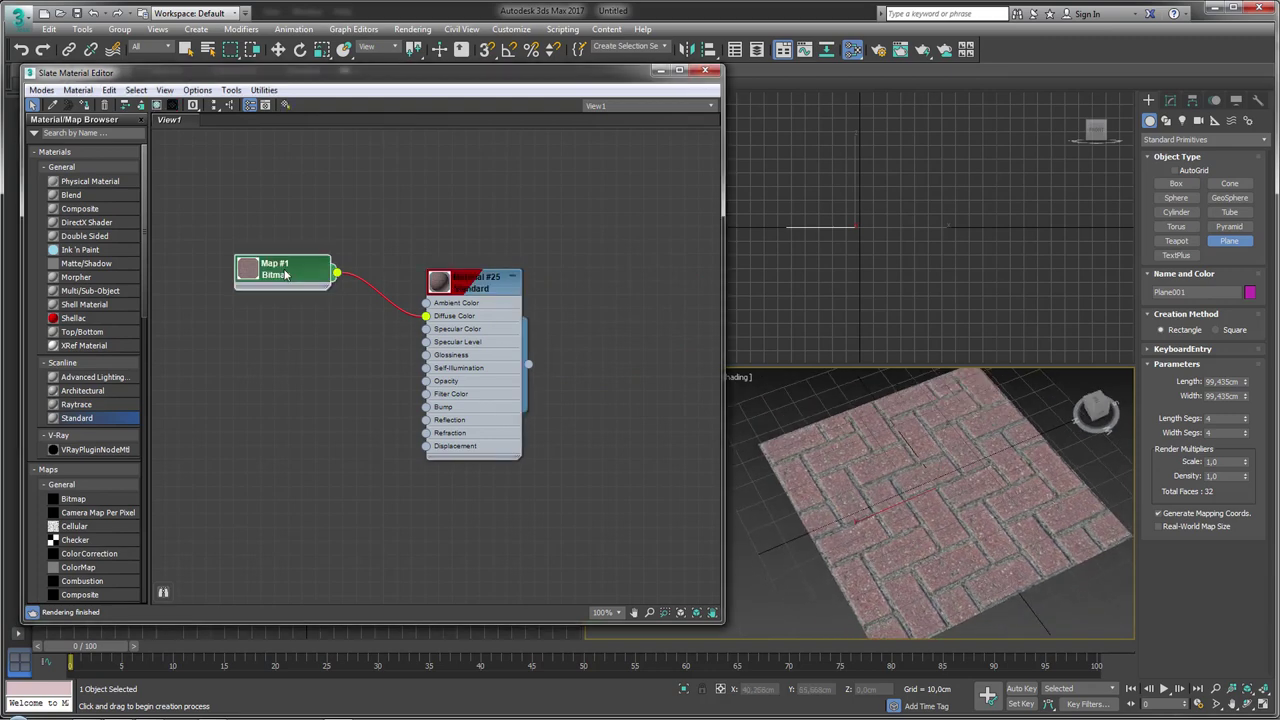
{"action": "left_click_drag", "start_coordinate": [377, 287], "coordinate": [331, 275]}
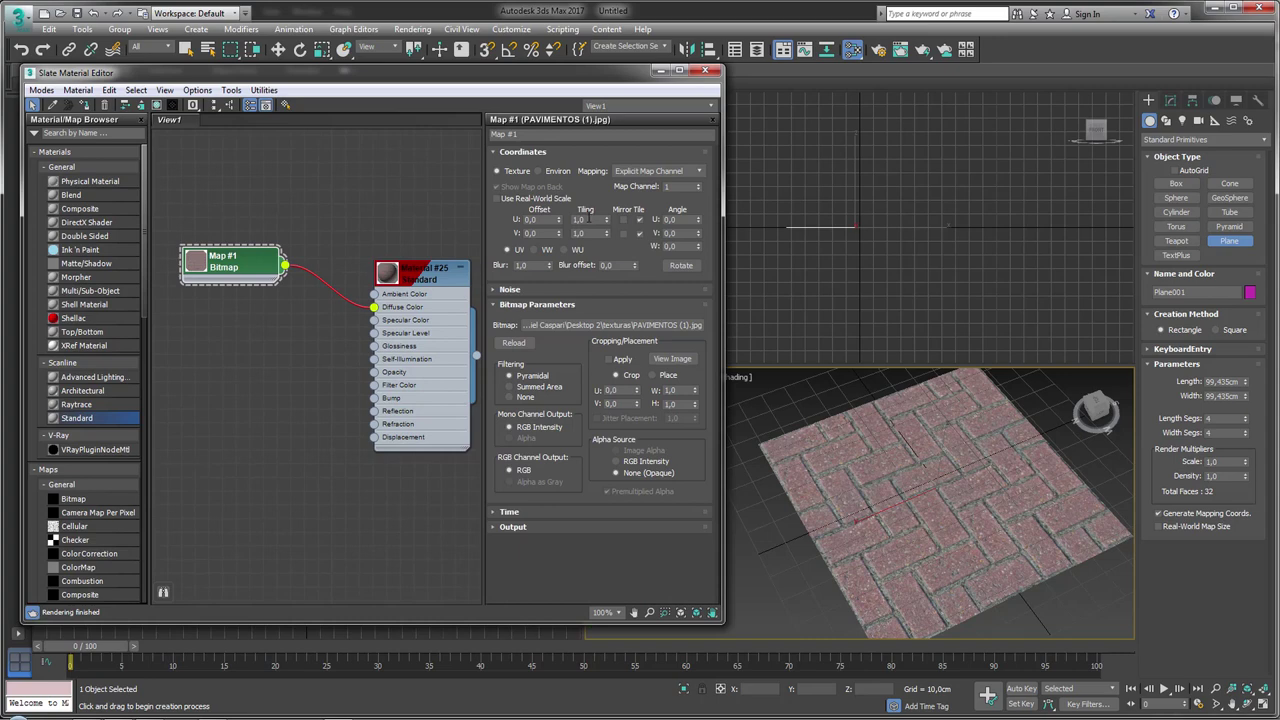
- Set the bitmap's Tiling U and V to 10 in Bitmap Coordinates
{"action": "double_click", "coordinate": [592, 220]}
{"action": "left_click_drag", "start_coordinate": [607, 220], "coordinate": [605, 197]}
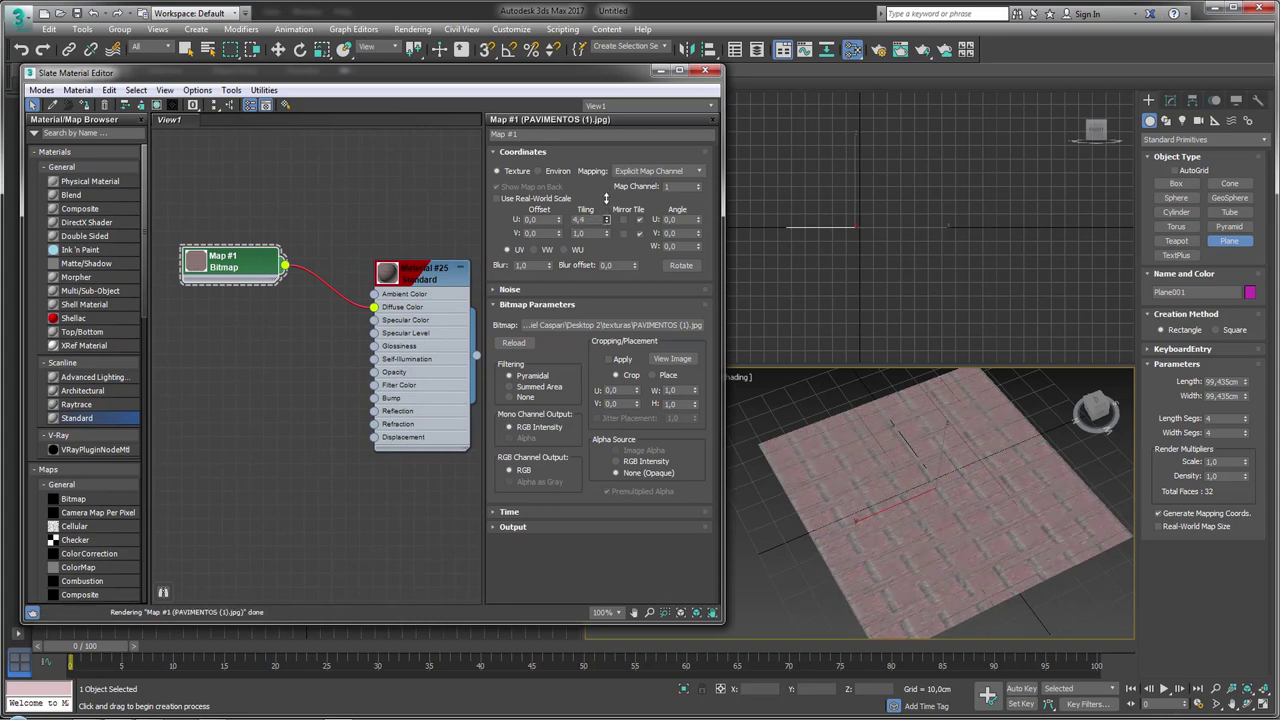
{"action": "mouse_move", "coordinate": [605, 197]}
{"action": "left_mouse_down"}
{"action": "mouse_move", "coordinate": [605, 170]}
{"action": "mouse_move", "coordinate": [606, 183]}
{"action": "left_mouse_up"}
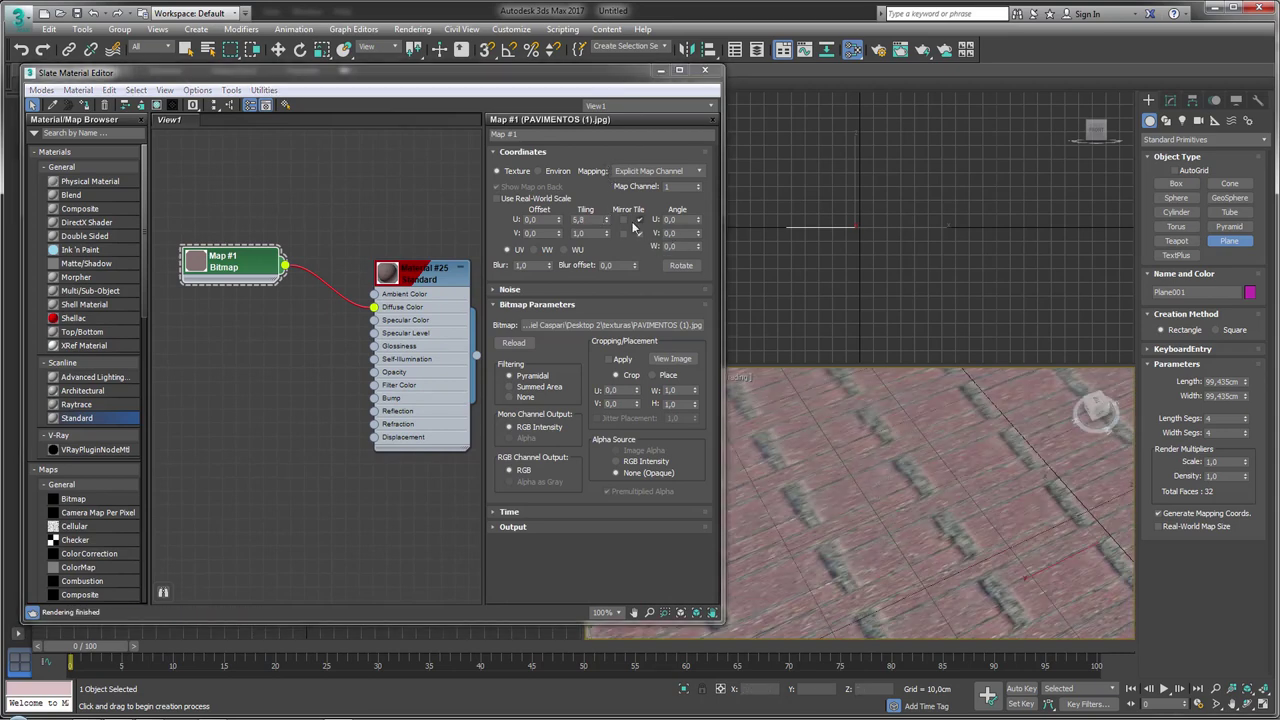
{"action": "scroll", "coordinate": [860, 470], "scroll_direction": "down", "scroll_amount": 5}
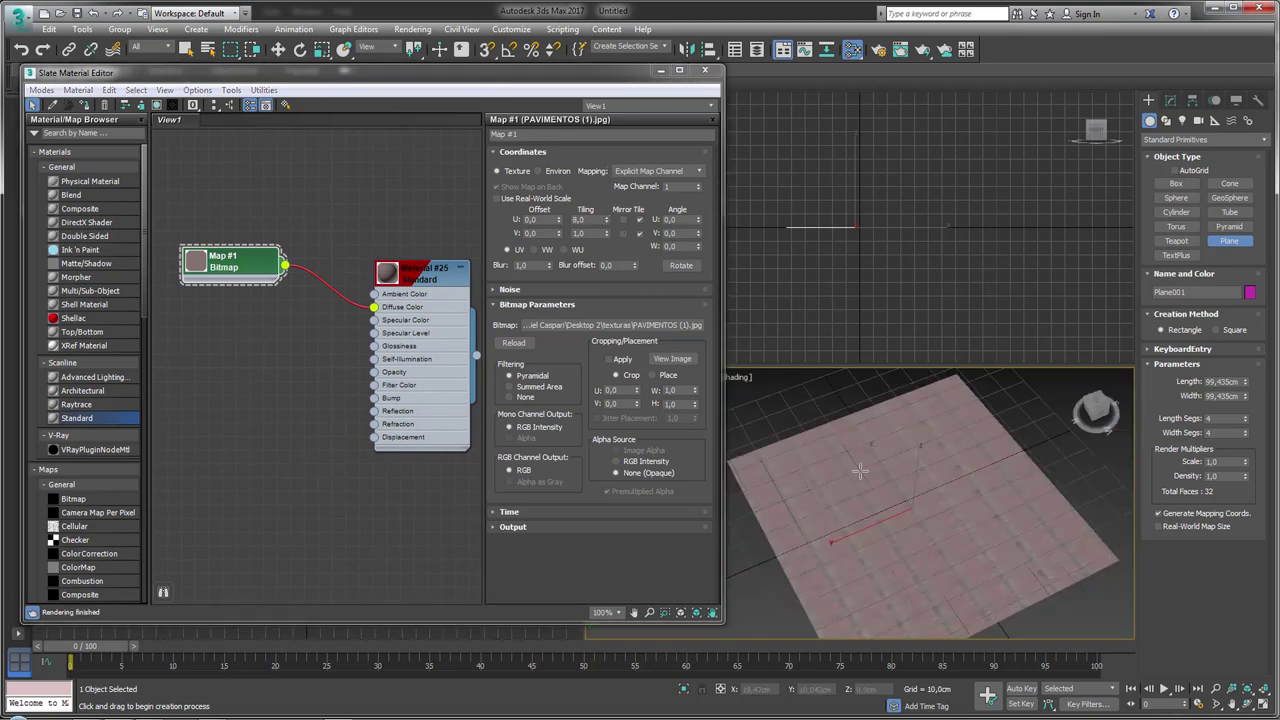
{"action": "scroll", "coordinate": [860, 470], "scroll_direction": "up", "scroll_amount": 1}
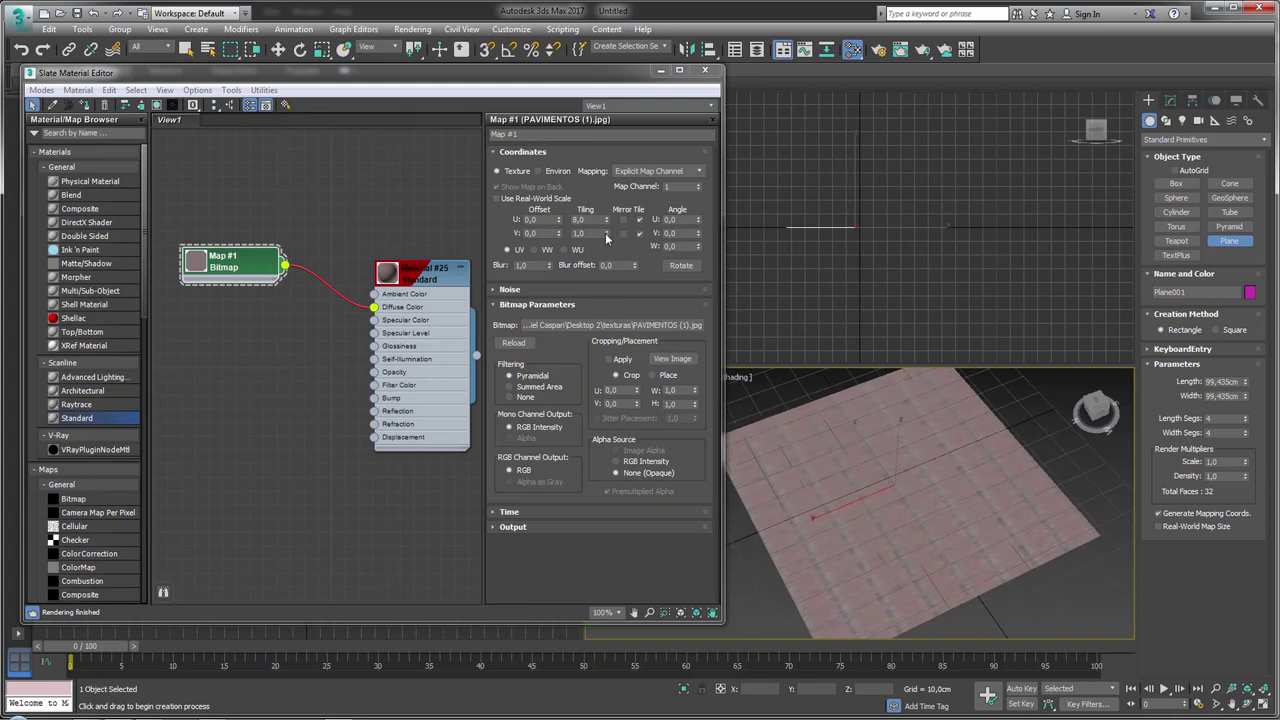
{"action": "left_click_drag", "start_coordinate": [605, 237], "coordinate": [605, 224]}
{"action": "scroll", "coordinate": [907, 512], "scroll_direction": "up", "scroll_amount": 5}
{"action": "left_click_drag", "start_coordinate": [605, 219], "coordinate": [593, 223]}
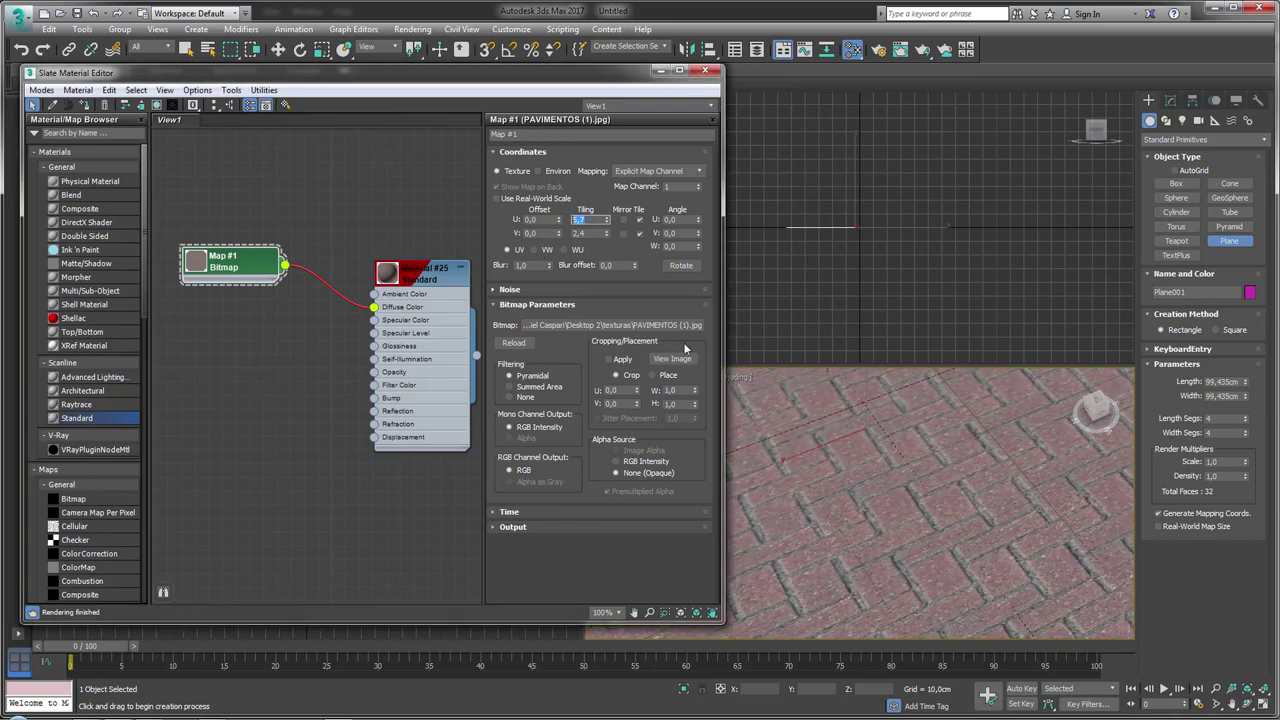
{"action": "left_click", "coordinate": [929, 471]}
{"action": "left_click", "coordinate": [592, 220]}
{"action": "type", "text": "10"}
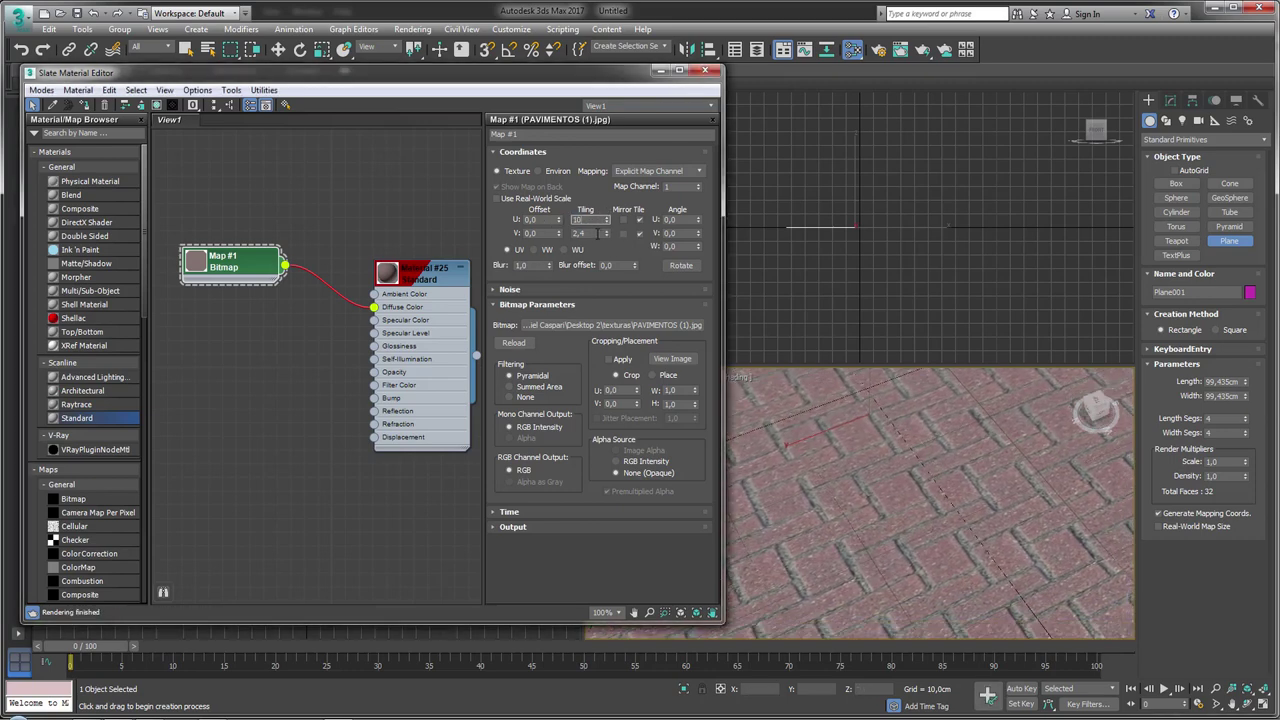
{"action": "key", "text": "Tab"}
{"action": "type", "text": "10"}
{"action": "key", "text": "Return"}
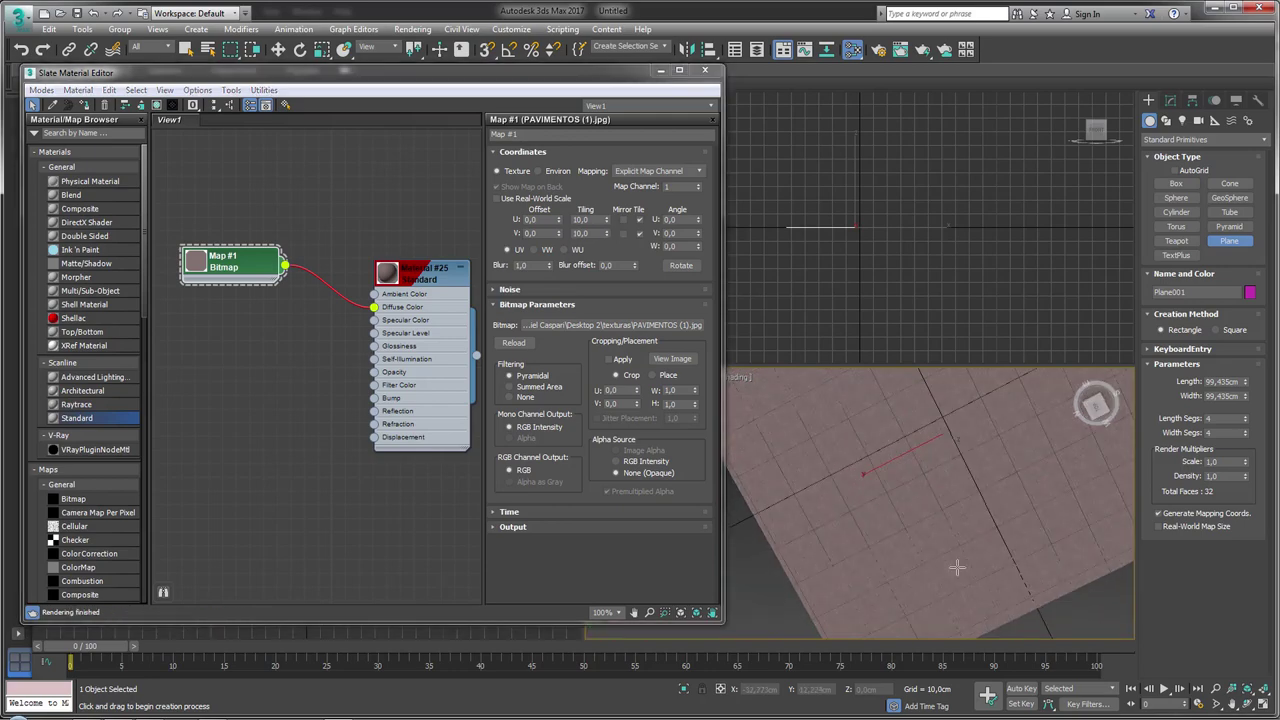
{"action": "scroll", "coordinate": [957, 567], "scroll_direction": "down", "scroll_amount": 4}
- Maximize the Perspective viewport, minimize the material editor, and orbit to an oblique view
{"action": "left_click", "coordinate": [1262, 704]}
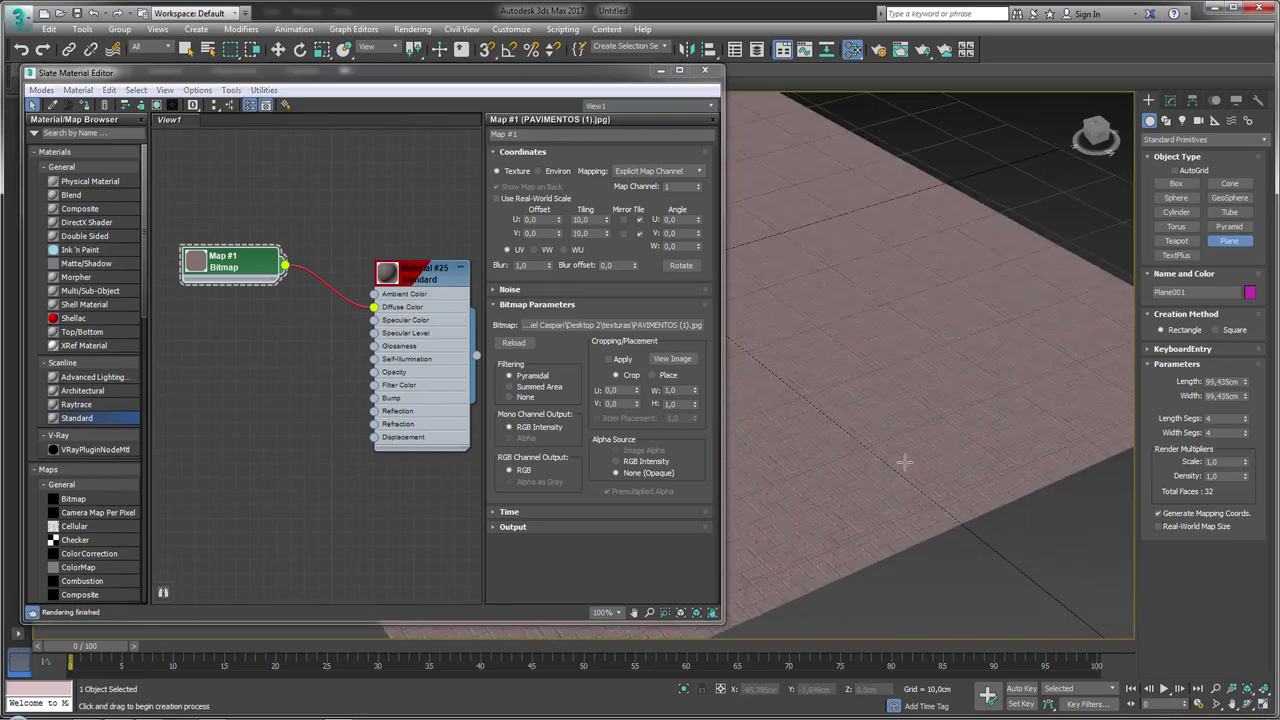
{"action": "left_click", "coordinate": [661, 74]}
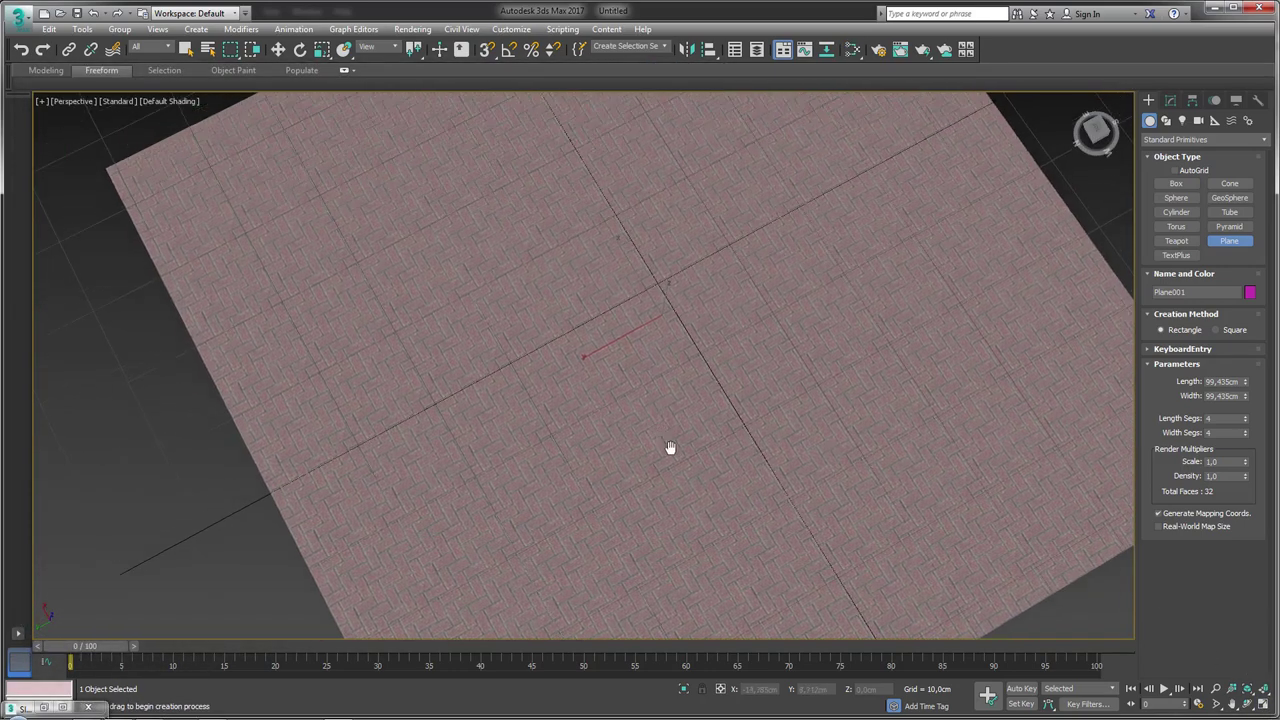
{"action": "scroll", "coordinate": [592, 370], "scroll_direction": "up", "scroll_amount": 5}
{"action": "scroll", "coordinate": [592, 370], "scroll_direction": "up", "scroll_amount": 2}
{"action": "mouse_move", "coordinate": [649, 404]}
{"action": "left_mouse_down"}
{"action": "mouse_move", "coordinate": [671, 333]}
{"action": "mouse_move", "coordinate": [667, 491]}
{"action": "left_mouse_up"}
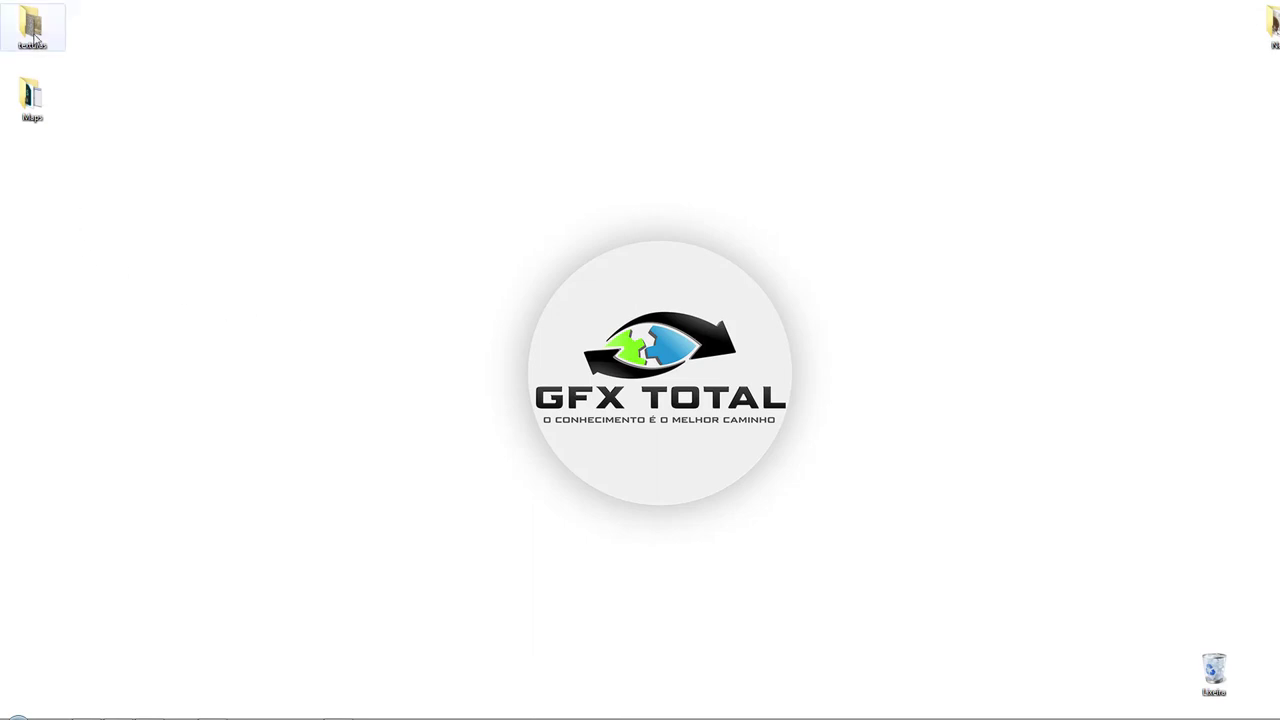
- Open the texturas folder and drag PAVIMENTOS (12) onto Photoshop's taskbar button
{"action": "double_click", "coordinate": [32, 30]}
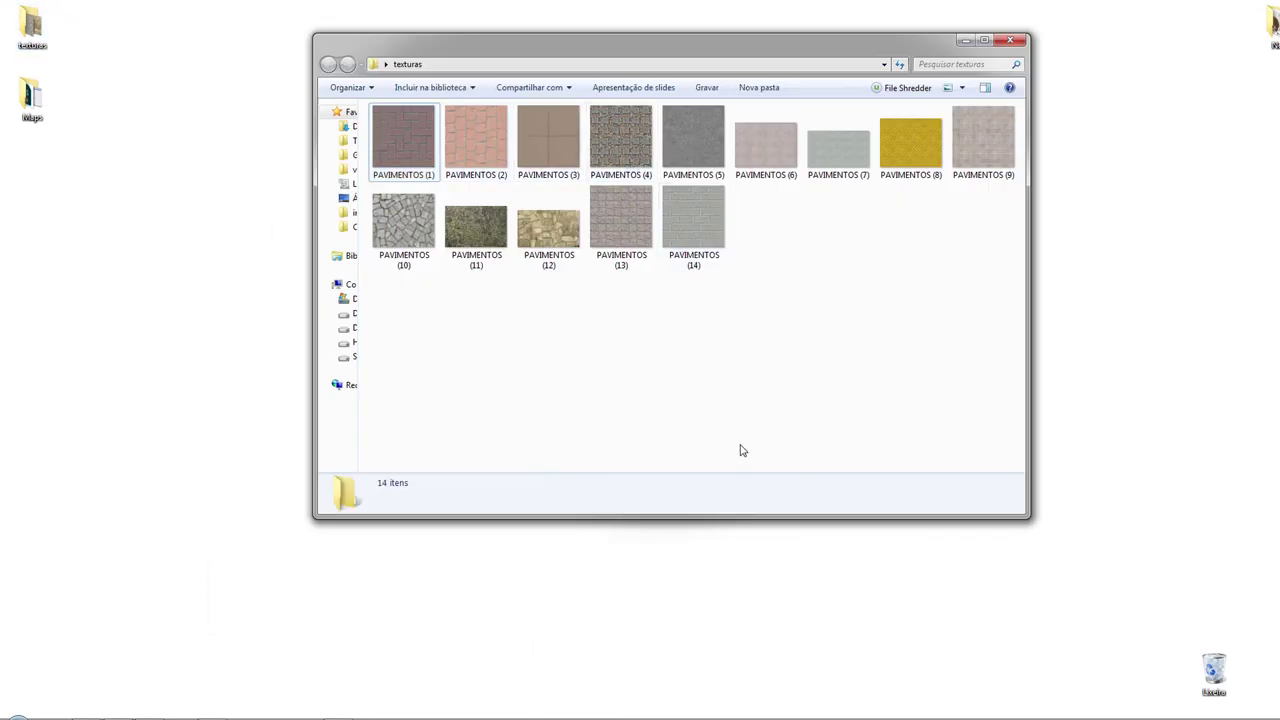
{"action": "left_click", "coordinate": [548, 258]}
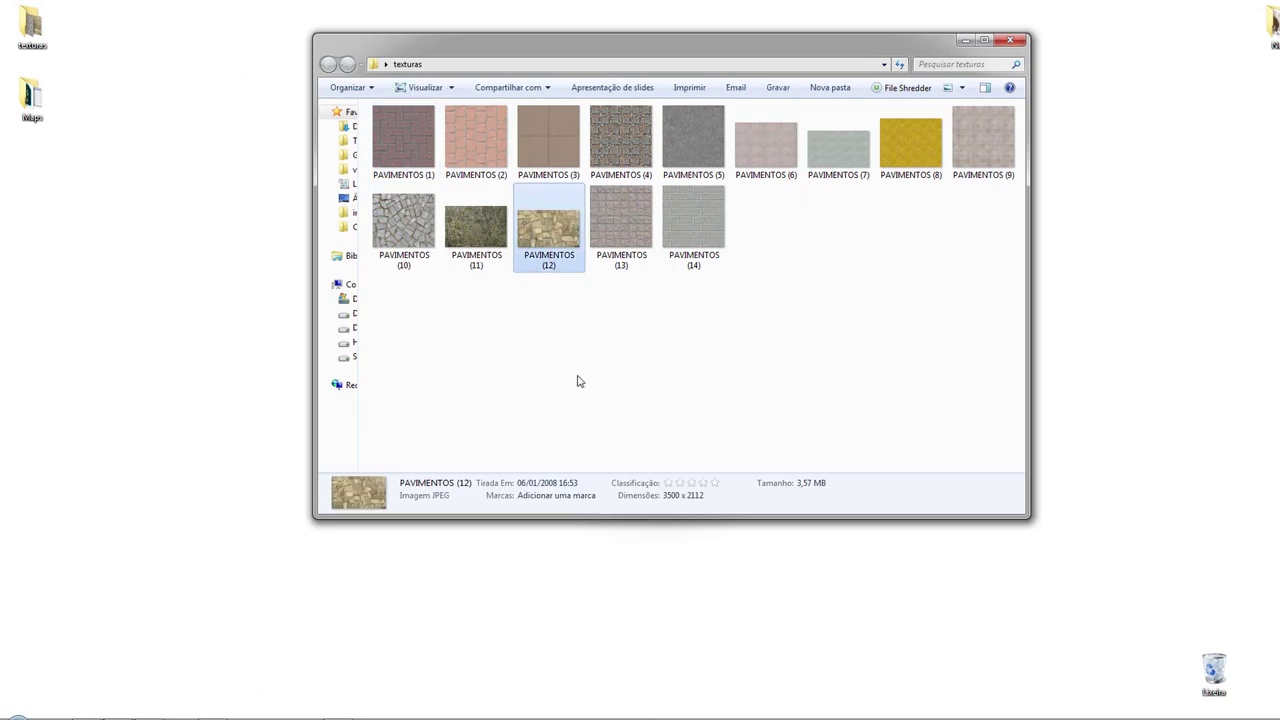
{"action": "left_click_drag", "start_coordinate": [547, 240], "coordinate": [214, 712]}
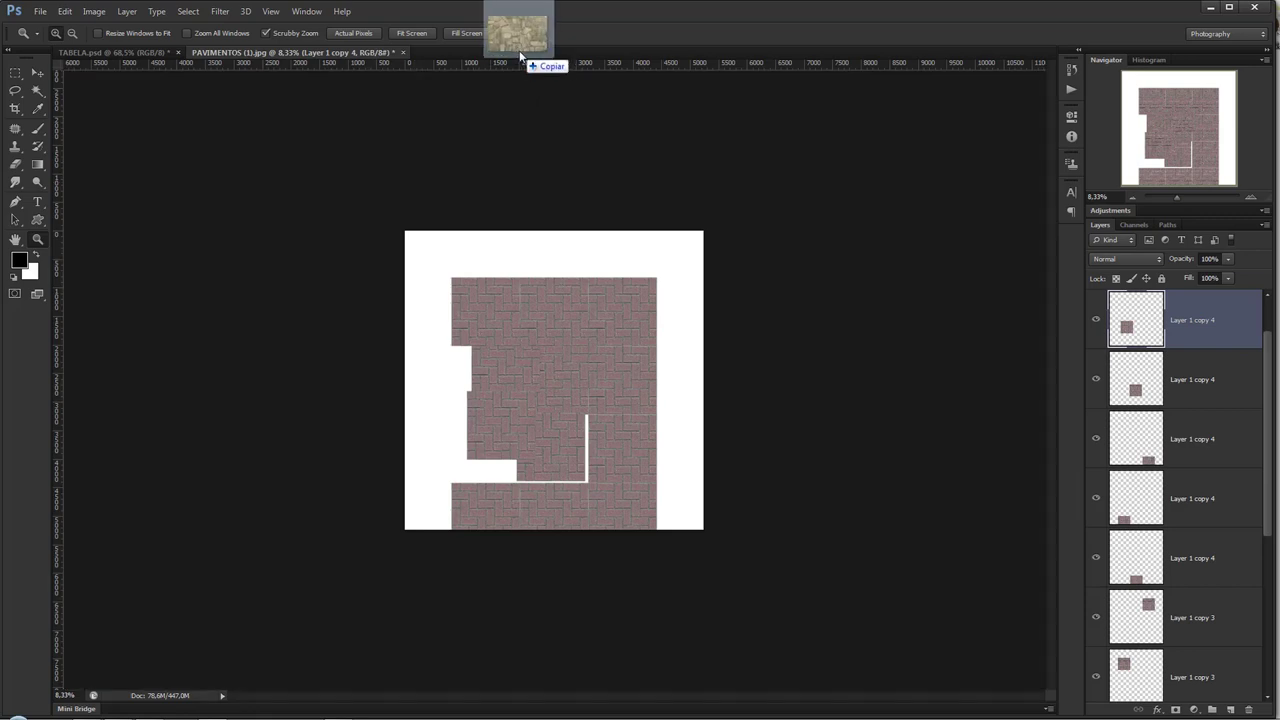
- Open PAVIMENTOS (12).jpg, duplicate it as Layer 1 and enlarge the canvas with Crop
{"action": "left_click_drag", "start_coordinate": [214, 712], "coordinate": [517, 51]}
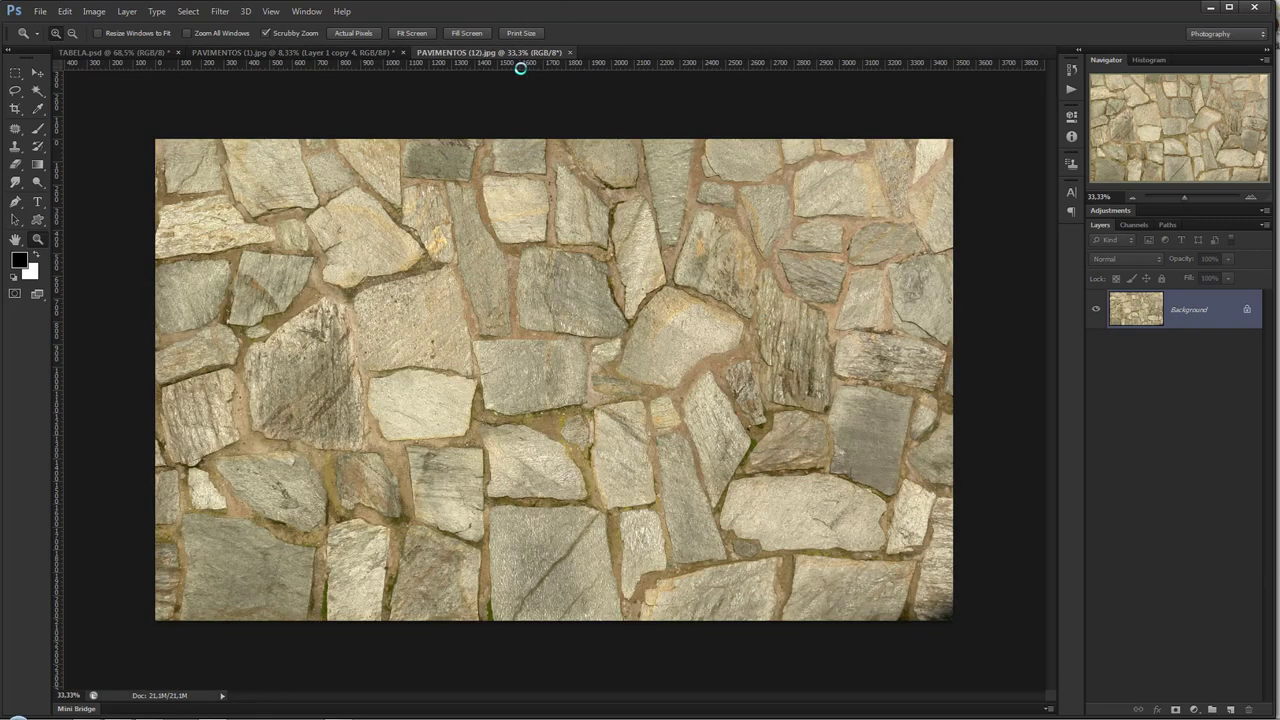
{"action": "left_click_drag", "start_coordinate": [610, 378], "coordinate": [546, 354]}
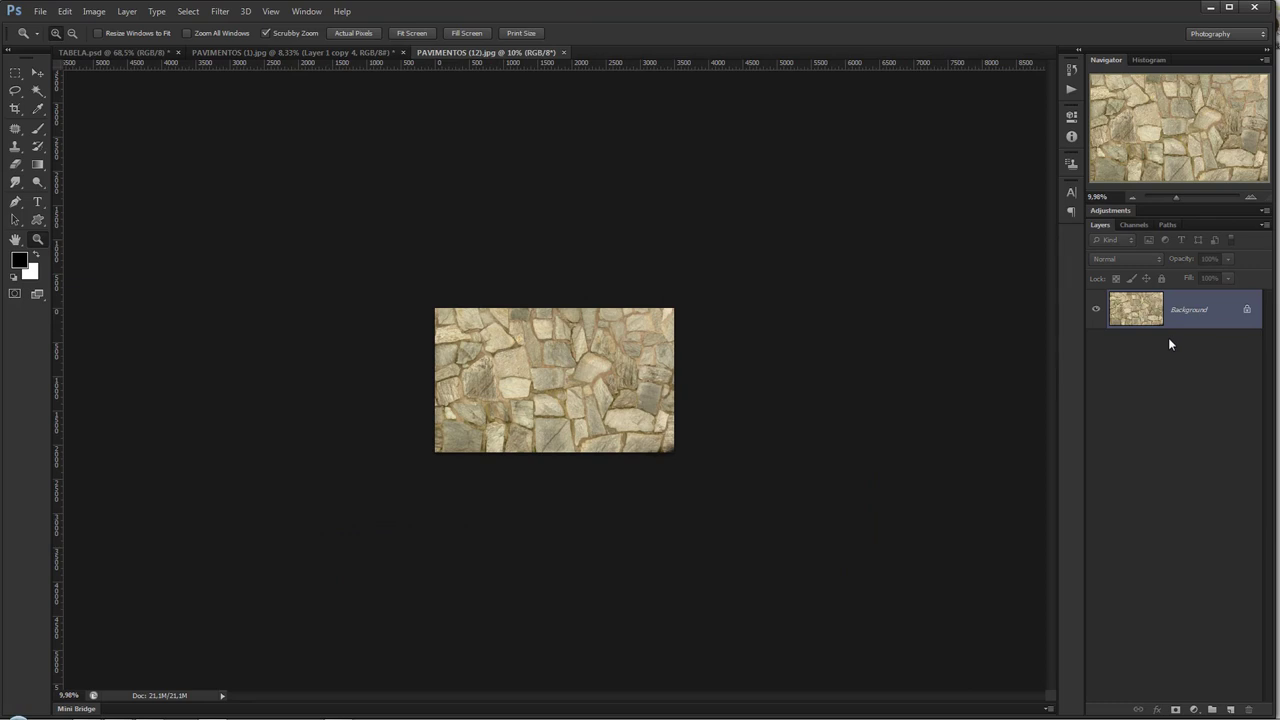
{"action": "key", "text": "ctrl+j"}
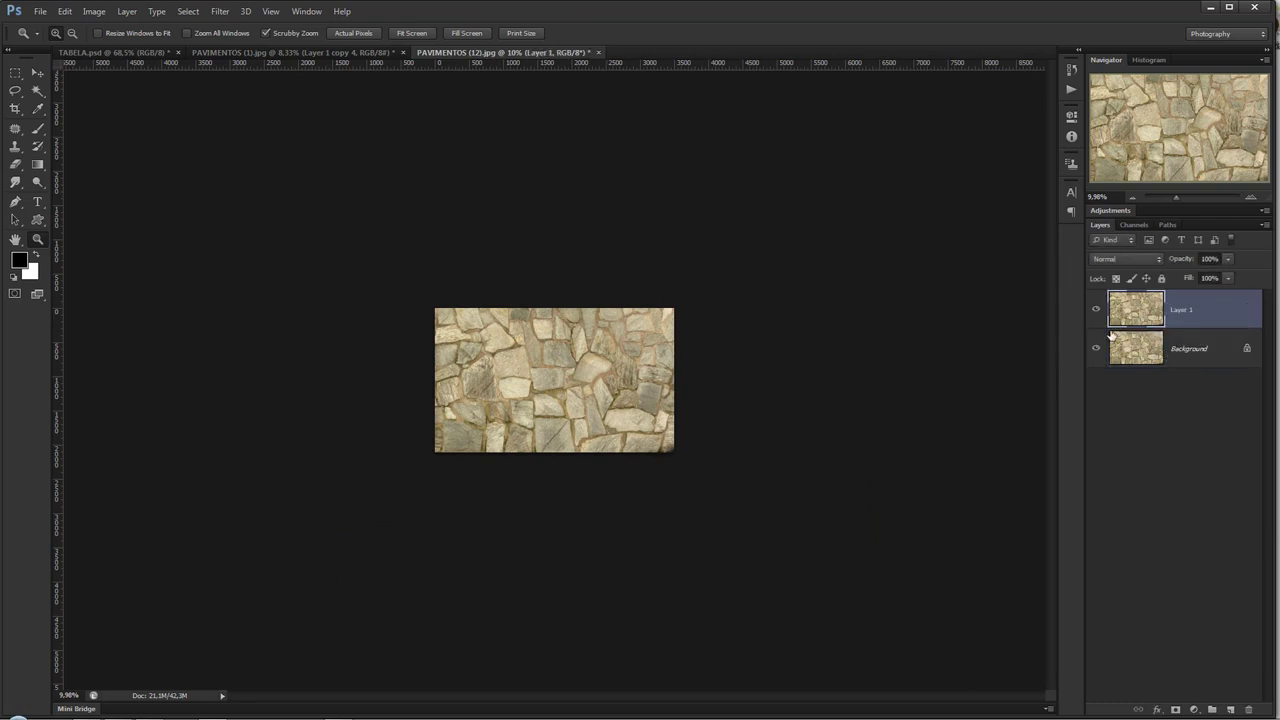
{"action": "key", "text": "c"}
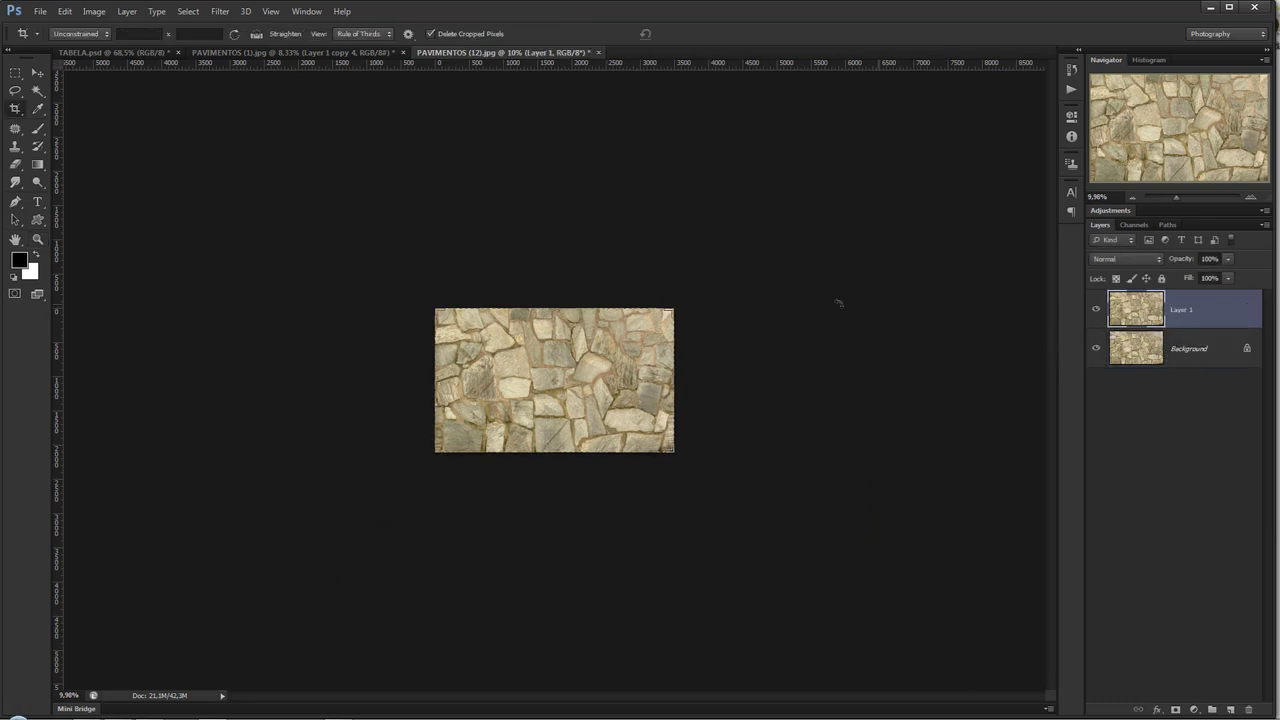
{"action": "mouse_move", "coordinate": [672, 306]}
{"action": "left_mouse_down"}
{"action": "mouse_move", "coordinate": [851, 232]}
{"action": "mouse_move", "coordinate": [851, 218]}
{"action": "left_mouse_up"}
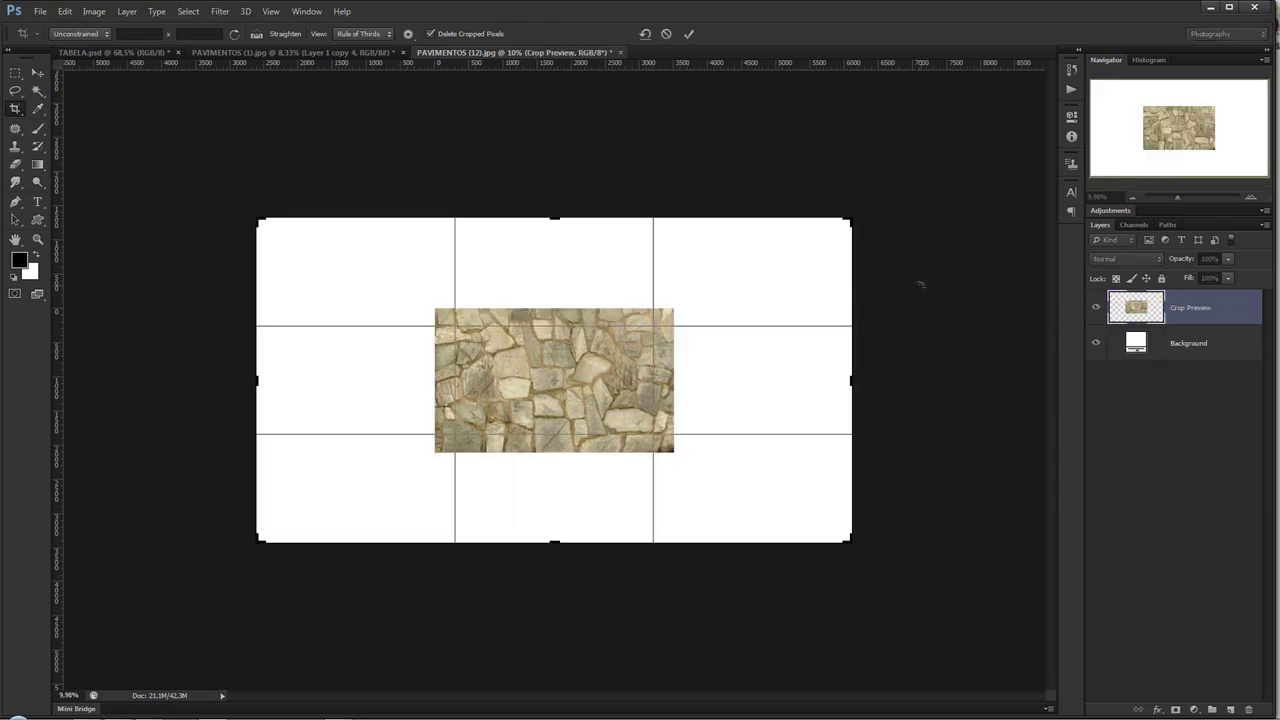
{"action": "key", "text": "Return"}
- Delete the Background layer and re-centre the stone image on the enlarged transparent canvas
{"action": "left_click", "coordinate": [1183, 360]}
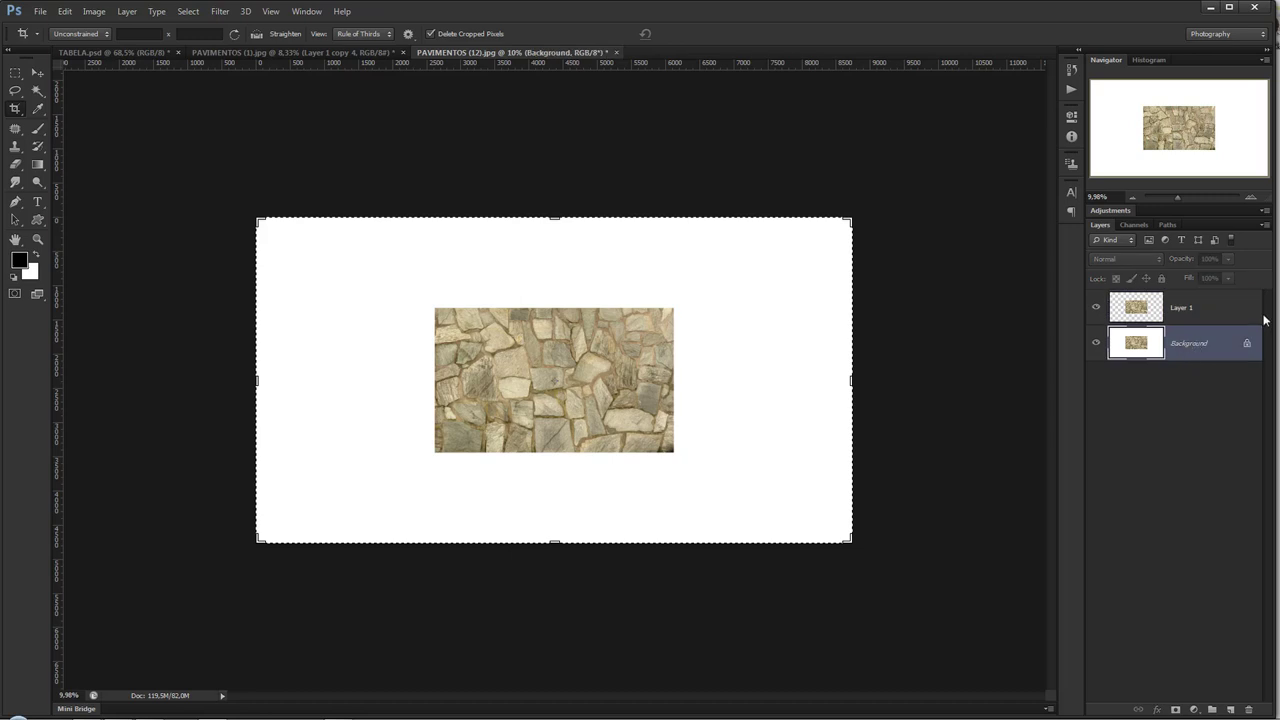
{"action": "key", "text": "Delete"}
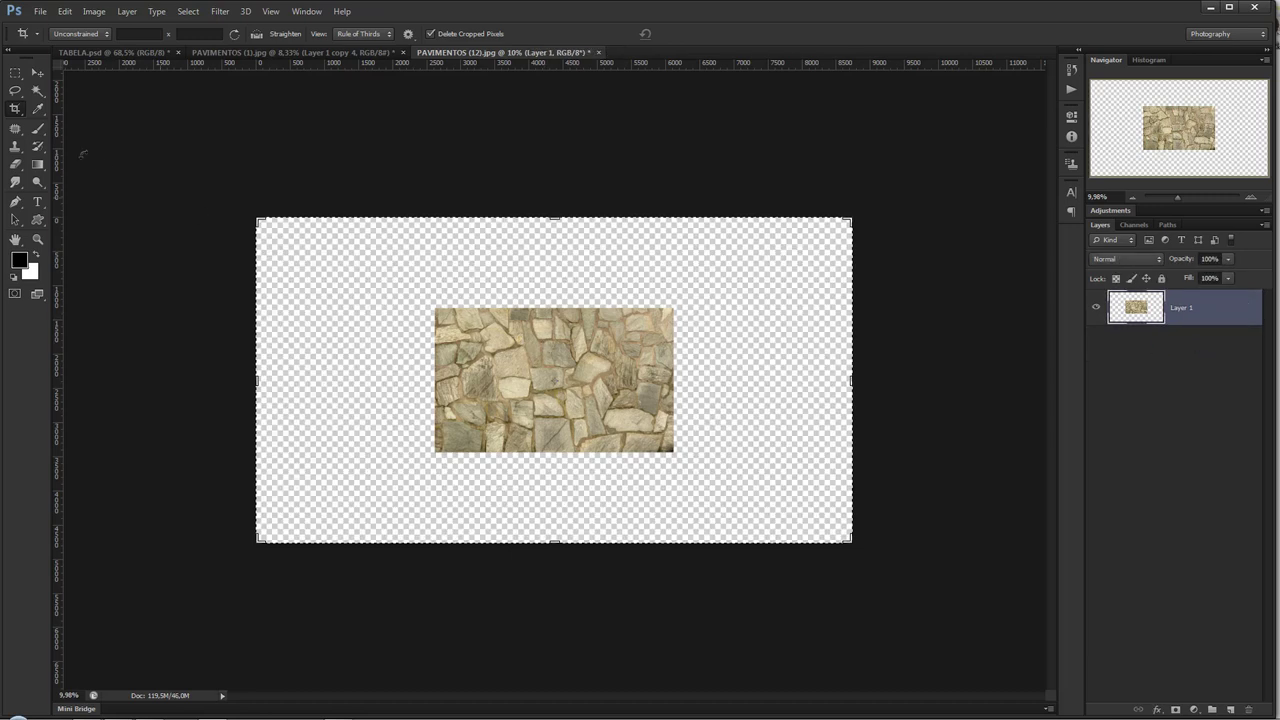
{"action": "left_click", "coordinate": [38, 73]}
{"action": "mouse_move", "coordinate": [526, 428]}
{"action": "left_mouse_down"}
{"action": "mouse_move", "coordinate": [541, 432]}
{"action": "mouse_move", "coordinate": [423, 420]}
{"action": "mouse_move", "coordinate": [394, 432]}
{"action": "mouse_move", "coordinate": [580, 420]}
{"action": "mouse_move", "coordinate": [404, 396]}
{"action": "mouse_move", "coordinate": [351, 414]}
{"action": "mouse_move", "coordinate": [660, 410]}
{"action": "mouse_move", "coordinate": [620, 410]}
{"action": "left_mouse_up"}
{"action": "key", "text": "z"}
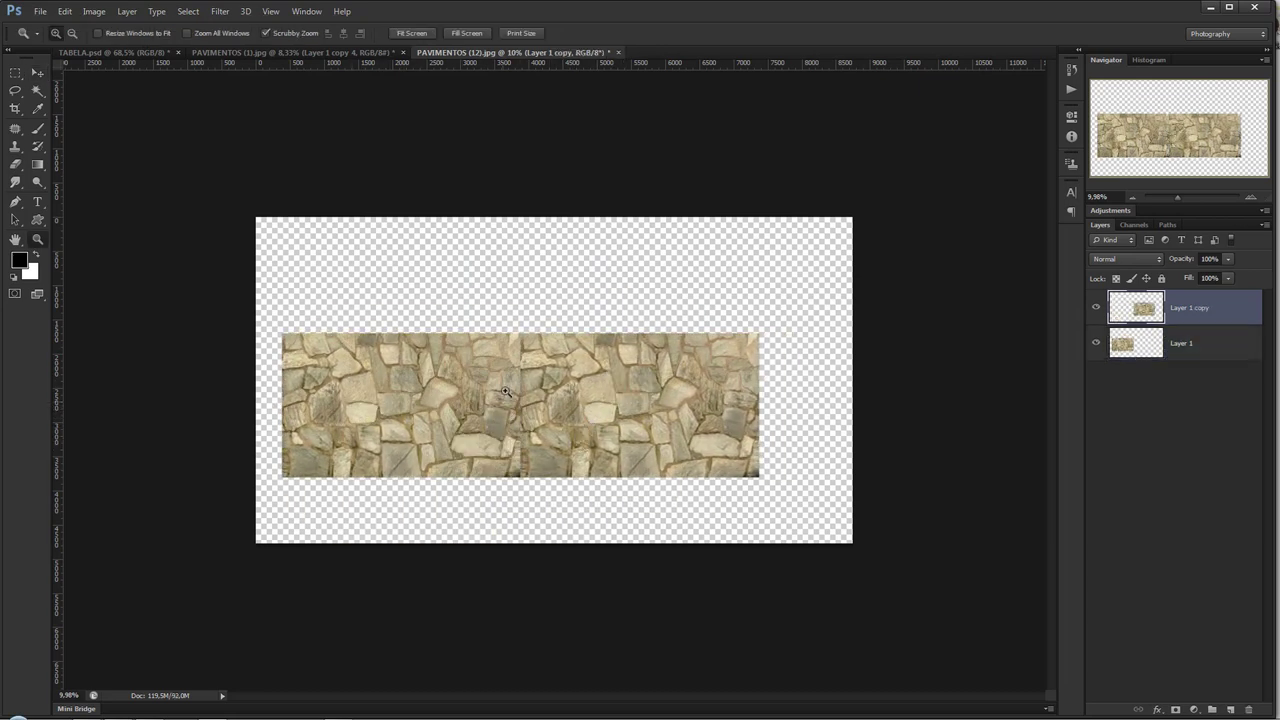
{"action": "left_click_drag", "start_coordinate": [506, 391], "coordinate": [597, 650]}
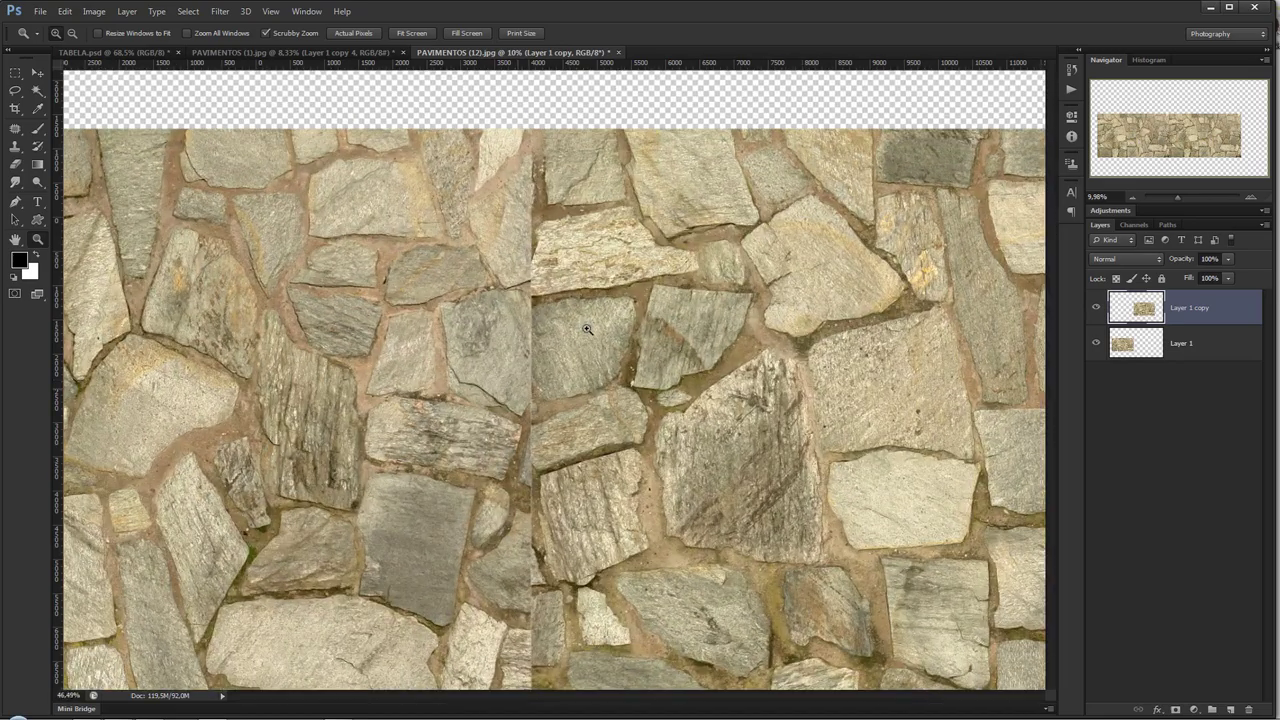
{"action": "left_click_drag", "start_coordinate": [587, 329], "coordinate": [560, 214]}
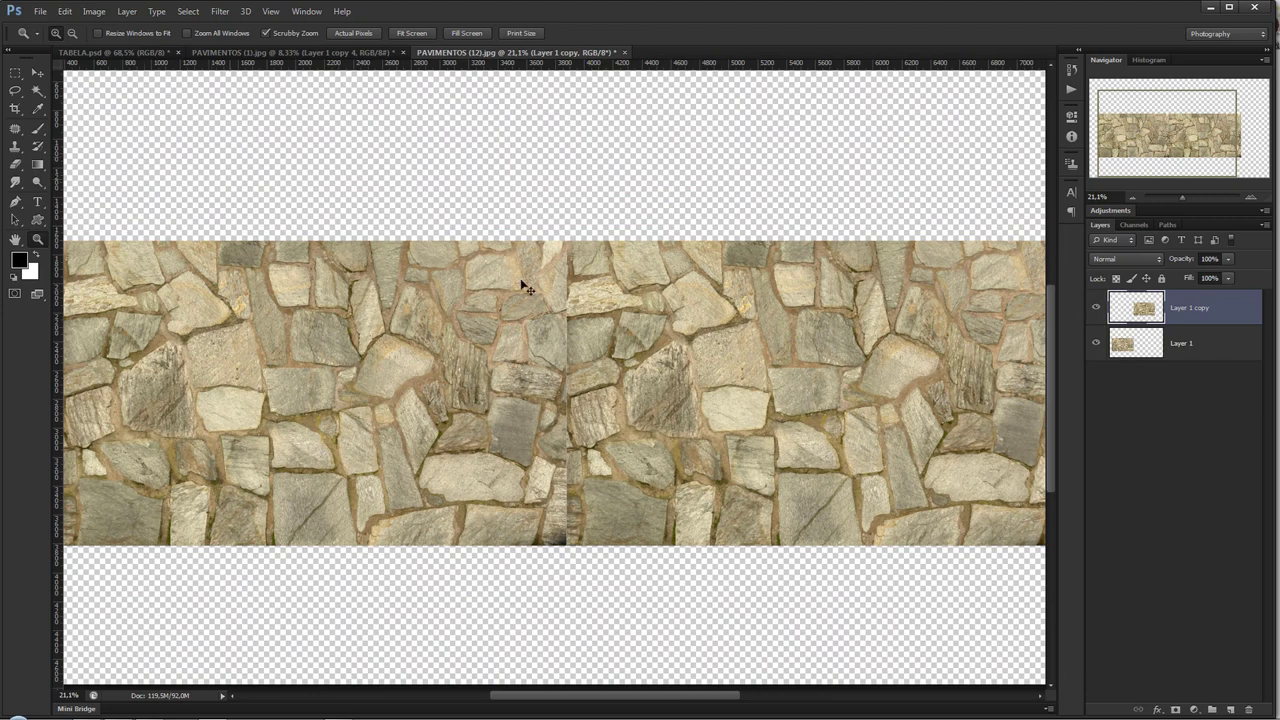
{"action": "key", "text": "Delete"}
{"action": "left_click", "coordinate": [38, 73]}
{"action": "left_click_drag", "start_coordinate": [420, 380], "coordinate": [679, 345]}
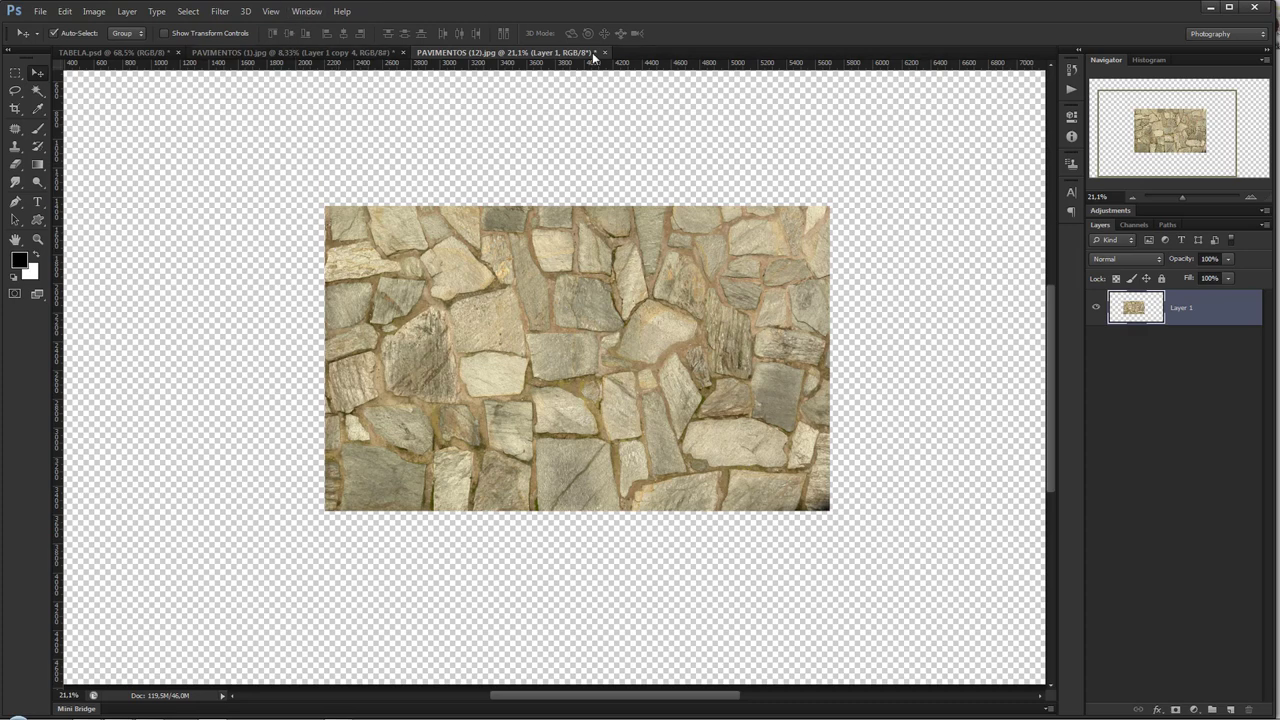
- Crop the canvas to Layer 1's stone outline and duplicate it as Layer 2
{"action": "key", "text": "ctrl"}
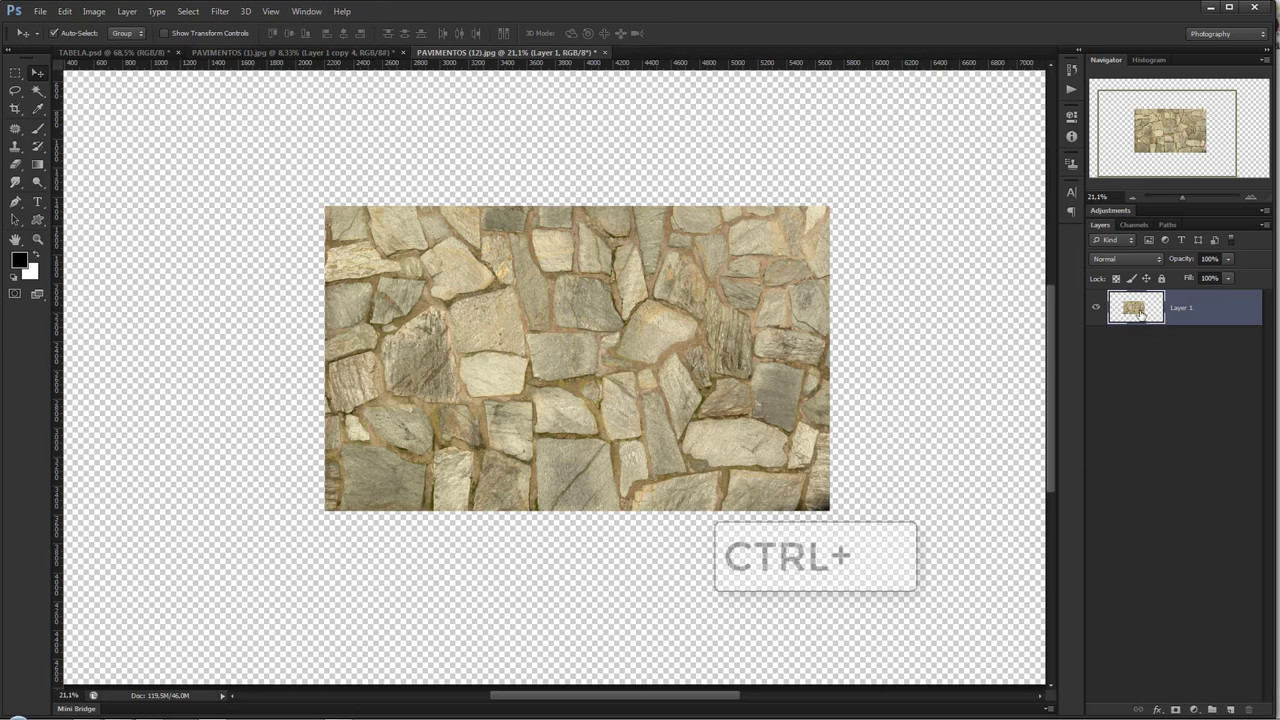
{"action": "left_click", "coordinate": [1145, 318], "text": "ctrl"}
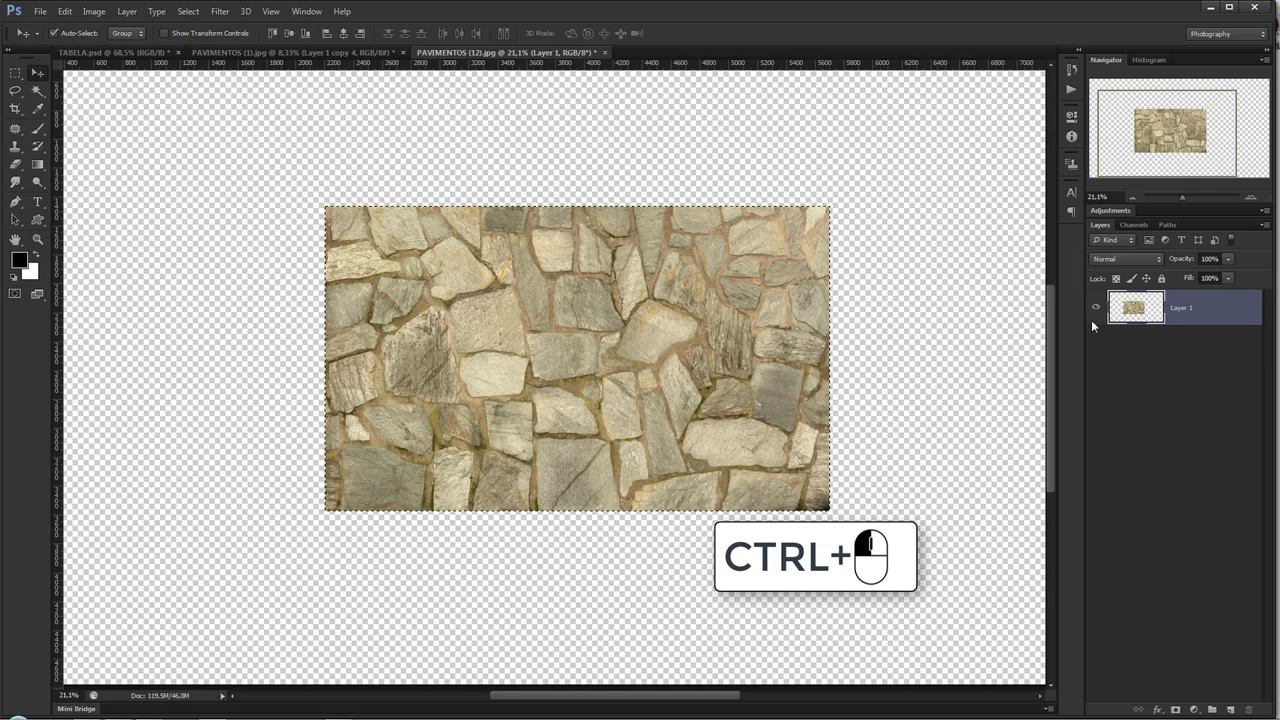
{"action": "left_click", "coordinate": [90, 12]}
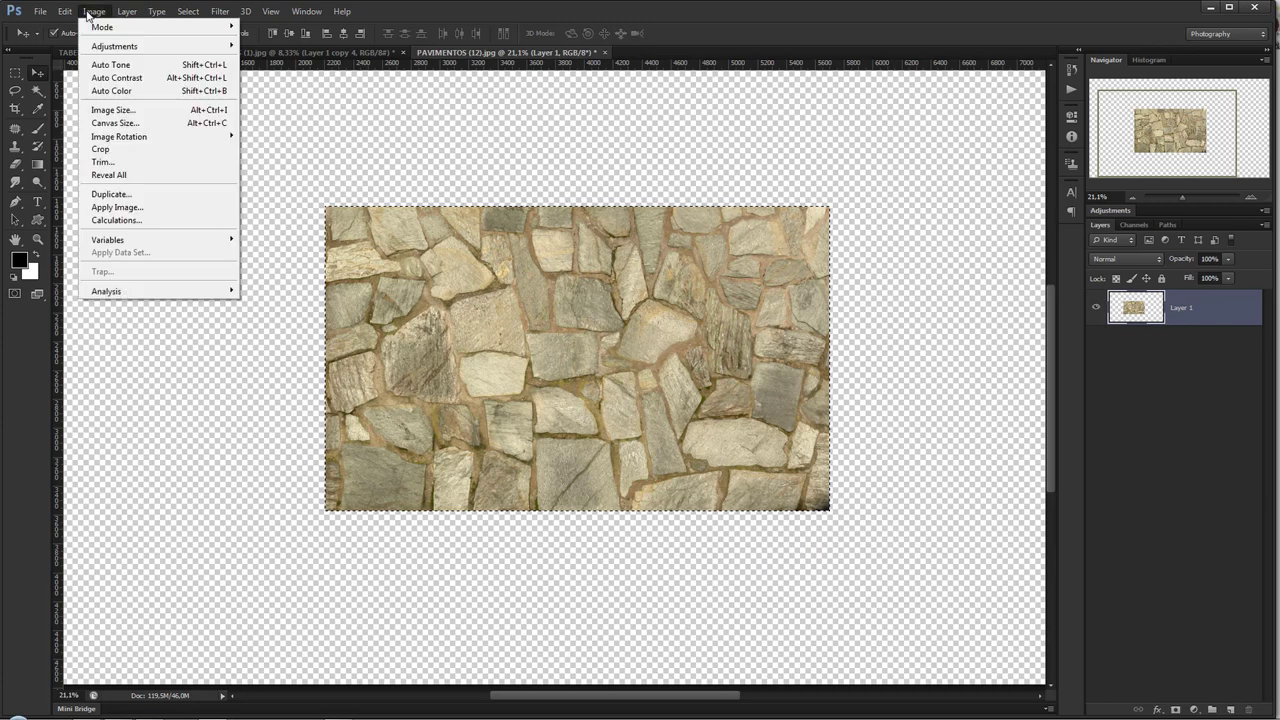
{"action": "left_click", "coordinate": [114, 150]}
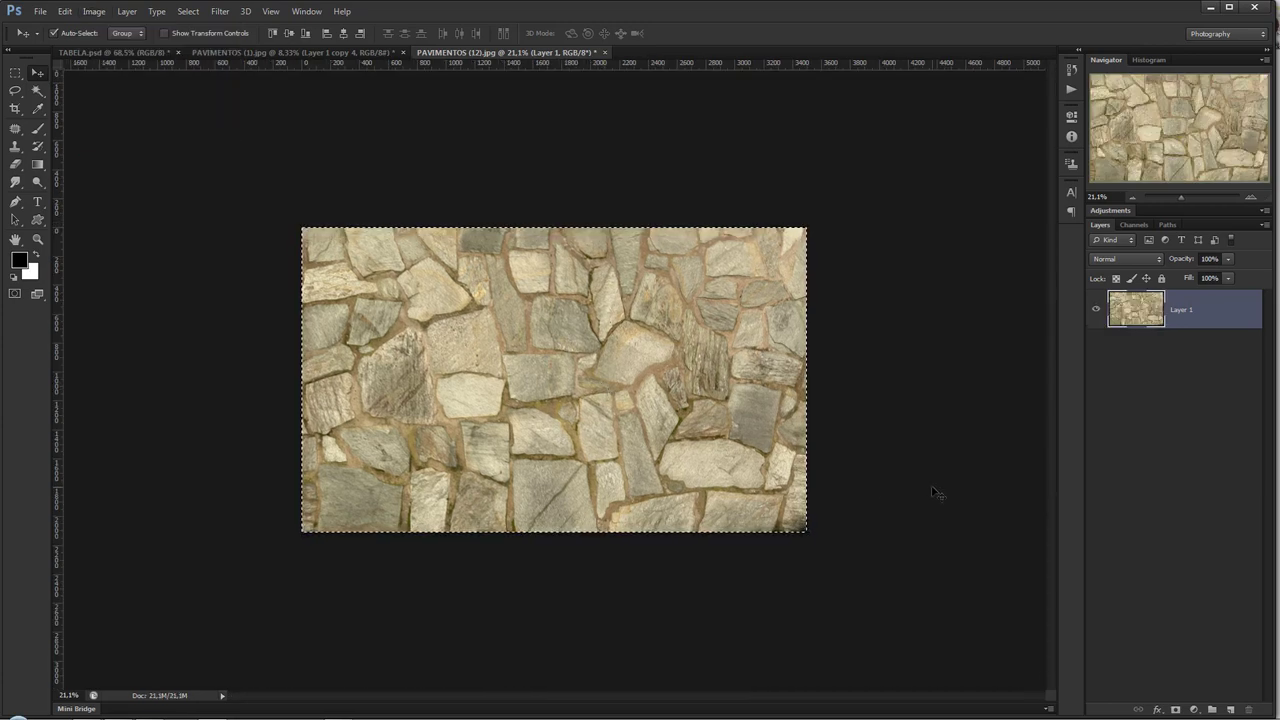
{"action": "key", "text": "ctrl+j"}
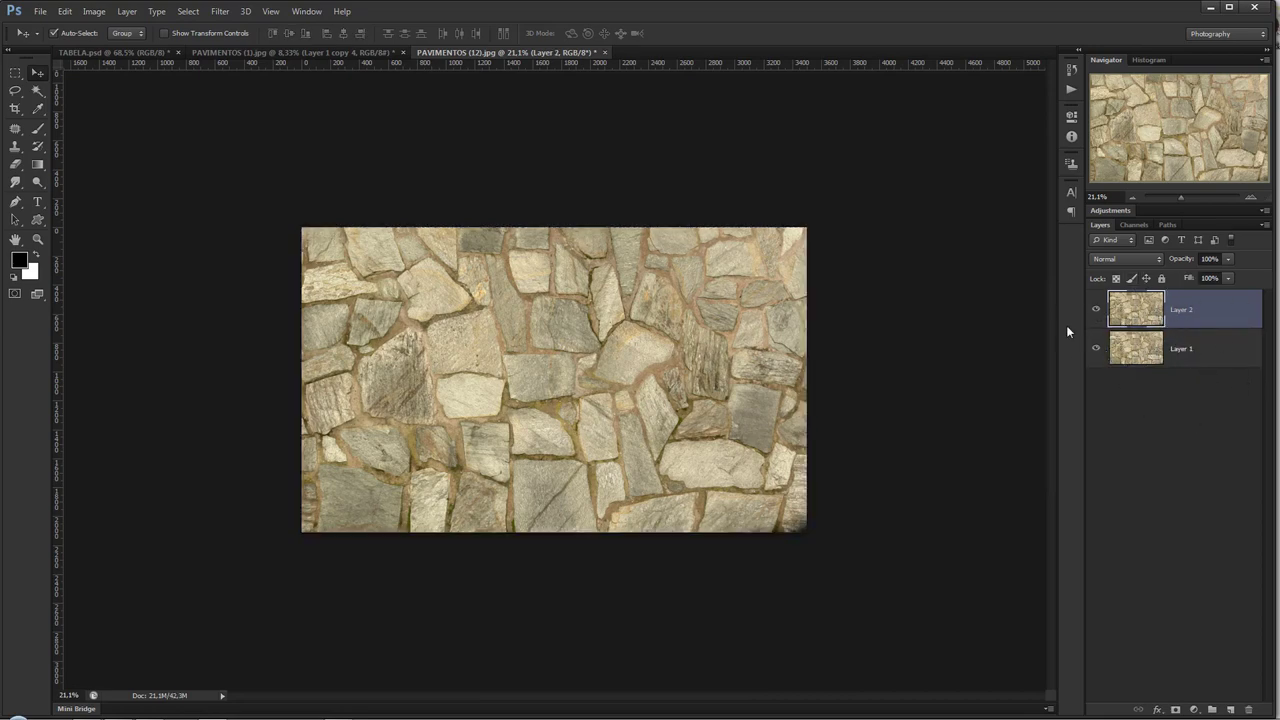
- Try the Offset filter with vertical 0, then undo the result
{"action": "left_click", "coordinate": [218, 11]}
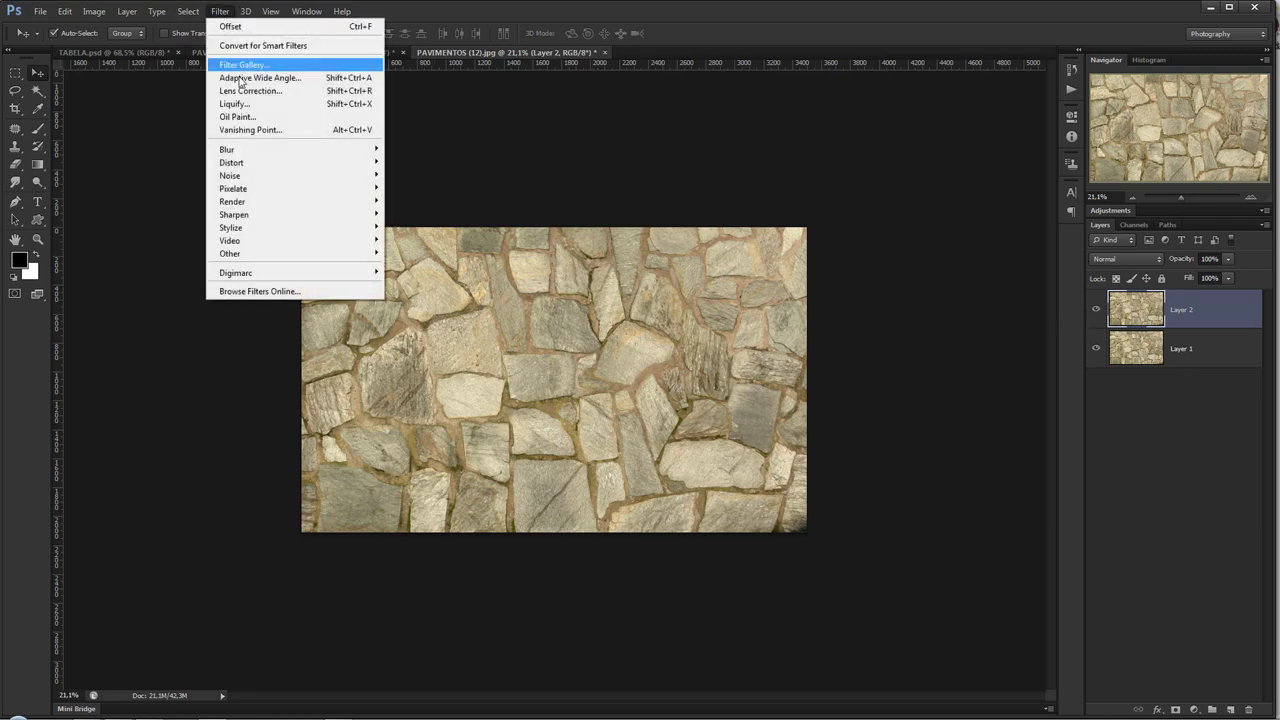
{"action": "mouse_move", "coordinate": [230, 253]}
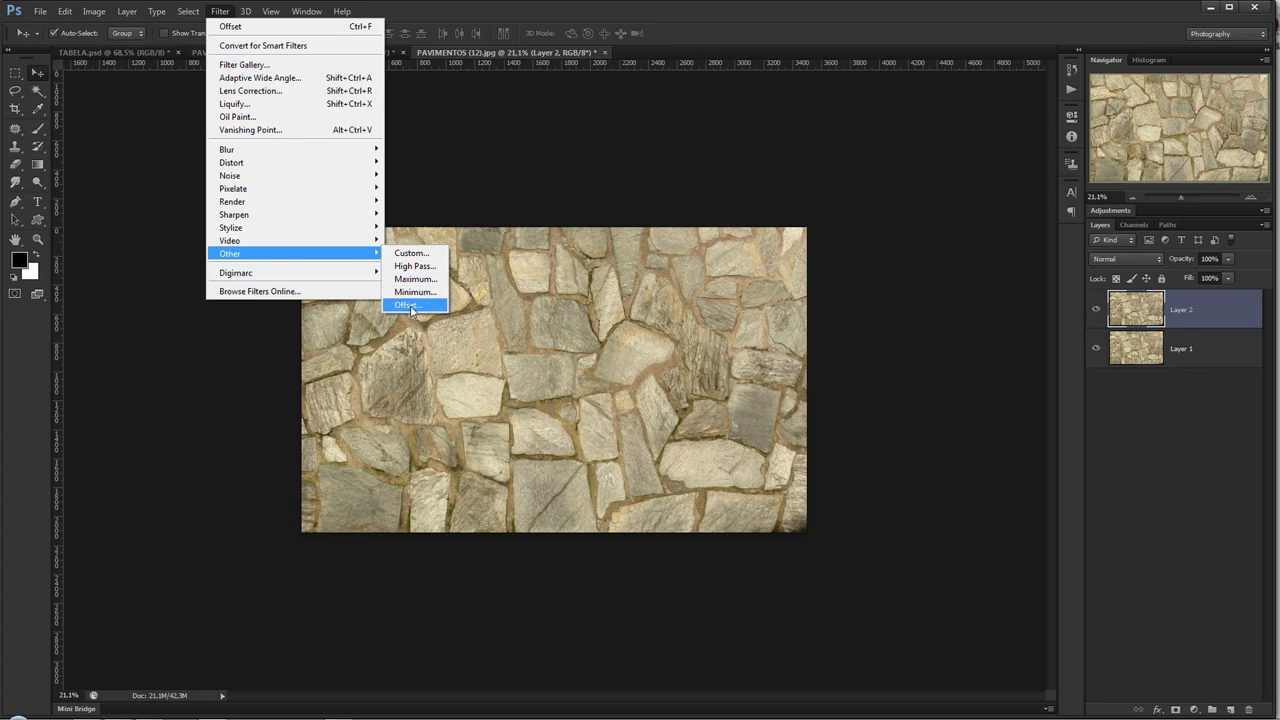
{"action": "left_click", "coordinate": [415, 308]}
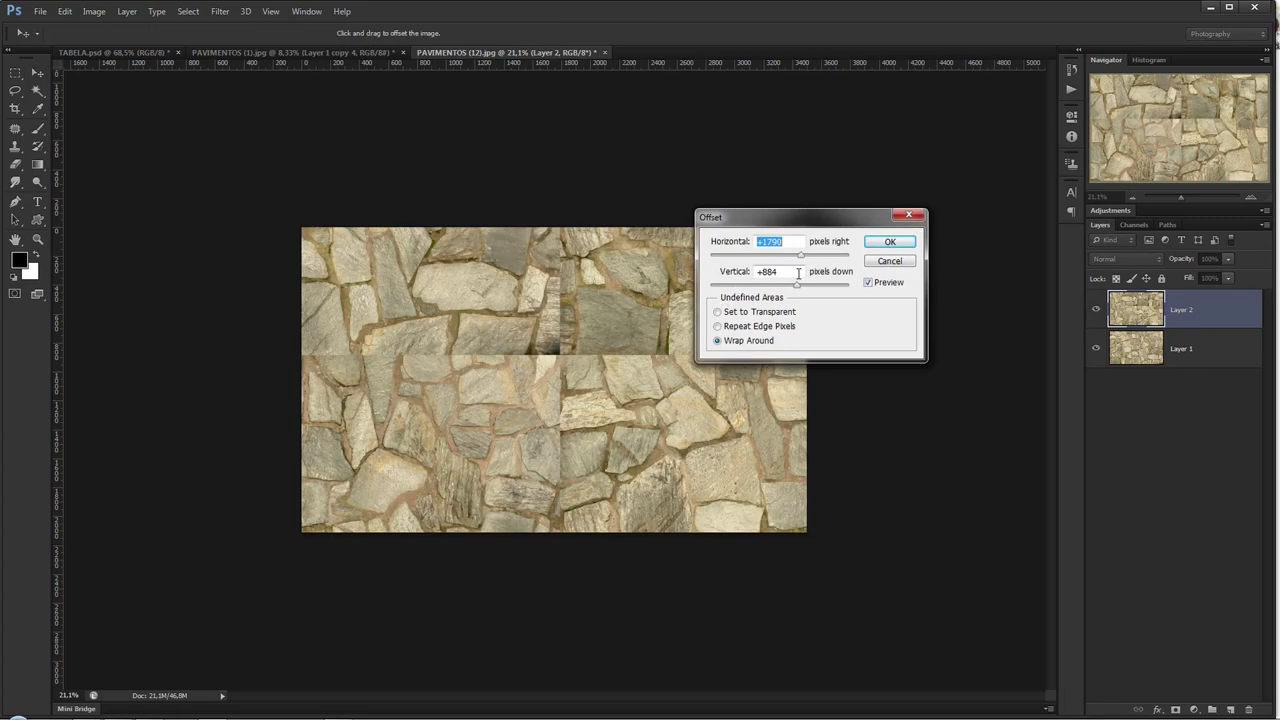
{"action": "key", "text": "Tab"}
{"action": "type", "text": "0"}
{"action": "key", "text": "Return"}
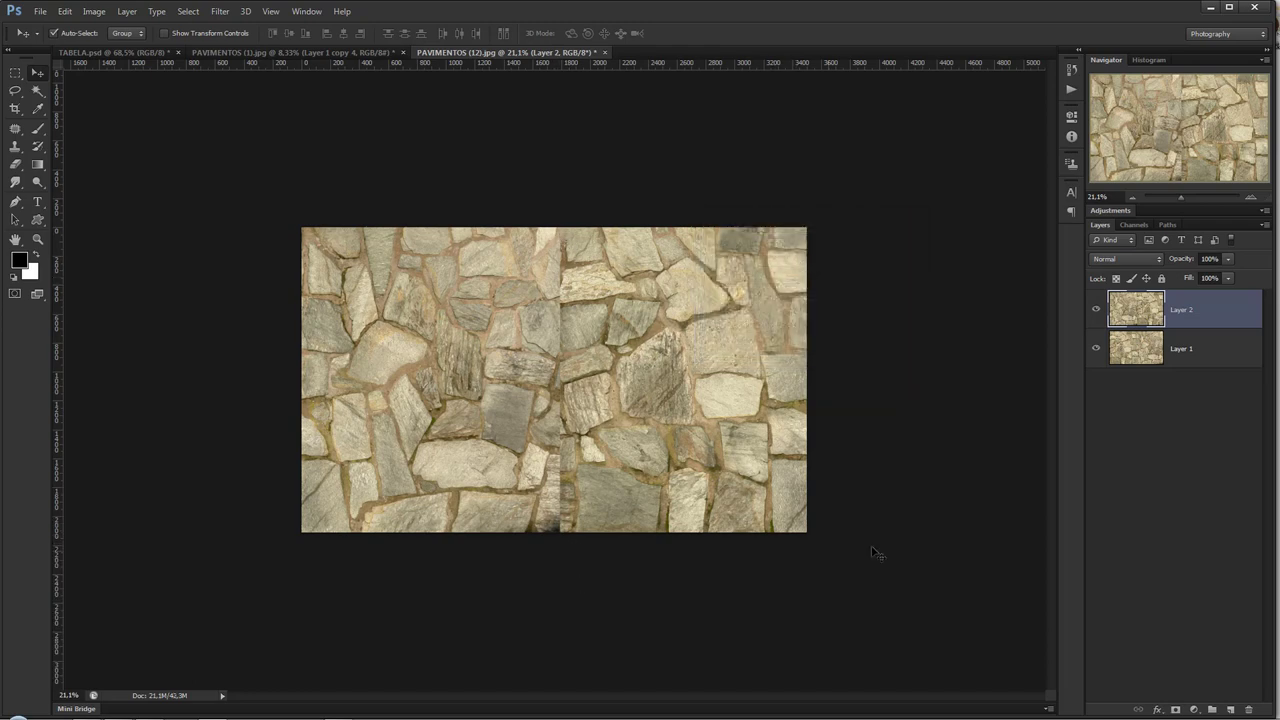
{"action": "key", "text": "ctrl+z"}
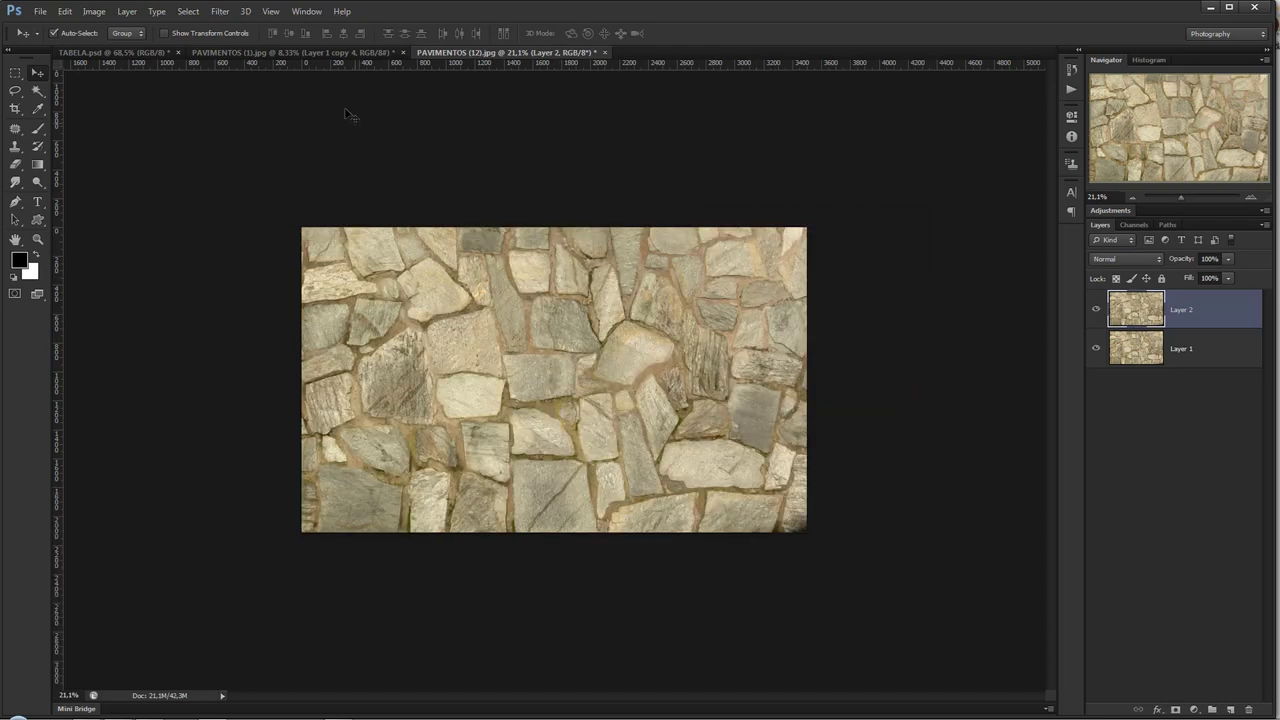
- Rerun Offset with a reduced horizontal value, wrapping Layer 2 into a seam left of centre
{"action": "left_click", "coordinate": [222, 12]}
{"action": "mouse_move", "coordinate": [230, 253]}
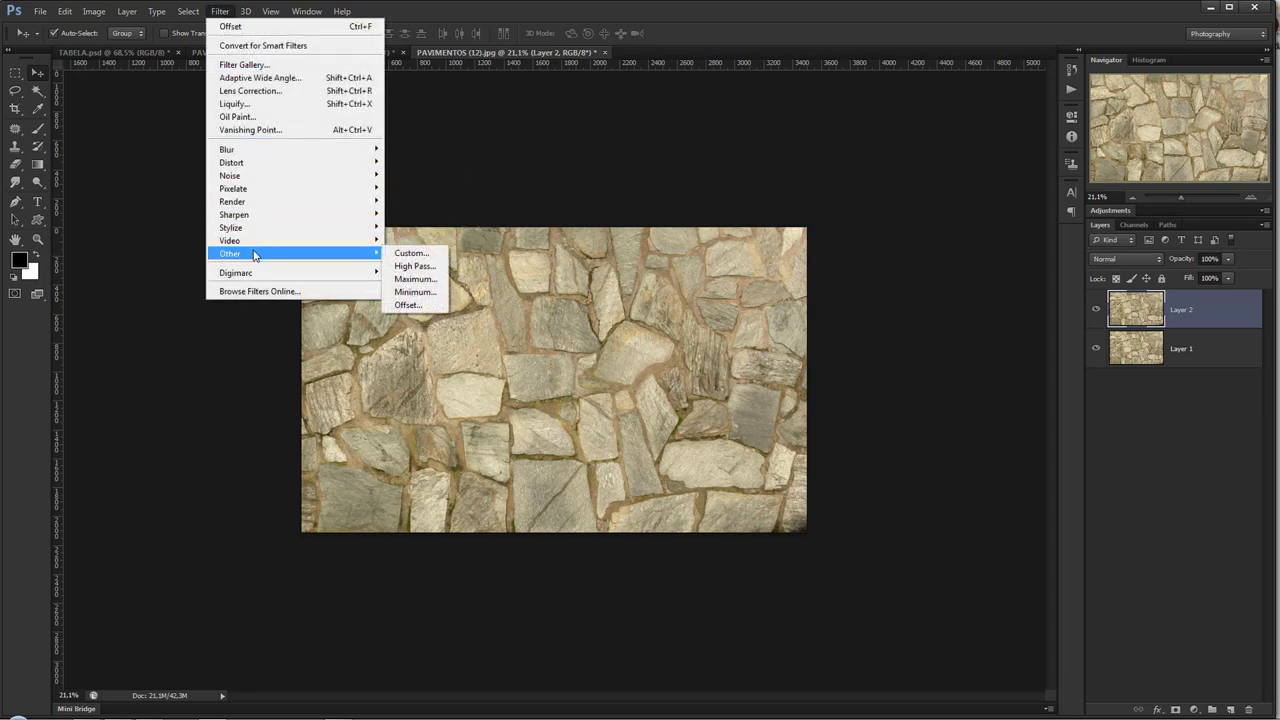
{"action": "left_click", "coordinate": [408, 305]}
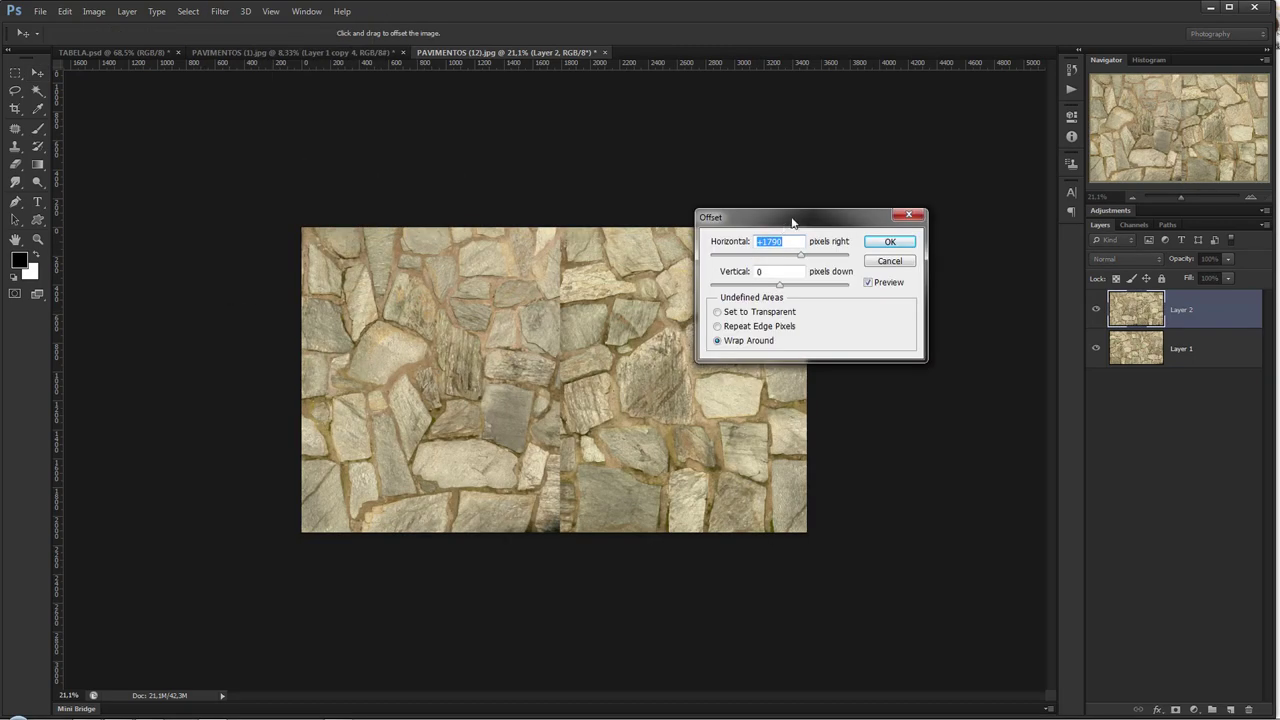
{"action": "left_click_drag", "start_coordinate": [794, 214], "coordinate": [911, 165]}
{"action": "left_click_drag", "start_coordinate": [926, 210], "coordinate": [926, 208]}
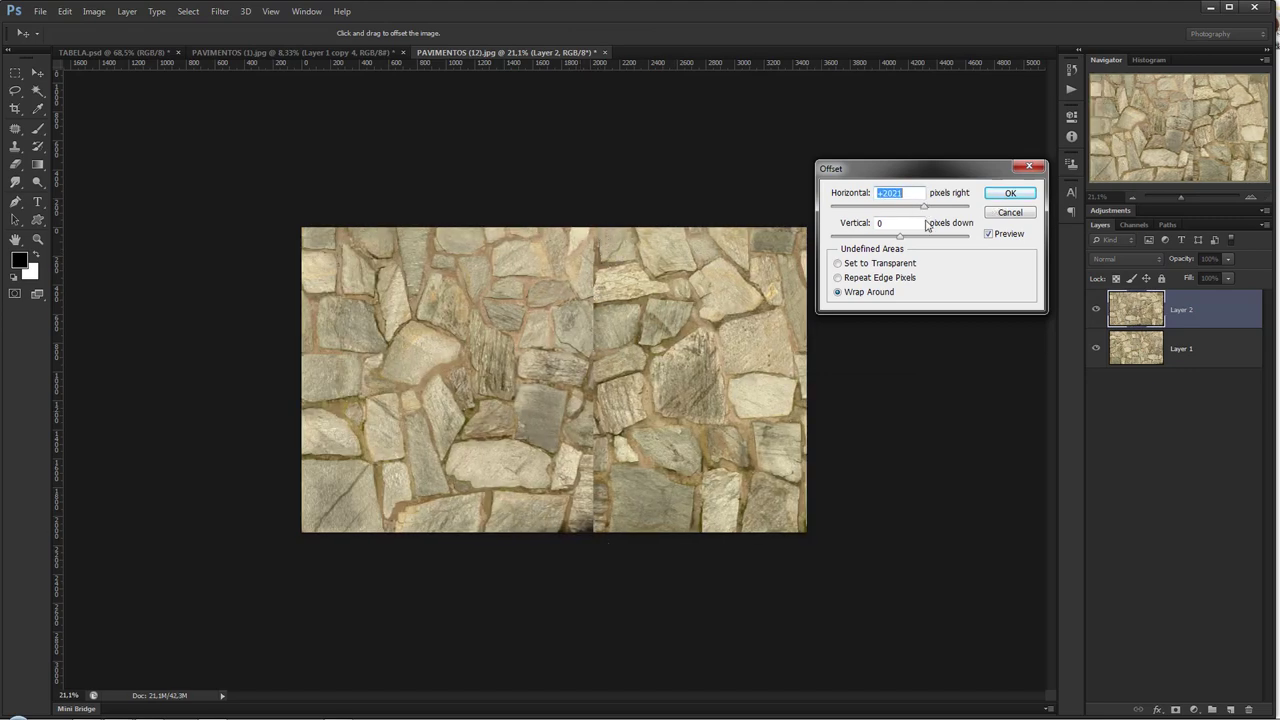
{"action": "left_click_drag", "start_coordinate": [924, 207], "coordinate": [924, 208]}
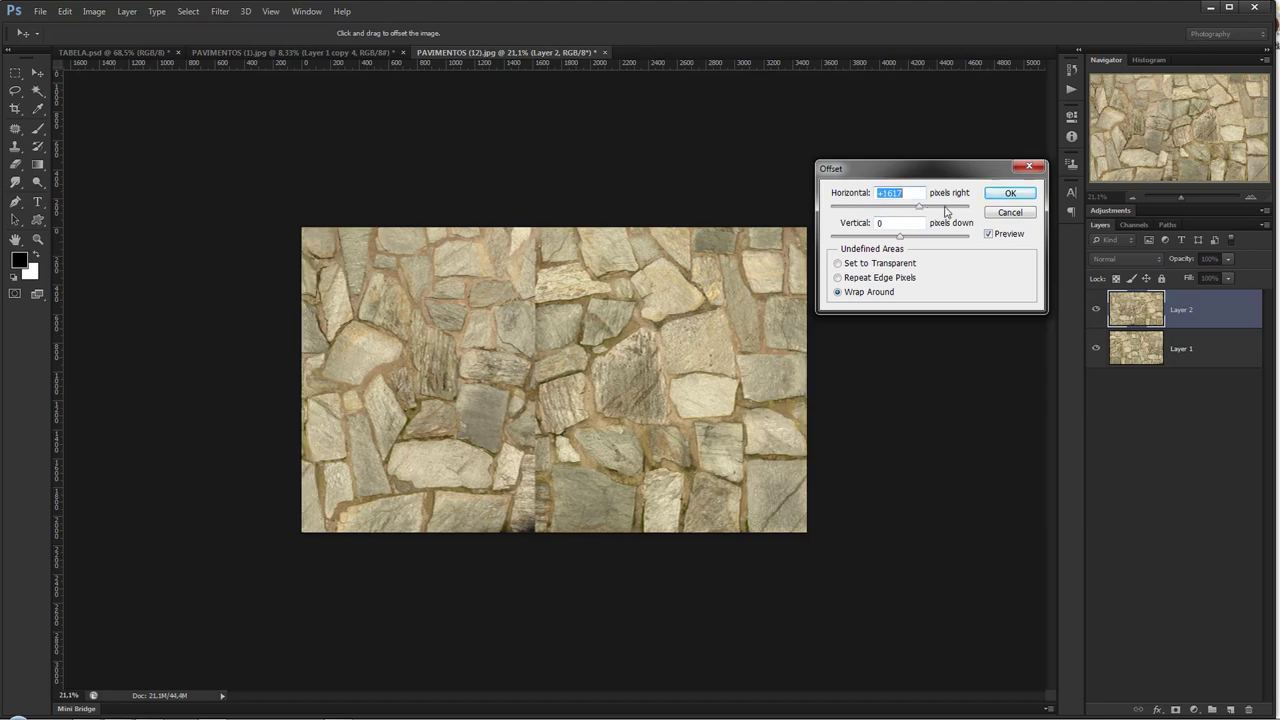
{"action": "left_click", "coordinate": [1010, 193]}
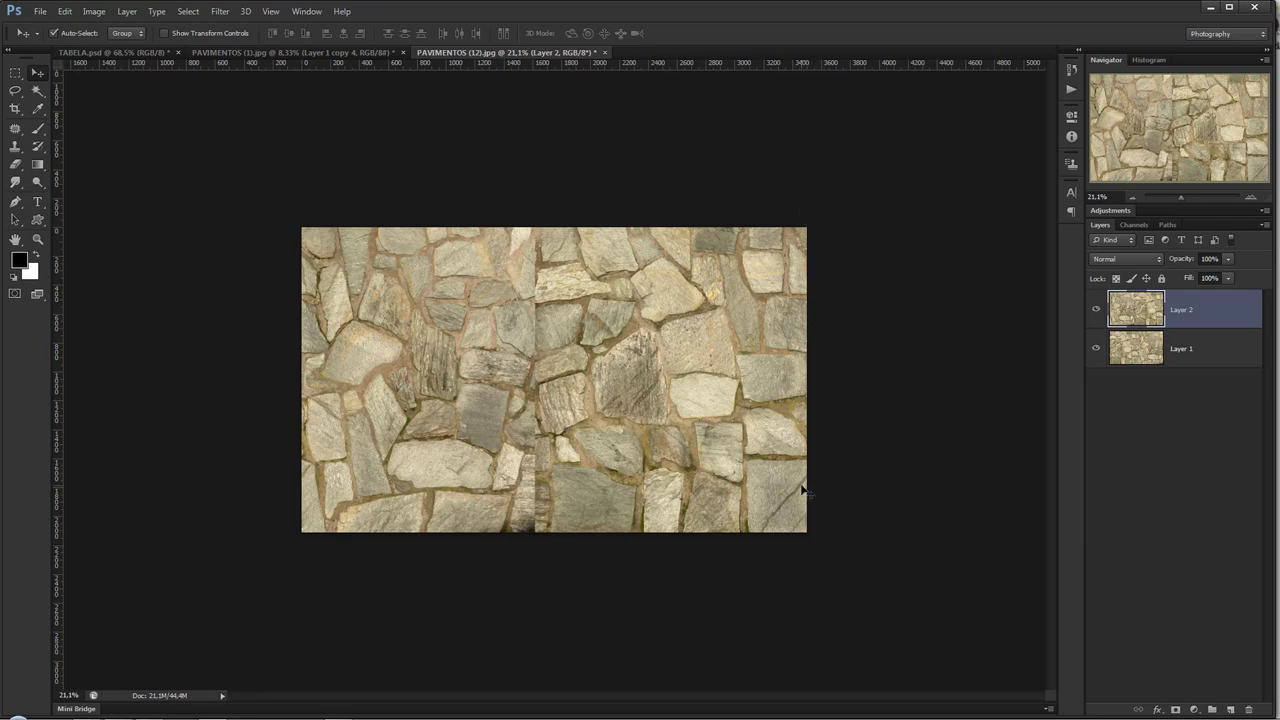
{"action": "left_click", "coordinate": [15, 108]}
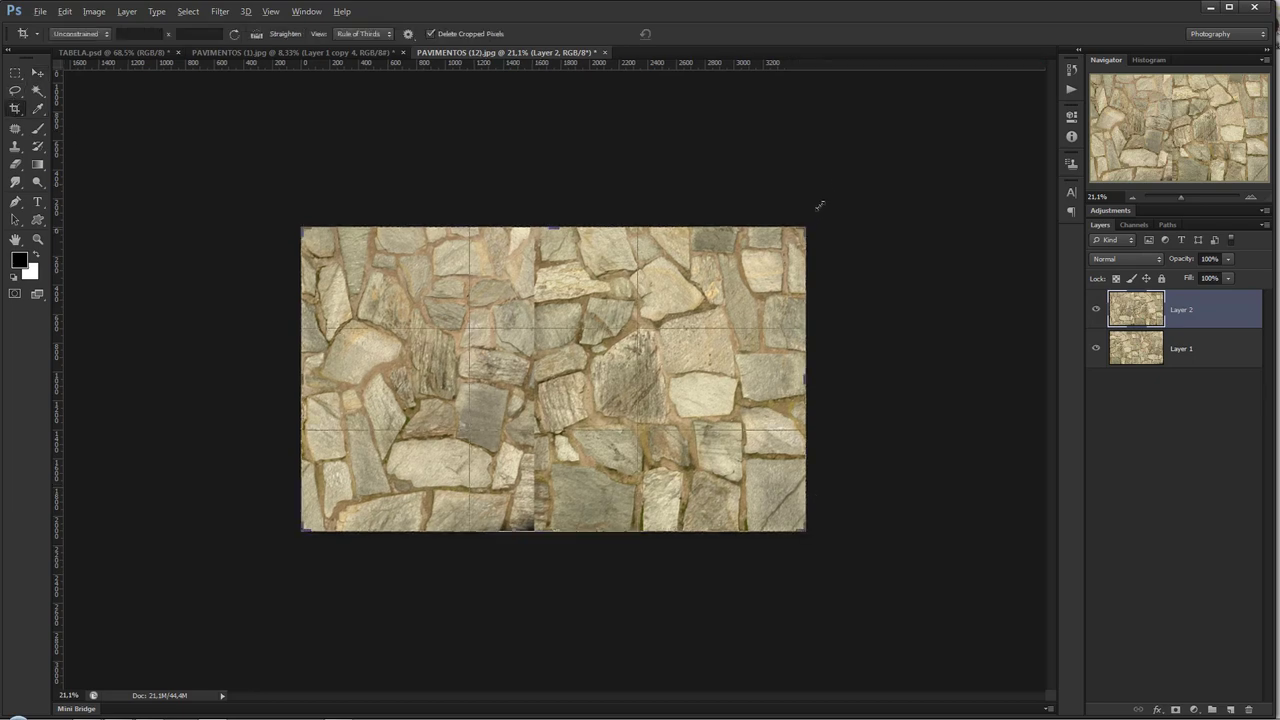
- Enlarge the canvas with transparent space and butt a stone copy against the left edge
{"action": "mouse_move", "coordinate": [808, 231]}
{"action": "left_mouse_down"}
{"action": "mouse_move", "coordinate": [1040, 73]}
{"action": "mouse_move", "coordinate": [1056, 96]}
{"action": "left_mouse_up"}
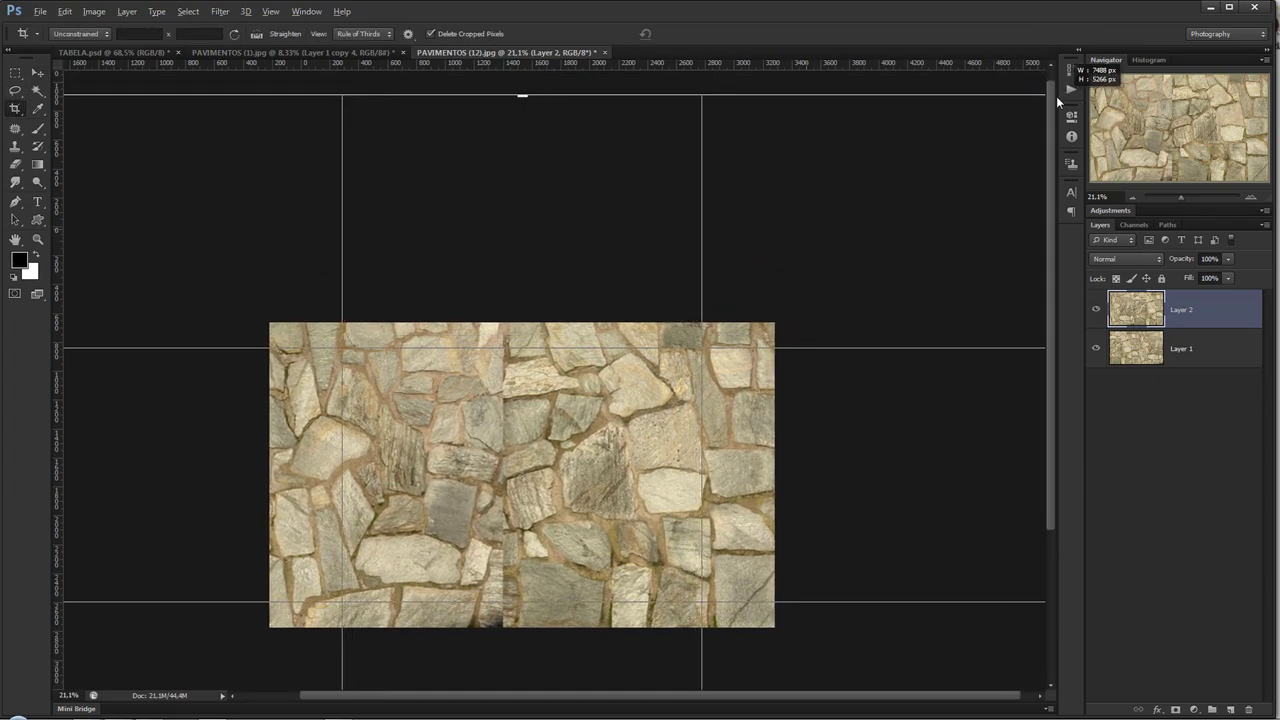
{"action": "key", "text": "Return"}
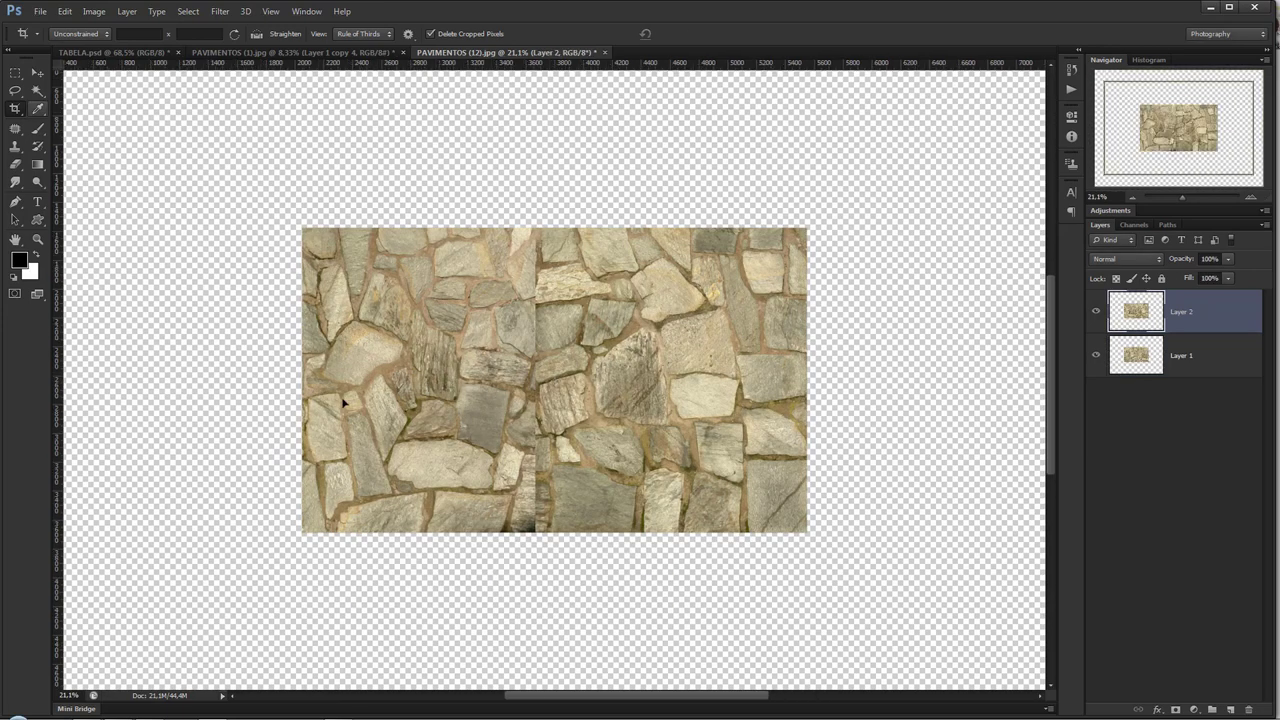
{"action": "key", "text": "v"}
{"action": "left_click_drag", "start_coordinate": [330, 402], "coordinate": [215, 446]}
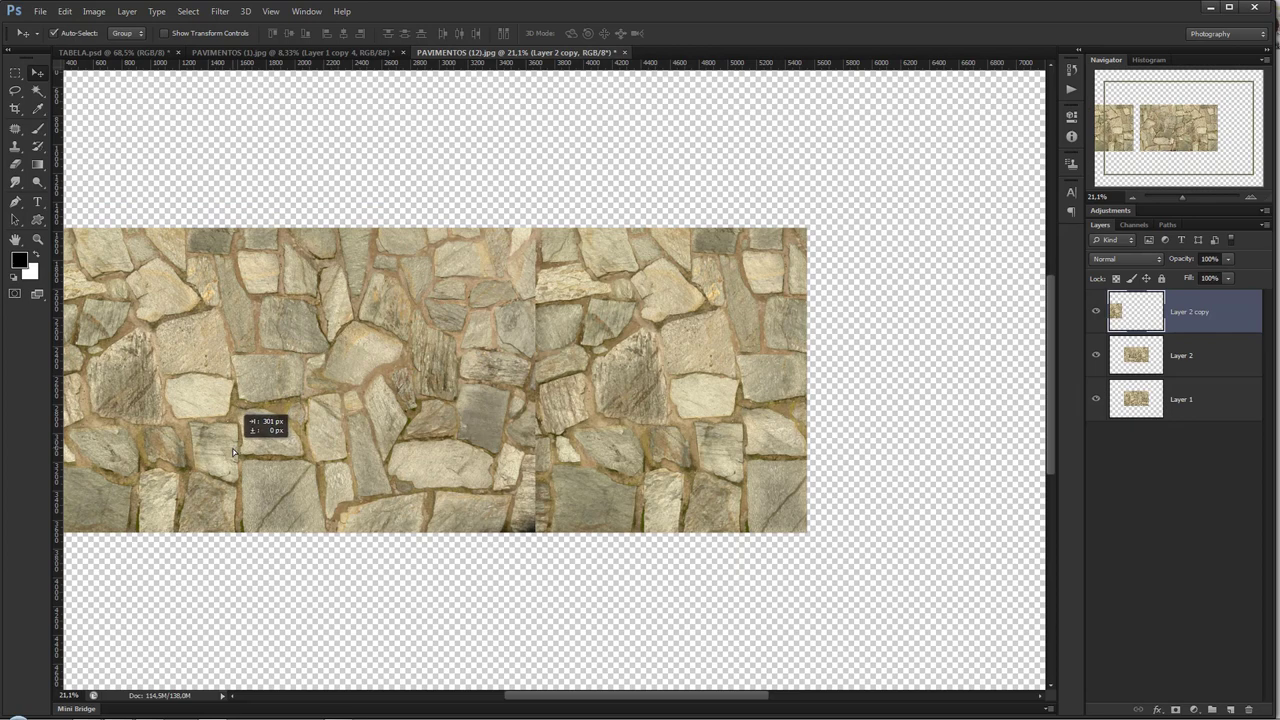
{"action": "left_click_drag", "start_coordinate": [215, 446], "coordinate": [237, 446]}
- Zoom in to check the join between the copies, nudge the copy, then zoom out
{"action": "key", "text": "z"}
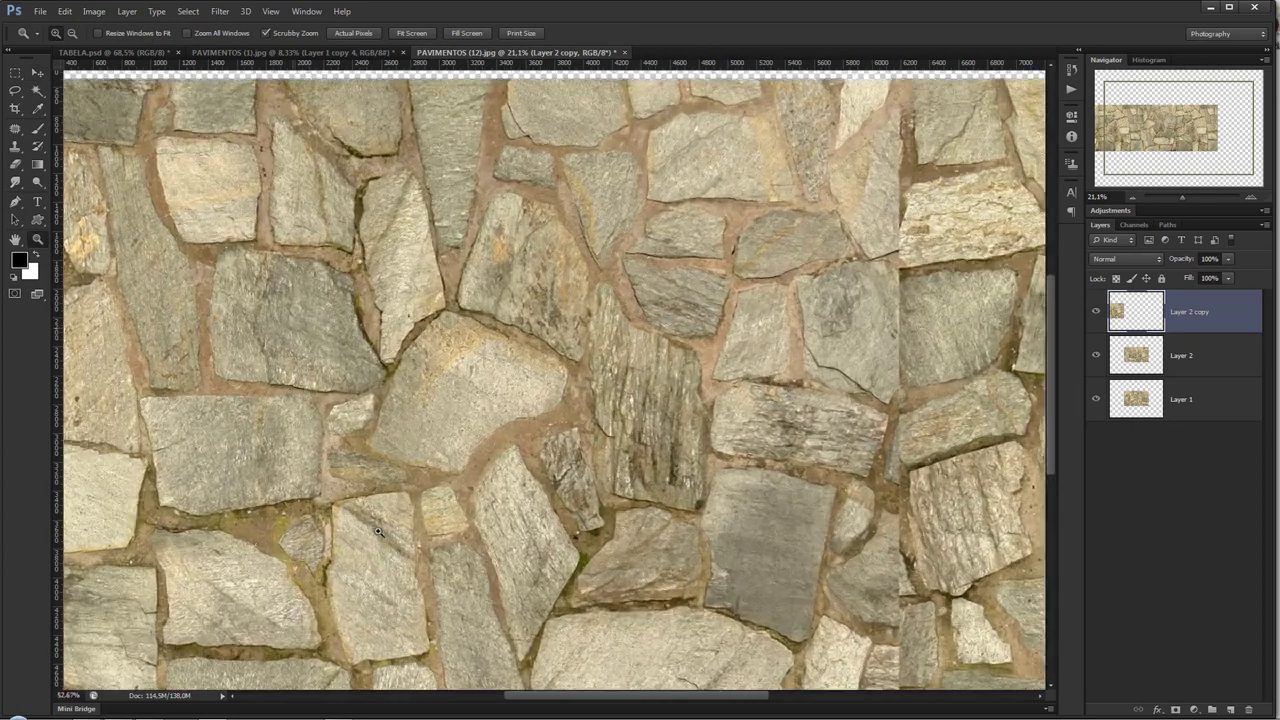
{"action": "left_click_drag", "start_coordinate": [295, 331], "coordinate": [420, 331]}
{"action": "left_click", "coordinate": [37, 74]}
{"action": "left_click_drag", "start_coordinate": [163, 277], "coordinate": [166, 279]}
{"action": "key", "text": "z"}
{"action": "mouse_move", "coordinate": [448, 390]}
{"action": "left_mouse_down"}
{"action": "mouse_move", "coordinate": [400, 309]}
{"action": "mouse_move", "coordinate": [63, 114]}
{"action": "left_mouse_up"}
- Delete the test copy, lasso a stone onto its own layer and move it over the seam
{"action": "key", "text": "Delete"}
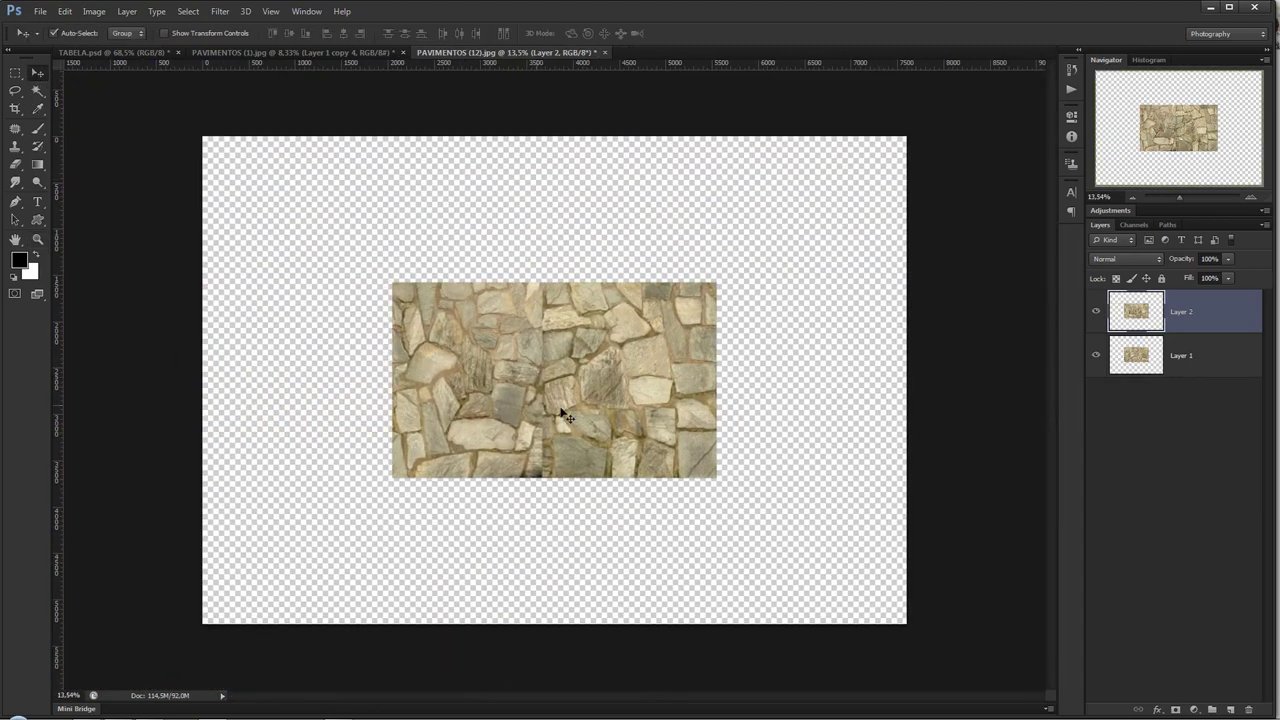
{"action": "left_click_drag", "start_coordinate": [535, 353], "coordinate": [573, 310]}
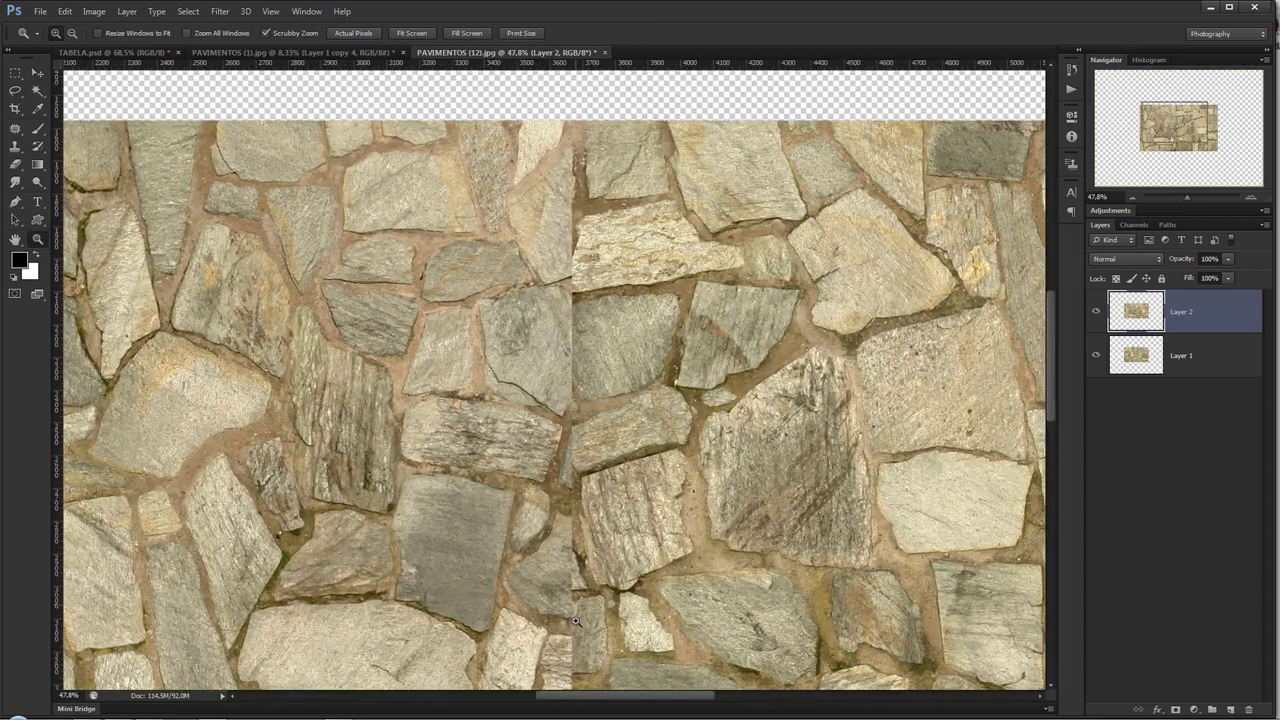
{"action": "mouse_move", "coordinate": [590, 553]}
{"action": "left_mouse_down"}
{"action": "mouse_move", "coordinate": [597, 426]}
{"action": "mouse_move", "coordinate": [680, 420]}
{"action": "left_mouse_up"}
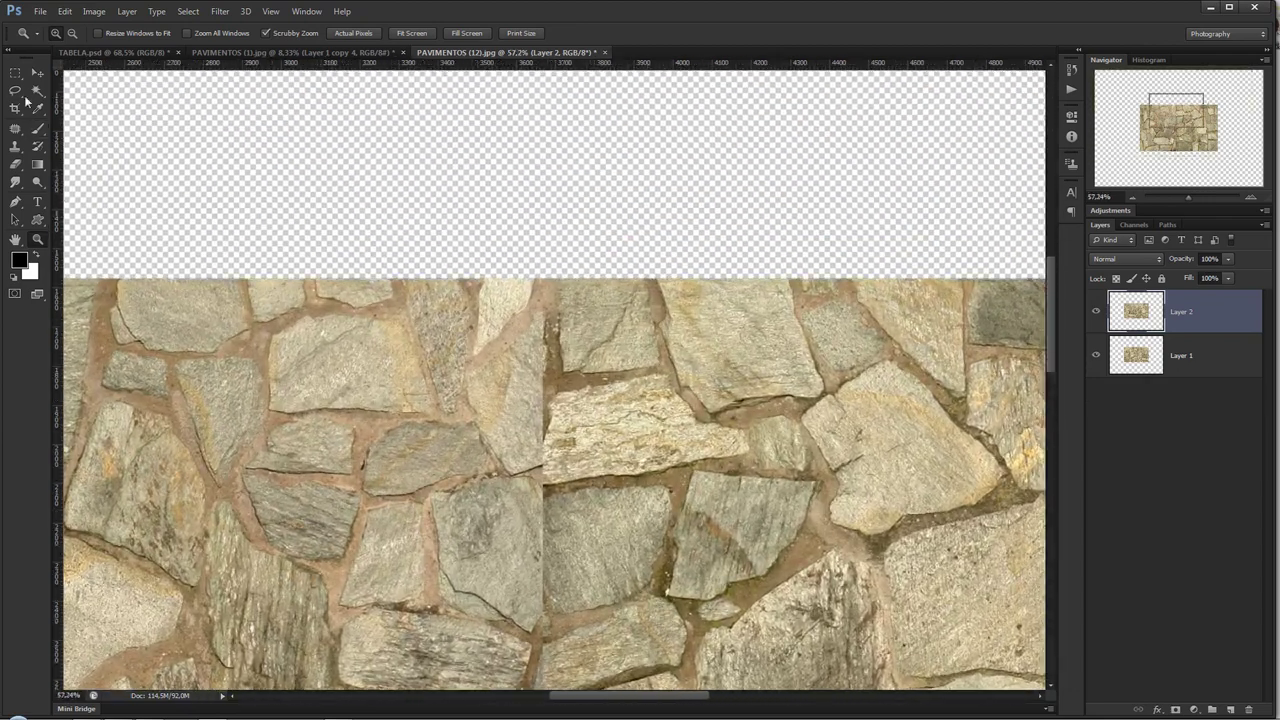
{"action": "left_click", "coordinate": [16, 90]}
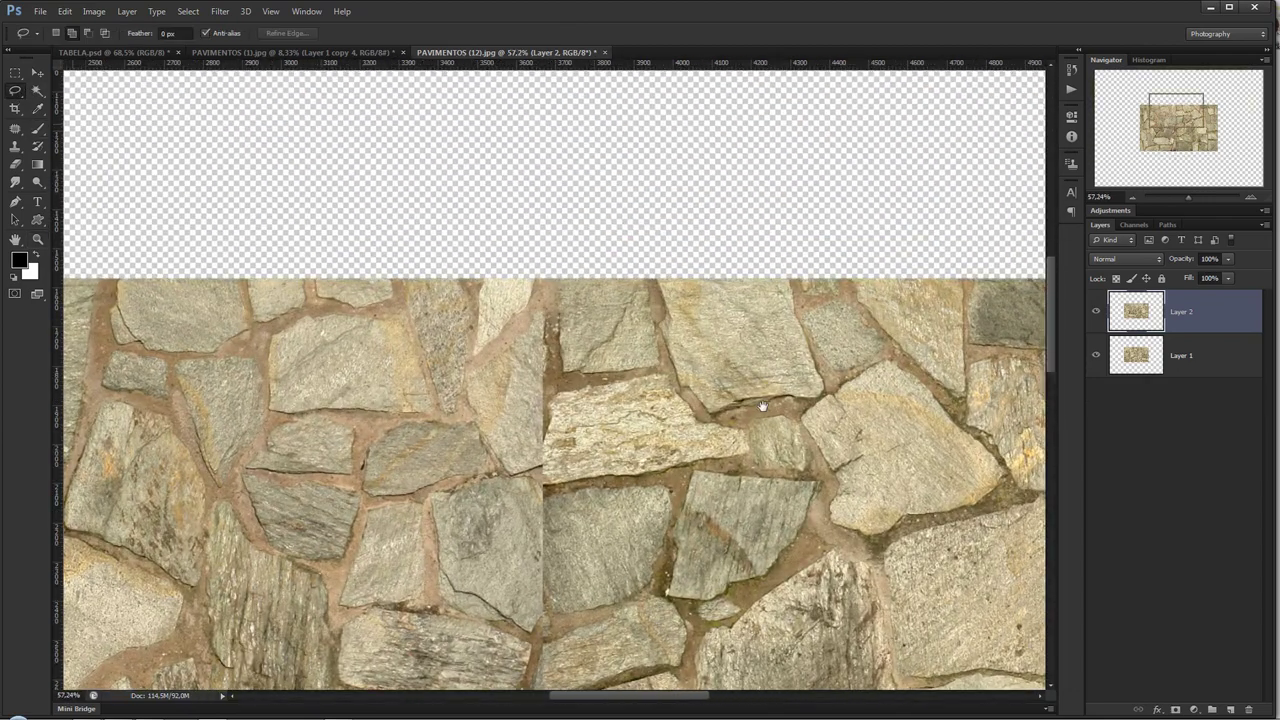
{"action": "left_click_drag", "start_coordinate": [758, 404], "coordinate": [722, 342]}
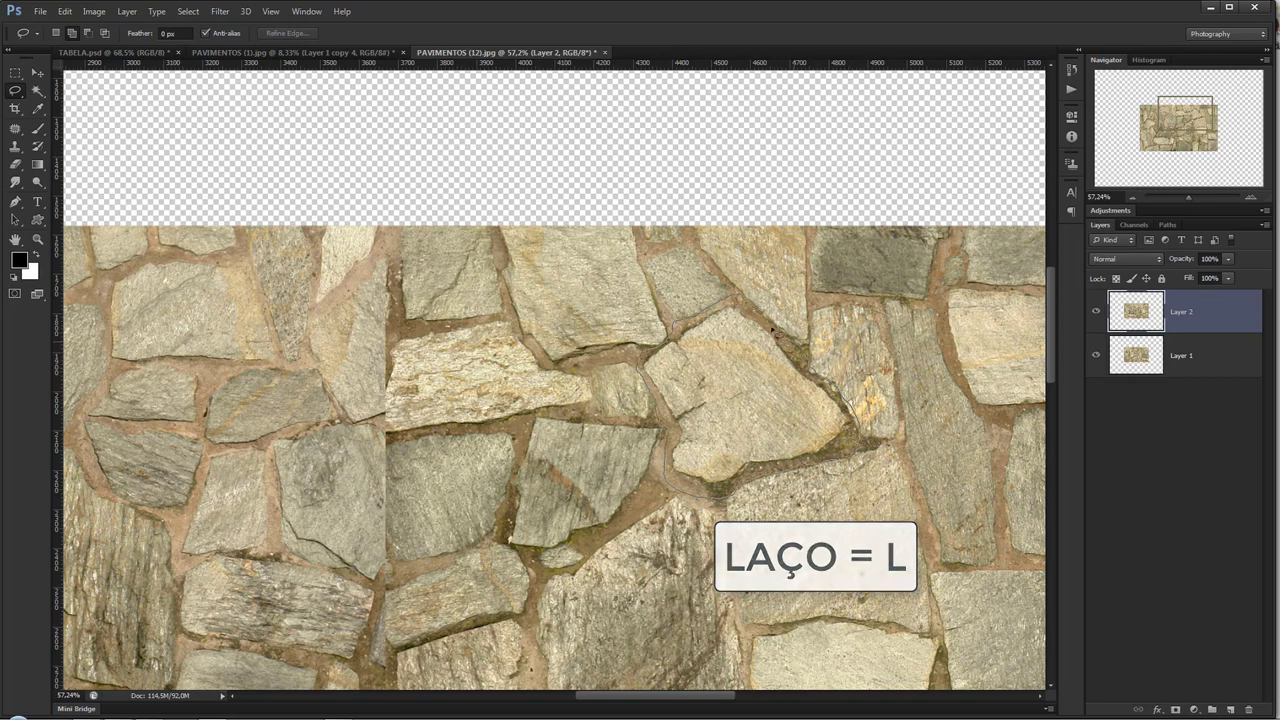
{"action": "left_click_drag", "start_coordinate": [808, 358], "coordinate": [770, 312]}
{"action": "key", "text": "ctrl+j"}
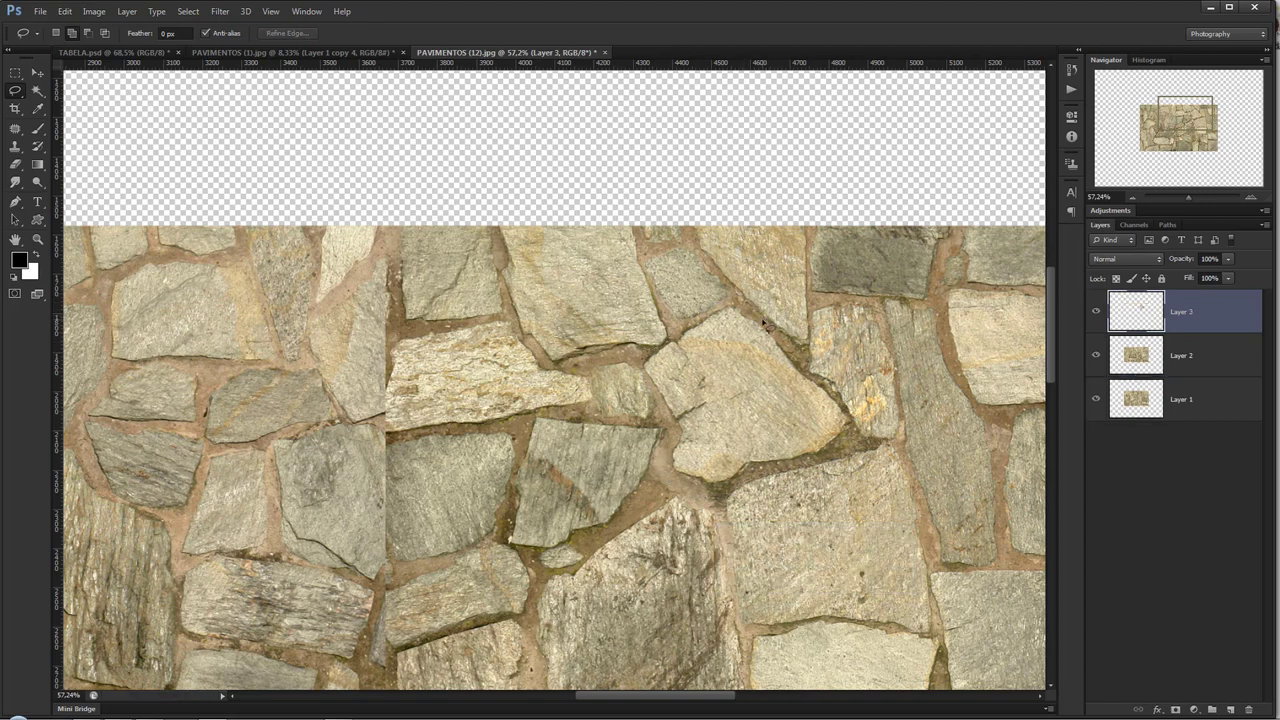
{"action": "left_click", "coordinate": [39, 72]}
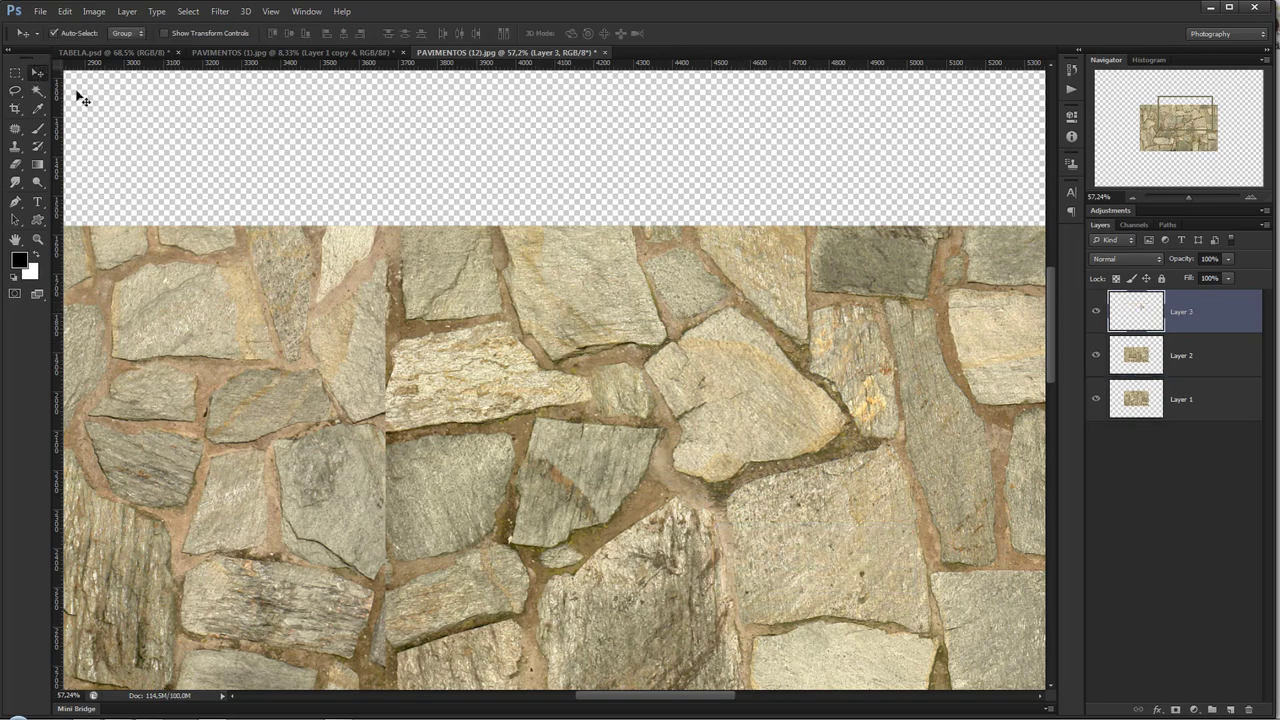
{"action": "left_click_drag", "start_coordinate": [738, 400], "coordinate": [392, 326]}
- Copy a second stone from Layer 2 to a new layer and move it over the seam
{"action": "left_click_drag", "start_coordinate": [482, 500], "coordinate": [582, 295]}
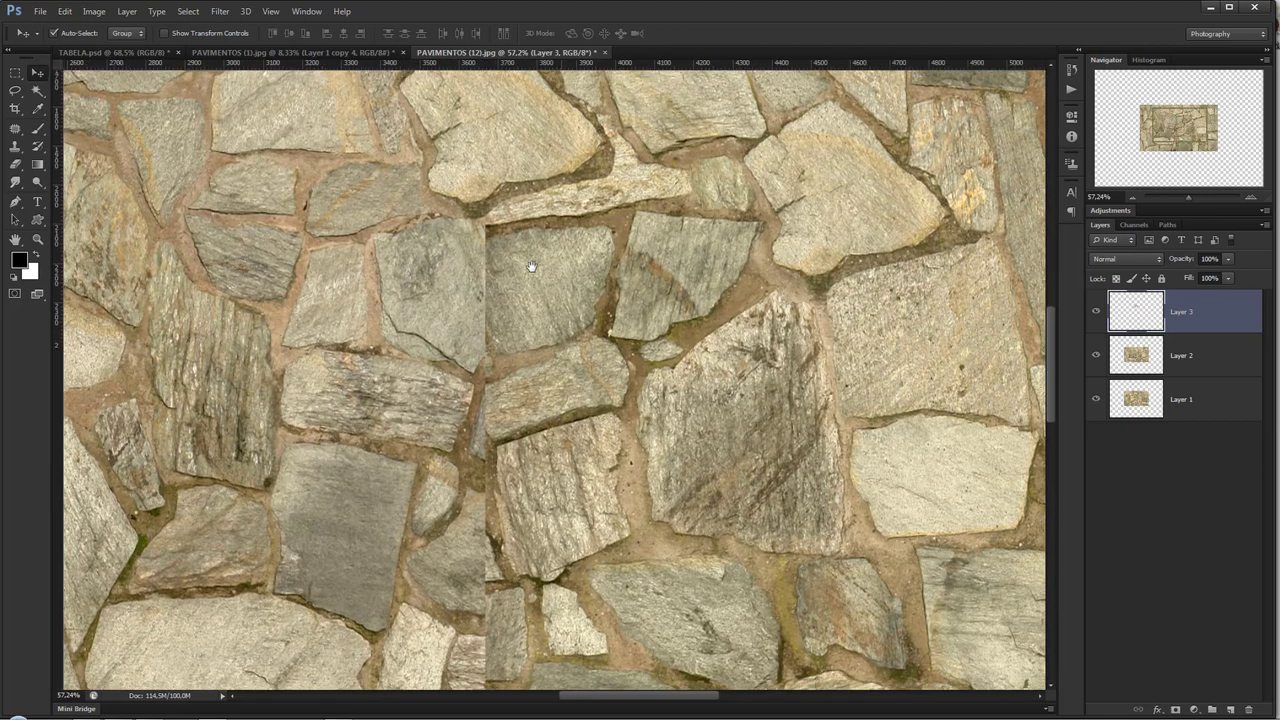
{"action": "left_click", "coordinate": [1163, 362]}
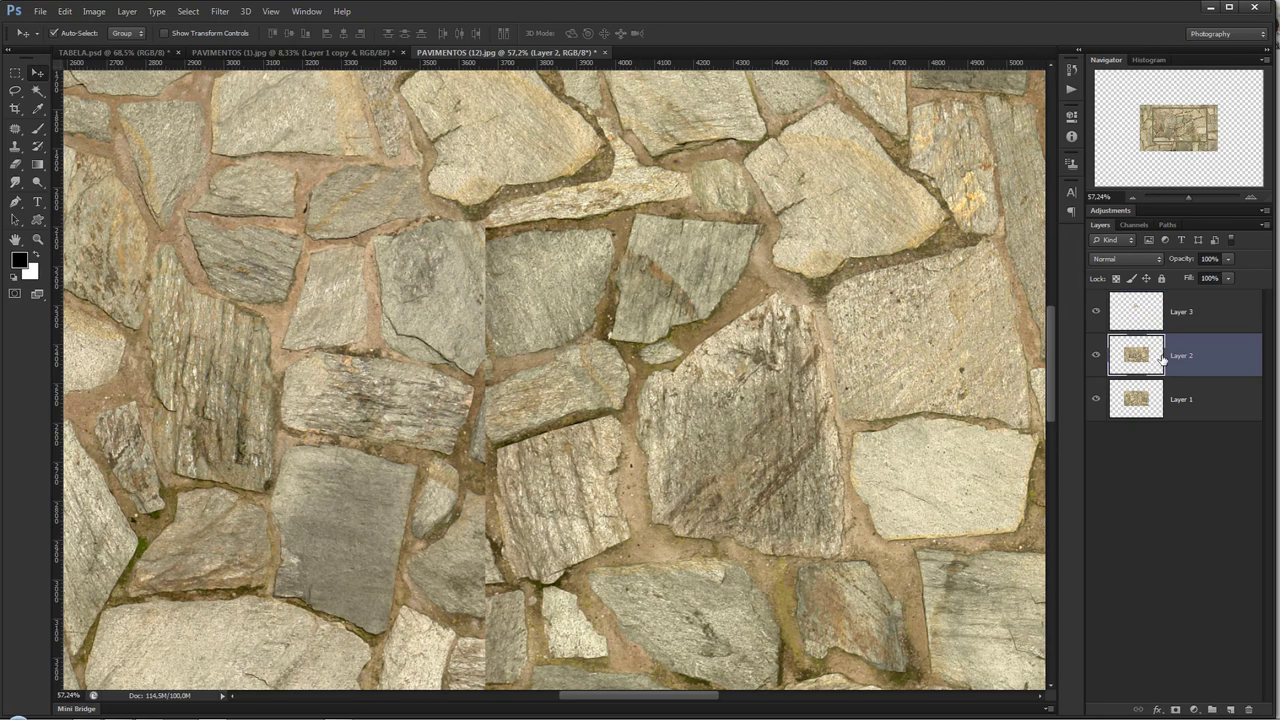
{"action": "key", "text": "l"}
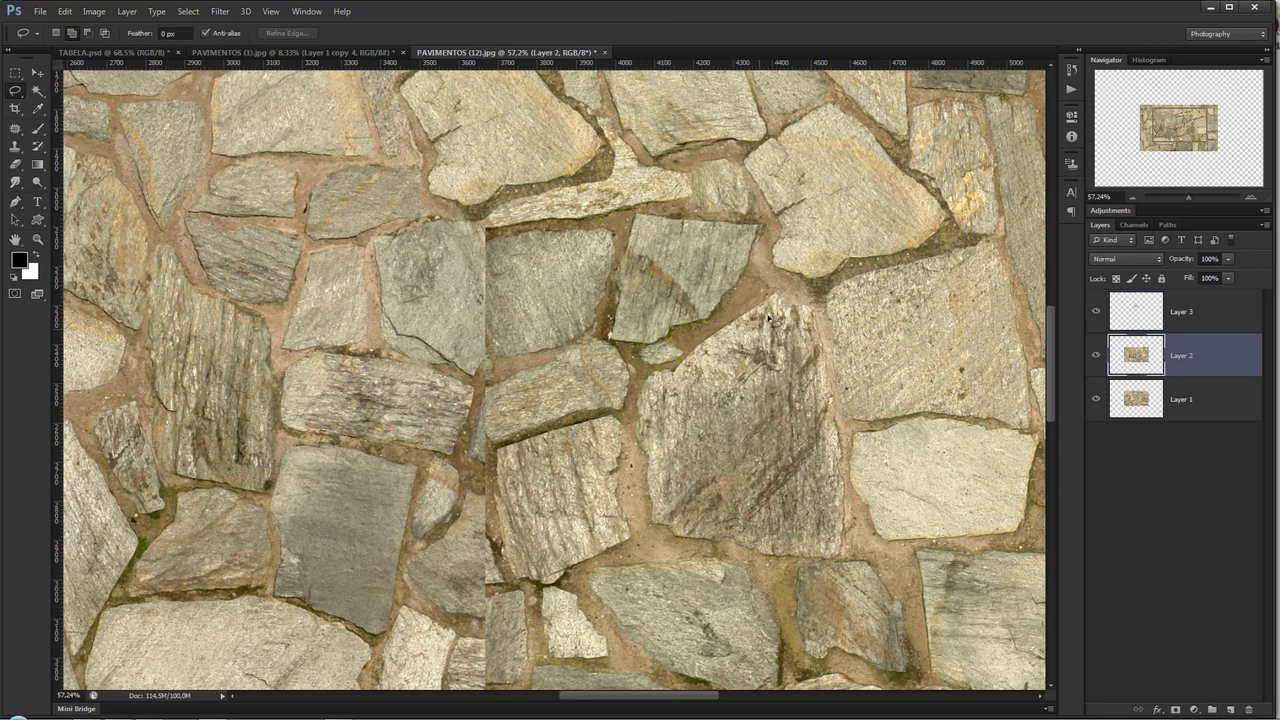
{"action": "left_click_drag", "start_coordinate": [918, 460], "coordinate": [530, 385]}
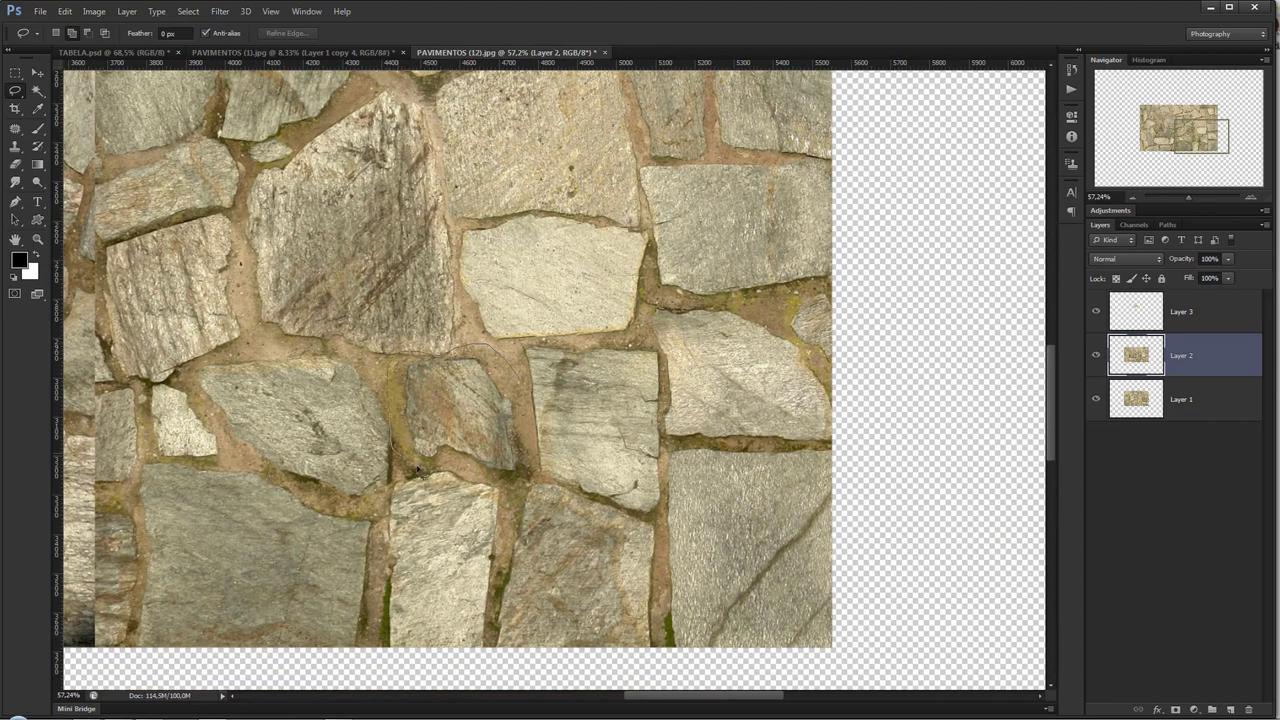
{"action": "key", "text": "ctrl+j"}
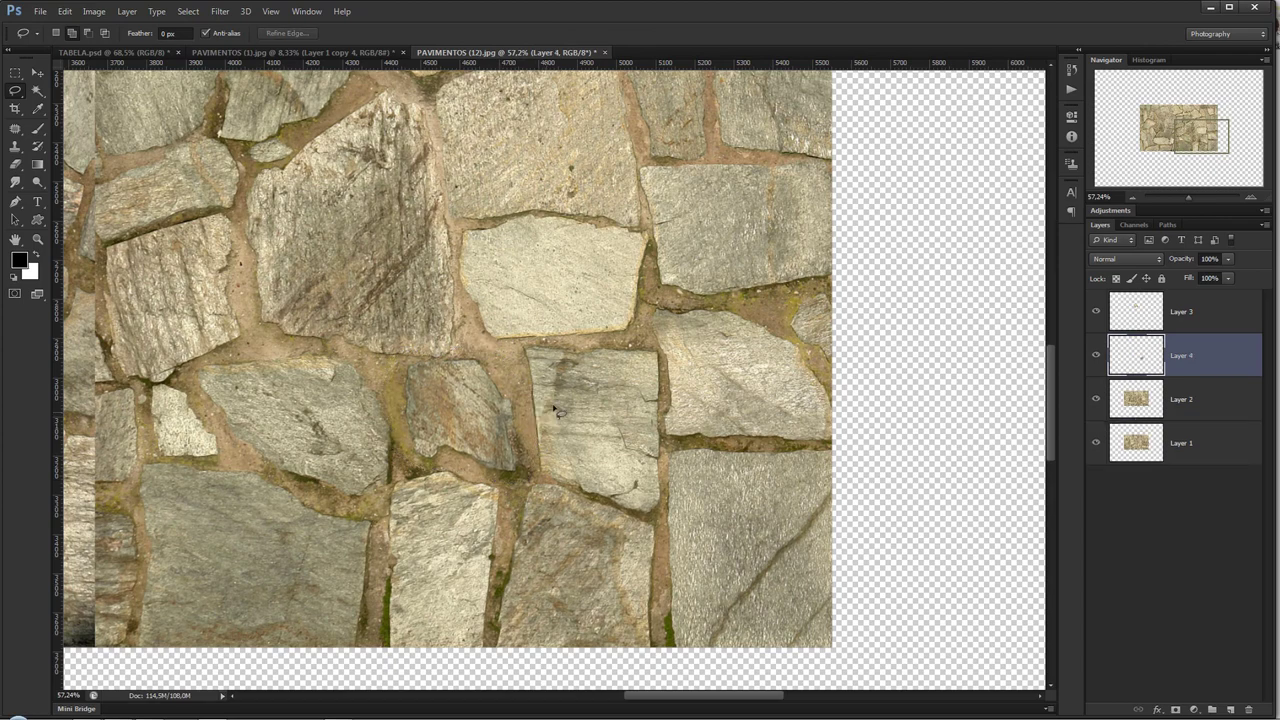
{"action": "left_click_drag", "start_coordinate": [388, 343], "coordinate": [718, 373]}
{"action": "key", "text": "v"}
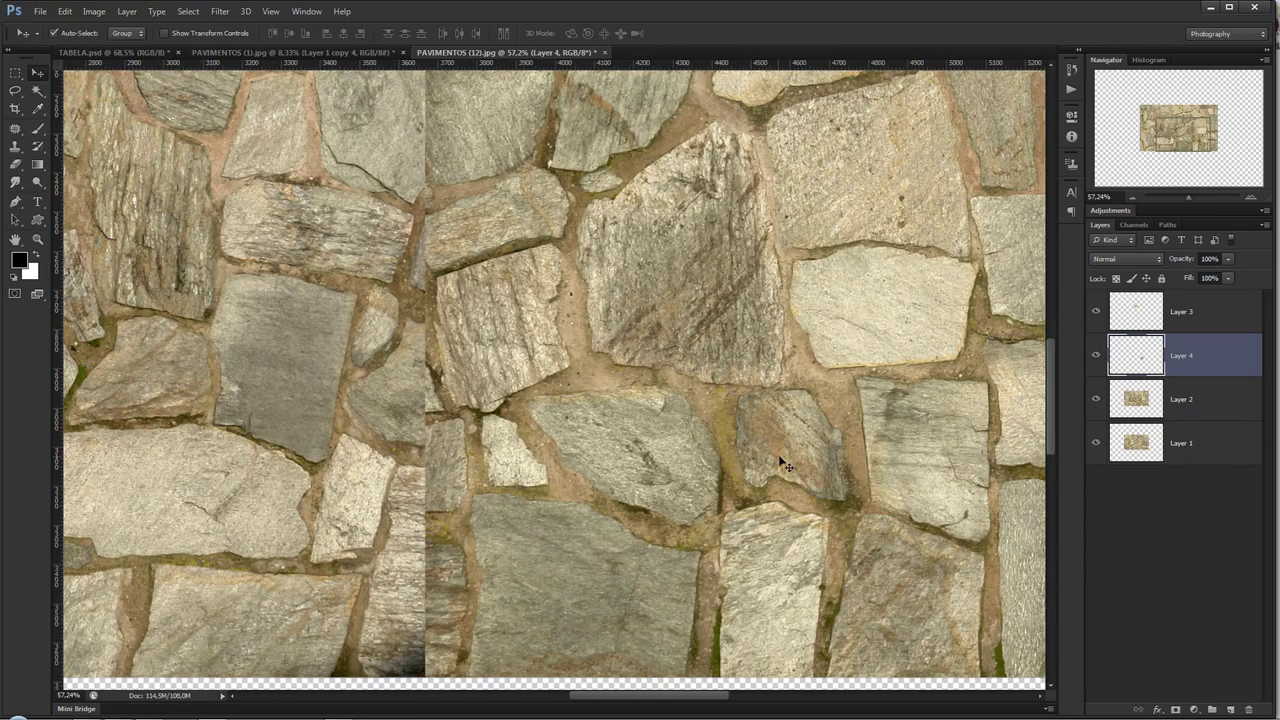
{"action": "left_click_drag", "start_coordinate": [644, 448], "coordinate": [413, 398]}
- Merge the stone patch layers down into Layer 2
{"action": "key", "text": "z"}
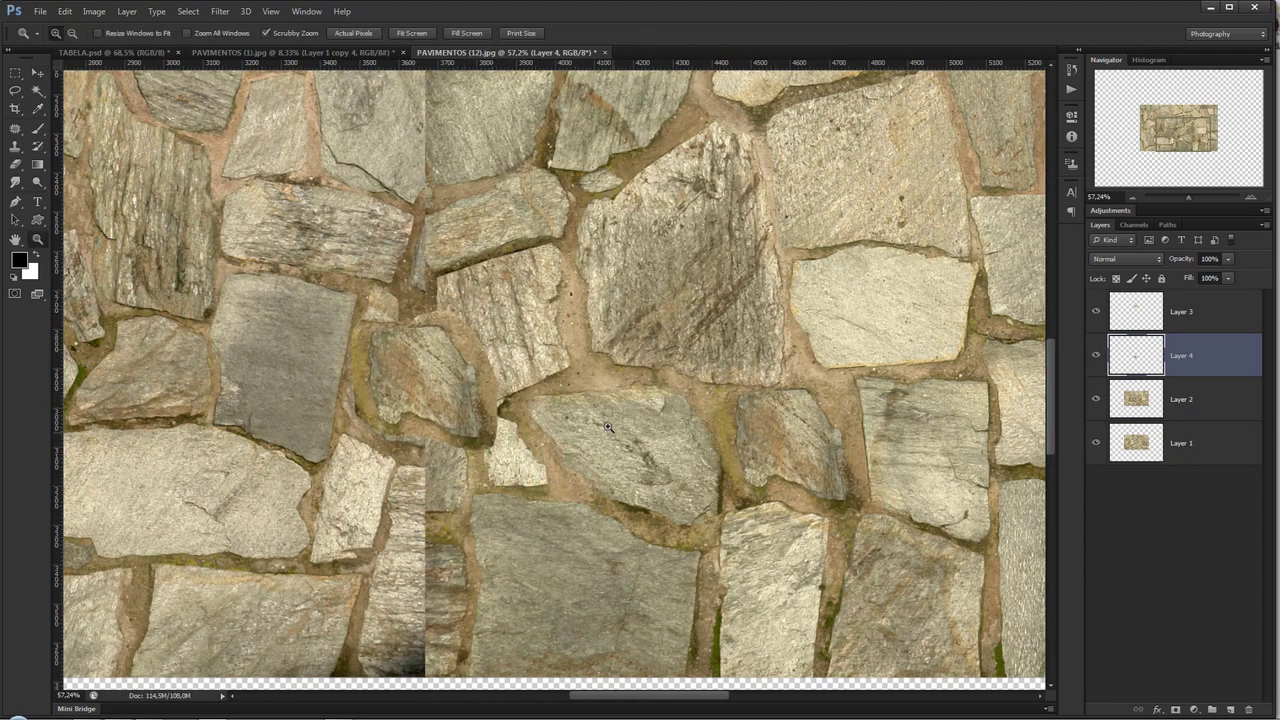
{"action": "scroll", "coordinate": [520, 220], "scroll_direction": "down", "scroll_amount": 5}
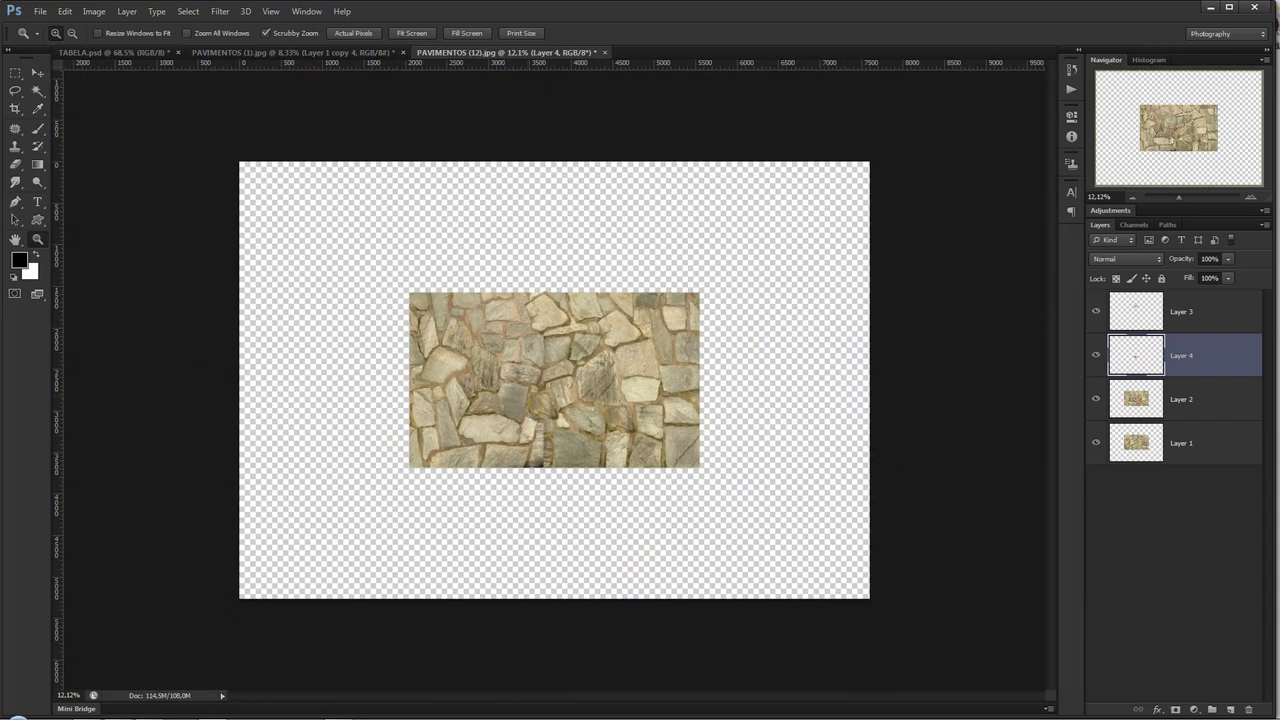
{"action": "left_click", "coordinate": [1214, 323]}
{"action": "key", "text": "ctrl+e"}
{"action": "key", "text": "ctrl+e"}
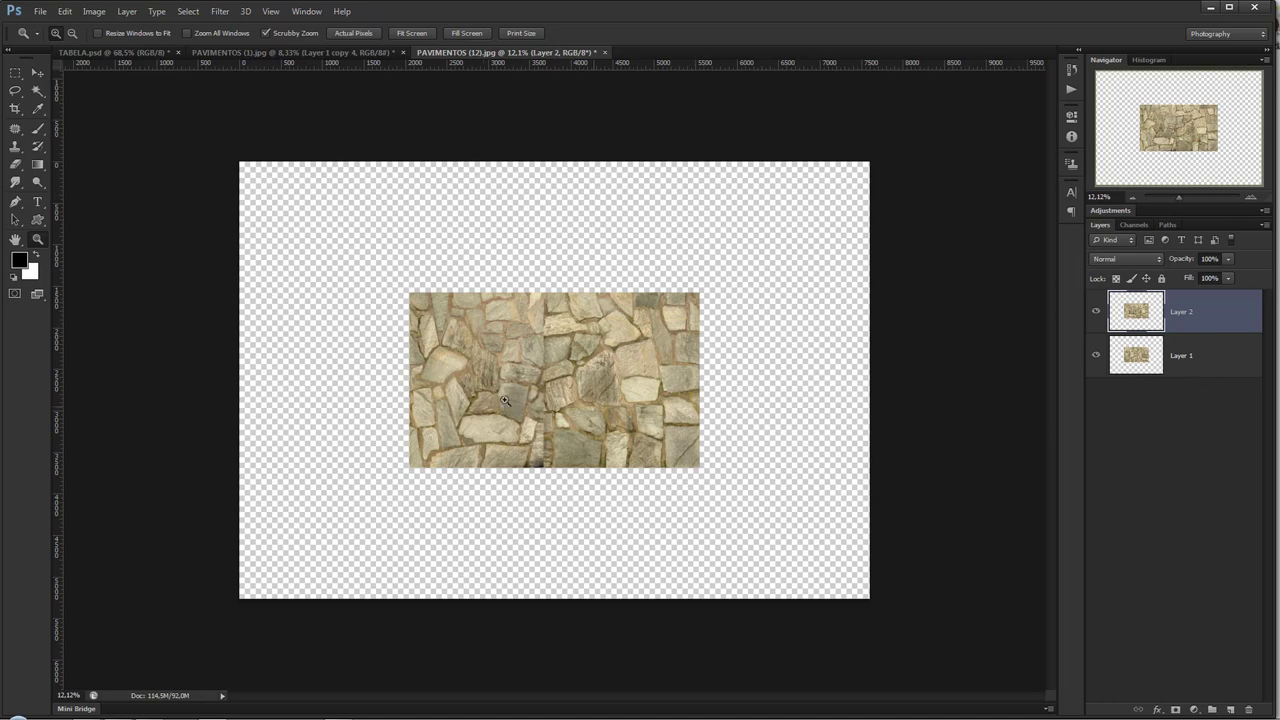
- Mask Layer 2 to a rectangular selection and move the masked strip right, leaving a gap
{"action": "left_click_drag", "start_coordinate": [573, 318], "coordinate": [600, 557]}
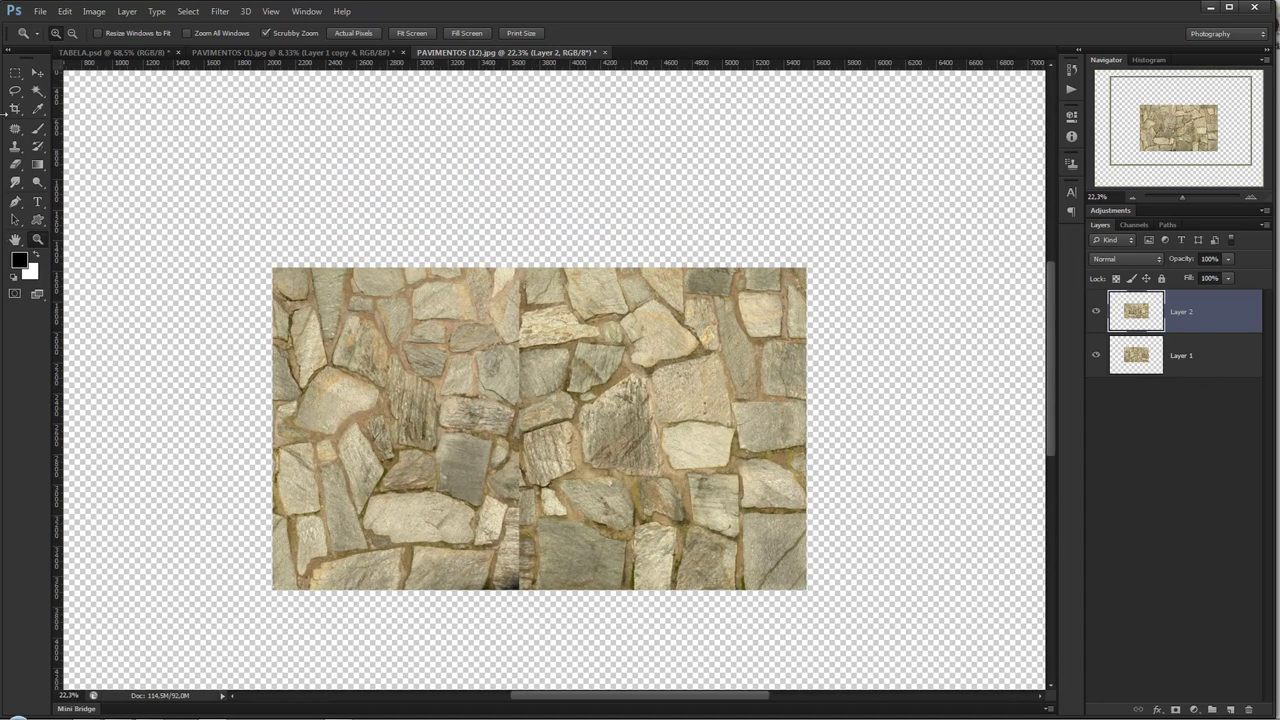
{"action": "left_click", "coordinate": [15, 73]}
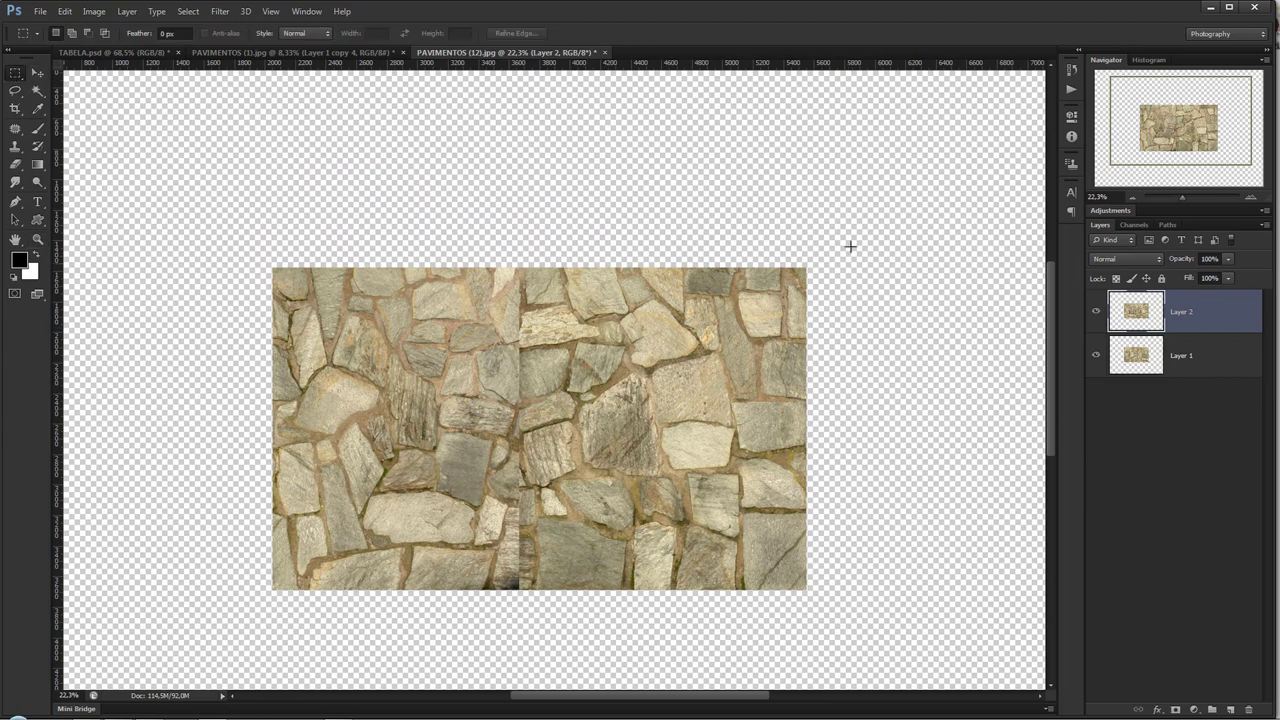
{"action": "left_click_drag", "start_coordinate": [860, 183], "coordinate": [518, 649]}
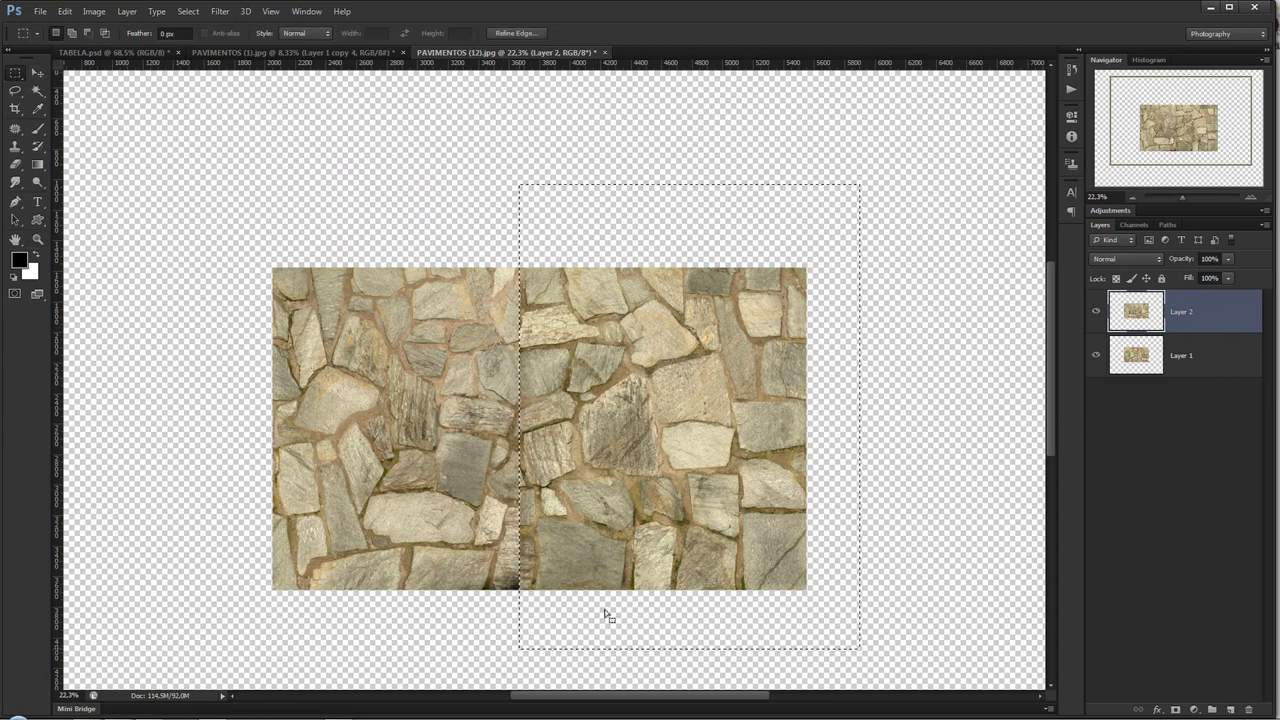
{"action": "left_click", "coordinate": [1175, 710]}
{"action": "left_click", "coordinate": [39, 74]}
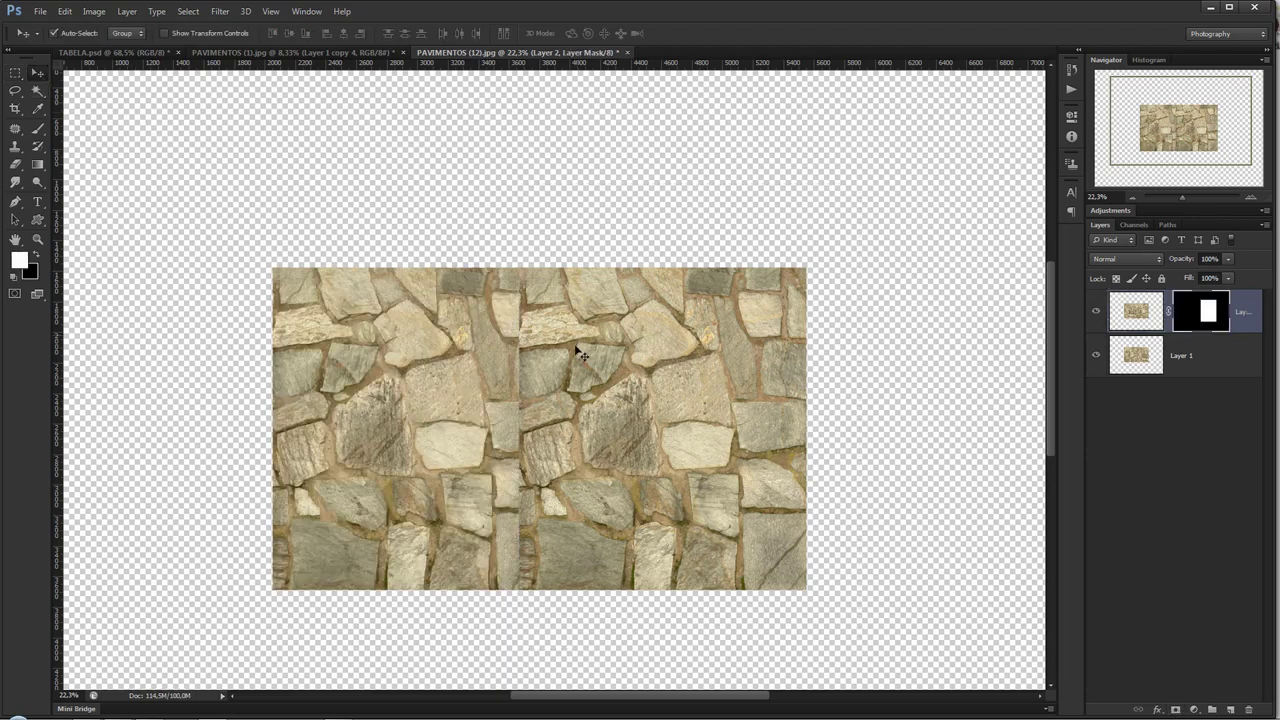
{"action": "left_click_drag", "start_coordinate": [580, 355], "coordinate": [922, 358]}
{"action": "left_click_drag", "start_coordinate": [974, 402], "coordinate": [710, 380]}
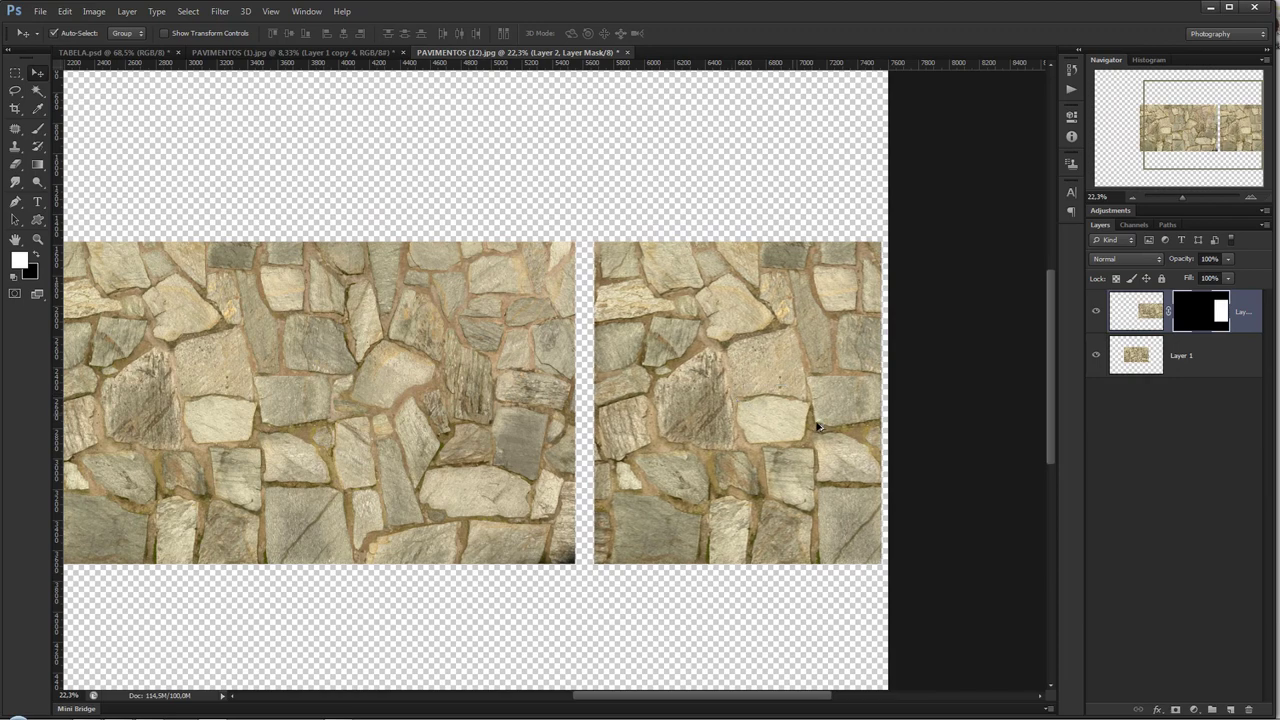
- Duplicate the masked strip, invert the copy's mask and move it sideways 704 px
{"action": "left_click_drag", "start_coordinate": [828, 435], "coordinate": [512, 436]}
{"action": "left_click", "coordinate": [1207, 313]}
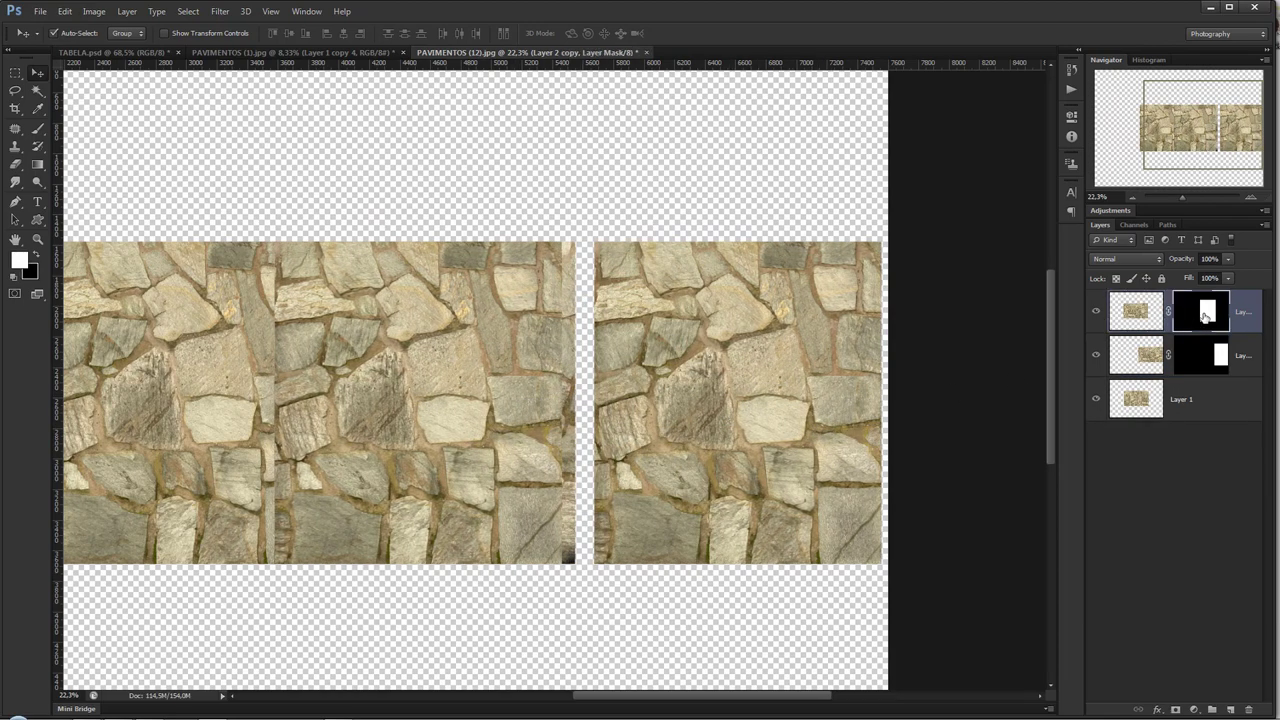
{"action": "key", "text": "ctrl+i"}
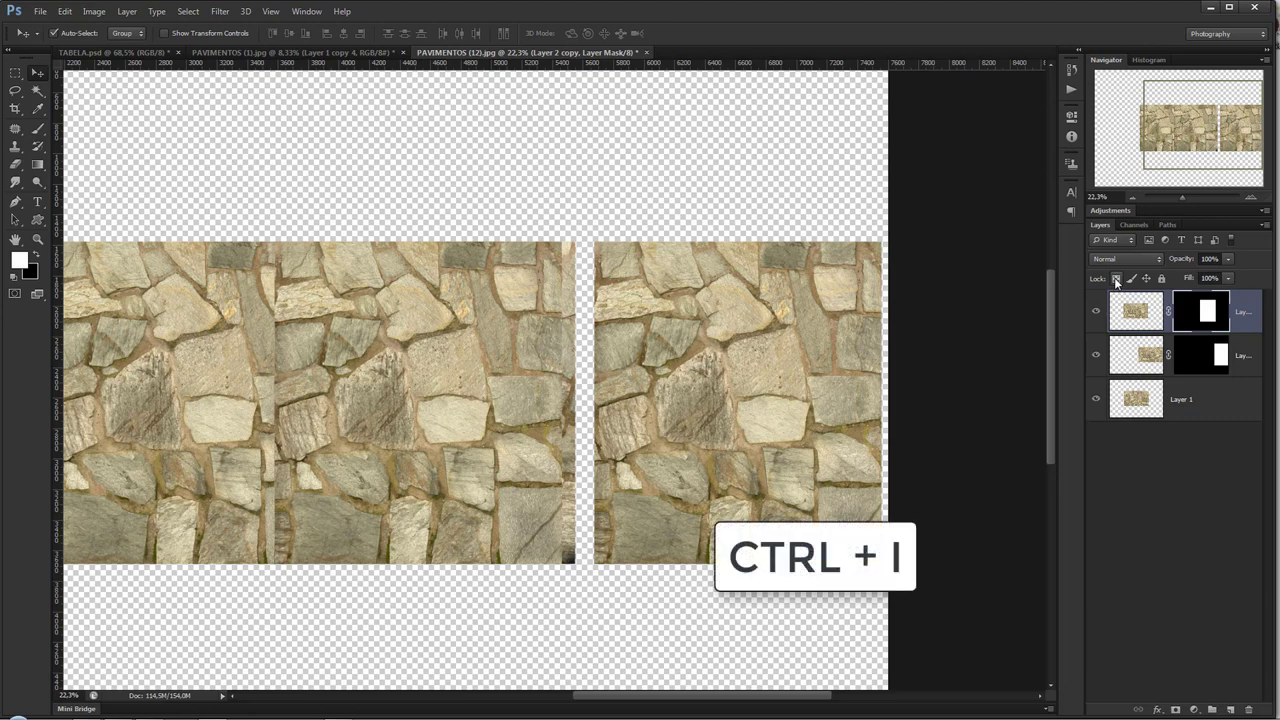
{"action": "left_click_drag", "start_coordinate": [355, 355], "coordinate": [714, 367]}
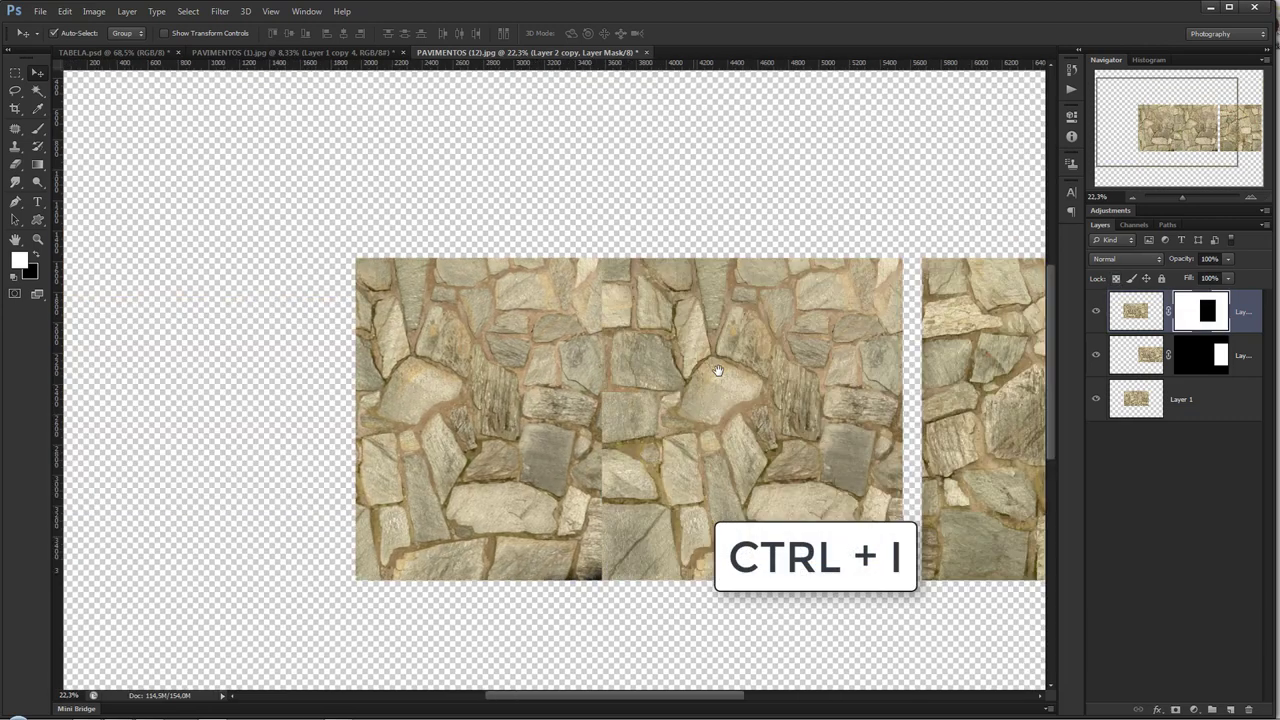
{"action": "left_click_drag", "start_coordinate": [594, 434], "coordinate": [318, 434]}
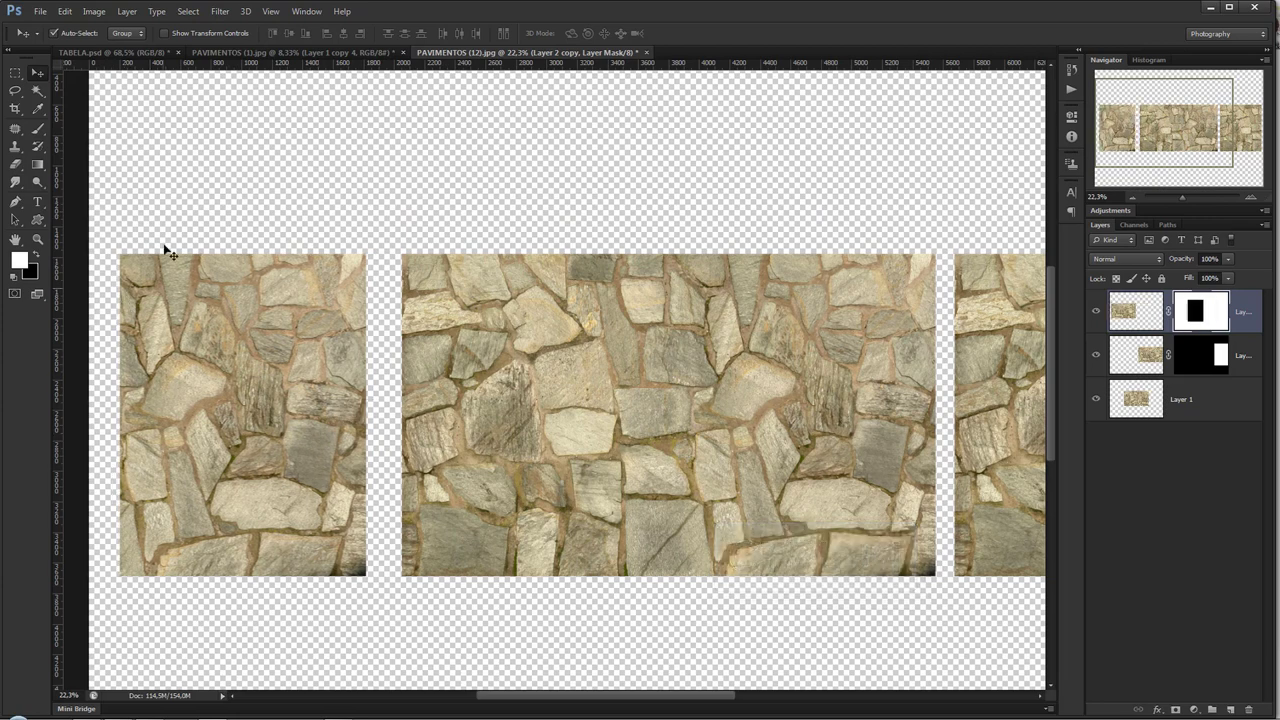
- Zoom in on the left strip and lasso a selection along the stone outlines
{"action": "key", "text": "z"}
{"action": "mouse_move", "coordinate": [250, 325]}
{"action": "left_mouse_down"}
{"action": "mouse_move", "coordinate": [258, 408]}
{"action": "mouse_move", "coordinate": [261, 358]}
{"action": "mouse_move", "coordinate": [340, 330]}
{"action": "left_mouse_up"}
{"action": "left_click_drag", "start_coordinate": [342, 275], "coordinate": [474, 343]}
{"action": "key", "text": "l"}
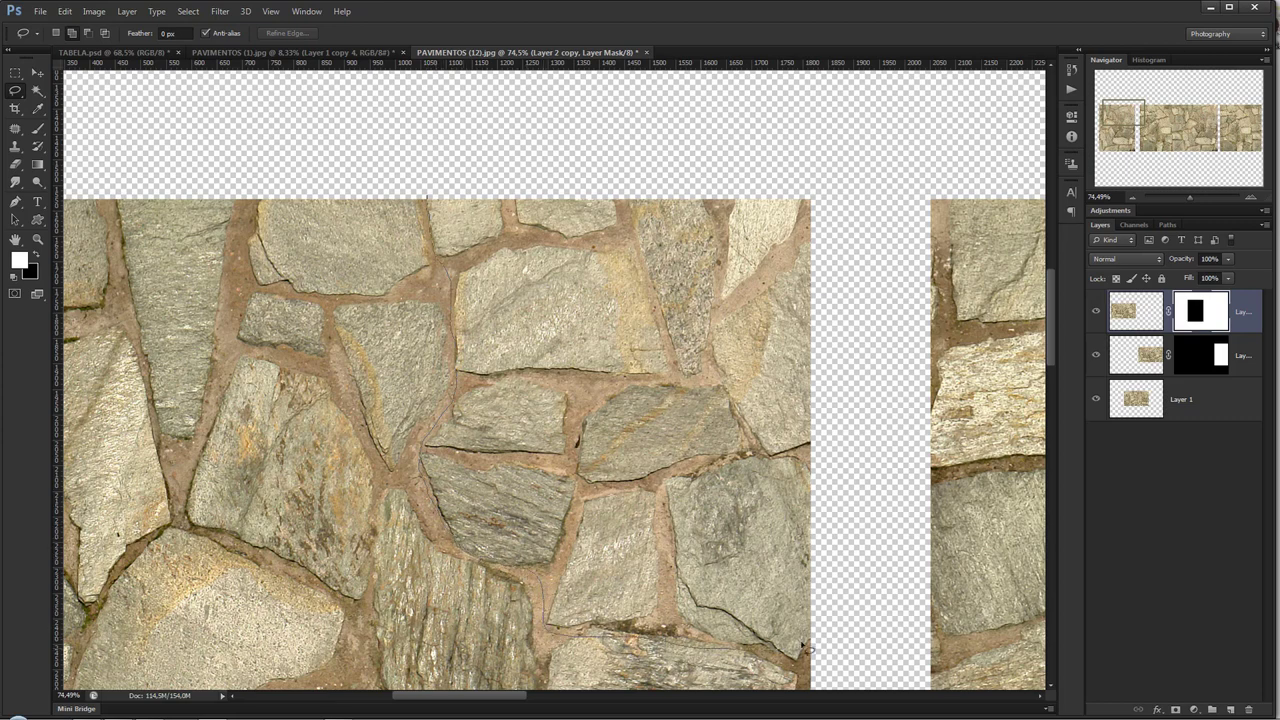
{"action": "left_click_drag", "start_coordinate": [470, 105], "coordinate": [805, 645]}
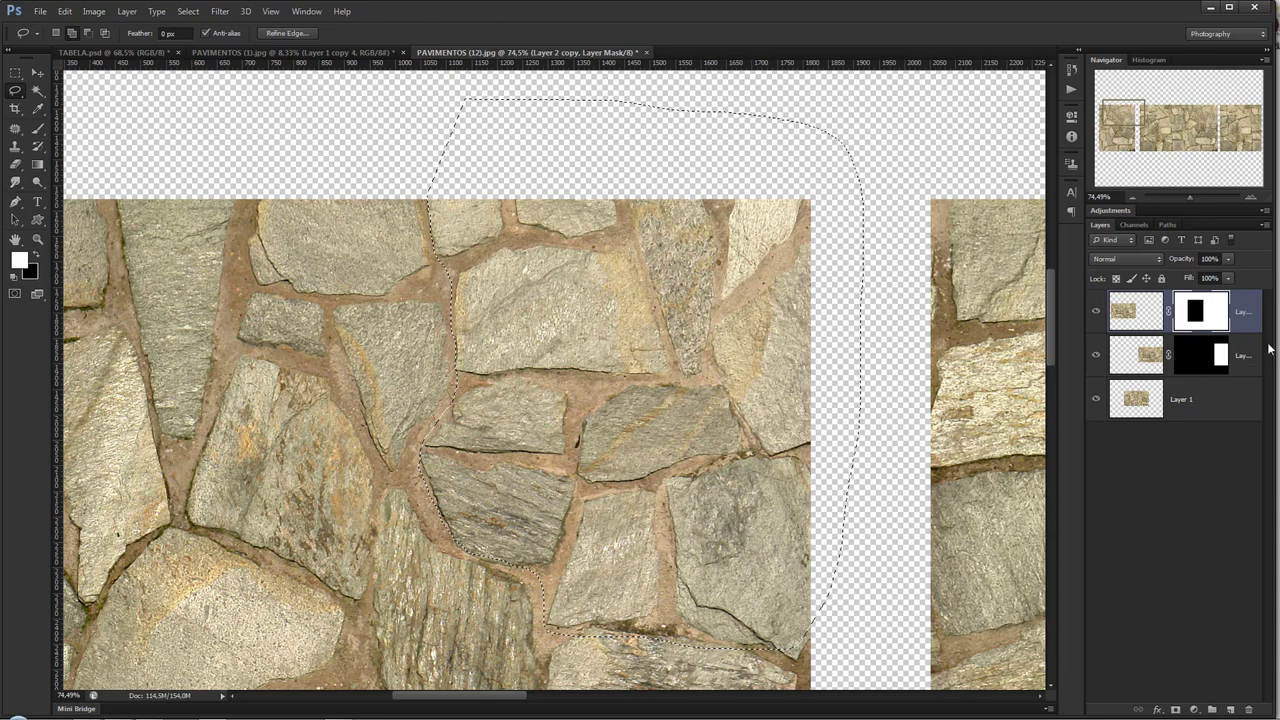
- Fill the selection black on Layer 2 copy's mask and deselect
{"action": "left_click", "coordinate": [1190, 316], "text": "alt"}
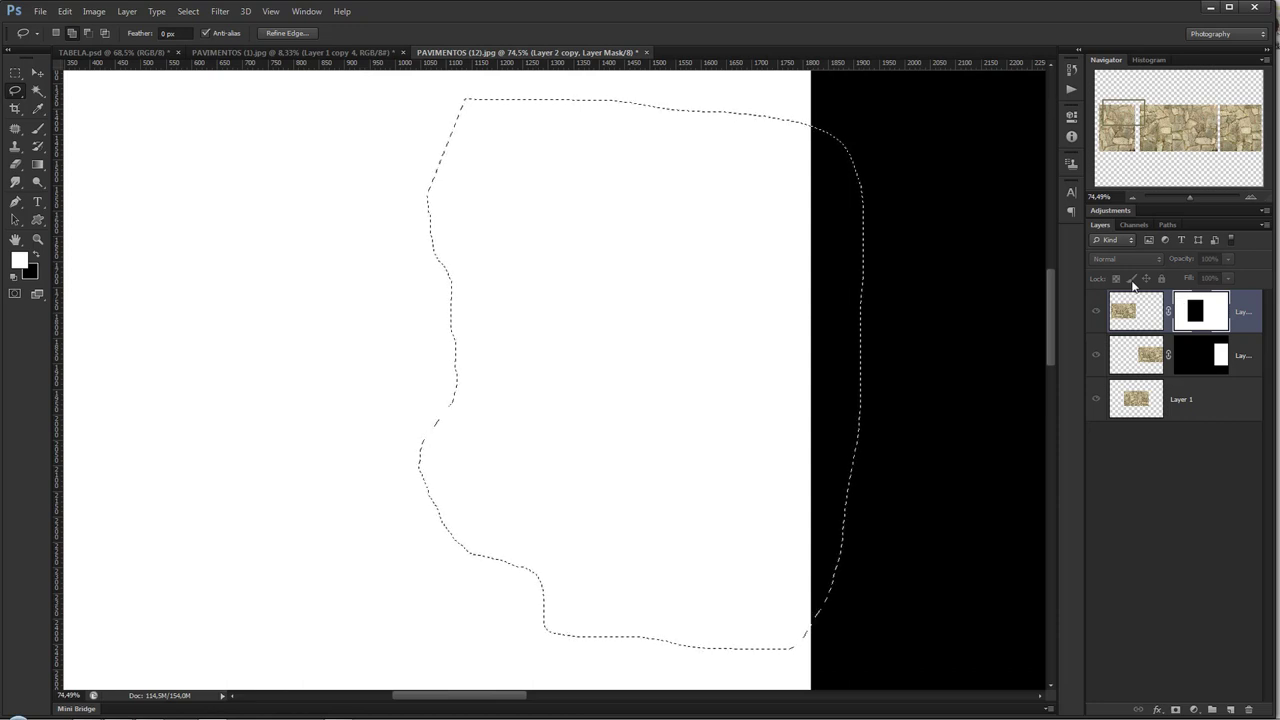
{"action": "key", "text": "alt+Delete"}
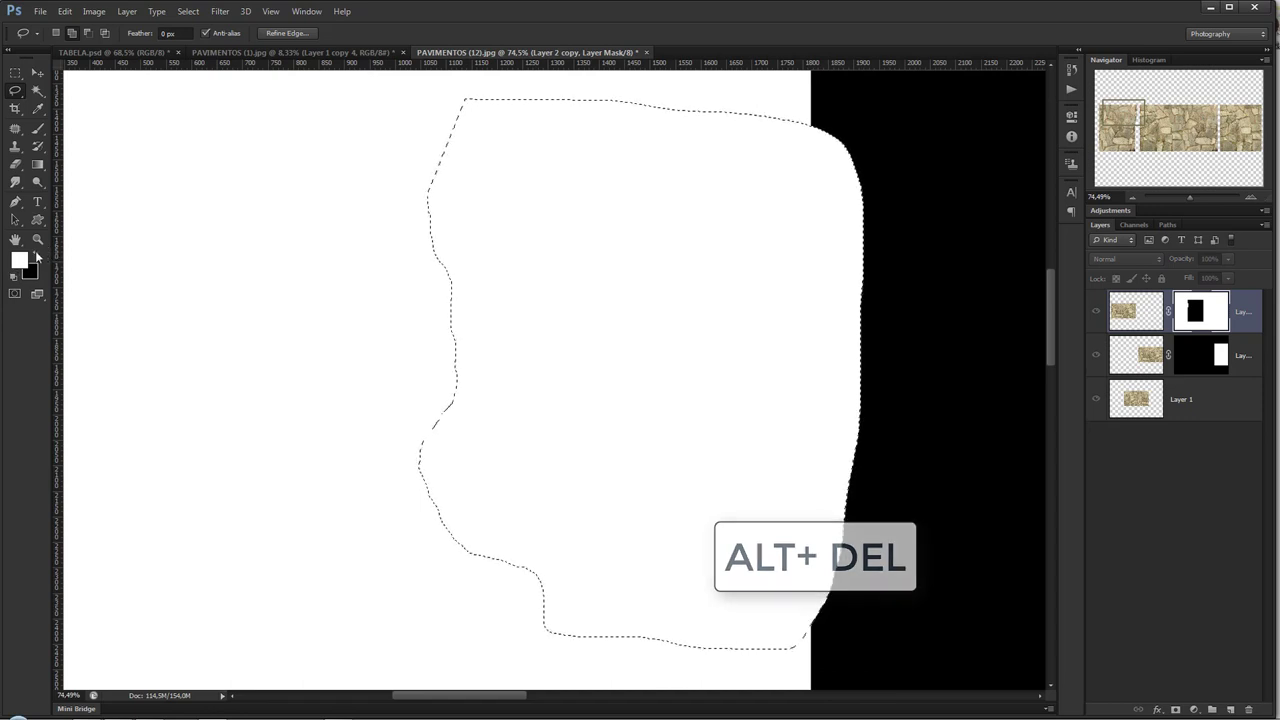
{"action": "left_click", "coordinate": [36, 255]}
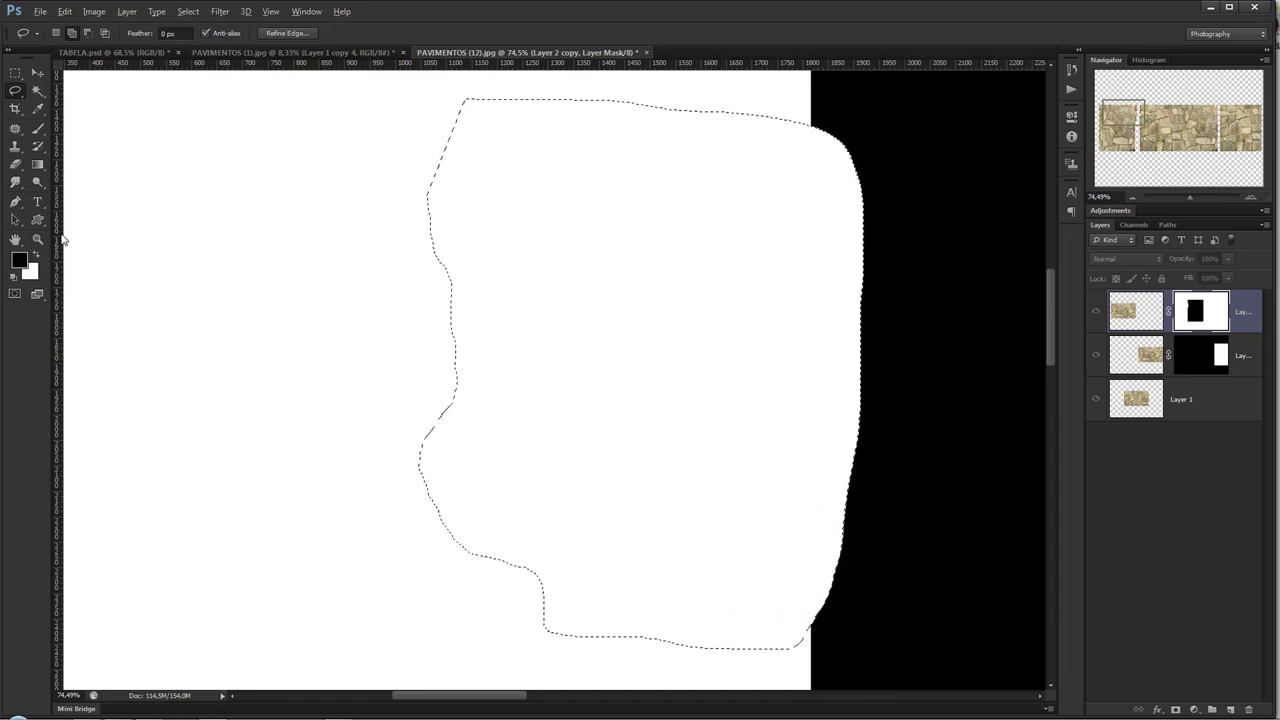
{"action": "key", "text": "alt+Delete"}
{"action": "key", "text": "ctrl+d"}
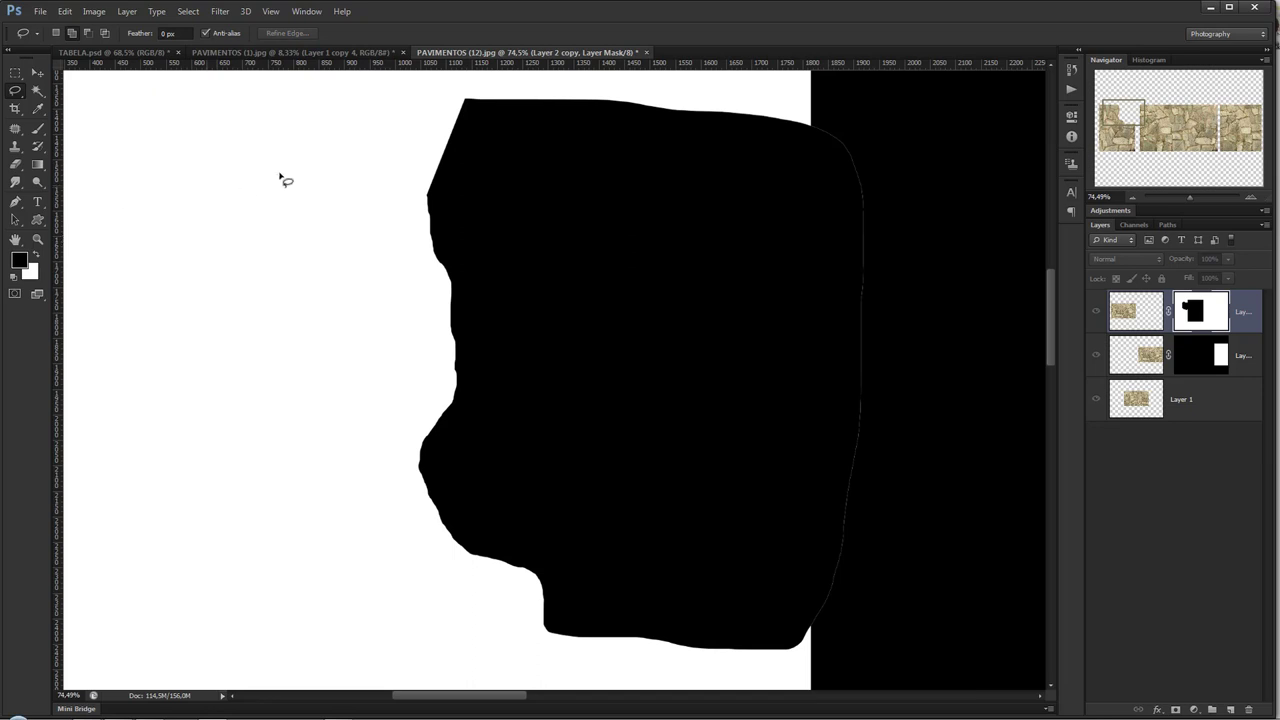
{"action": "left_click", "coordinate": [38, 128]}
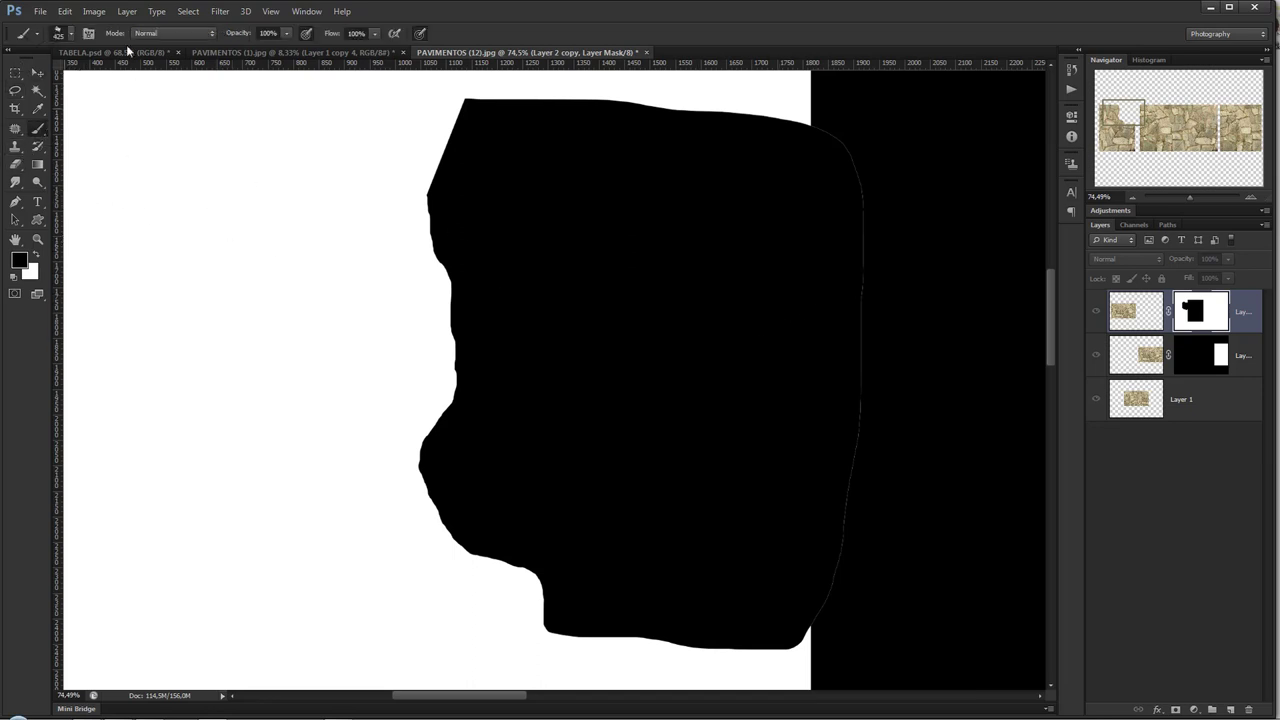
- Load the basic round brushes and paint the mask's right edge with a 3 px hard brush
{"action": "left_click", "coordinate": [72, 34]}
{"action": "left_click", "coordinate": [191, 60]}
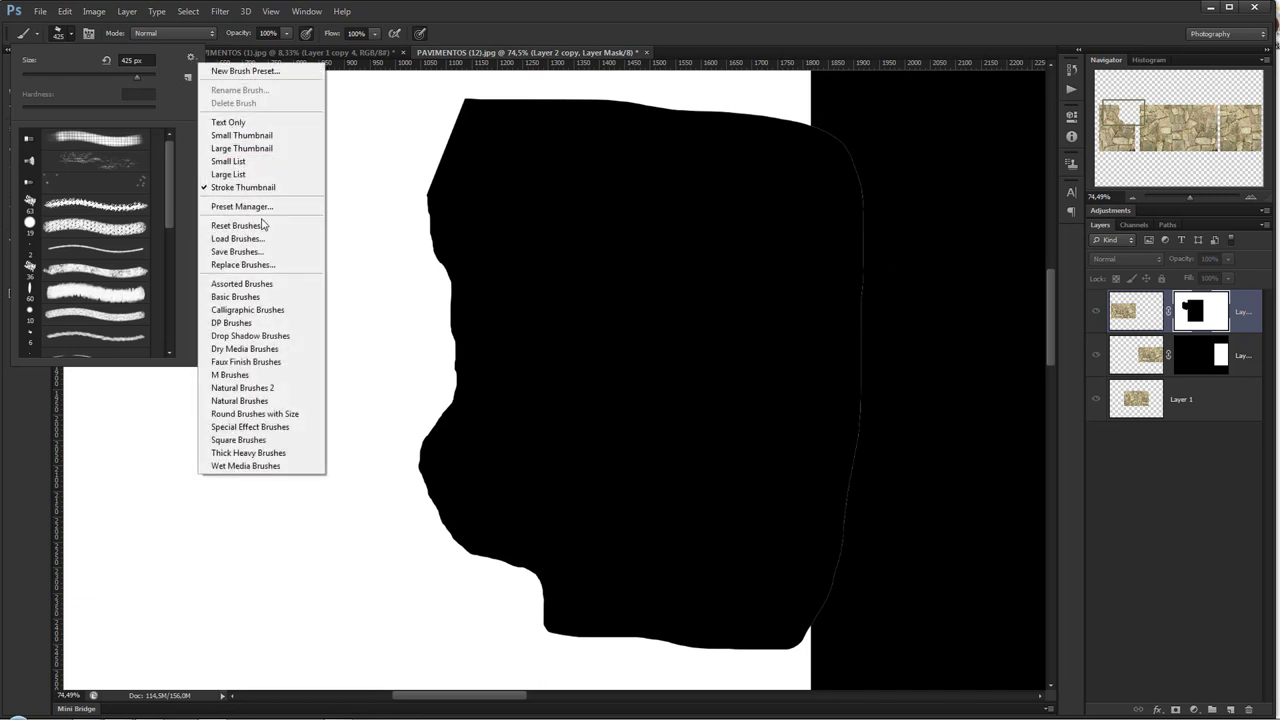
{"action": "left_click", "coordinate": [235, 296]}
{"action": "left_click", "coordinate": [598, 278]}
{"action": "left_click", "coordinate": [141, 187]}
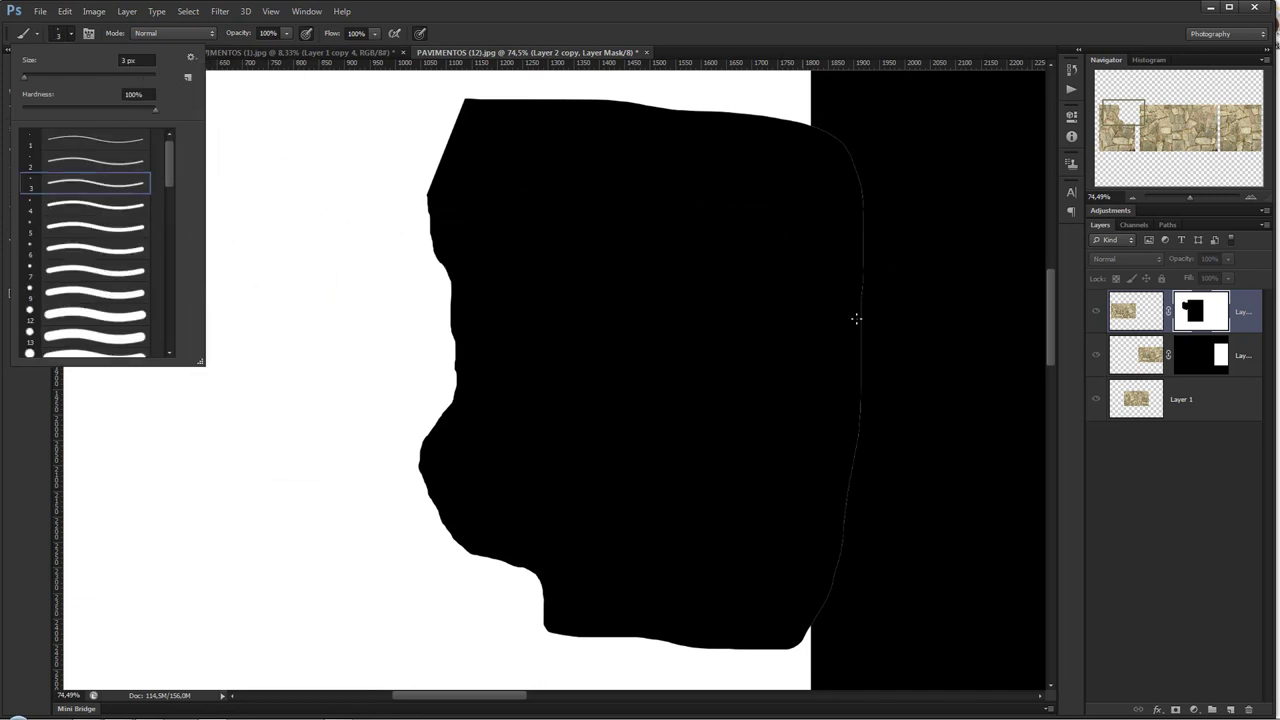
{"action": "mouse_move", "coordinate": [840, 143]}
{"action": "left_mouse_down"}
{"action": "mouse_move", "coordinate": [833, 583]}
{"action": "mouse_move", "coordinate": [820, 603]}
{"action": "left_mouse_up"}
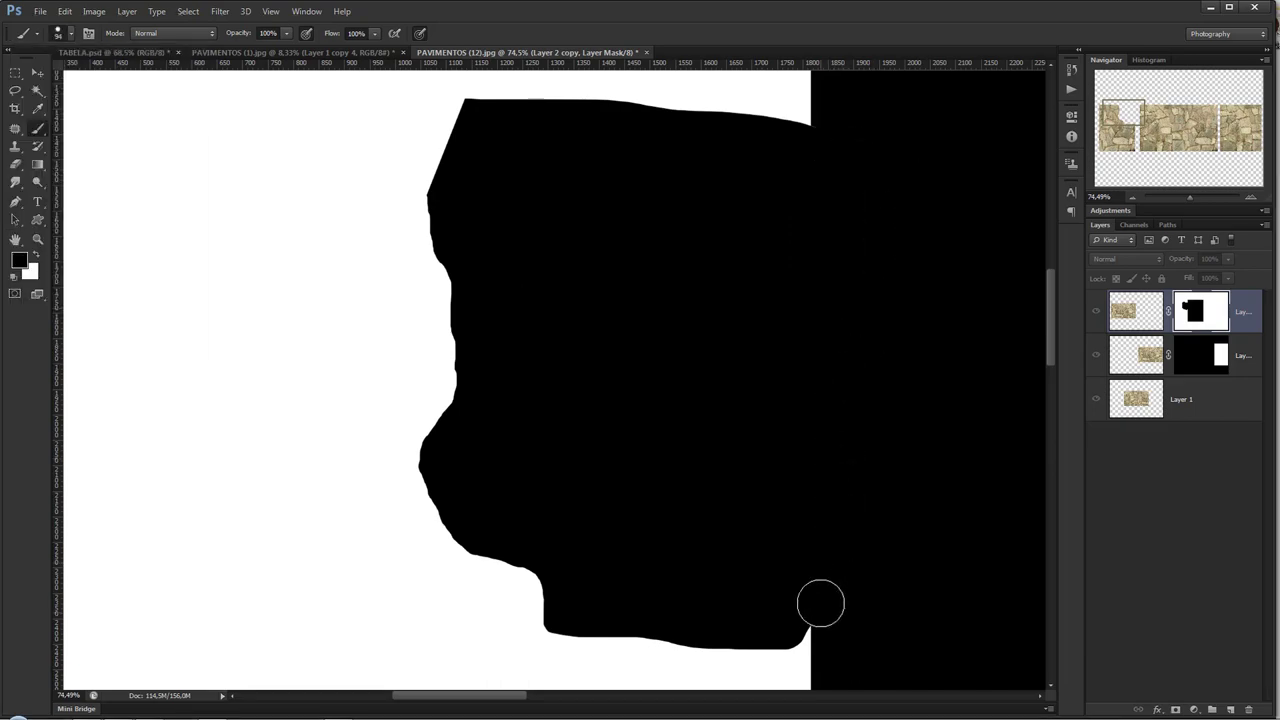
- Show Layer 2 copy's pixels, zoom out to the masked gap and start lassoing stone edges
{"action": "left_click", "coordinate": [1130, 310]}
{"action": "key", "text": "z"}
{"action": "left_click", "coordinate": [634, 314], "text": "alt"}
{"action": "left_click", "coordinate": [683, 480], "text": "alt"}
{"action": "left_click_drag", "start_coordinate": [683, 480], "coordinate": [634, 322]}
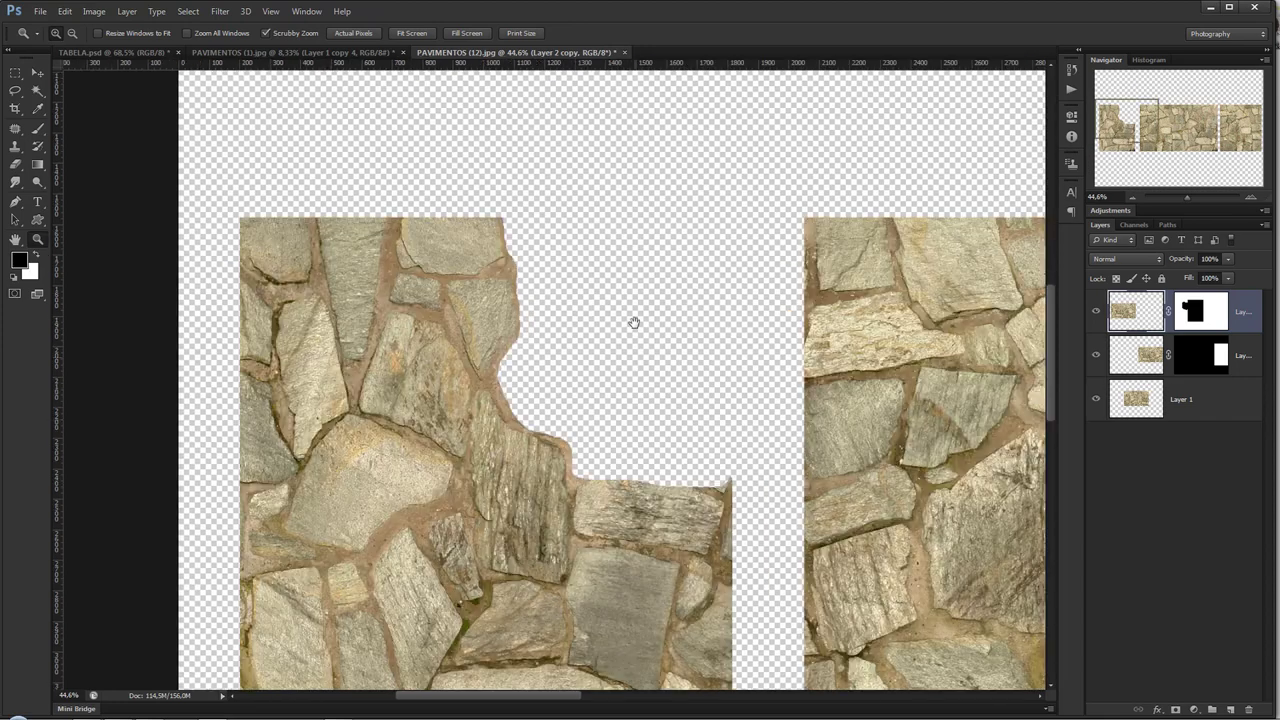
{"action": "scroll", "coordinate": [643, 243], "scroll_direction": "down", "scroll_amount": 3}
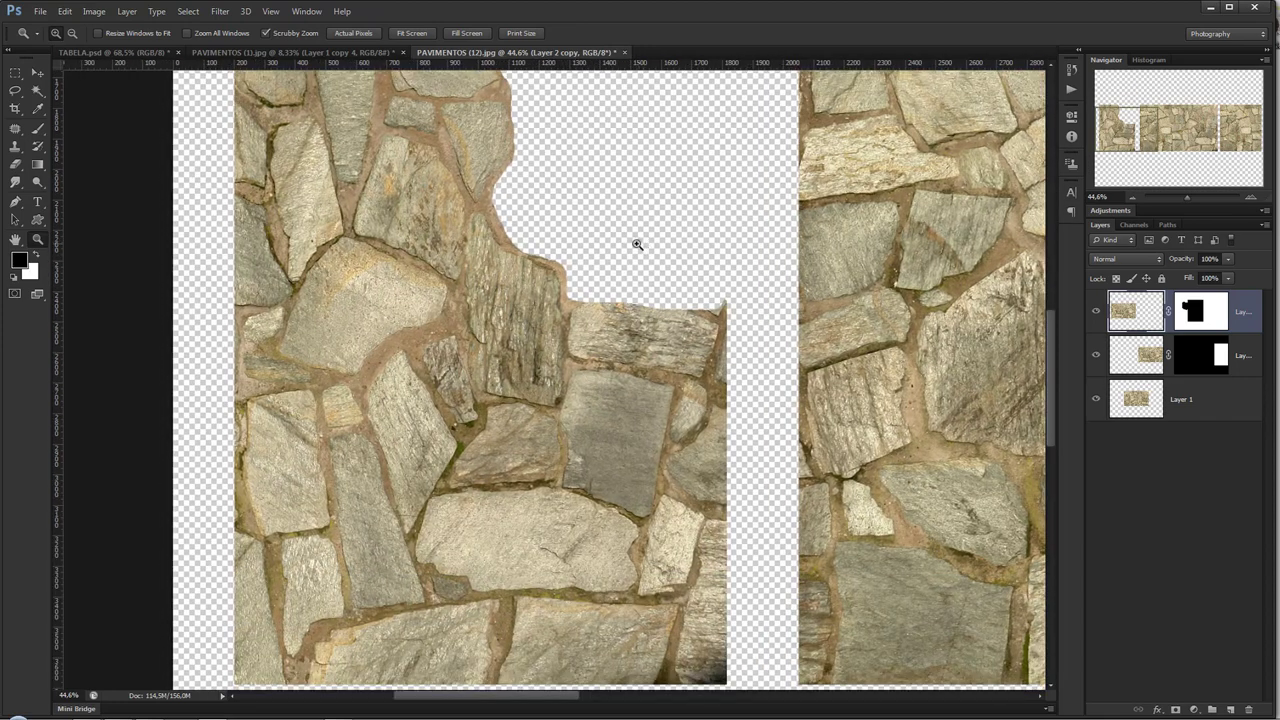
{"action": "key", "text": "l"}
{"action": "left_click_drag", "start_coordinate": [576, 296], "coordinate": [570, 329]}
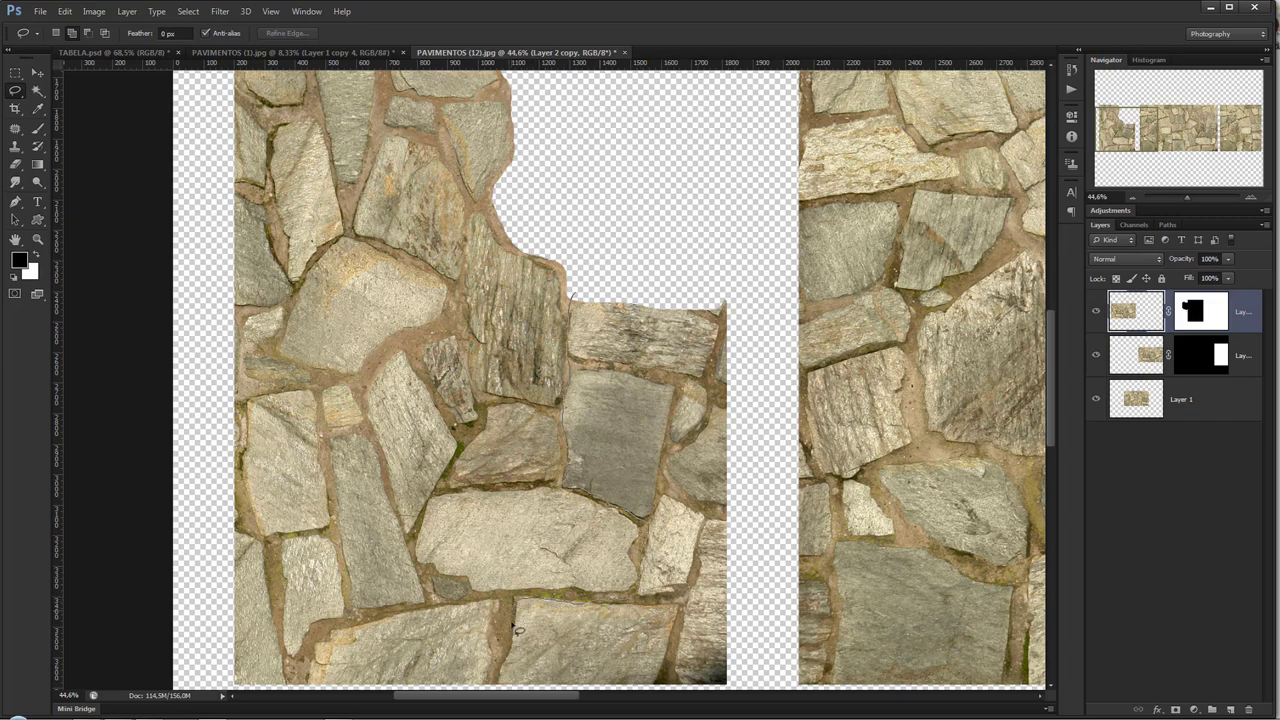
- Hide the lassoed stones beside the gap by filling Layer 2 copy's mask black, undoing a stray pixel fill
{"action": "mouse_move", "coordinate": [567, 660]}
{"action": "left_mouse_down"}
{"action": "mouse_move", "coordinate": [737, 569]}
{"action": "mouse_move", "coordinate": [726, 251]}
{"action": "mouse_move", "coordinate": [700, 238]}
{"action": "left_mouse_up"}
{"action": "key", "text": "alt+BackSpace"}
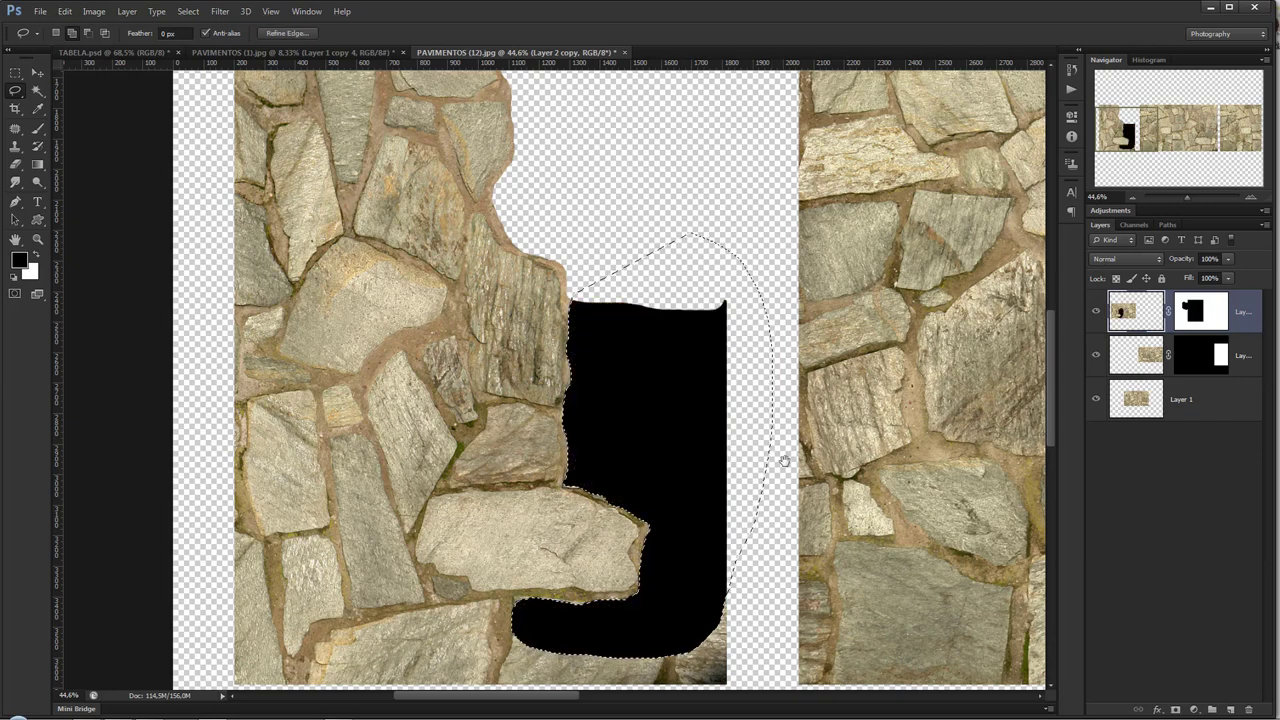
{"action": "left_click_drag", "start_coordinate": [603, 513], "coordinate": [590, 310]}
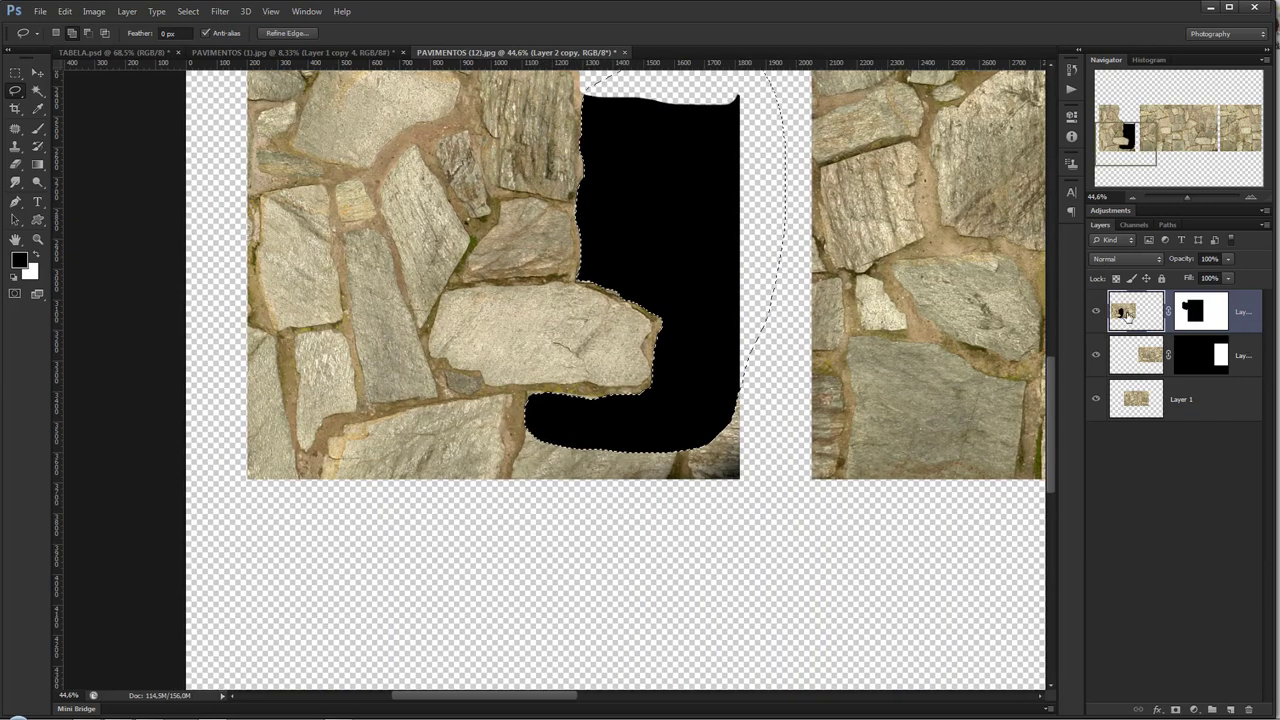
{"action": "key", "text": "ctrl+z"}
{"action": "left_click", "coordinate": [1192, 312]}
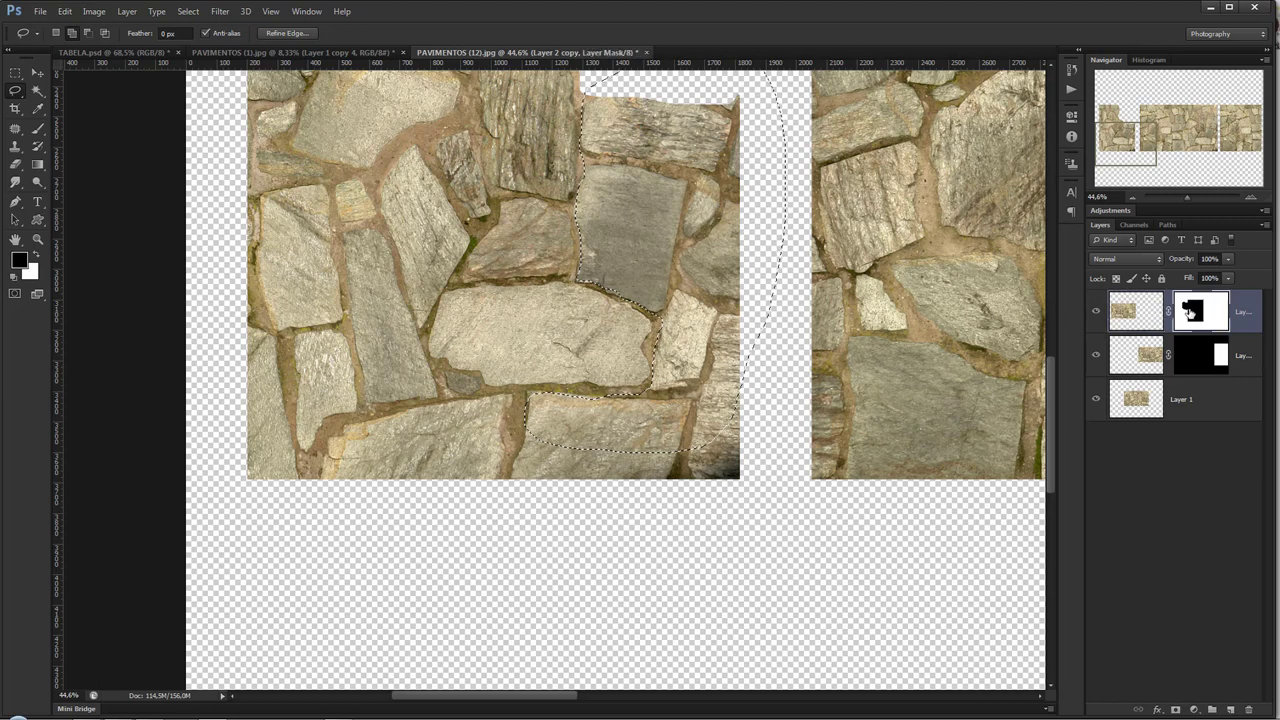
{"action": "key", "text": "alt+BackSpace"}
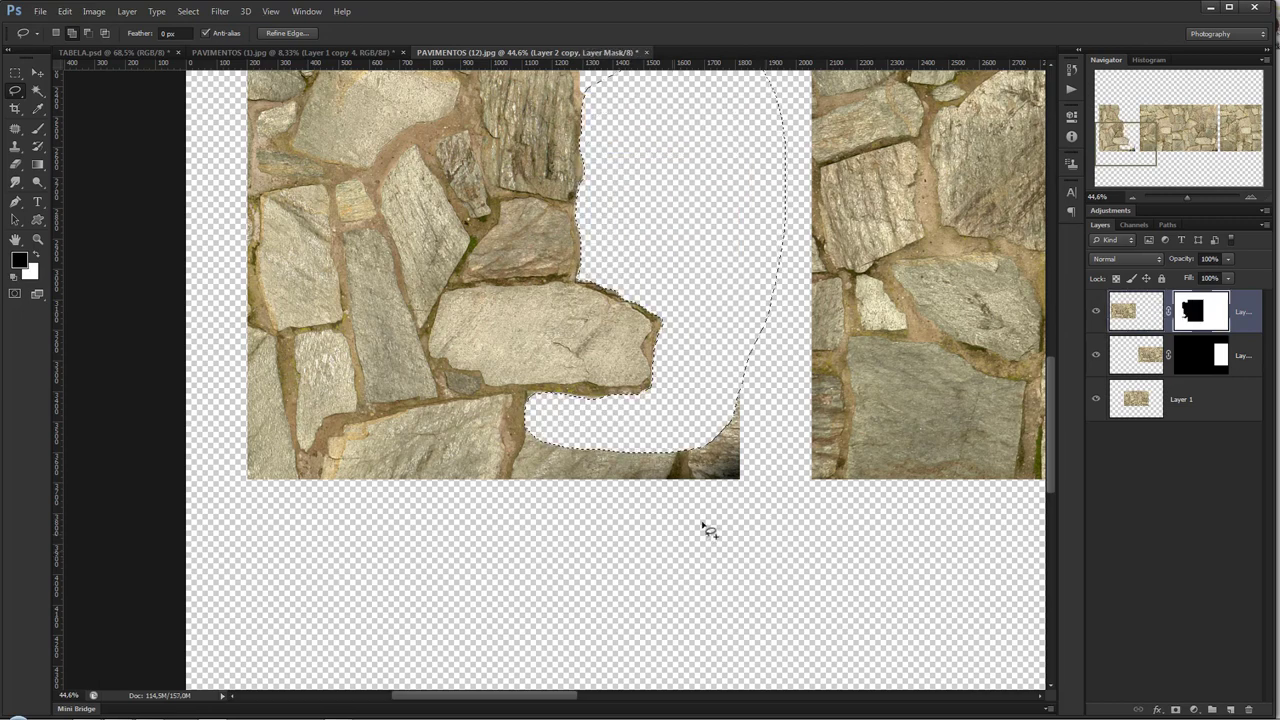
{"action": "mouse_move", "coordinate": [753, 515]}
{"action": "left_mouse_down"}
{"action": "mouse_move", "coordinate": [784, 424]}
{"action": "mouse_move", "coordinate": [714, 383]}
{"action": "mouse_move", "coordinate": [626, 423]}
{"action": "mouse_move", "coordinate": [535, 427]}
{"action": "mouse_move", "coordinate": [518, 460]}
{"action": "mouse_move", "coordinate": [657, 586]}
{"action": "mouse_move", "coordinate": [805, 582]}
{"action": "left_mouse_up"}
{"action": "key", "text": "ctrl+d"}
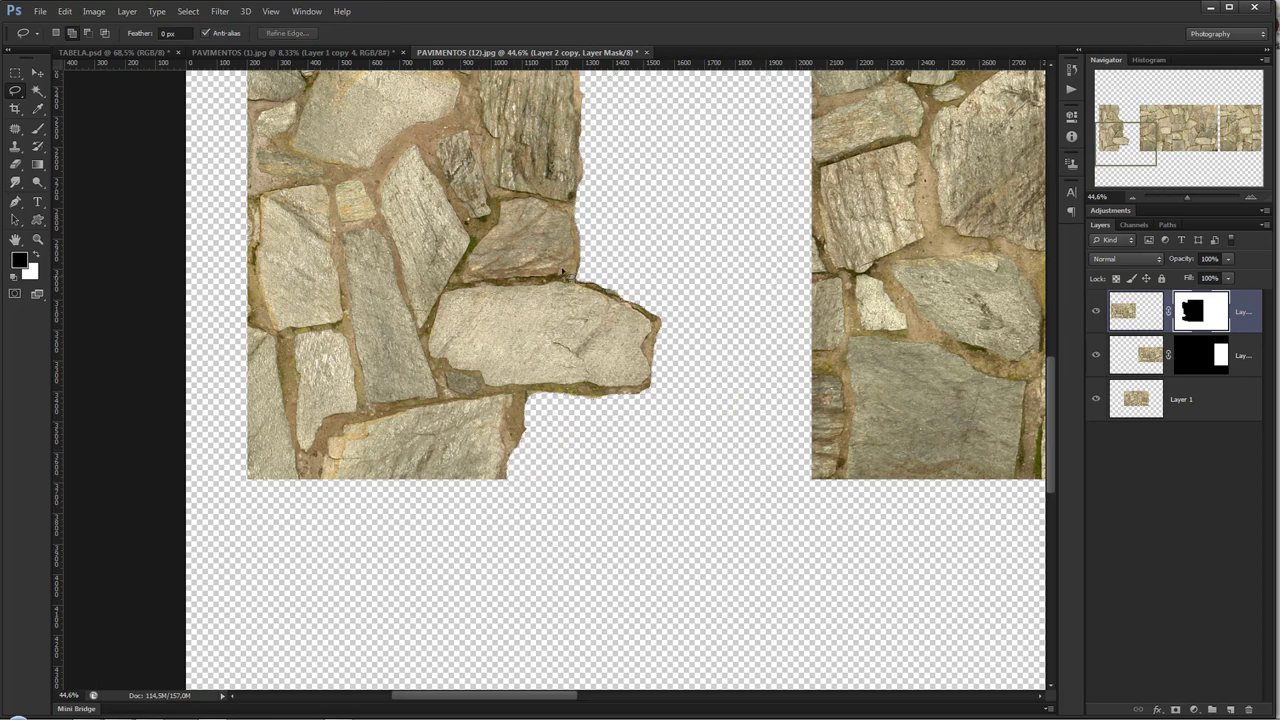
{"action": "scroll", "coordinate": [600, 523], "scroll_direction": "up", "scroll_amount": 3}
{"action": "scroll", "coordinate": [617, 422], "scroll_direction": "up", "scroll_amount": 2}
{"action": "scroll", "coordinate": [617, 422], "scroll_direction": "down", "scroll_amount": 5}
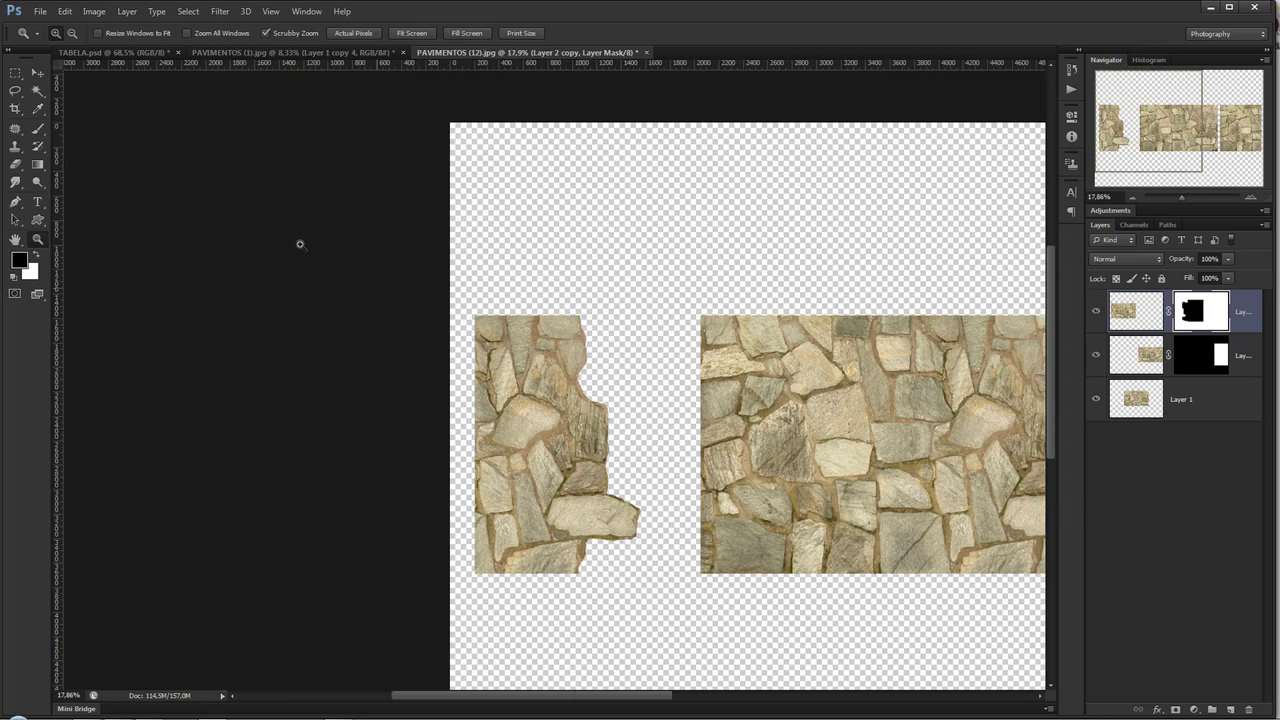
- Slide the masked left strip about 1280 px right onto the neighbouring stone image
{"action": "left_click", "coordinate": [38, 73]}
{"action": "left_click_drag", "start_coordinate": [538, 488], "coordinate": [688, 488]}
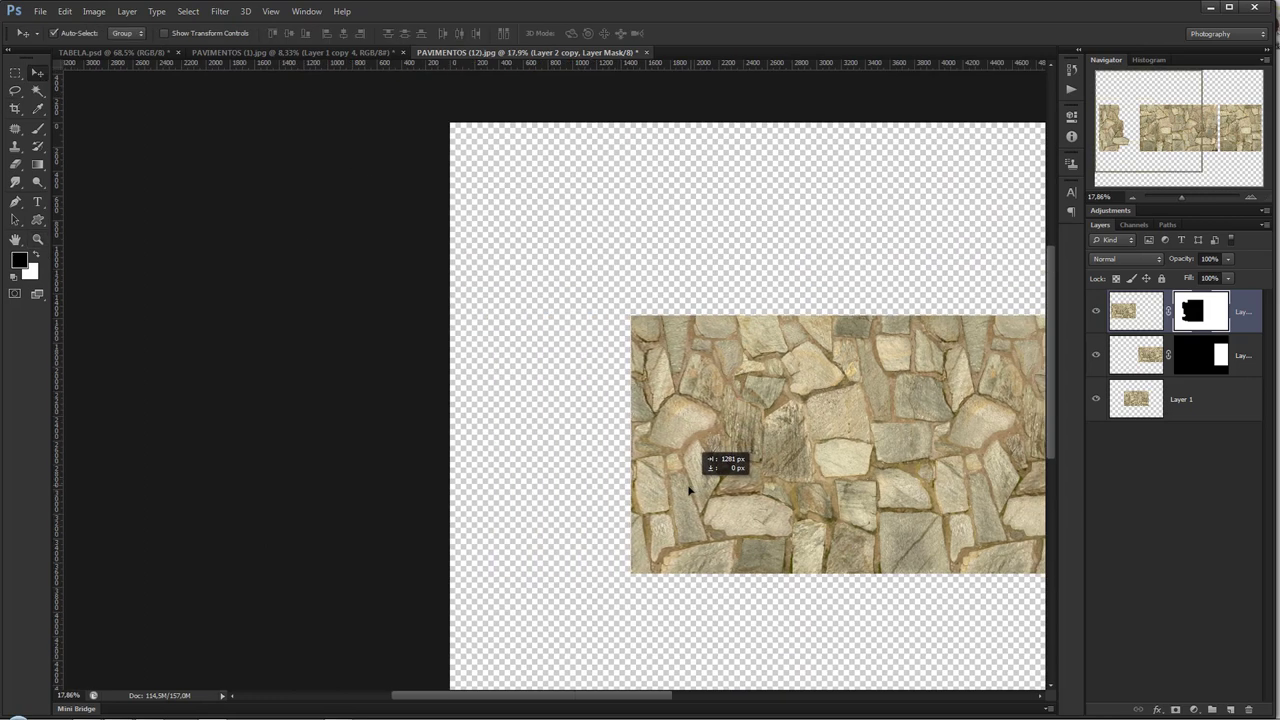
{"action": "left_click_drag", "start_coordinate": [688, 488], "coordinate": [697, 490]}
{"action": "left_click_drag", "start_coordinate": [884, 455], "coordinate": [724, 427]}
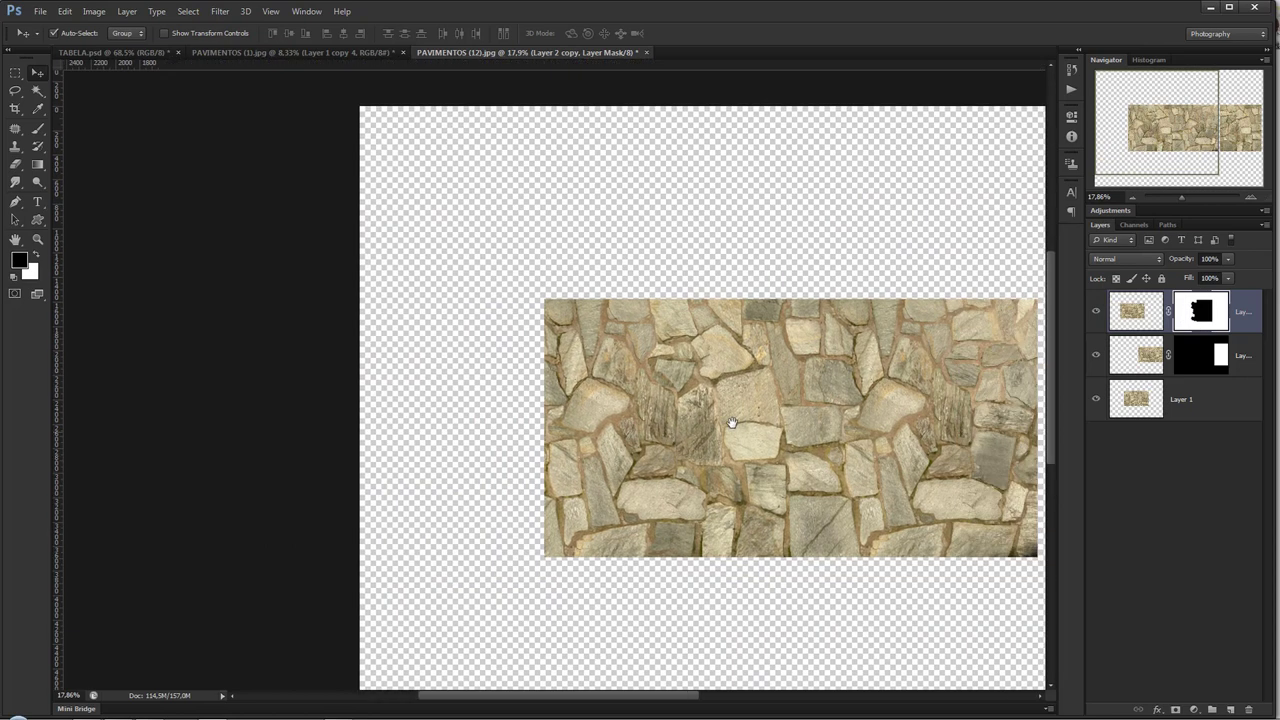
{"action": "left_click_drag", "start_coordinate": [570, 406], "coordinate": [621, 403]}
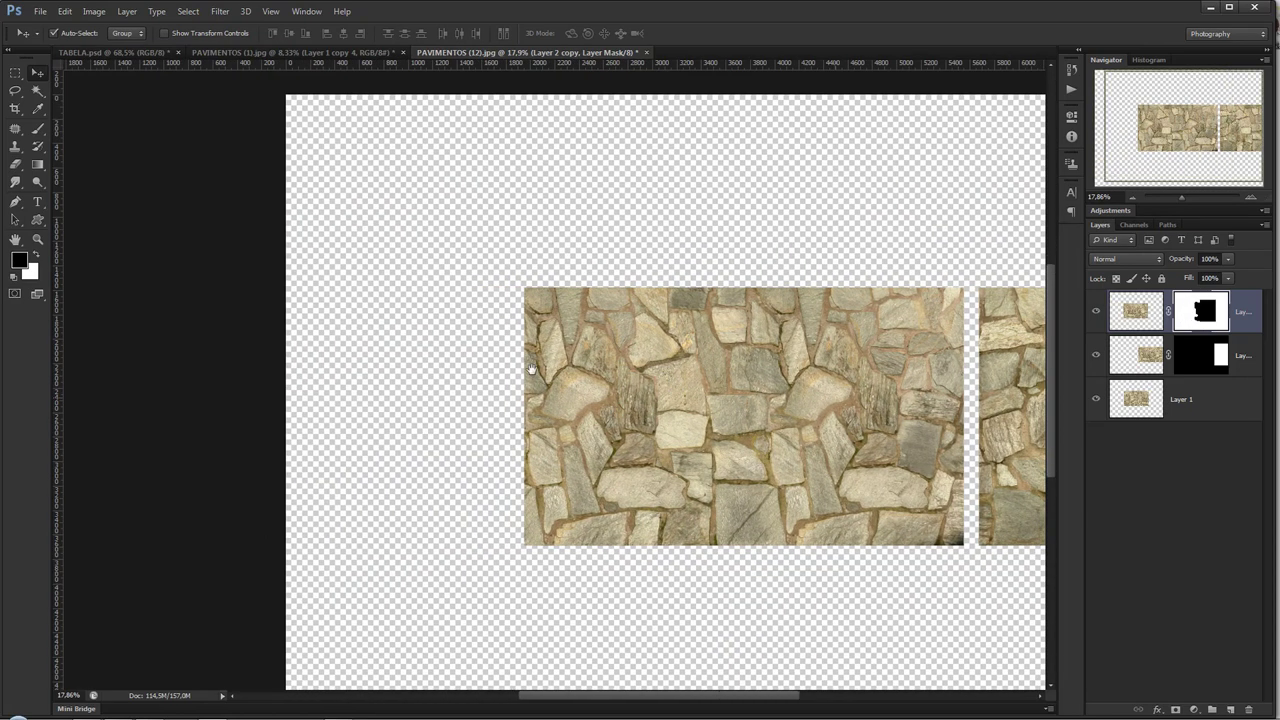
{"action": "left_click_drag", "start_coordinate": [748, 415], "coordinate": [482, 370]}
- Select Layer 2 and zoom in on the gap between the strips
{"action": "left_click", "coordinate": [748, 390]}
{"action": "key", "text": "z"}
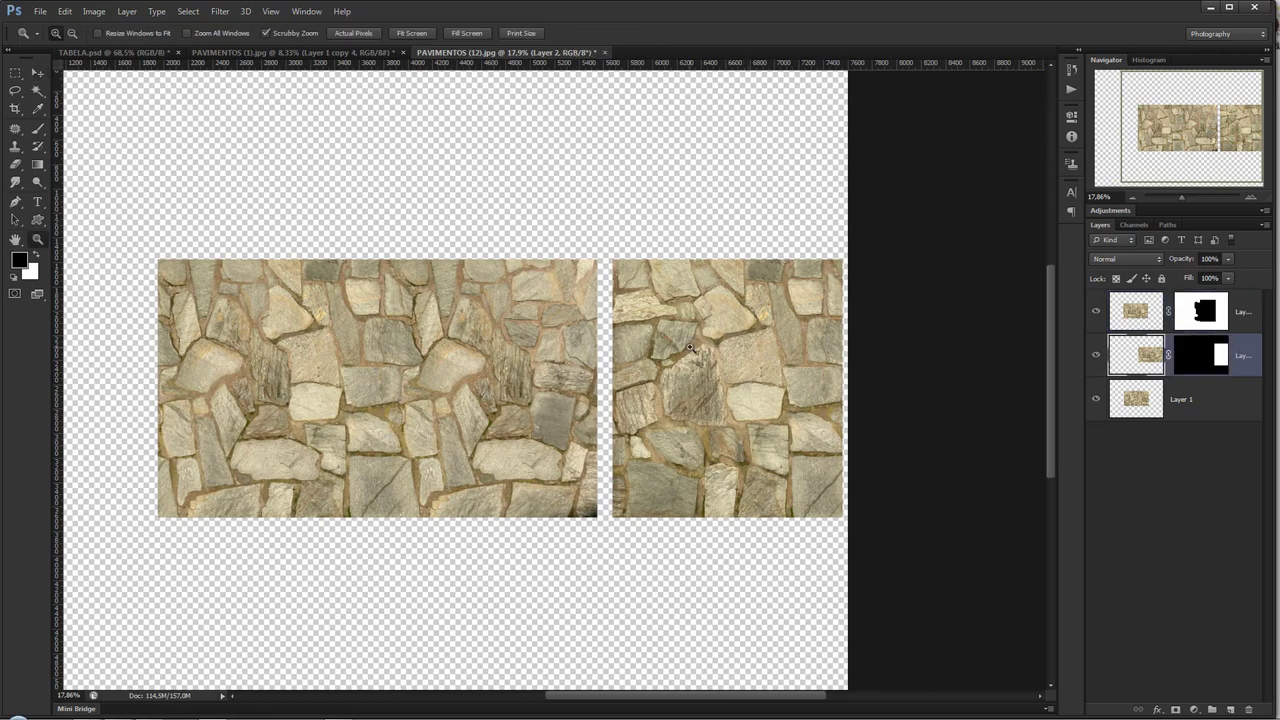
{"action": "left_click_drag", "start_coordinate": [688, 347], "coordinate": [730, 537]}
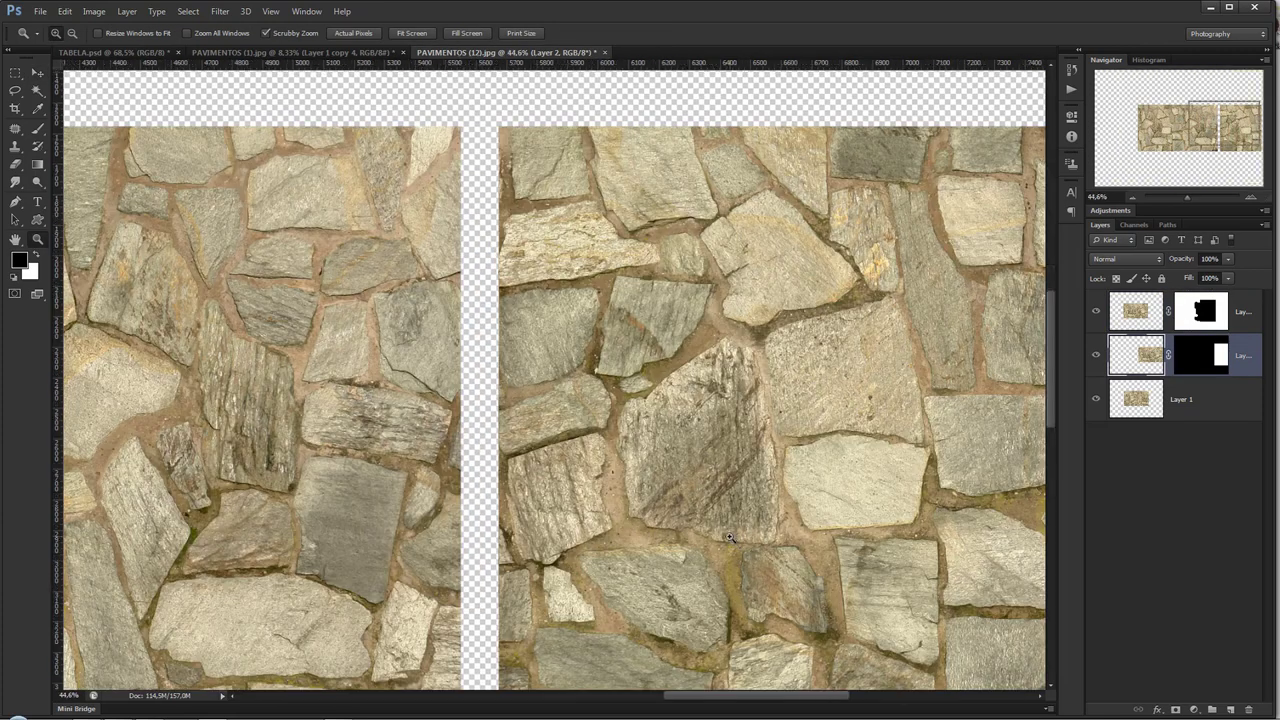
{"action": "left_click_drag", "start_coordinate": [763, 277], "coordinate": [609, 286]}
{"action": "key", "text": "l"}
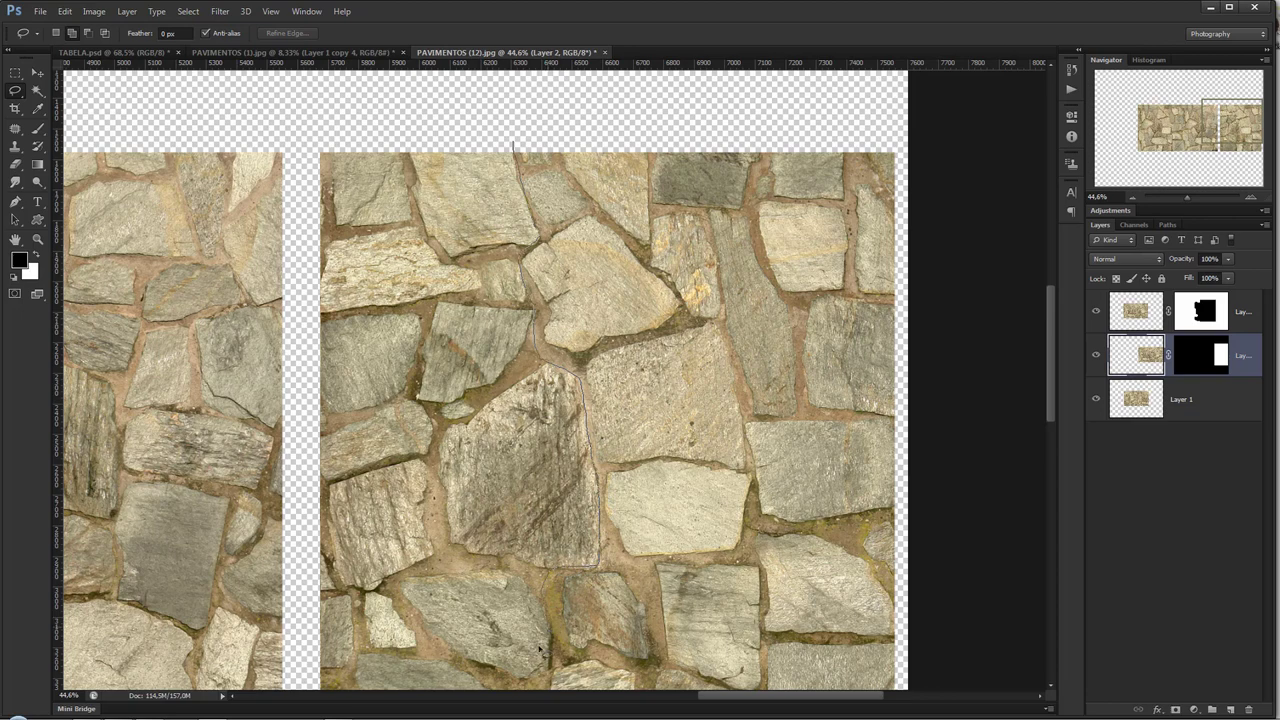
- Mask out the irregular stones along Layer 2's left edge with two lassoed black fills
{"action": "left_click_drag", "start_coordinate": [540, 650], "coordinate": [512, 142]}
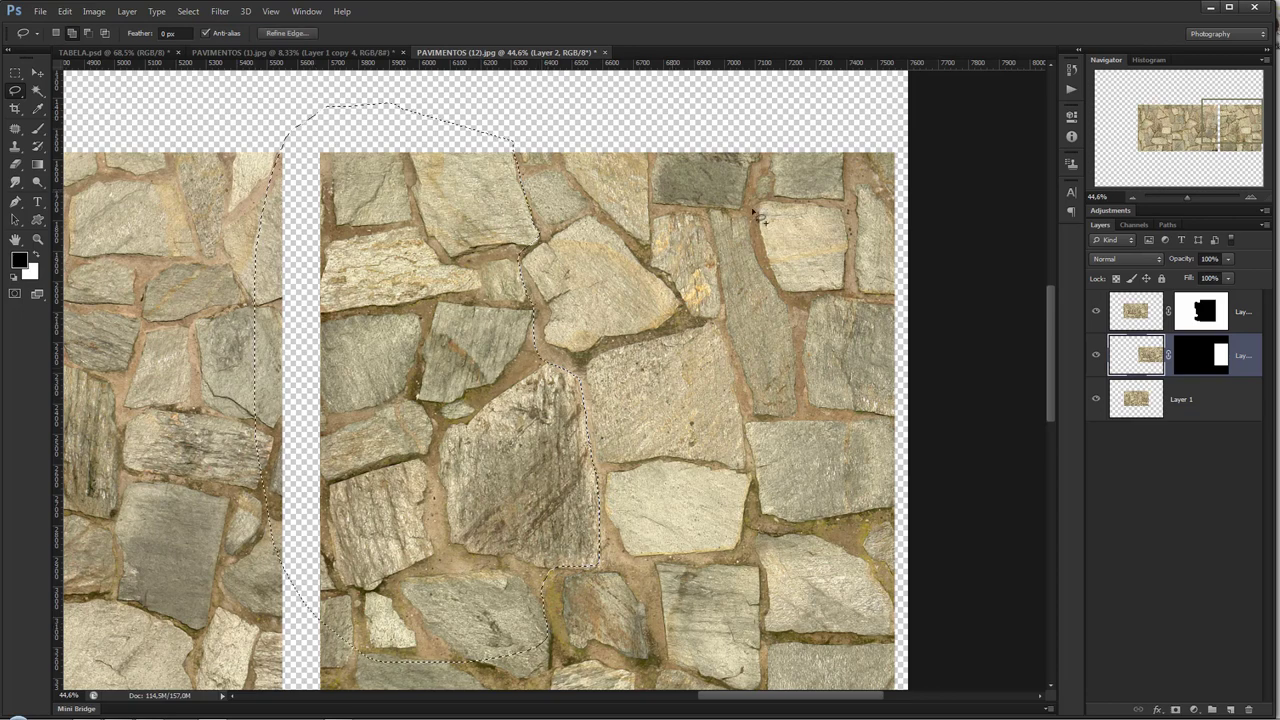
{"action": "left_click", "coordinate": [1213, 370]}
{"action": "key", "text": "alt+BackSpace"}
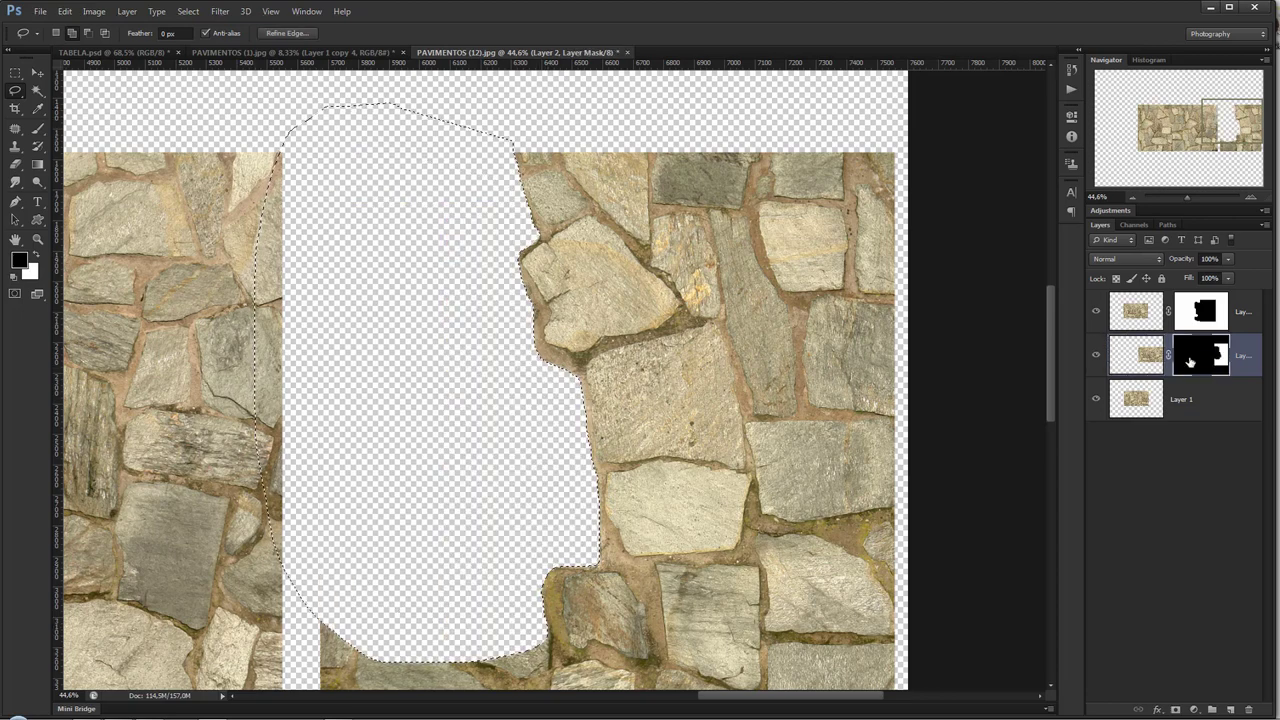
{"action": "left_click_drag", "start_coordinate": [777, 529], "coordinate": [749, 229]}
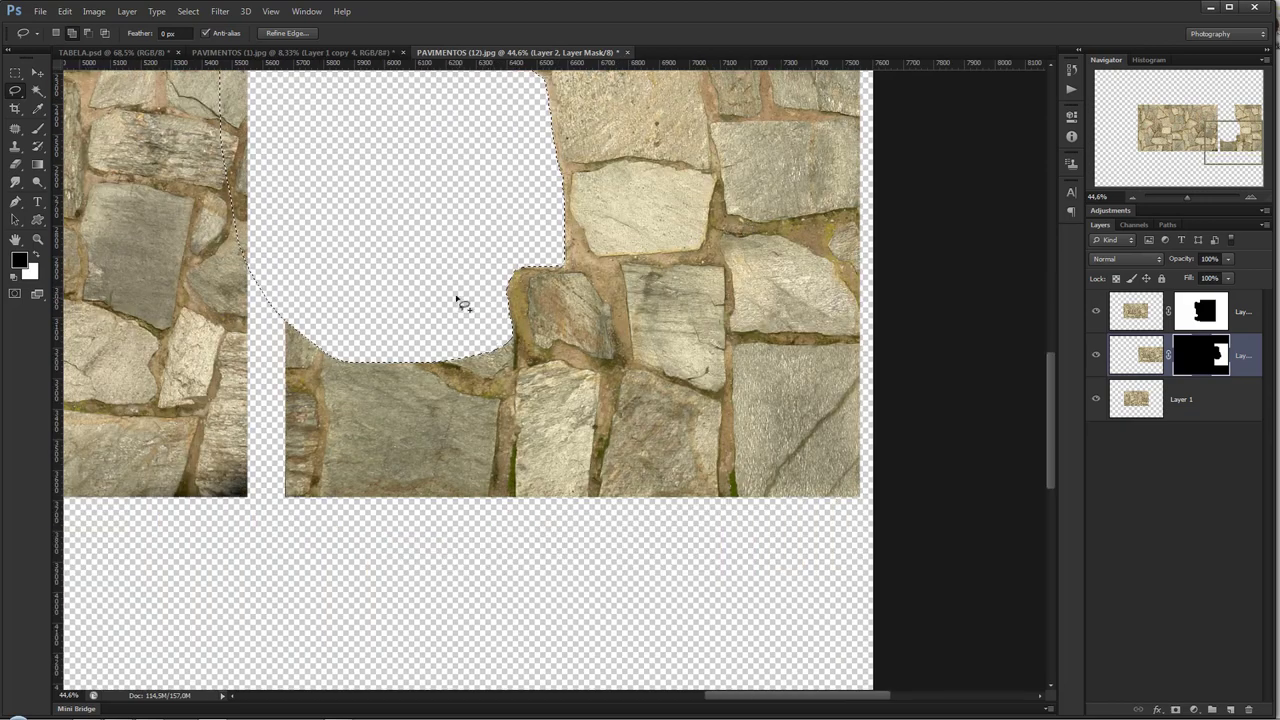
{"action": "left_click_drag", "start_coordinate": [470, 288], "coordinate": [510, 326]}
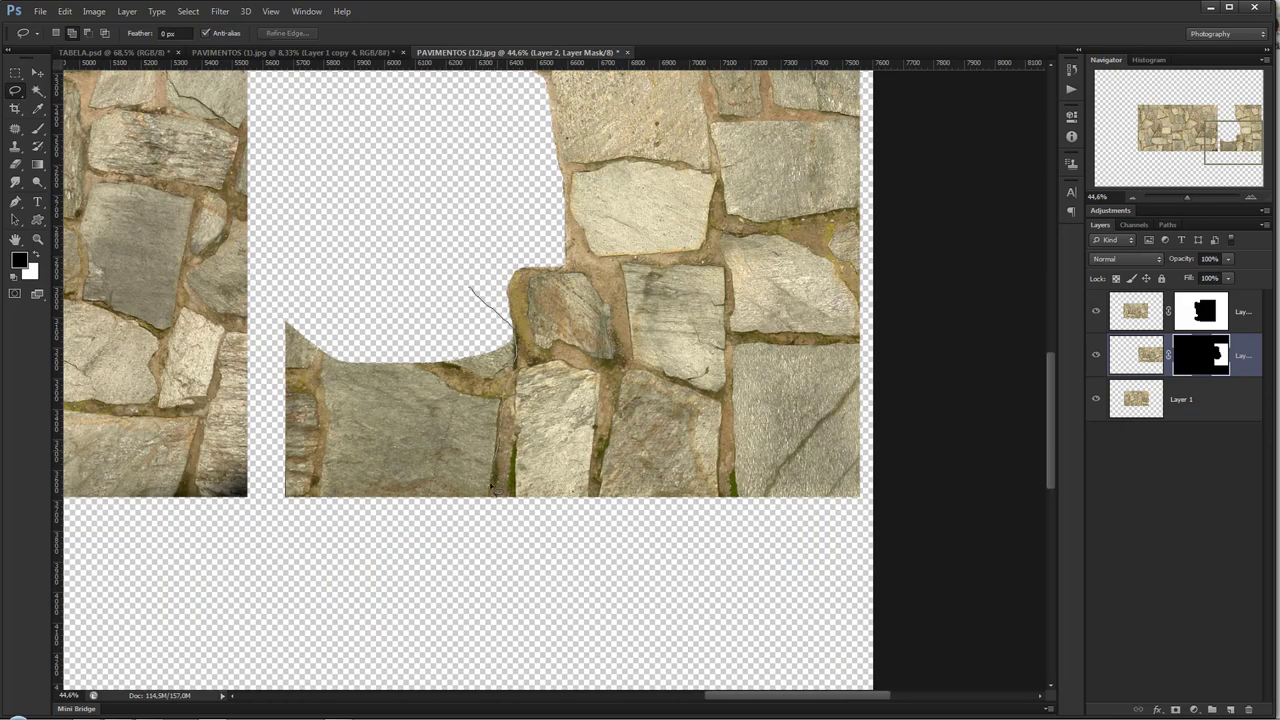
{"action": "left_click_drag", "start_coordinate": [491, 488], "coordinate": [347, 230]}
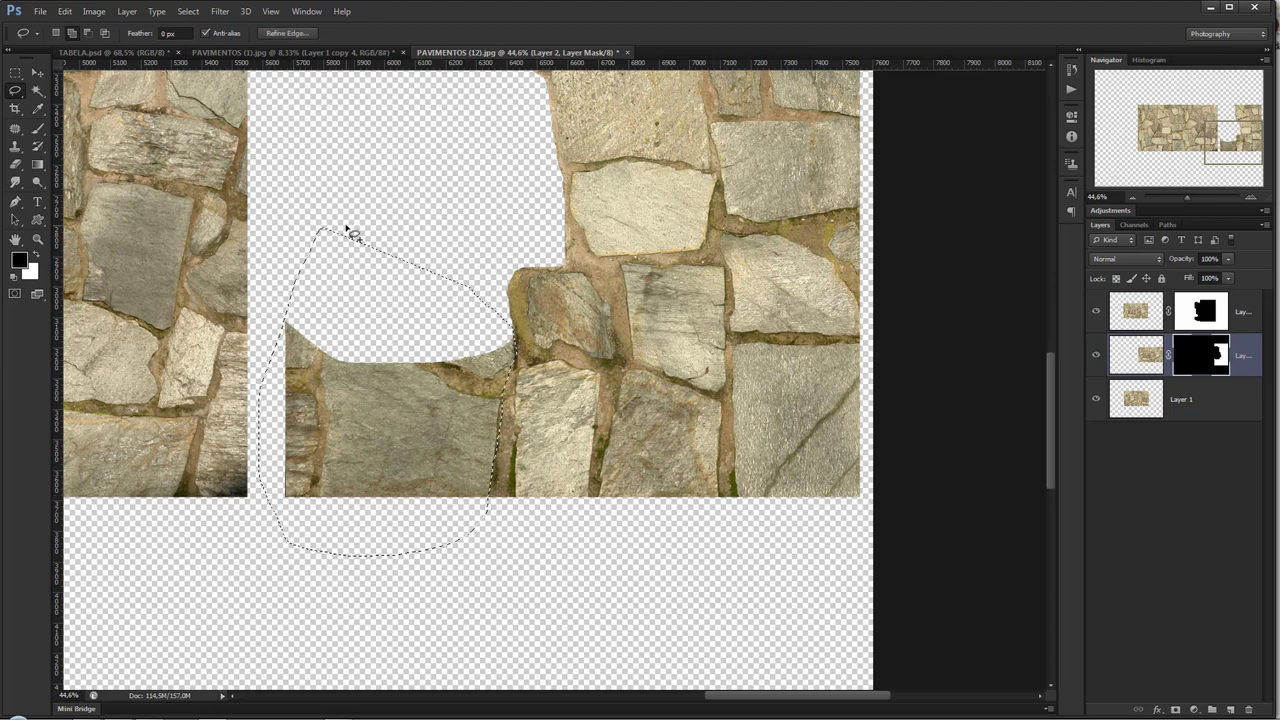
{"action": "key", "text": "alt+BackSpace"}
{"action": "key", "text": "ctrl+d"}
- Slide Layer 2's right stone piece left until it abuts the band with no gap
{"action": "key", "text": "z"}
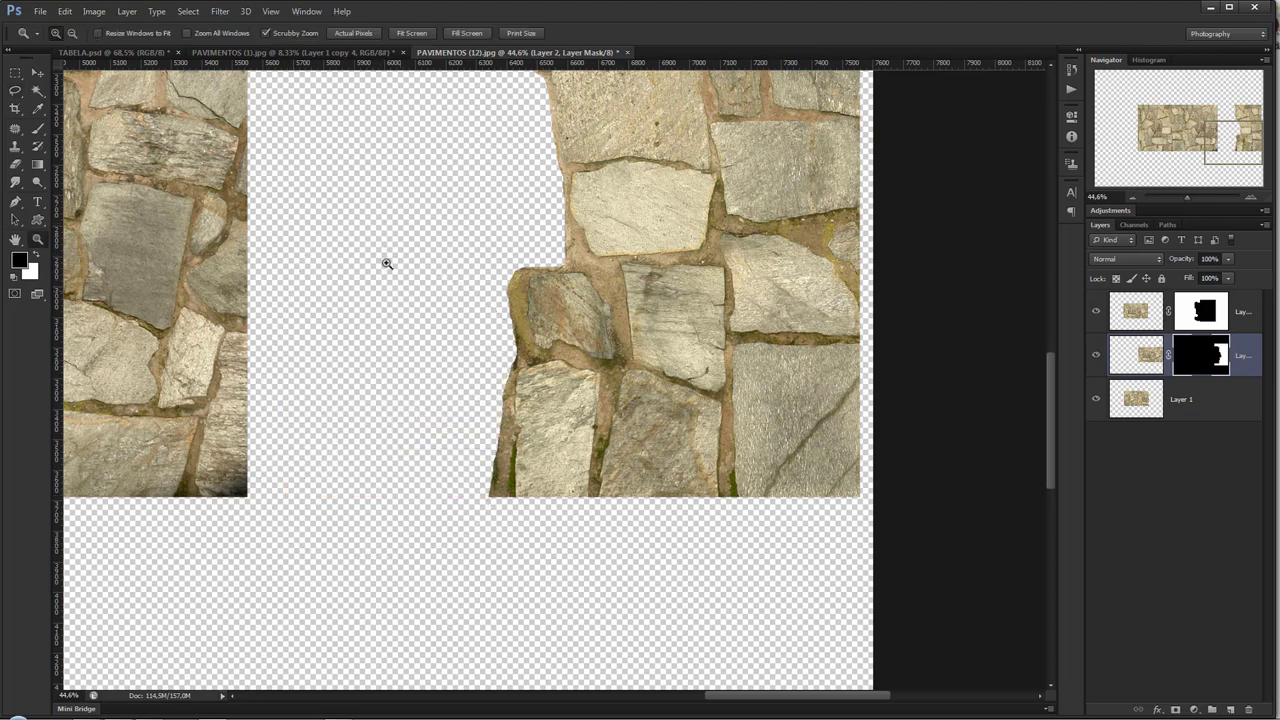
{"action": "left_click", "coordinate": [390, 270], "text": "alt"}
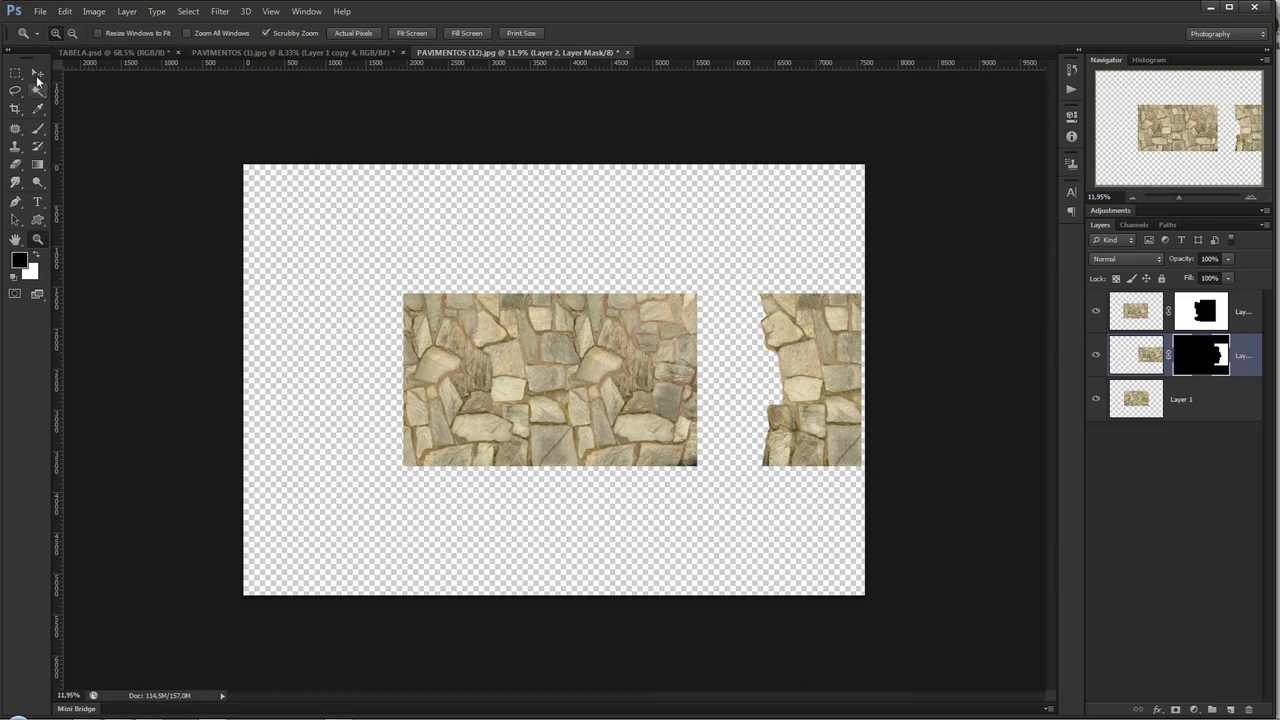
{"action": "key", "text": "v"}
{"action": "mouse_move", "coordinate": [828, 428]}
{"action": "left_mouse_down"}
{"action": "mouse_move", "coordinate": [719, 422]}
{"action": "mouse_move", "coordinate": [697, 439]}
{"action": "left_mouse_up"}
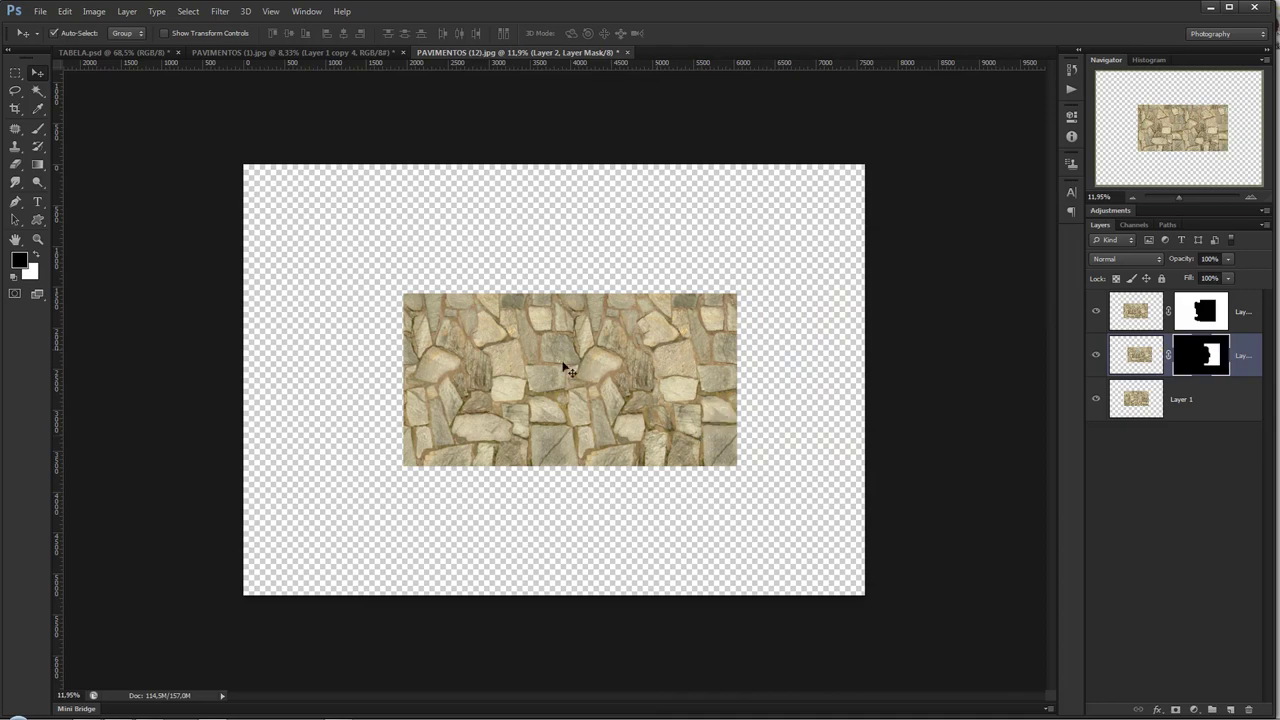
{"action": "key", "text": "z"}
{"action": "mouse_move", "coordinate": [527, 356]}
{"action": "left_mouse_down"}
{"action": "mouse_move", "coordinate": [584, 494]}
{"action": "mouse_move", "coordinate": [671, 438]}
{"action": "left_mouse_up"}
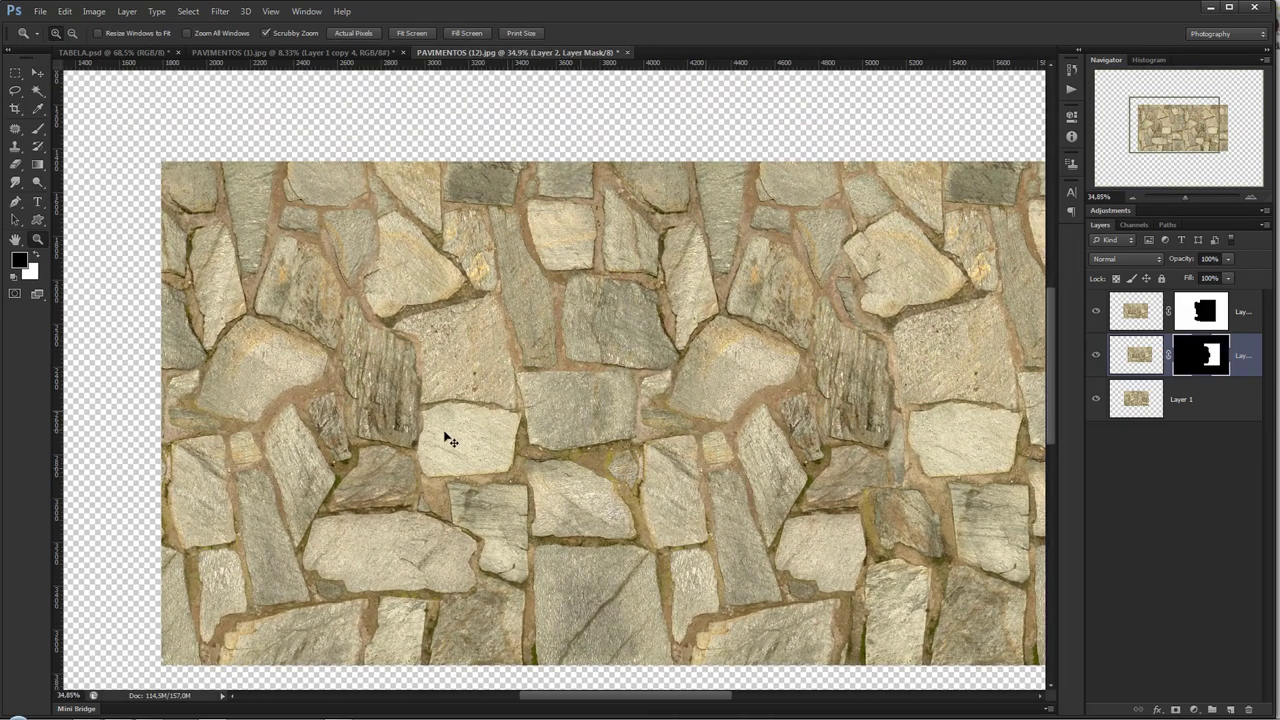
{"action": "left_click_drag", "start_coordinate": [397, 404], "coordinate": [382, 392]}
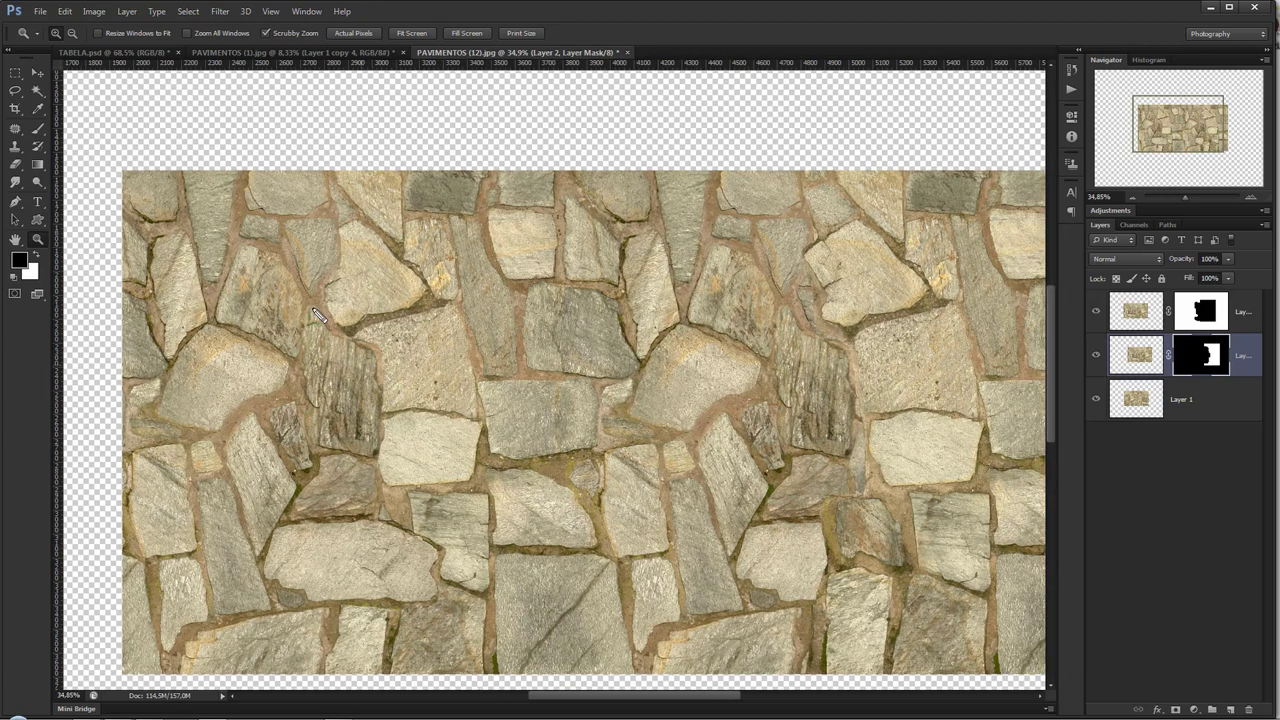
{"action": "mouse_move", "coordinate": [355, 342]}
{"action": "left_mouse_down"}
{"action": "mouse_move", "coordinate": [292, 262]}
{"action": "mouse_move", "coordinate": [212, 287]}
{"action": "left_mouse_up"}
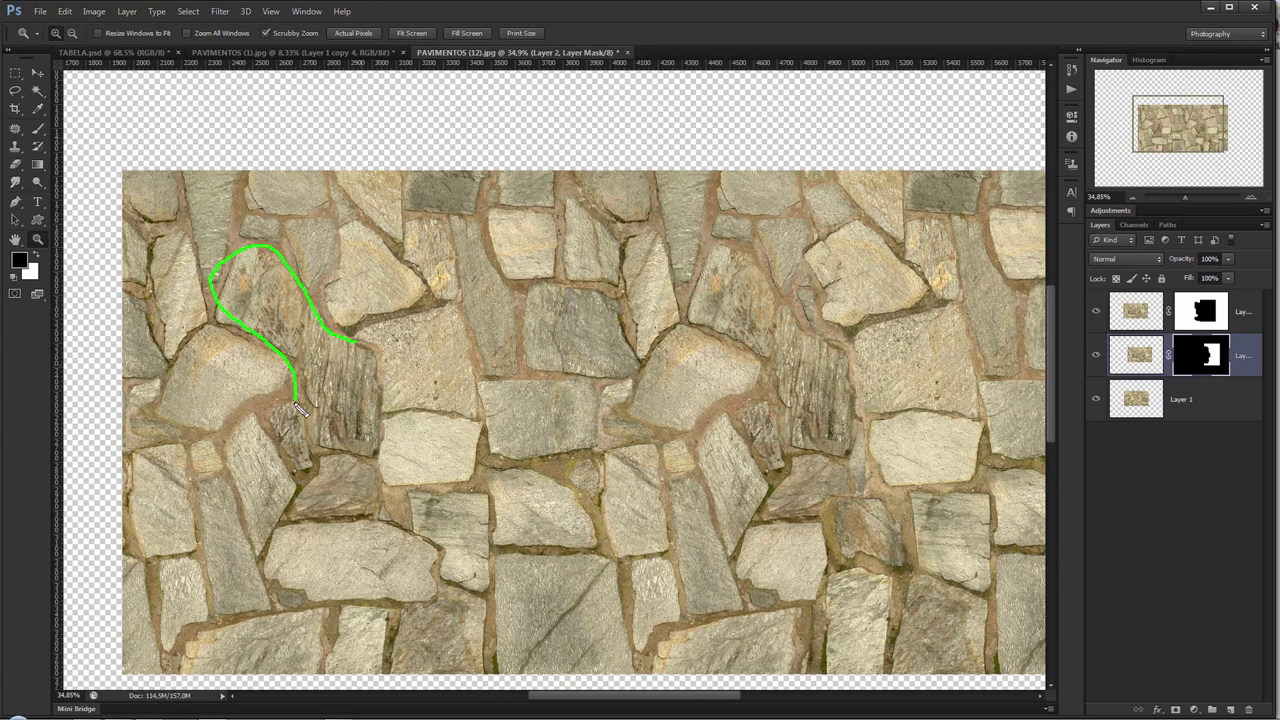
{"action": "mouse_move", "coordinate": [296, 403]}
{"action": "left_mouse_down"}
{"action": "mouse_move", "coordinate": [330, 470]}
{"action": "mouse_move", "coordinate": [386, 370]}
{"action": "left_mouse_up"}
{"action": "mouse_move", "coordinate": [790, 288]}
{"action": "left_mouse_down"}
{"action": "mouse_move", "coordinate": [726, 243]}
{"action": "mouse_move", "coordinate": [702, 335]}
{"action": "mouse_move", "coordinate": [760, 392]}
{"action": "mouse_move", "coordinate": [755, 455]}
{"action": "mouse_move", "coordinate": [840, 460]}
{"action": "mouse_move", "coordinate": [855, 372]}
{"action": "mouse_move", "coordinate": [796, 292]}
{"action": "left_mouse_up"}
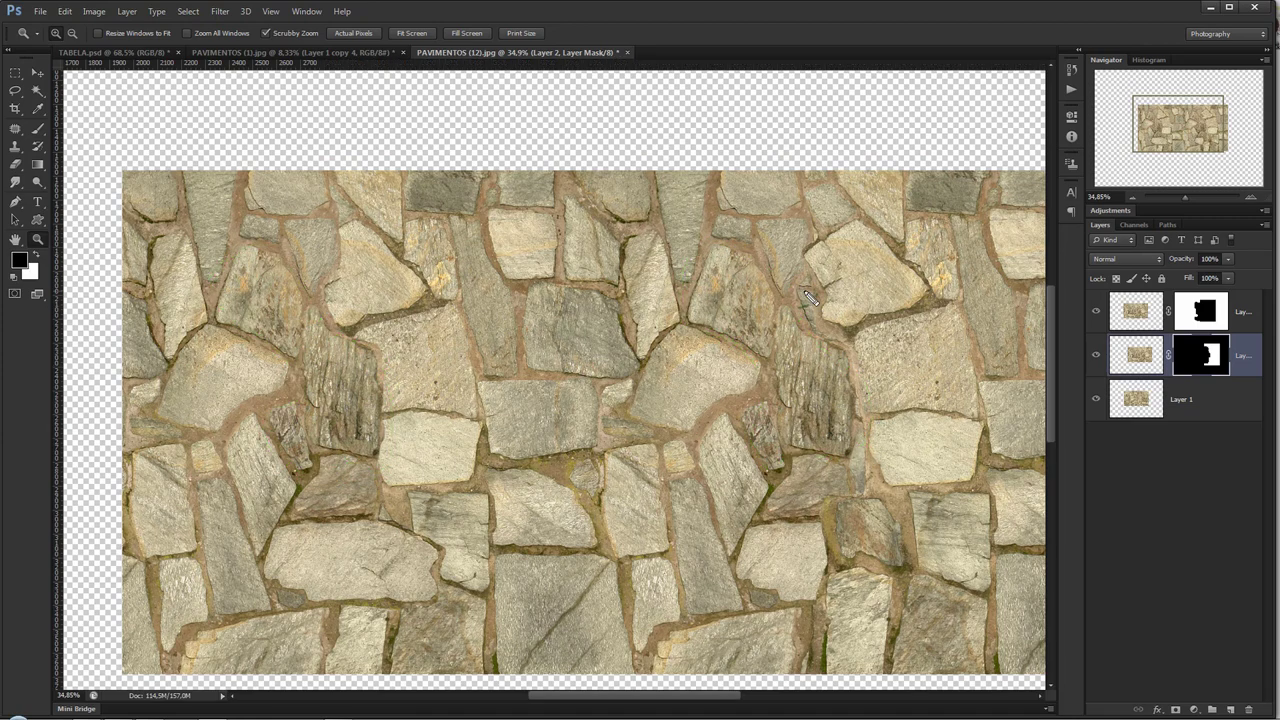
{"action": "scroll", "coordinate": [723, 400], "scroll_direction": "down", "scroll_amount": 3}
{"action": "scroll", "coordinate": [723, 400], "scroll_direction": "up", "scroll_amount": 2}
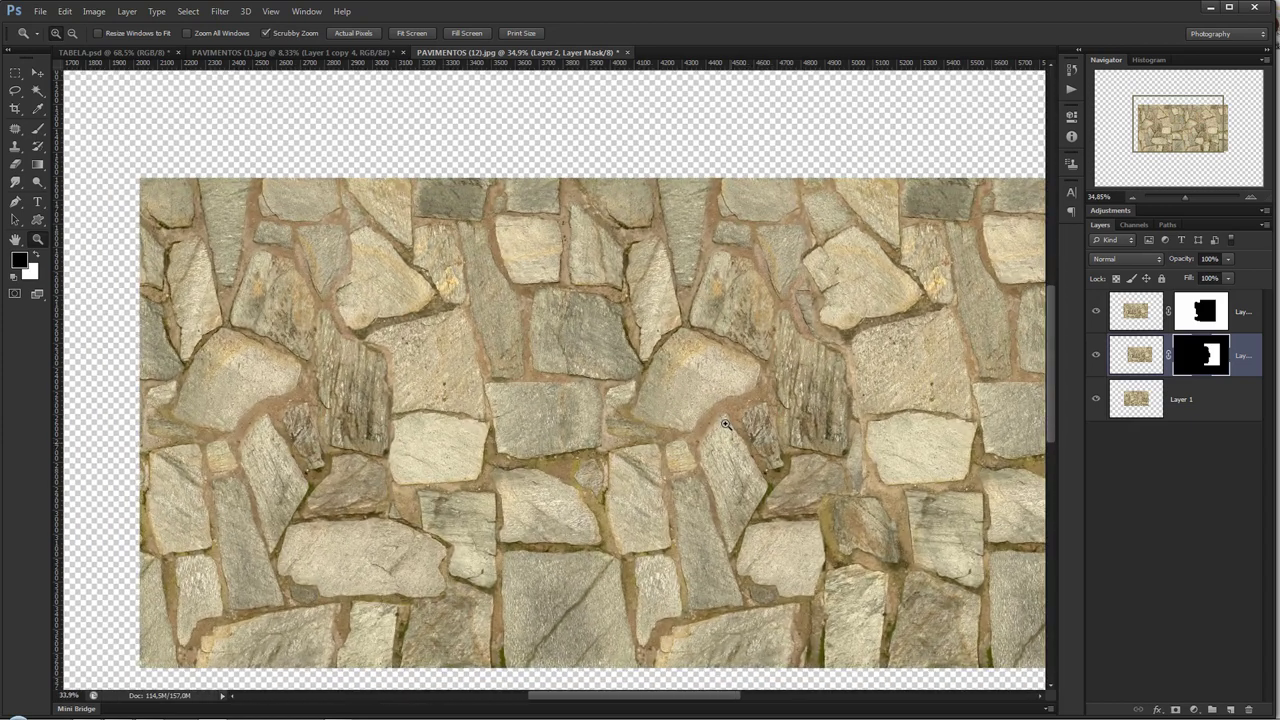
- Lasso a single stone and copy it merged from all visible layers
{"action": "left_click", "coordinate": [16, 91]}
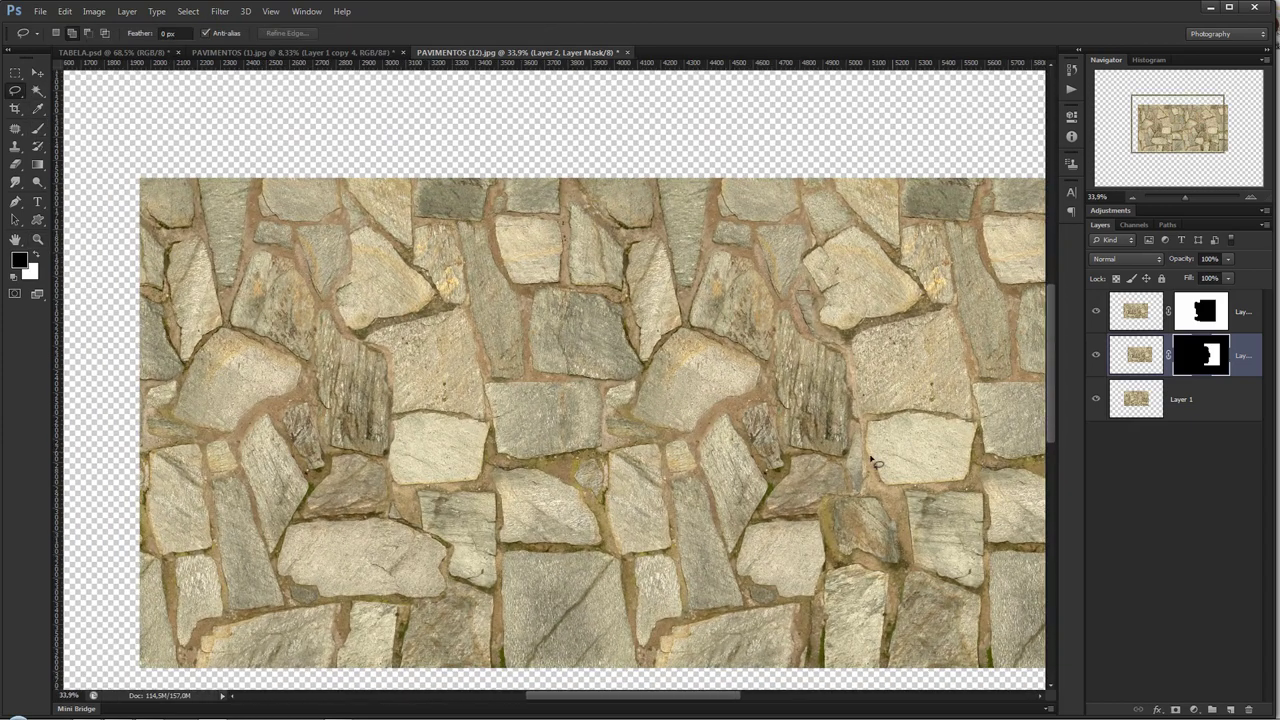
{"action": "left_click_drag", "start_coordinate": [818, 438], "coordinate": [748, 305]}
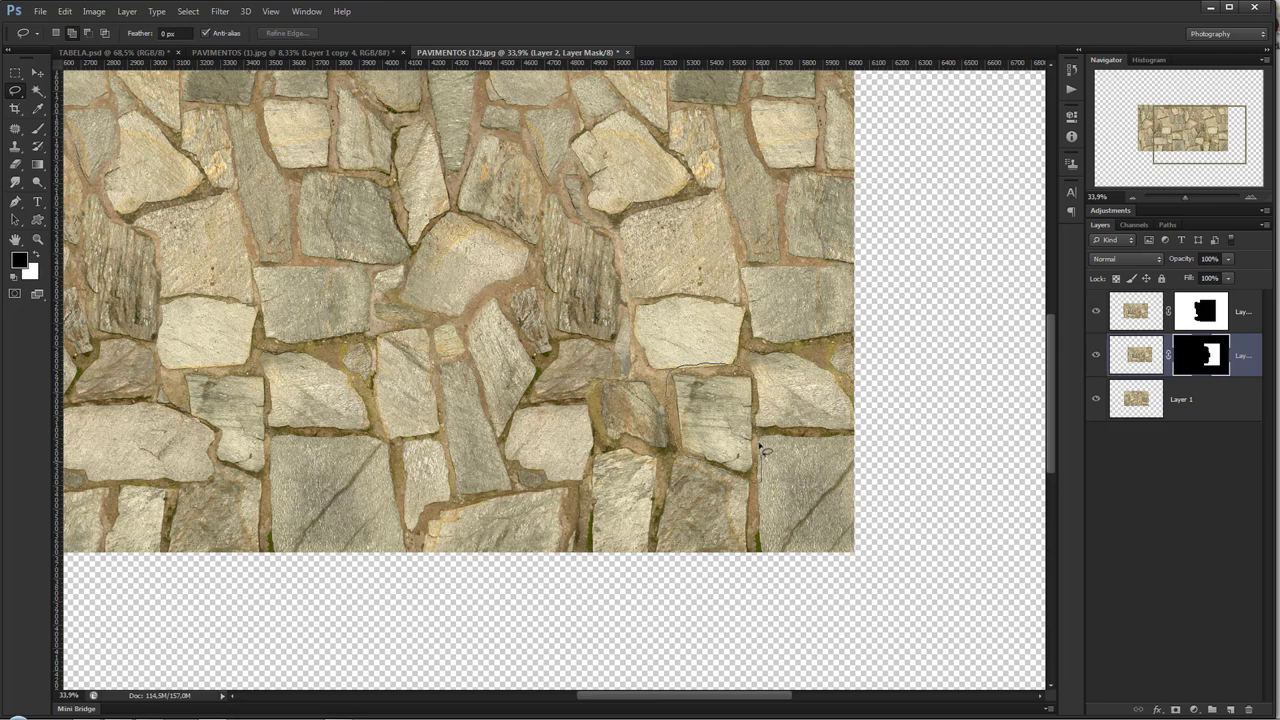
{"action": "left_click_drag", "start_coordinate": [770, 380], "coordinate": [757, 478]}
{"action": "key", "text": "ctrl+shift+c"}
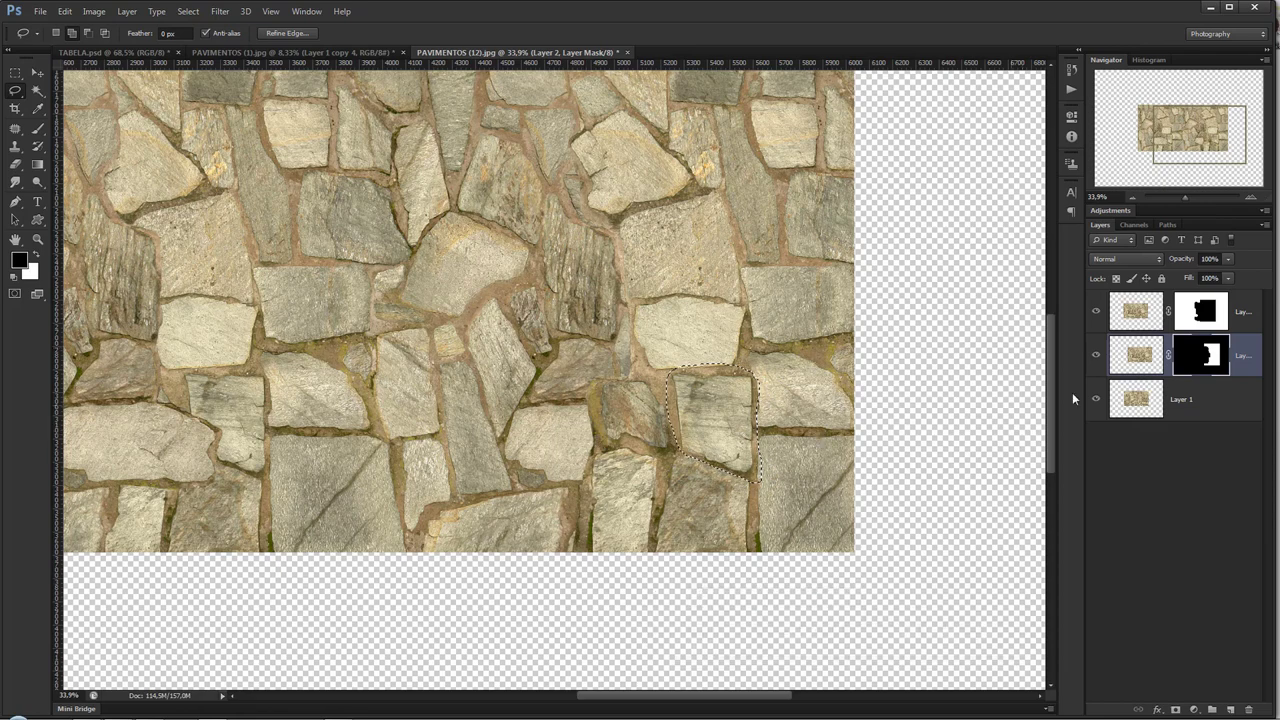
- Paste the stone as new Layer 3 at the top and place it over the upper middle
{"action": "left_click", "coordinate": [1143, 306]}
{"action": "key", "text": "ctrl+v"}
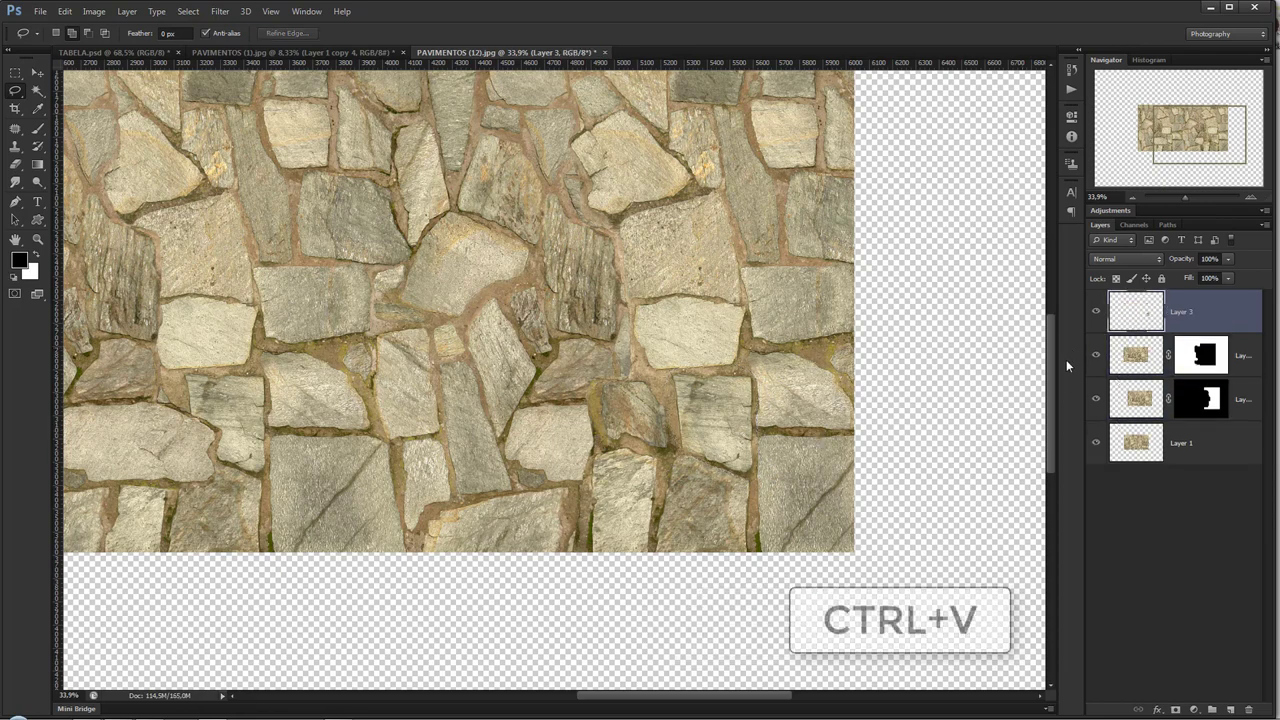
{"action": "key", "text": "v"}
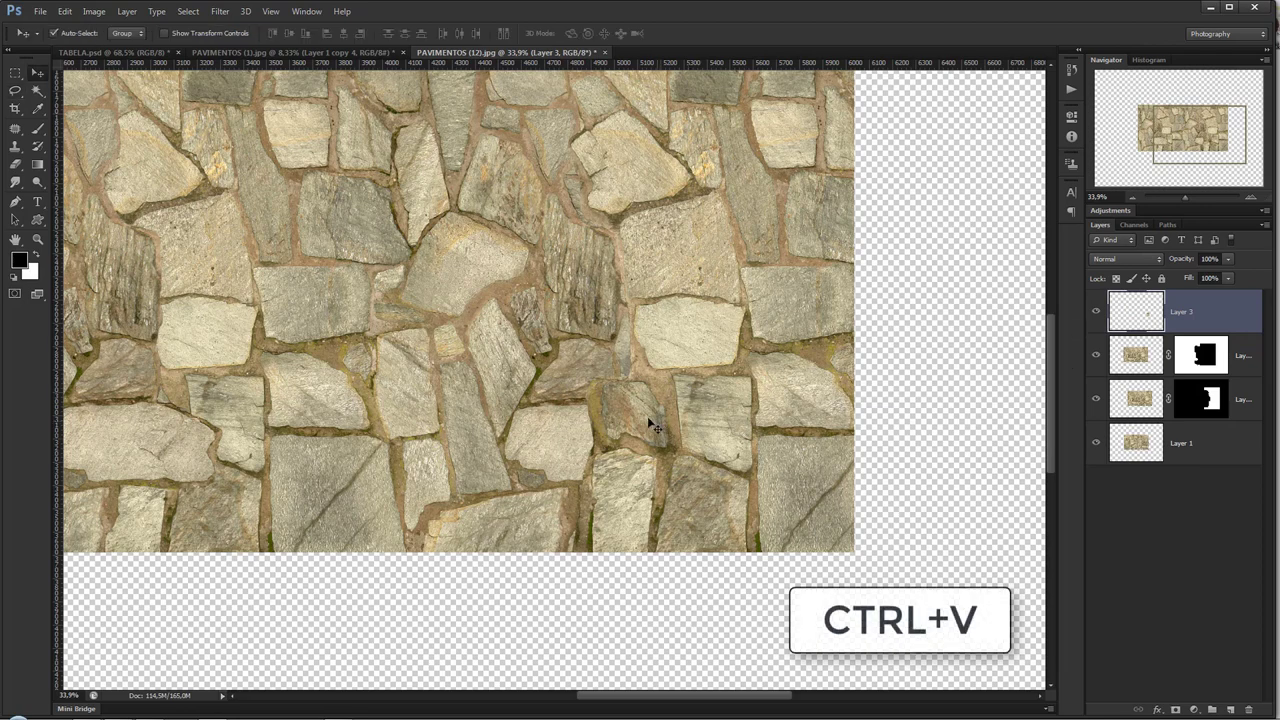
{"action": "mouse_move", "coordinate": [689, 357]}
{"action": "left_mouse_down"}
{"action": "mouse_move", "coordinate": [718, 428]}
{"action": "mouse_move", "coordinate": [502, 186]}
{"action": "left_mouse_up"}
- Rotate the pasted stone patch to roughly 115° and flip it vertically
{"action": "key", "text": "ctrl+t"}
{"action": "left_click_drag", "start_coordinate": [575, 270], "coordinate": [612, 224]}
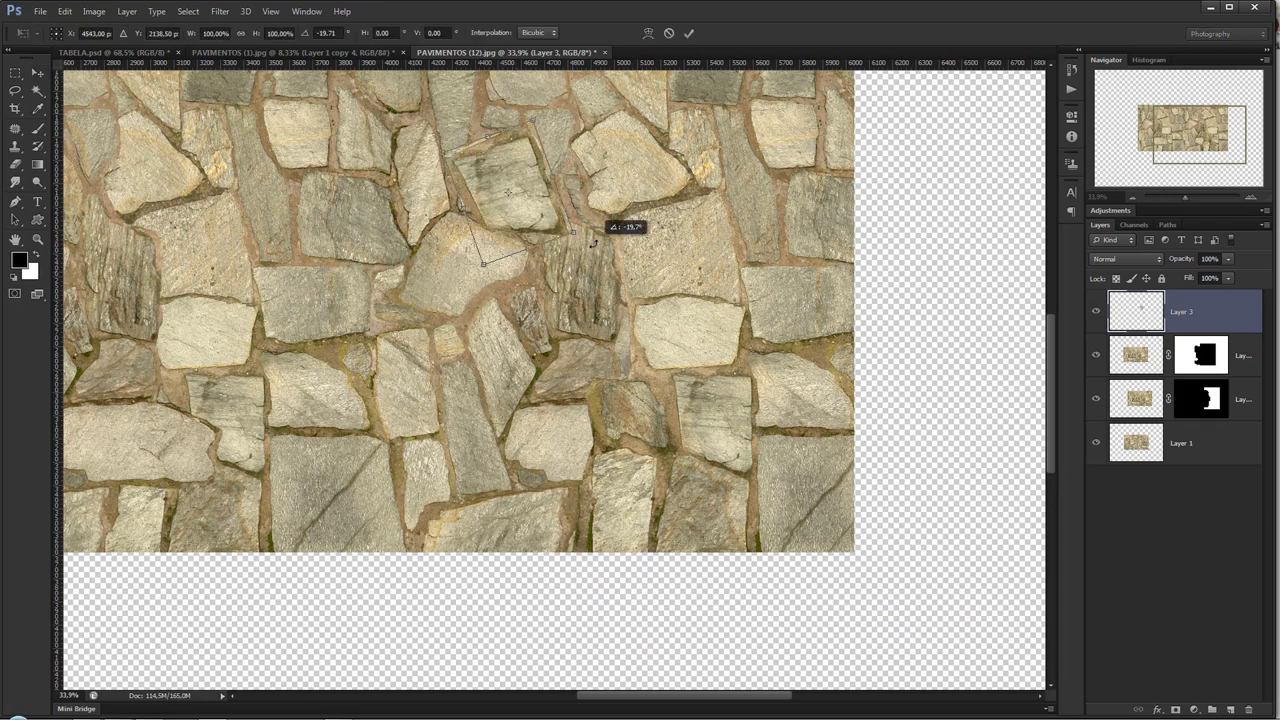
{"action": "left_click_drag", "start_coordinate": [517, 206], "coordinate": [529, 214]}
{"action": "left_click_drag", "start_coordinate": [623, 234], "coordinate": [425, 222]}
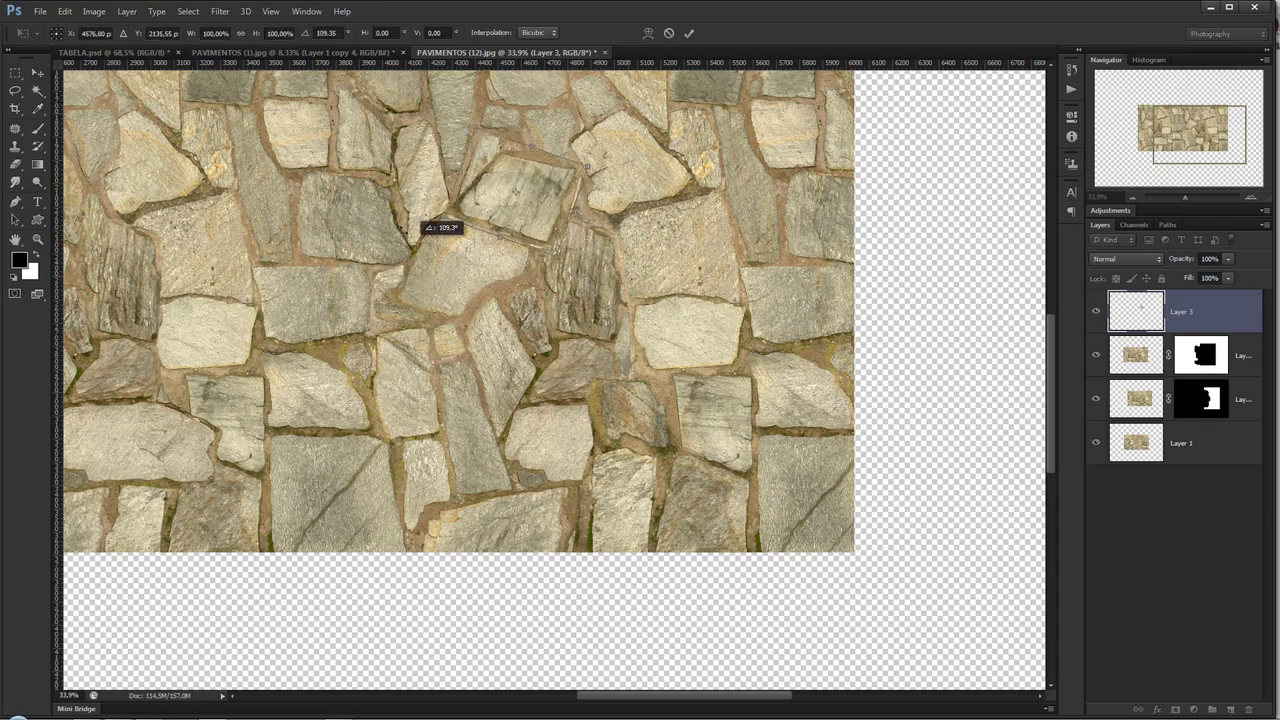
{"action": "left_click_drag", "start_coordinate": [529, 220], "coordinate": [514, 206]}
{"action": "right_click", "coordinate": [519, 209]}
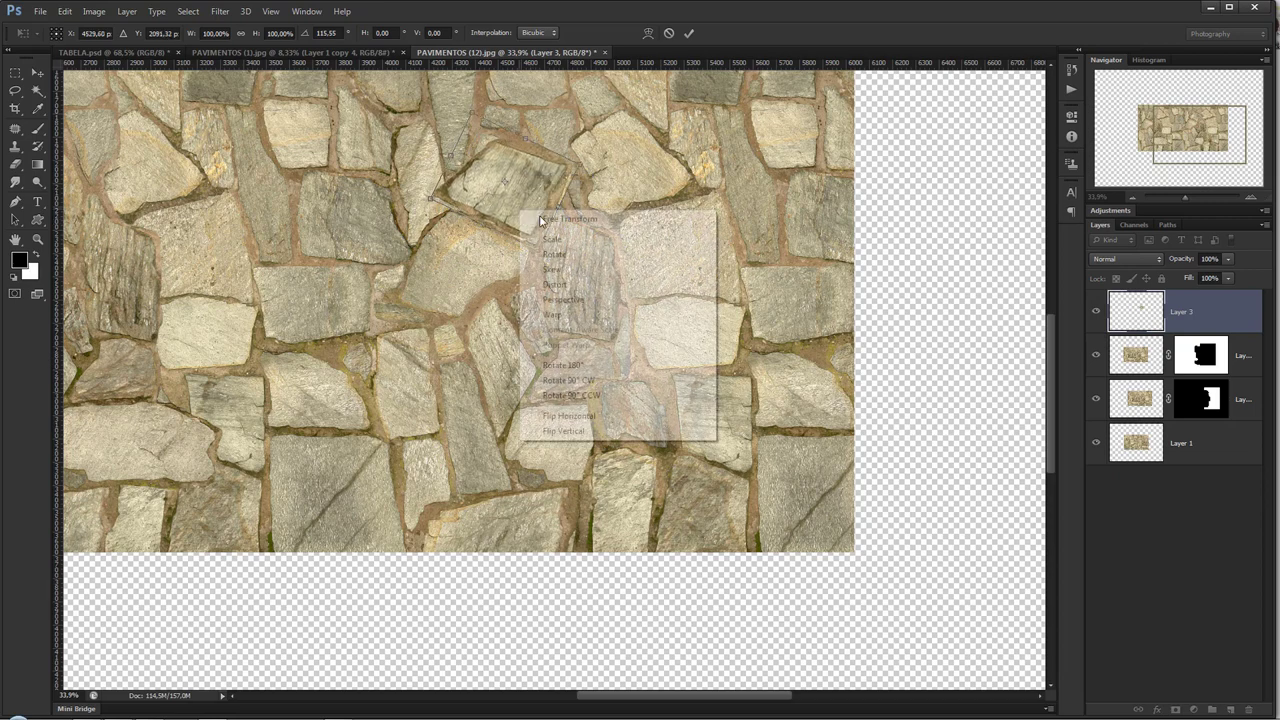
{"action": "left_click", "coordinate": [565, 430]}
- Fine-tune the flipped patch's angle and position over a repeating upper stone, then commit
{"action": "left_click_drag", "start_coordinate": [563, 211], "coordinate": [510, 113]}
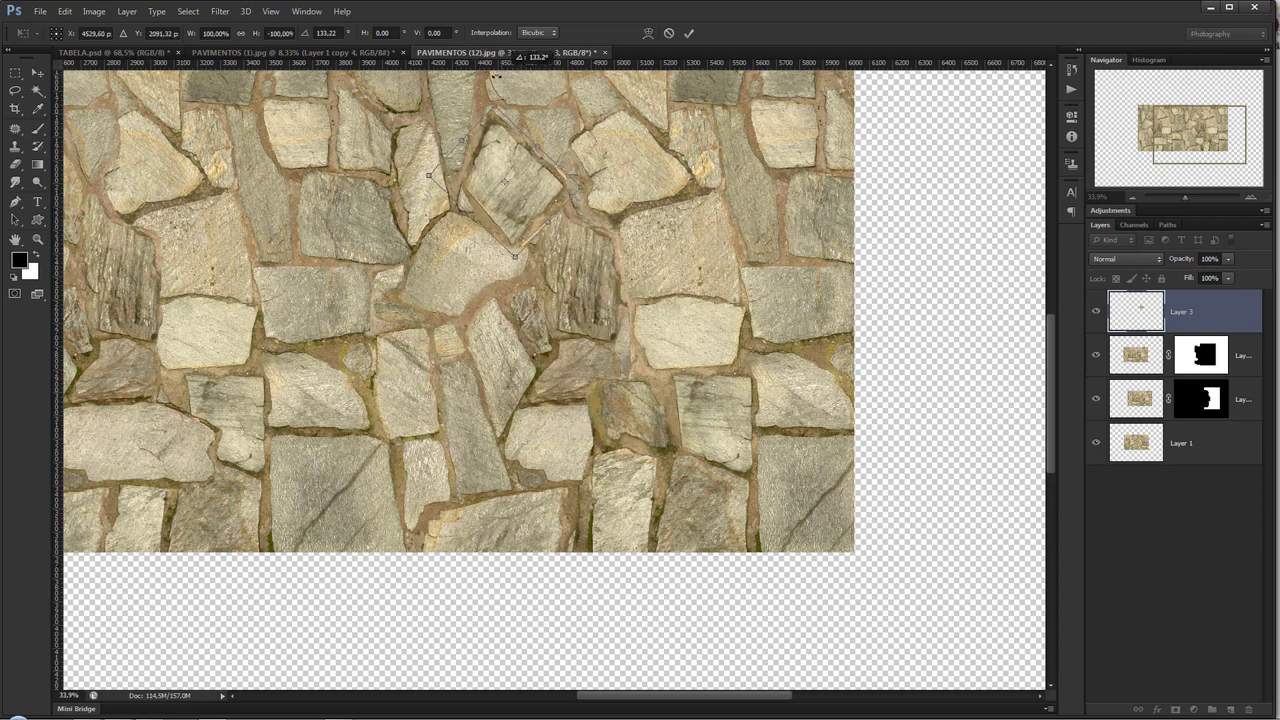
{"action": "left_click_drag", "start_coordinate": [505, 191], "coordinate": [521, 206]}
{"action": "left_click_drag", "start_coordinate": [600, 235], "coordinate": [640, 185]}
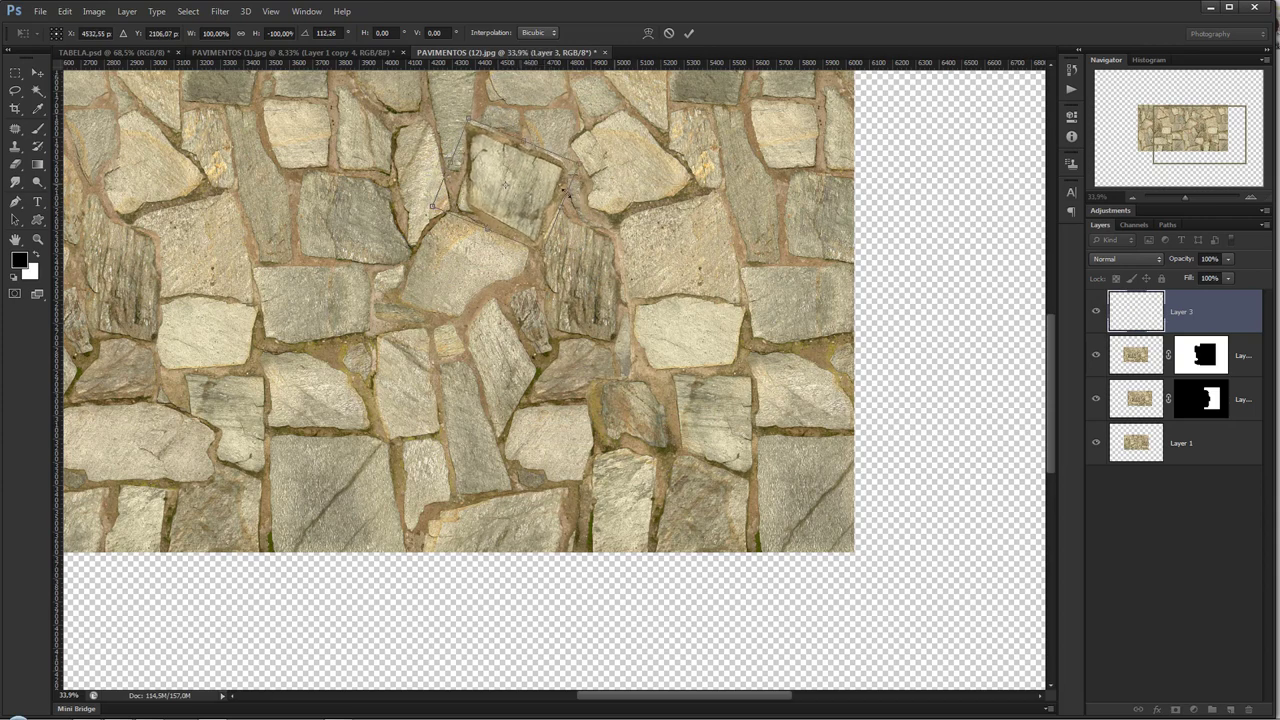
{"action": "left_click_drag", "start_coordinate": [566, 208], "coordinate": [523, 193]}
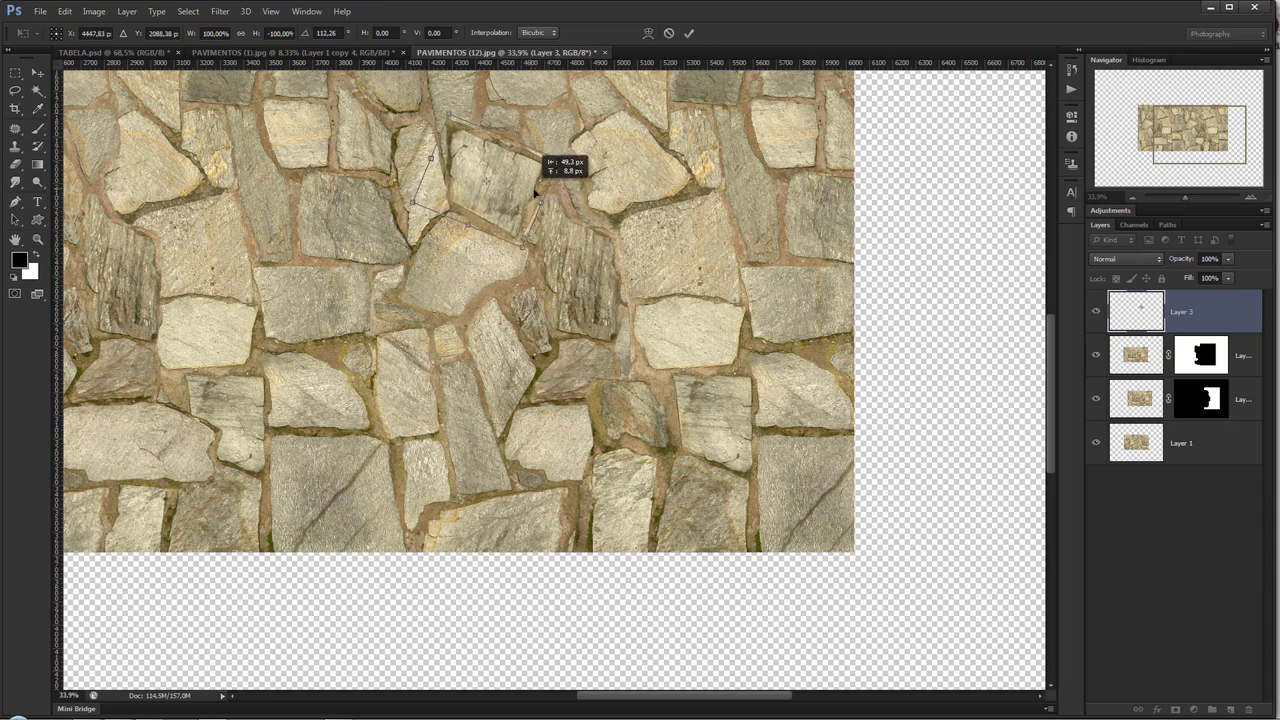
{"action": "left_click_drag", "start_coordinate": [600, 192], "coordinate": [605, 181]}
{"action": "key", "text": "Return"}
- Zoom in on the rotated stone and lasso around it, comparing with Layer 3 hidden
{"action": "key", "text": "z"}
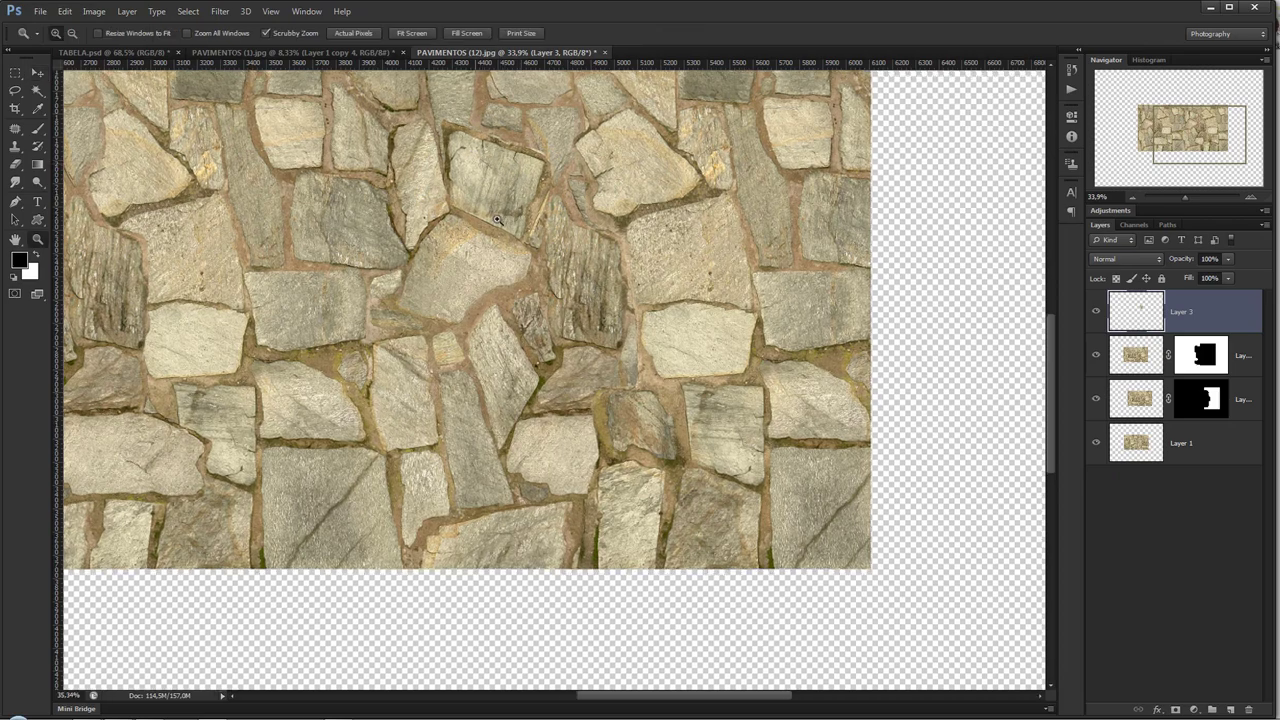
{"action": "mouse_move", "coordinate": [509, 163]}
{"action": "left_mouse_down"}
{"action": "mouse_move", "coordinate": [553, 342]}
{"action": "mouse_move", "coordinate": [537, 287]}
{"action": "mouse_move", "coordinate": [561, 285]}
{"action": "left_mouse_up"}
{"action": "scroll", "coordinate": [1040, 340], "scroll_direction": "up", "scroll_amount": 3}
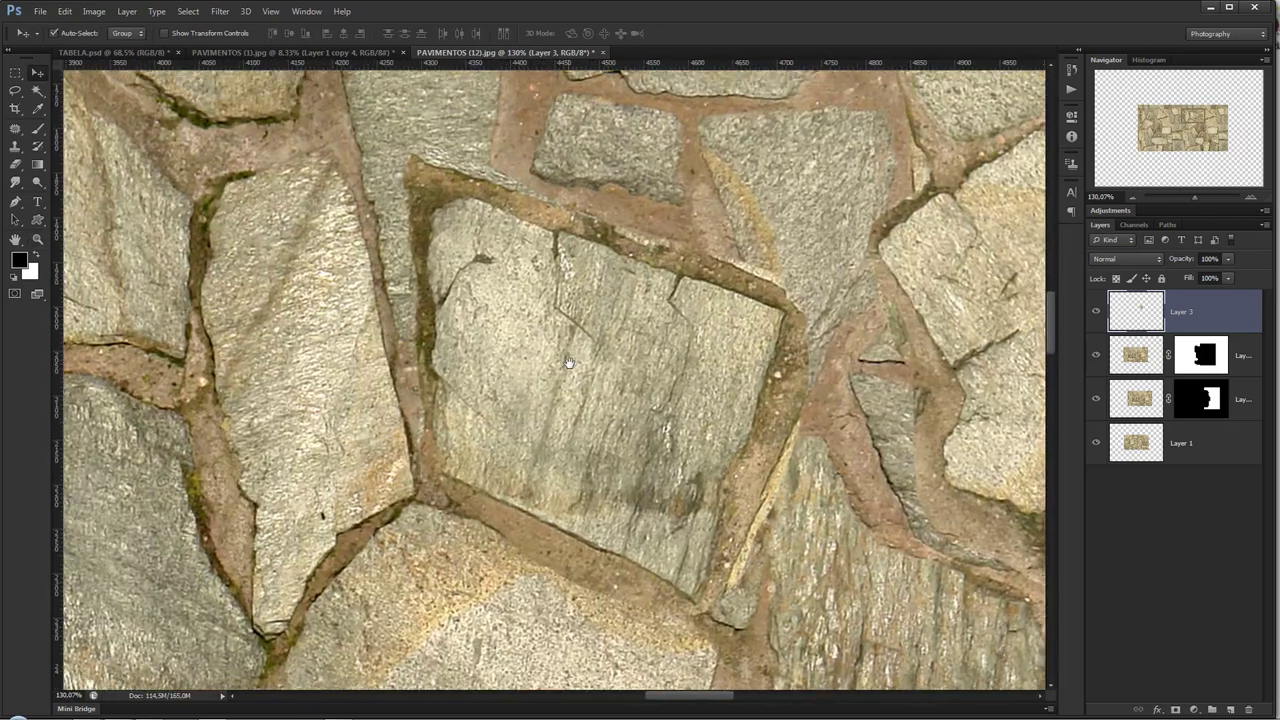
{"action": "left_click", "coordinate": [1099, 313]}
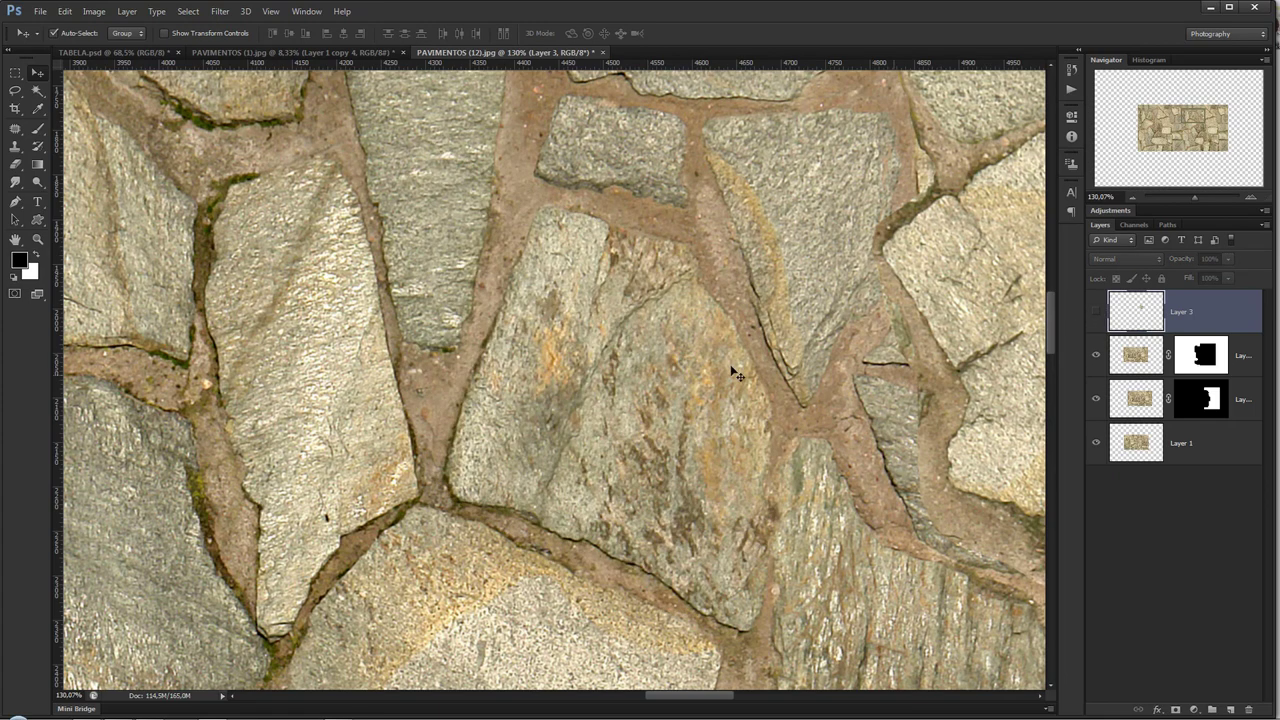
{"action": "key", "text": "l"}
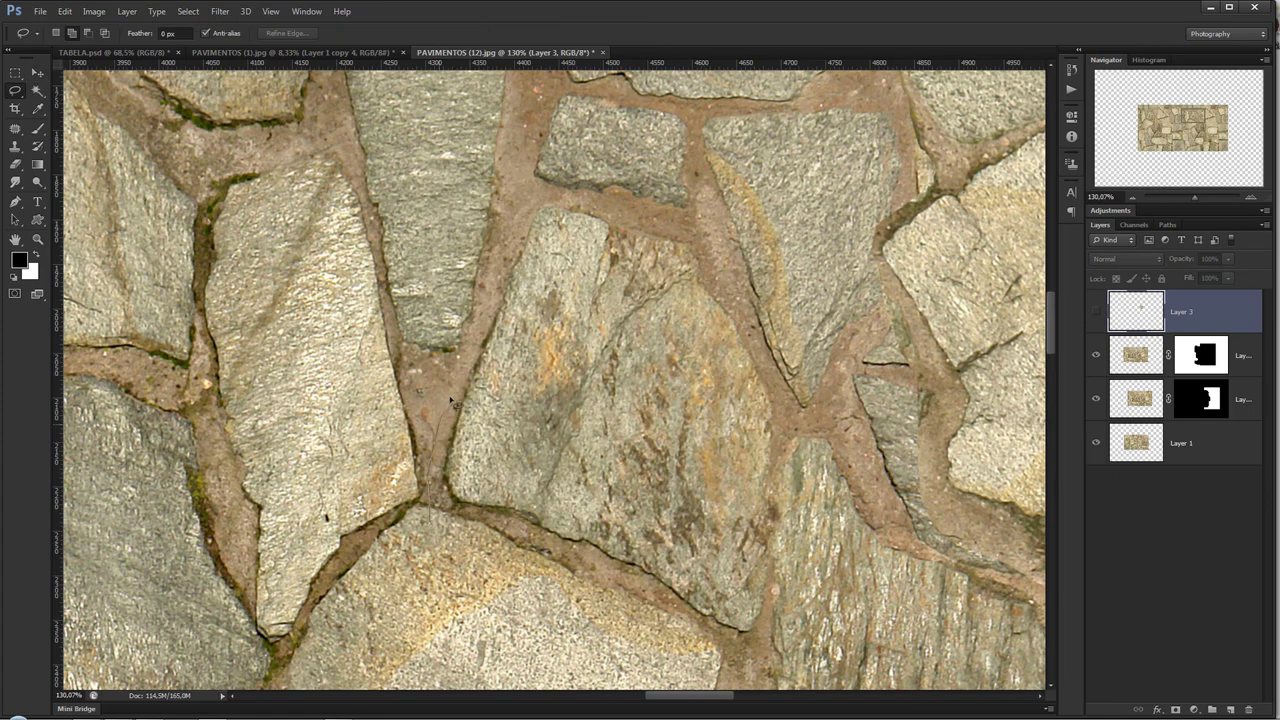
{"action": "left_click_drag", "start_coordinate": [487, 302], "coordinate": [300, 480]}
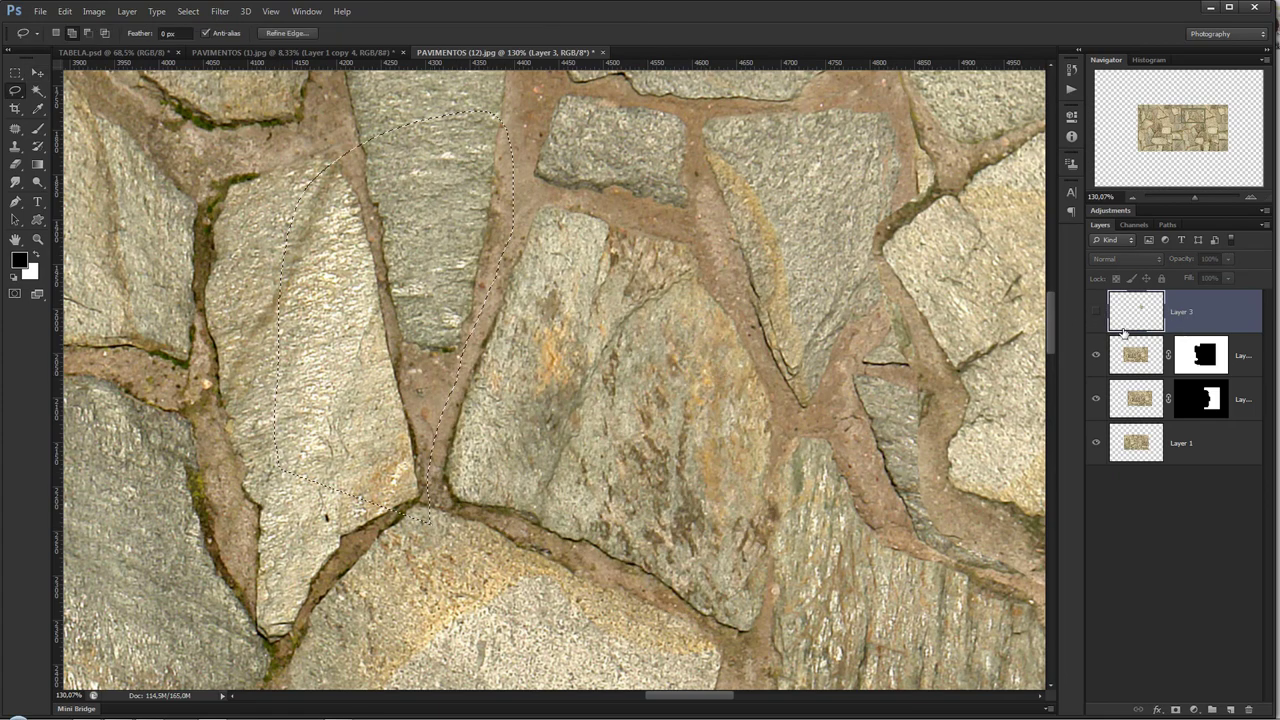
{"action": "left_click", "coordinate": [1097, 312]}
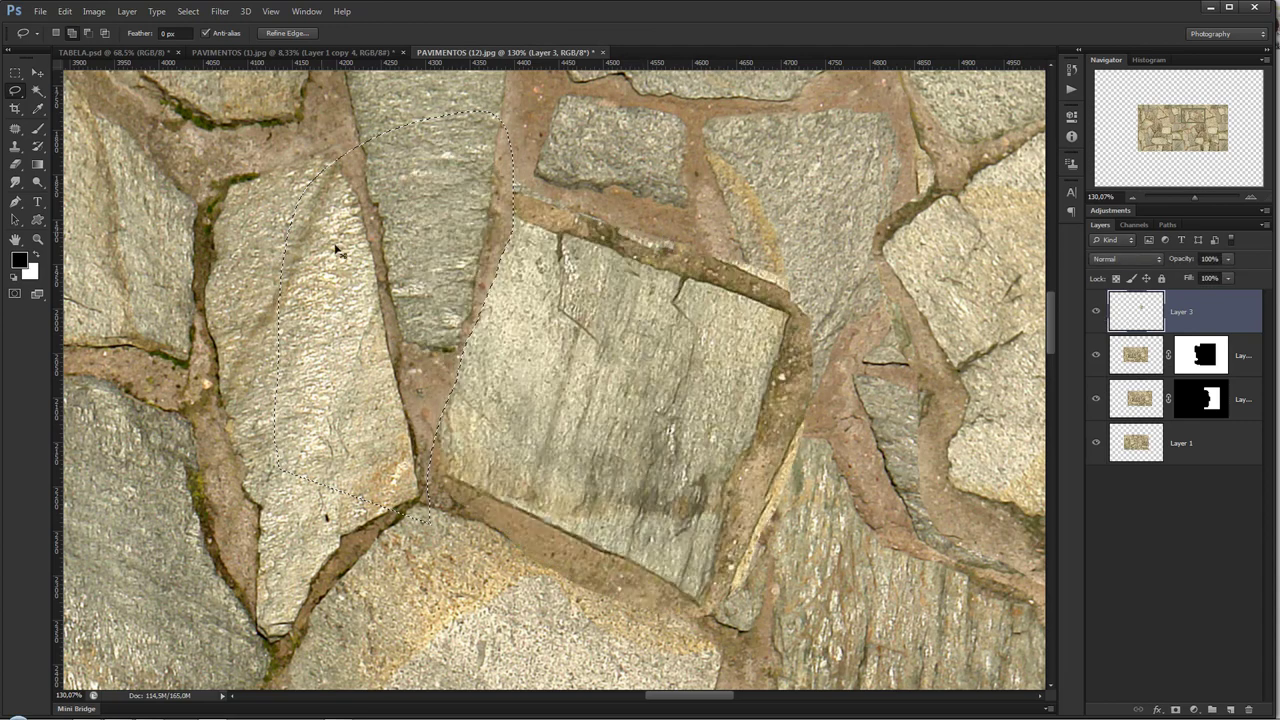
- Feather the selection and nudge the stone patch up a few pixels
{"action": "key", "text": "ctrl+d"}
{"action": "key", "text": "ctrl+shift+d"}
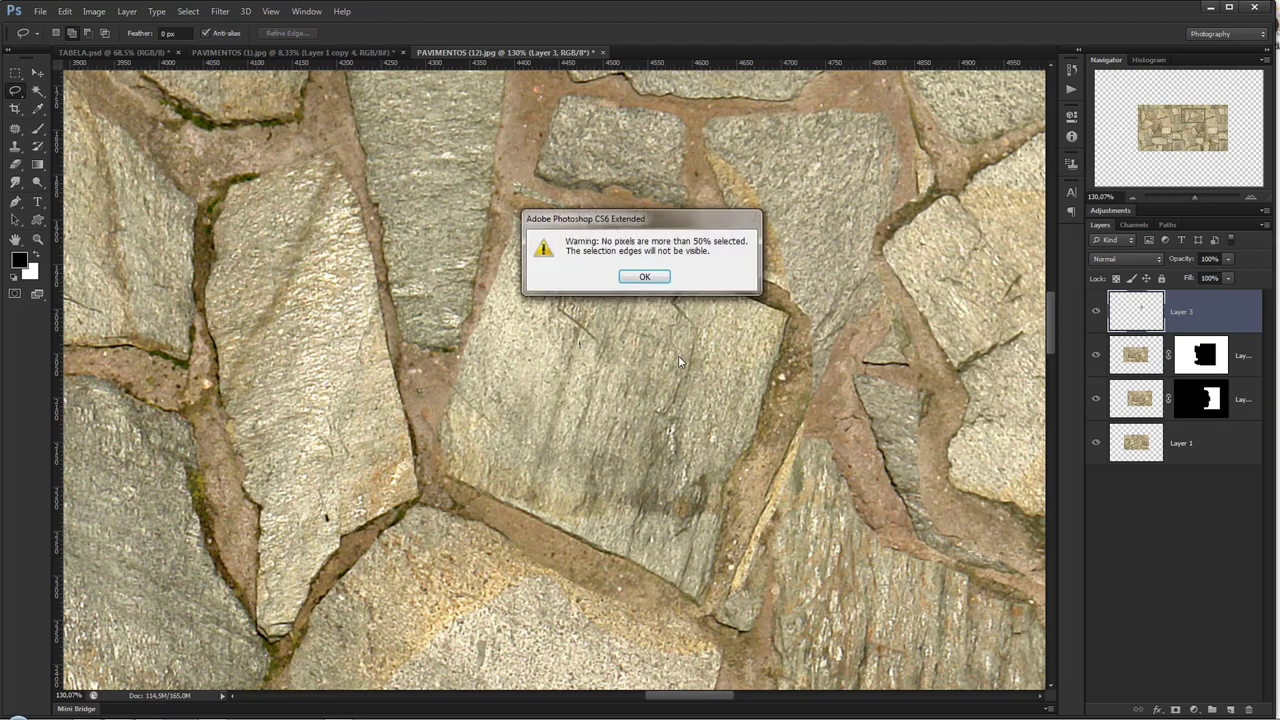
{"action": "left_click", "coordinate": [644, 277]}
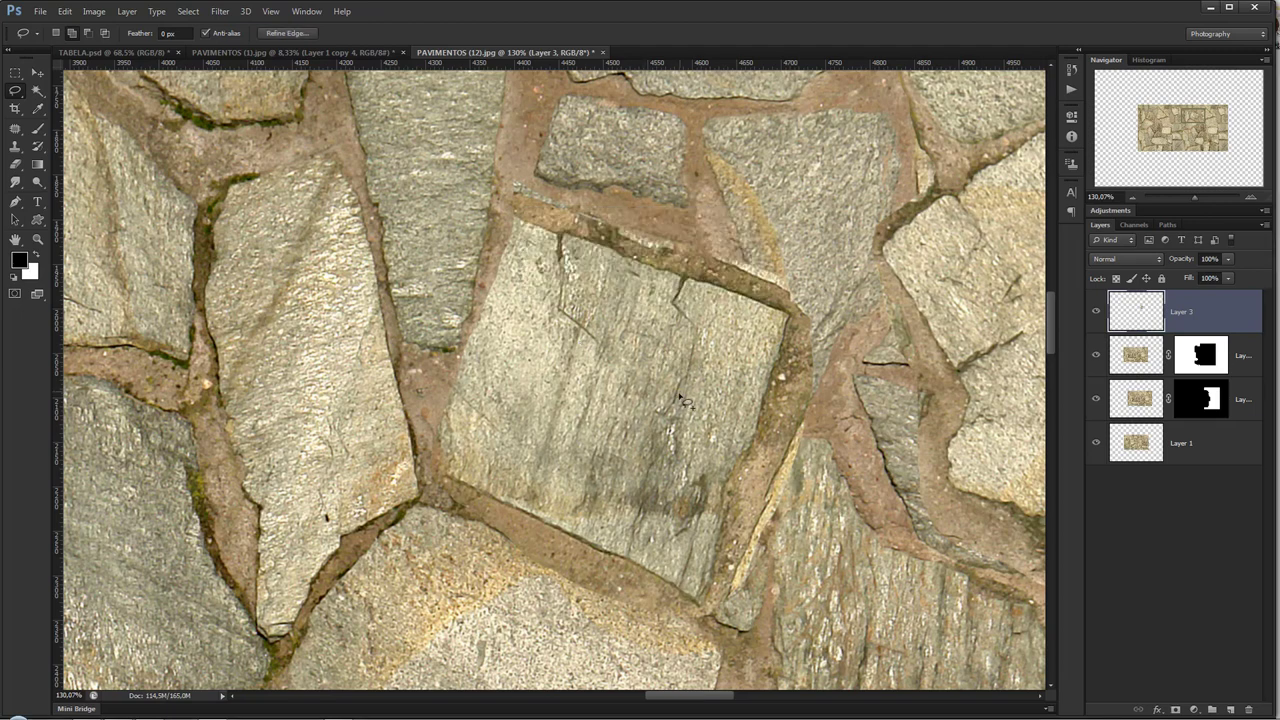
{"action": "key", "text": "v"}
{"action": "left_click_drag", "start_coordinate": [686, 422], "coordinate": [686, 414]}
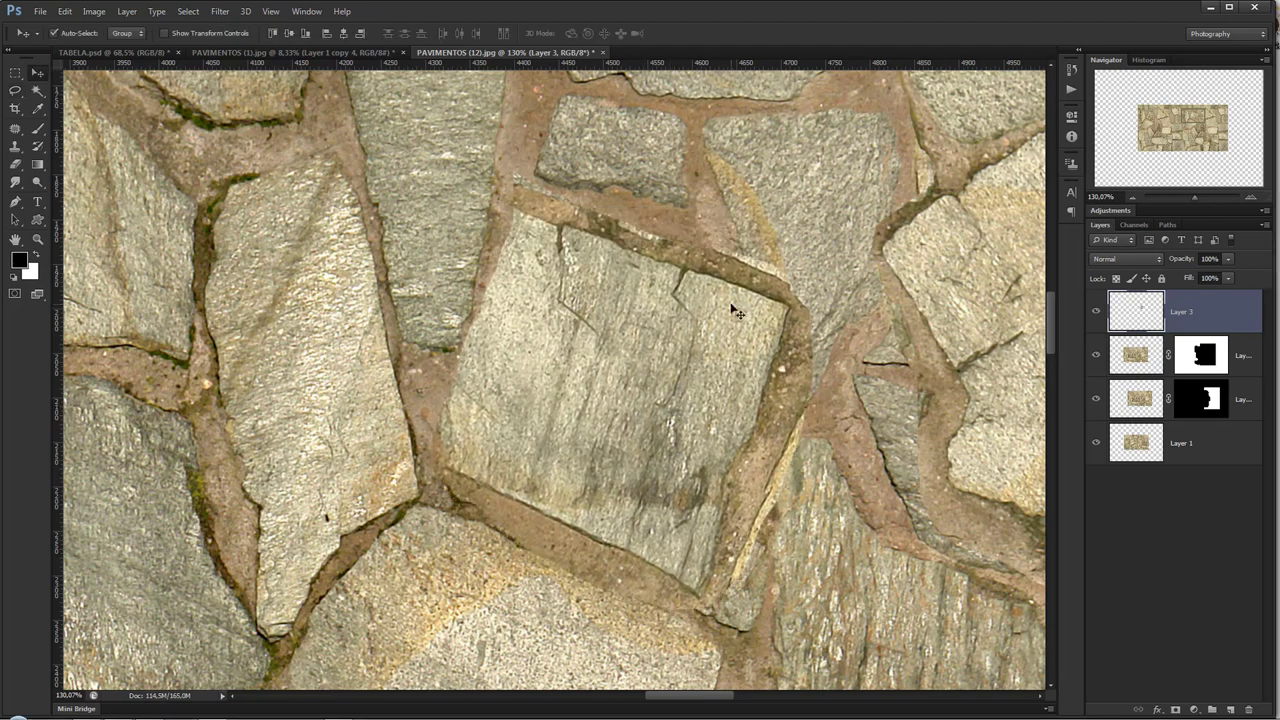
- Lasso the grout above the patch and around the right-hand stone
{"action": "key", "text": "l"}
{"action": "left_click_drag", "start_coordinate": [703, 191], "coordinate": [505, 170]}
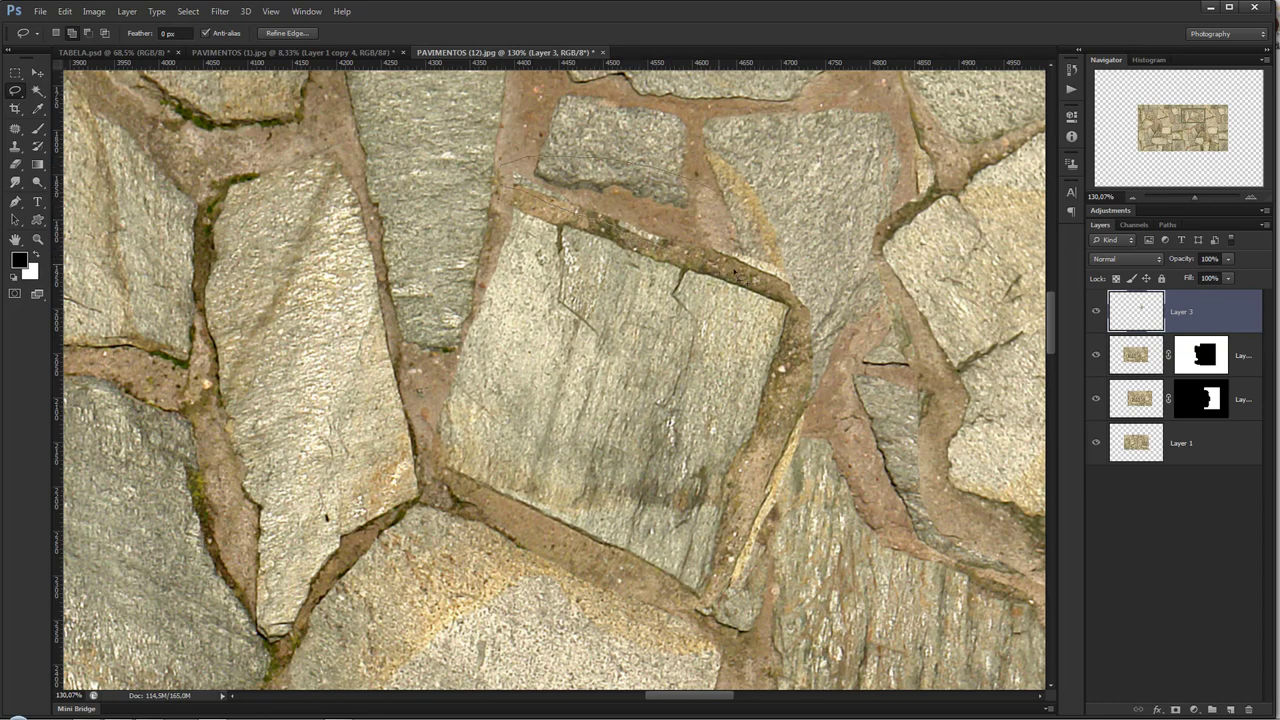
{"action": "mouse_move", "coordinate": [795, 300]}
{"action": "left_mouse_down"}
{"action": "mouse_move", "coordinate": [865, 258]}
{"action": "mouse_move", "coordinate": [739, 228]}
{"action": "left_mouse_up"}
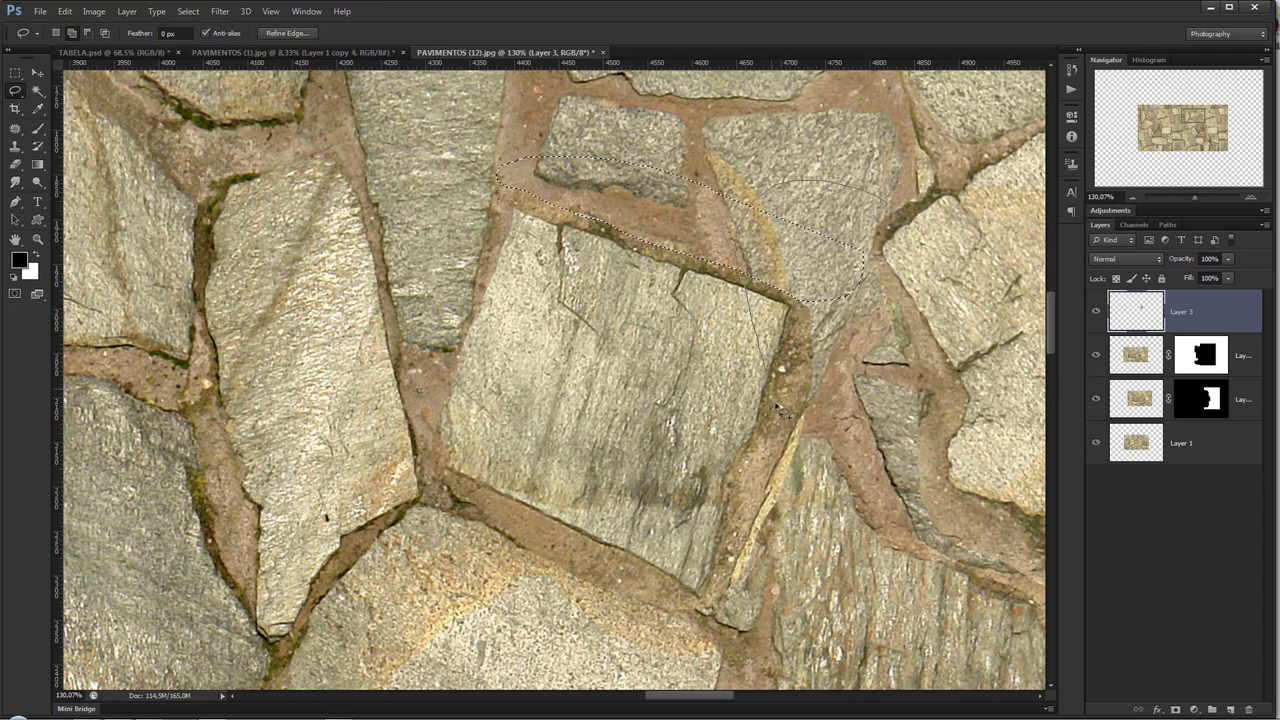
{"action": "left_click_drag", "start_coordinate": [755, 296], "coordinate": [945, 440]}
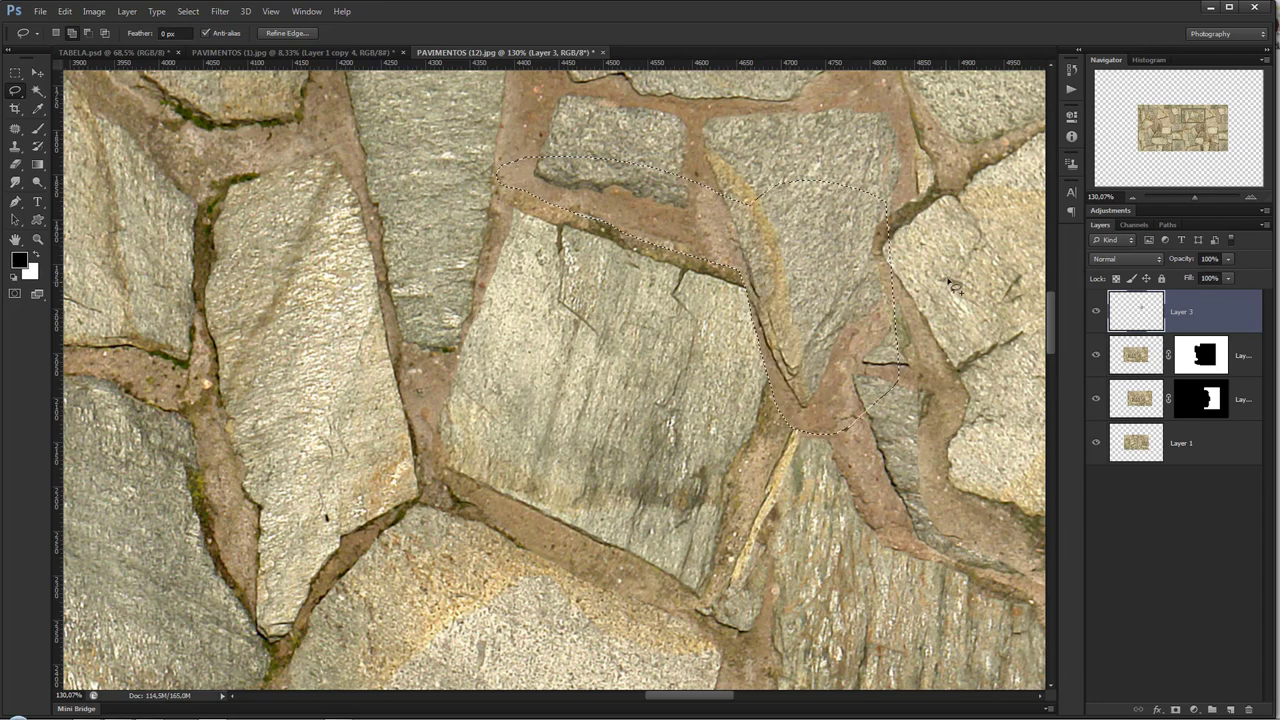
{"action": "left_click_drag", "start_coordinate": [960, 285], "coordinate": [740, 224]}
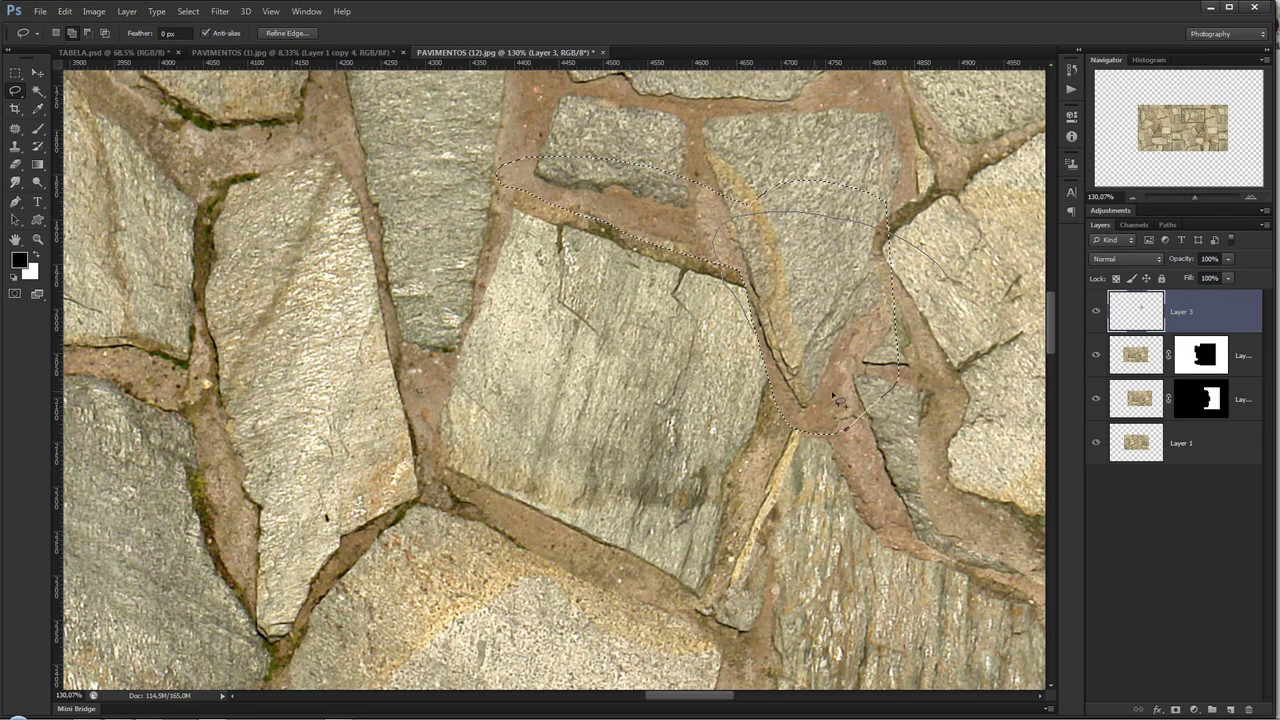
- Fit the document in view and Alt-drag the stone patch to create Layer 3 copy
{"action": "key", "text": "z"}
{"action": "left_click_drag", "start_coordinate": [800, 298], "coordinate": [727, 298]}
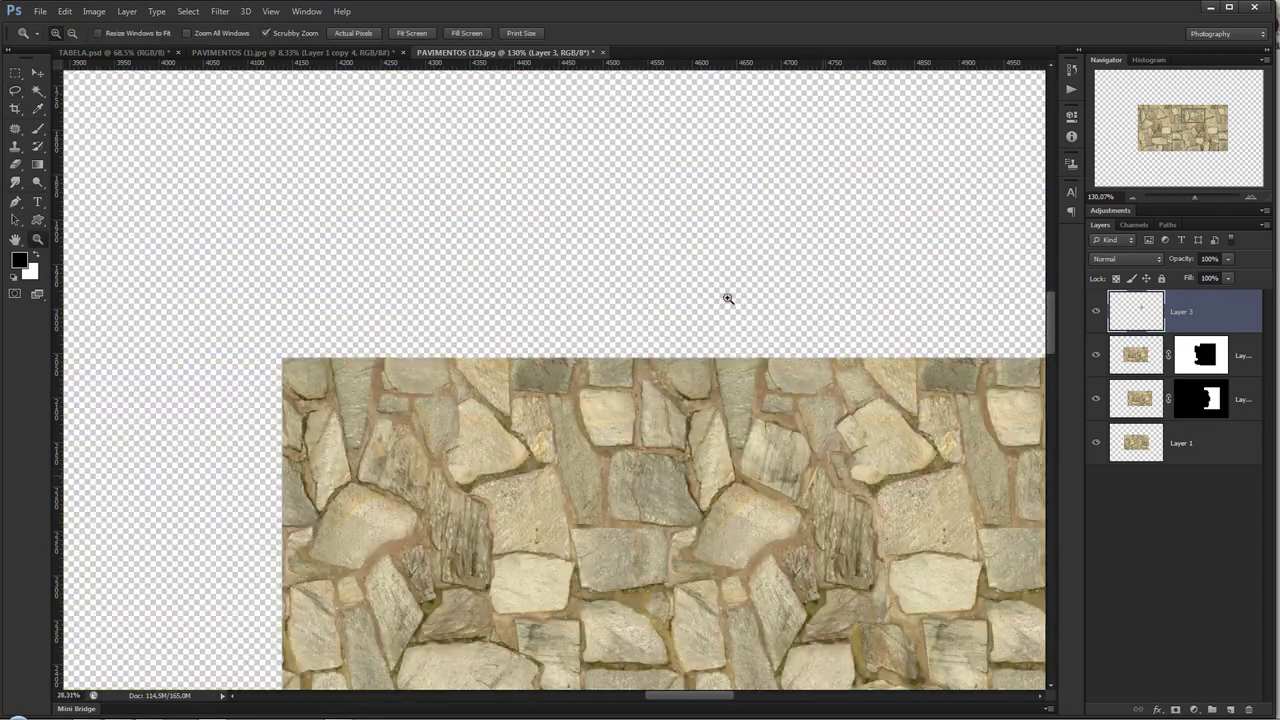
{"action": "key", "text": "ctrl+0"}
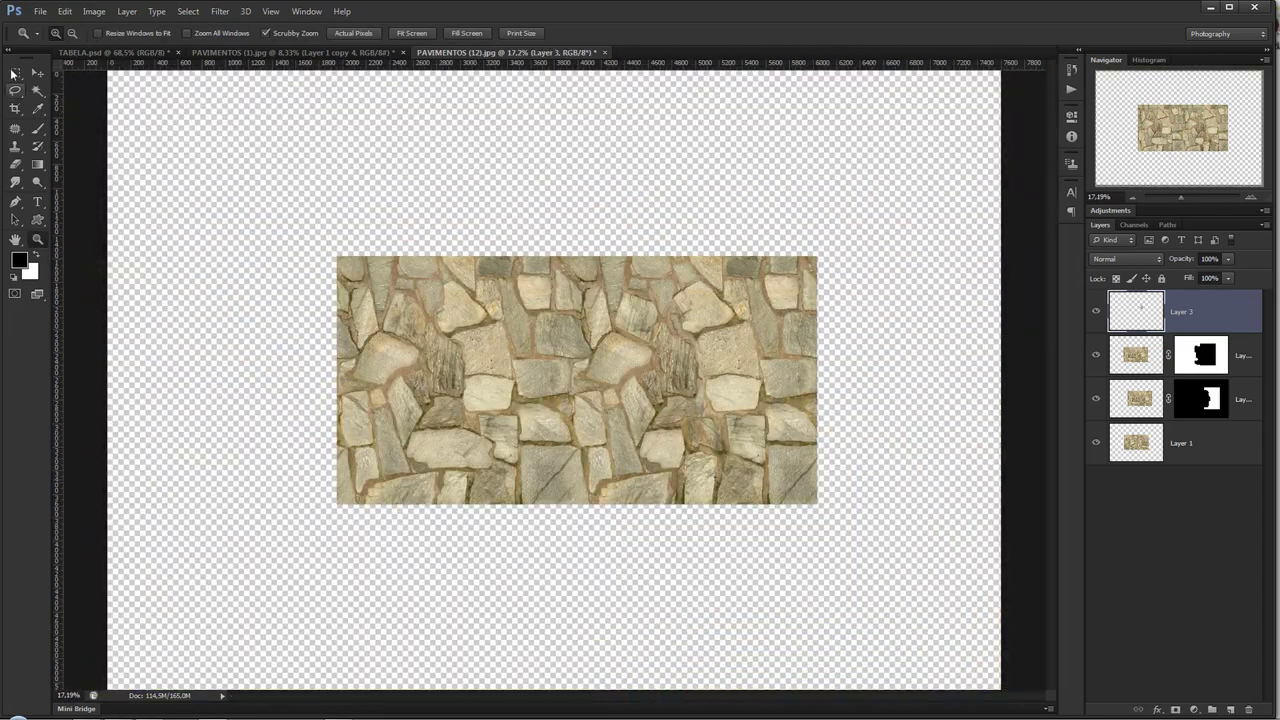
{"action": "left_click", "coordinate": [38, 73]}
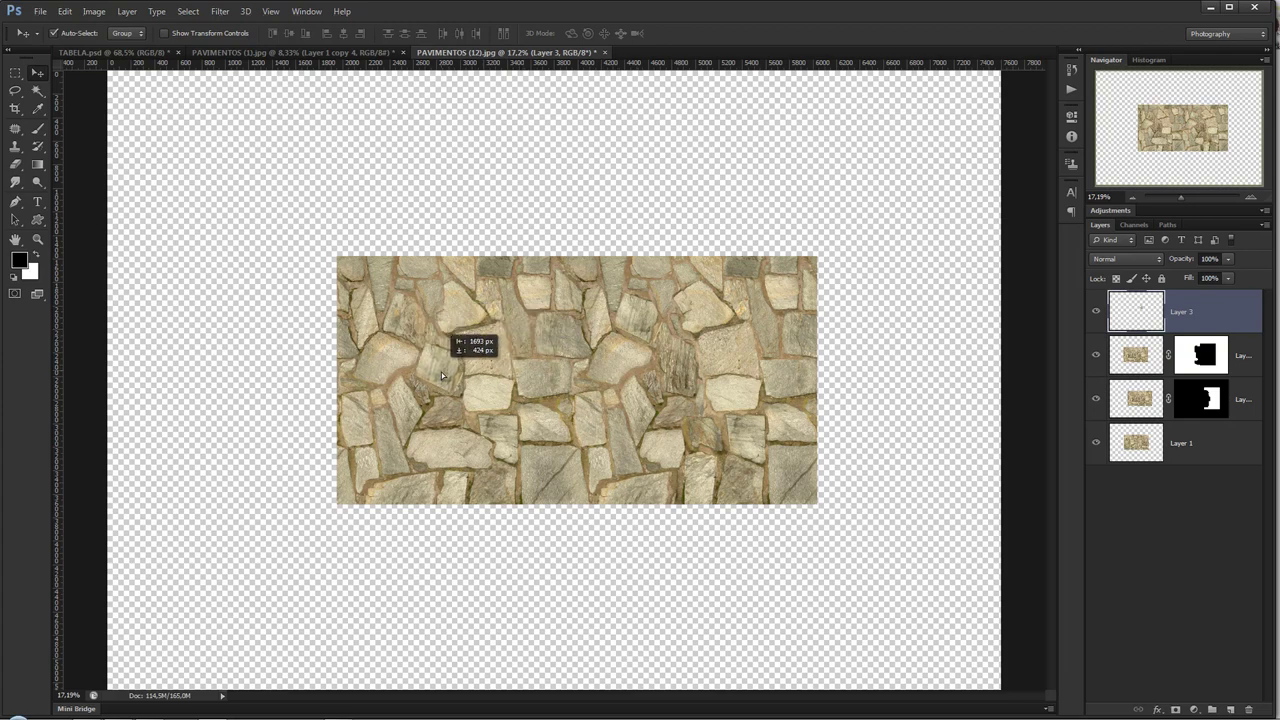
{"action": "mouse_move", "coordinate": [473, 332]}
{"action": "left_mouse_down"}
{"action": "mouse_move", "coordinate": [451, 374]}
{"action": "mouse_move", "coordinate": [504, 466]}
{"action": "mouse_move", "coordinate": [569, 403]}
{"action": "left_mouse_up"}
{"action": "key", "text": "z"}
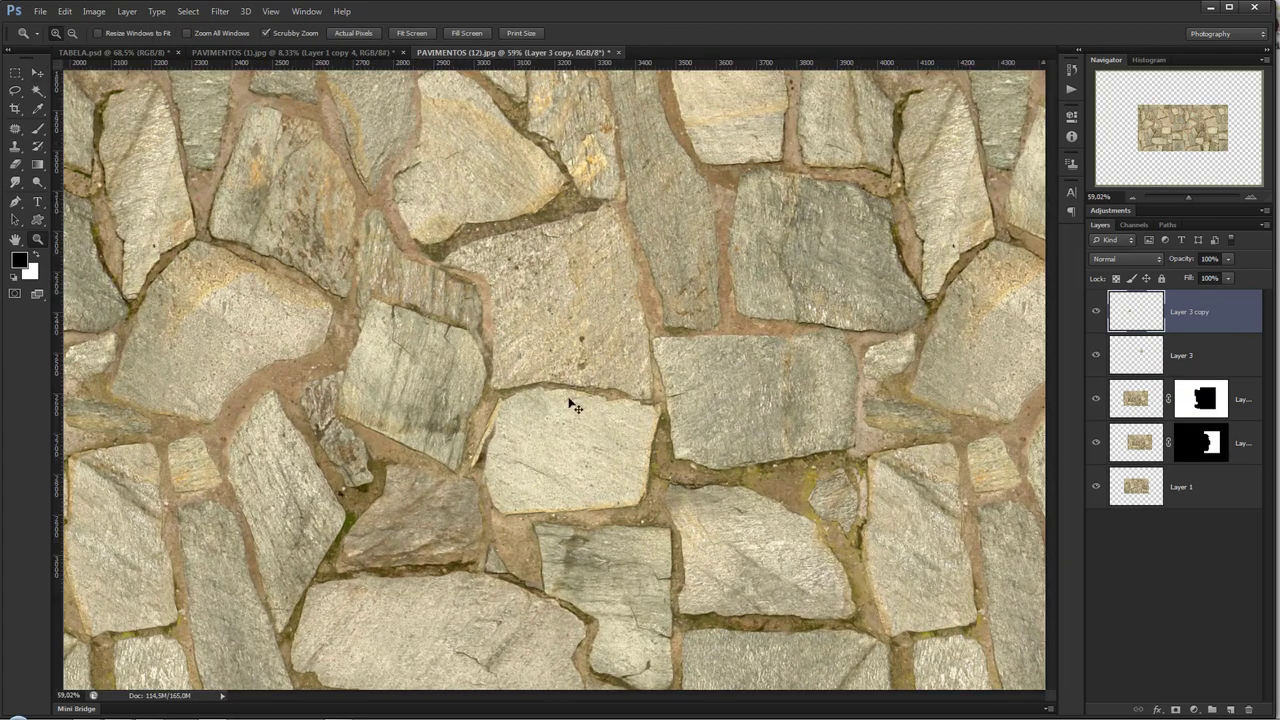
- Rotate Layer 3 copy to about 168° and scale it to about 84% over a mid-band stone
{"action": "key", "text": "ctrl+t"}
{"action": "left_click_drag", "start_coordinate": [531, 290], "coordinate": [499, 564]}
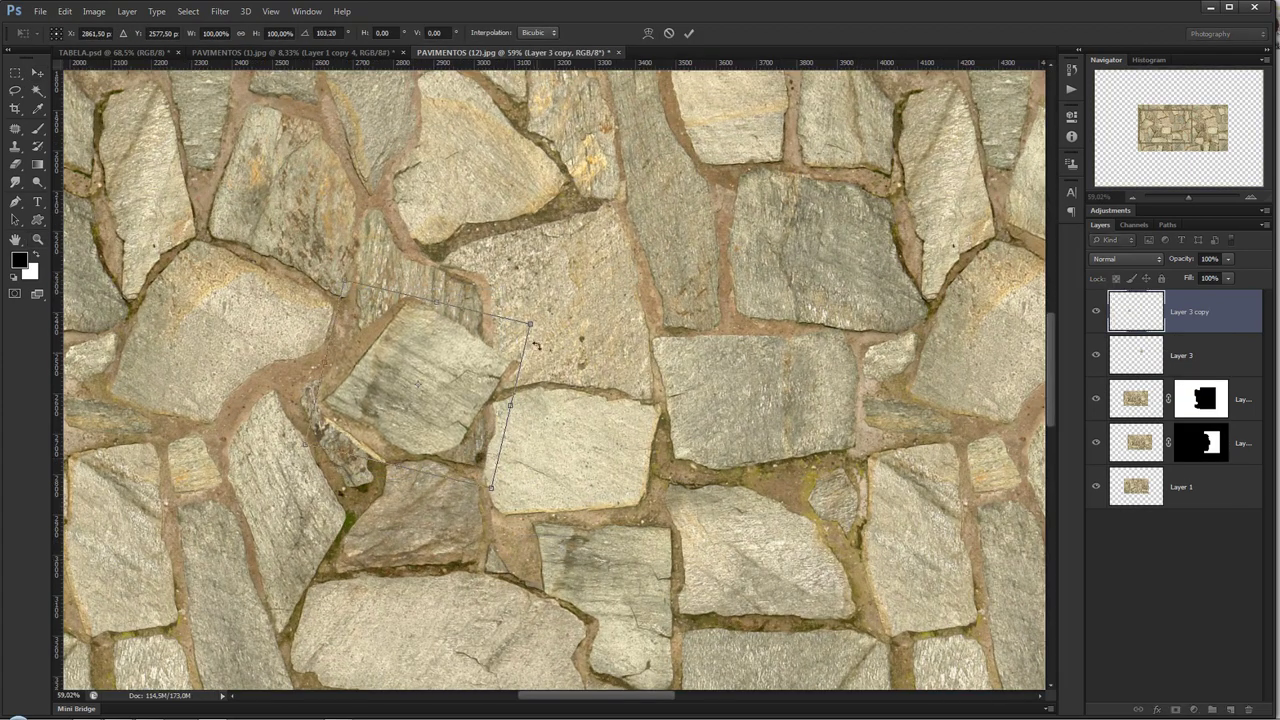
{"action": "left_click_drag", "start_coordinate": [528, 325], "coordinate": [457, 347]}
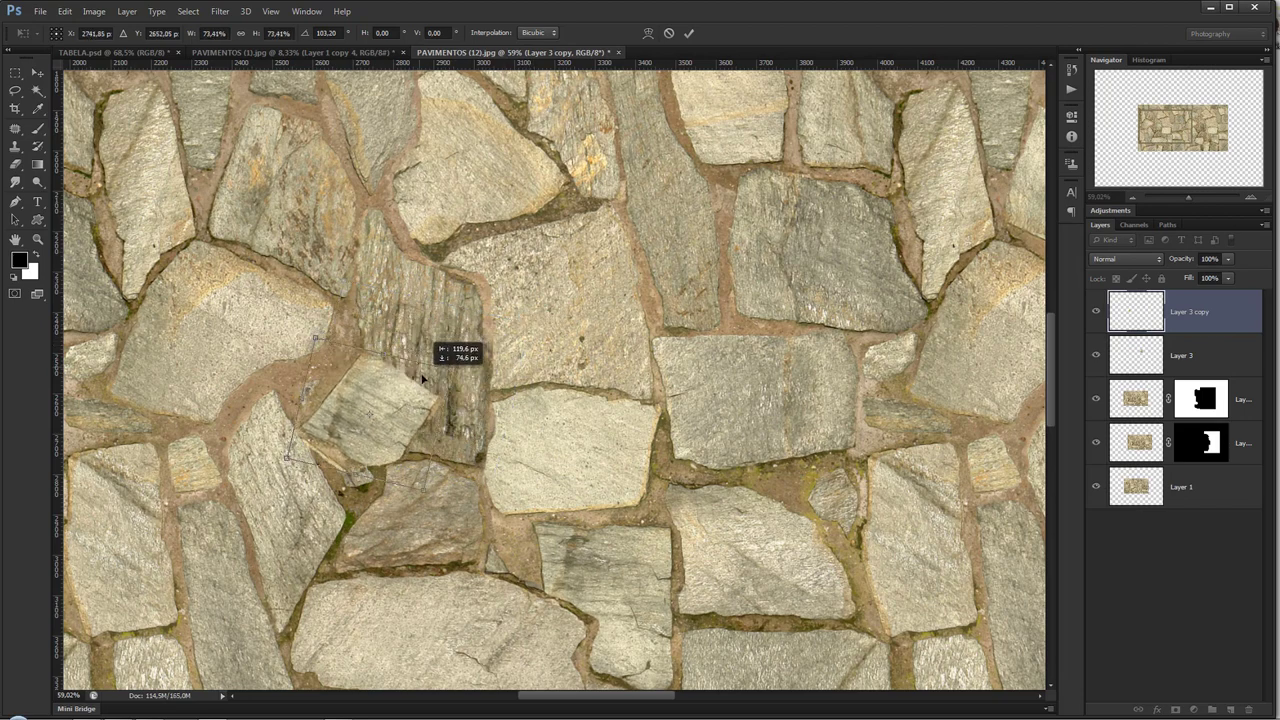
{"action": "left_click_drag", "start_coordinate": [526, 395], "coordinate": [517, 490]}
{"action": "mouse_move", "coordinate": [411, 430]}
{"action": "left_mouse_down"}
{"action": "mouse_move", "coordinate": [491, 409]}
{"action": "mouse_move", "coordinate": [552, 460]}
{"action": "left_mouse_up"}
{"action": "left_click_drag", "start_coordinate": [480, 308], "coordinate": [497, 290]}
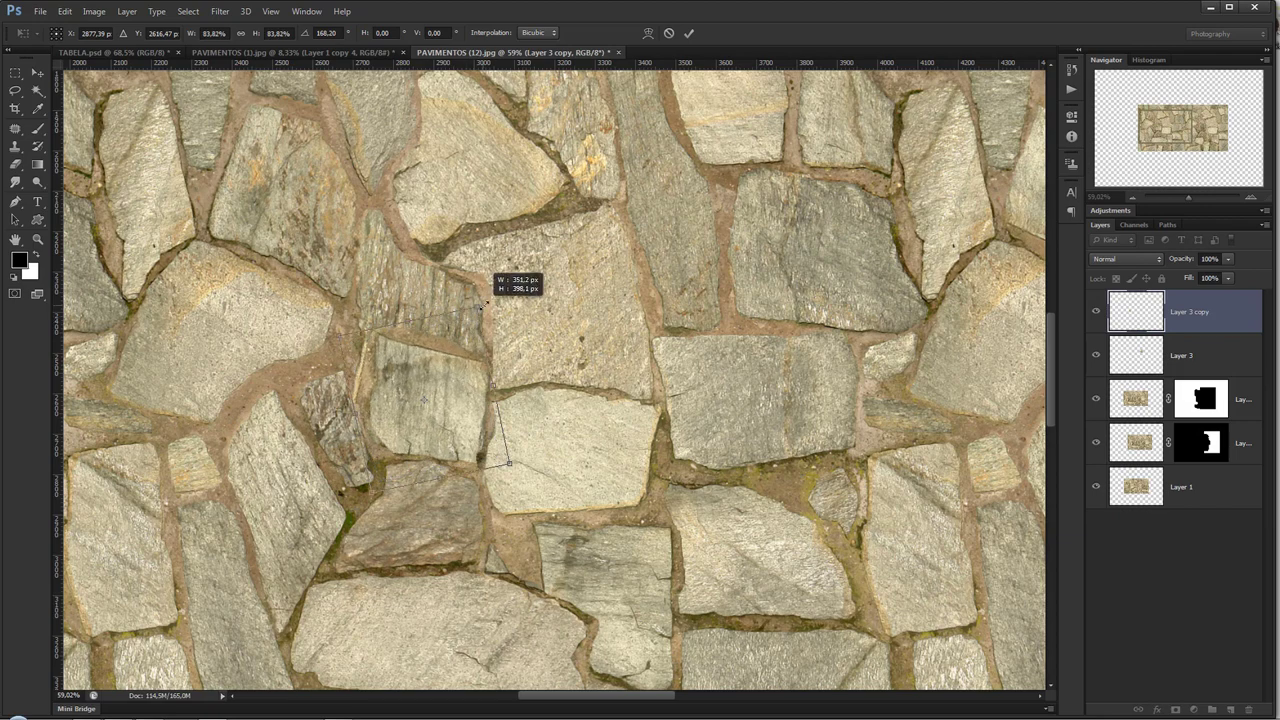
{"action": "left_click_drag", "start_coordinate": [450, 351], "coordinate": [454, 366]}
{"action": "key", "text": "Return"}
- Pan the view to the lower right part of the texture
{"action": "key", "text": "z"}
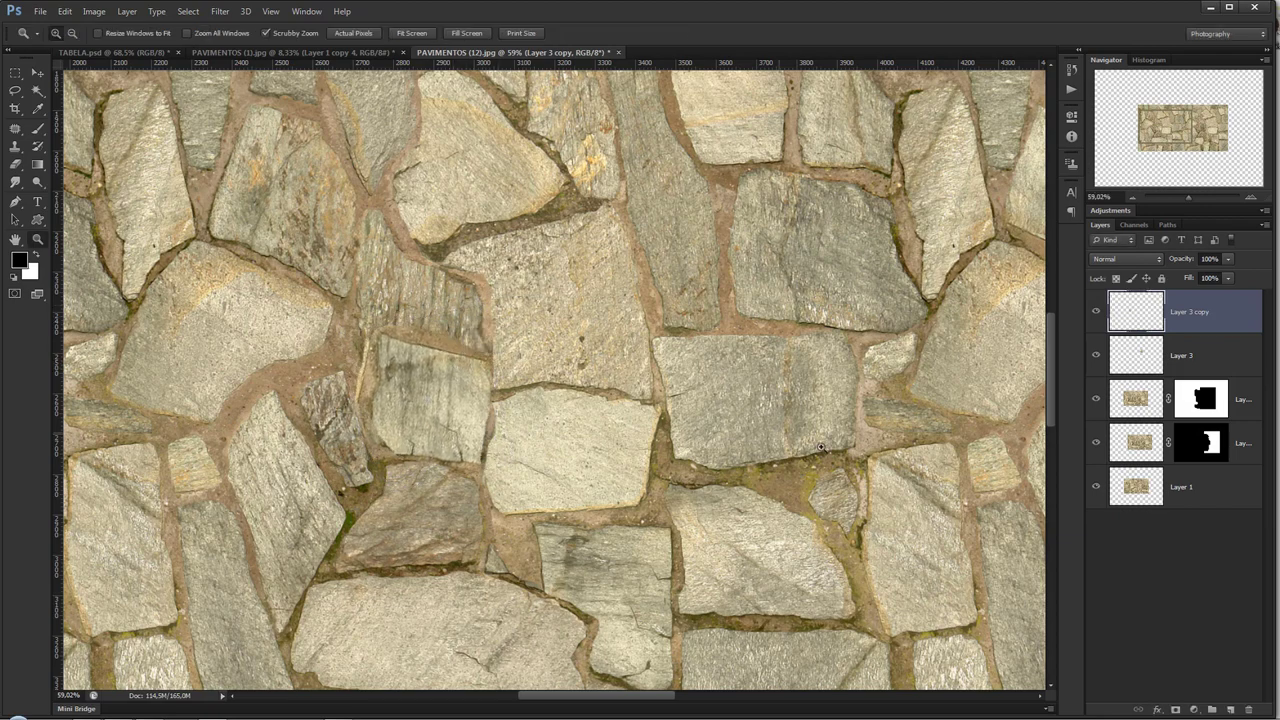
{"action": "left_click_drag", "start_coordinate": [866, 472], "coordinate": [819, 331]}
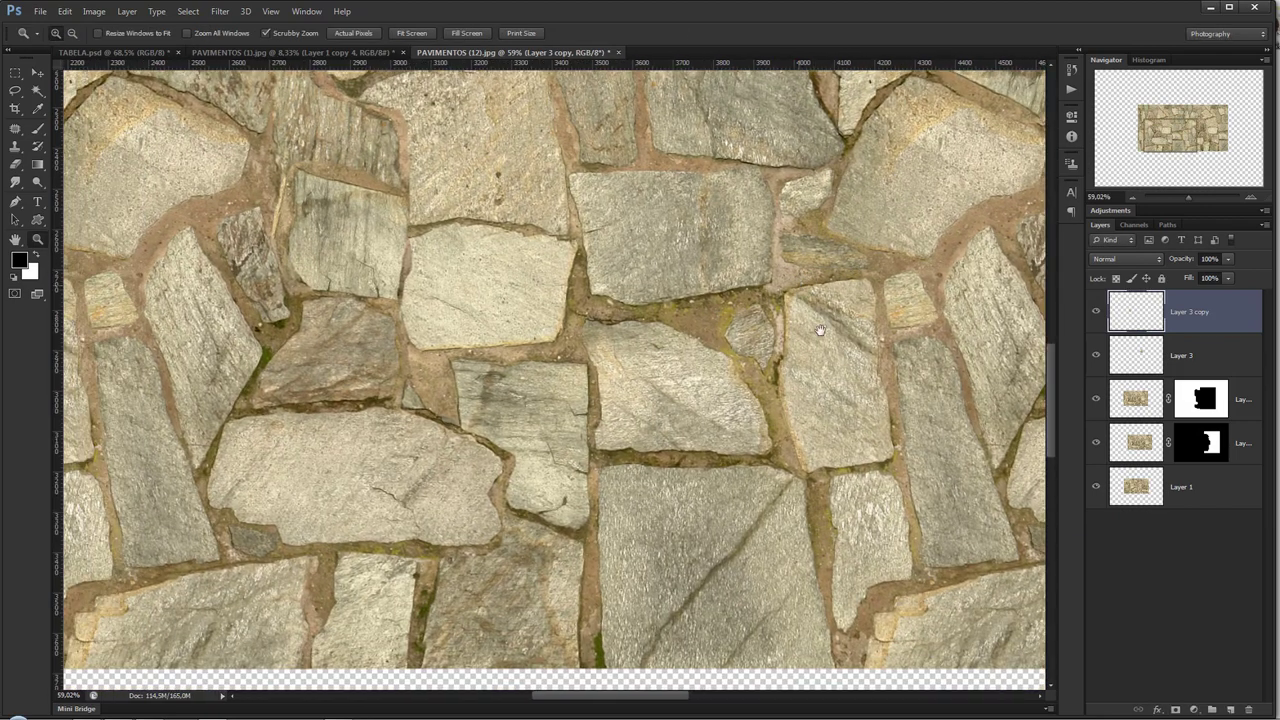
{"action": "left_click_drag", "start_coordinate": [546, 387], "coordinate": [250, 440]}
{"action": "left_click_drag", "start_coordinate": [500, 400], "coordinate": [654, 258]}
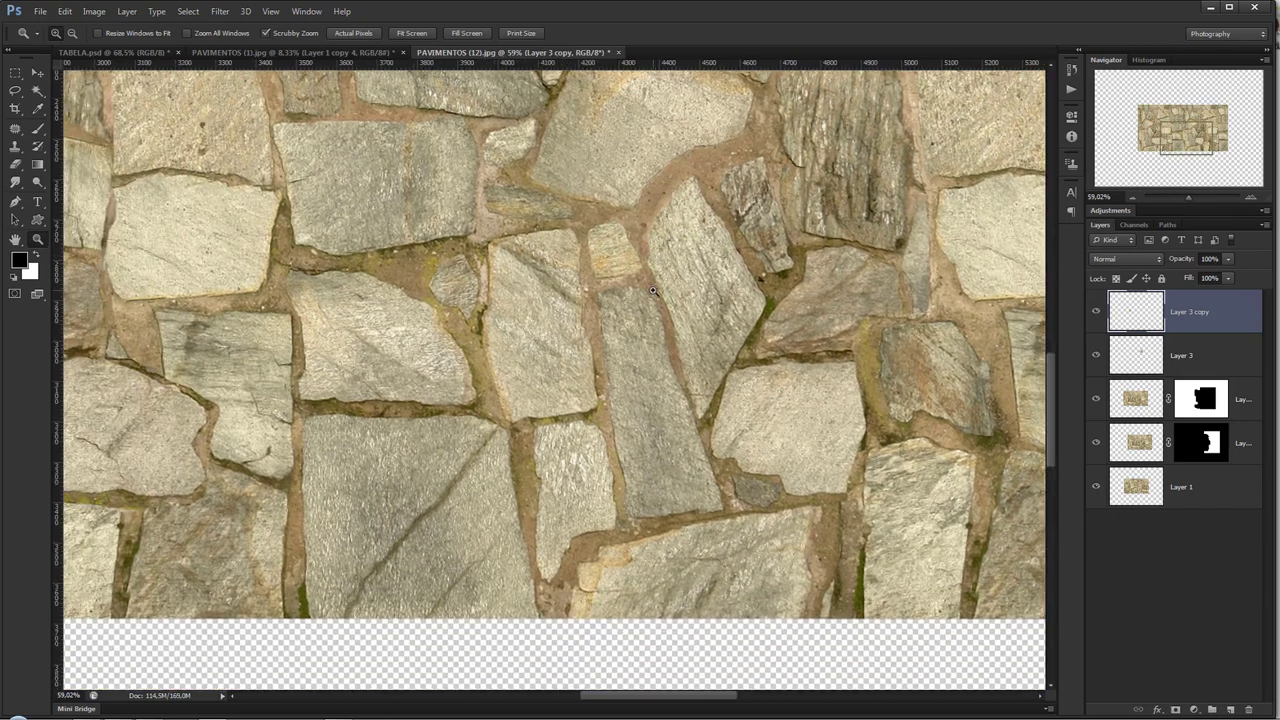
{"action": "key", "text": "l"}
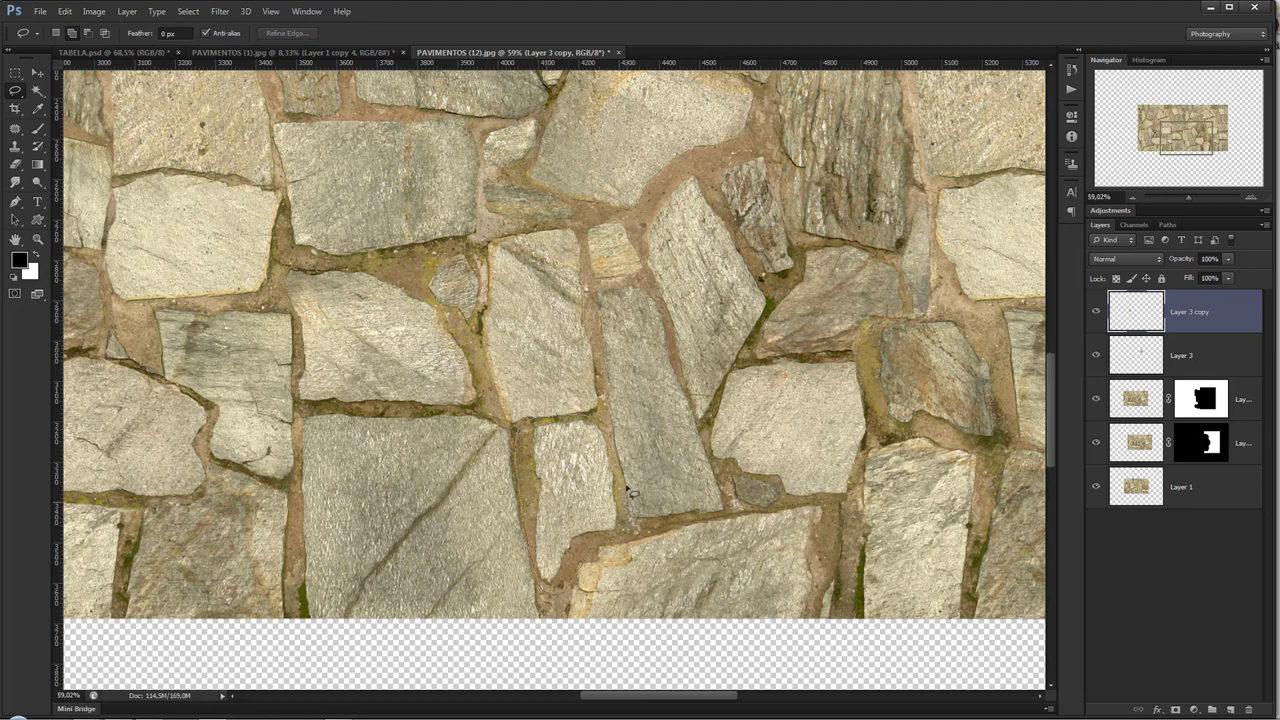
- Copy a single stone onto new Layer 4 and move it over another stone
{"action": "left_click_drag", "start_coordinate": [618, 440], "coordinate": [622, 443]}
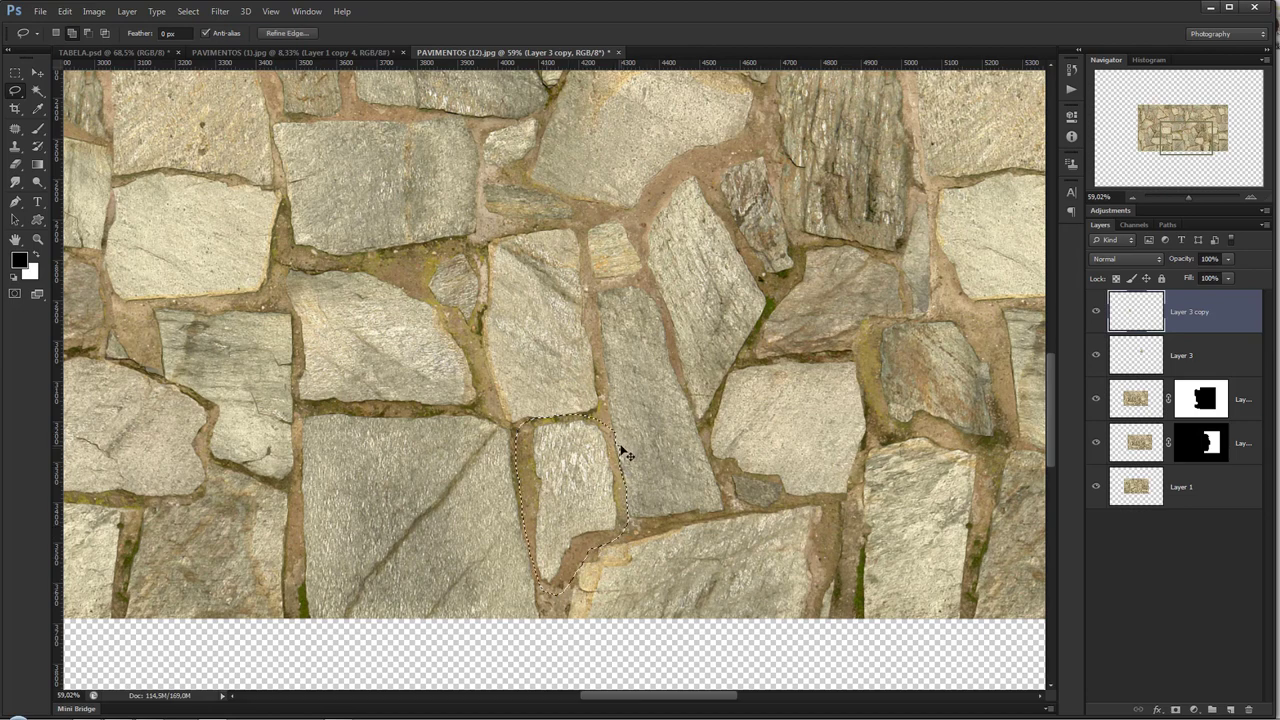
{"action": "key", "text": "ctrl+j"}
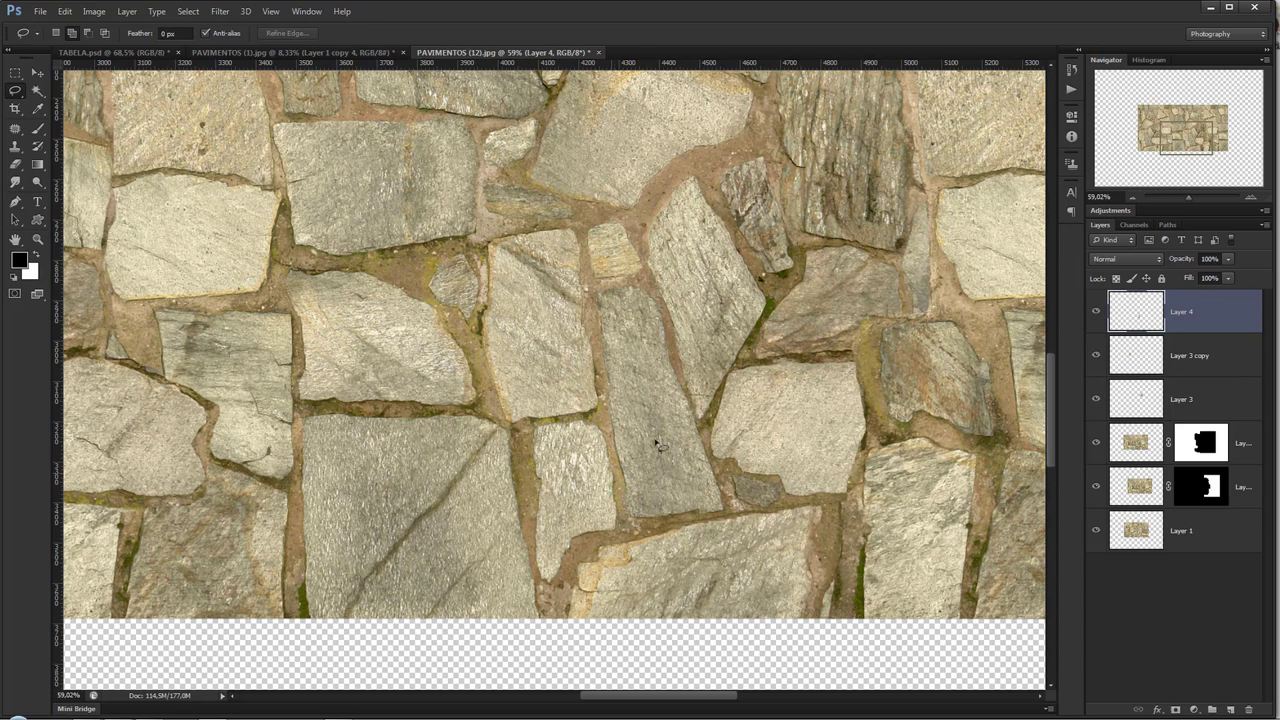
{"action": "key", "text": "v"}
{"action": "mouse_move", "coordinate": [573, 481]}
{"action": "left_mouse_down"}
{"action": "mouse_move", "coordinate": [220, 194]}
{"action": "mouse_move", "coordinate": [734, 477]}
{"action": "mouse_move", "coordinate": [517, 323]}
{"action": "mouse_move", "coordinate": [550, 348]}
{"action": "left_mouse_up"}
- Rotate and position the Layer 4 stone to fit its new spot and commit the transform
{"action": "key", "text": "ctrl+t"}
{"action": "left_click_drag", "start_coordinate": [655, 287], "coordinate": [556, 226]}
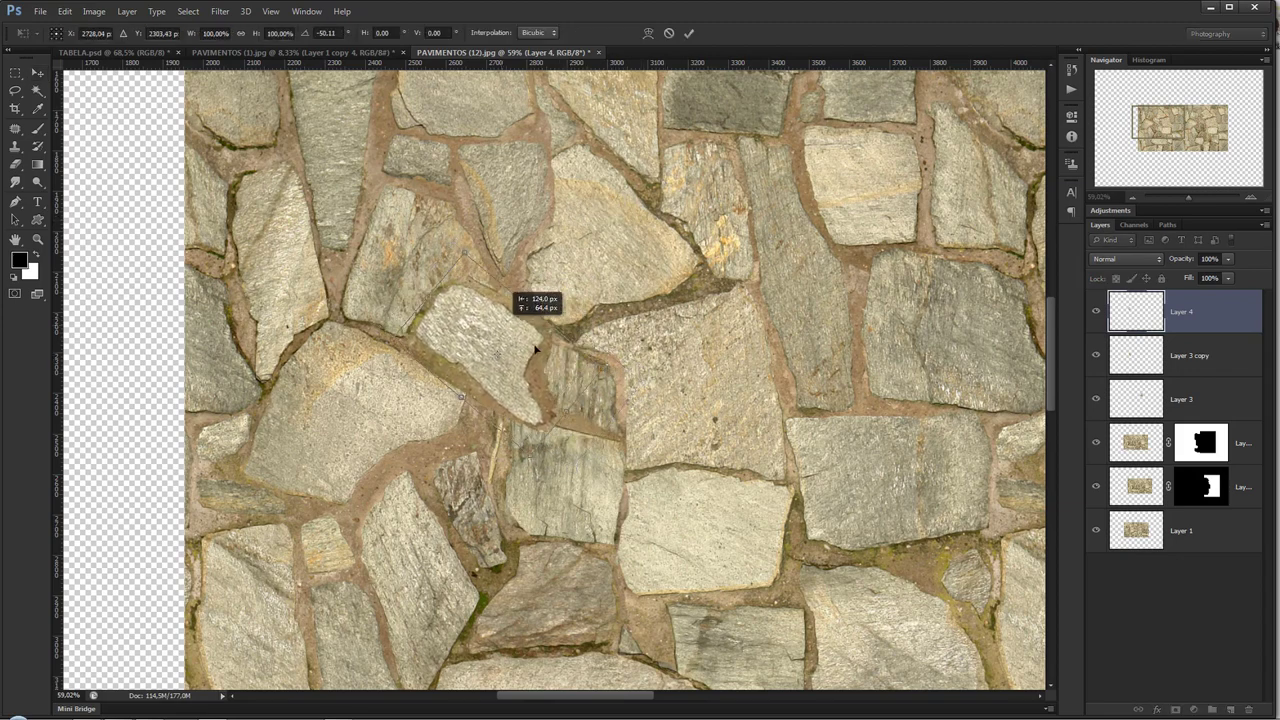
{"action": "left_click_drag", "start_coordinate": [494, 316], "coordinate": [557, 359]}
{"action": "left_click_drag", "start_coordinate": [800, 345], "coordinate": [813, 358]}
{"action": "left_click_drag", "start_coordinate": [548, 396], "coordinate": [566, 399]}
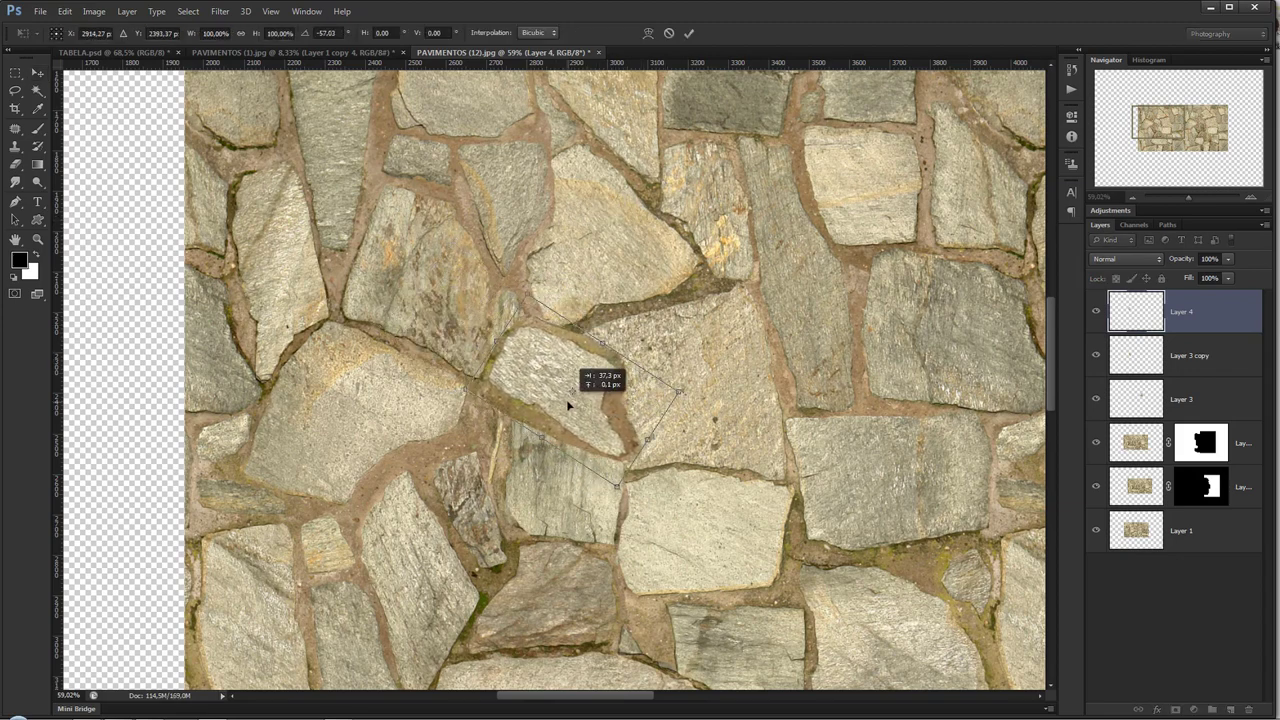
{"action": "left_click_drag", "start_coordinate": [772, 410], "coordinate": [769, 422]}
{"action": "key", "text": "Return"}
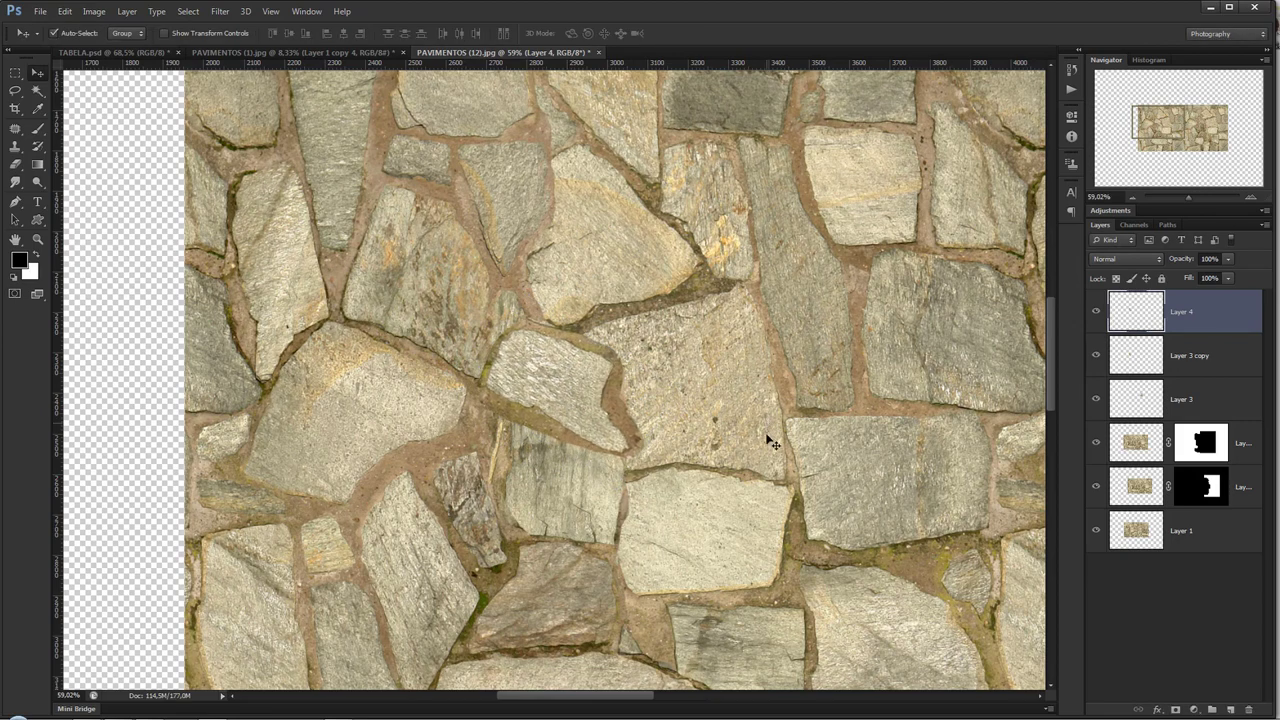
- Lasso a group of stones and zoom out to see the whole tile
{"action": "key", "text": "l"}
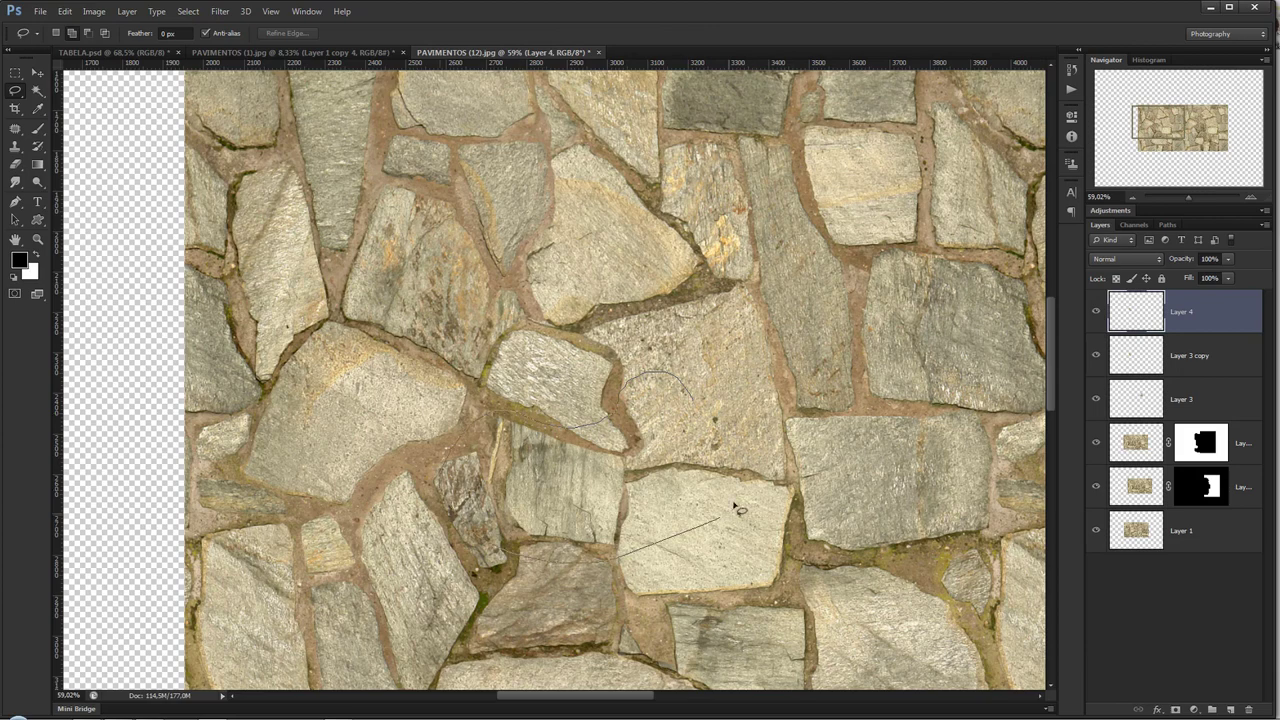
{"action": "left_click_drag", "start_coordinate": [490, 420], "coordinate": [757, 494]}
{"action": "key", "text": "z"}
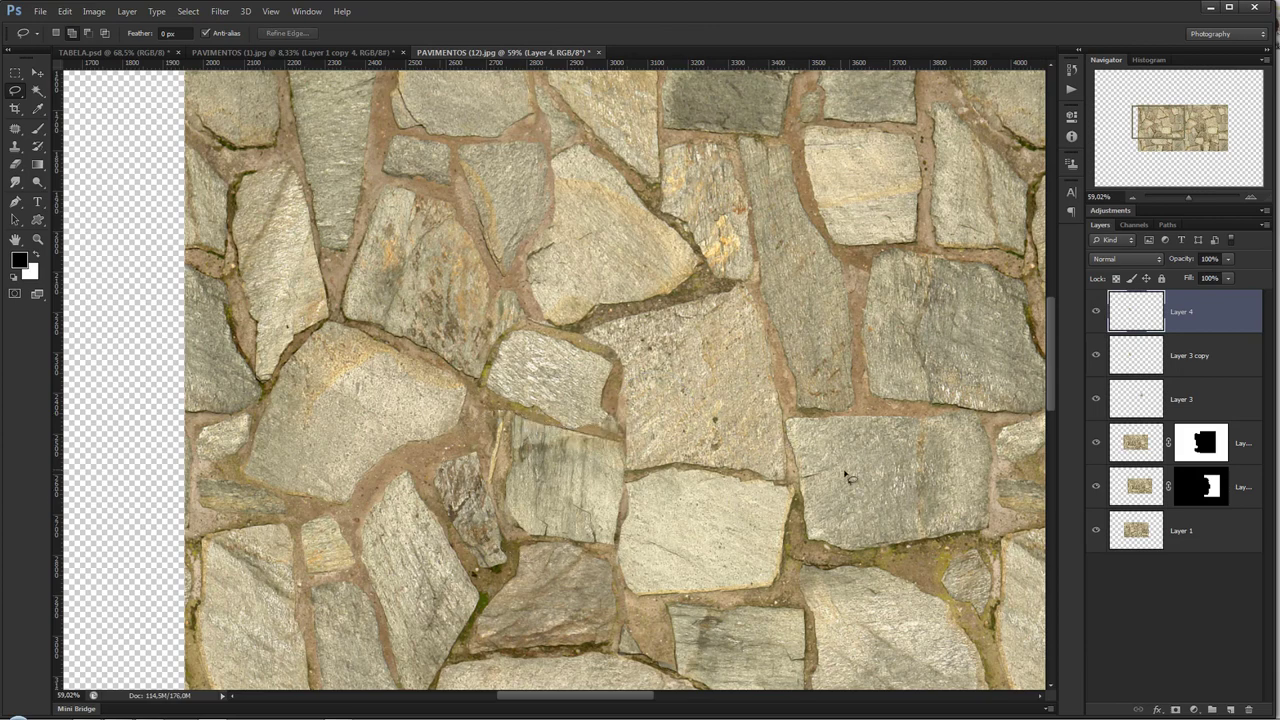
{"action": "mouse_move", "coordinate": [783, 447]}
{"action": "left_mouse_down"}
{"action": "mouse_move", "coordinate": [913, 432]}
{"action": "mouse_move", "coordinate": [654, 400]}
{"action": "left_mouse_up"}
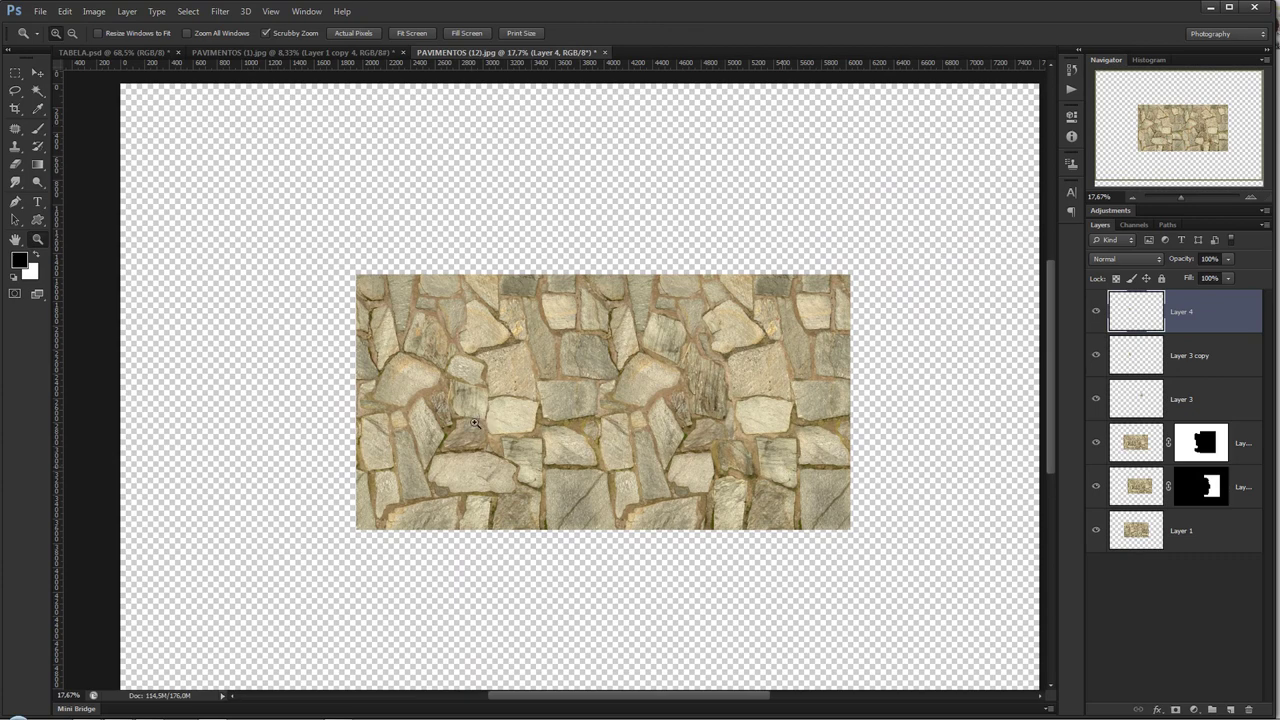
- Inspect the seams up close, then merge Layer 1 through Layer 4 into a single Layer 4
{"action": "left_click_drag", "start_coordinate": [426, 399], "coordinate": [502, 456]}
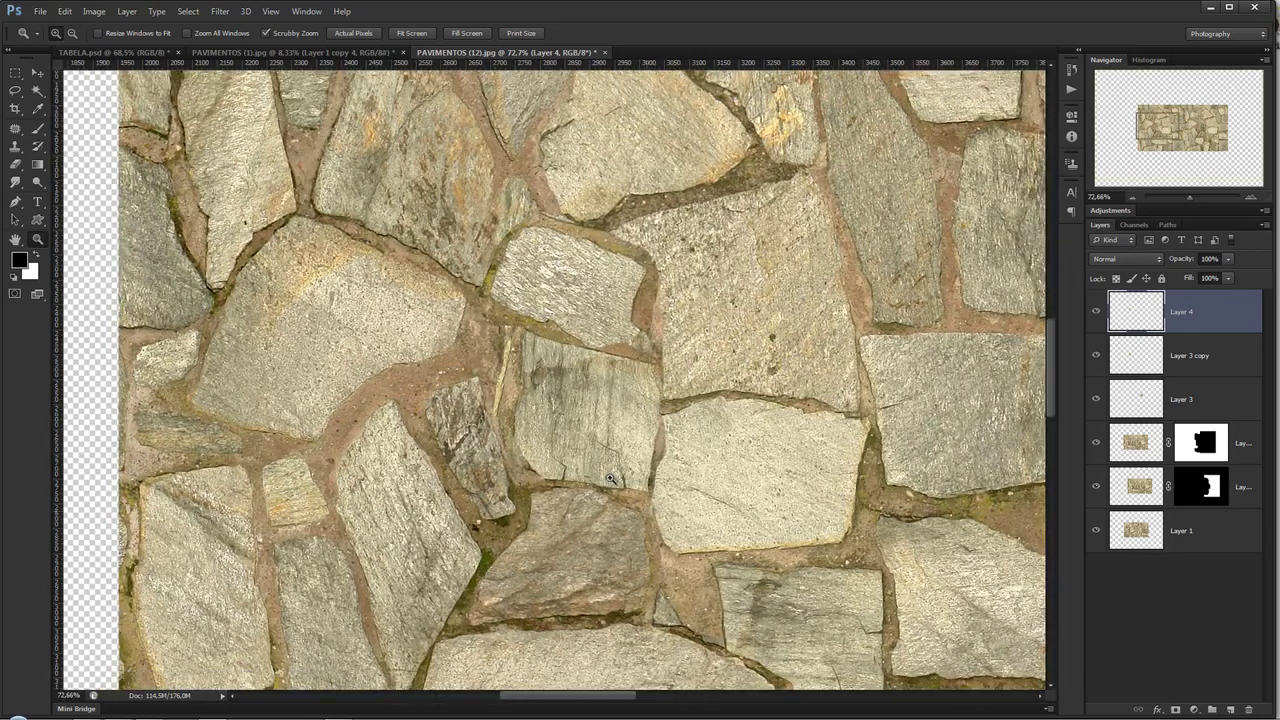
{"action": "left_click_drag", "start_coordinate": [610, 478], "coordinate": [279, 345]}
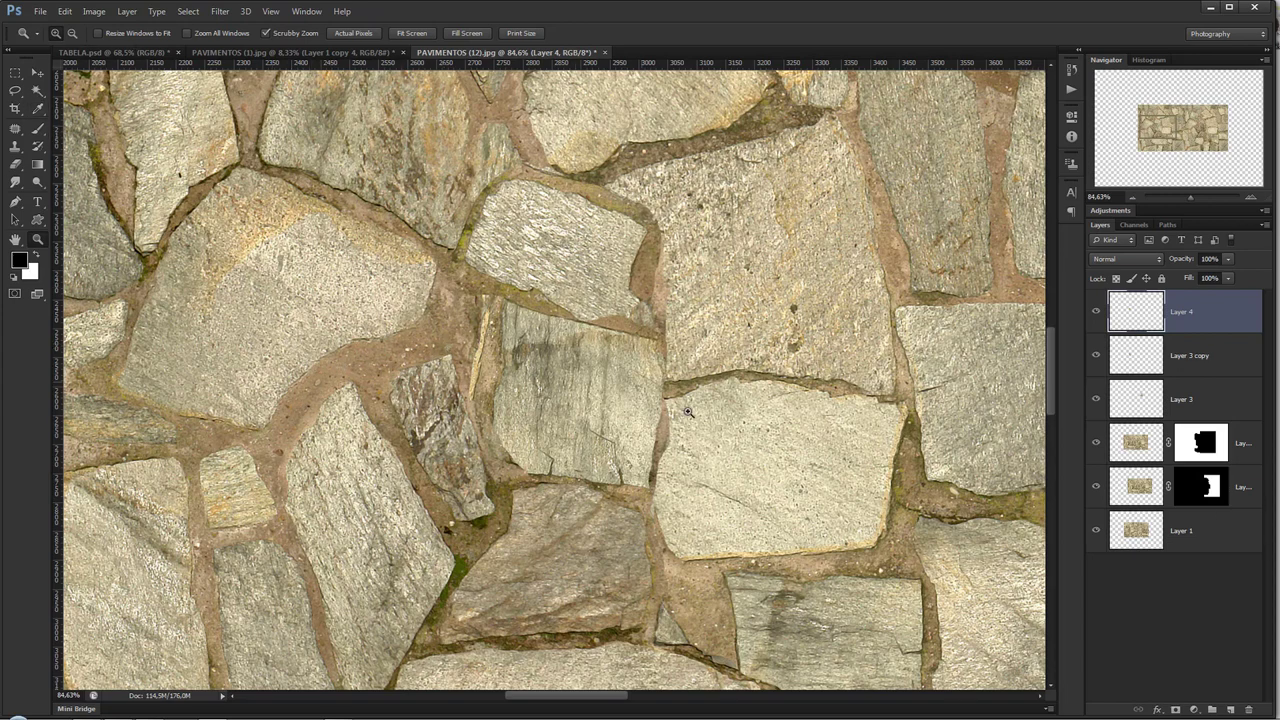
{"action": "mouse_move", "coordinate": [819, 461]}
{"action": "left_mouse_down"}
{"action": "mouse_move", "coordinate": [814, 368]}
{"action": "mouse_move", "coordinate": [775, 390]}
{"action": "left_mouse_up"}
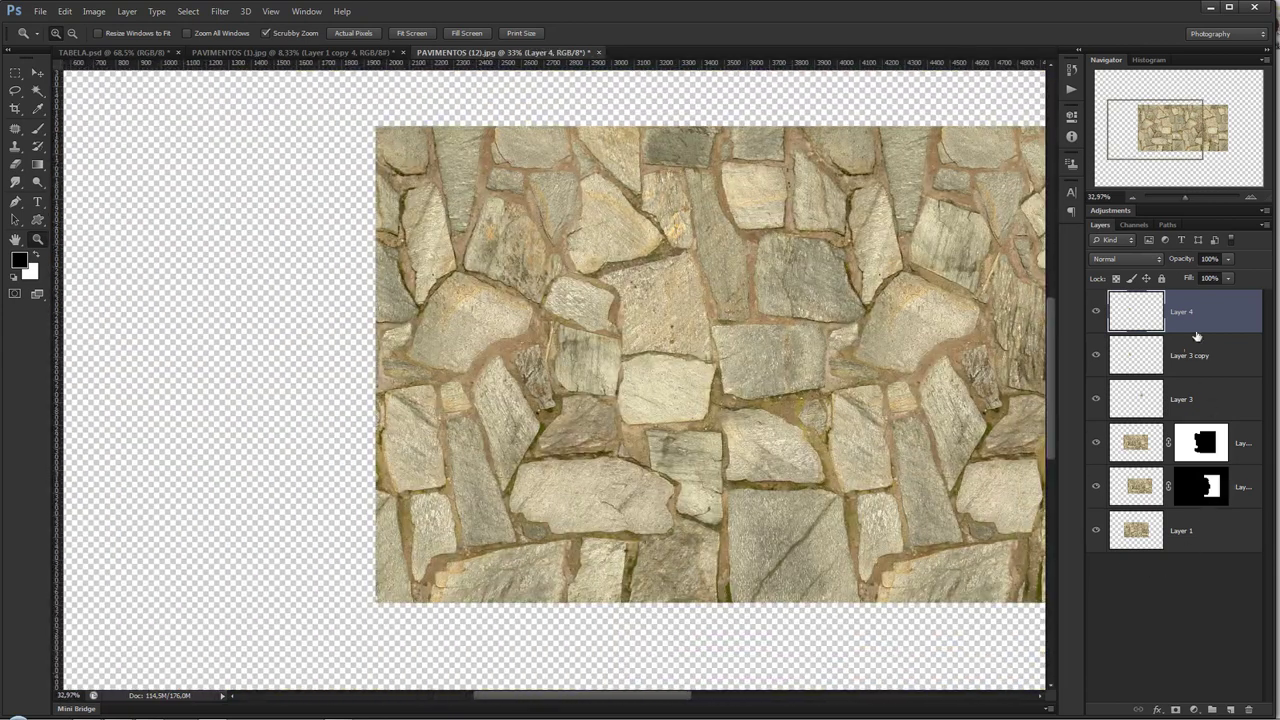
{"action": "left_click", "coordinate": [1223, 528], "text": "shift"}
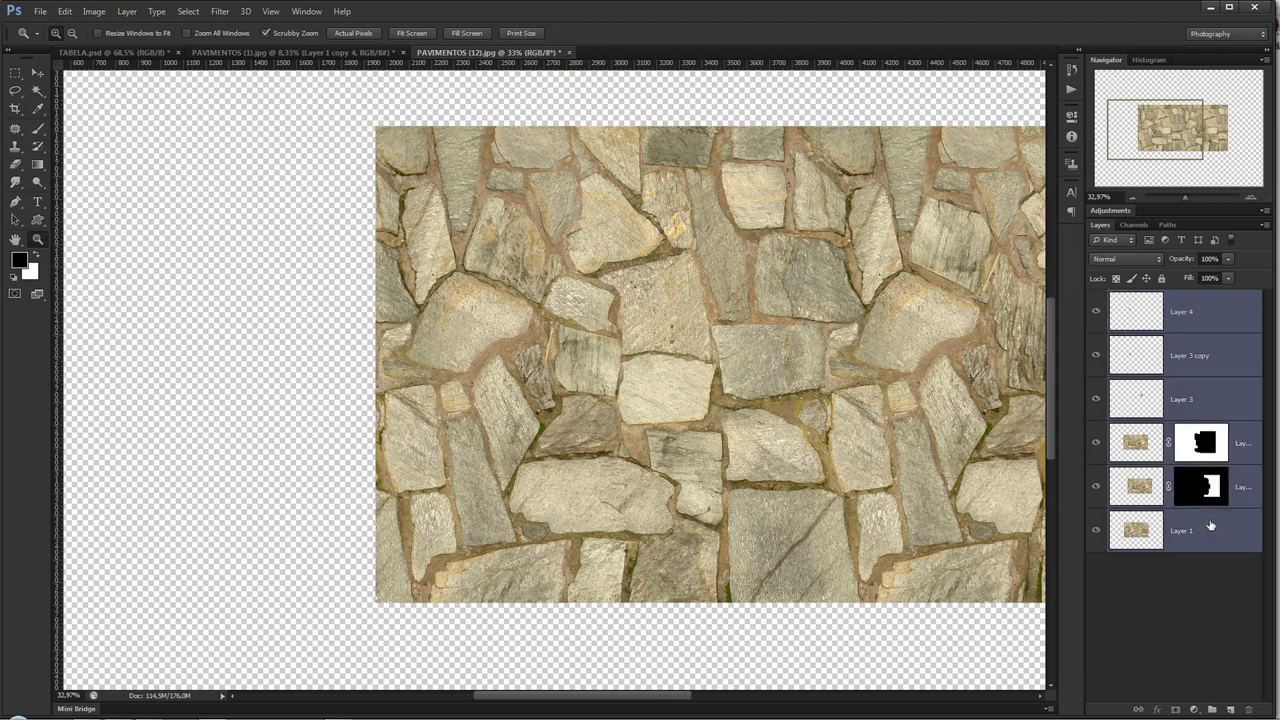
{"action": "key", "text": "ctrl+e"}
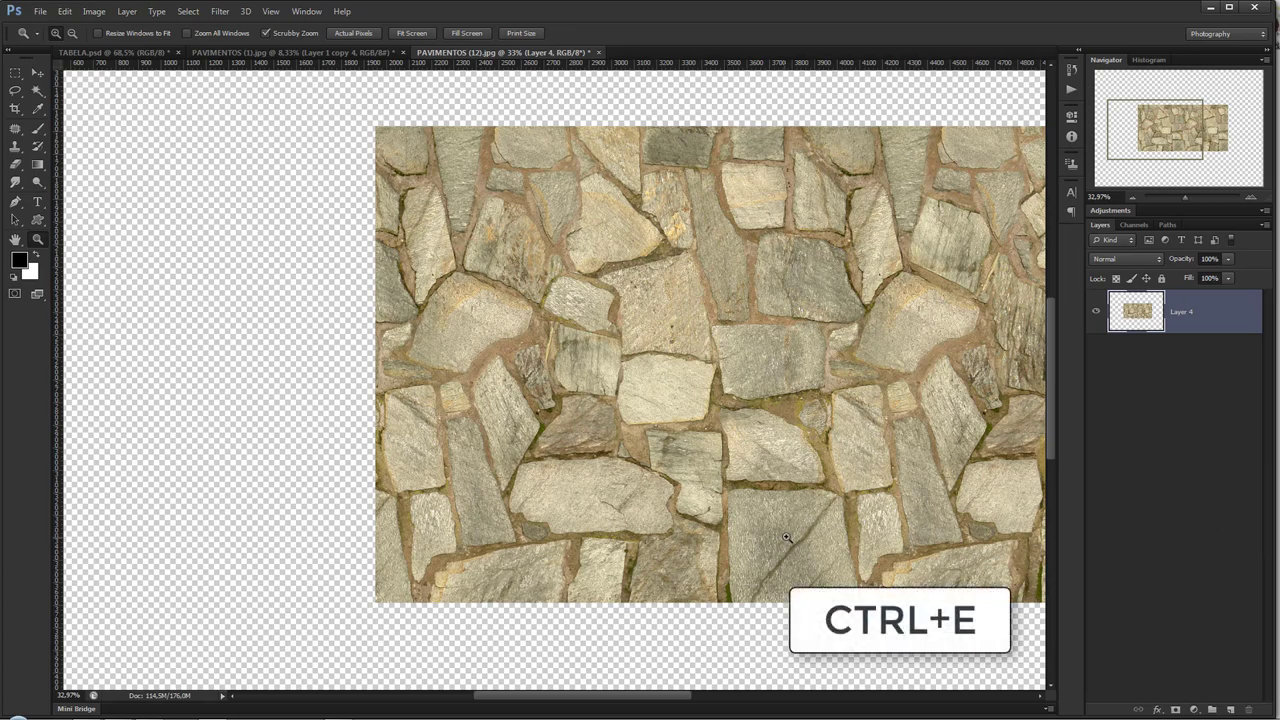
{"action": "mouse_move", "coordinate": [786, 538]}
{"action": "left_mouse_down"}
{"action": "mouse_move", "coordinate": [632, 245]}
{"action": "mouse_move", "coordinate": [553, 317]}
{"action": "left_mouse_up"}
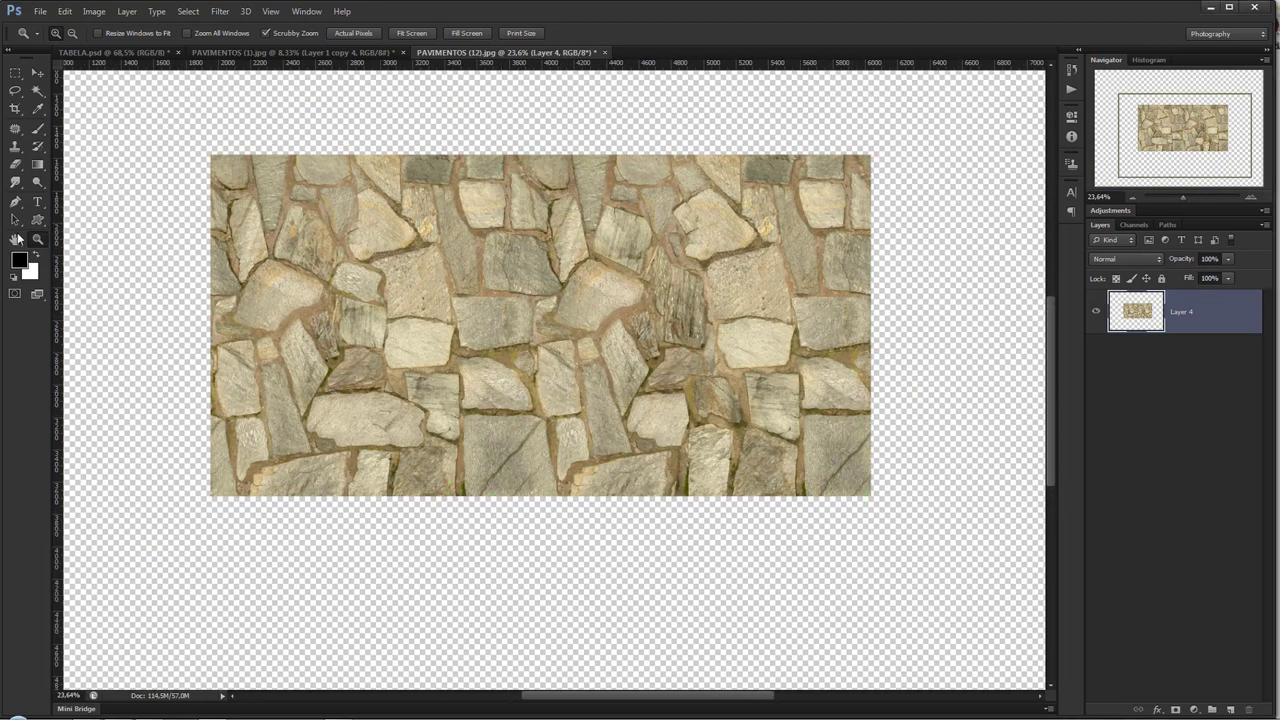
- Set up the Clone Stamp at size 93 and 100% opacity on the tile's bottom edge
{"action": "left_click", "coordinate": [14, 150]}
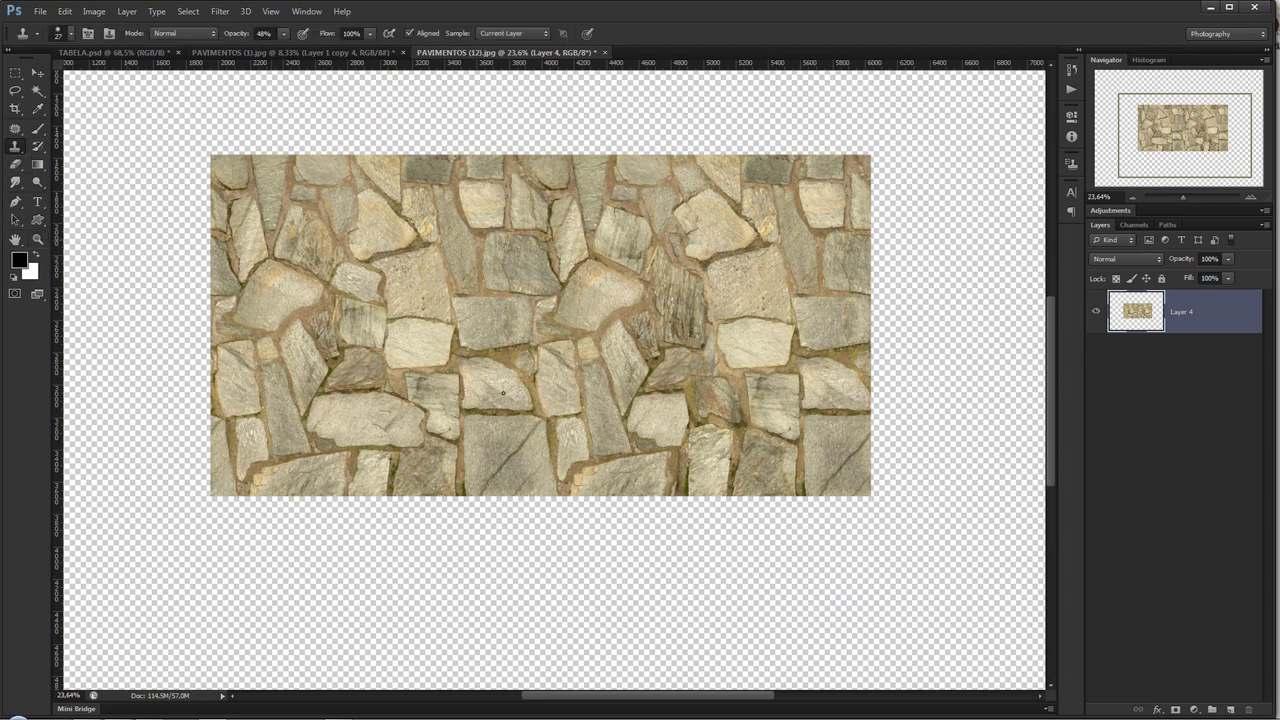
{"action": "key", "text": "z"}
{"action": "left_click_drag", "start_coordinate": [515, 452], "coordinate": [590, 523]}
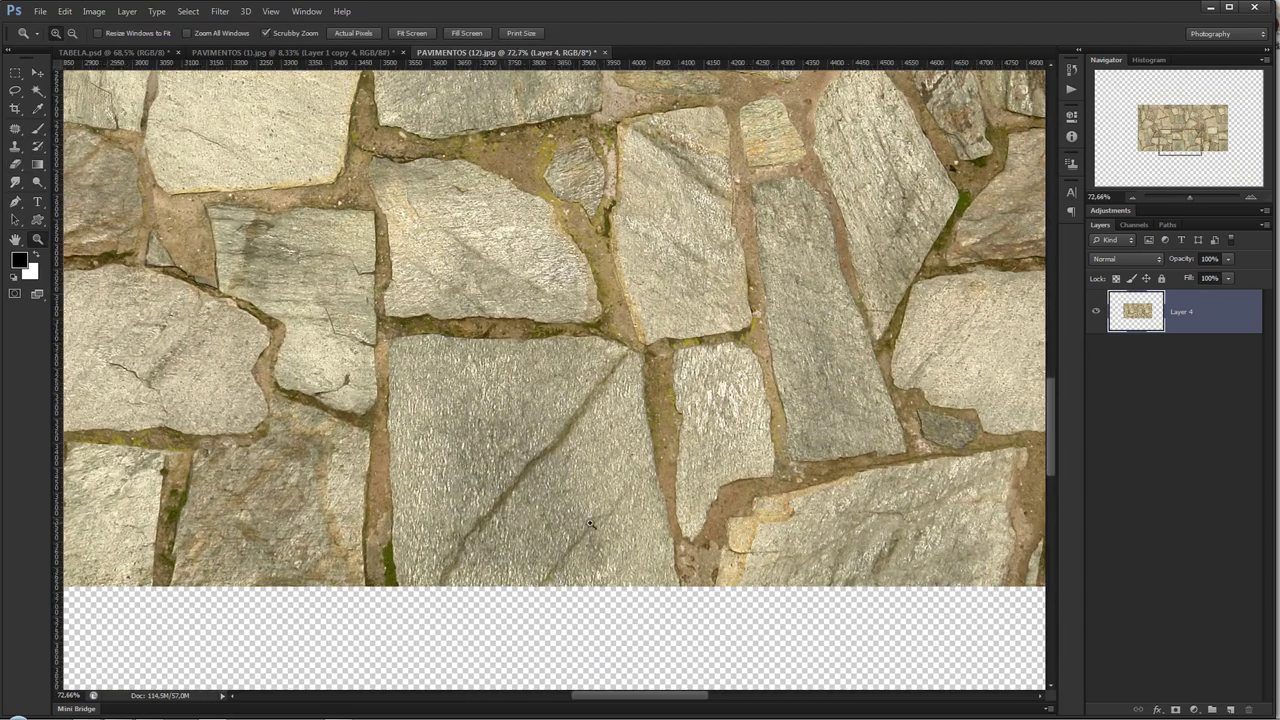
{"action": "key", "text": "b"}
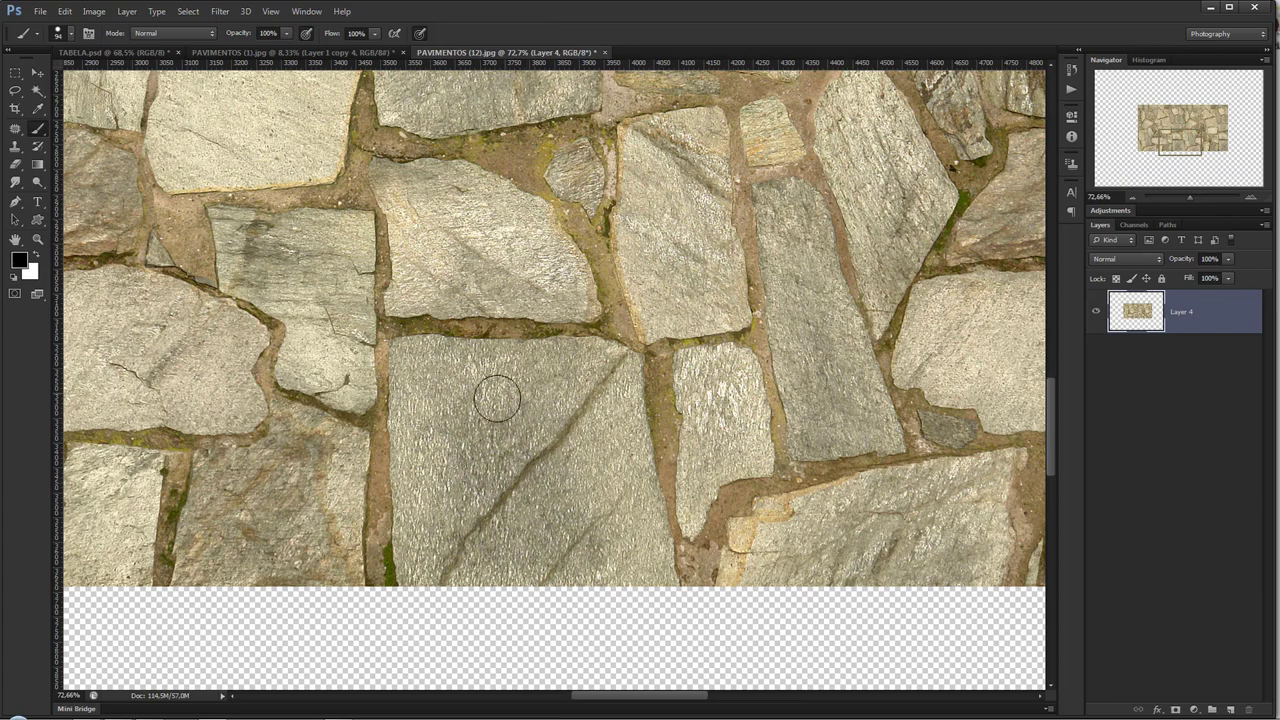
{"action": "left_click", "coordinate": [20, 146]}
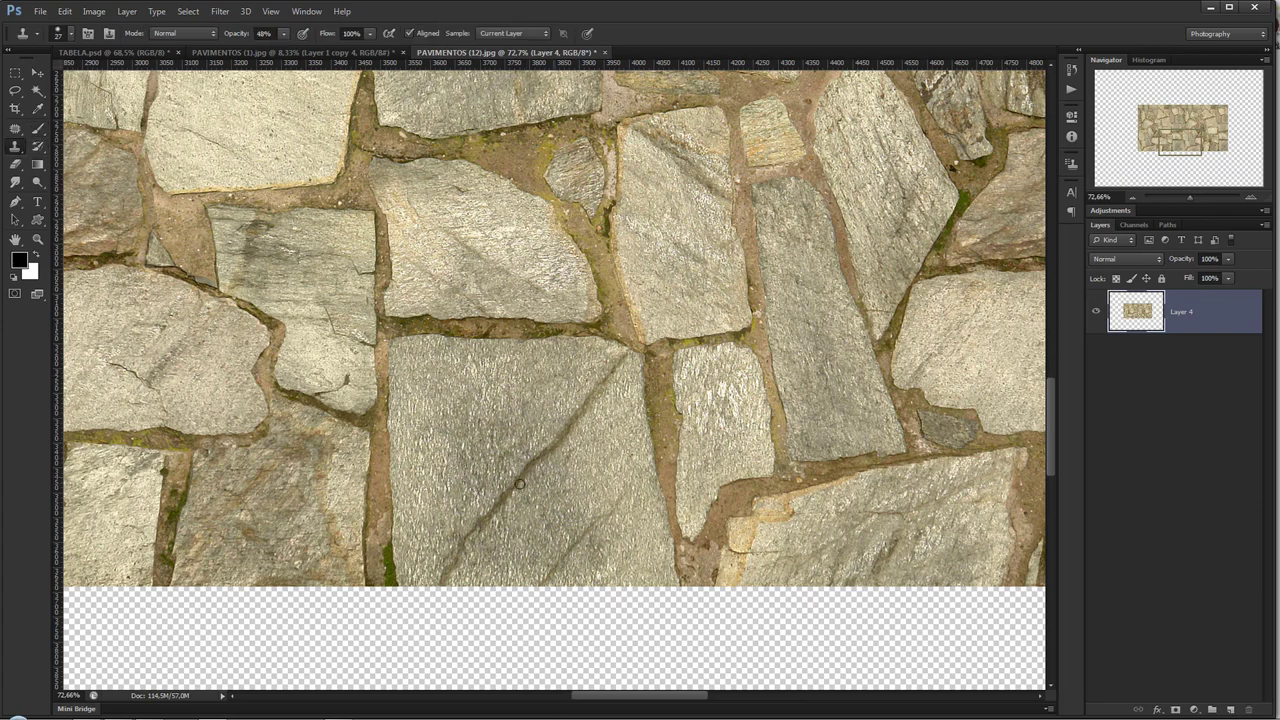
{"action": "key", "text": "alt"}
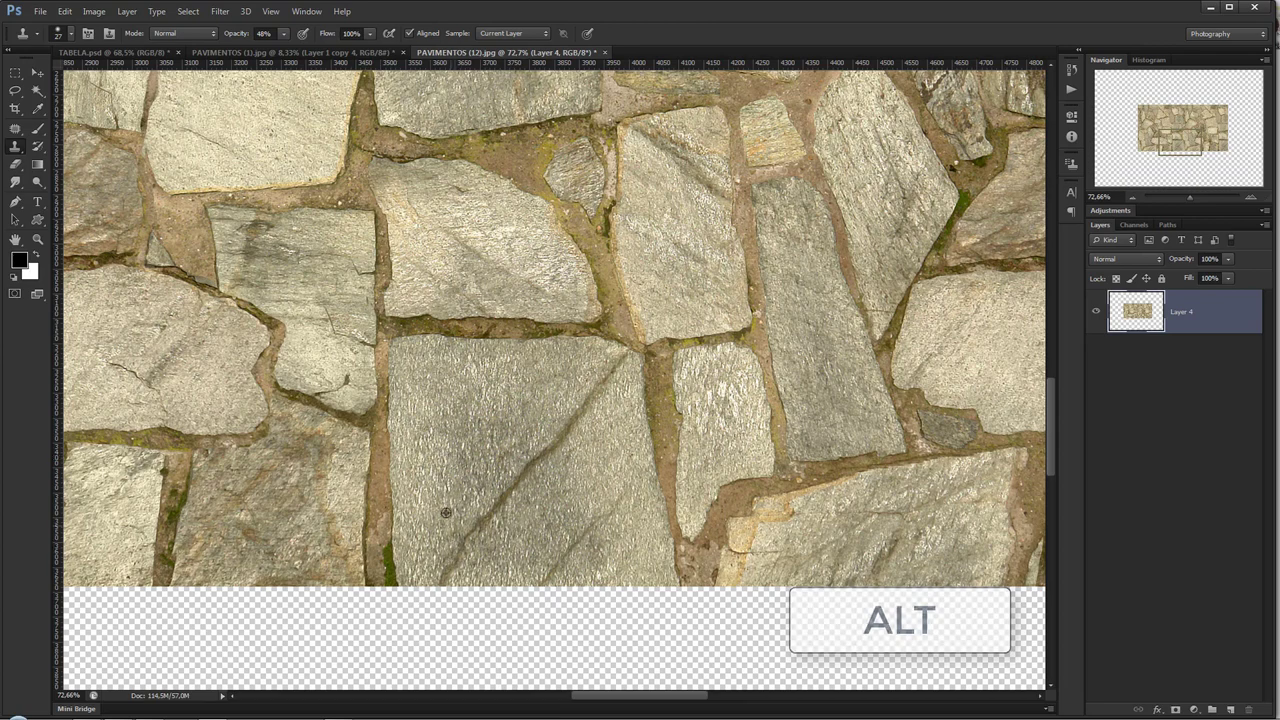
{"action": "left_click_drag", "start_coordinate": [456, 543], "coordinate": [443, 563]}
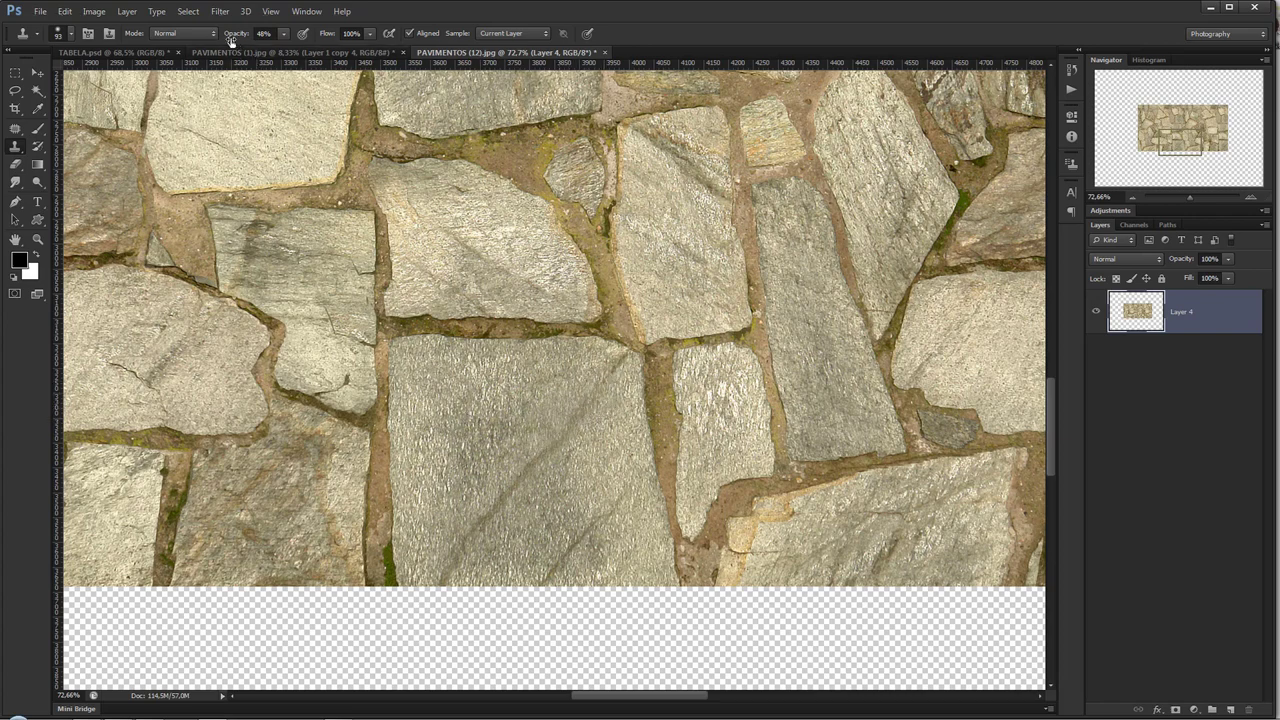
{"action": "left_click_drag", "start_coordinate": [230, 40], "coordinate": [317, 46]}
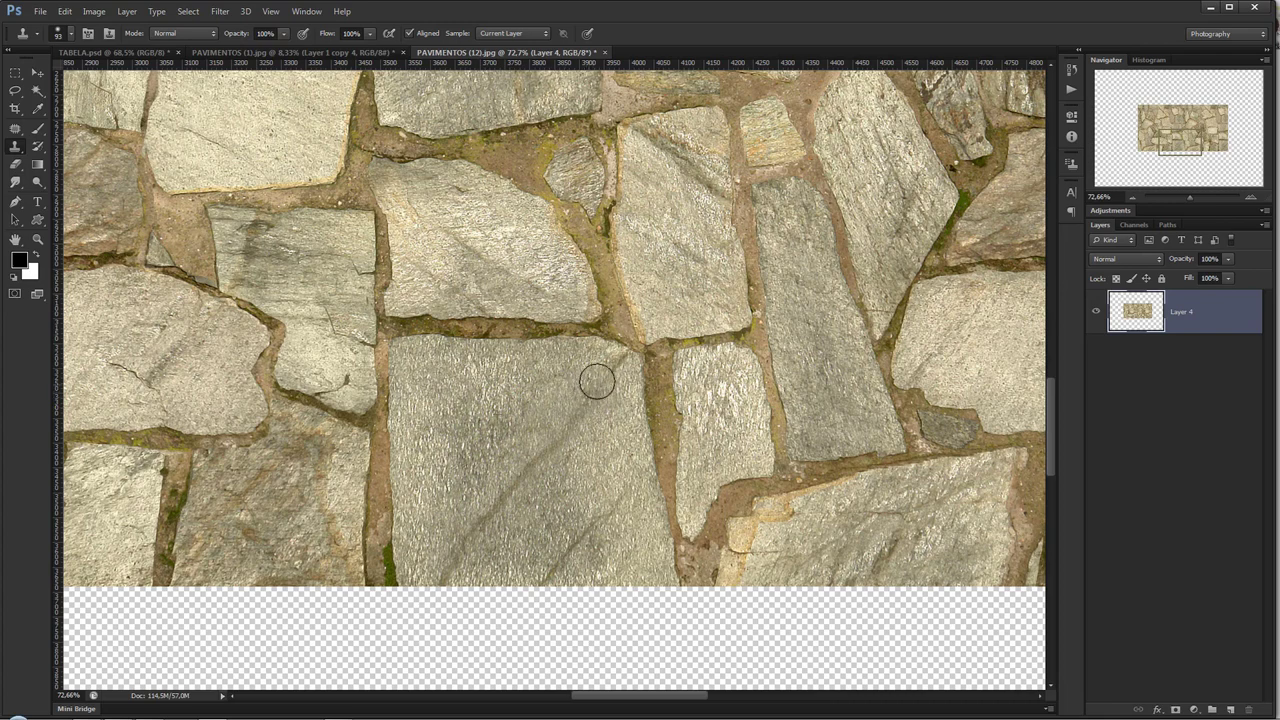
- Clone stone texture over the central stone's lower edge and zoom out to check it
{"action": "left_click", "coordinate": [499, 431], "text": "alt"}
{"action": "left_click_drag", "start_coordinate": [471, 529], "coordinate": [443, 585]}
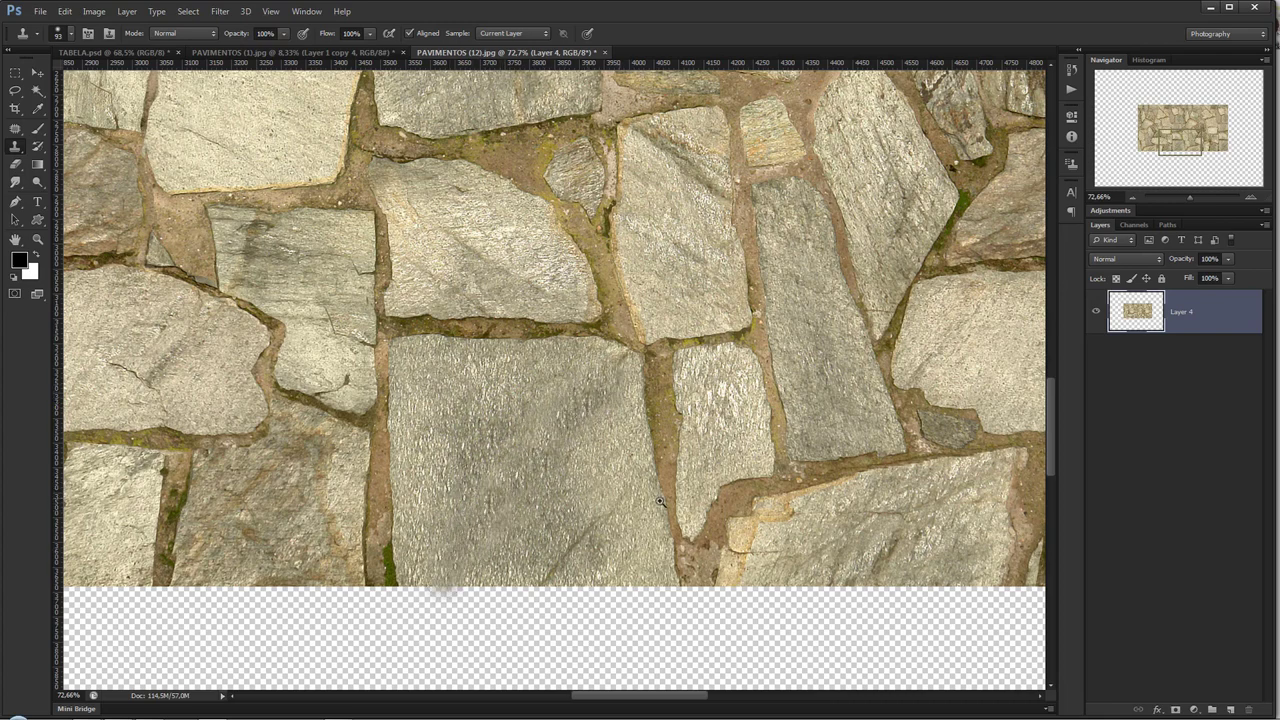
{"action": "key", "text": "z"}
{"action": "left_click_drag", "start_coordinate": [660, 500], "coordinate": [551, 289]}
{"action": "left_click", "coordinate": [632, 485]}
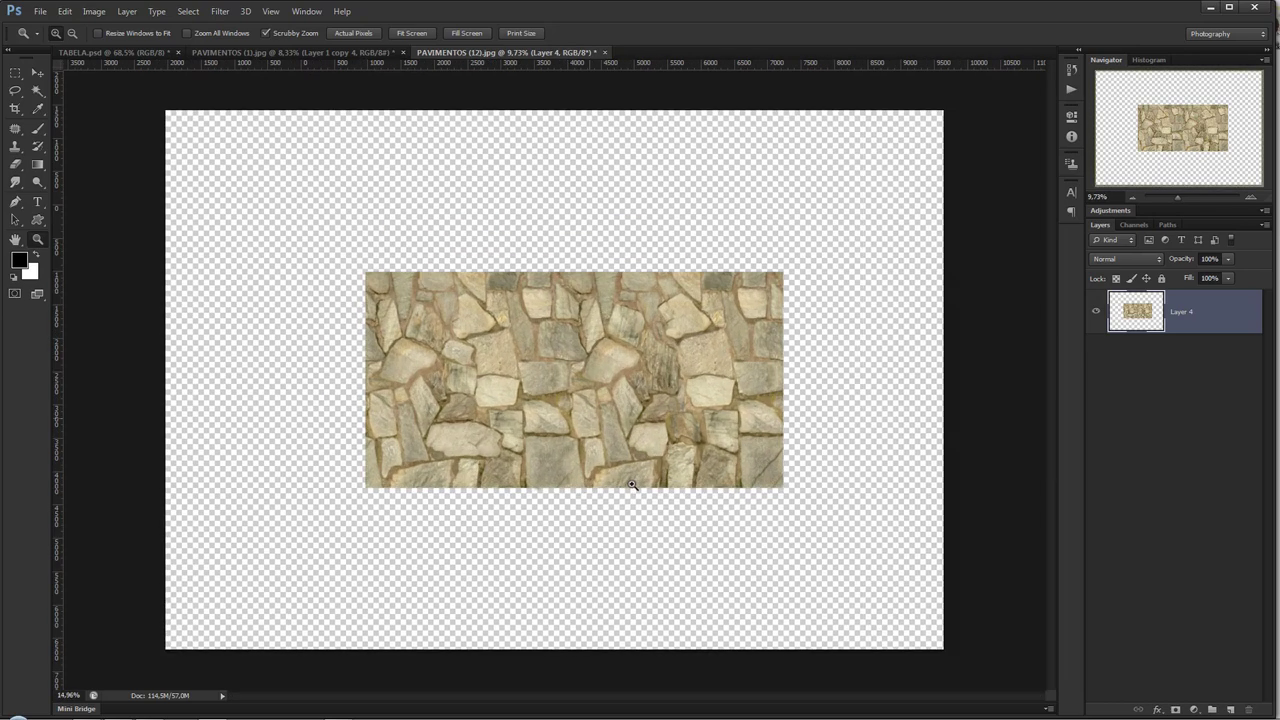
- Load Layer 4's outline as a selection and crop the canvas to the flagstone tile
{"action": "left_click", "coordinate": [15, 73]}
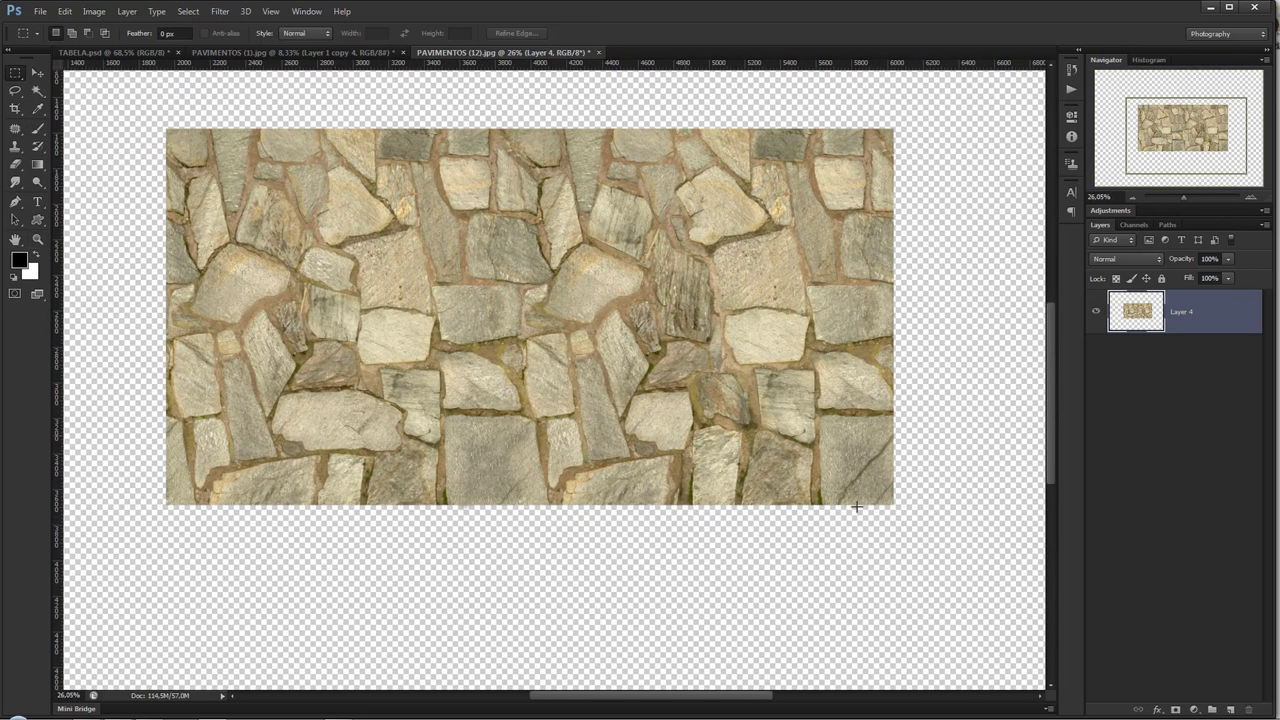
{"action": "left_click_drag", "start_coordinate": [923, 560], "coordinate": [143, 505]}
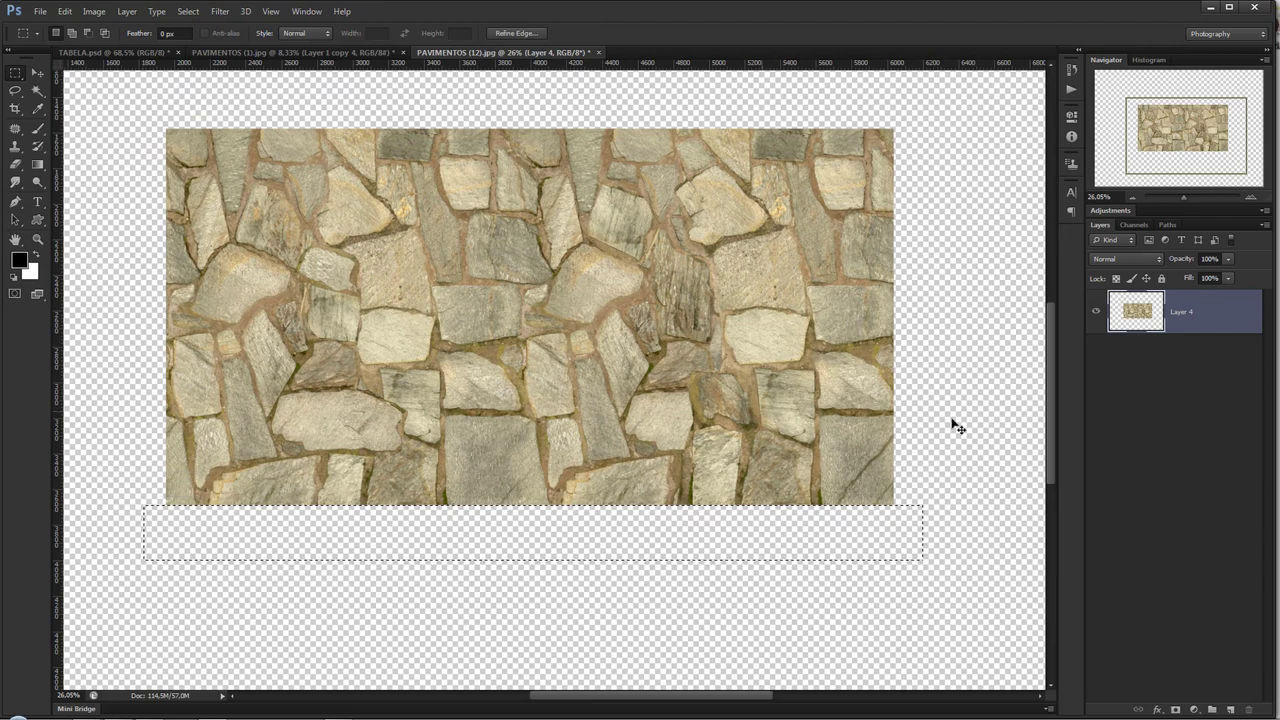
{"action": "key", "text": "ctrl+d"}
{"action": "key", "text": "z"}
{"action": "mouse_move", "coordinate": [963, 440]}
{"action": "left_mouse_down"}
{"action": "mouse_move", "coordinate": [937, 394]}
{"action": "mouse_move", "coordinate": [974, 361]}
{"action": "left_mouse_up"}
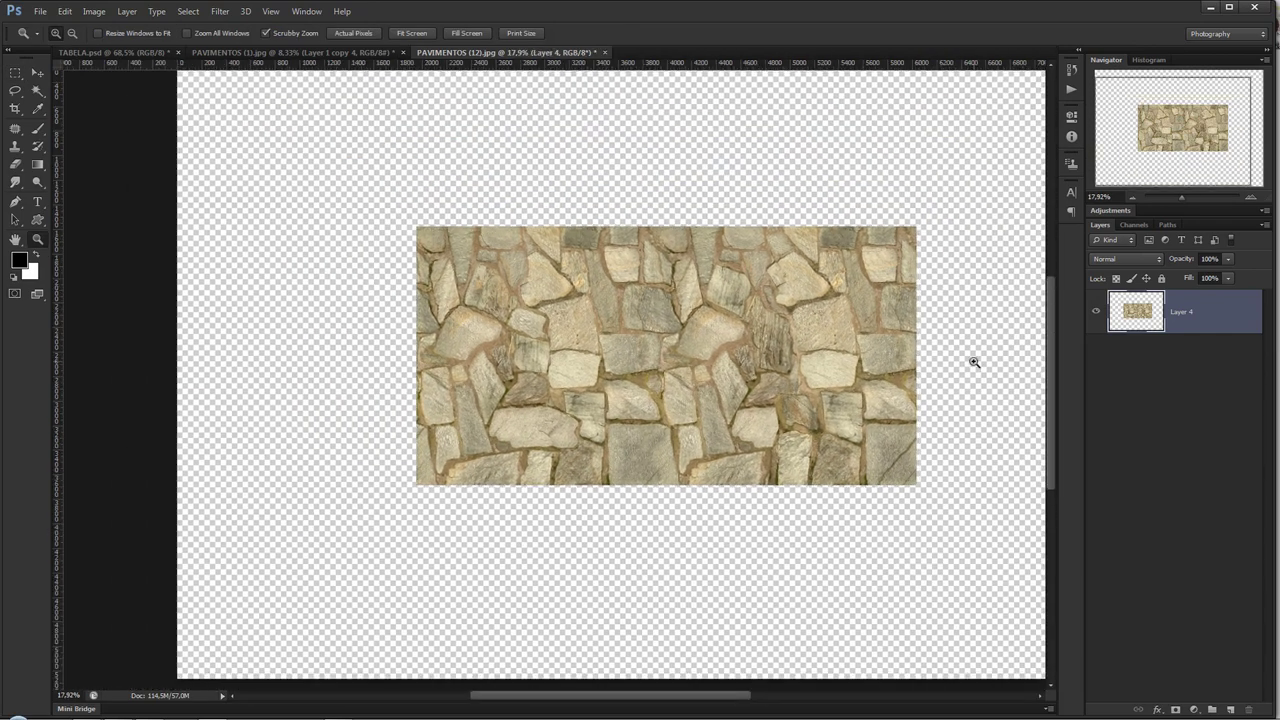
{"action": "left_click", "coordinate": [1147, 316], "text": "ctrl"}
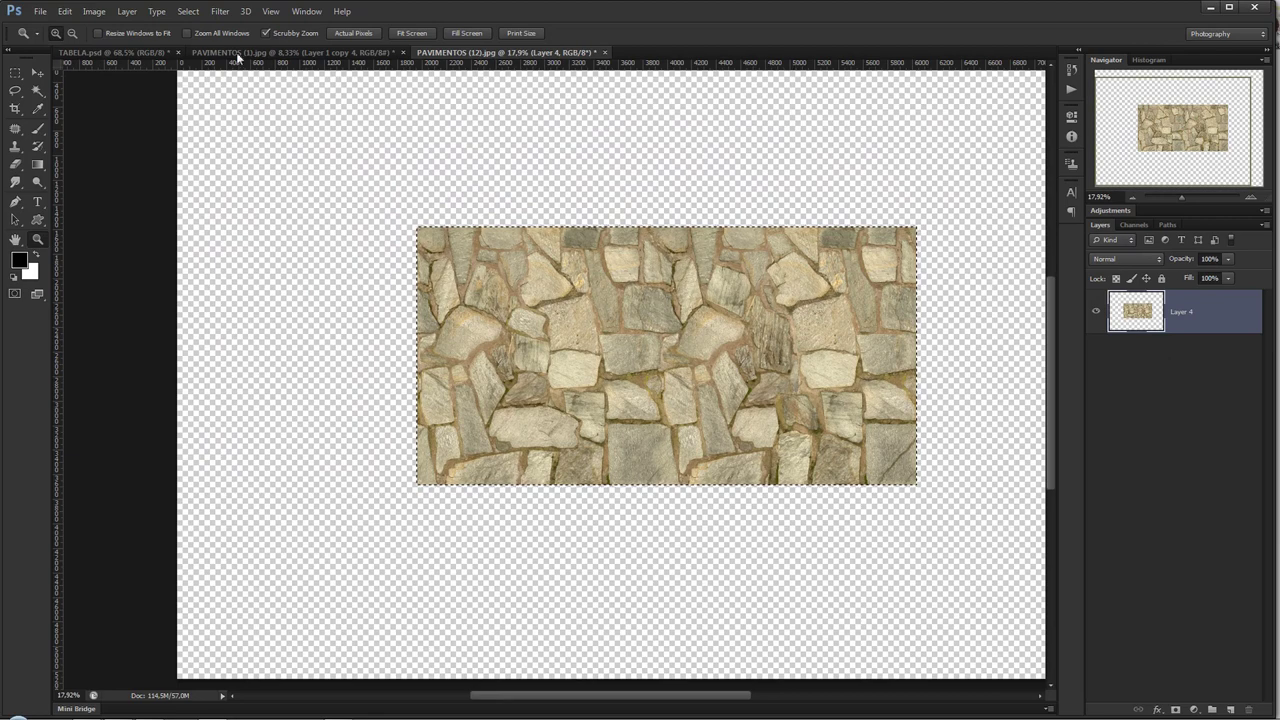
{"action": "left_click", "coordinate": [94, 12]}
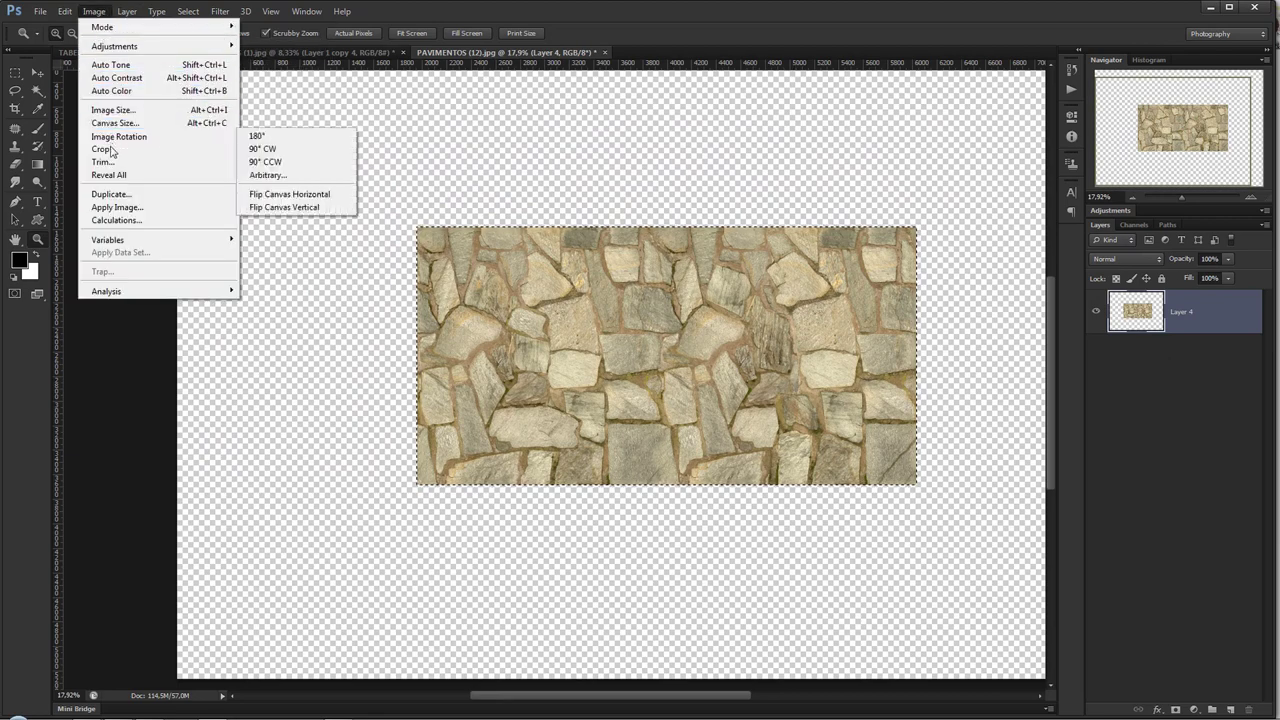
{"action": "left_click", "coordinate": [101, 148]}
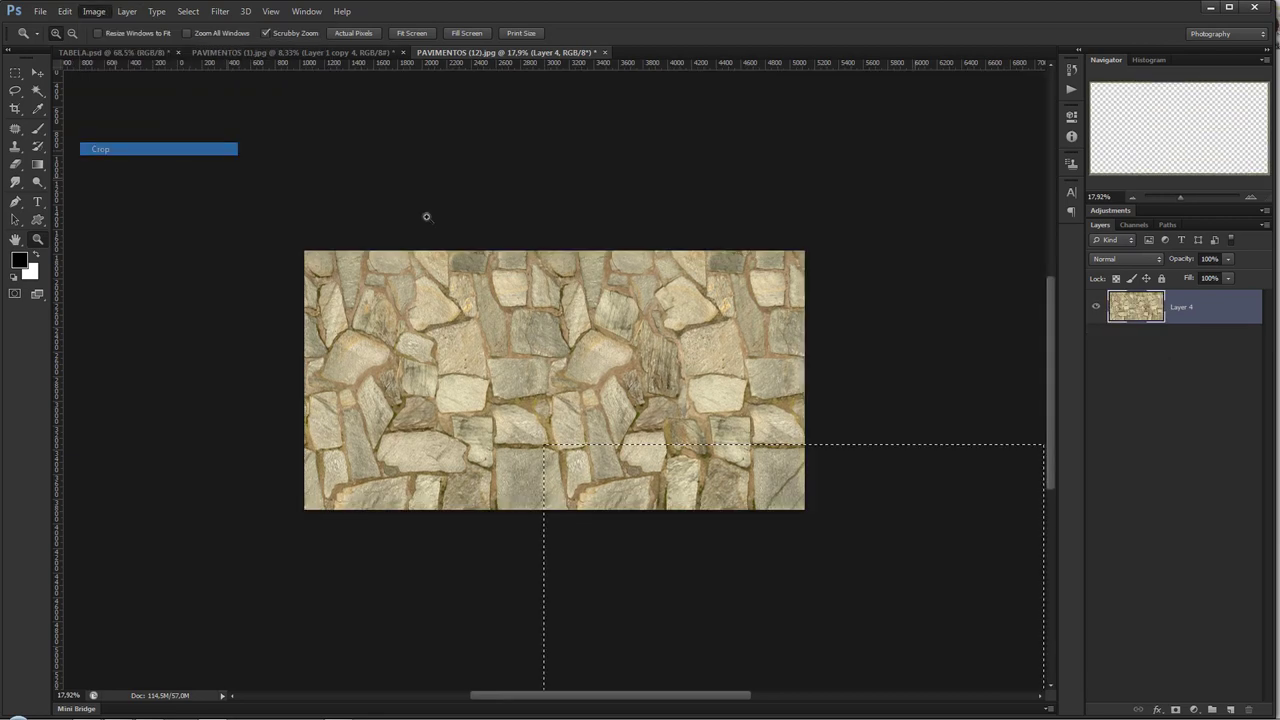
{"action": "left_click", "coordinate": [15, 73]}
{"action": "key", "text": "ctrl+j"}
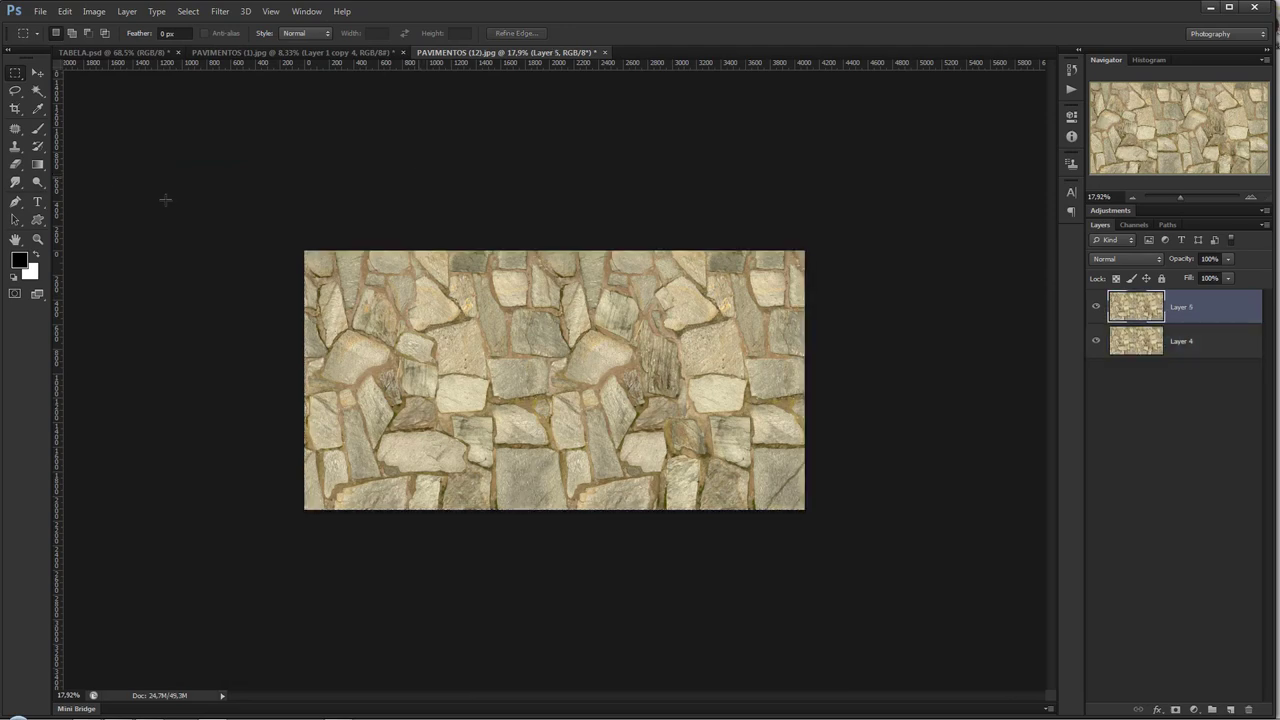
{"action": "key", "text": "c"}
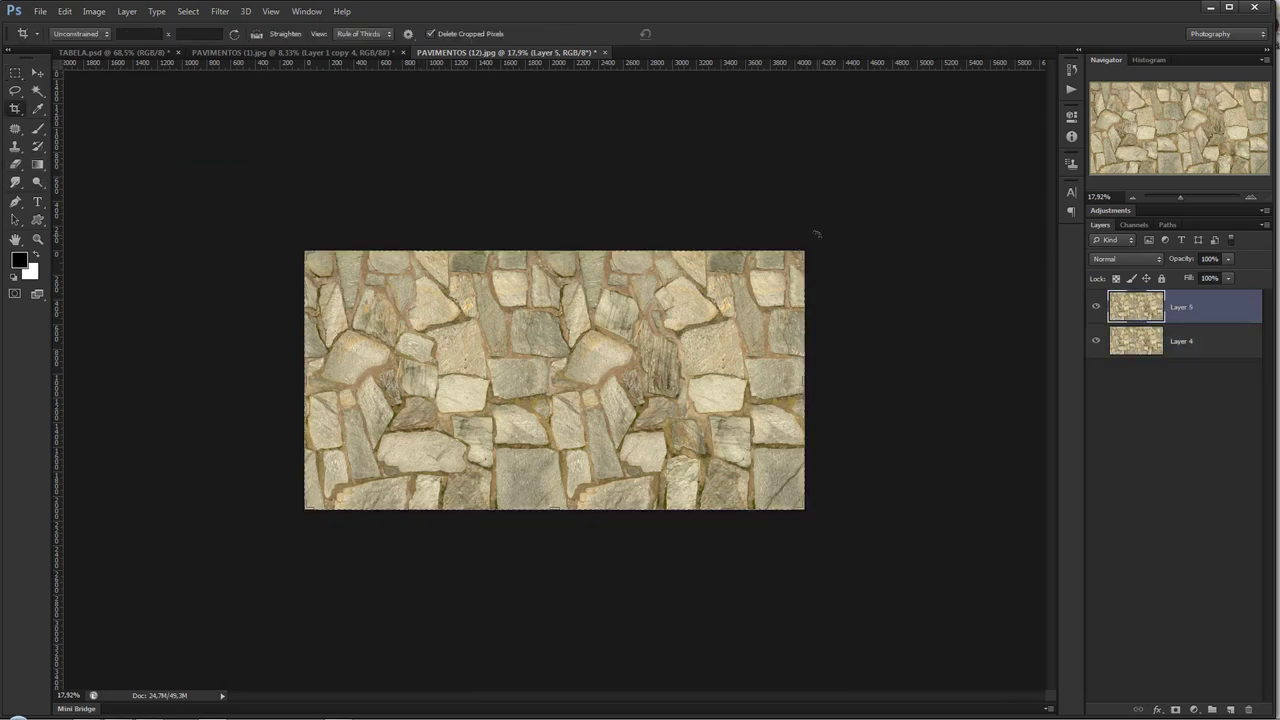
{"action": "left_click_drag", "start_coordinate": [800, 253], "coordinate": [903, 97]}
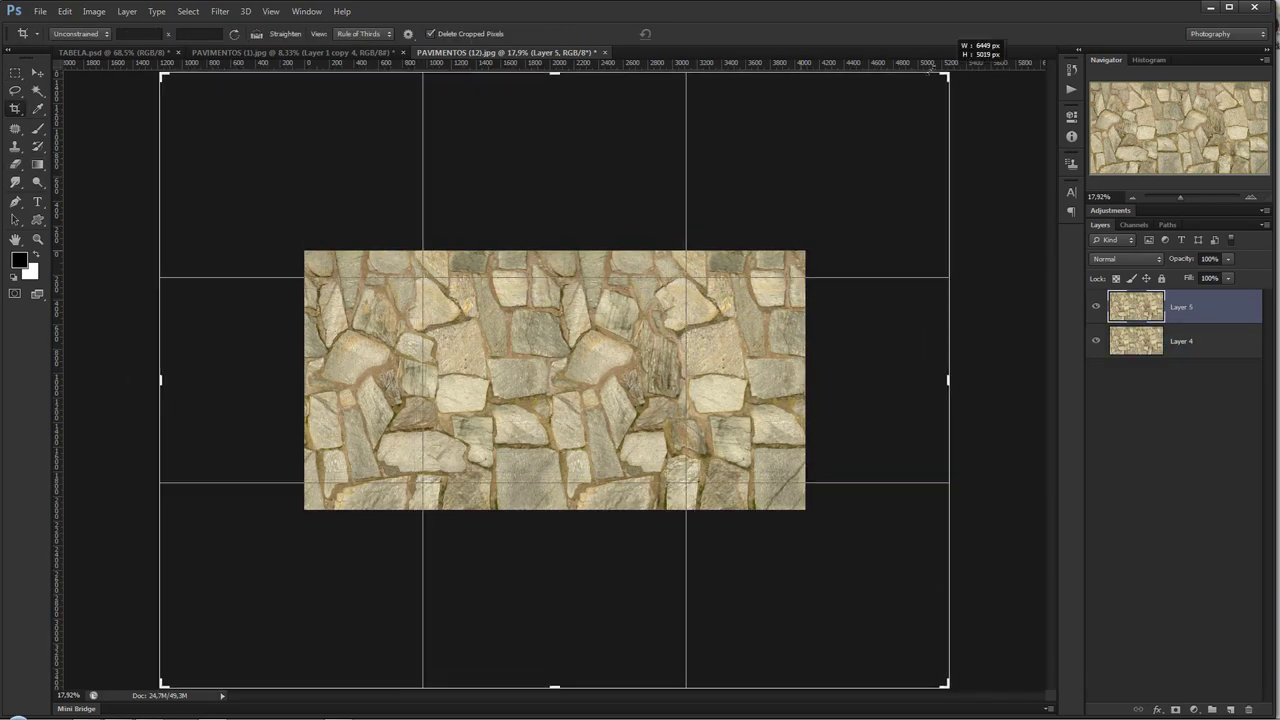
{"action": "left_click_drag", "start_coordinate": [903, 97], "coordinate": [929, 103]}
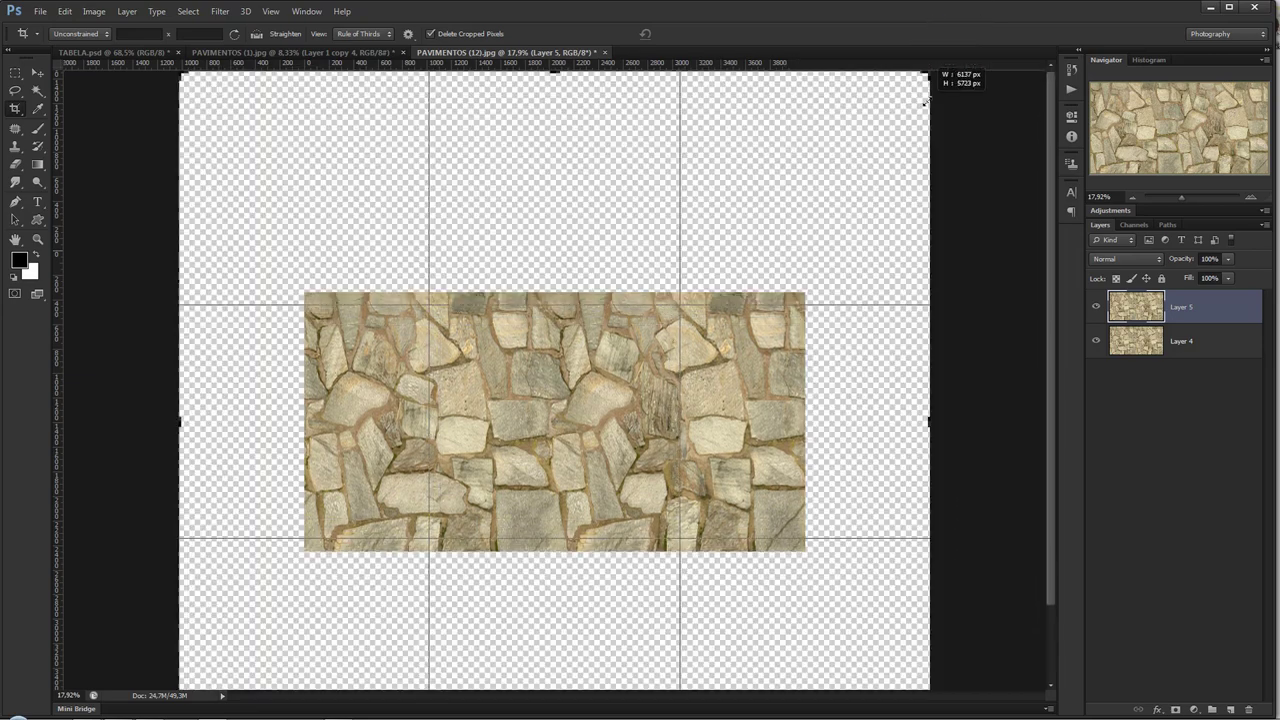
{"action": "key", "text": "Return"}
{"action": "key", "text": "v"}
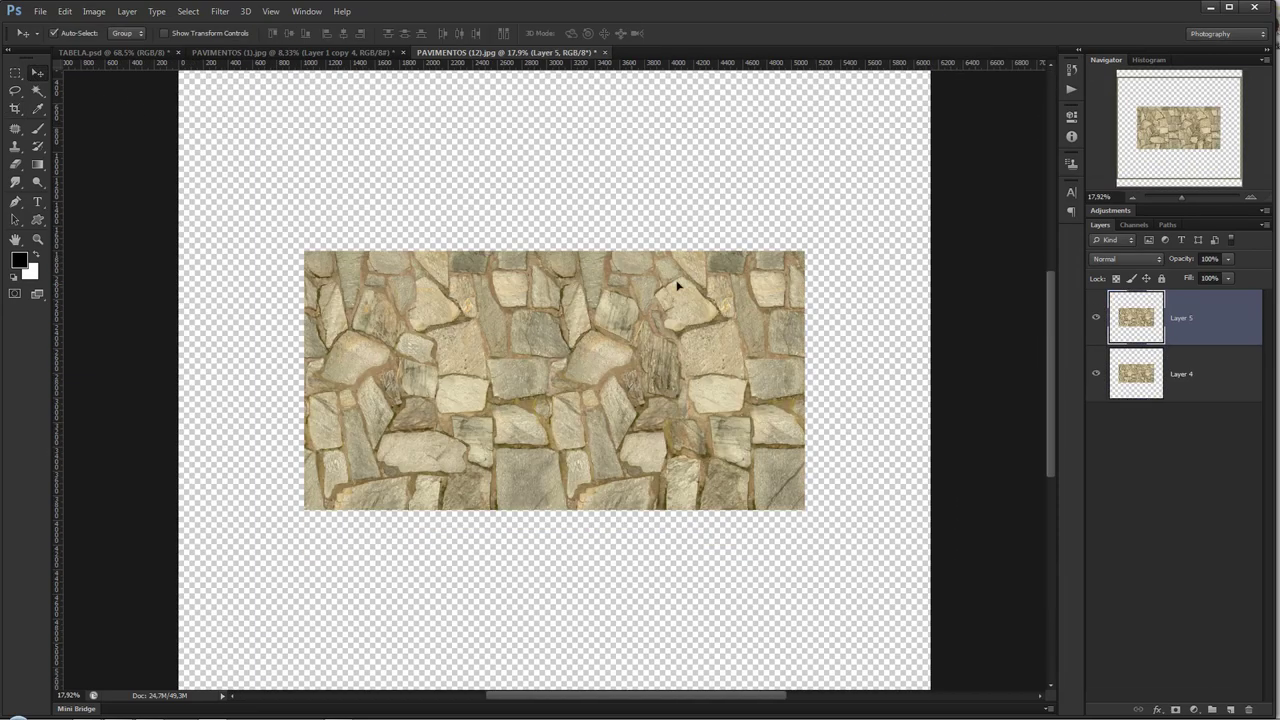
{"action": "left_click_drag", "start_coordinate": [690, 350], "coordinate": [695, 222]}
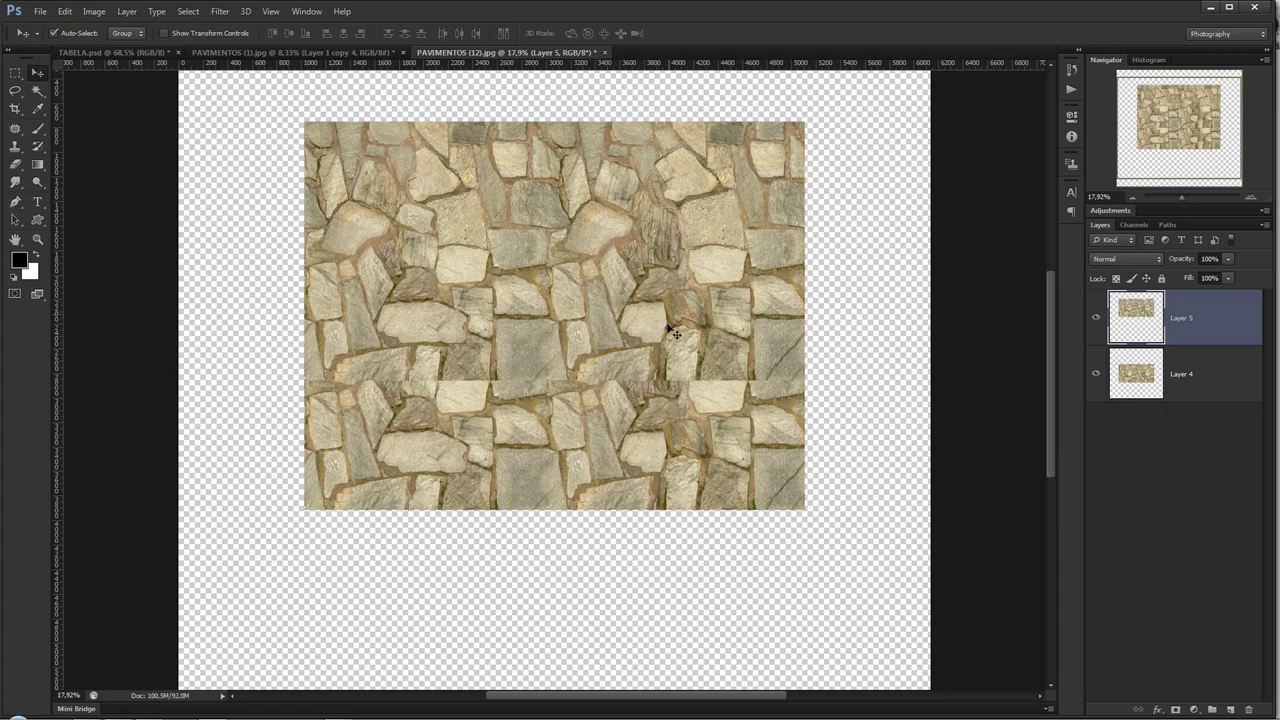
{"action": "key", "text": "ctrl+z"}
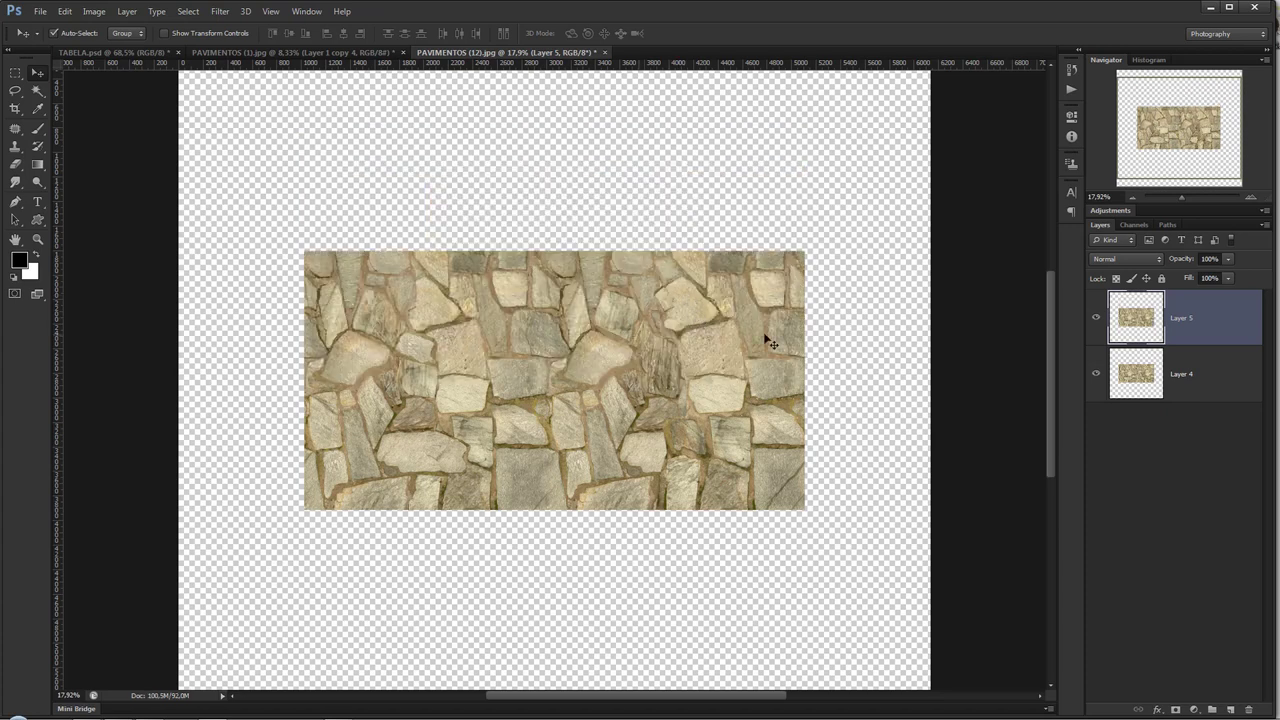
{"action": "left_click", "coordinate": [1142, 333], "text": "ctrl"}
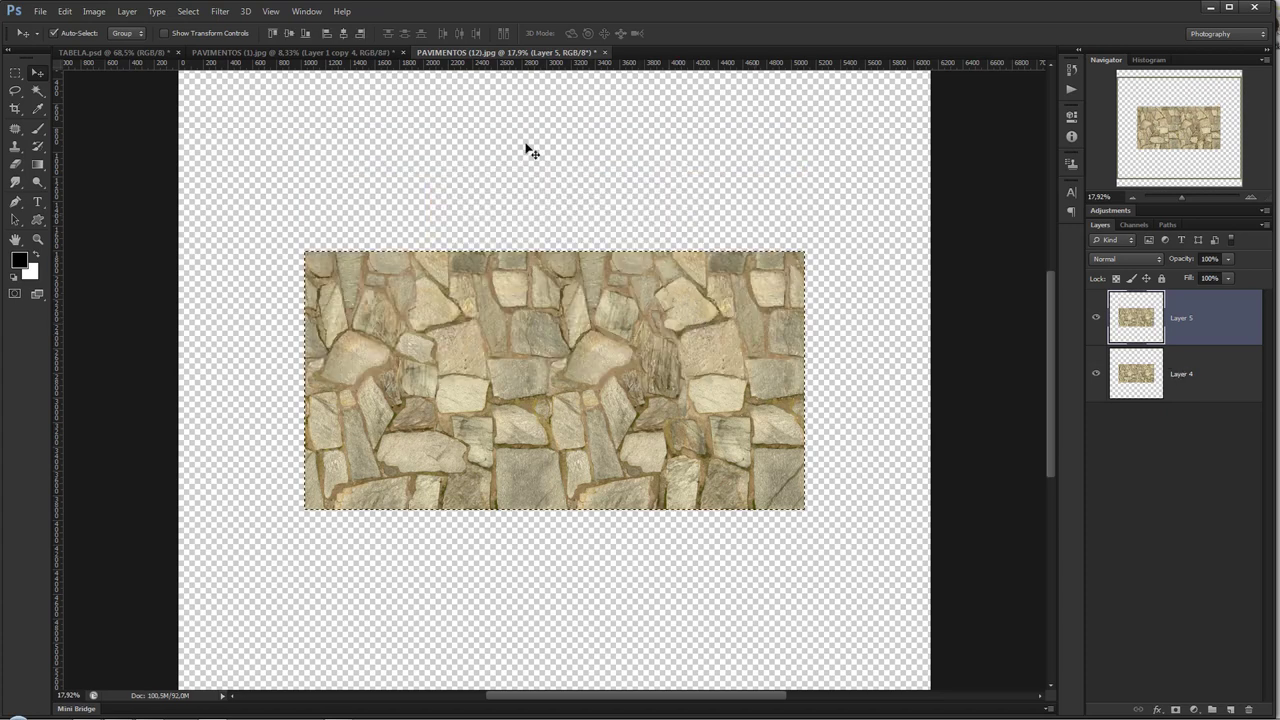
{"action": "left_click", "coordinate": [94, 11]}
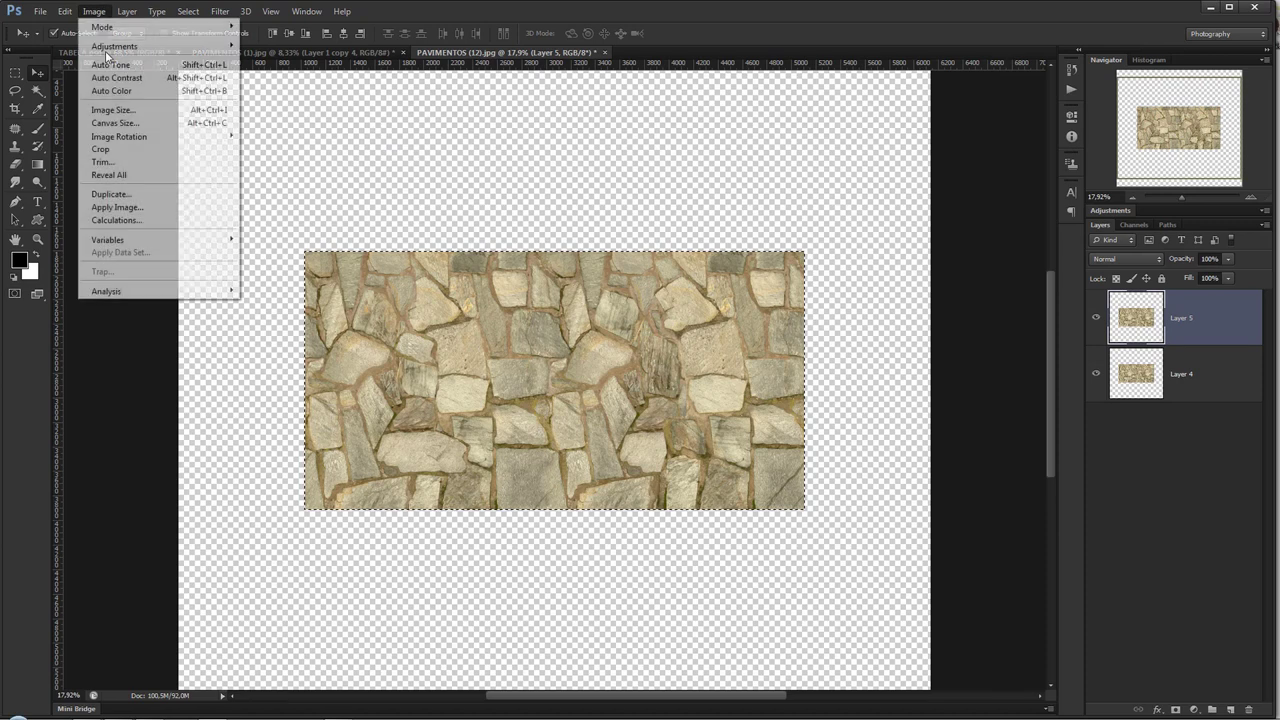
{"action": "left_click", "coordinate": [100, 148]}
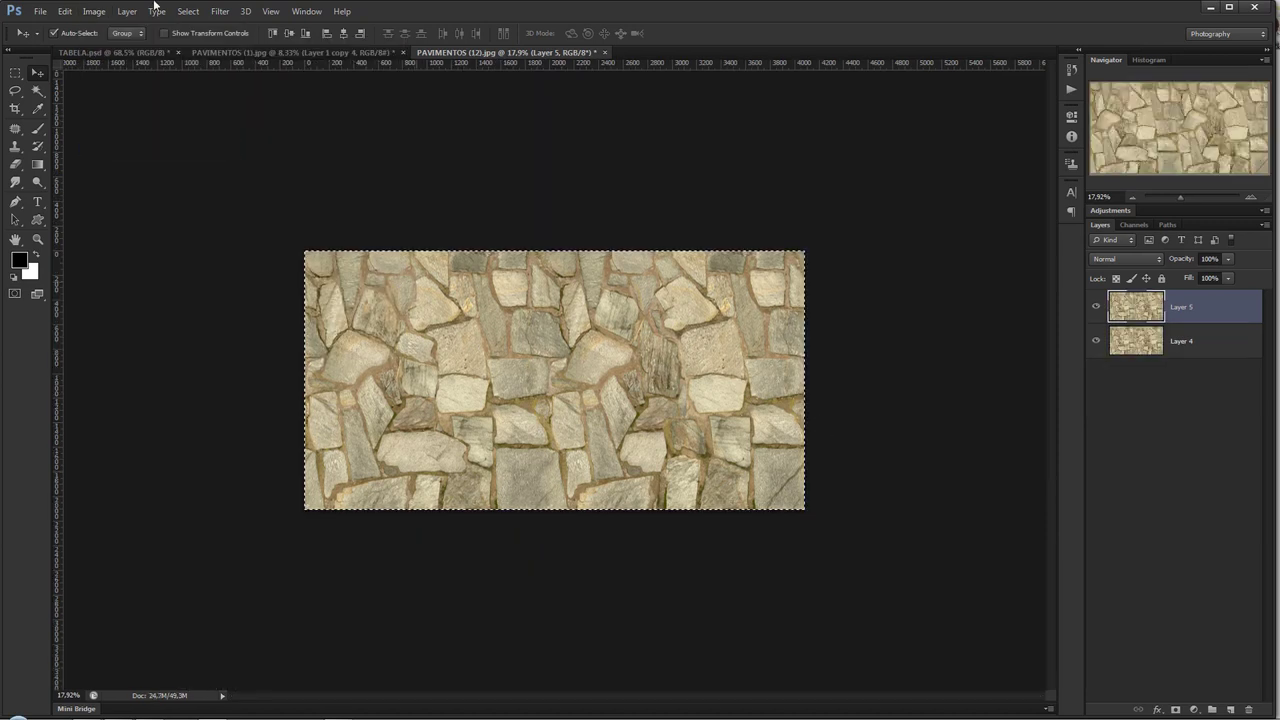
{"action": "key", "text": "ctrl+d"}
- Apply an Offset of Horizontal 0 and Vertical +906 with Wrap Around to Layer 5
{"action": "left_click", "coordinate": [220, 11]}
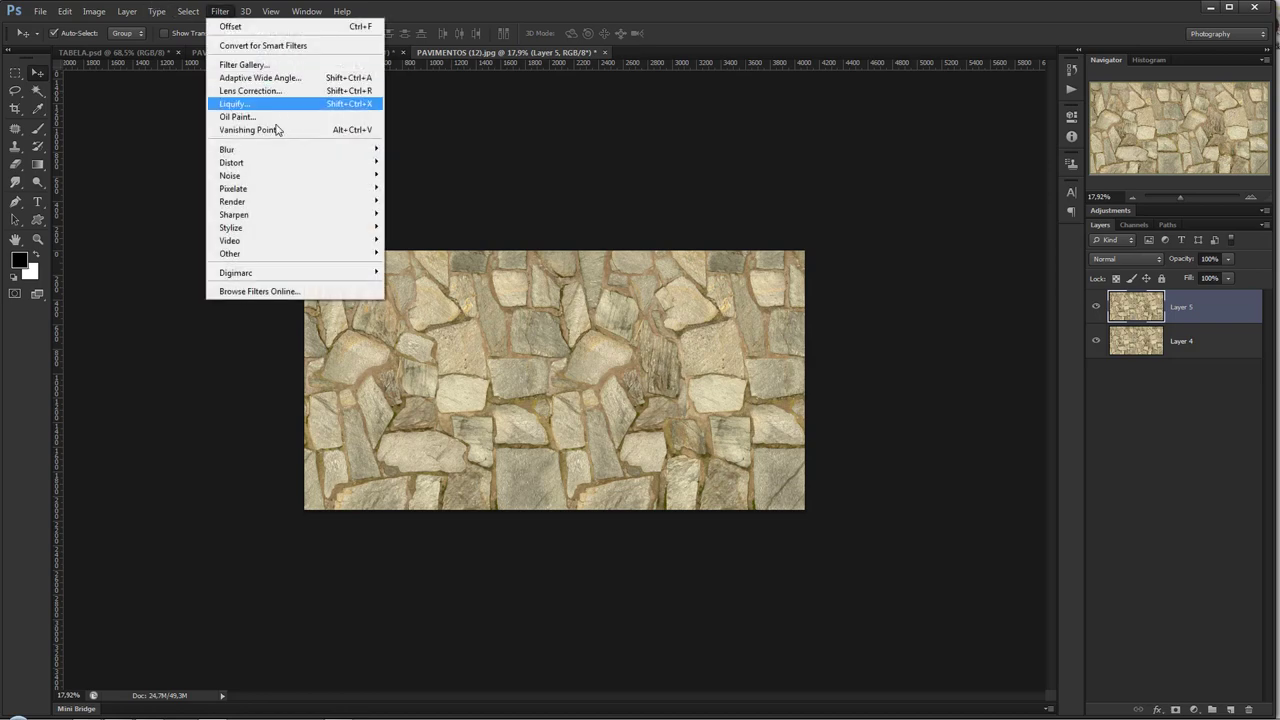
{"action": "left_click", "coordinate": [420, 306]}
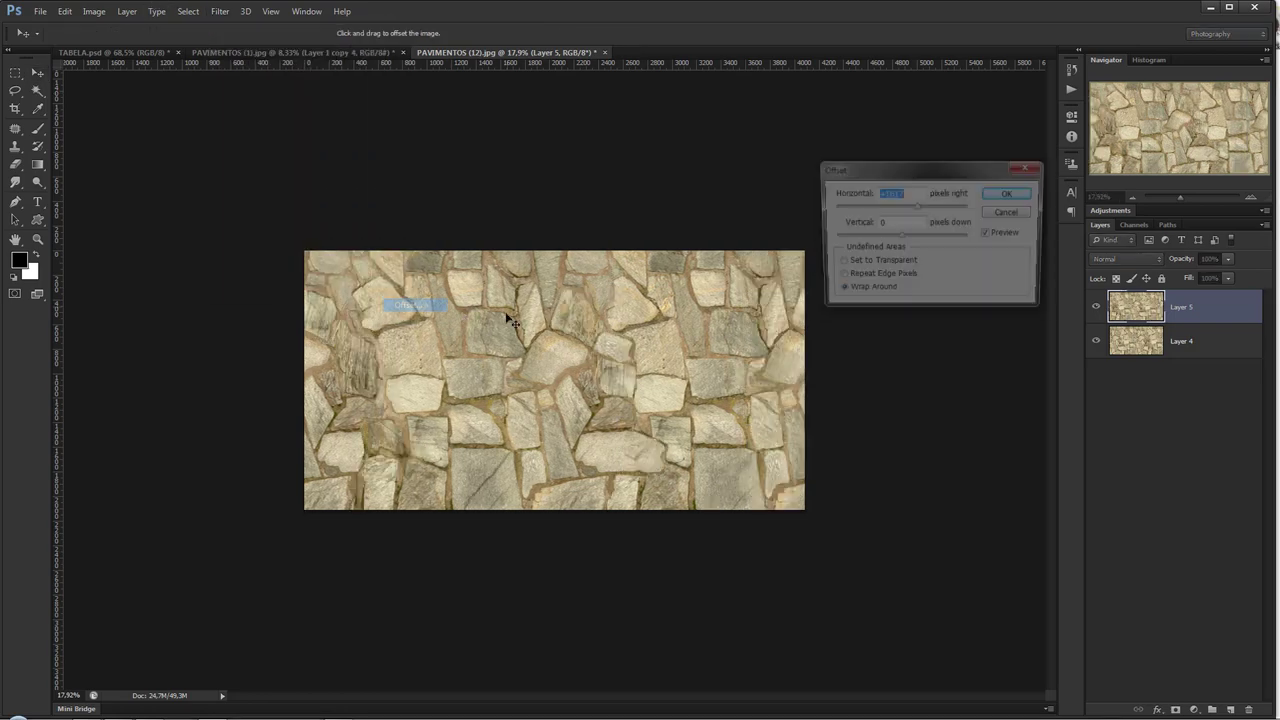
{"action": "type", "text": "0"}
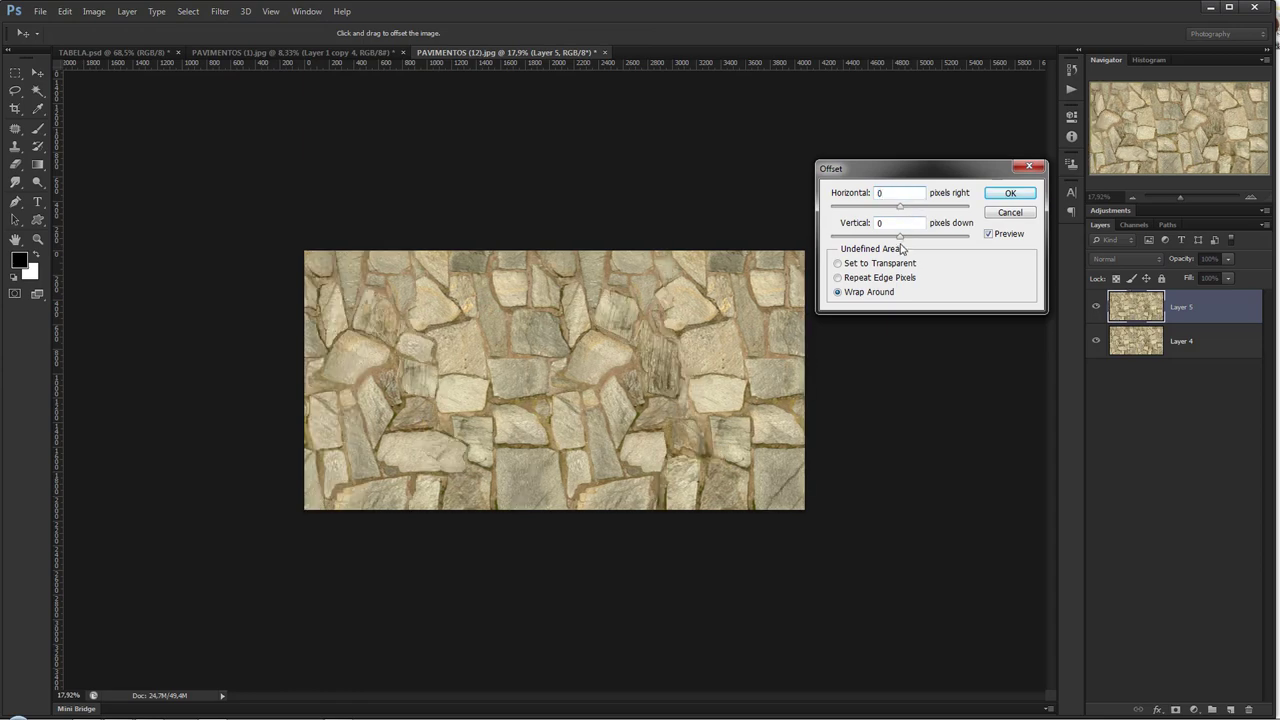
{"action": "left_click_drag", "start_coordinate": [900, 237], "coordinate": [916, 242]}
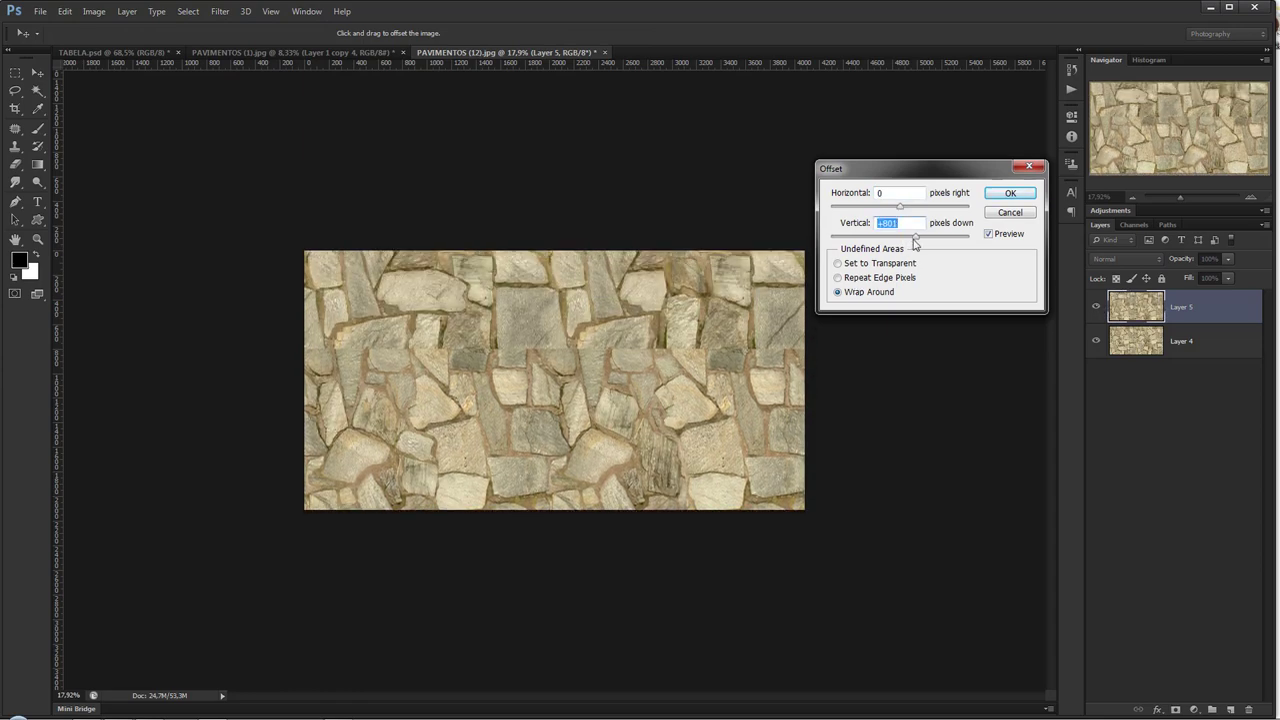
{"action": "left_click_drag", "start_coordinate": [916, 242], "coordinate": [919, 244]}
{"action": "left_click", "coordinate": [1010, 193]}
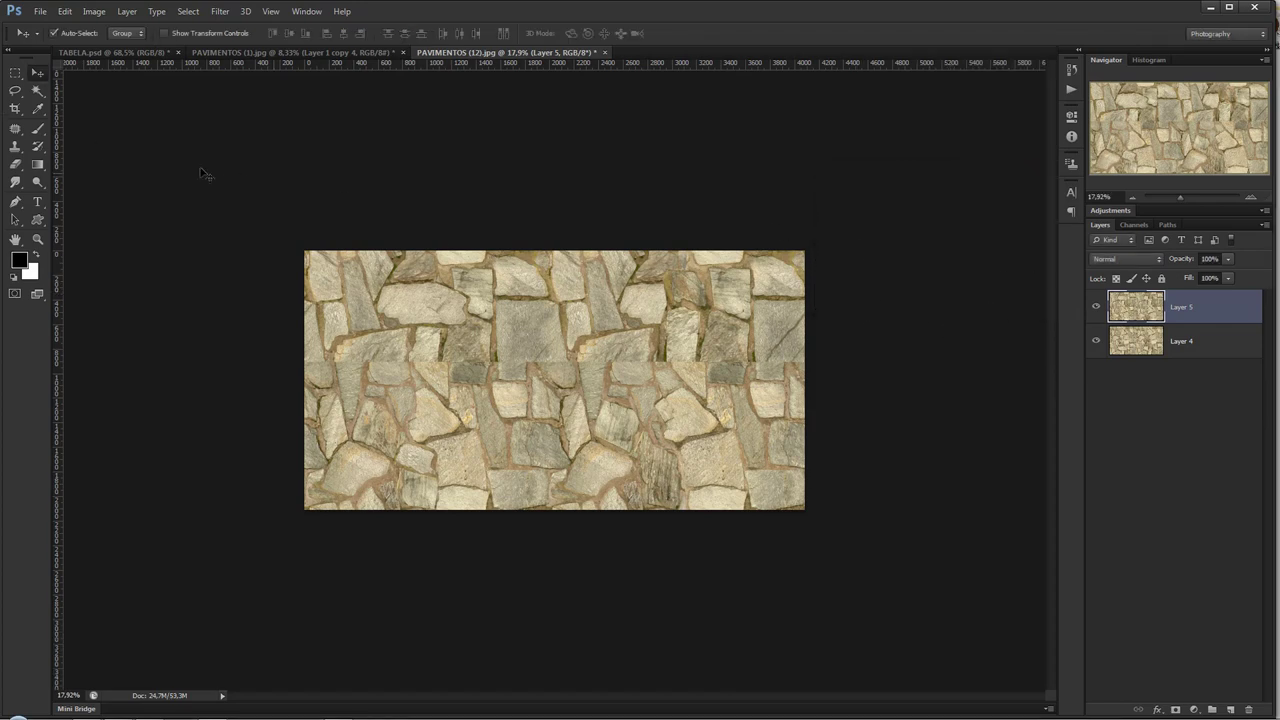
- Enlarge the canvas with the Crop tool to add wide transparent margins around the texture
{"action": "left_click", "coordinate": [18, 108]}
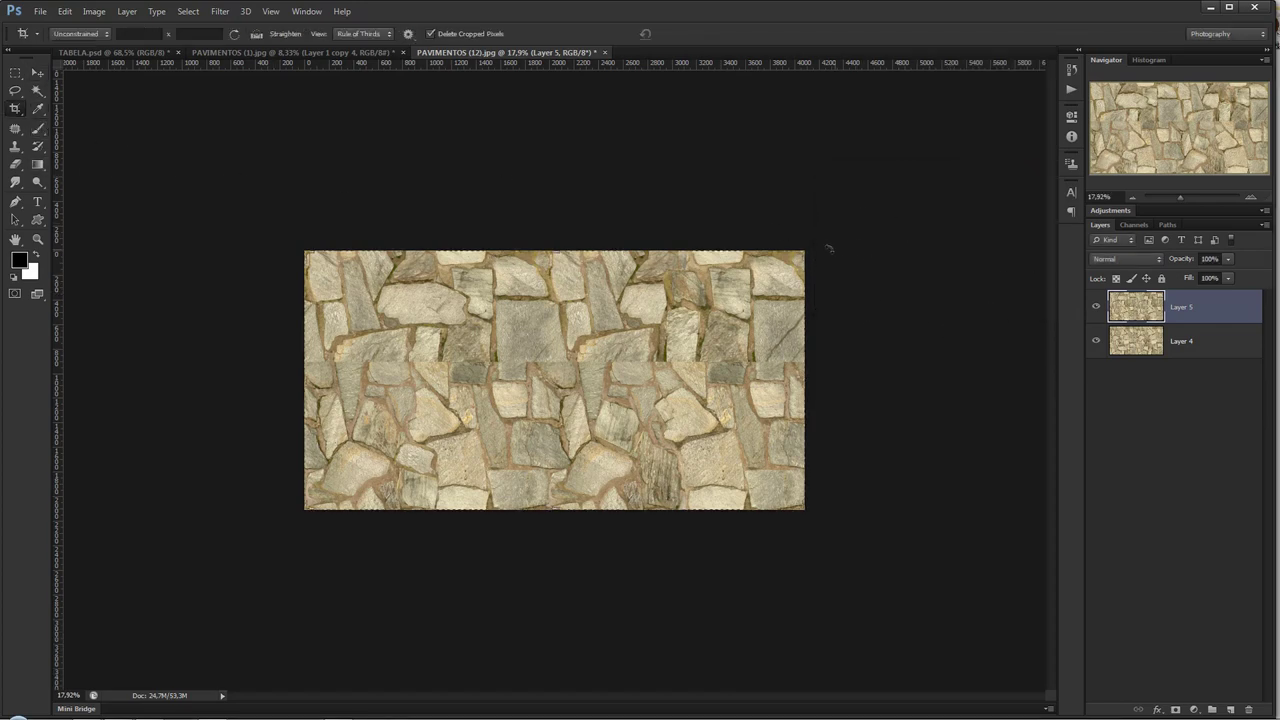
{"action": "left_click_drag", "start_coordinate": [801, 253], "coordinate": [938, 79]}
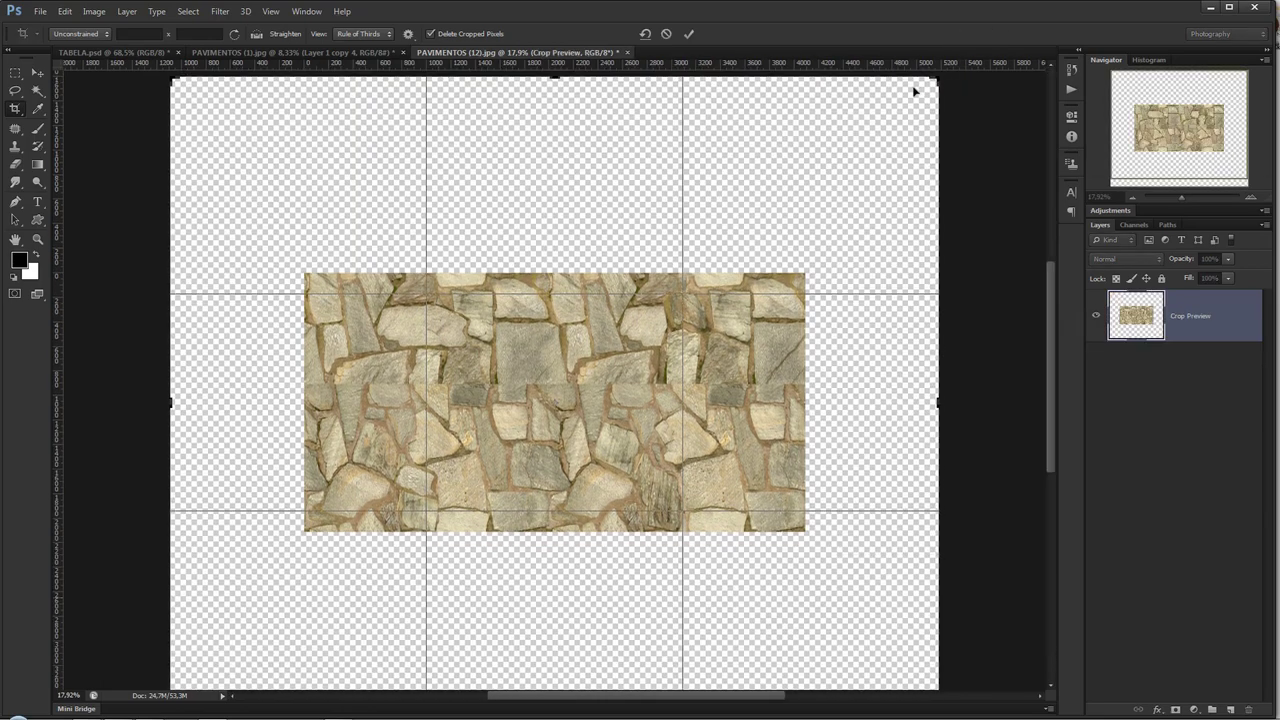
{"action": "key", "text": "Return"}
- Shift Layer 5 up above Layer 4 and select a horizontal band across the stone
{"action": "left_click", "coordinate": [38, 73]}
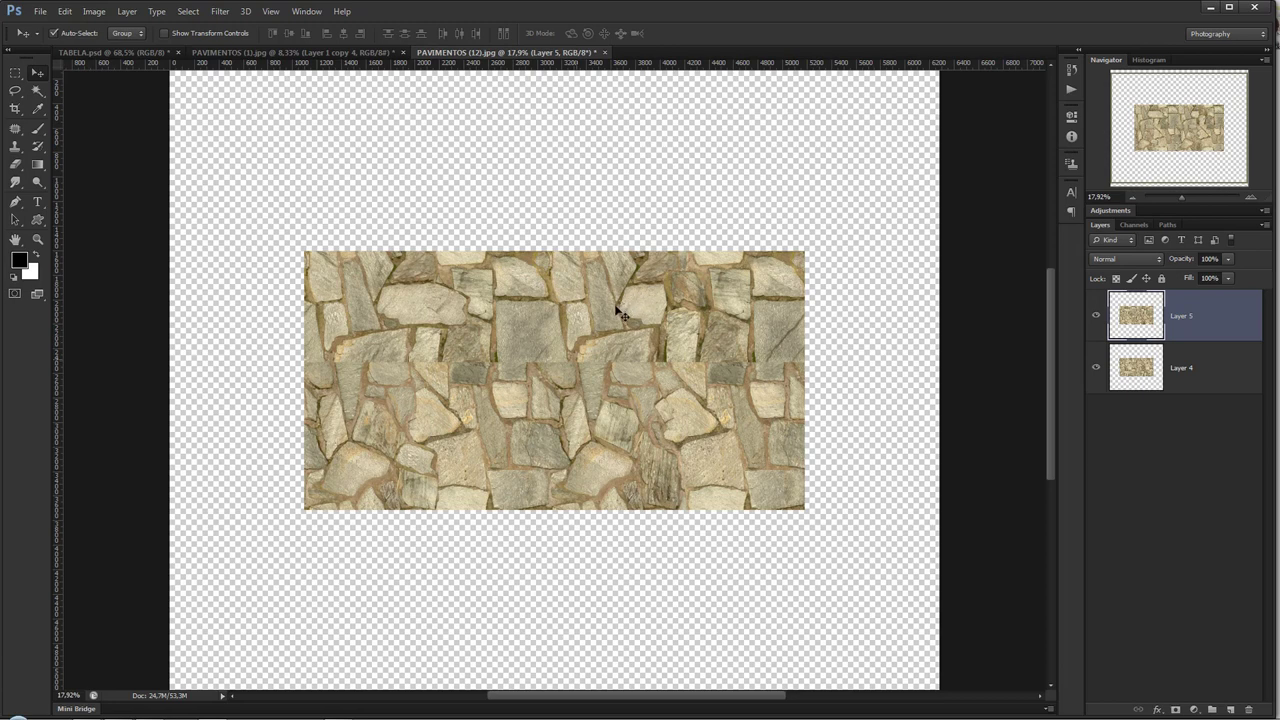
{"action": "left_click_drag", "start_coordinate": [619, 313], "coordinate": [620, 160]}
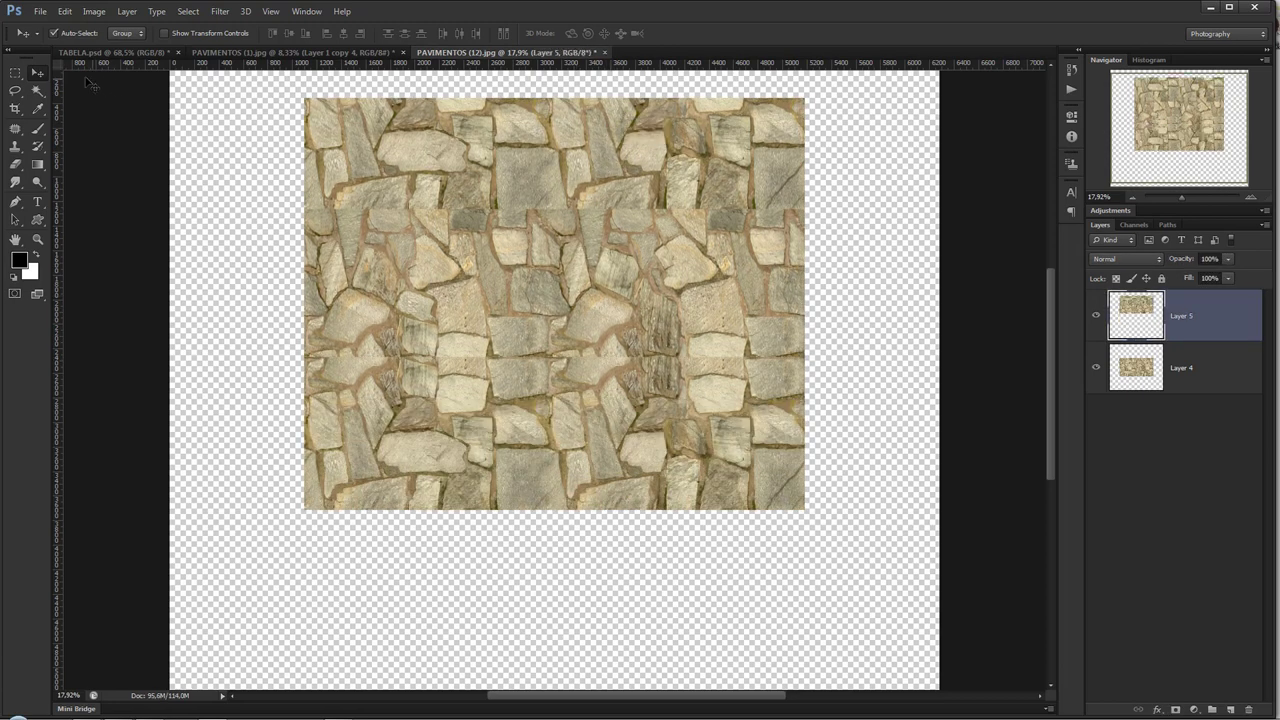
{"action": "left_click", "coordinate": [15, 73]}
{"action": "left_click_drag", "start_coordinate": [848, 478], "coordinate": [188, 210]}
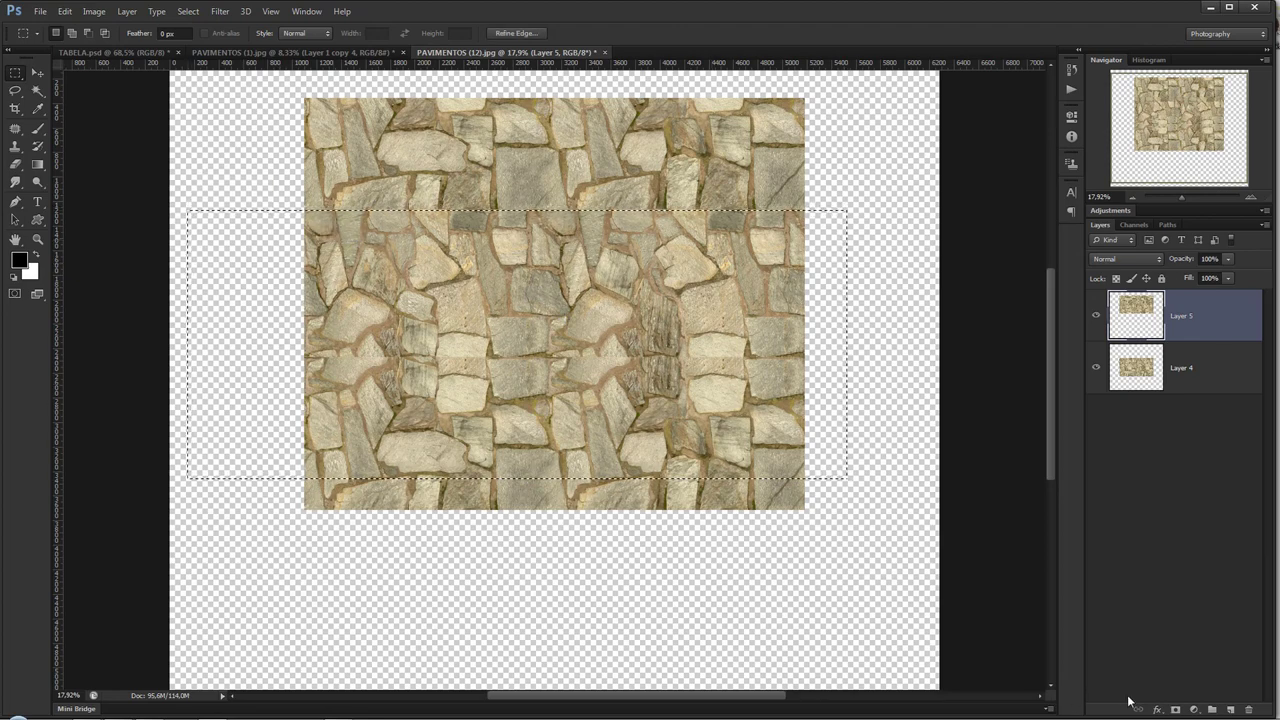
- Mask Layer 5 to the band, move it below the tile, and duplicate it upward with an inverted mask
{"action": "left_click", "coordinate": [1177, 710]}
{"action": "left_click", "coordinate": [37, 73]}
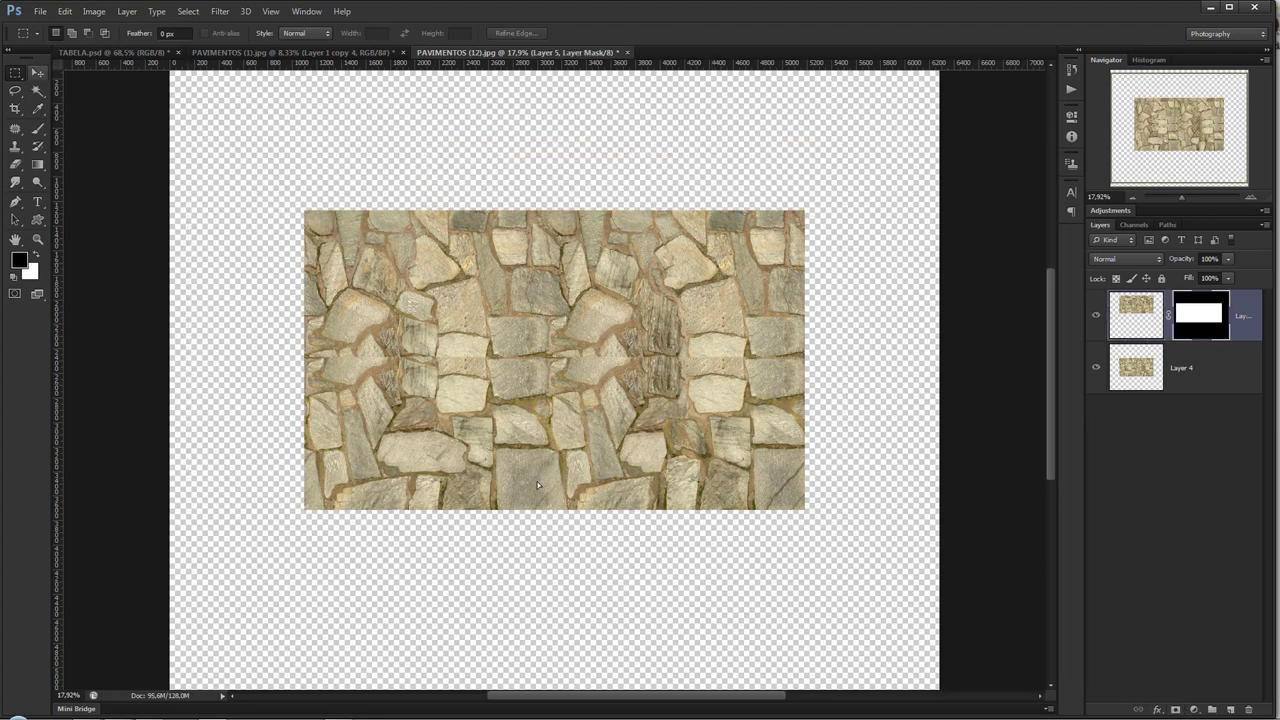
{"action": "left_click_drag", "start_coordinate": [540, 354], "coordinate": [541, 674]}
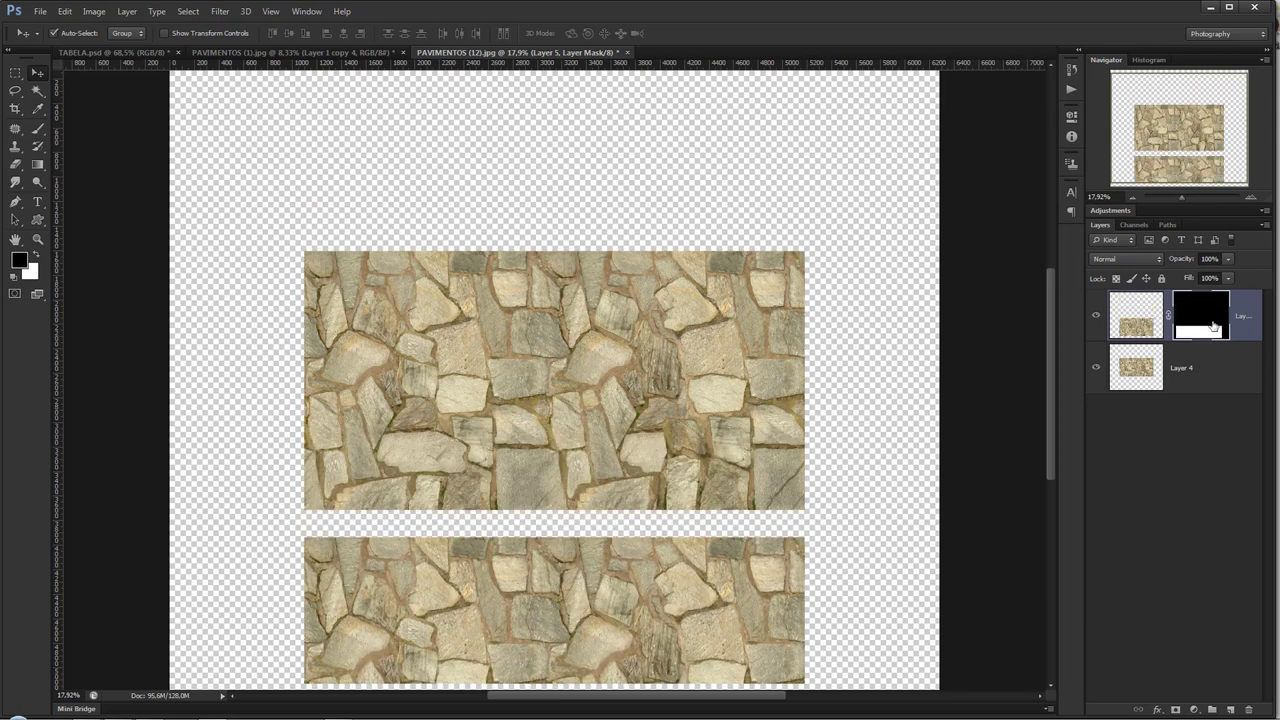
{"action": "left_click_drag", "start_coordinate": [680, 610], "coordinate": [737, 305]}
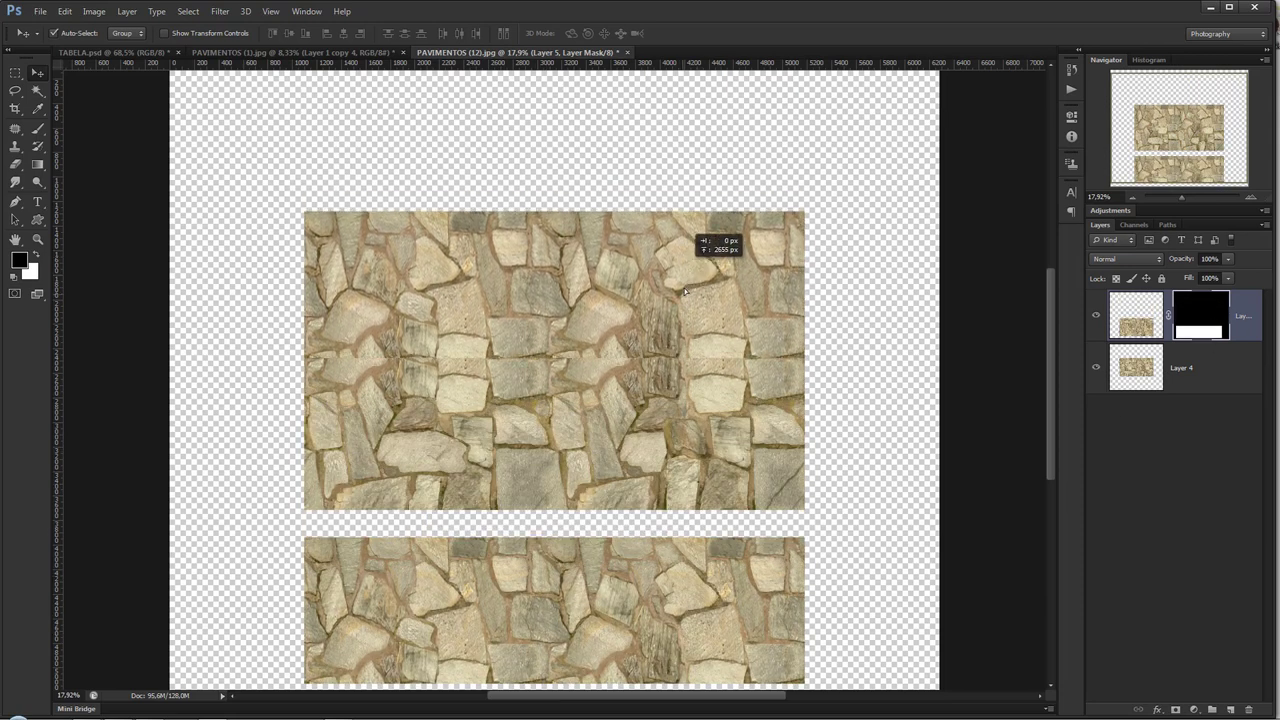
{"action": "left_click", "coordinate": [1207, 324]}
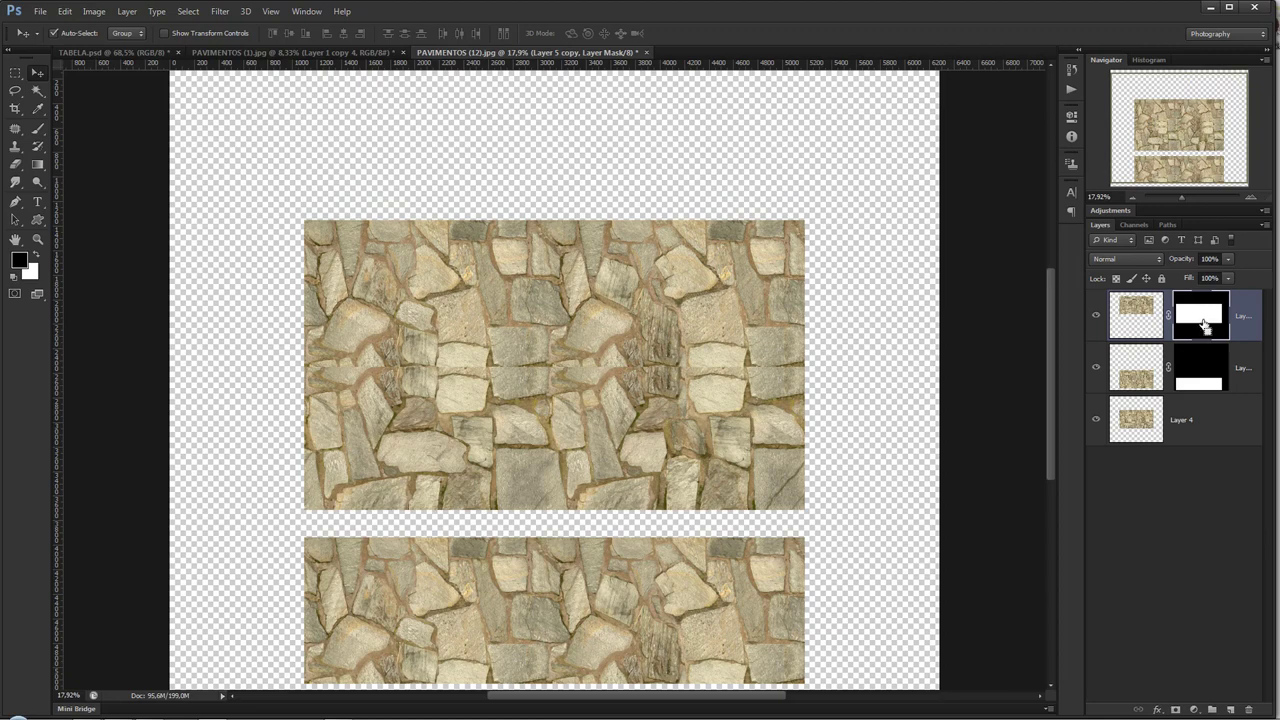
{"action": "key", "text": "ctrl+i"}
- Nudge the top strip down slightly and butt the bottom strip against the main tile
{"action": "left_click", "coordinate": [699, 176]}
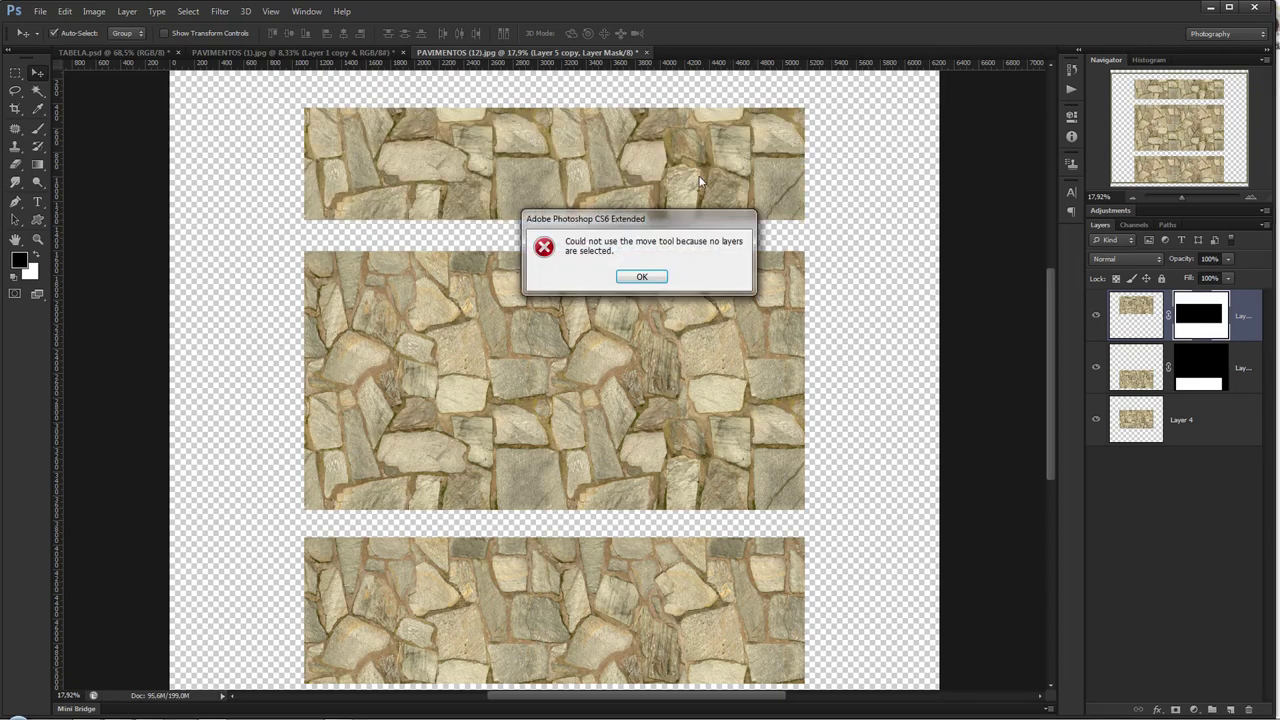
{"action": "left_click", "coordinate": [641, 280]}
{"action": "left_click_drag", "start_coordinate": [666, 177], "coordinate": [681, 207]}
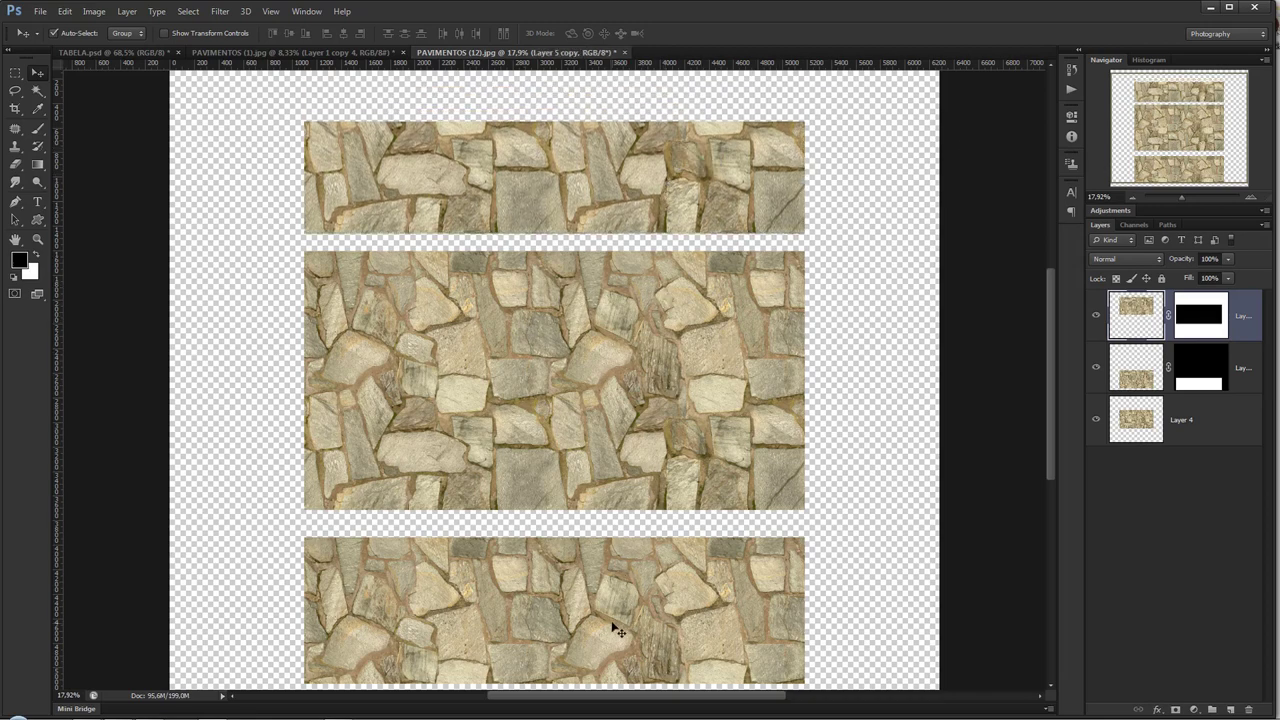
{"action": "left_click_drag", "start_coordinate": [615, 628], "coordinate": [615, 606]}
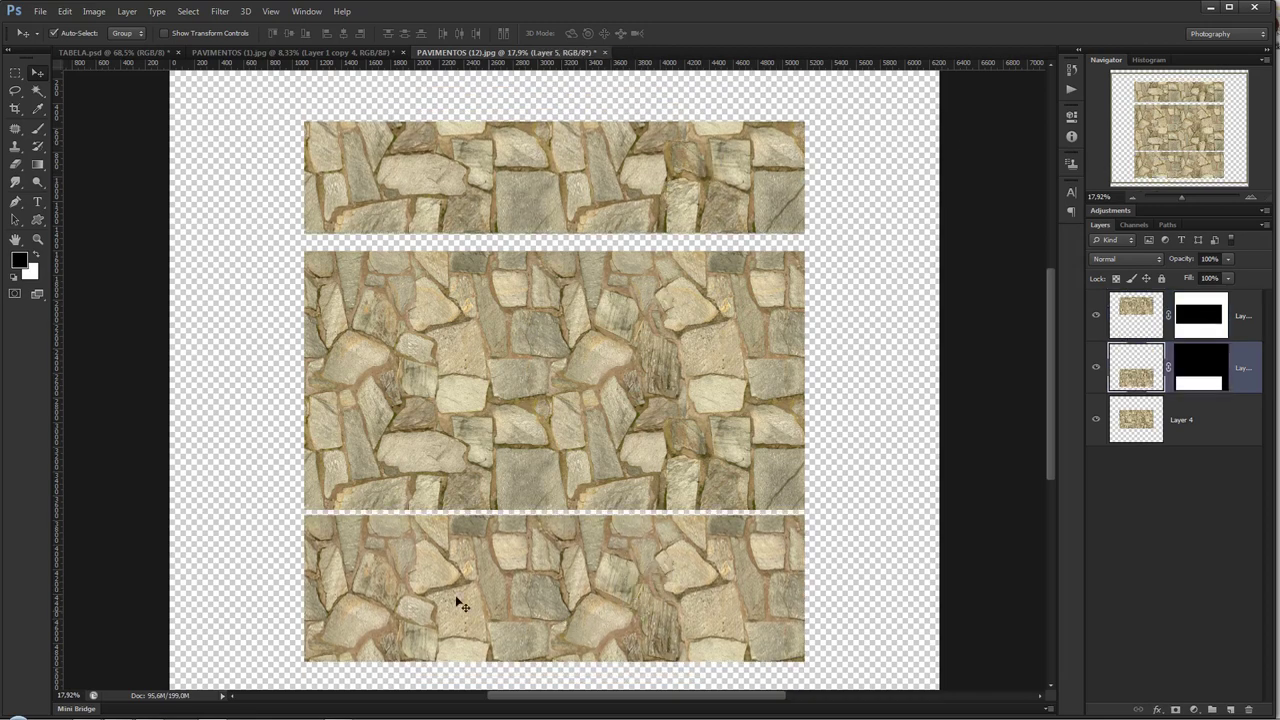
{"action": "key", "text": "z"}
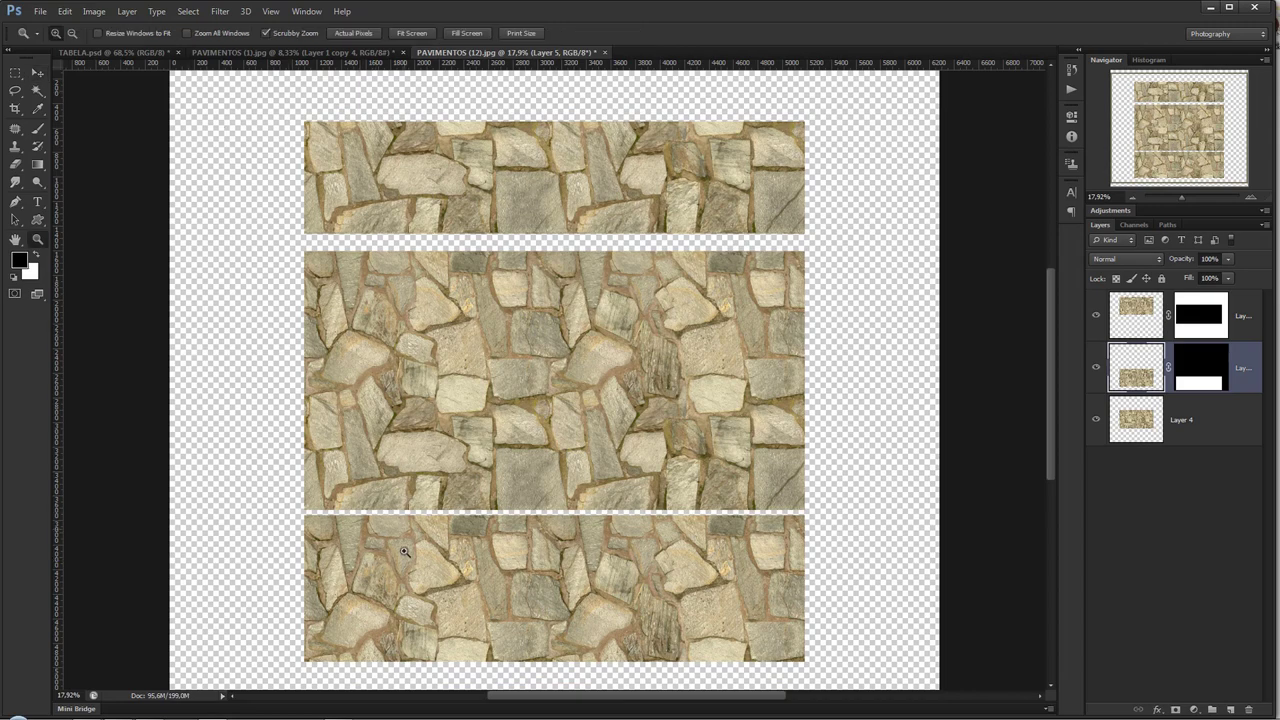
- Zoom to 40.6% on the lower seam and target Layer 5's mask for Lasso editing
{"action": "left_click_drag", "start_coordinate": [337, 518], "coordinate": [874, 357]}
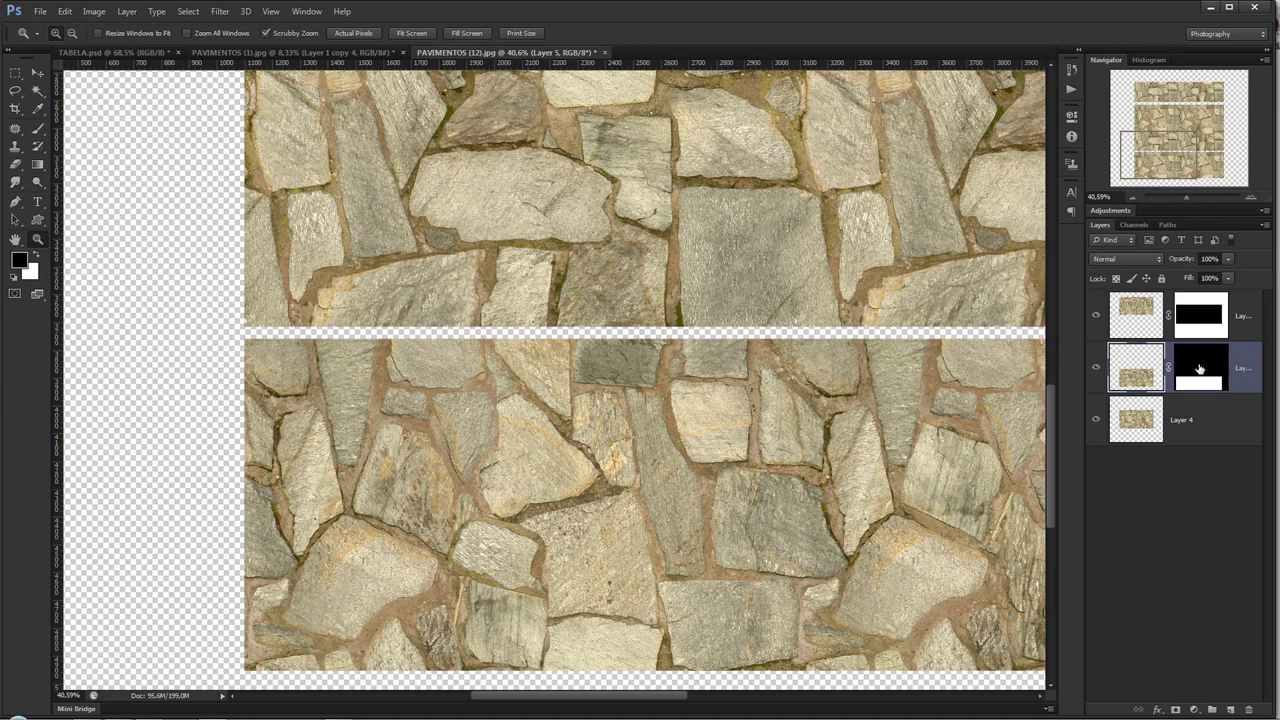
{"action": "left_click", "coordinate": [1199, 368]}
{"action": "key", "text": "l"}
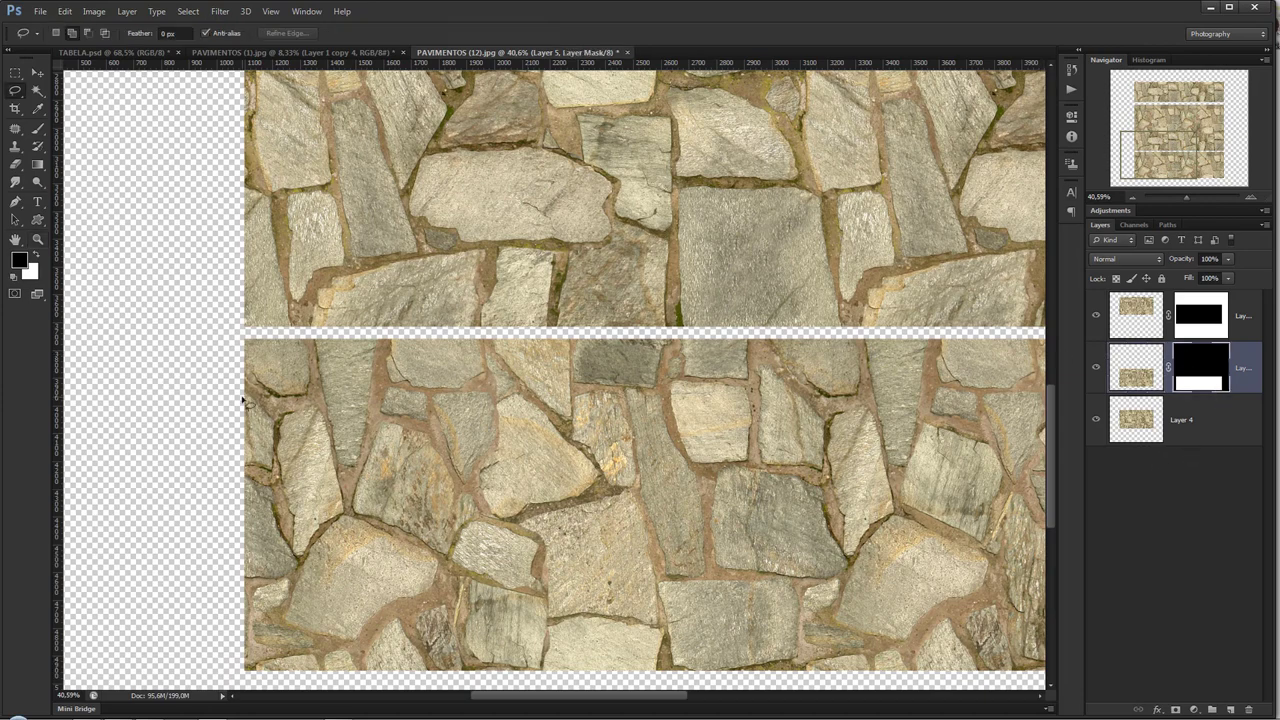
{"action": "left_click_drag", "start_coordinate": [171, 374], "coordinate": [50, 360]}
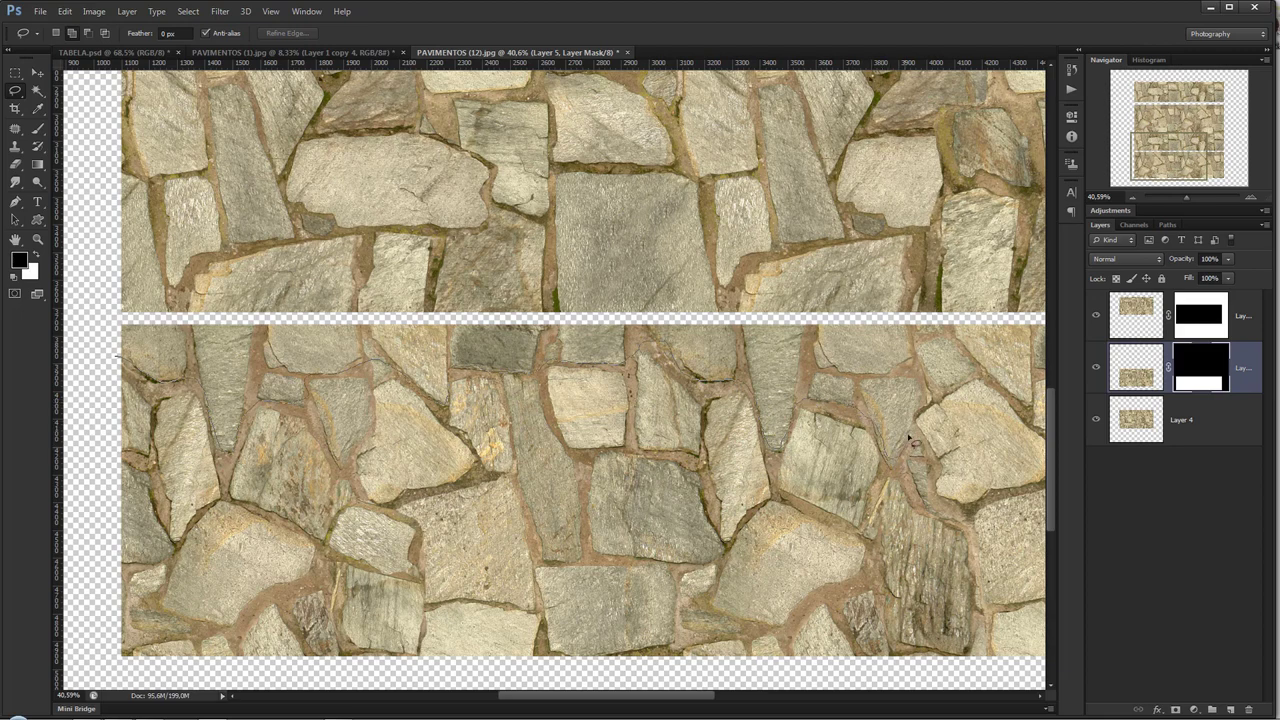
- Hide the lassoed stones along the lower strip's top edge in Layer 5's mask, then preview the mask
{"action": "left_click_drag", "start_coordinate": [912, 440], "coordinate": [105, 320]}
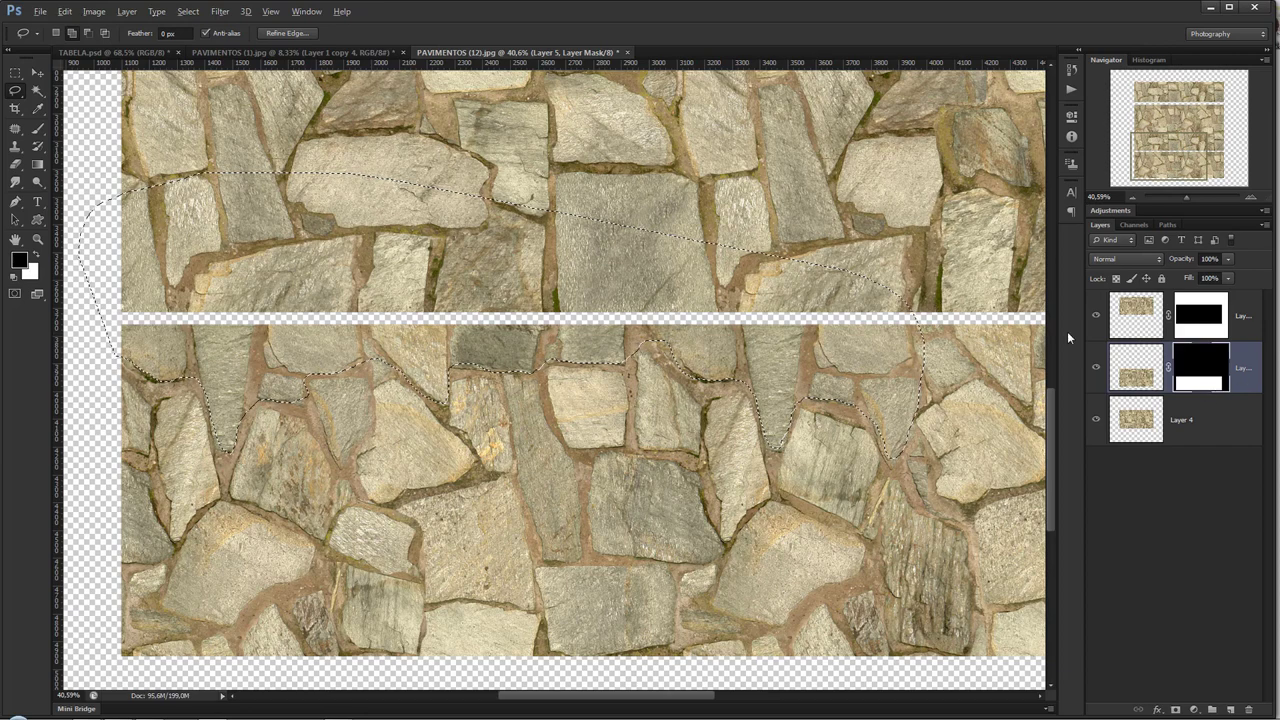
{"action": "key", "text": "alt+BackSpace"}
{"action": "key", "text": "ctrl+d"}
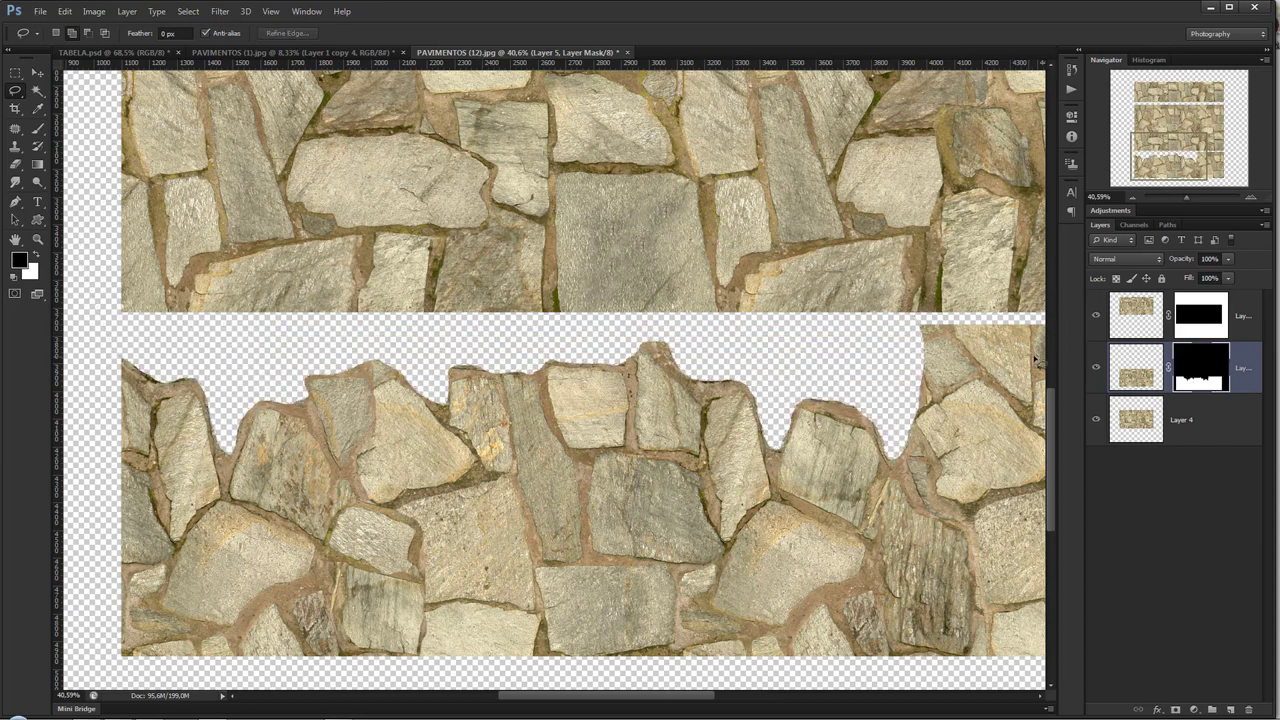
{"action": "scroll", "coordinate": [1036, 362], "scroll_direction": "right", "scroll_amount": 3}
{"action": "scroll", "coordinate": [1000, 372], "scroll_direction": "right", "scroll_amount": 1}
{"action": "left_click", "coordinate": [1201, 374], "text": "alt"}
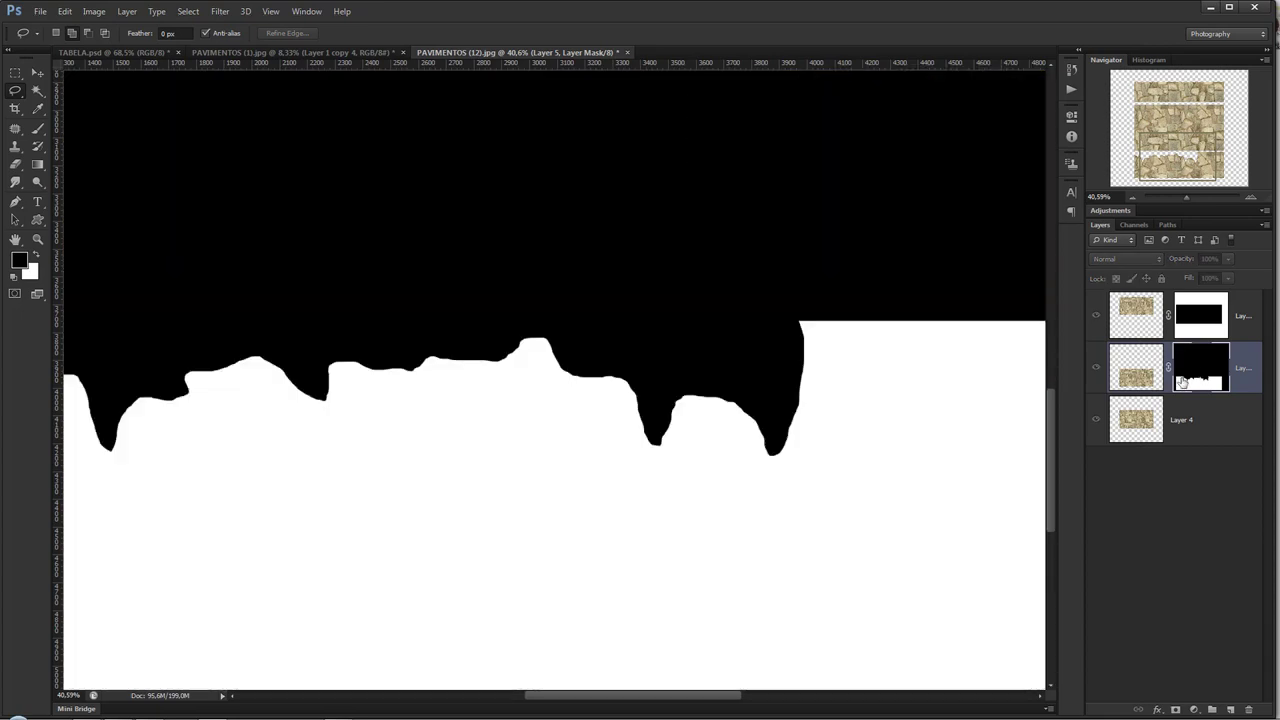
{"action": "left_click", "coordinate": [1205, 374], "text": "alt"}
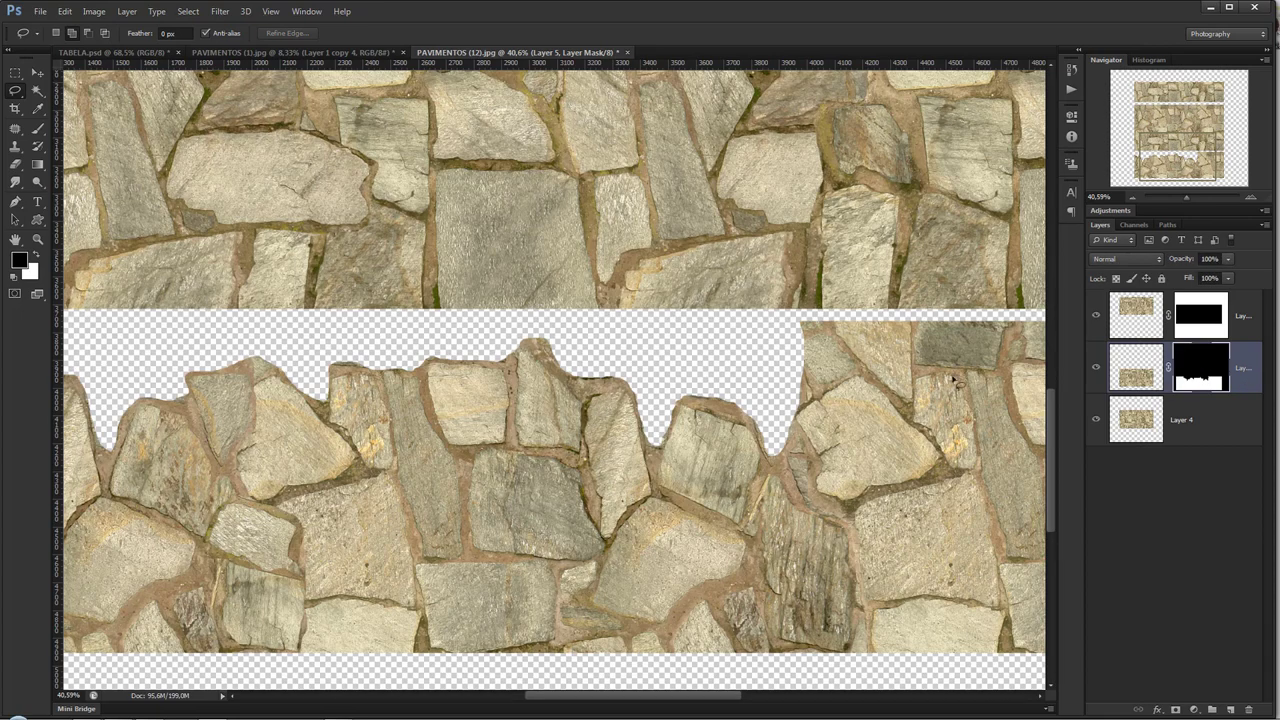
{"action": "left_click_drag", "start_coordinate": [677, 354], "coordinate": [491, 360]}
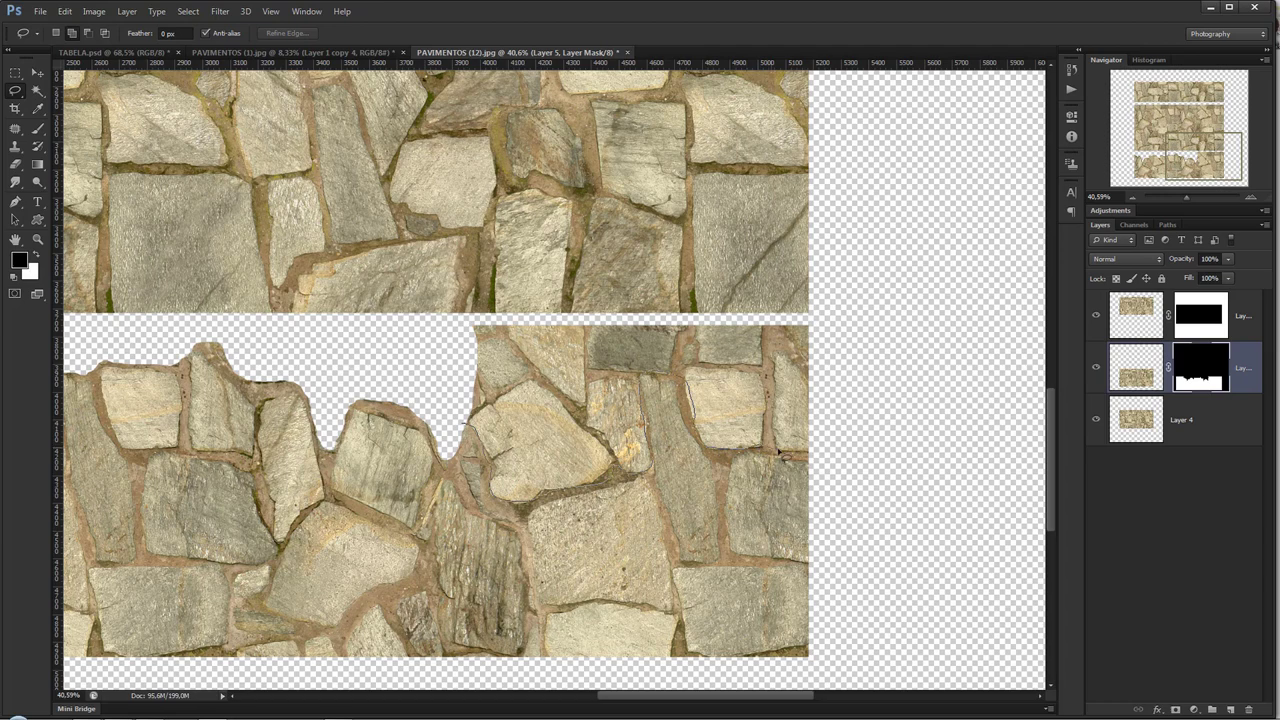
- Mask out the stones at the right end of the strip's top edge as well
{"action": "left_click_drag", "start_coordinate": [780, 453], "coordinate": [420, 228]}
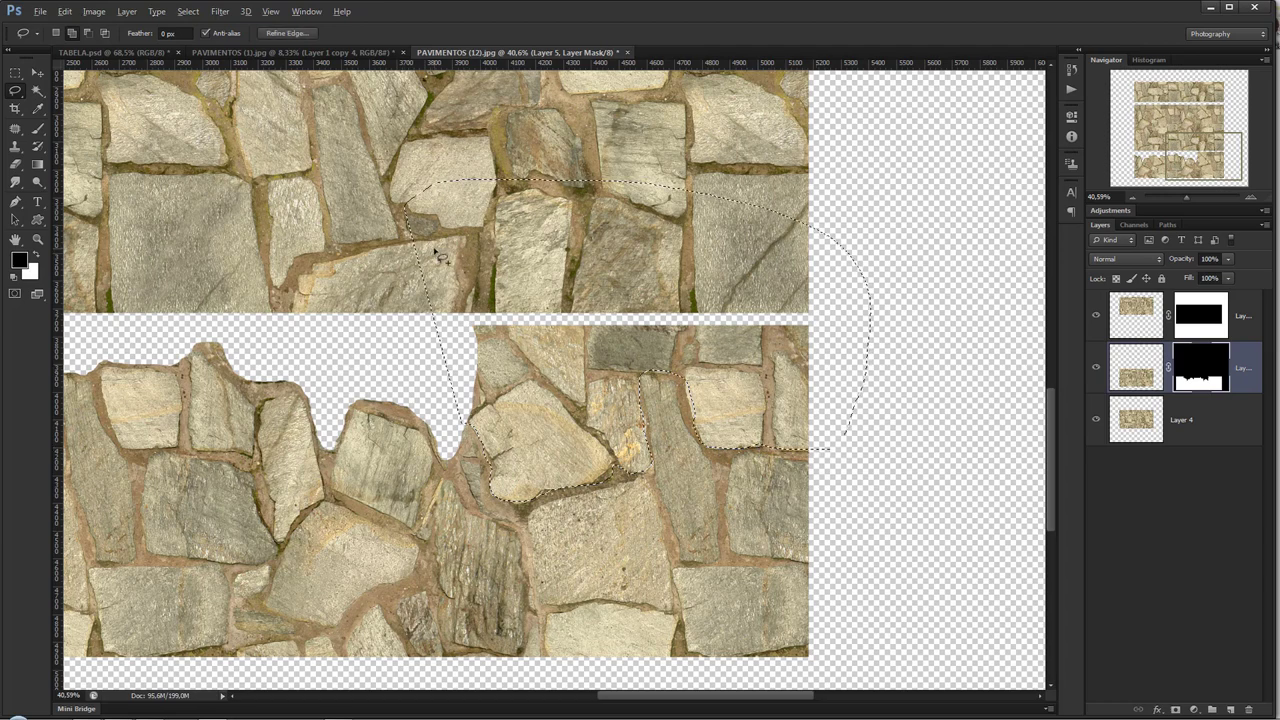
{"action": "key", "text": "alt+BackSpace"}
{"action": "key", "text": "ctrl+d"}
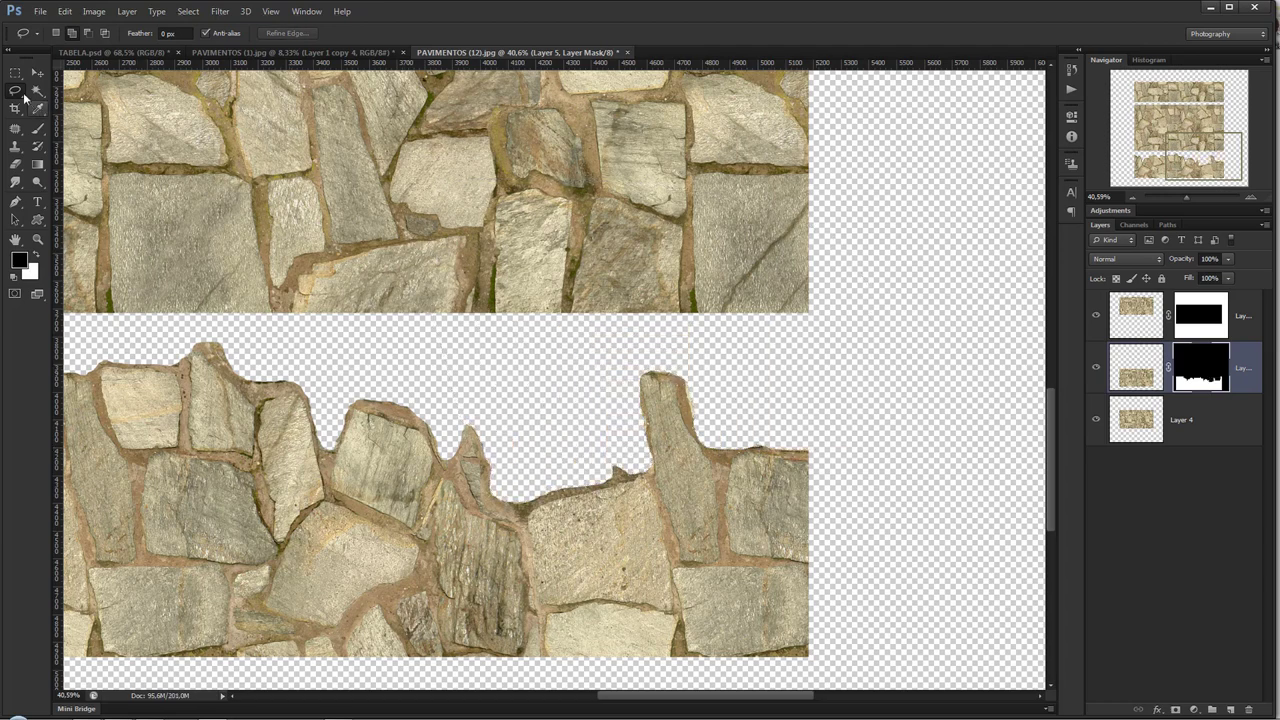
- Reposition the lower stone layer under the top strip, nudging it down 69 px
{"action": "left_click", "coordinate": [37, 73]}
{"action": "left_click_drag", "start_coordinate": [305, 455], "coordinate": [354, 349]}
{"action": "mouse_move", "coordinate": [267, 276]}
{"action": "left_mouse_down"}
{"action": "mouse_move", "coordinate": [767, 456]}
{"action": "mouse_move", "coordinate": [777, 432]}
{"action": "left_mouse_up"}
{"action": "left_click_drag", "start_coordinate": [637, 460], "coordinate": [637, 485]}
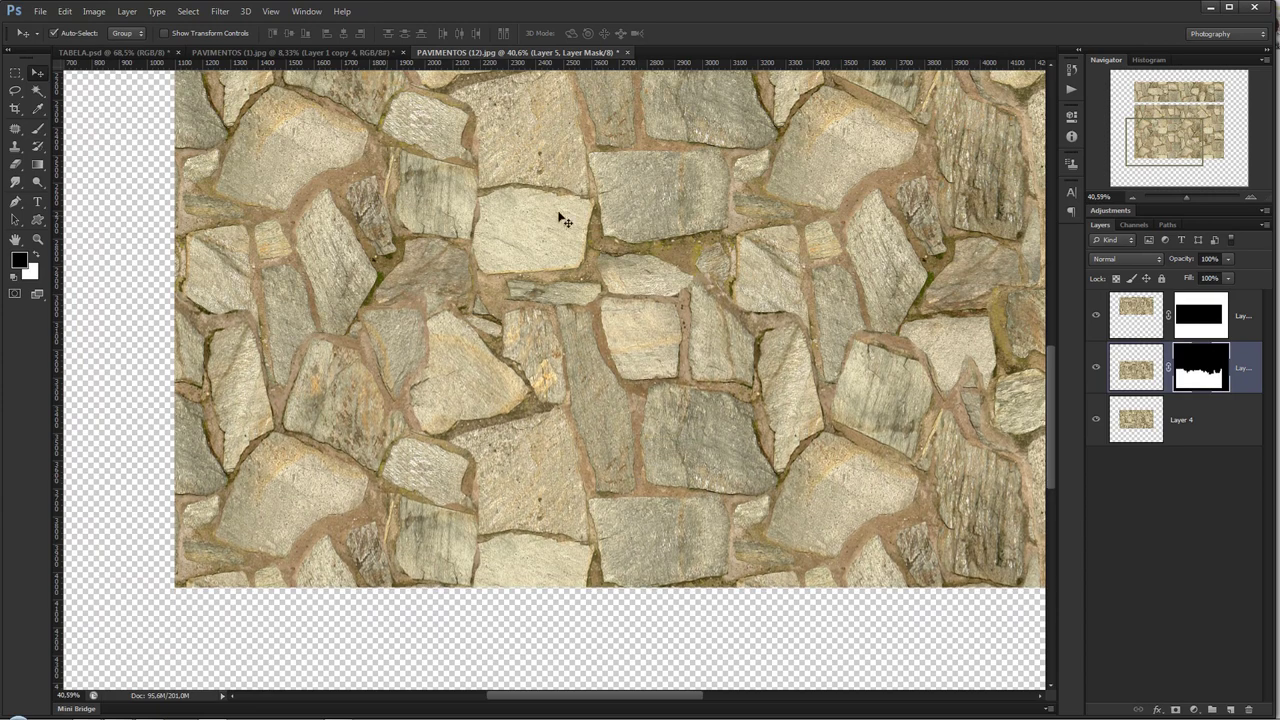
{"action": "key", "text": "z"}
{"action": "mouse_move", "coordinate": [651, 334]}
{"action": "left_mouse_down"}
{"action": "mouse_move", "coordinate": [521, 413]}
{"action": "mouse_move", "coordinate": [563, 397]}
{"action": "left_mouse_up"}
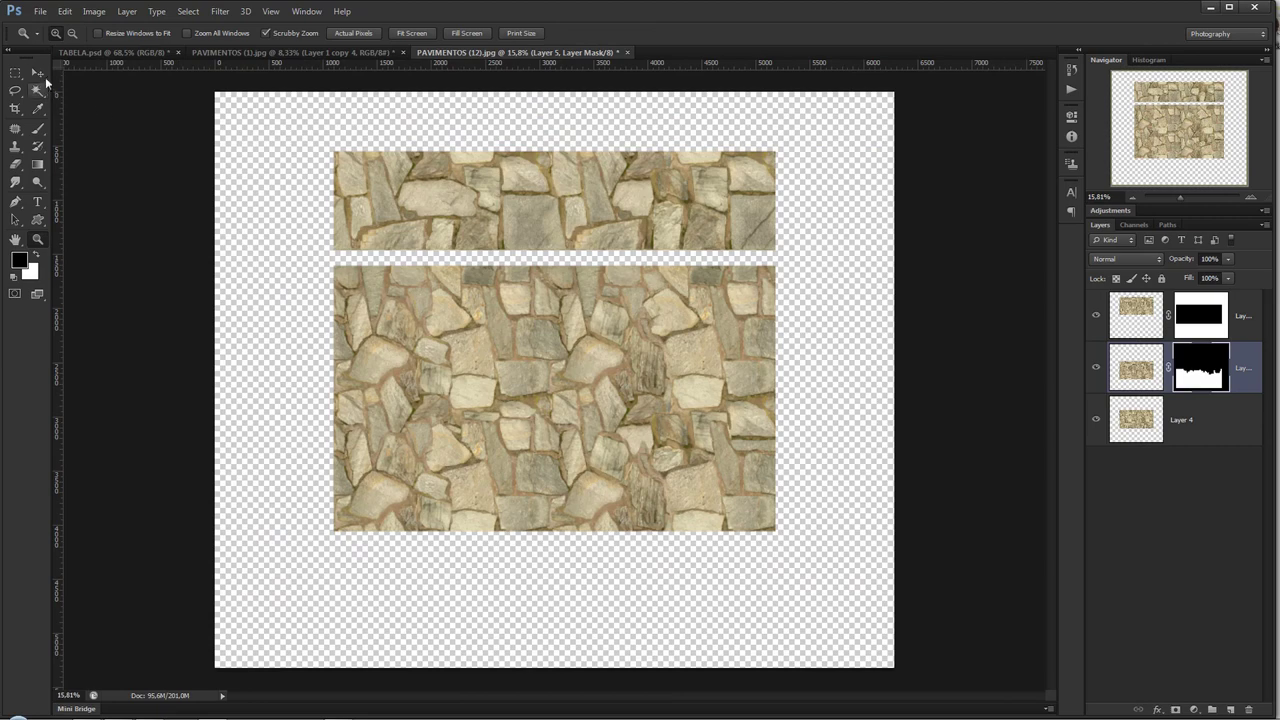
{"action": "mouse_move", "coordinate": [428, 182]}
{"action": "left_mouse_down"}
{"action": "mouse_move", "coordinate": [469, 311]}
{"action": "mouse_move", "coordinate": [517, 207]}
{"action": "left_mouse_up"}
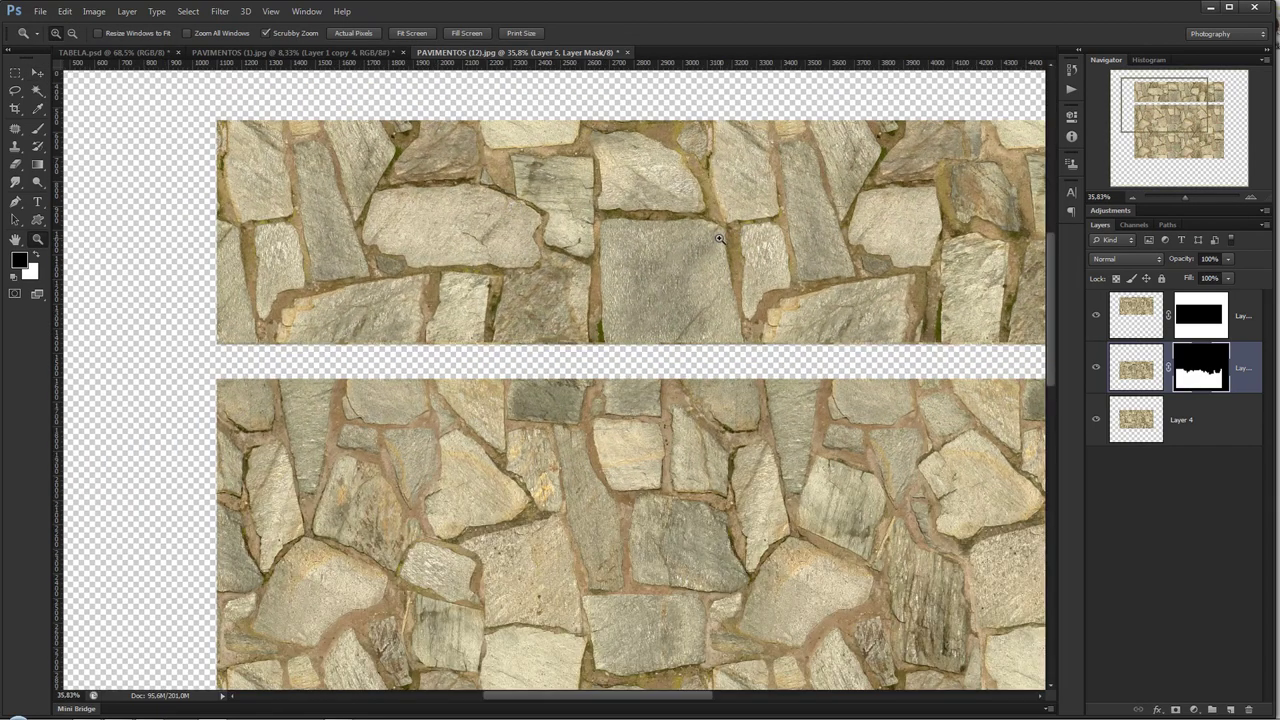
- On Layer 5 copy's mask, hide the lassoed stones along the strip's lower edge
{"action": "key", "text": "v"}
{"action": "left_click", "coordinate": [562, 232]}
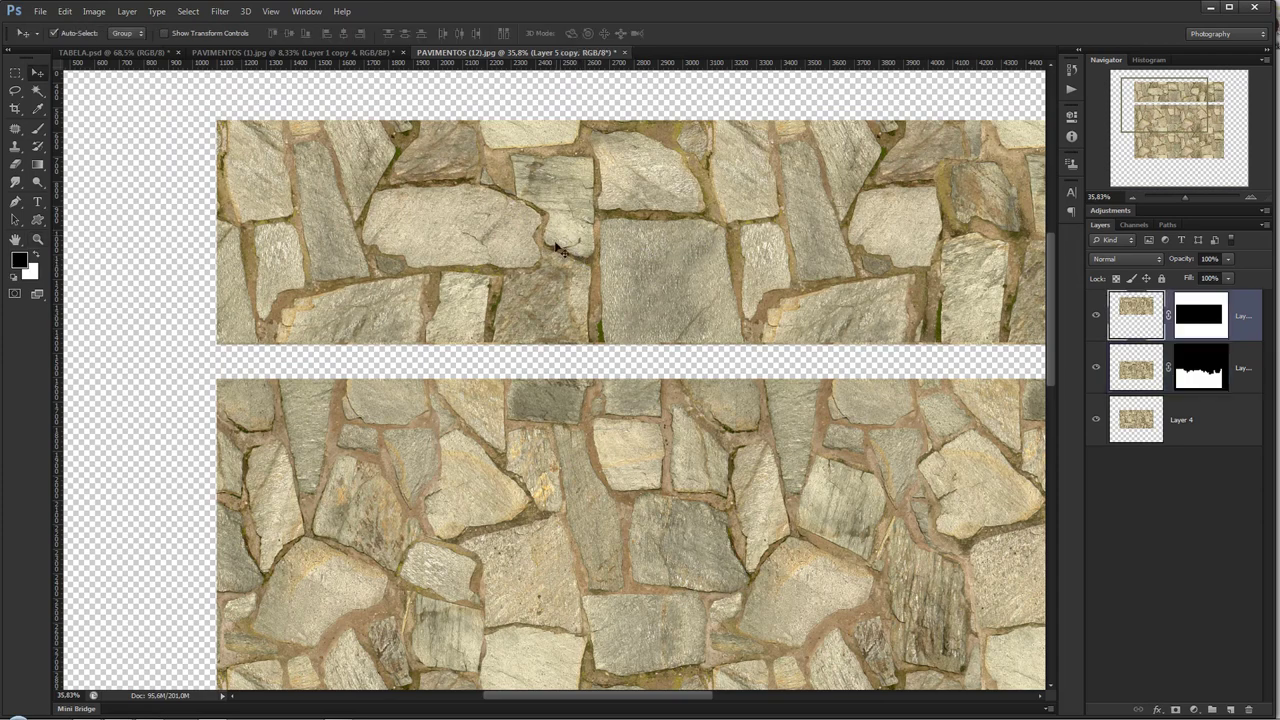
{"action": "left_click", "coordinate": [1207, 307]}
{"action": "key", "text": "l"}
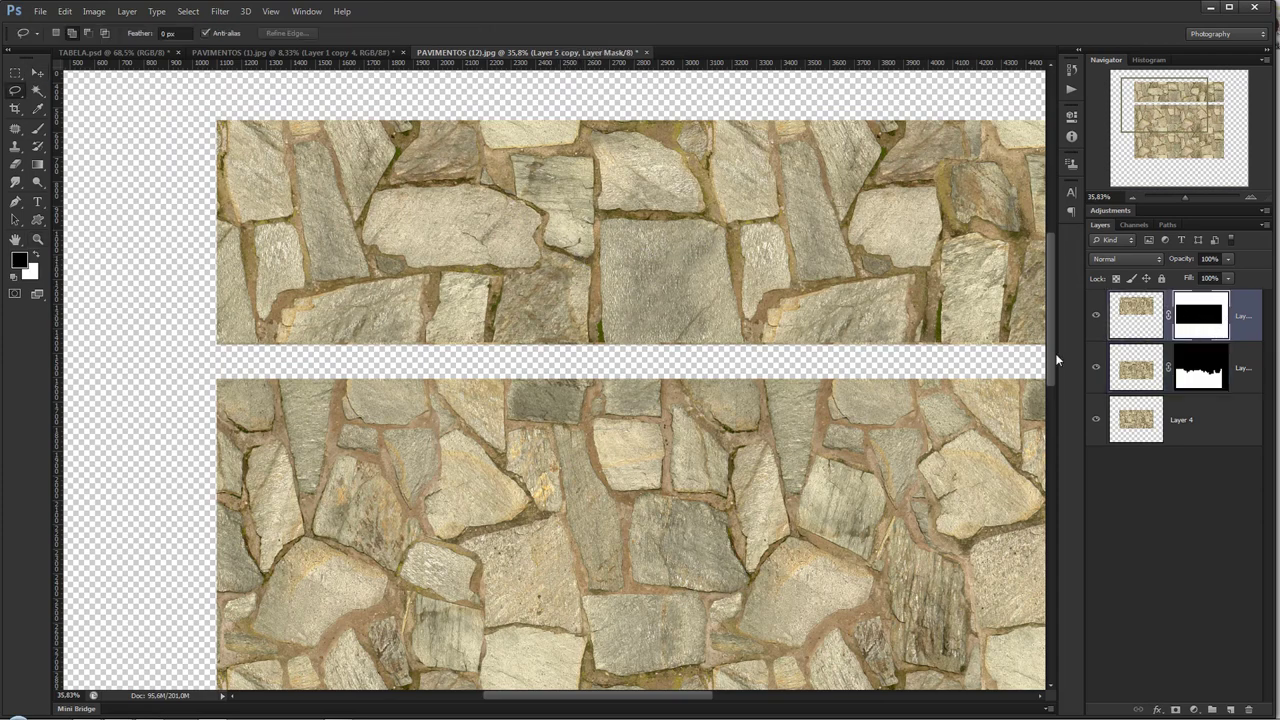
{"action": "left_click_drag", "start_coordinate": [340, 343], "coordinate": [380, 288]}
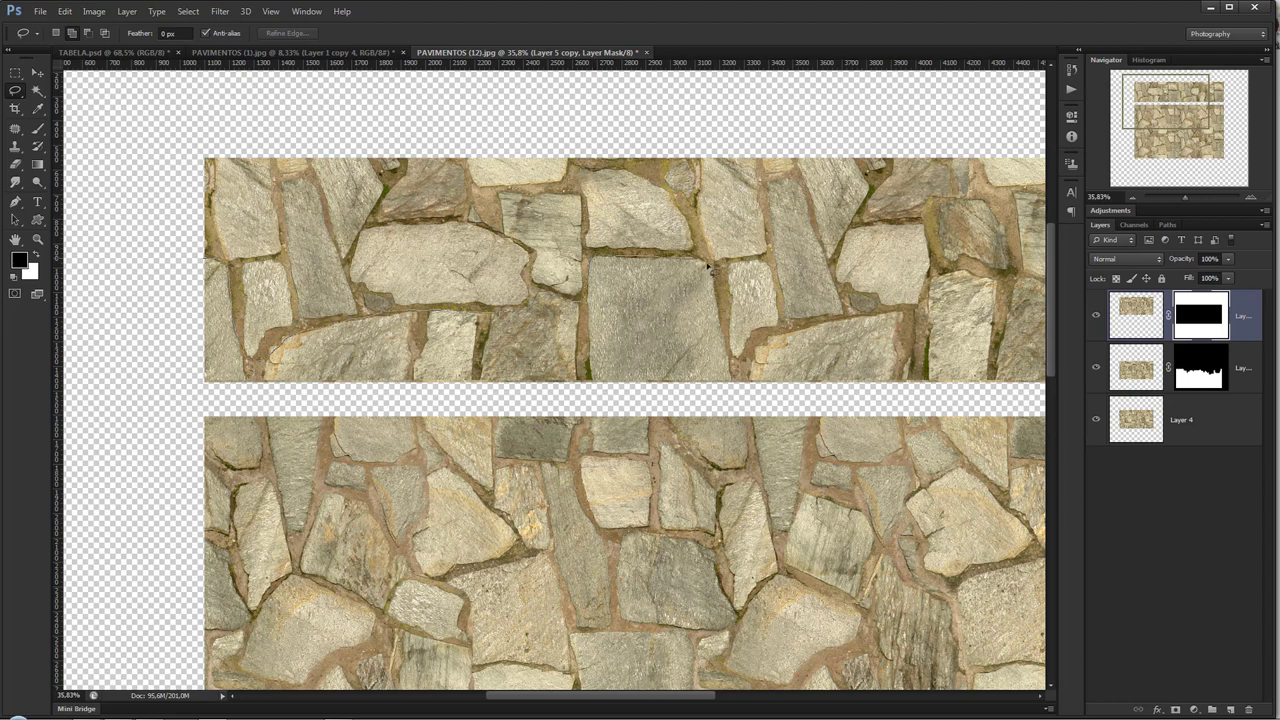
{"action": "left_click_drag", "start_coordinate": [739, 369], "coordinate": [903, 316]}
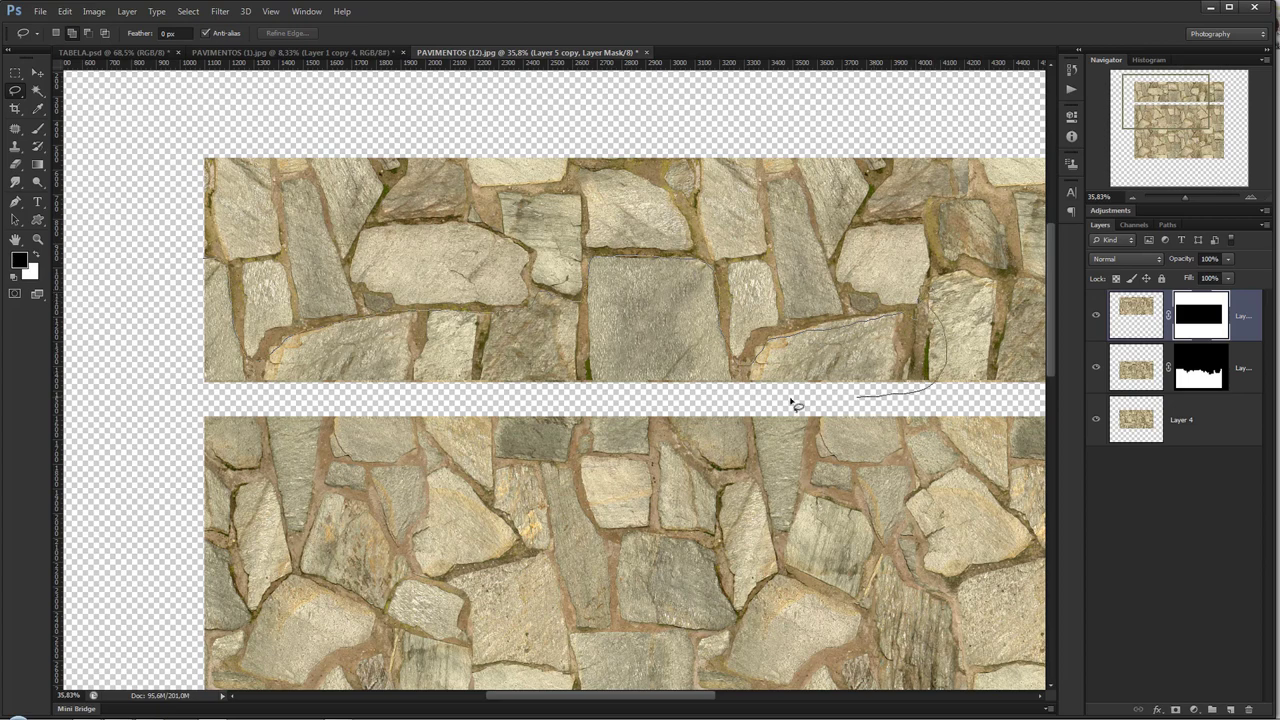
{"action": "left_click_drag", "start_coordinate": [951, 347], "coordinate": [130, 333]}
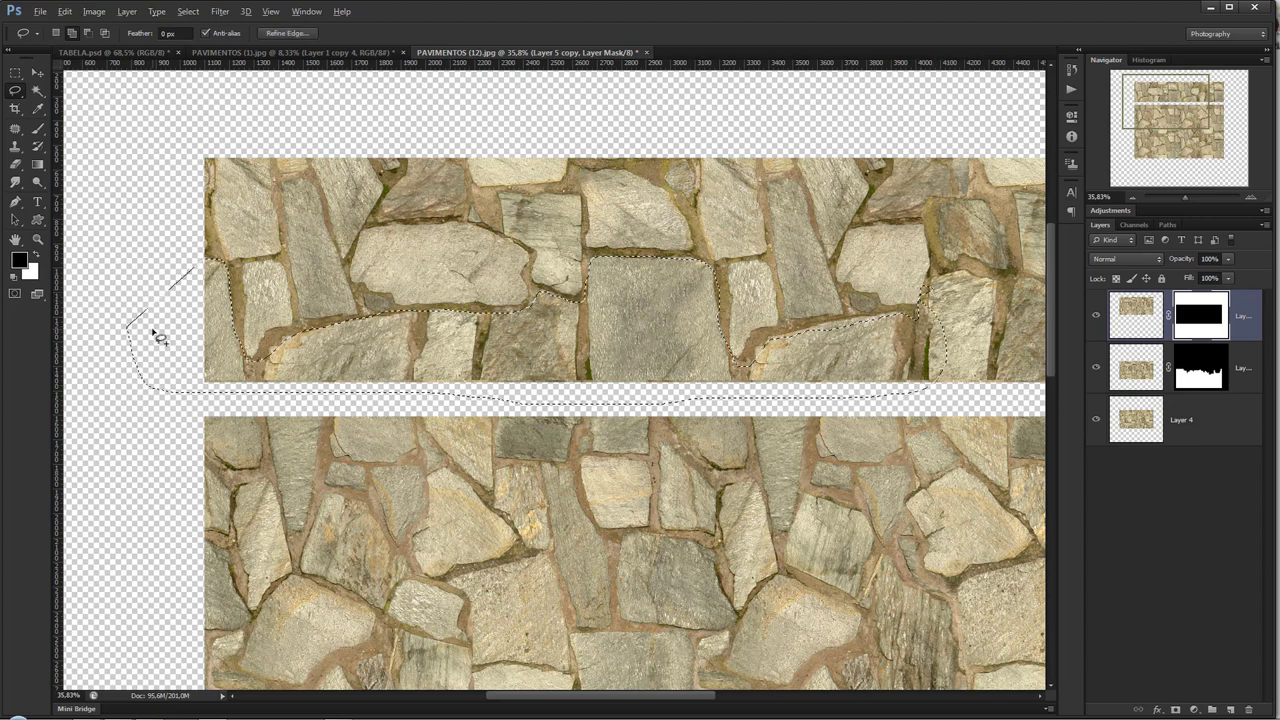
{"action": "key", "text": "alt+BackSpace"}
- Zoom in on the notch and try hiding the leftover stone fragment, then undo it
{"action": "left_click_drag", "start_coordinate": [756, 281], "coordinate": [403, 289]}
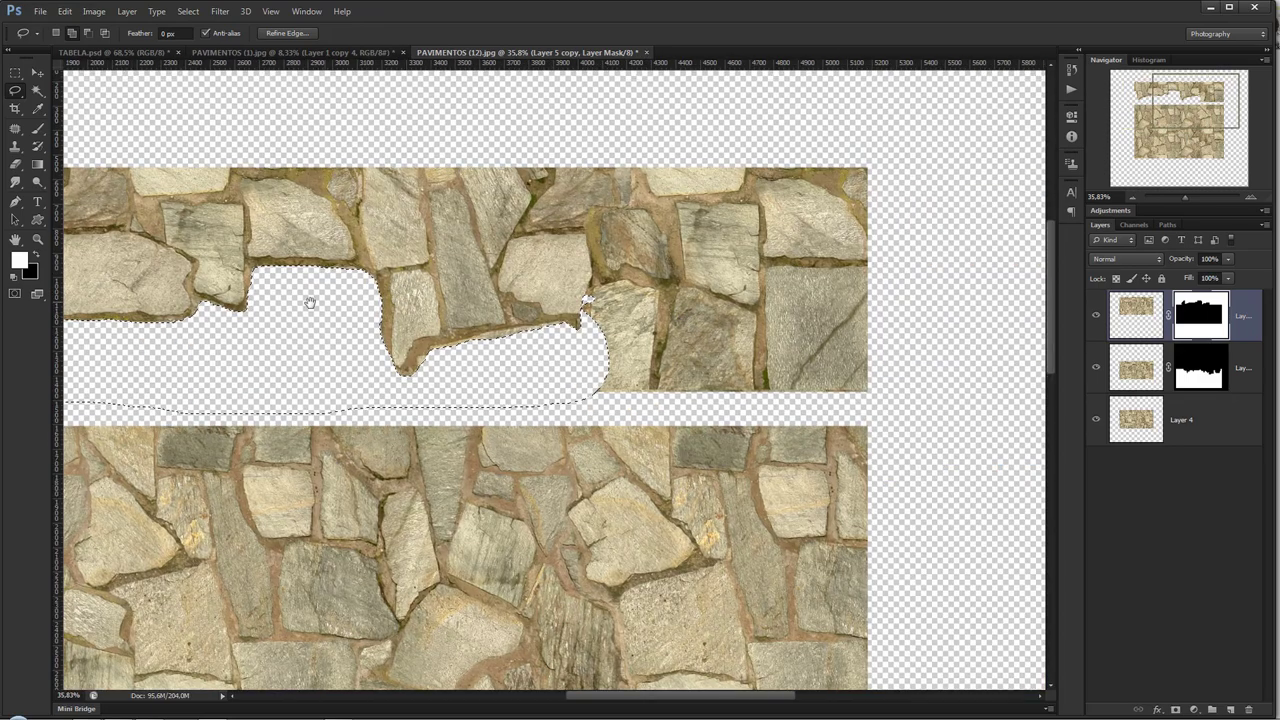
{"action": "mouse_move", "coordinate": [310, 302]}
{"action": "left_mouse_down"}
{"action": "mouse_move", "coordinate": [814, 289]}
{"action": "mouse_move", "coordinate": [351, 449]}
{"action": "mouse_move", "coordinate": [385, 290]}
{"action": "mouse_move", "coordinate": [543, 480]}
{"action": "mouse_move", "coordinate": [971, 286]}
{"action": "mouse_move", "coordinate": [209, 294]}
{"action": "mouse_move", "coordinate": [427, 402]}
{"action": "mouse_move", "coordinate": [349, 264]}
{"action": "left_mouse_up"}
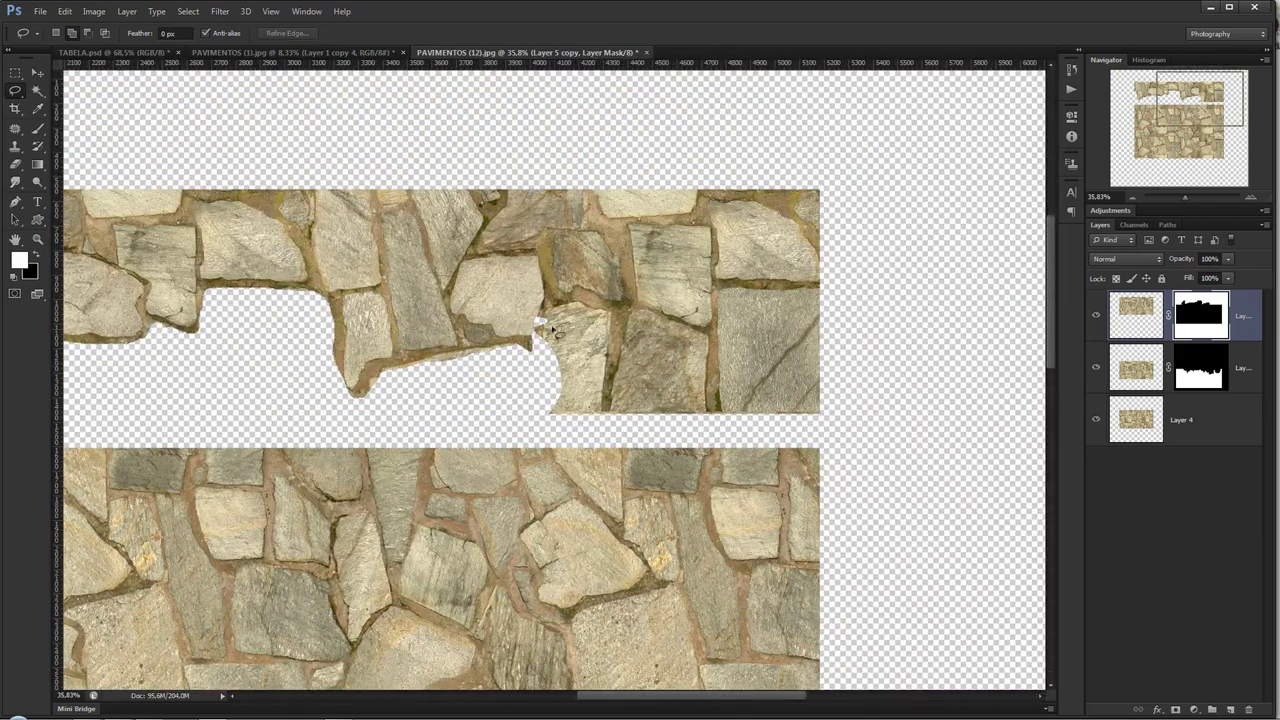
{"action": "key", "text": "z"}
{"action": "left_click_drag", "start_coordinate": [552, 332], "coordinate": [498, 440]}
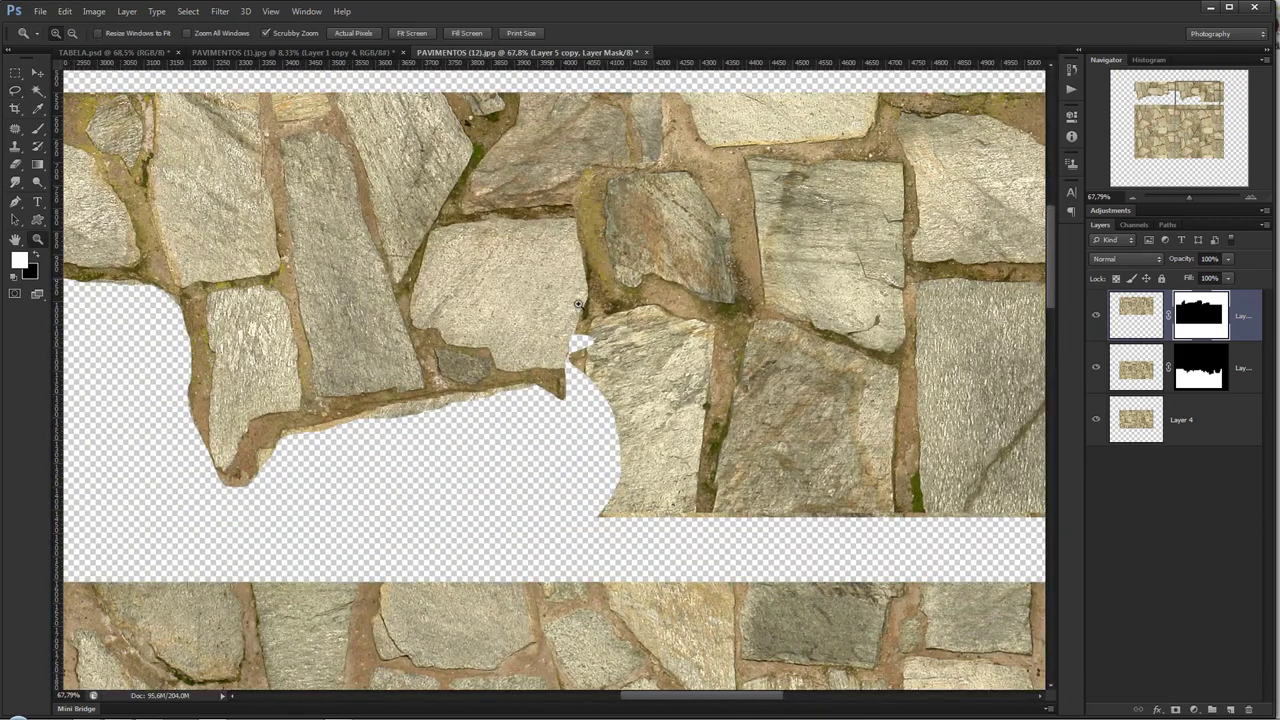
{"action": "left_click_drag", "start_coordinate": [528, 323], "coordinate": [540, 262]}
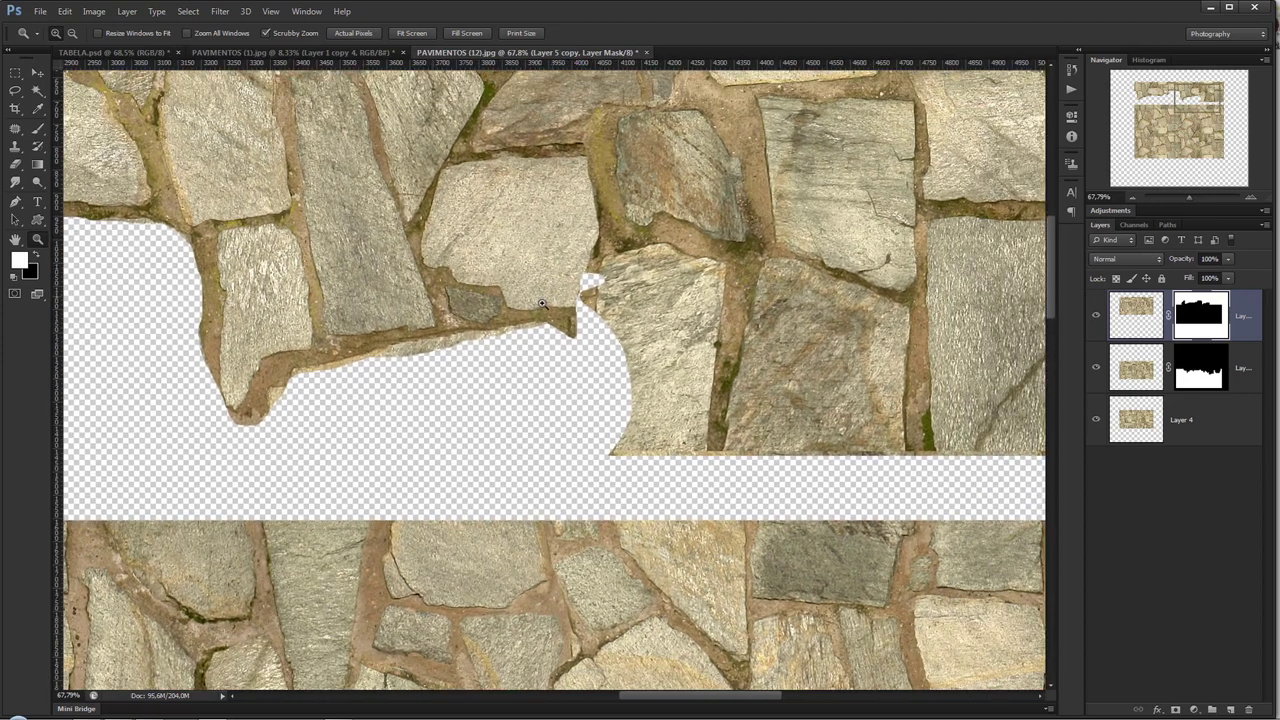
{"action": "key", "text": "m"}
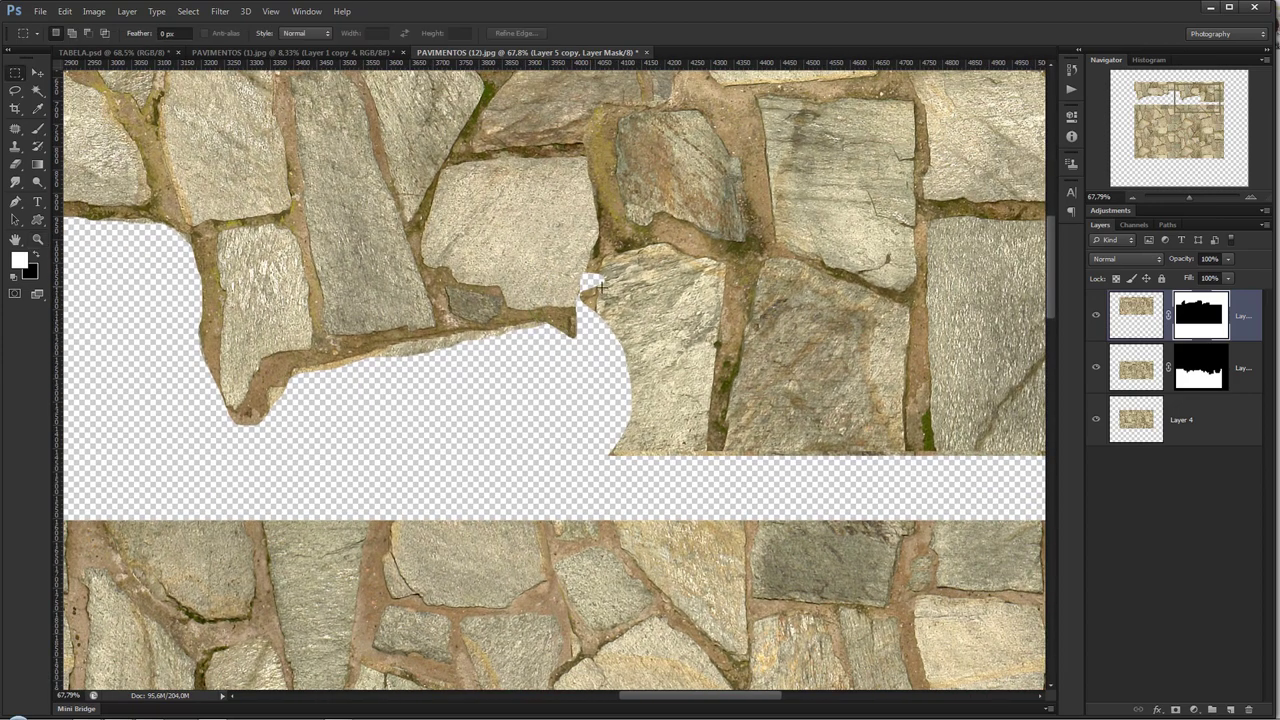
{"action": "key", "text": "l"}
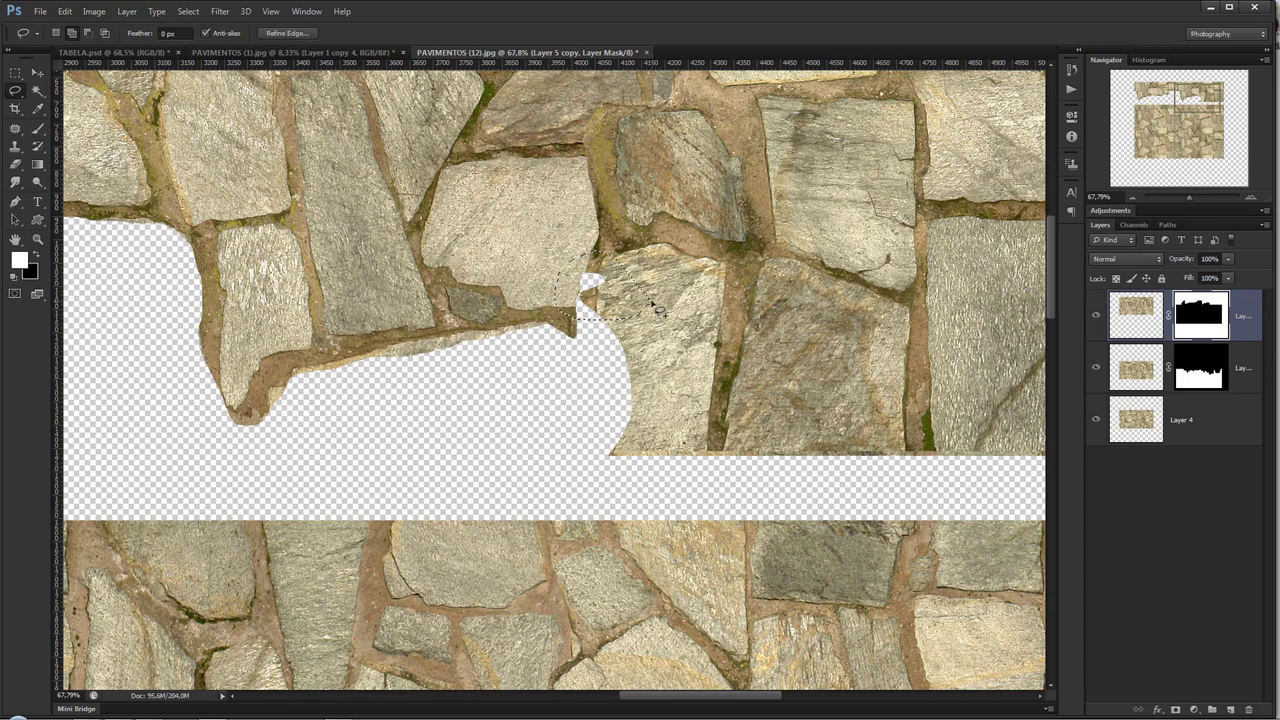
{"action": "left_click_drag", "start_coordinate": [657, 310], "coordinate": [655, 309]}
{"action": "key", "text": "Delete"}
{"action": "key", "text": "ctrl+z"}
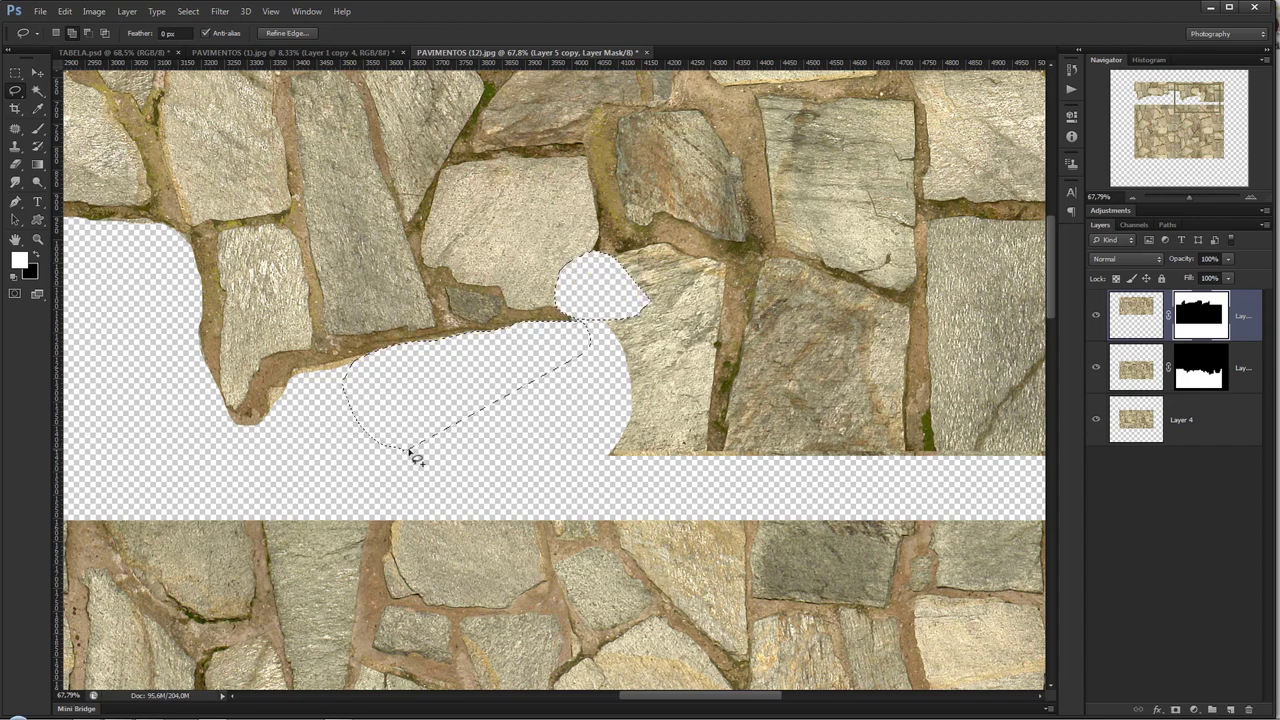
- Test filling the area below the notch twice, undoing each attempt to keep it transparent
{"action": "left_click_drag", "start_coordinate": [383, 450], "coordinate": [410, 452]}
{"action": "key", "text": "alt+BackSpace"}
{"action": "key", "text": "ctrl+z"}
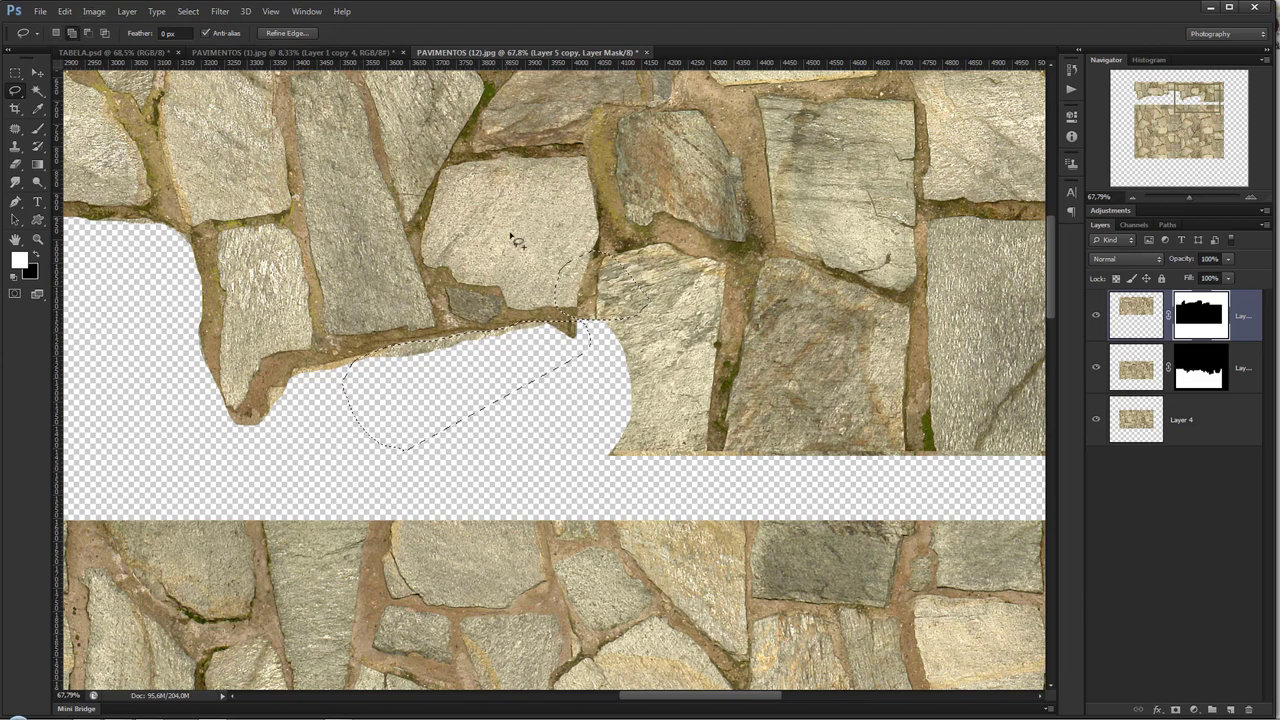
{"action": "left_click", "coordinate": [590, 388]}
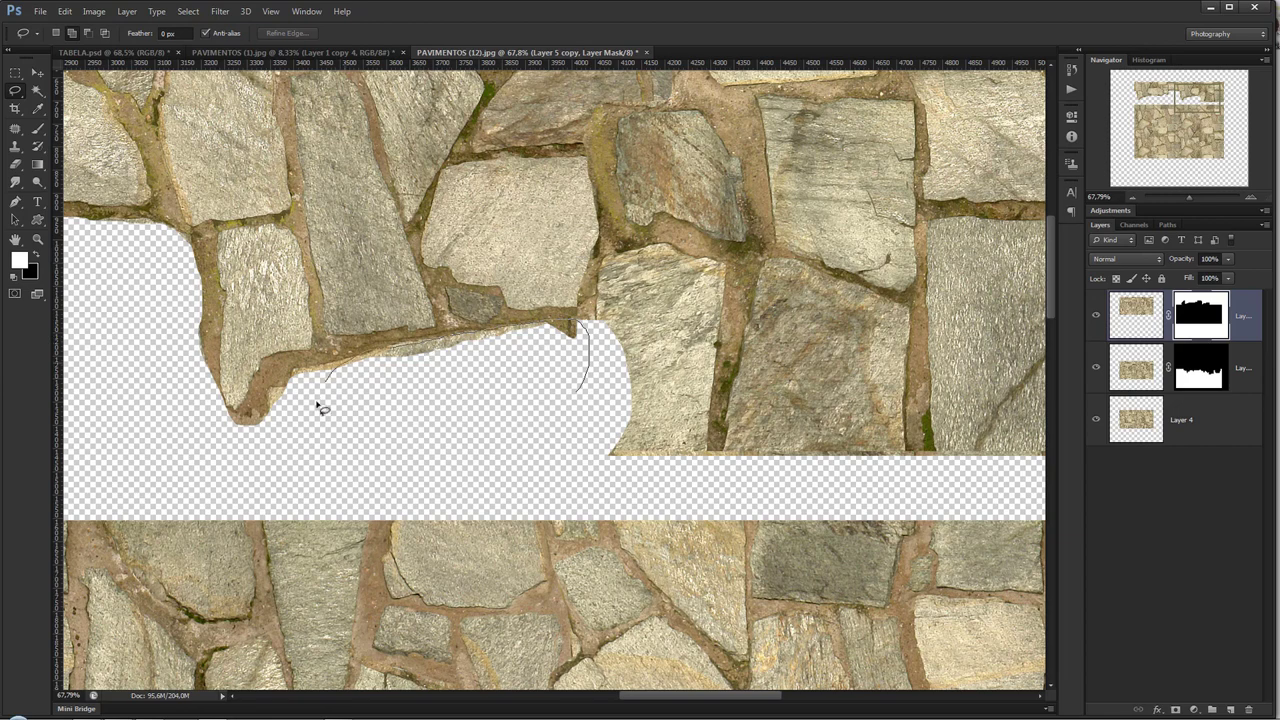
{"action": "left_click_drag", "start_coordinate": [320, 408], "coordinate": [431, 457]}
{"action": "key", "text": "alt+BackSpace"}
{"action": "key", "text": "ctrl+z"}
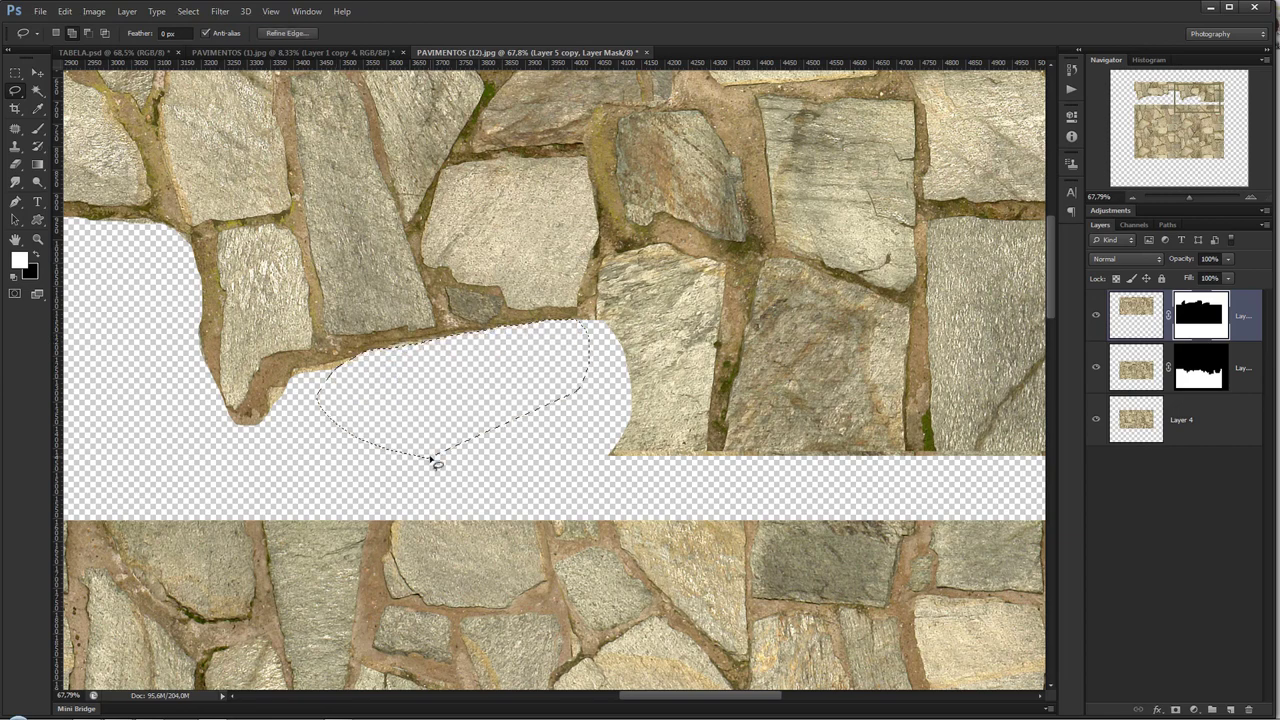
{"action": "left_click", "coordinate": [617, 384]}
- Hide the stones along the strip's right end and bottom in the mask, then preview it
{"action": "left_click_drag", "start_coordinate": [630, 302], "coordinate": [425, 428]}
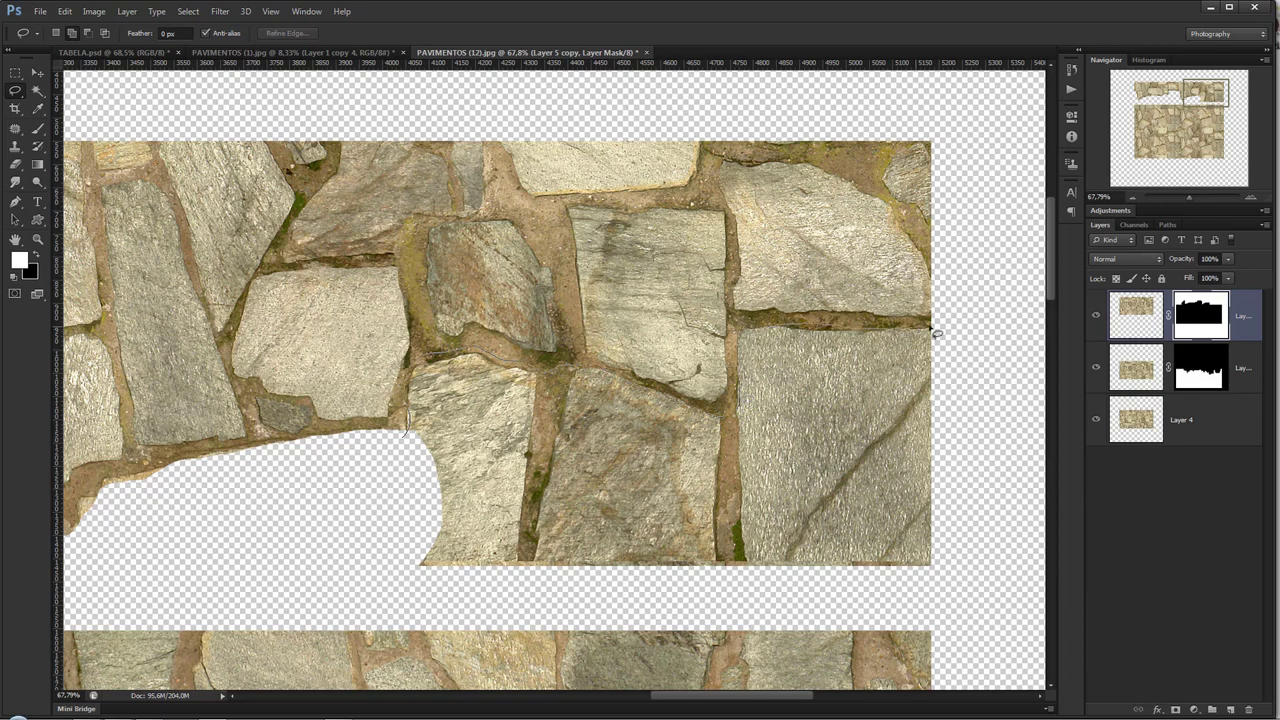
{"action": "left_click_drag", "start_coordinate": [935, 333], "coordinate": [342, 527]}
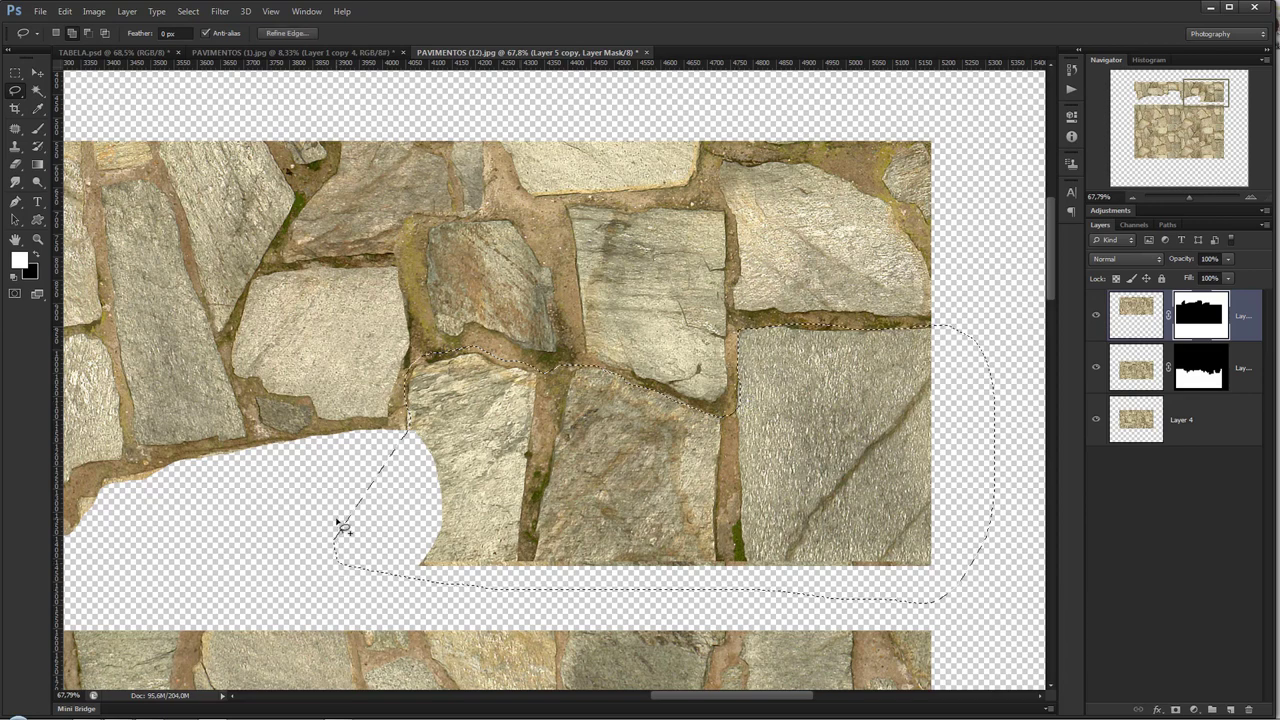
{"action": "key", "text": "Delete"}
{"action": "key", "text": "ctrl+d"}
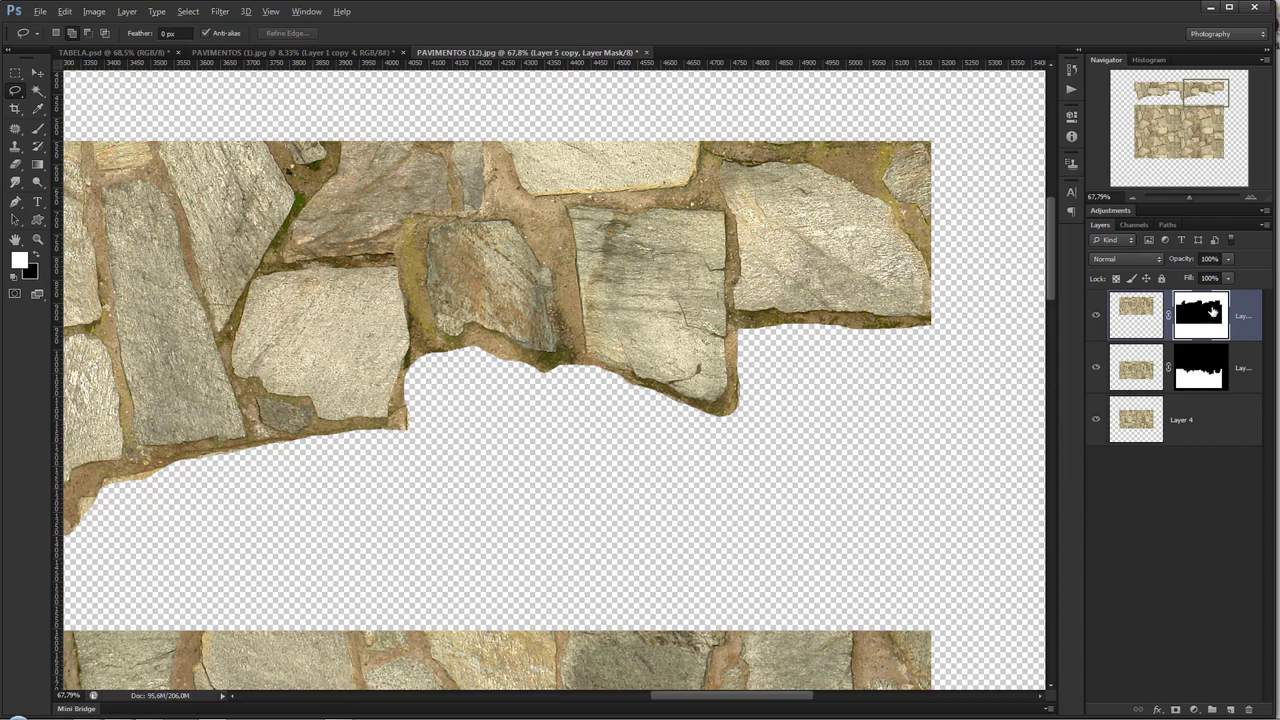
{"action": "left_click", "coordinate": [1212, 312], "text": "alt"}
- Align the top stone strip just above the larger stone block
{"action": "key", "text": "z"}
{"action": "left_click_drag", "start_coordinate": [543, 394], "coordinate": [302, 204]}
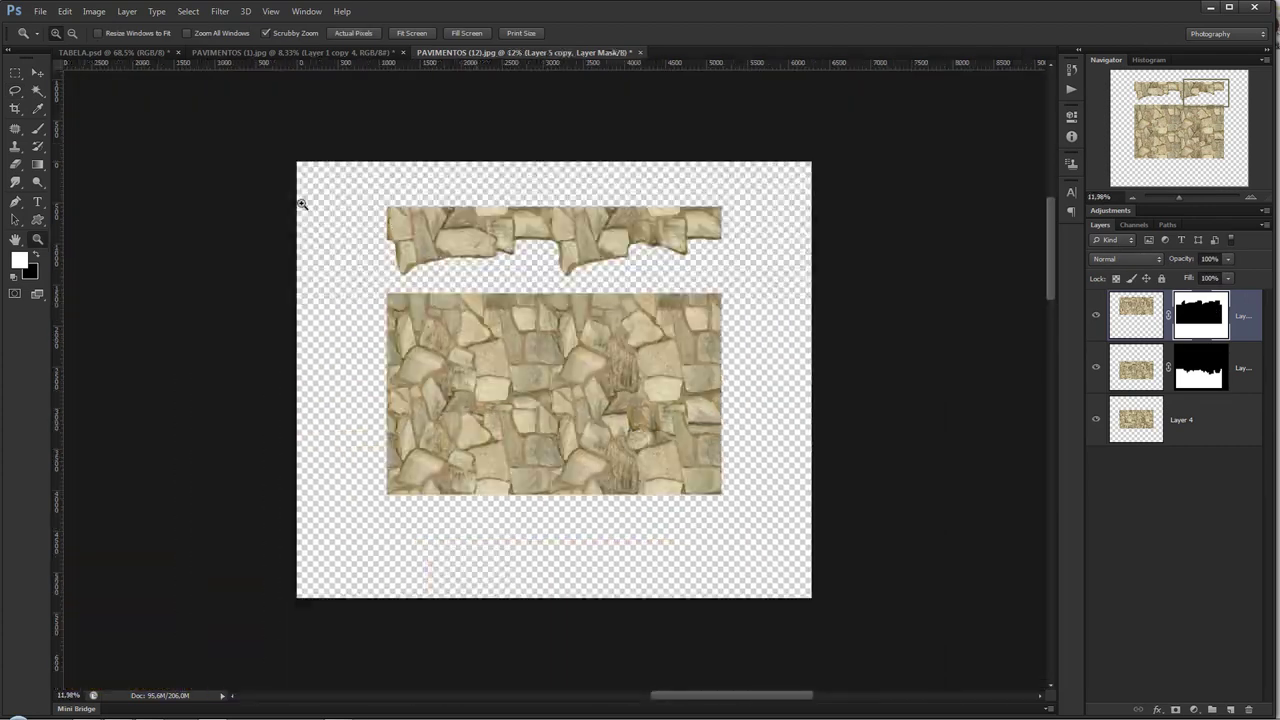
{"action": "key", "text": "v"}
{"action": "left_click_drag", "start_coordinate": [524, 240], "coordinate": [527, 290]}
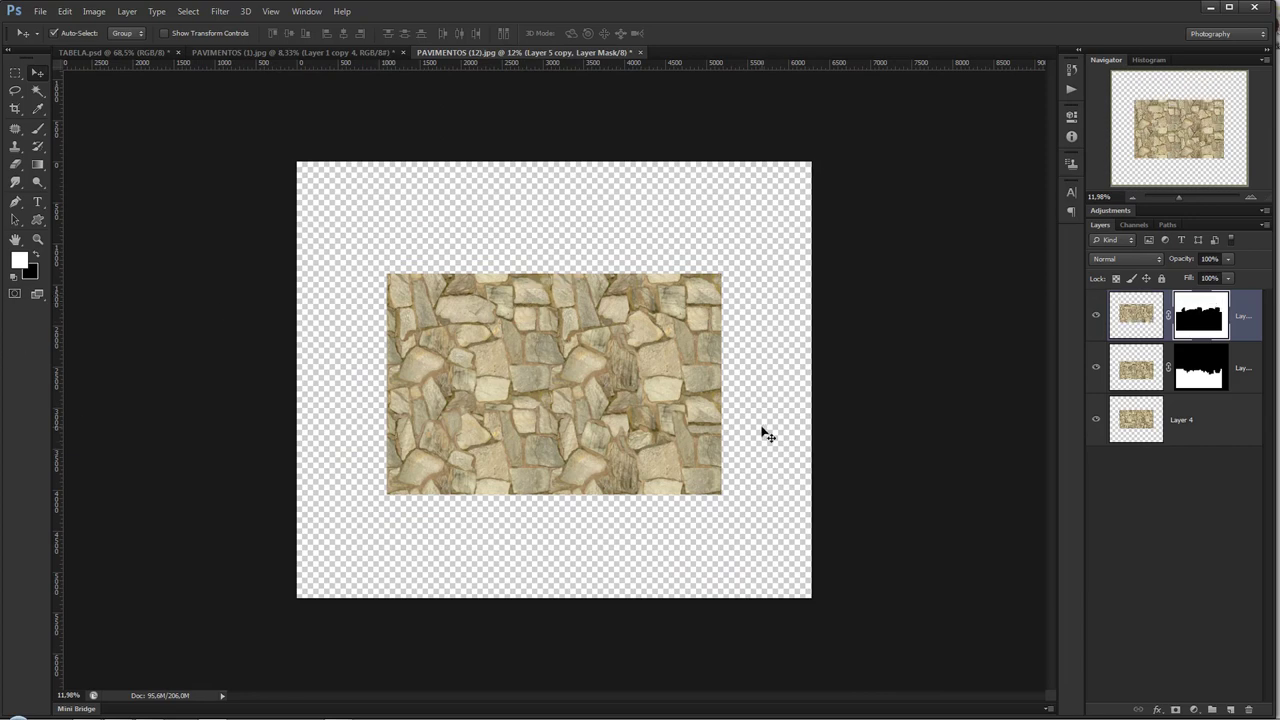
{"action": "left_click_drag", "start_coordinate": [610, 310], "coordinate": [586, 289]}
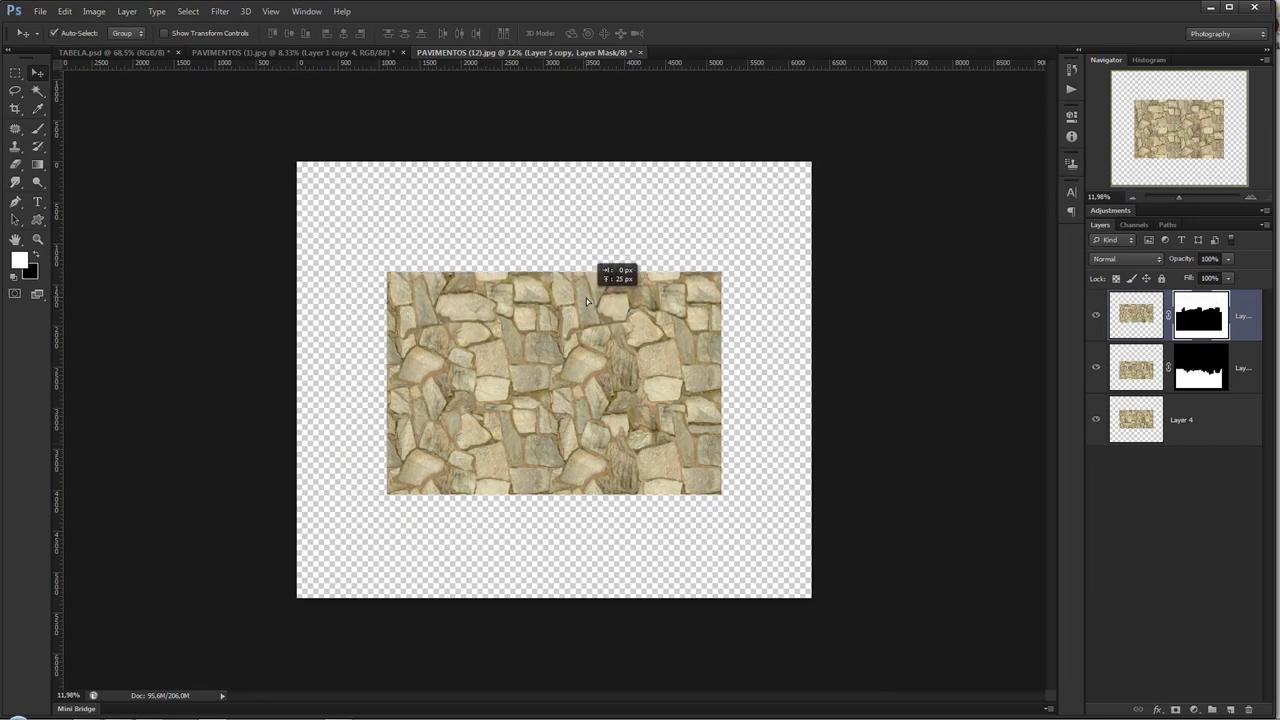
{"action": "left_click_drag", "start_coordinate": [586, 289], "coordinate": [590, 302]}
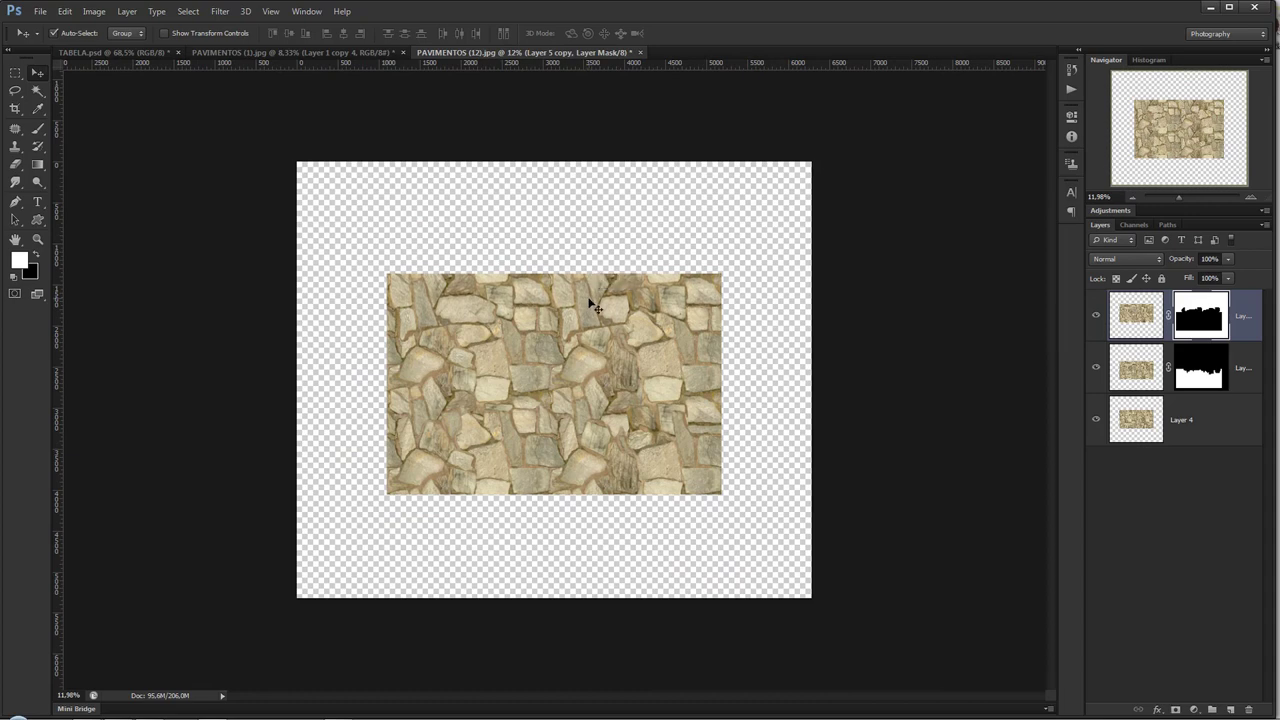
- Merge the three stone layers with Ctrl+E and crop the canvas to the texture's pixels
{"action": "key", "text": "z"}
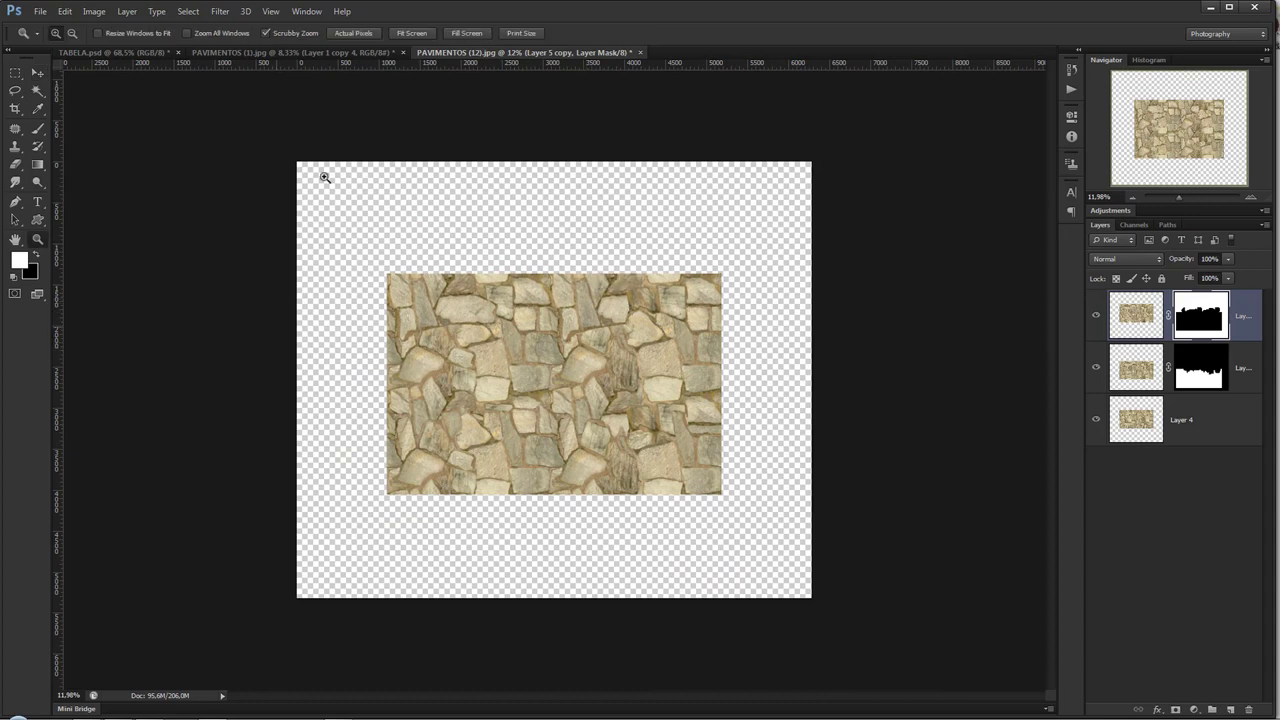
{"action": "left_click", "coordinate": [1147, 427], "text": "shift"}
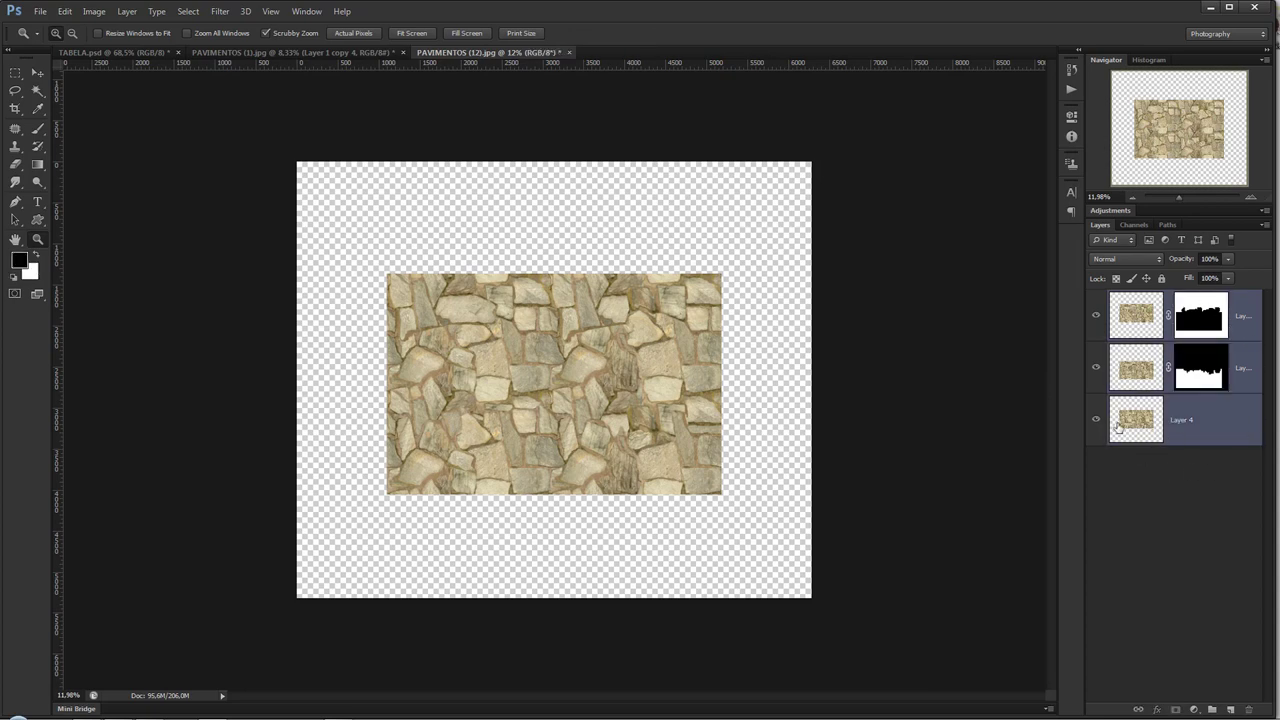
{"action": "key", "text": "ctrl+e"}
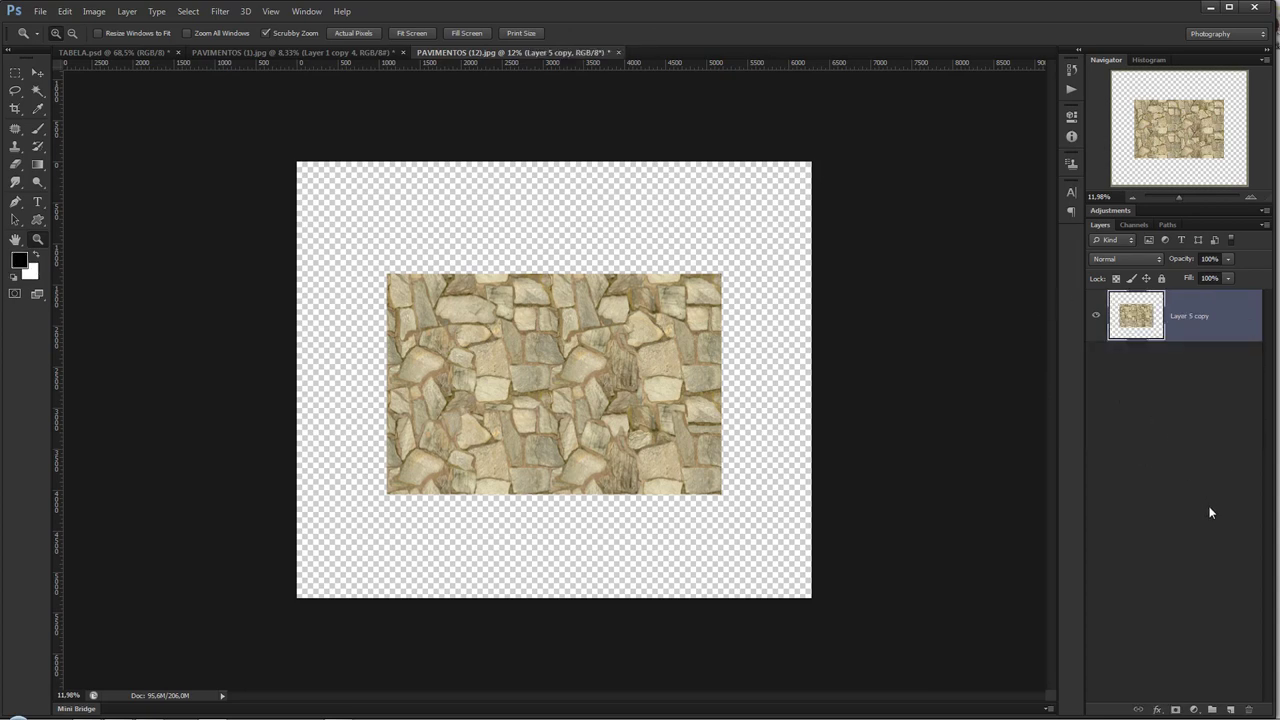
{"action": "left_click", "coordinate": [1141, 325], "text": "ctrl"}
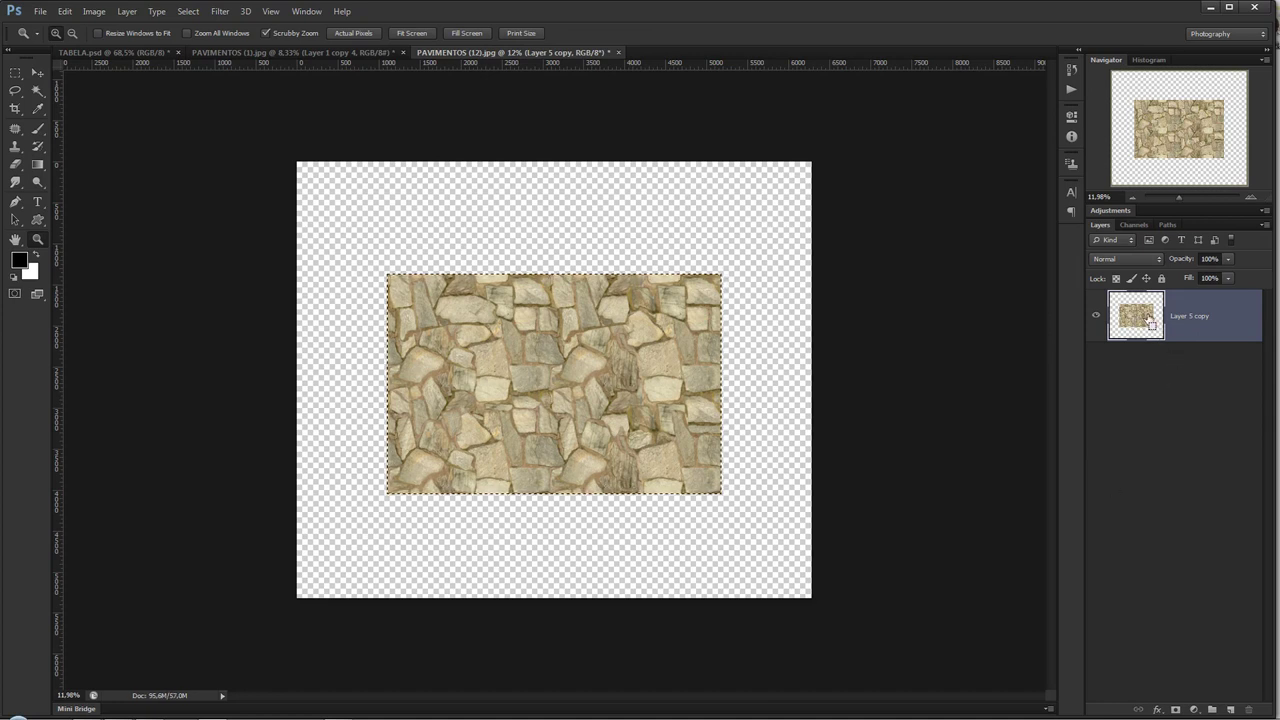
{"action": "left_click", "coordinate": [94, 11]}
{"action": "left_click", "coordinate": [100, 149]}
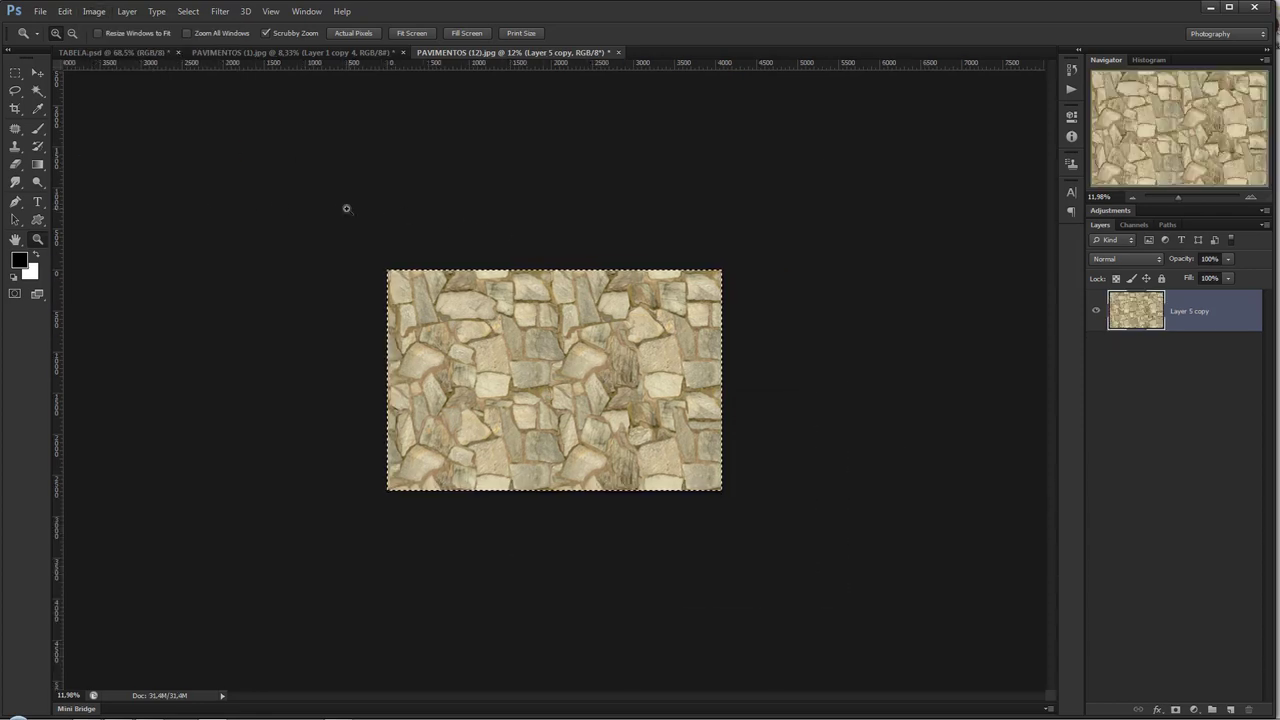
{"action": "left_click_drag", "start_coordinate": [357, 241], "coordinate": [430, 545]}
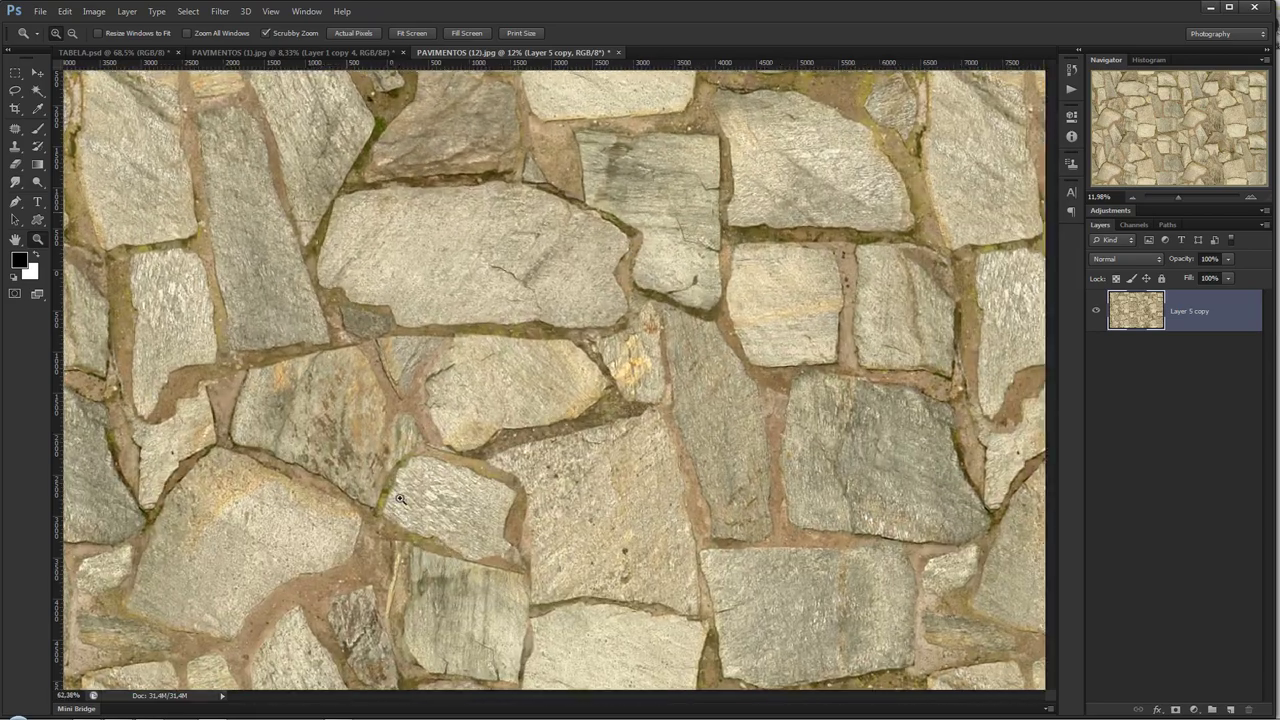
- Clone clean stone over the brown mortar and the dark crack, using a 75 px brush
{"action": "left_click_drag", "start_coordinate": [399, 498], "coordinate": [486, 566]}
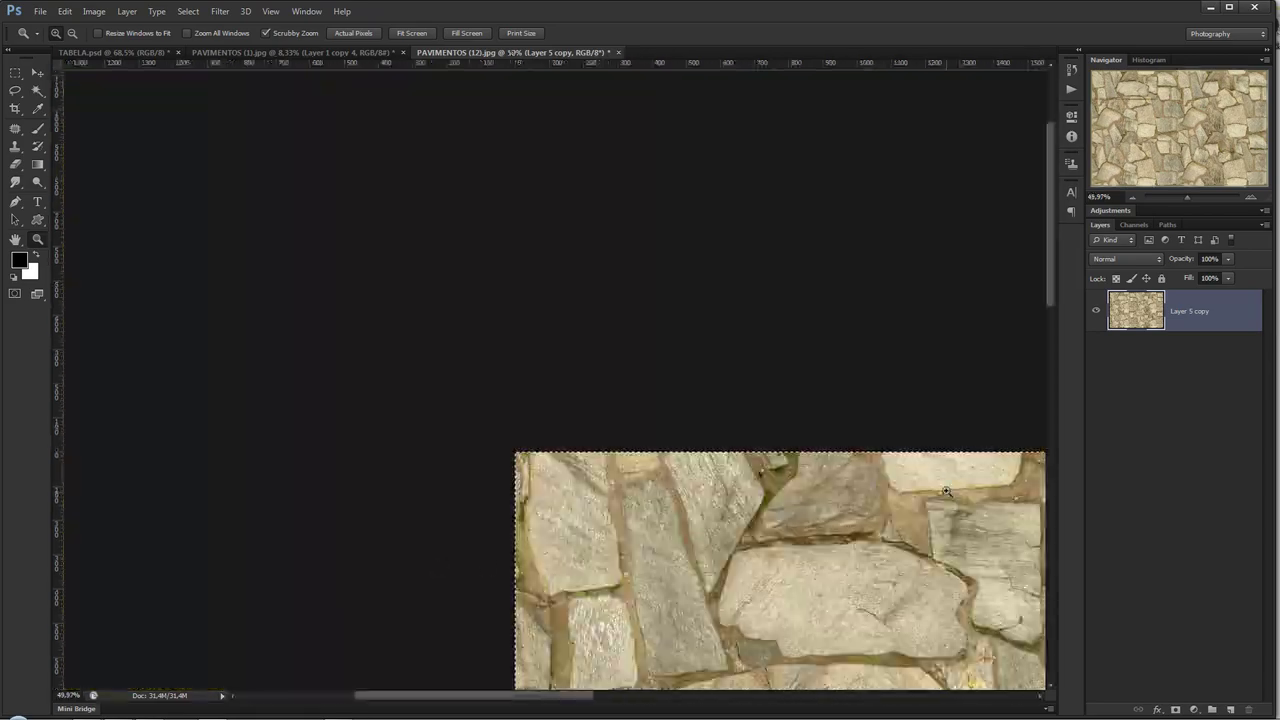
{"action": "left_click_drag", "start_coordinate": [945, 491], "coordinate": [846, 357]}
{"action": "mouse_move", "coordinate": [937, 489]}
{"action": "left_mouse_down"}
{"action": "mouse_move", "coordinate": [742, 566]}
{"action": "mouse_move", "coordinate": [535, 426]}
{"action": "mouse_move", "coordinate": [537, 476]}
{"action": "mouse_move", "coordinate": [446, 368]}
{"action": "left_mouse_up"}
{"action": "left_click", "coordinate": [15, 146]}
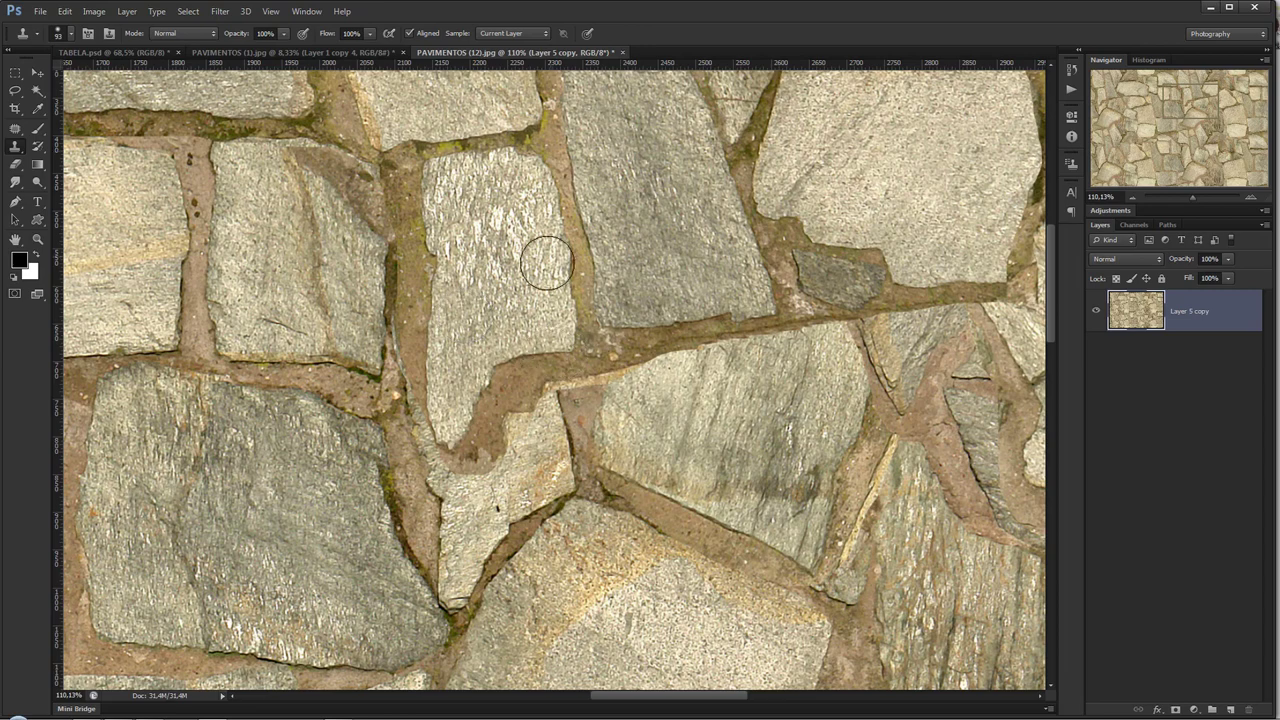
{"action": "left_click", "coordinate": [501, 296], "text": "alt"}
{"action": "mouse_move", "coordinate": [514, 349]}
{"action": "left_mouse_down"}
{"action": "mouse_move", "coordinate": [522, 392]}
{"action": "mouse_move", "coordinate": [486, 400]}
{"action": "mouse_move", "coordinate": [460, 457]}
{"action": "mouse_move", "coordinate": [451, 417]}
{"action": "left_mouse_up"}
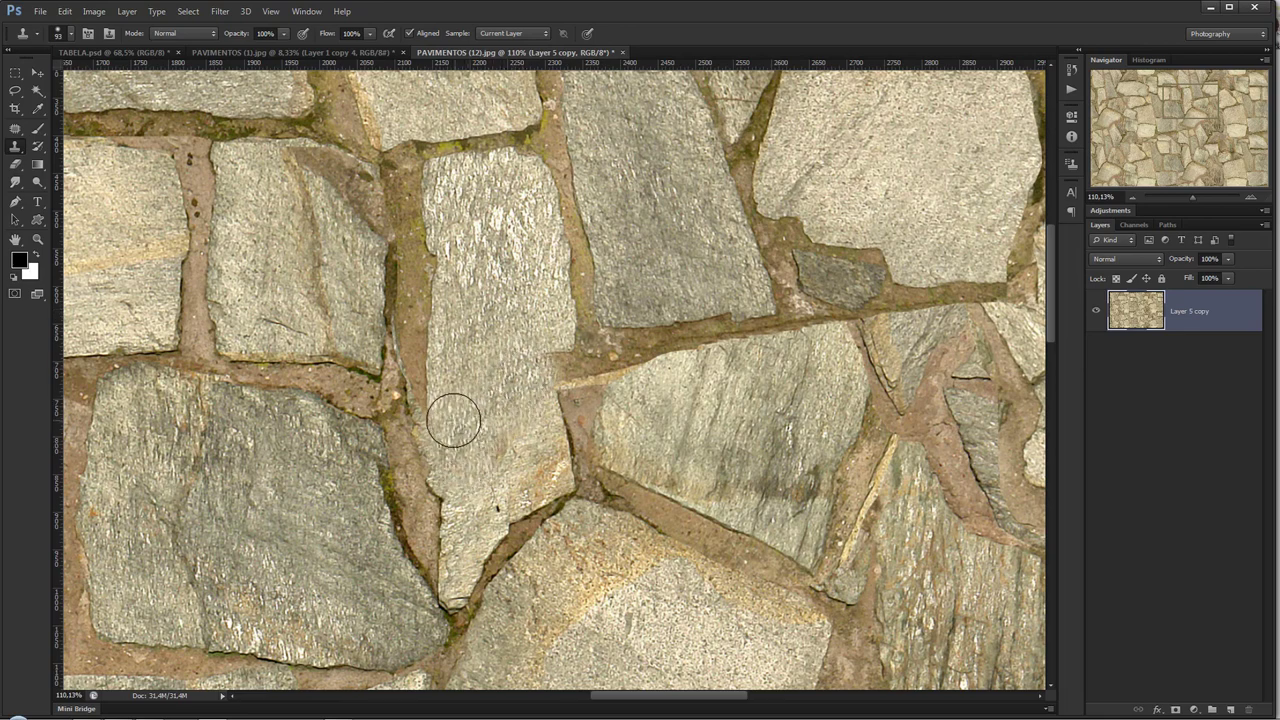
{"action": "right_click", "coordinate": [410, 314], "text": "alt"}
{"action": "mouse_move", "coordinate": [401, 388]}
{"action": "left_mouse_down"}
{"action": "mouse_move", "coordinate": [418, 457]}
{"action": "mouse_move", "coordinate": [426, 420]}
{"action": "mouse_move", "coordinate": [425, 445]}
{"action": "left_mouse_up"}
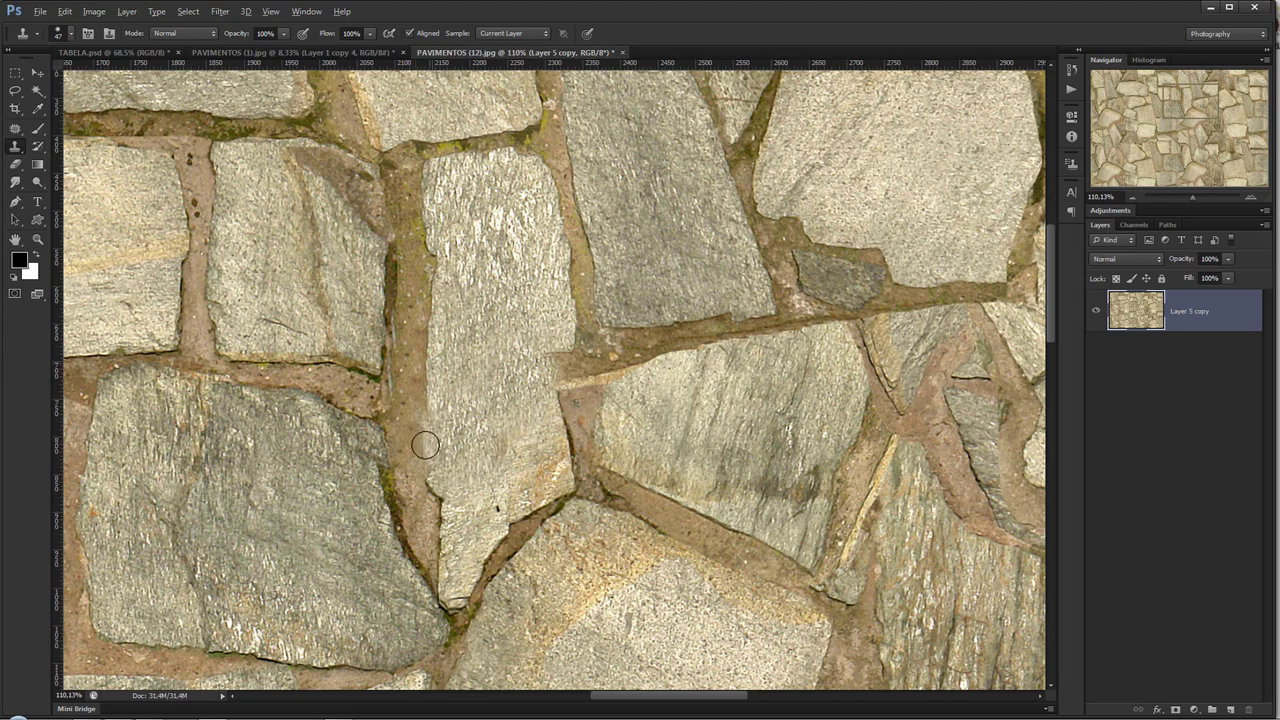
- Undo a stray dark clone blotch and move the view to the next crack
{"action": "left_click", "coordinate": [634, 421]}
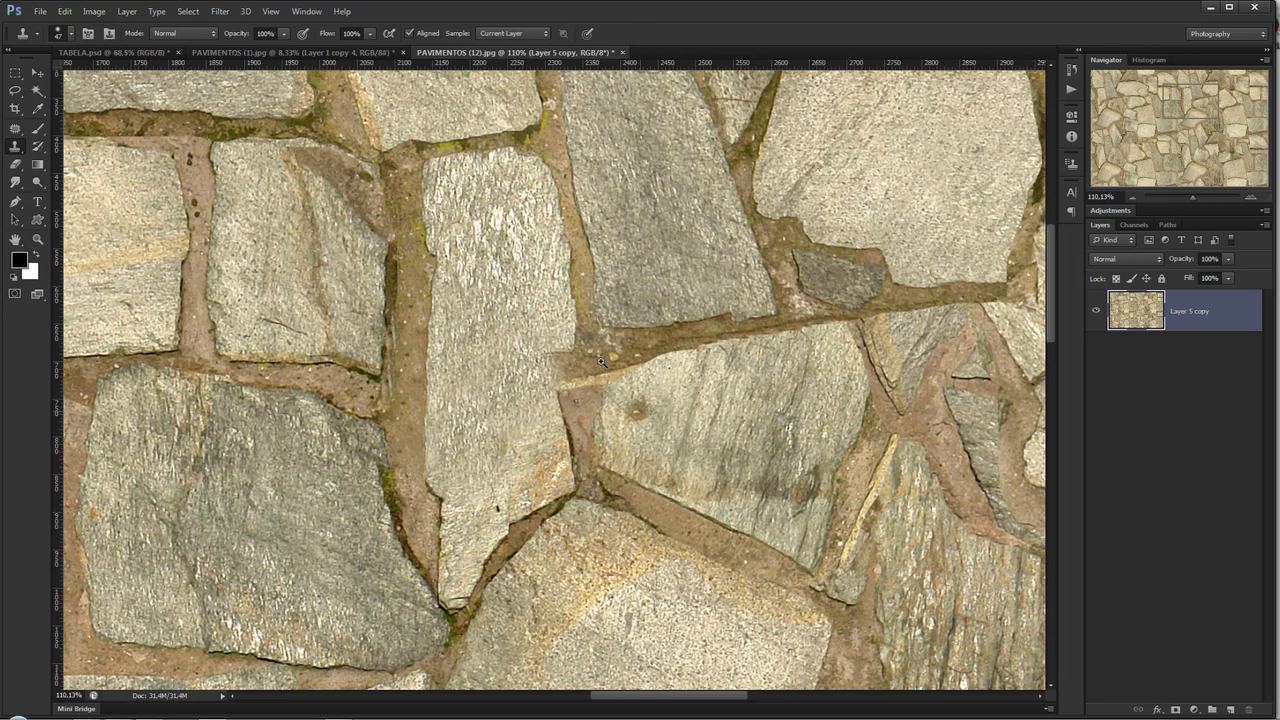
{"action": "key", "text": "ctrl+z"}
{"action": "key", "text": "z"}
{"action": "scroll", "coordinate": [605, 369], "scroll_direction": "down", "scroll_amount": 1}
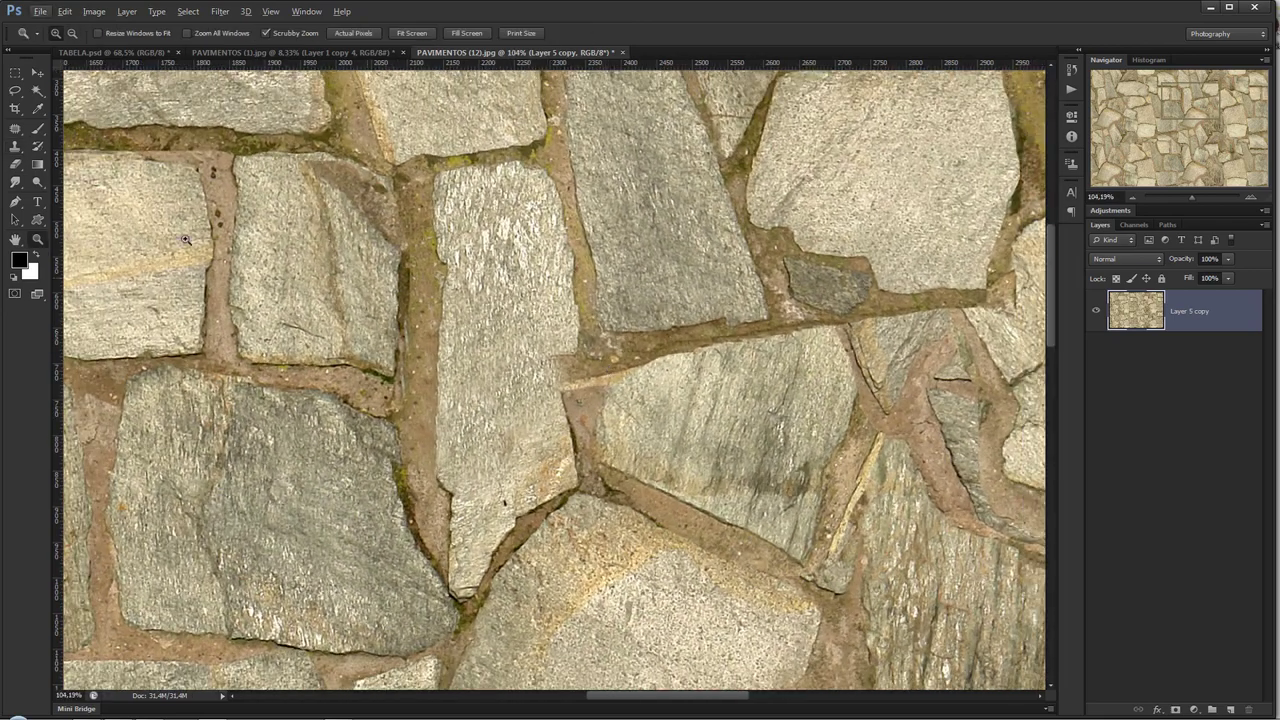
{"action": "left_click", "coordinate": [15, 147]}
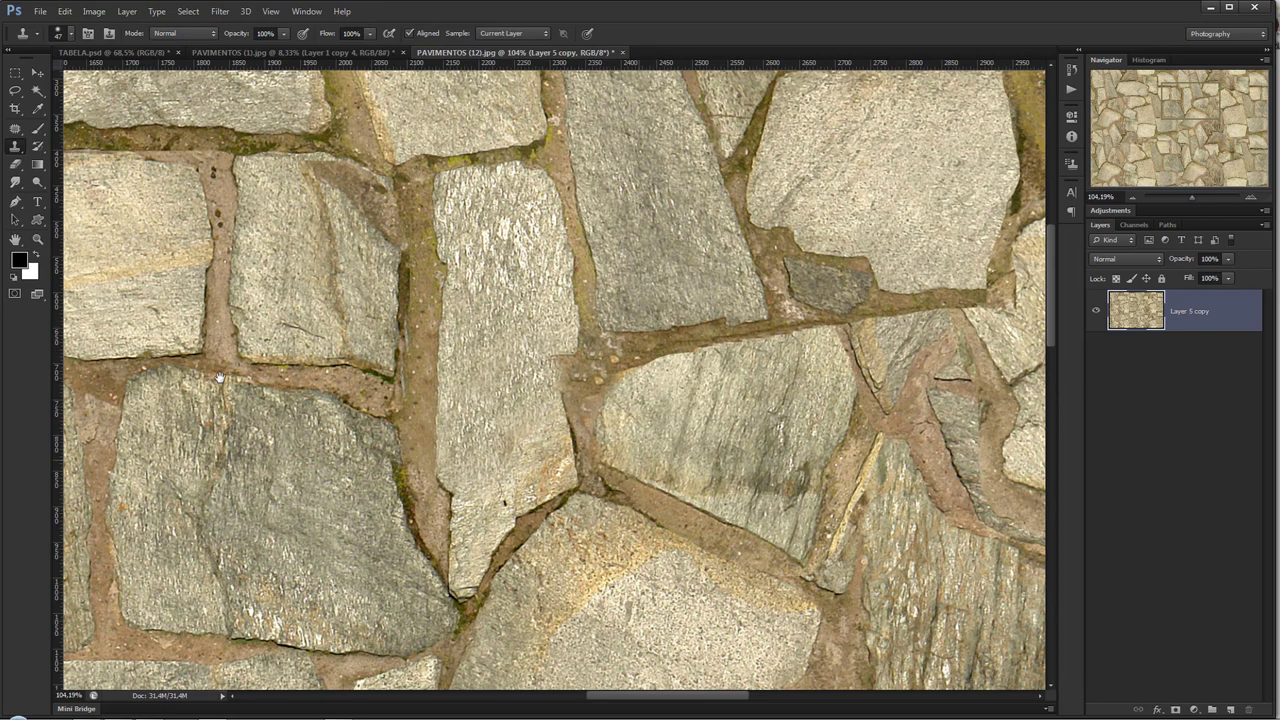
{"action": "scroll", "coordinate": [340, 420], "scroll_direction": "right", "scroll_amount": 2}
{"action": "scroll", "coordinate": [336, 450], "scroll_direction": "right", "scroll_amount": 2}
{"action": "scroll", "coordinate": [332, 483], "scroll_direction": "right", "scroll_amount": 2}
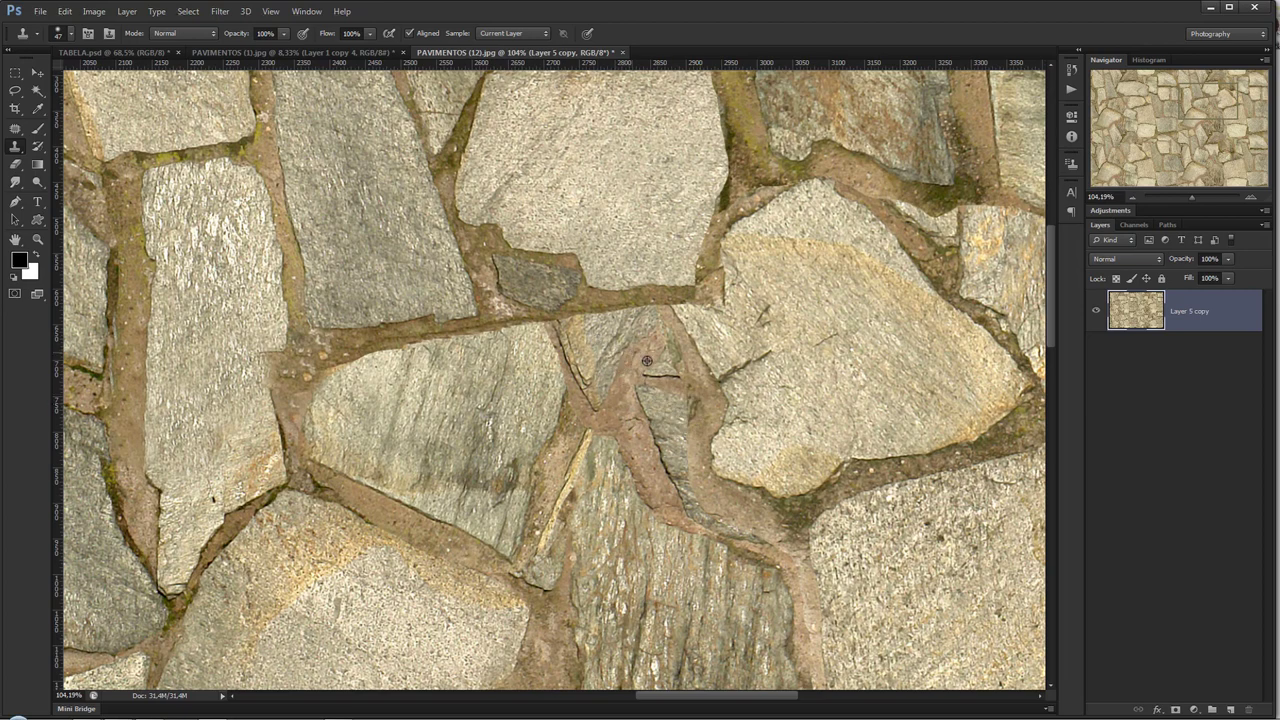
- Resample near the mortar-junction crack and clone over it, undoing the stroke
{"action": "left_click", "coordinate": [665, 403], "text": "alt"}
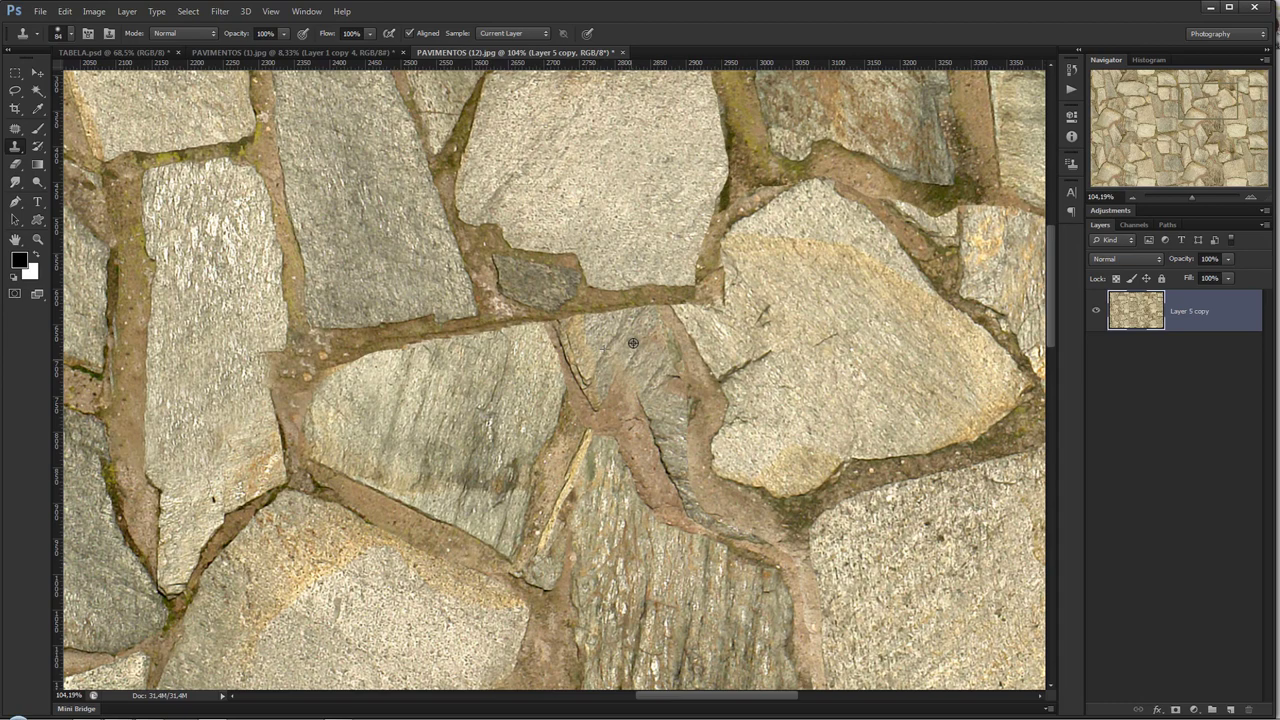
{"action": "left_click", "coordinate": [633, 342], "text": "alt"}
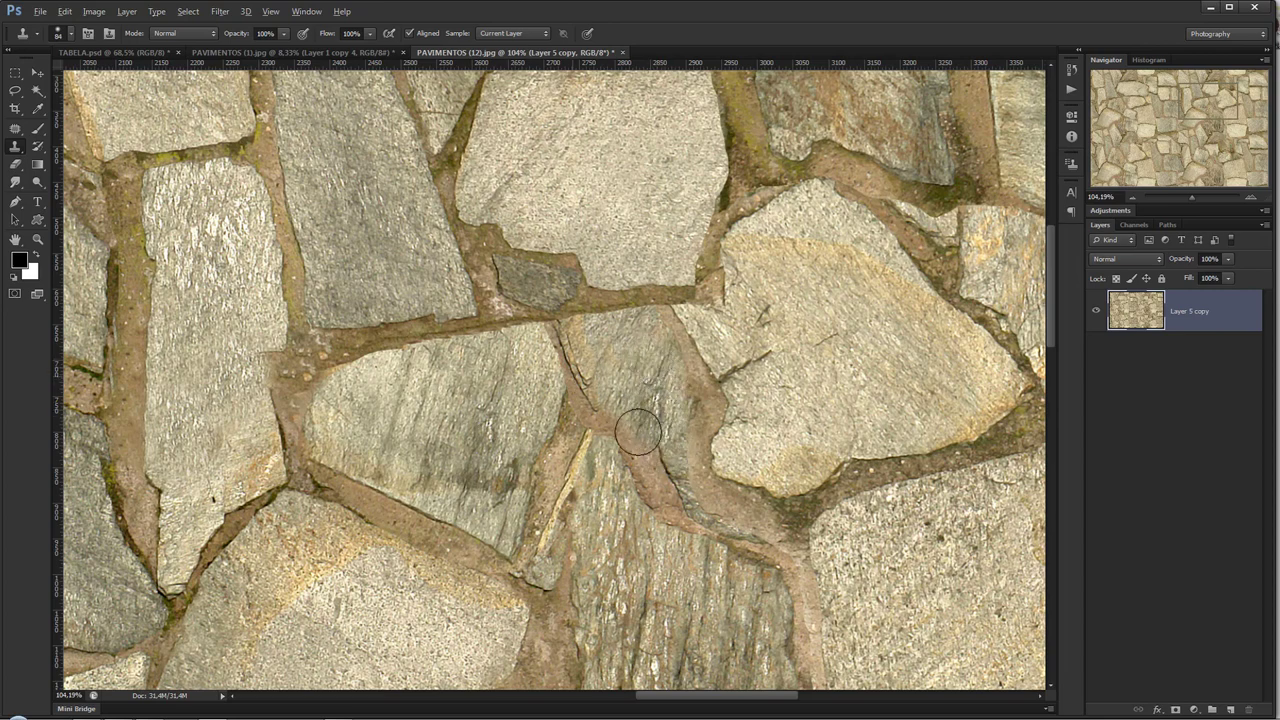
{"action": "left_click_drag", "start_coordinate": [632, 426], "coordinate": [619, 411]}
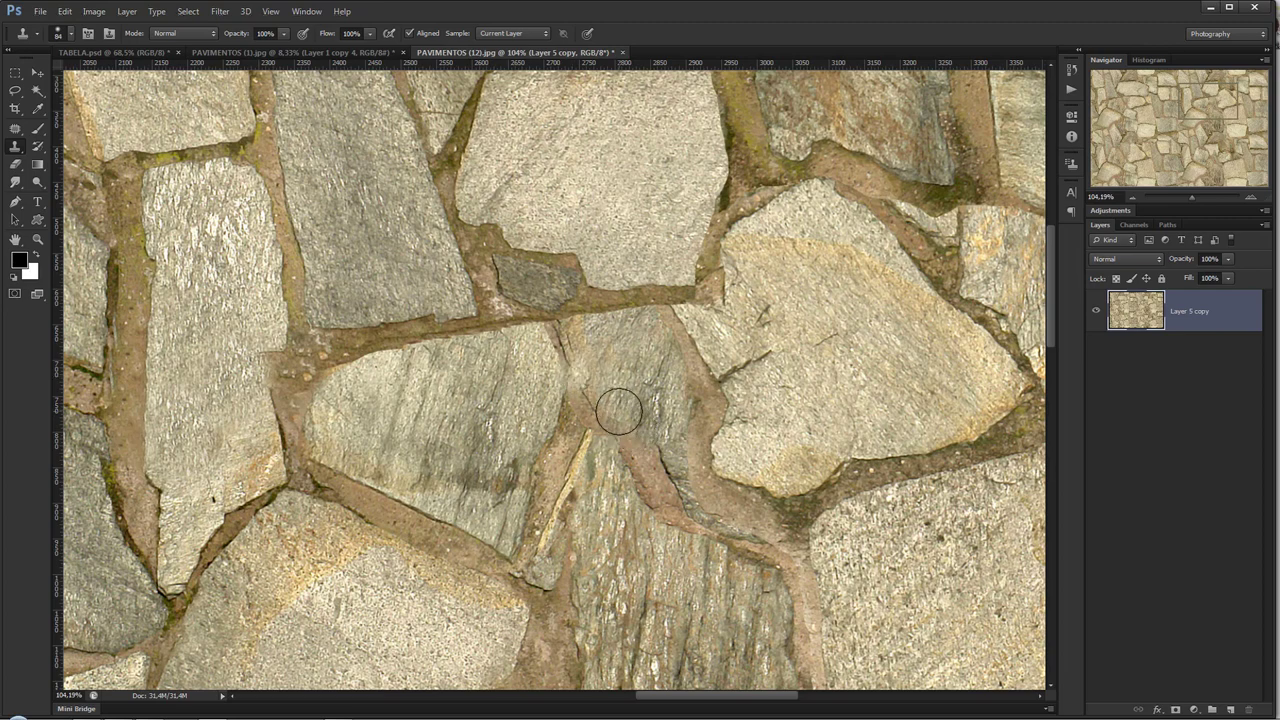
{"action": "right_click", "coordinate": [622, 367], "text": "alt"}
{"action": "key", "text": "ctrl+z"}
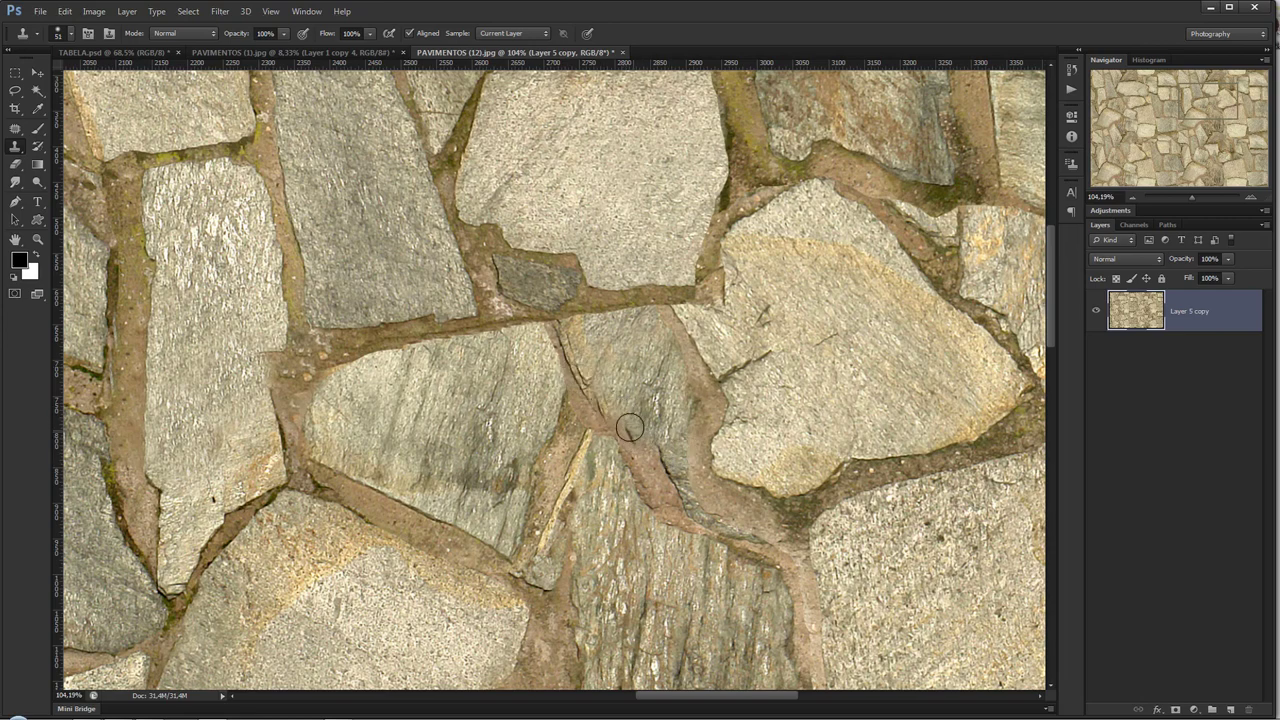
- Zoom out to the whole texture, clear any selection and start Save As
{"action": "key", "text": "z"}
{"action": "left_click_drag", "start_coordinate": [748, 451], "coordinate": [622, 208]}
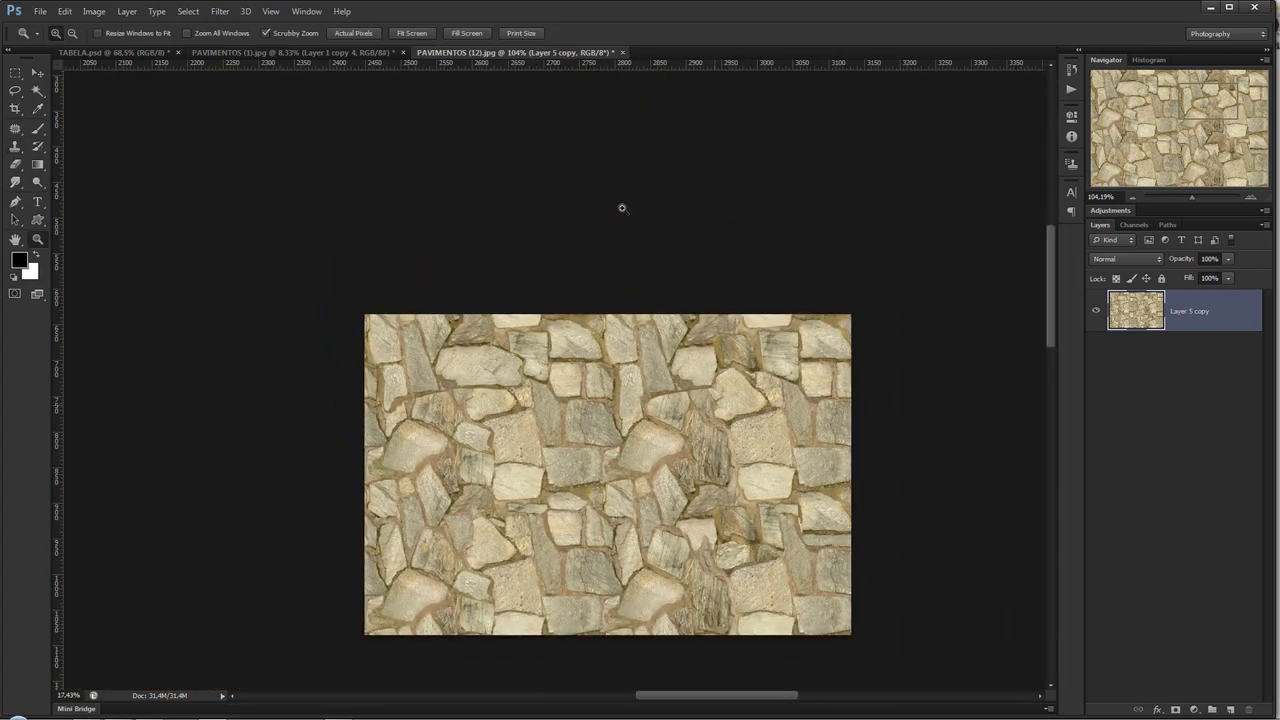
{"action": "key", "text": "ctrl+a"}
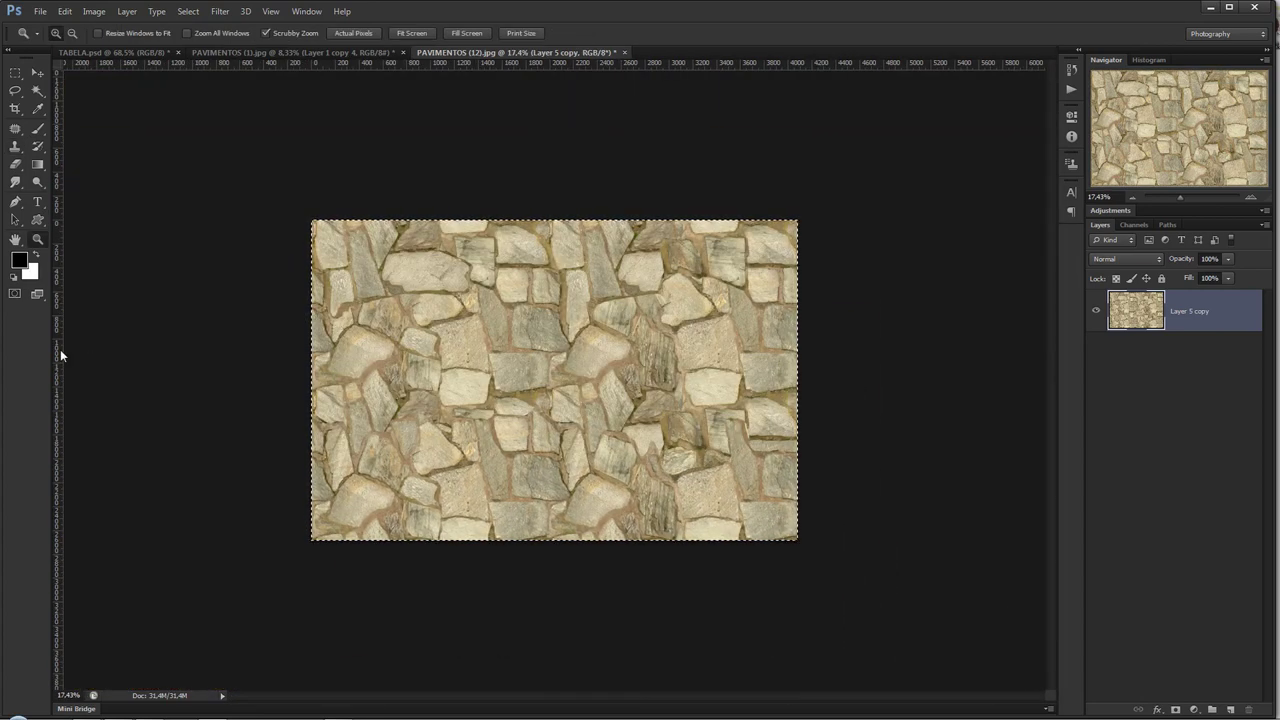
{"action": "key", "text": "ctrl+d"}
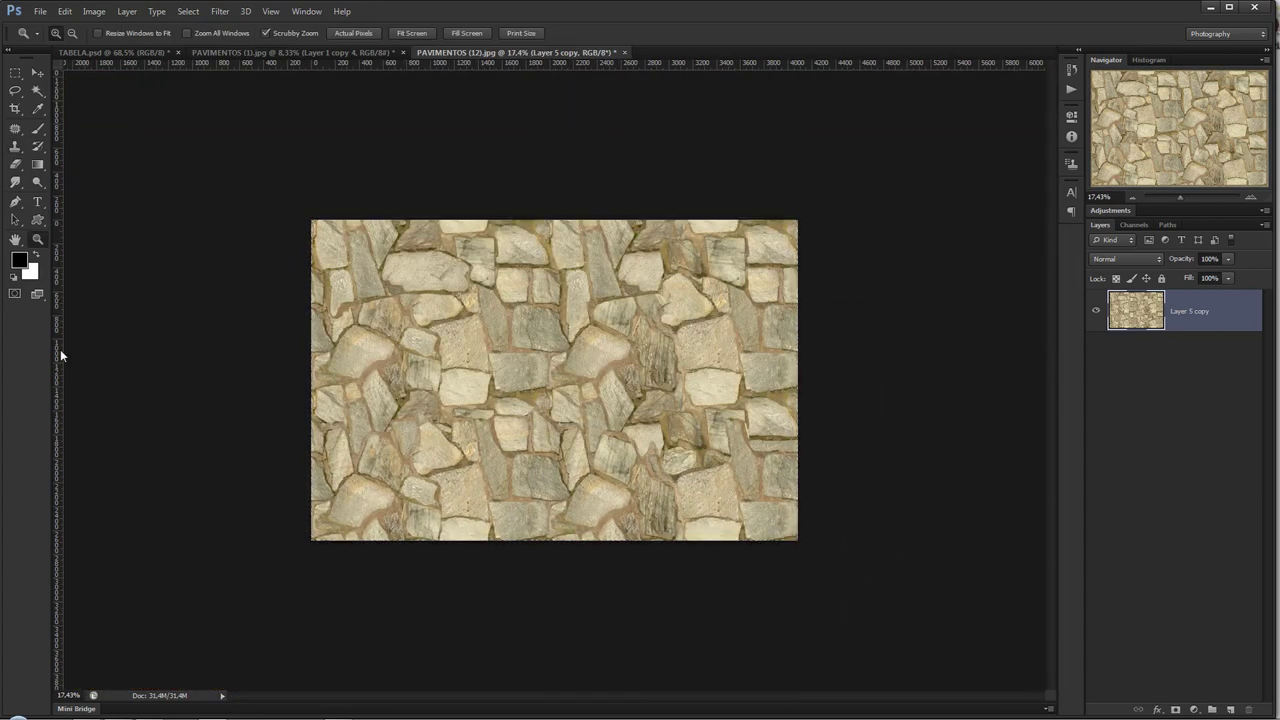
{"action": "key", "text": "ctrl+shift+s"}
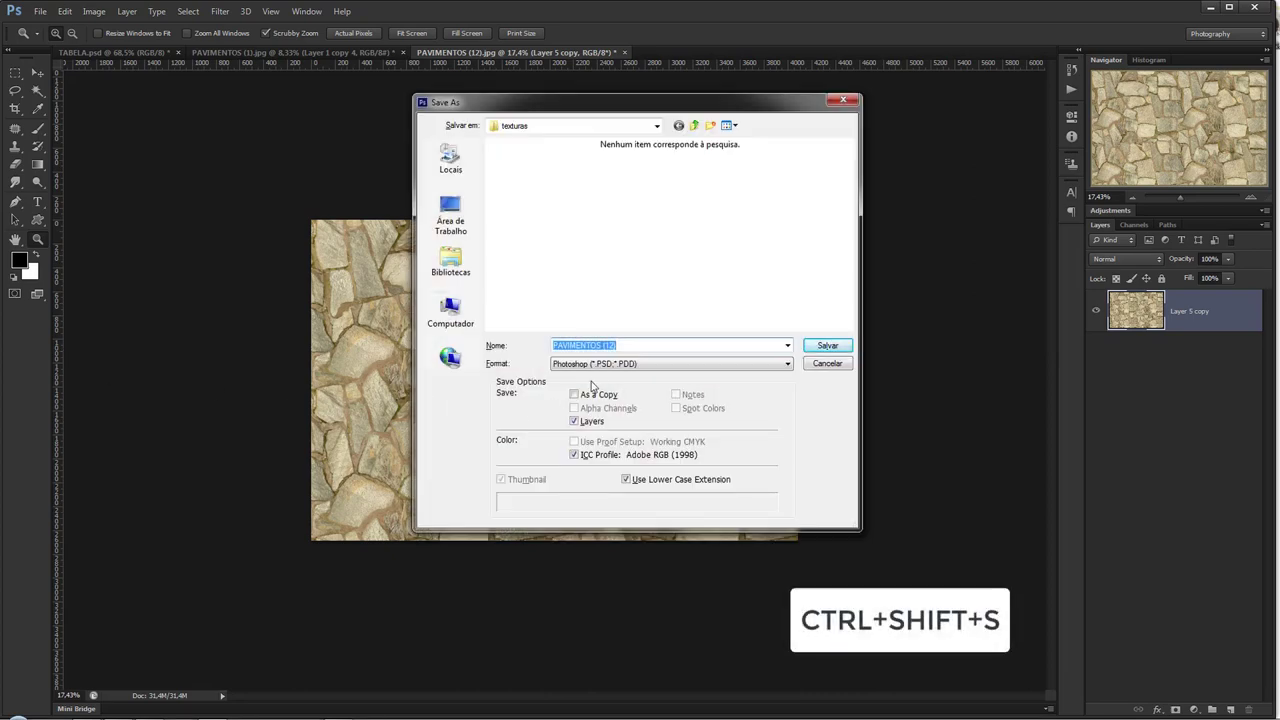
- Save the texture as PAVIMENTOS (12).jpg in JPEG format, accepting the quality options
{"action": "left_click", "coordinate": [610, 364]}
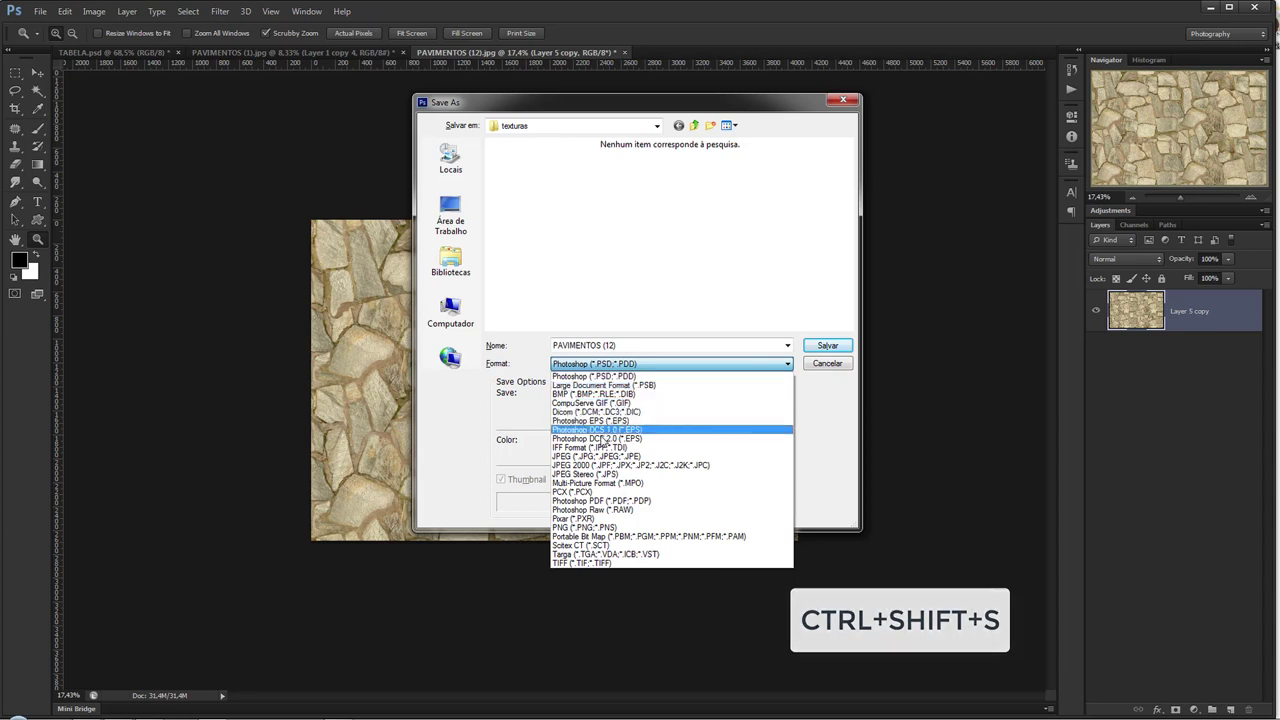
{"action": "left_click", "coordinate": [583, 457]}
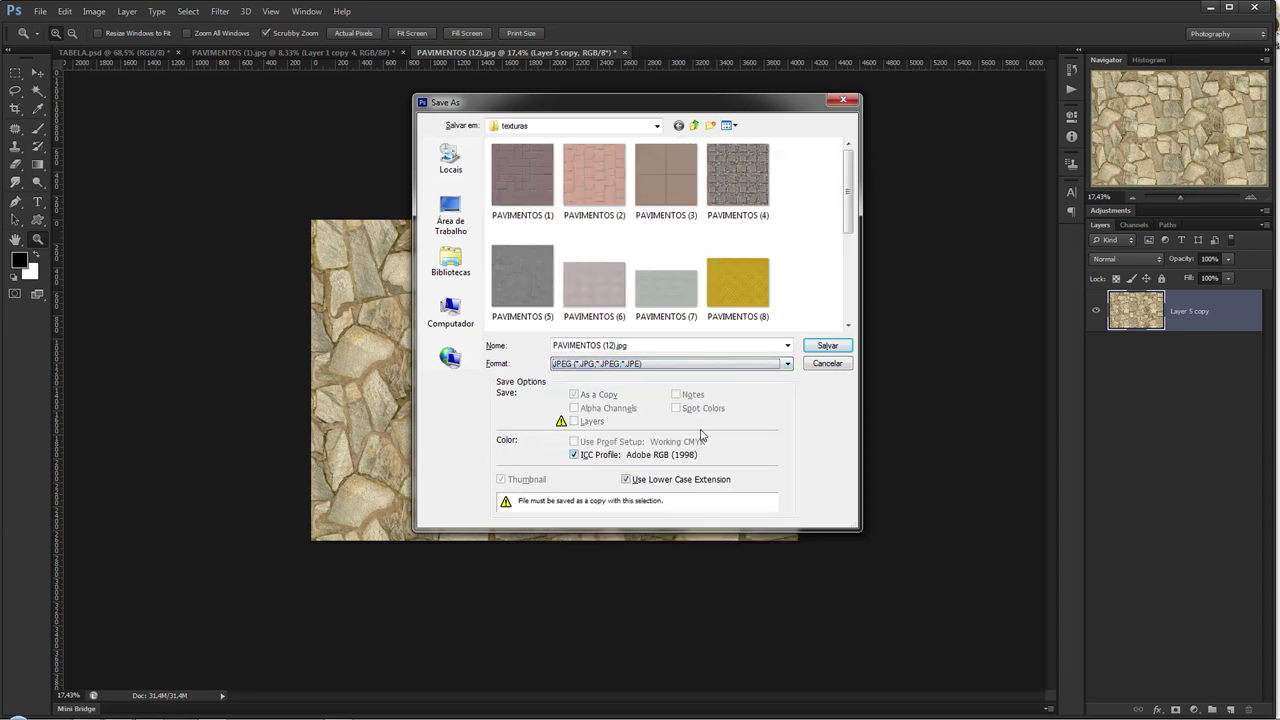
{"action": "left_click", "coordinate": [658, 345]}
{"action": "mouse_move", "coordinate": [522, 280]}
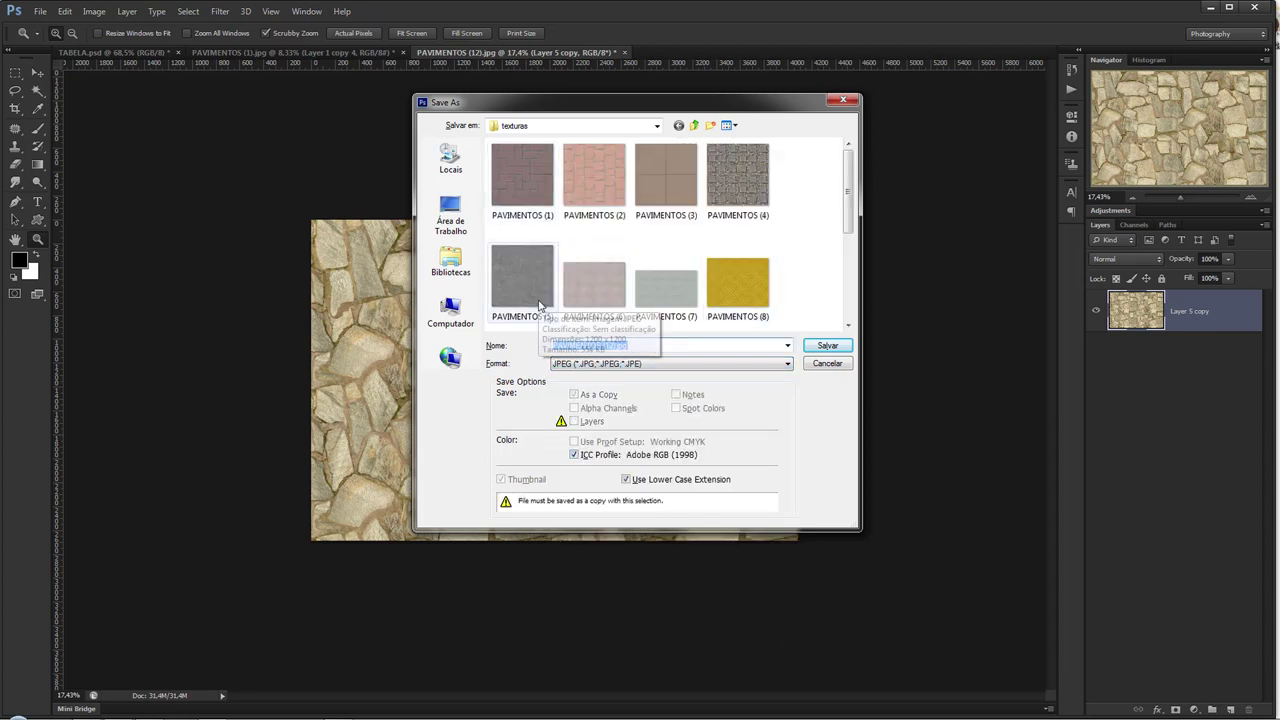
{"action": "type", "text": "teste"}
{"action": "left_click", "coordinate": [827, 345]}
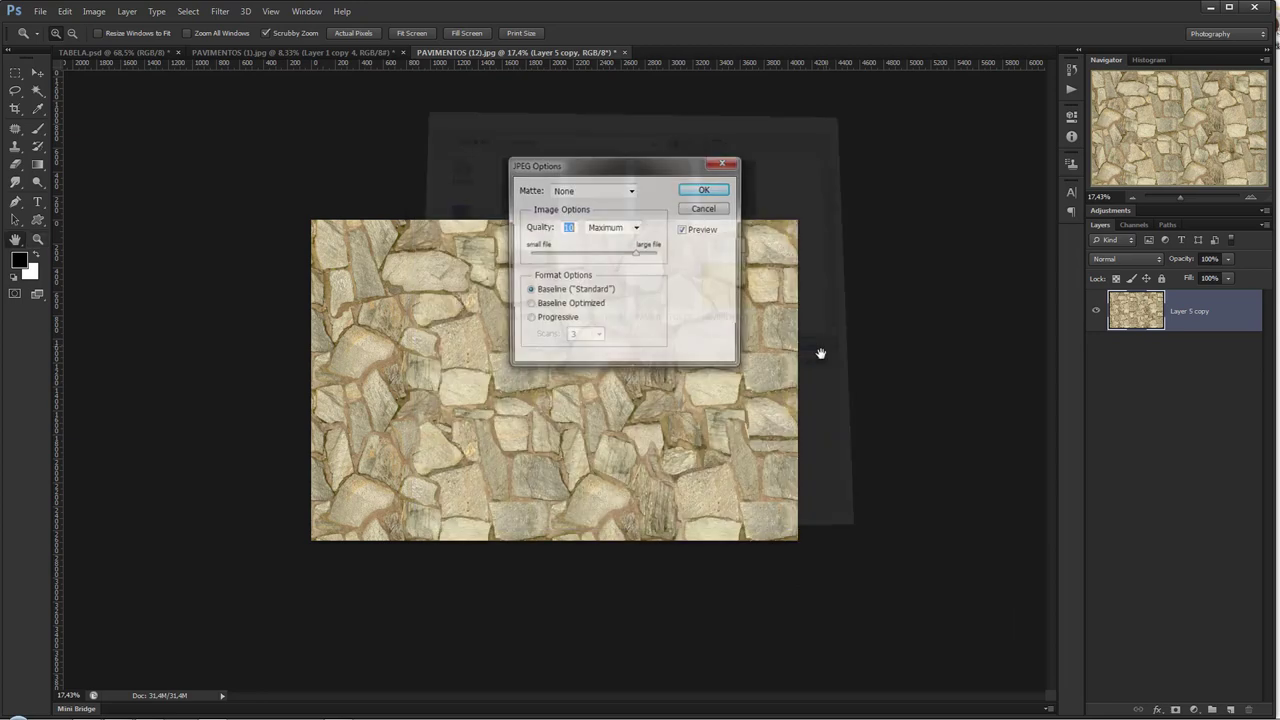
{"action": "left_click", "coordinate": [705, 190]}
{"action": "left_click", "coordinate": [1210, 8]}
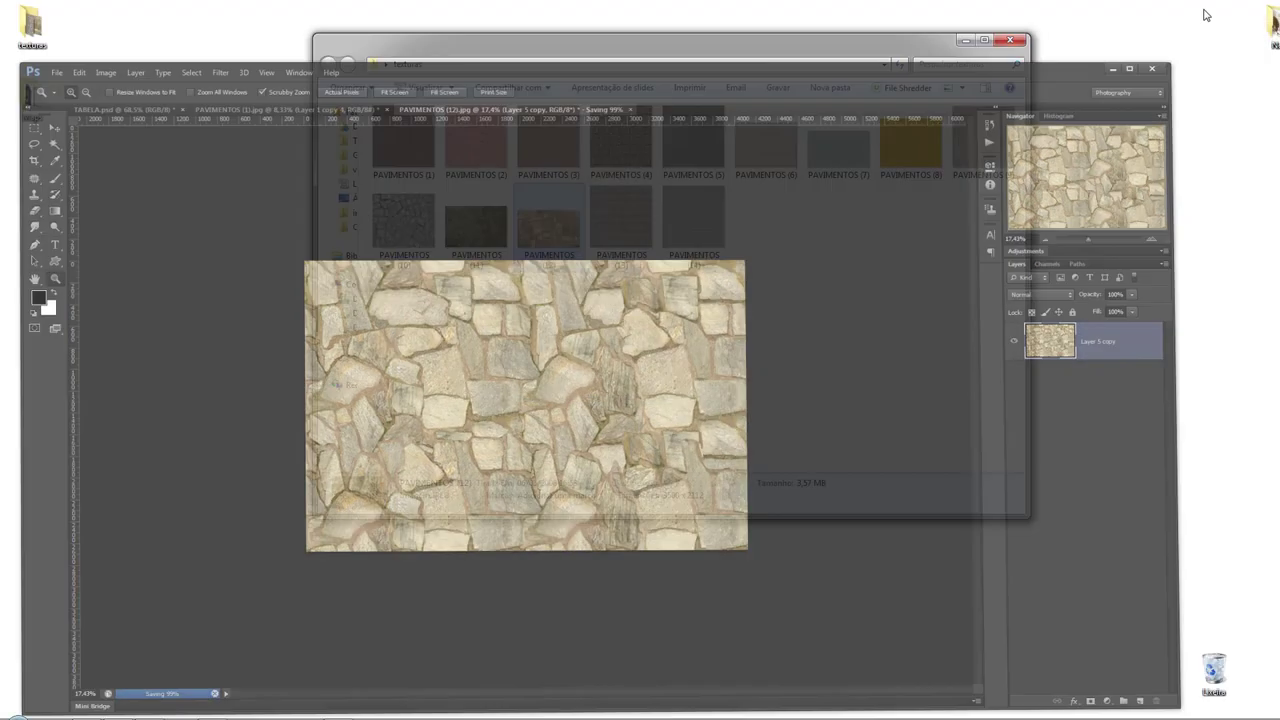
- Add a second bitmap node and disconnect the brick Map #1 from Diffuse Color
{"action": "left_click_drag", "start_coordinate": [766, 228], "coordinate": [340, 693]}
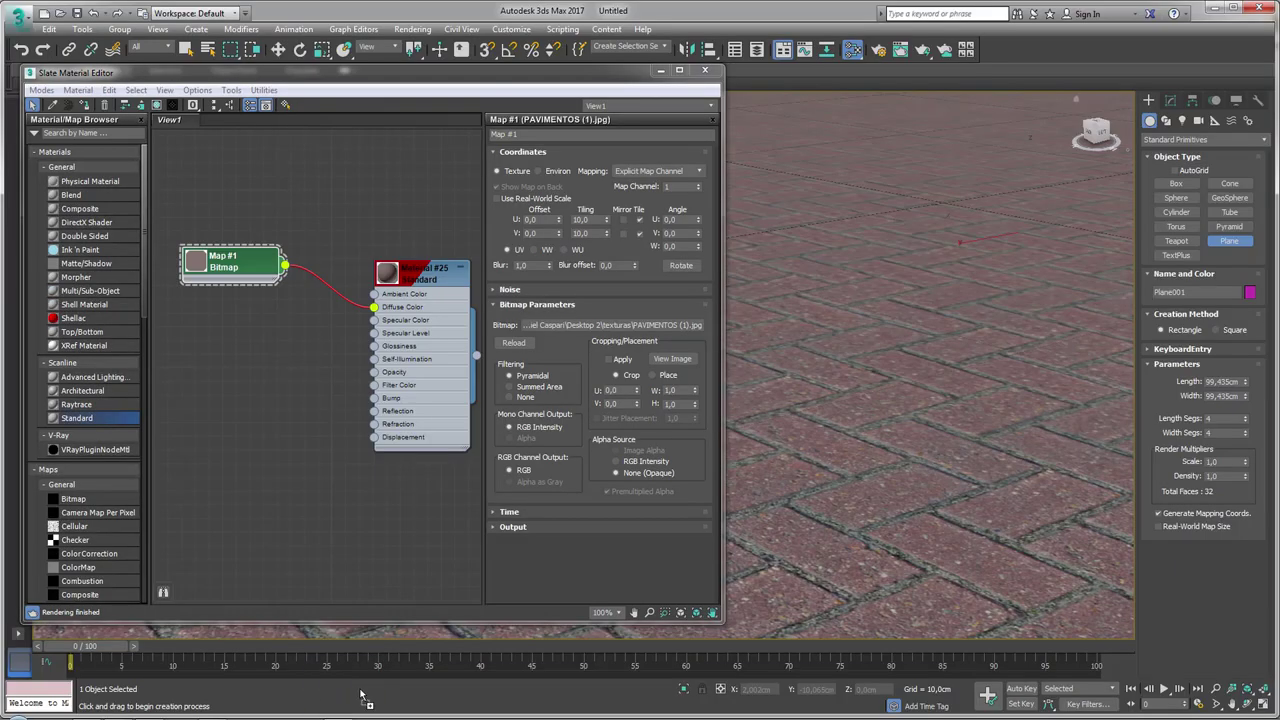
{"action": "left_click_drag", "start_coordinate": [280, 398], "coordinate": [280, 398]}
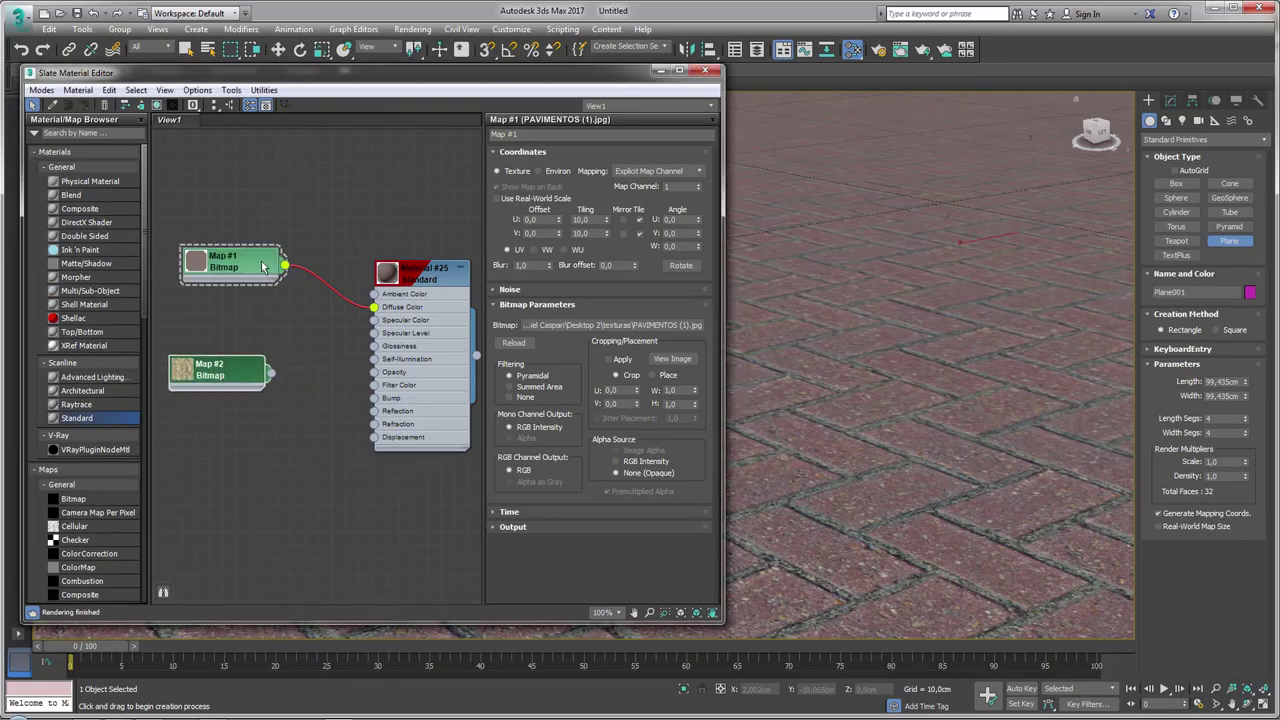
{"action": "left_click_drag", "start_coordinate": [253, 274], "coordinate": [253, 233]}
{"action": "left_click_drag", "start_coordinate": [373, 307], "coordinate": [330, 396]}
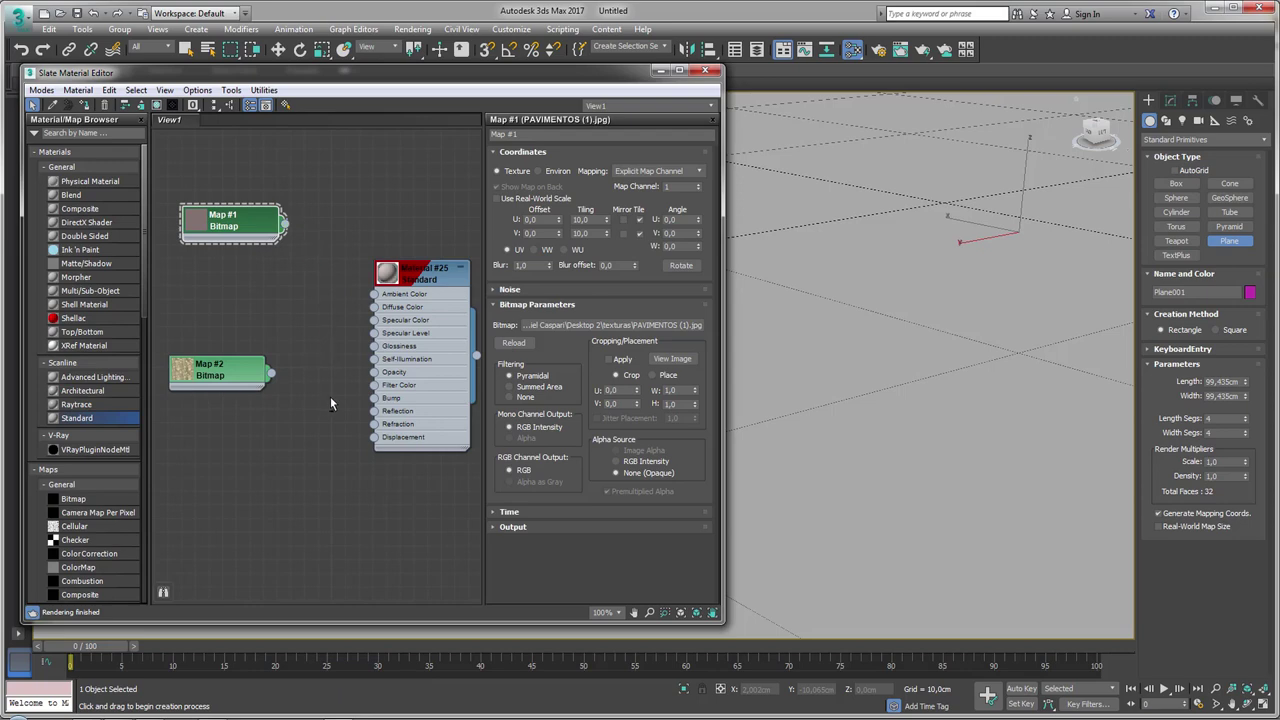
- Drag PAVIMENTOS (12).jpg from the texturas folder in as the plane's diffuse bitmap
{"action": "key", "text": "alt+Tab"}
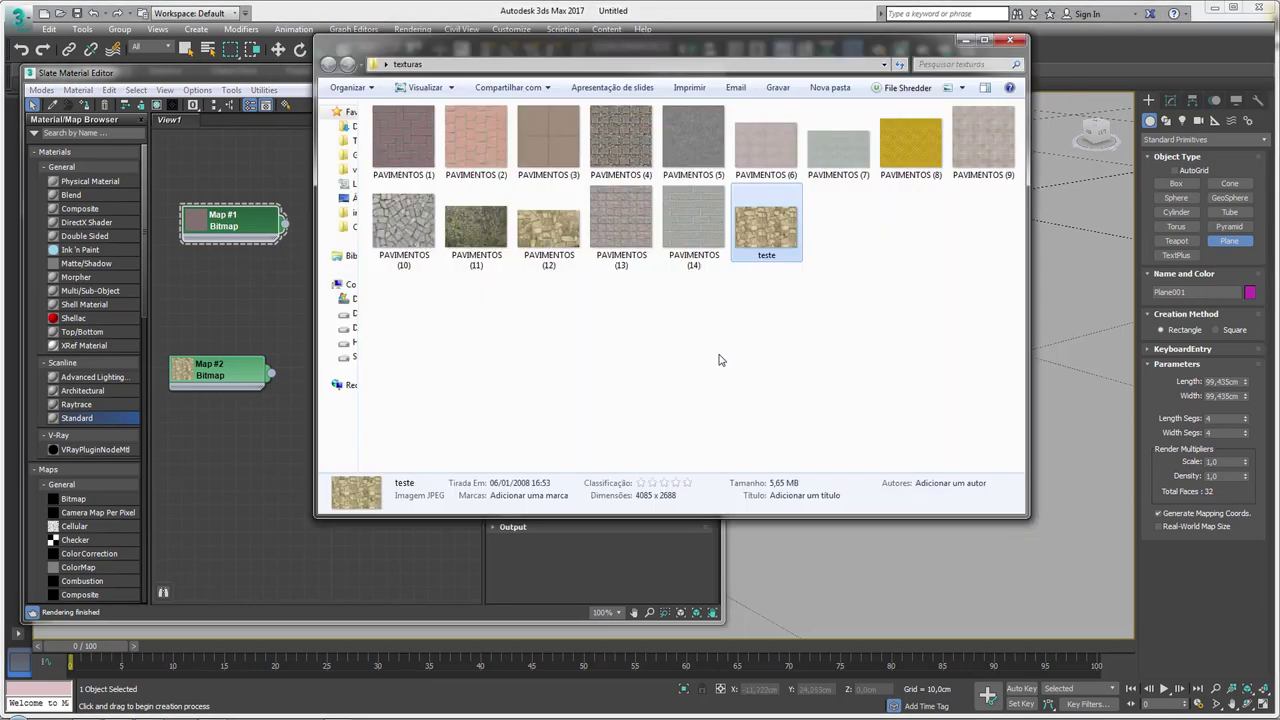
{"action": "mouse_move", "coordinate": [548, 228]}
{"action": "left_mouse_down"}
{"action": "mouse_move", "coordinate": [210, 462]}
{"action": "mouse_move", "coordinate": [242, 297]}
{"action": "mouse_move", "coordinate": [337, 281]}
{"action": "mouse_move", "coordinate": [373, 308]}
{"action": "left_mouse_up"}
{"action": "key", "text": "alt+Tab"}
{"action": "scroll", "coordinate": [935, 300], "scroll_direction": "down", "scroll_amount": 3}
{"action": "scroll", "coordinate": [965, 305], "scroll_direction": "down", "scroll_amount": 3}
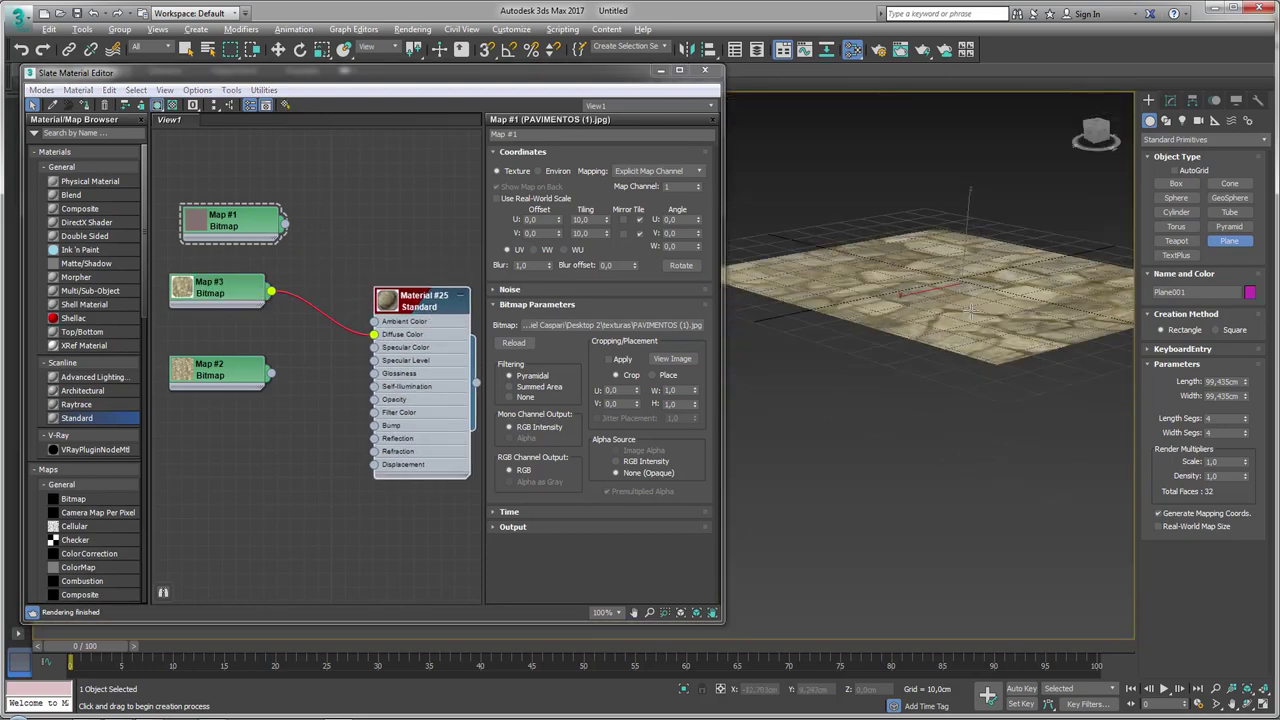
{"action": "left_click_drag", "start_coordinate": [1096, 135], "coordinate": [1100, 160]}
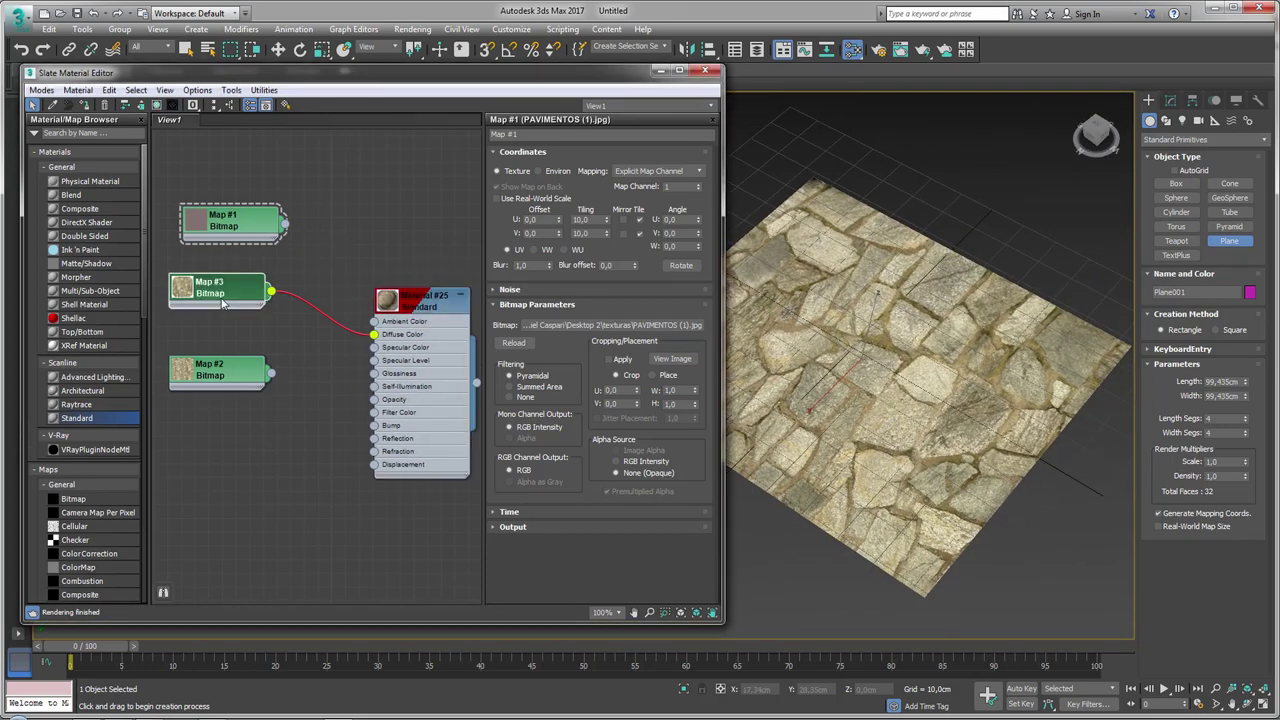
- Tile the PAVIMENTOS (12) bitmap 4 by 4 in U and V and inspect the plane
{"action": "double_click", "coordinate": [224, 303]}
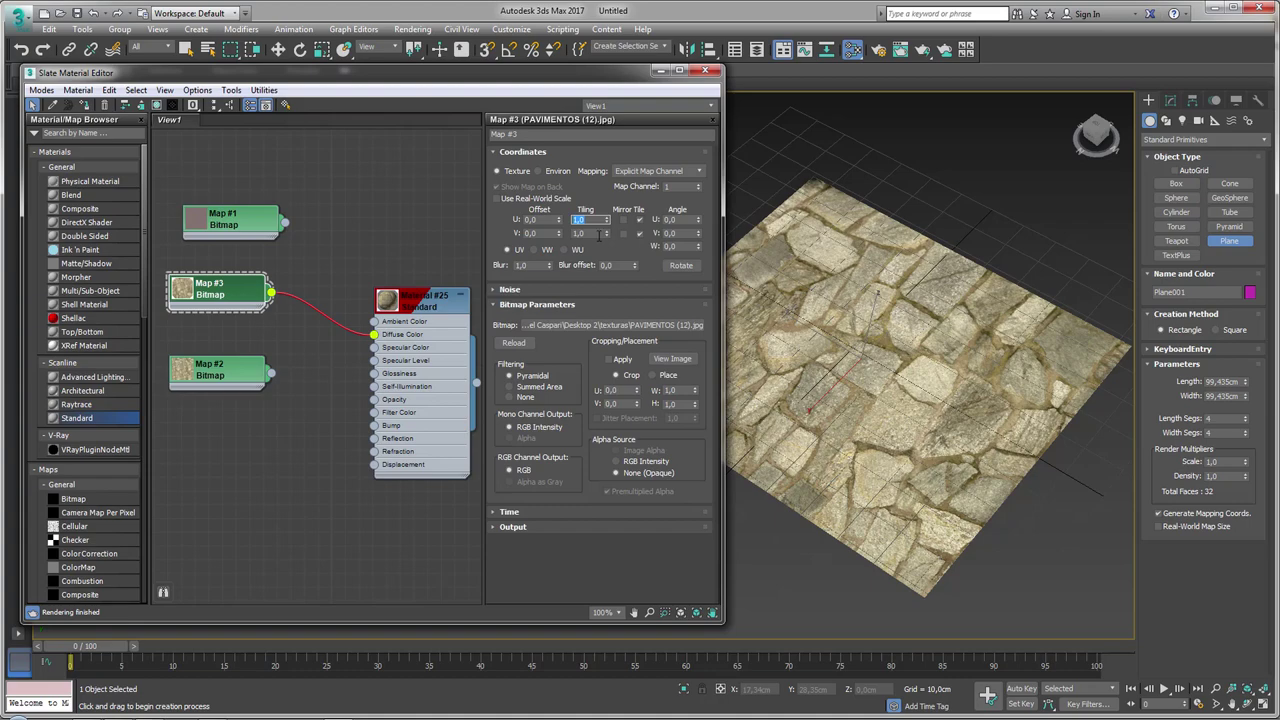
{"action": "type", "text": "4"}
{"action": "key", "text": "Tab"}
{"action": "type", "text": "4"}
{"action": "key", "text": "Return"}
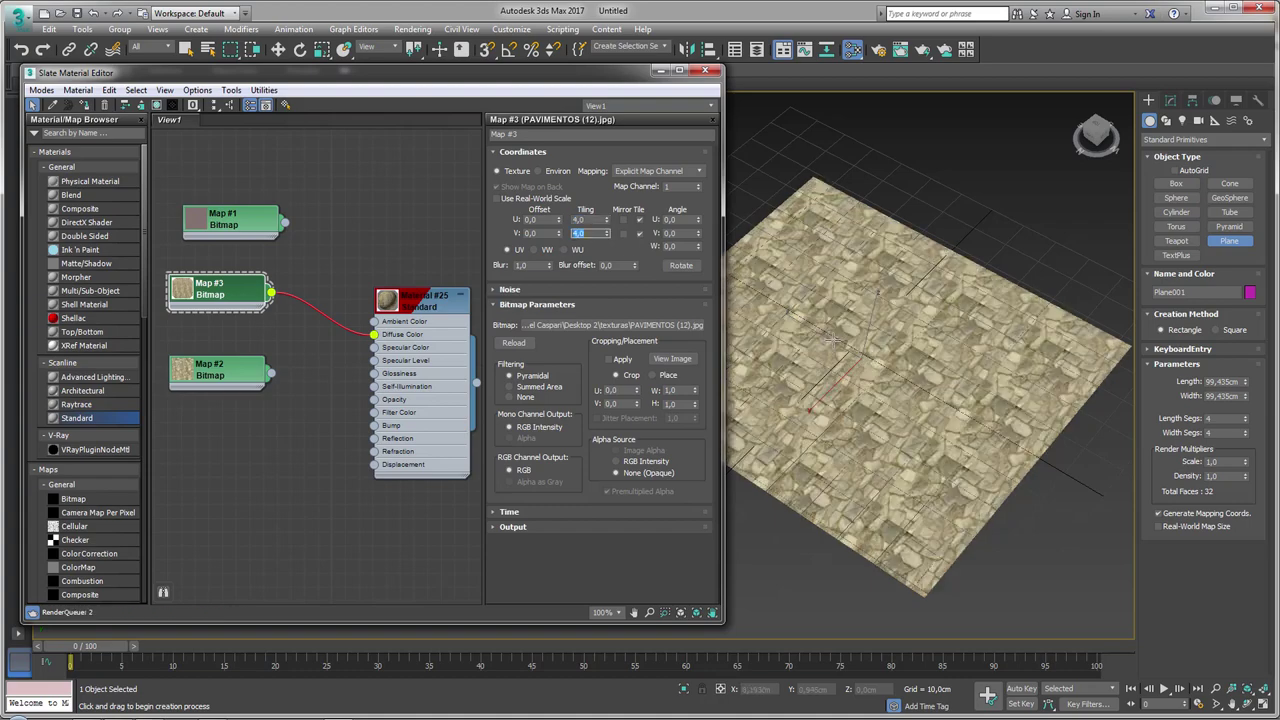
{"action": "scroll", "coordinate": [941, 404], "scroll_direction": "up", "scroll_amount": 2}
{"action": "scroll", "coordinate": [941, 404], "scroll_direction": "up", "scroll_amount": 2}
{"action": "scroll", "coordinate": [941, 404], "scroll_direction": "up", "scroll_amount": 2}
{"action": "scroll", "coordinate": [927, 366], "scroll_direction": "up", "scroll_amount": 2}
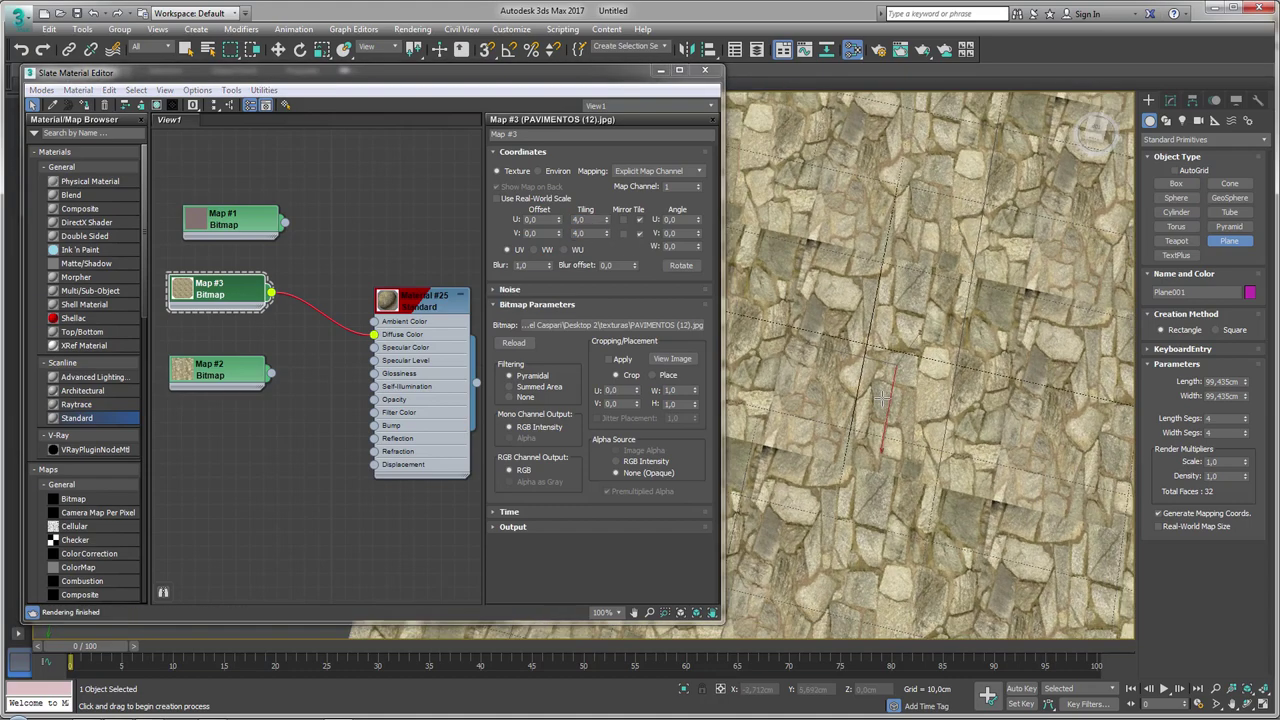
{"action": "scroll", "coordinate": [918, 360], "scroll_direction": "up", "scroll_amount": 2}
{"action": "scroll", "coordinate": [893, 287], "scroll_direction": "up", "scroll_amount": 2}
{"action": "scroll", "coordinate": [892, 290], "scroll_direction": "down", "scroll_amount": 3}
{"action": "scroll", "coordinate": [880, 330], "scroll_direction": "down", "scroll_amount": 2}
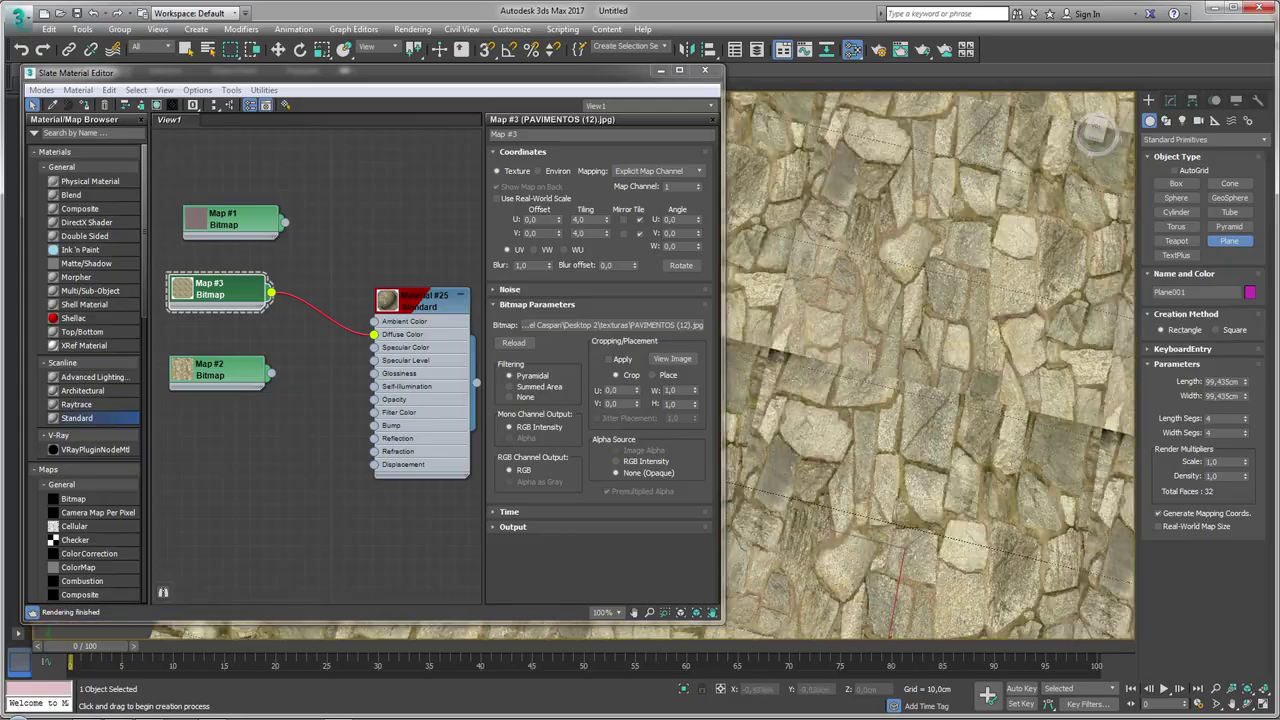
{"action": "left_click_drag", "start_coordinate": [765, 363], "coordinate": [597, 452]}
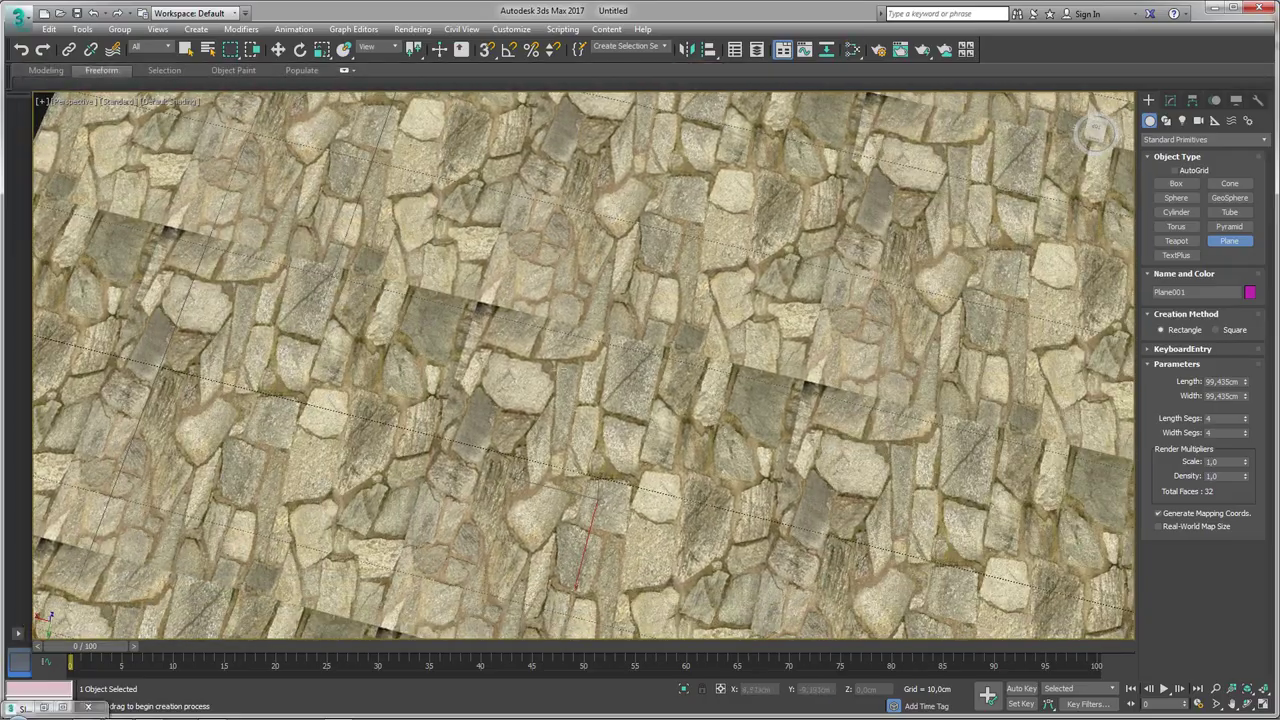
{"action": "scroll", "coordinate": [585, 360], "scroll_direction": "down", "scroll_amount": 3}
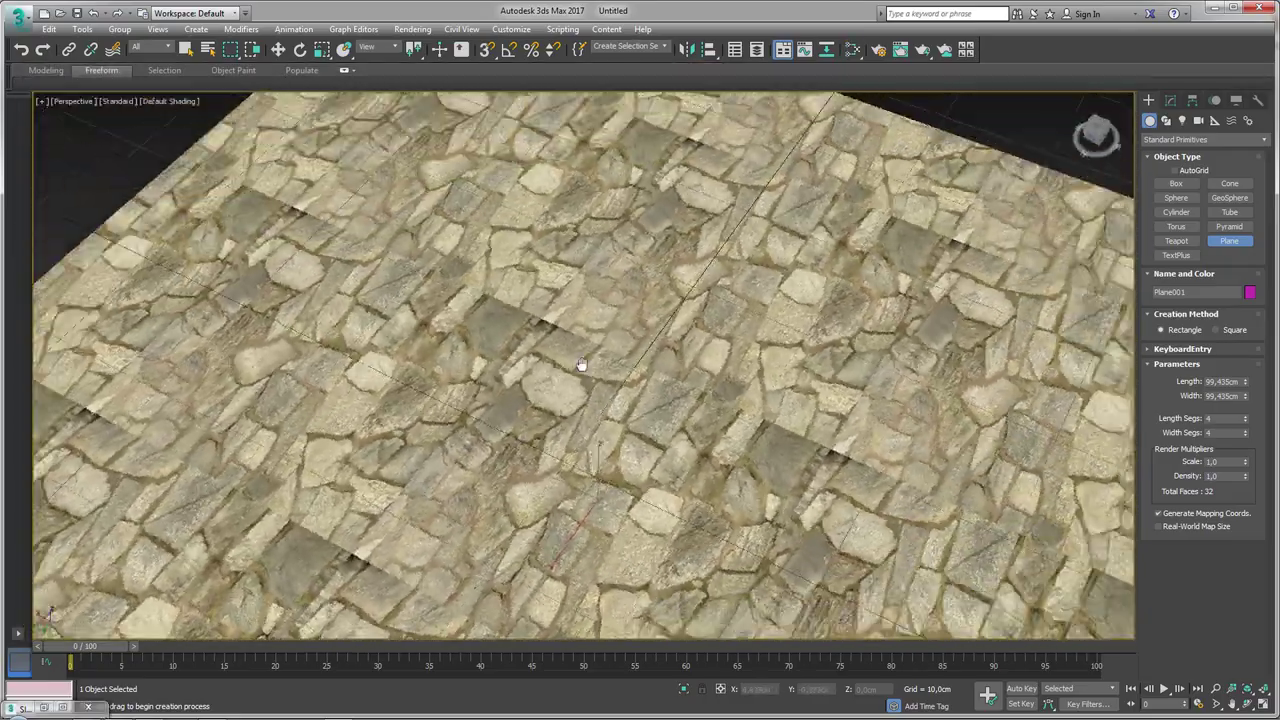
{"action": "scroll", "coordinate": [585, 360], "scroll_direction": "down", "scroll_amount": 5}
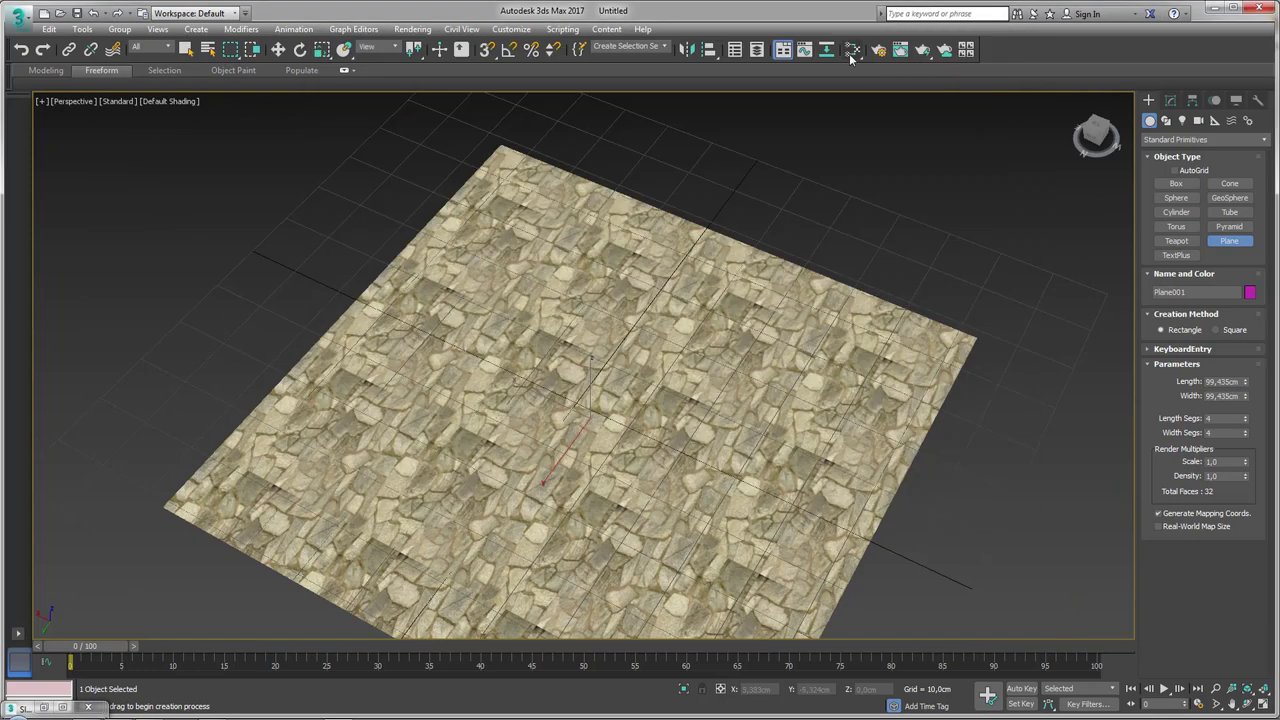
- Wire the teste.jpg Map #2 into Diffuse Color with U and V tiling of 4
{"action": "left_click", "coordinate": [851, 52]}
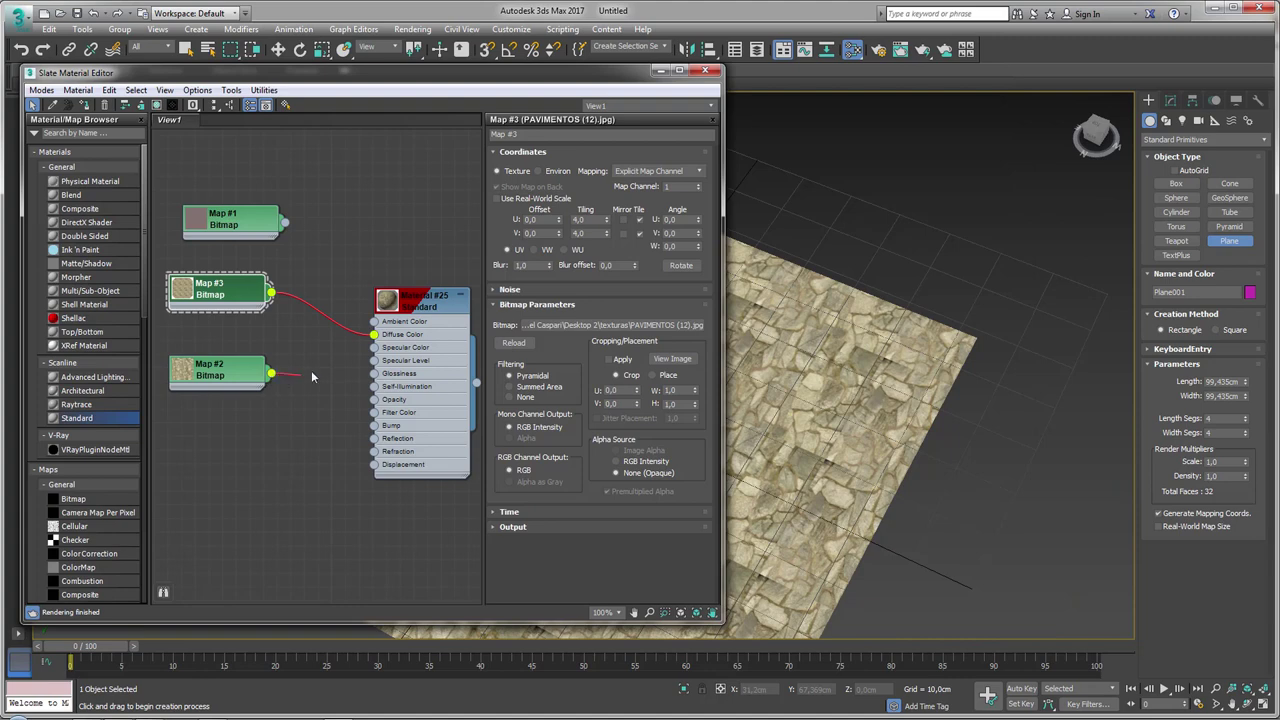
{"action": "left_click_drag", "start_coordinate": [312, 377], "coordinate": [373, 334]}
{"action": "left_click", "coordinate": [200, 372]}
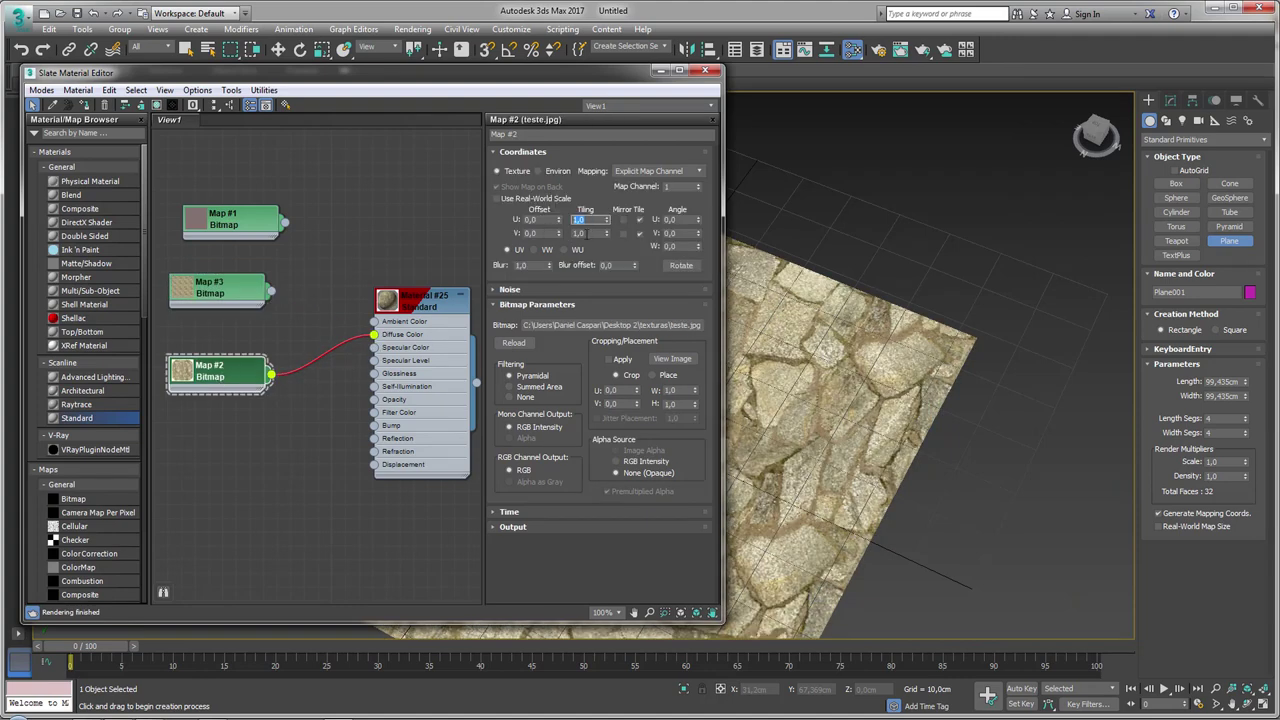
{"action": "type", "text": "4"}
{"action": "key", "text": "Tab"}
{"action": "type", "text": "4"}
{"action": "key", "text": "Return"}
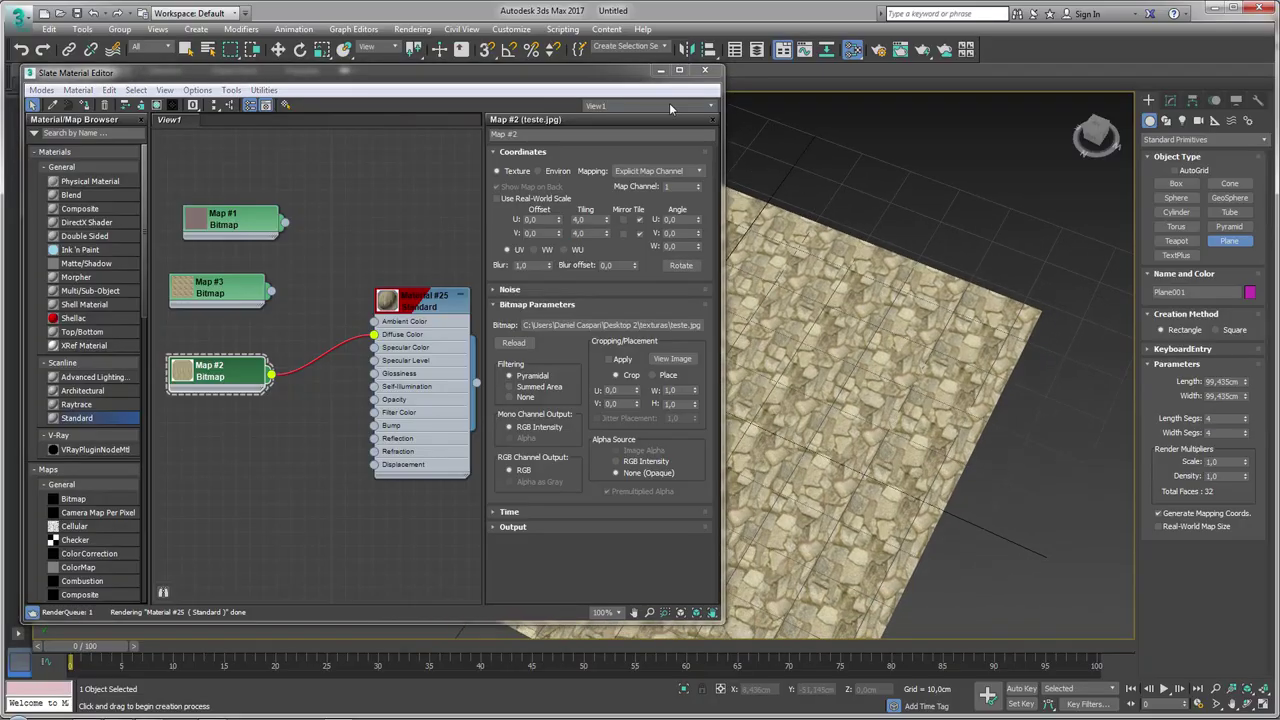
{"action": "left_click", "coordinate": [660, 70]}
- Orbit and zoom the Perspective view to inspect the tiled stone plane from several angles
{"action": "scroll", "coordinate": [580, 360], "scroll_direction": "up", "scroll_amount": 5}
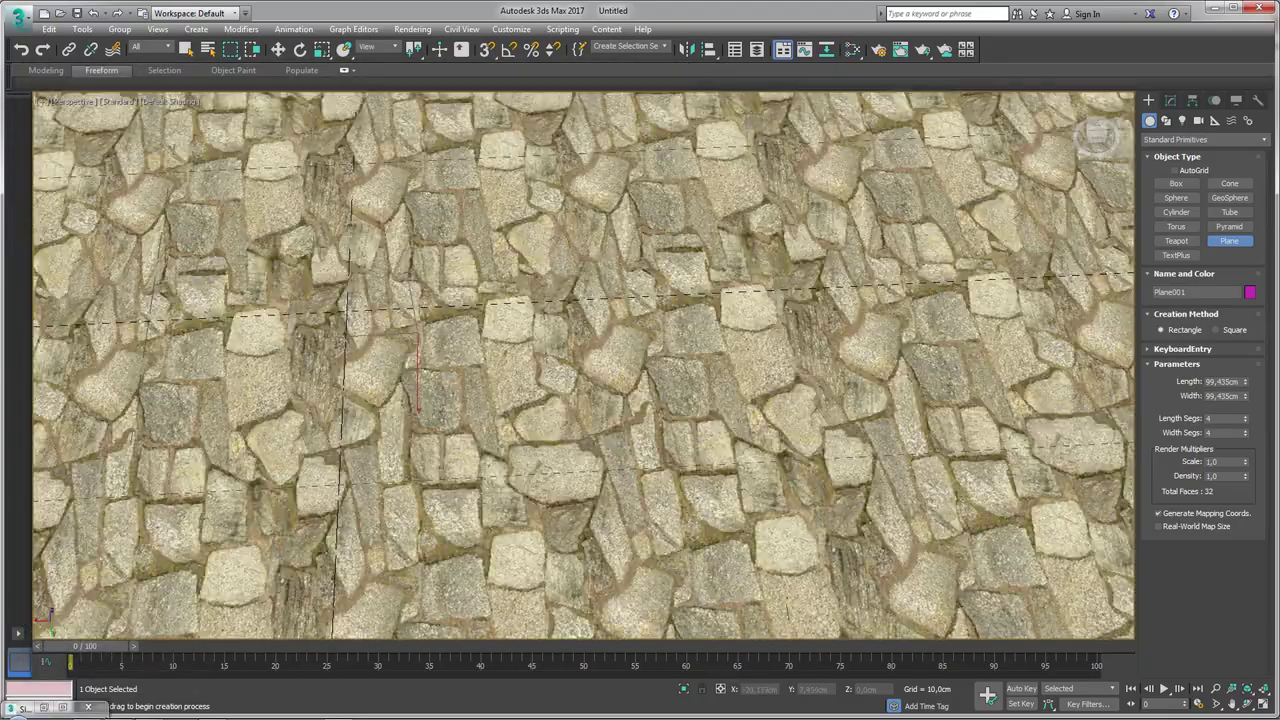
{"action": "mouse_move", "coordinate": [700, 300]}
{"action": "left_mouse_down"}
{"action": "mouse_move", "coordinate": [795, 413]}
{"action": "mouse_move", "coordinate": [607, 420]}
{"action": "left_mouse_up"}
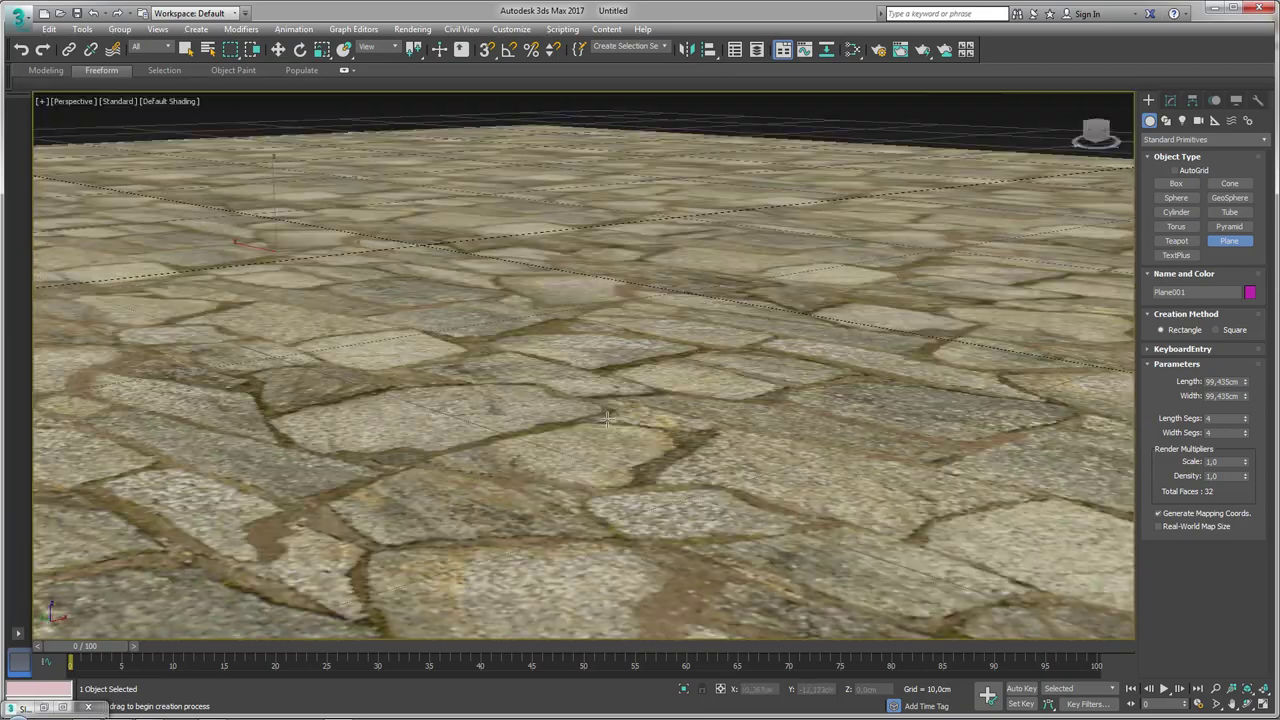
{"action": "scroll", "coordinate": [607, 420], "scroll_direction": "down", "scroll_amount": 3}
{"action": "scroll", "coordinate": [623, 534], "scroll_direction": "down", "scroll_amount": 3}
{"action": "scroll", "coordinate": [611, 391], "scroll_direction": "down", "scroll_amount": 2}
{"action": "scroll", "coordinate": [612, 403], "scroll_direction": "down", "scroll_amount": 2}
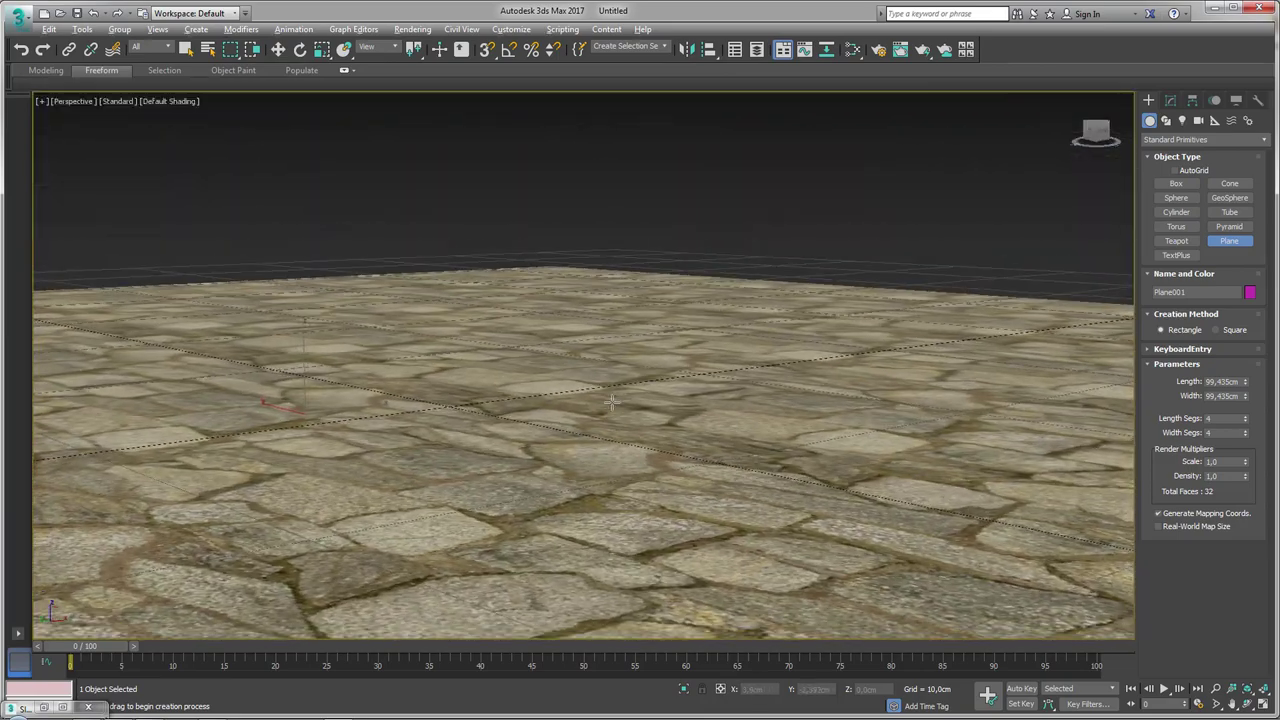
{"action": "left_click_drag", "start_coordinate": [612, 403], "coordinate": [452, 456]}
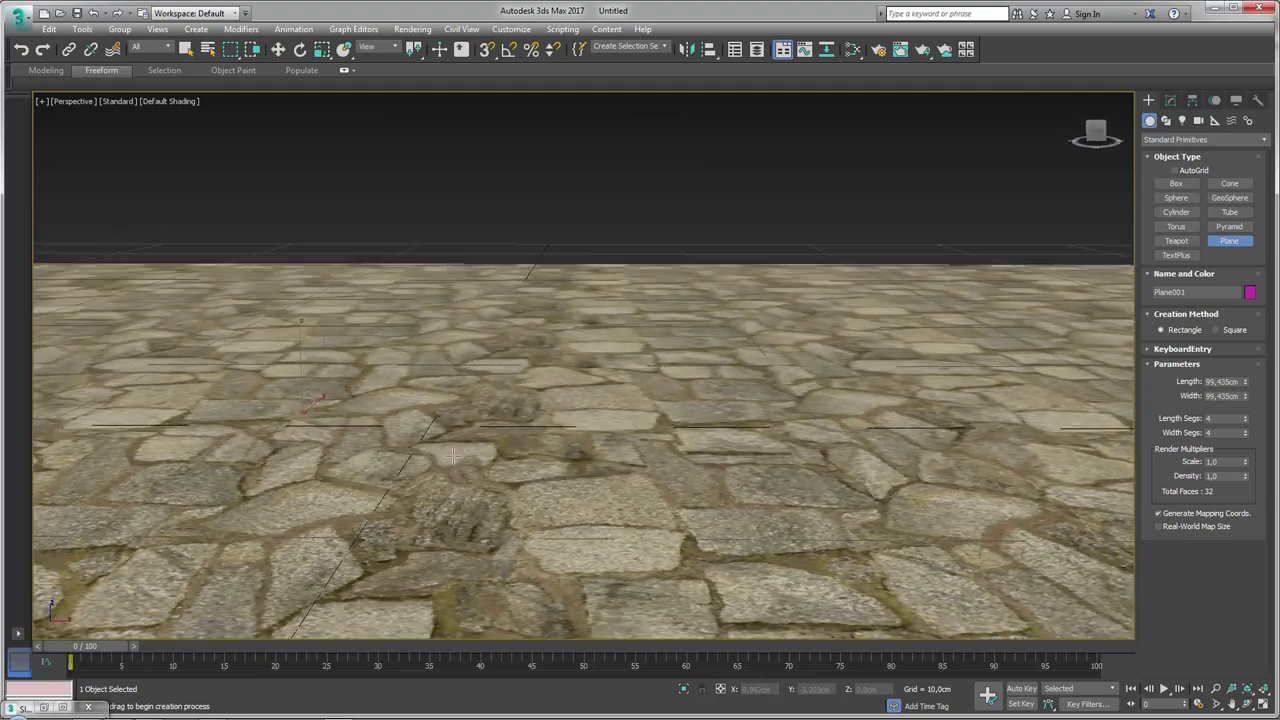
{"action": "scroll", "coordinate": [452, 456], "scroll_direction": "down", "scroll_amount": 2}
{"action": "scroll", "coordinate": [460, 452], "scroll_direction": "down", "scroll_amount": 2}
{"action": "scroll", "coordinate": [480, 445], "scroll_direction": "down", "scroll_amount": 2}
{"action": "scroll", "coordinate": [508, 434], "scroll_direction": "down", "scroll_amount": 5}
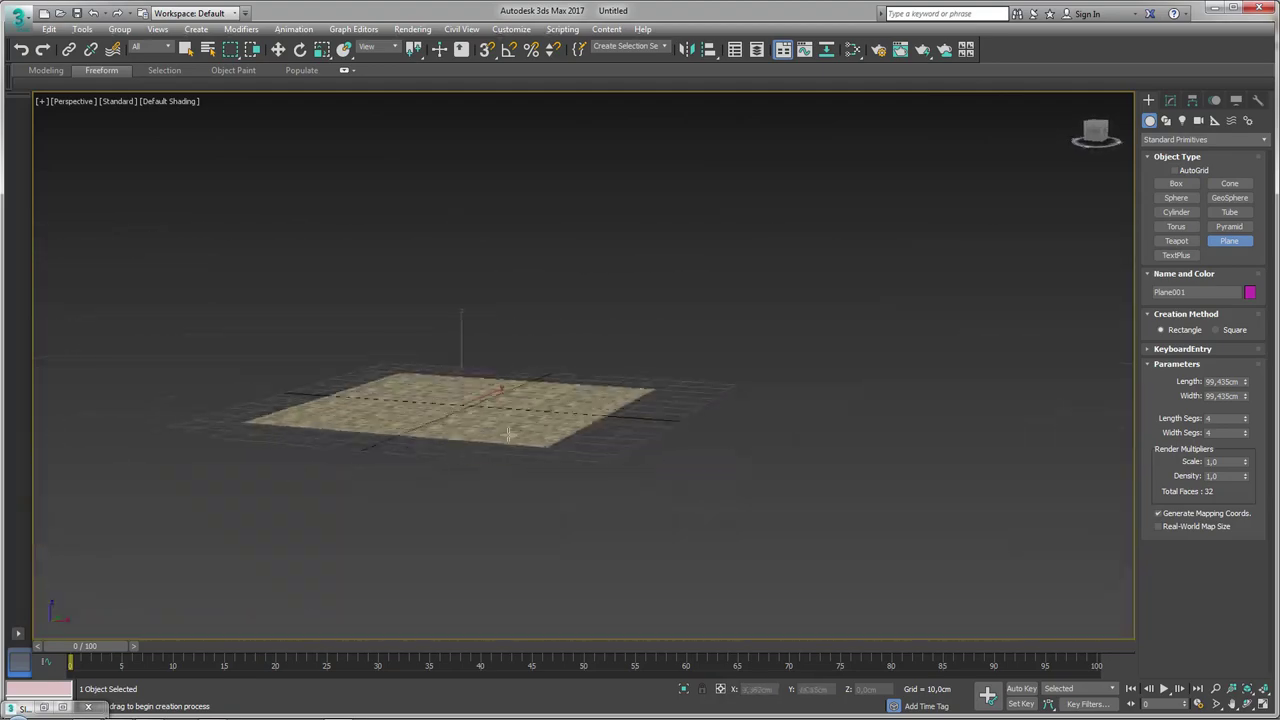
{"action": "mouse_move", "coordinate": [508, 434]}
{"action": "left_mouse_down"}
{"action": "mouse_move", "coordinate": [546, 325]}
{"action": "mouse_move", "coordinate": [603, 434]}
{"action": "mouse_move", "coordinate": [590, 440]}
{"action": "left_mouse_up"}
{"action": "scroll", "coordinate": [546, 325], "scroll_direction": "up", "scroll_amount": 5}
{"action": "scroll", "coordinate": [603, 434], "scroll_direction": "up", "scroll_amount": 3}
{"action": "scroll", "coordinate": [588, 434], "scroll_direction": "up", "scroll_amount": 2}
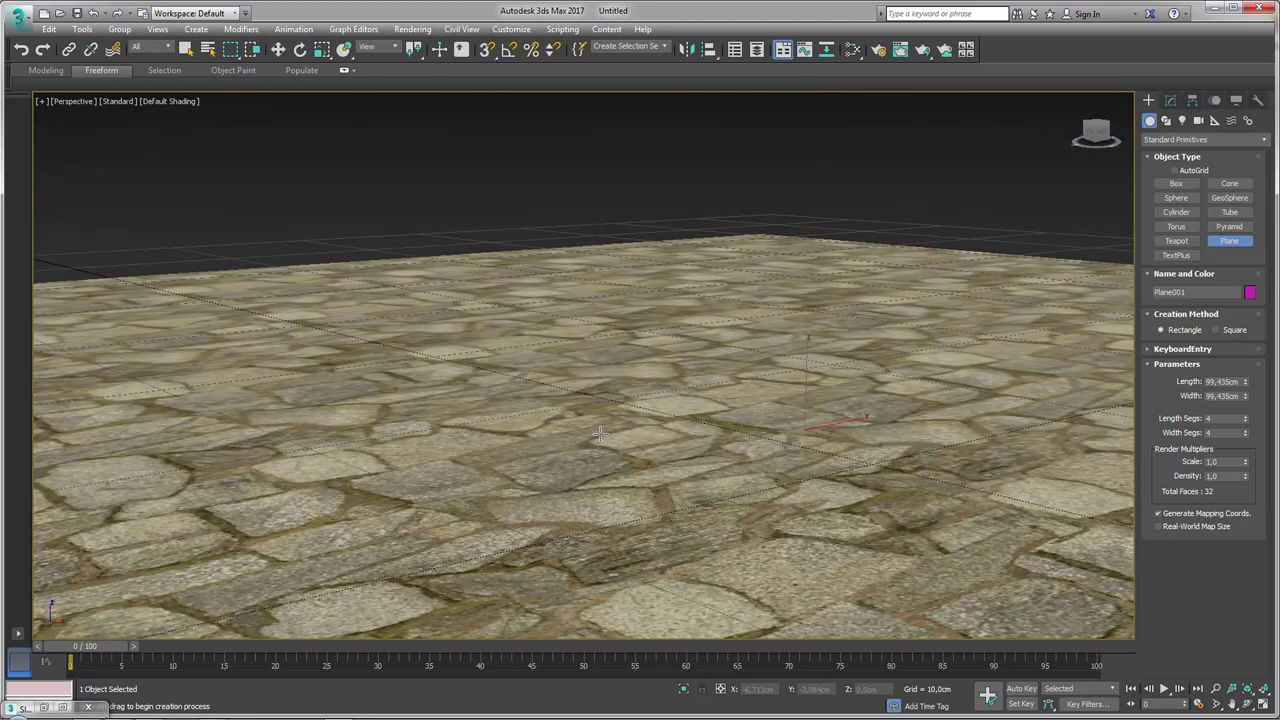
{"action": "scroll", "coordinate": [647, 401], "scroll_direction": "down", "scroll_amount": 4}
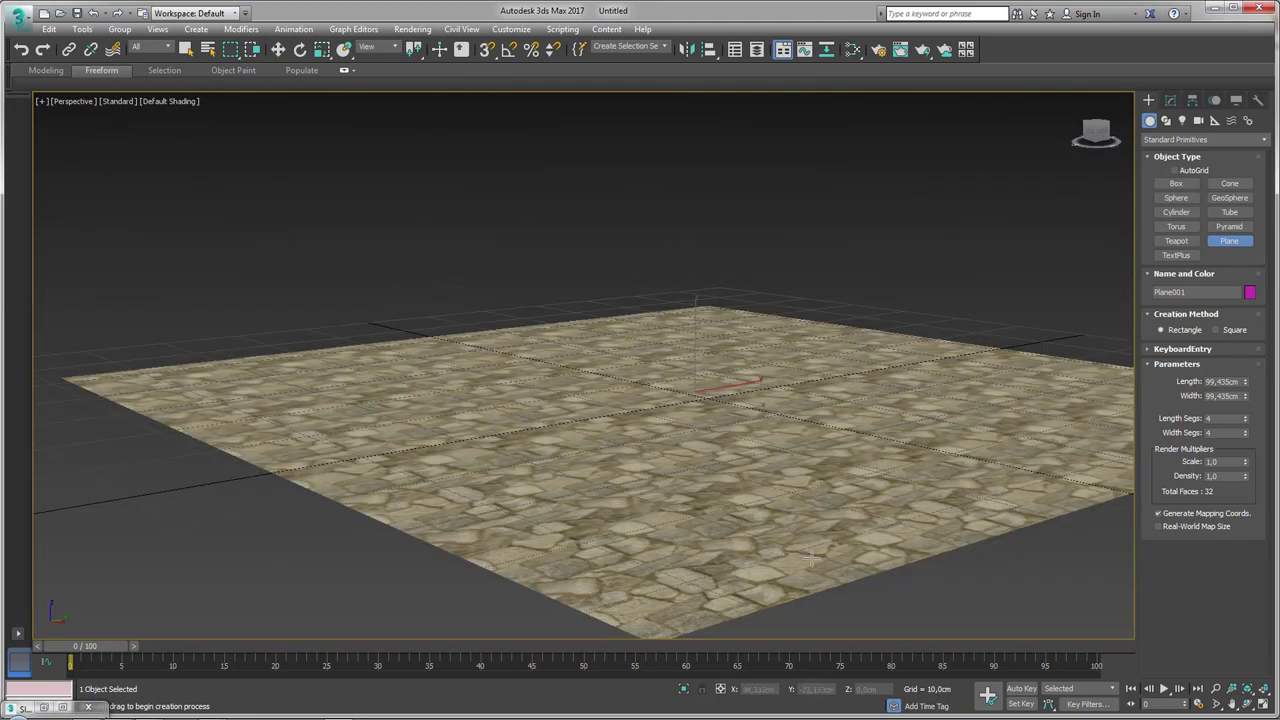
{"action": "left_click_drag", "start_coordinate": [706, 396], "coordinate": [700, 470]}
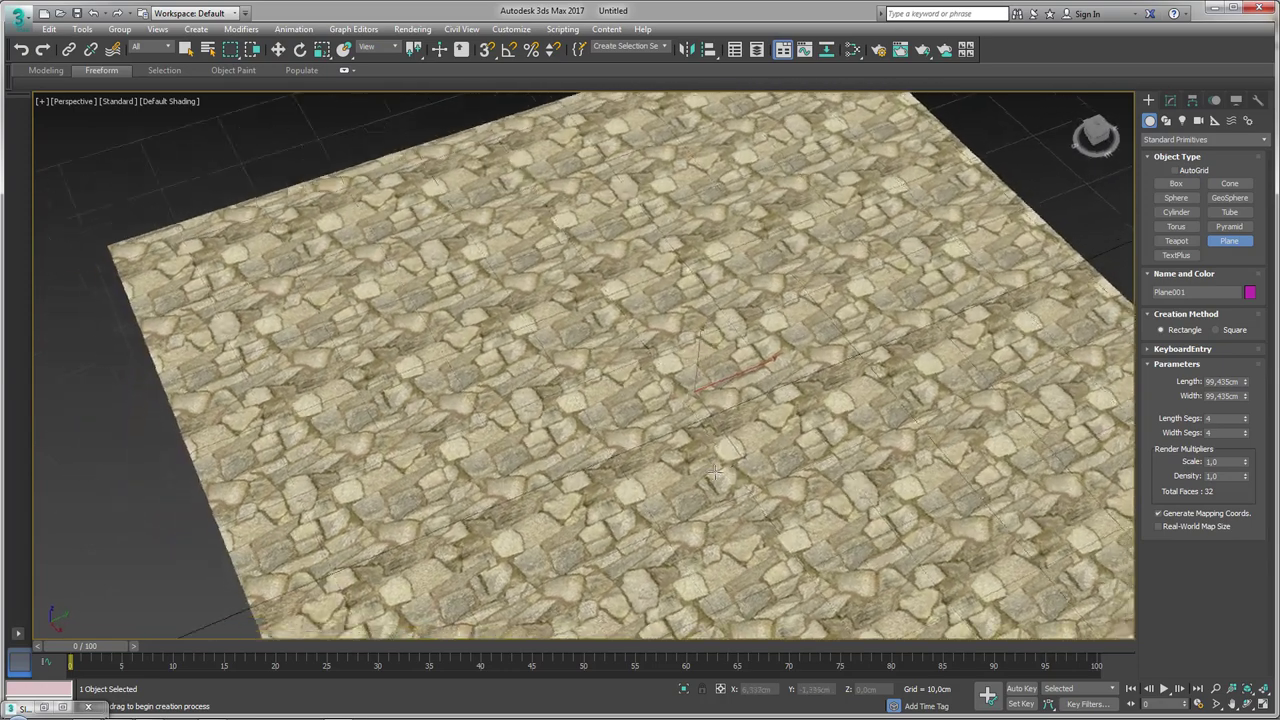
{"action": "scroll", "coordinate": [667, 515], "scroll_direction": "up", "scroll_amount": 2}
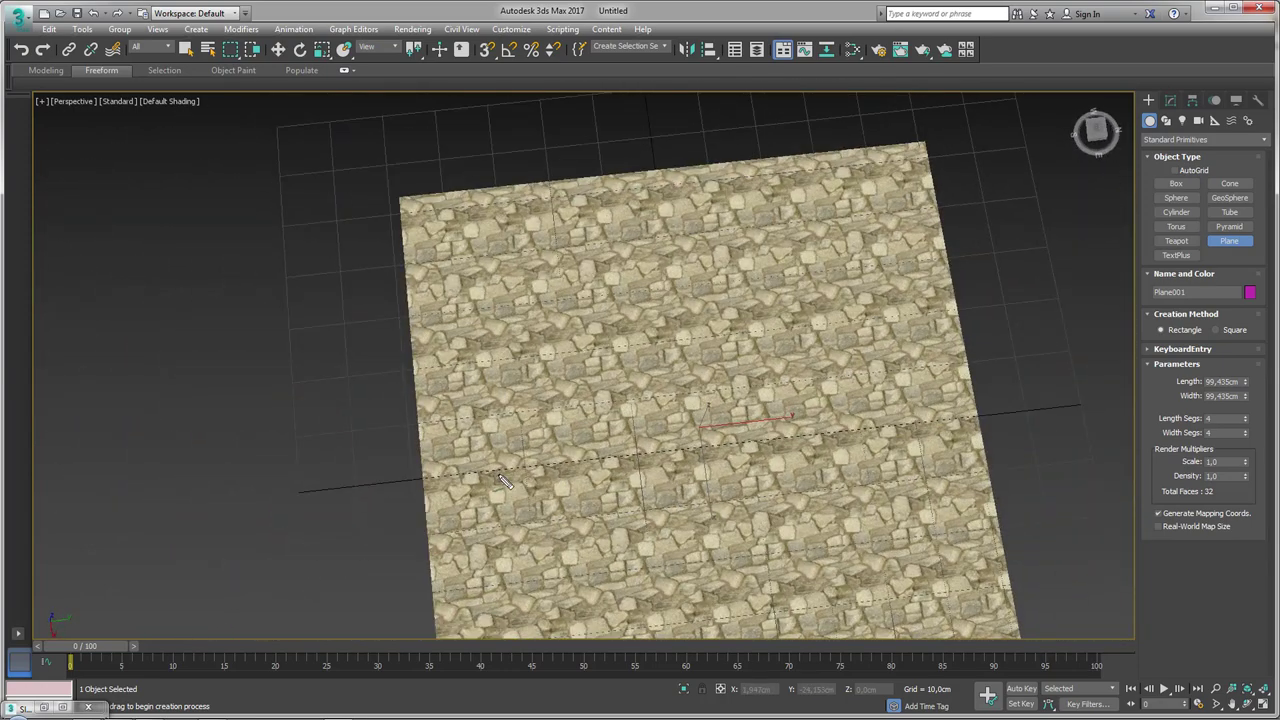
- Mark three repeating tiling seams across the stone plane
{"action": "left_click_drag", "start_coordinate": [505, 478], "coordinate": [930, 426]}
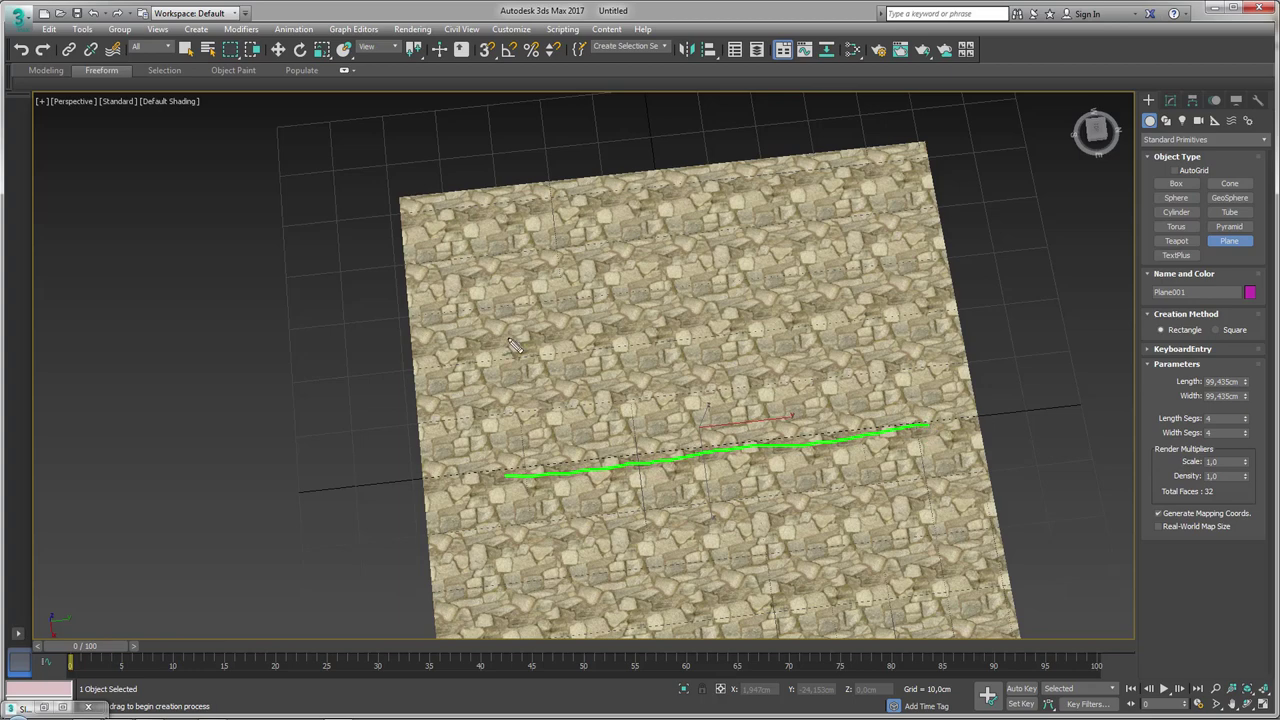
{"action": "left_click_drag", "start_coordinate": [465, 339], "coordinate": [870, 299]}
{"action": "left_click_drag", "start_coordinate": [560, 207], "coordinate": [710, 182]}
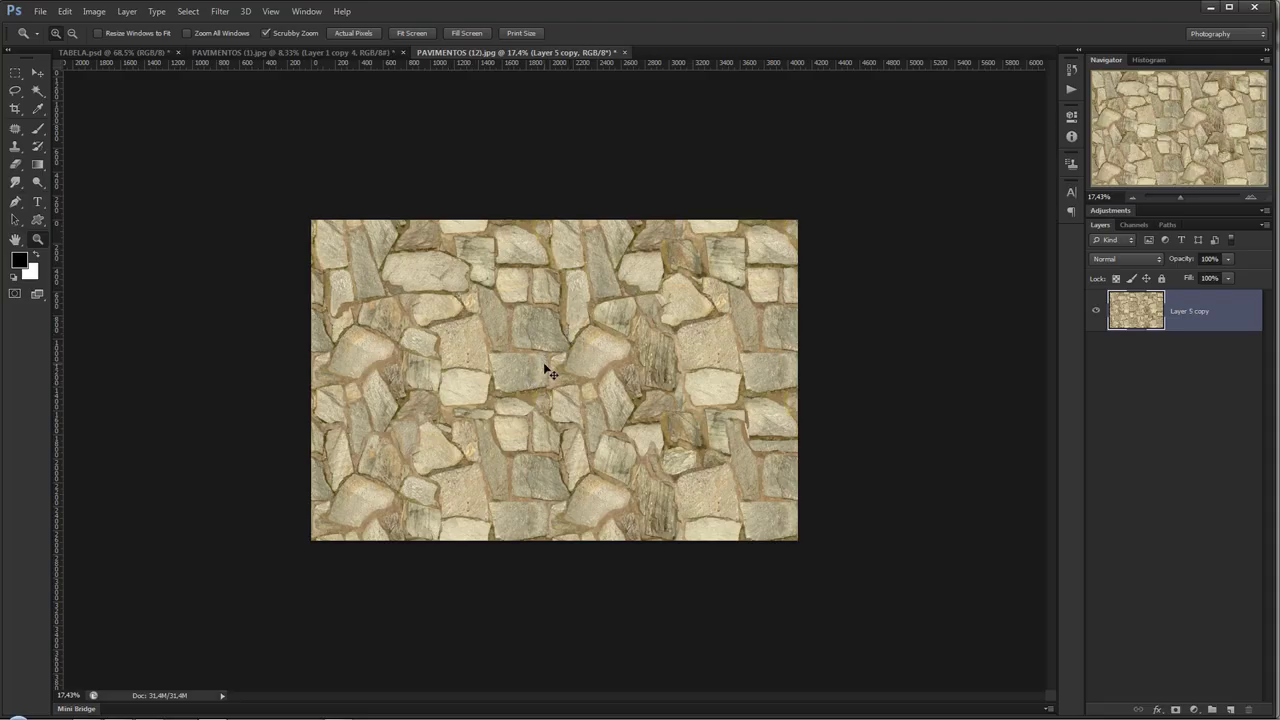
- Create a new 1024 x 1024 px Photoshop document
{"action": "key", "text": "ctrl+n"}
{"action": "left_click", "coordinate": [601, 248]}
{"action": "double_click", "coordinate": [601, 248]}
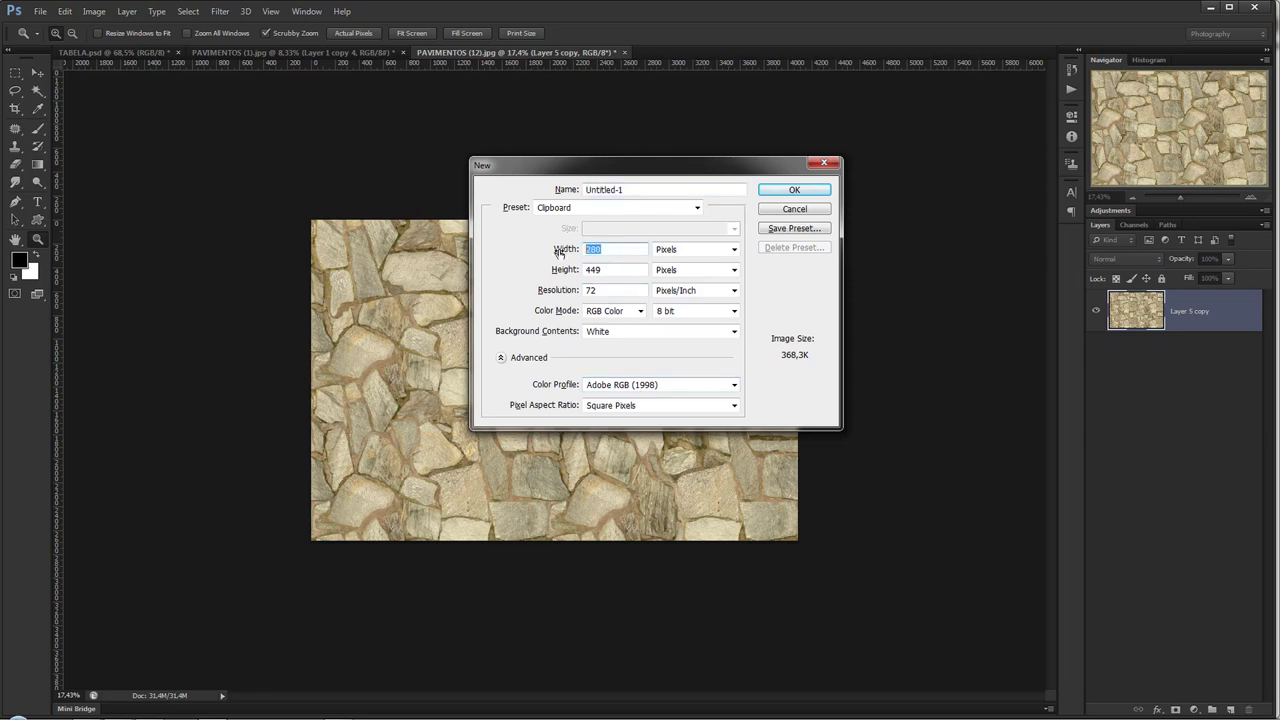
{"action": "type", "text": "1024"}
{"action": "key", "text": "Tab"}
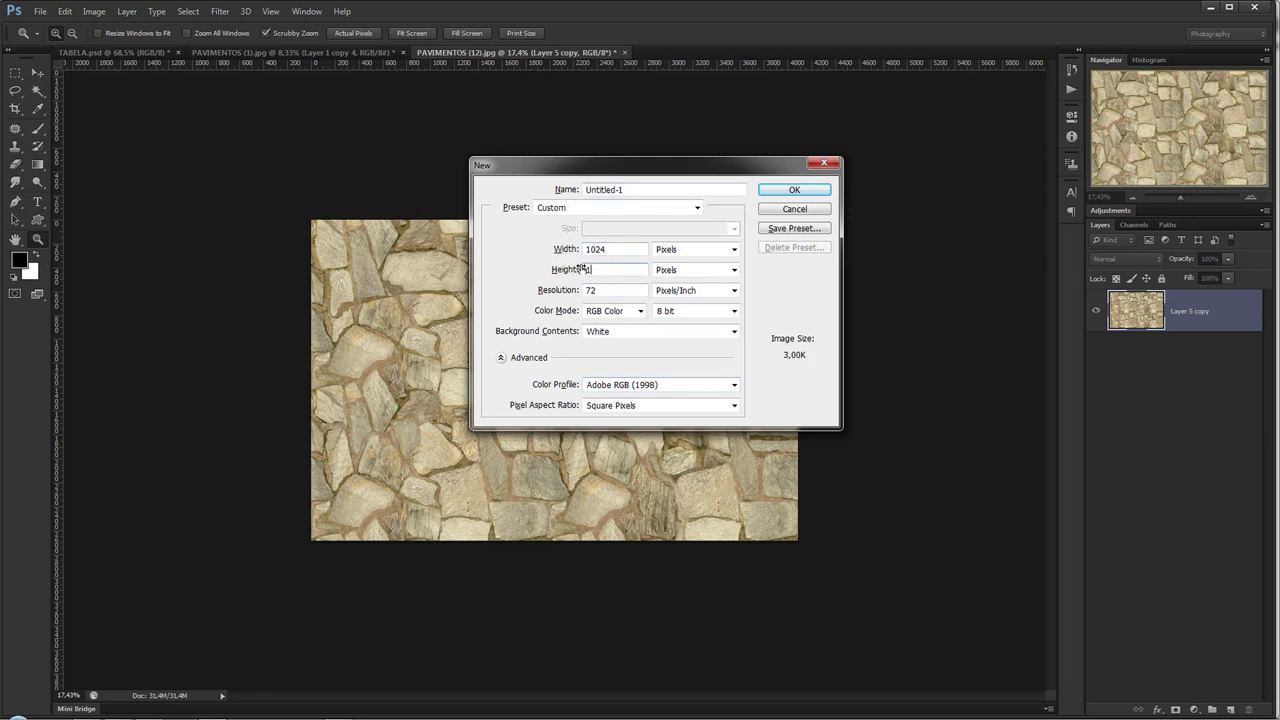
{"action": "type", "text": "1024"}
{"action": "key", "text": "Return"}
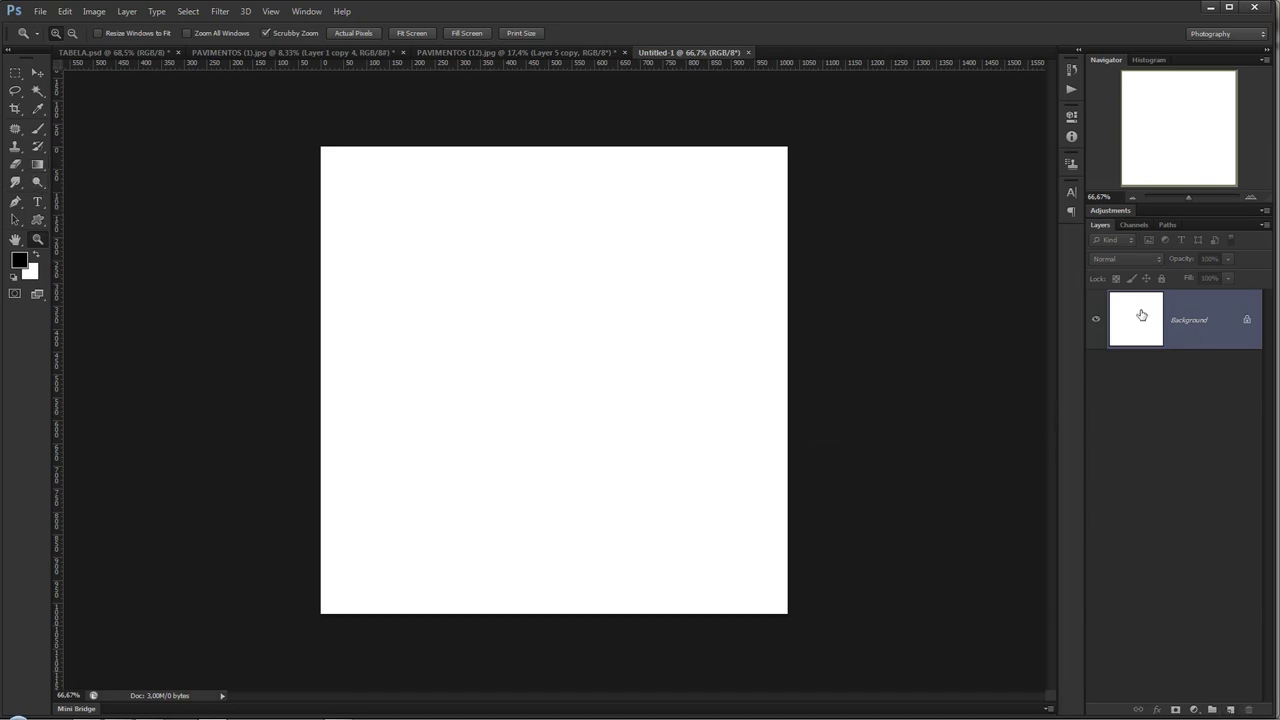
- Add Layer 1 and load Dry Media Brushes, choosing a textured preset at 267 px
{"action": "left_click", "coordinate": [1231, 710]}
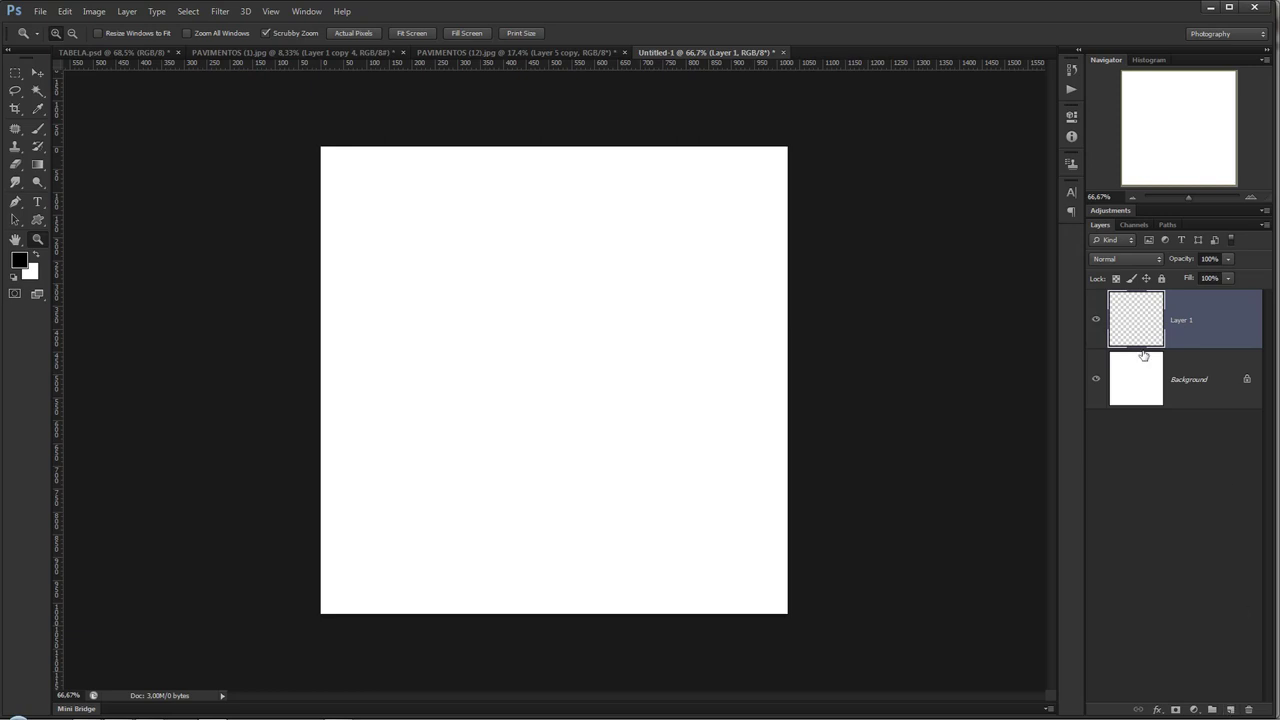
{"action": "left_click", "coordinate": [38, 128]}
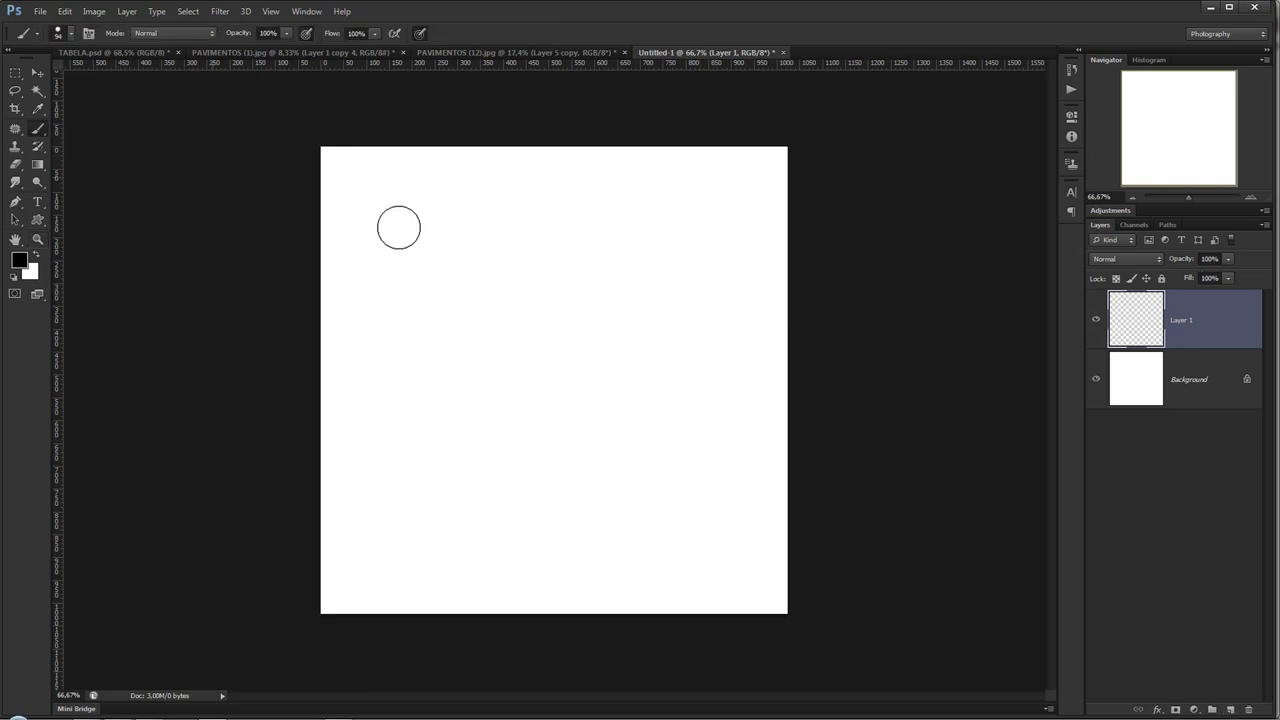
{"action": "left_click", "coordinate": [71, 34]}
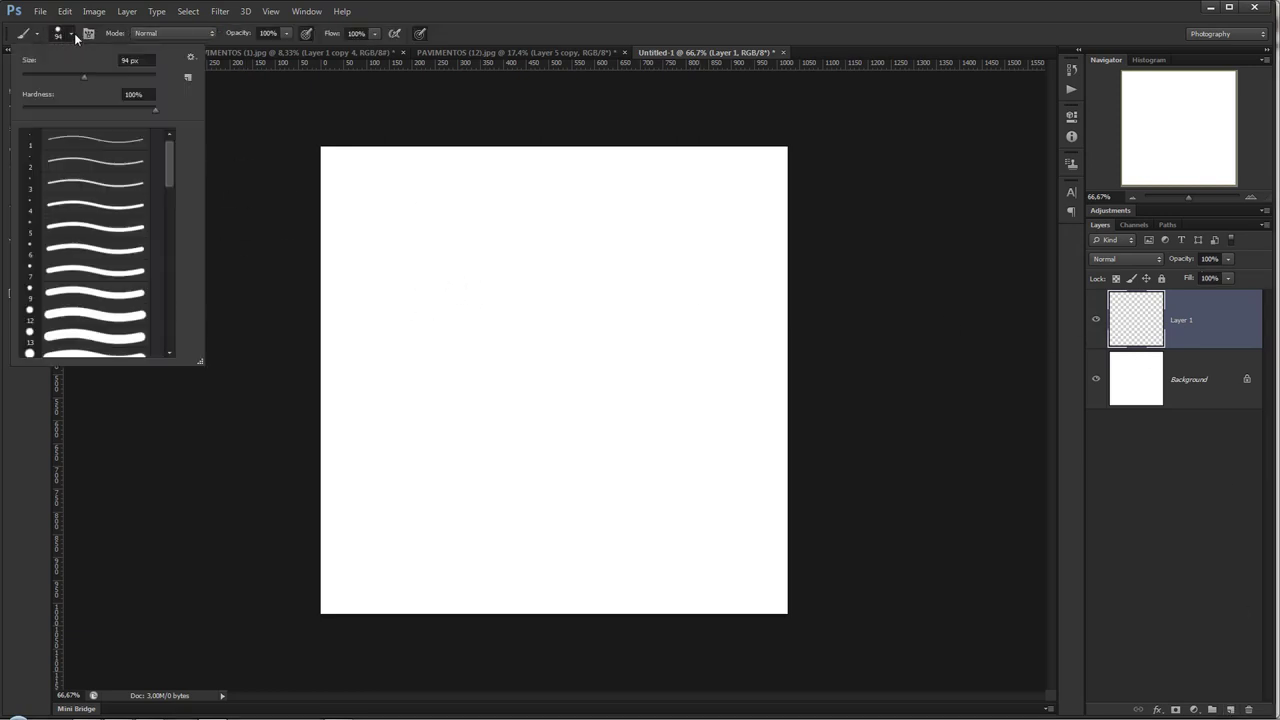
{"action": "left_click", "coordinate": [191, 60]}
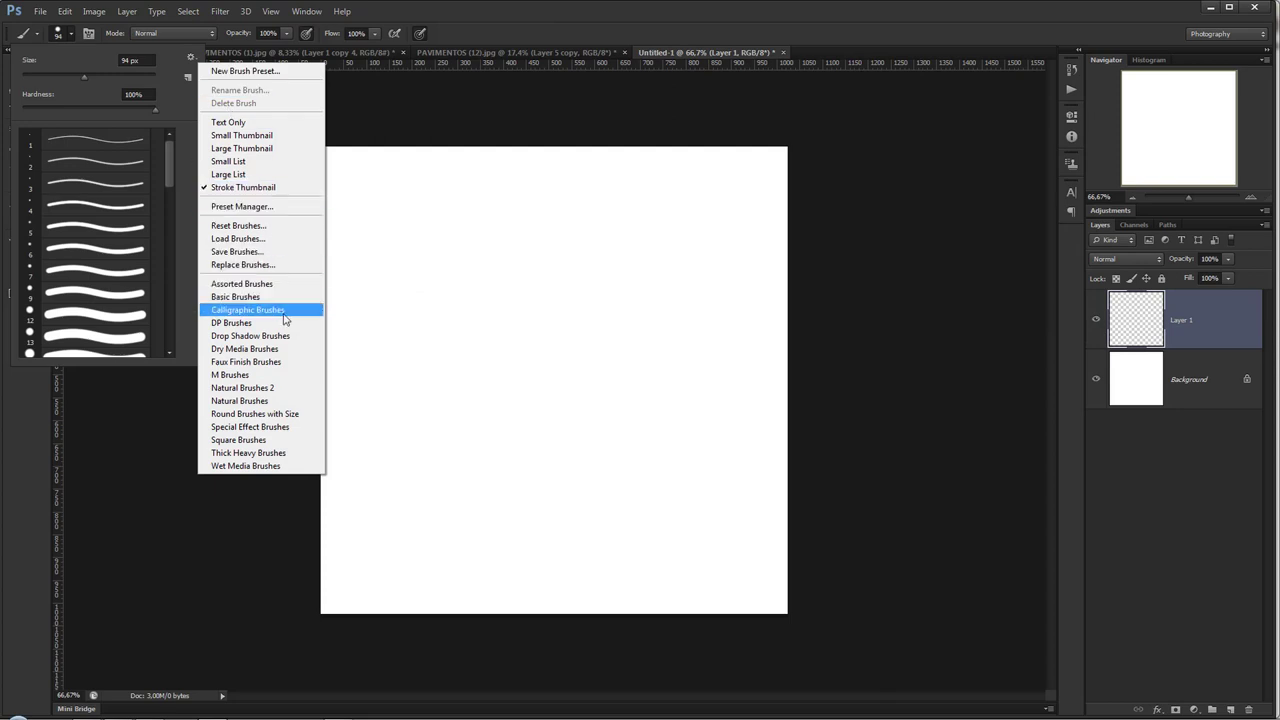
{"action": "left_click", "coordinate": [253, 350]}
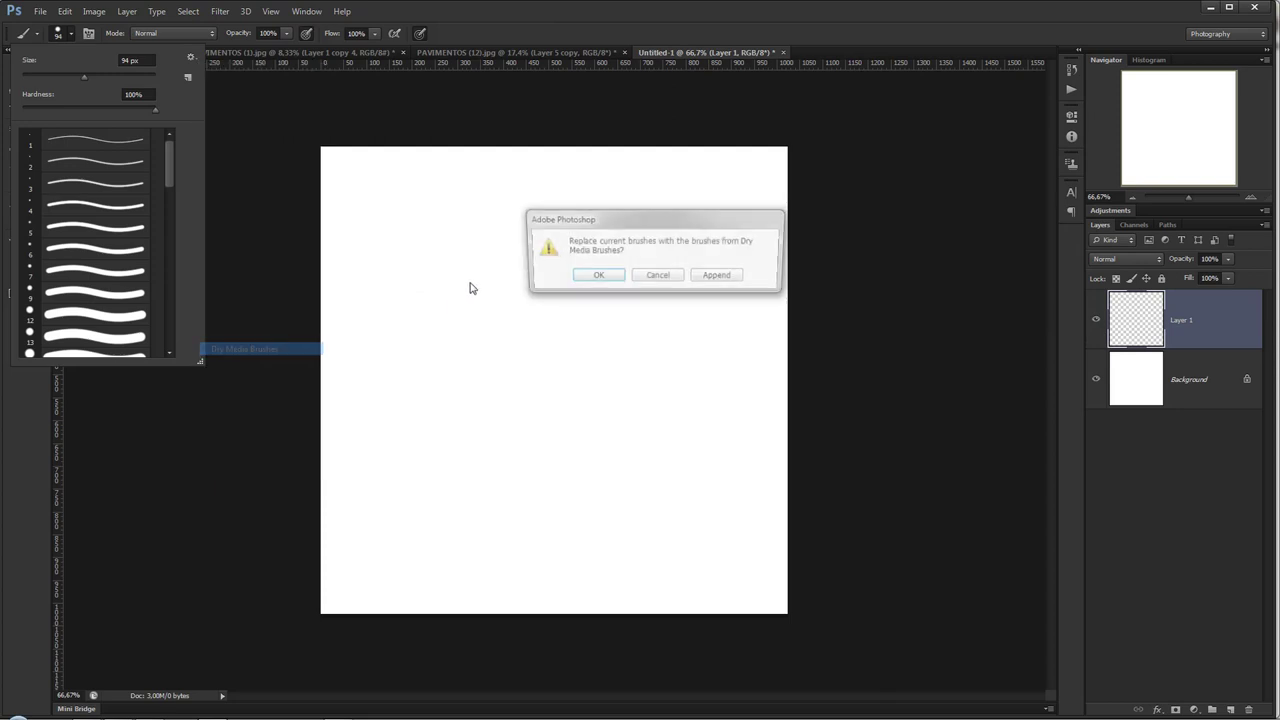
{"action": "left_click", "coordinate": [590, 279]}
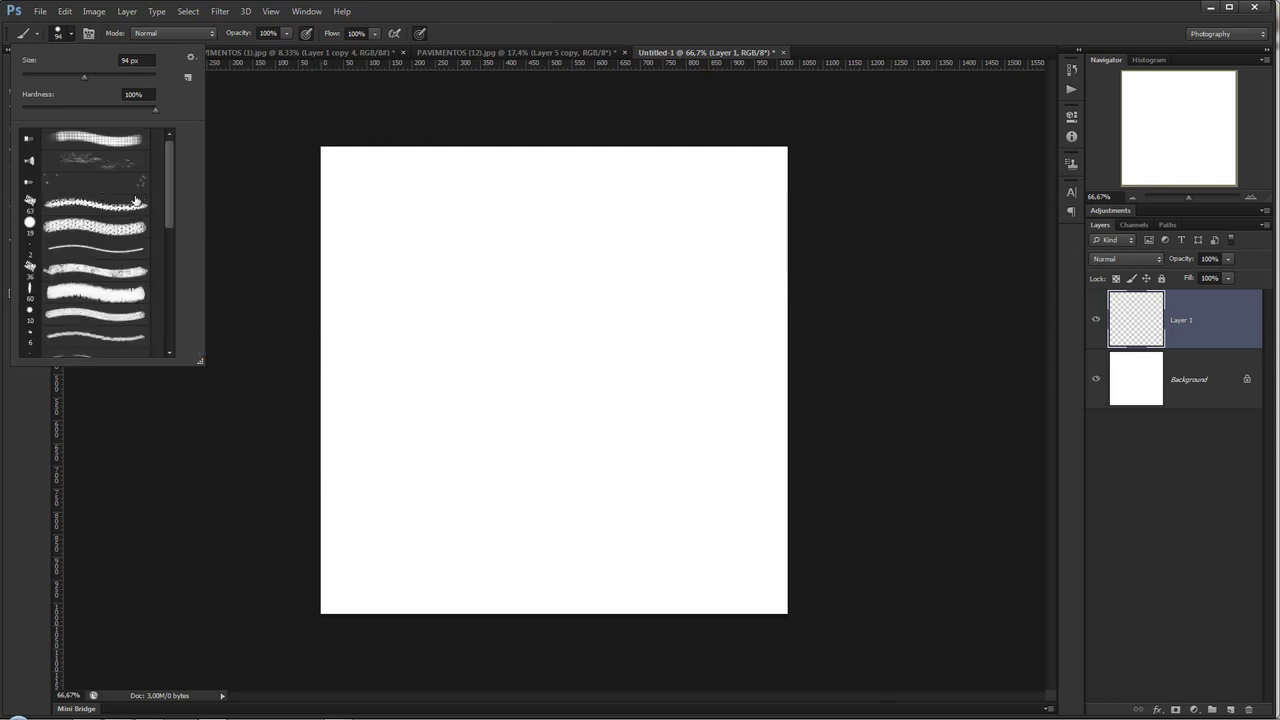
{"action": "key", "text": "period"}
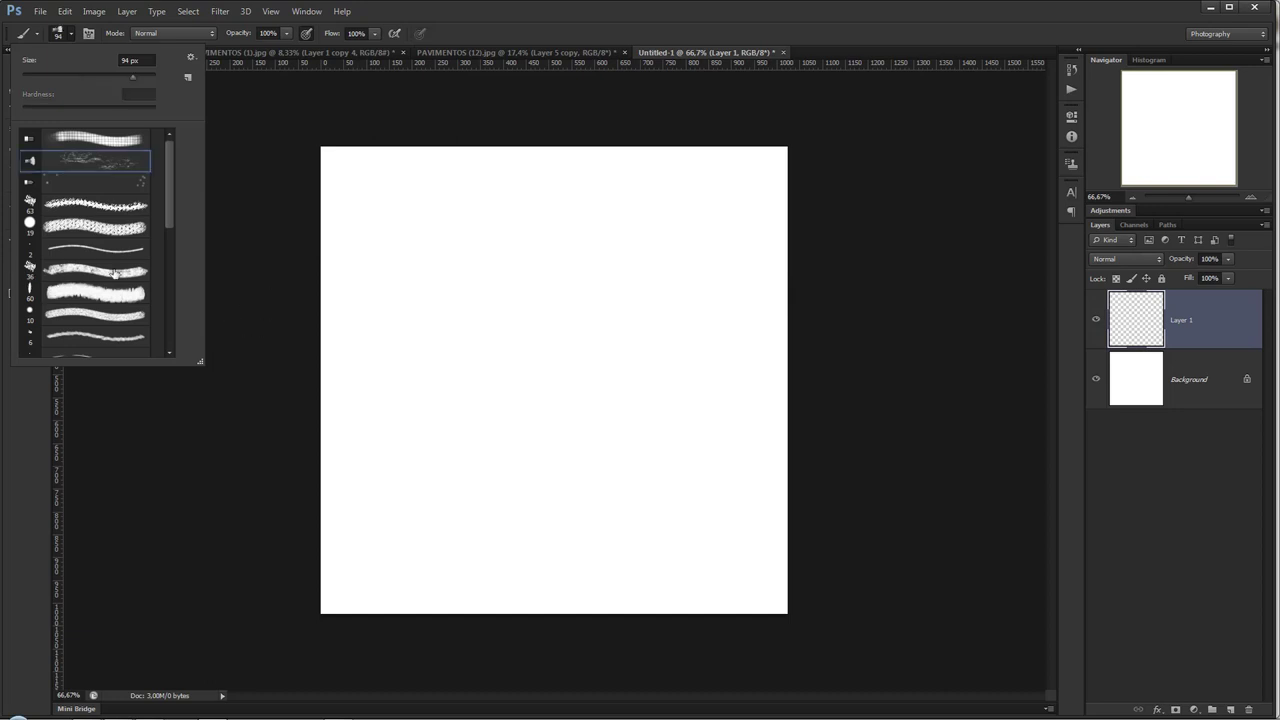
{"action": "key", "text": "Escape"}
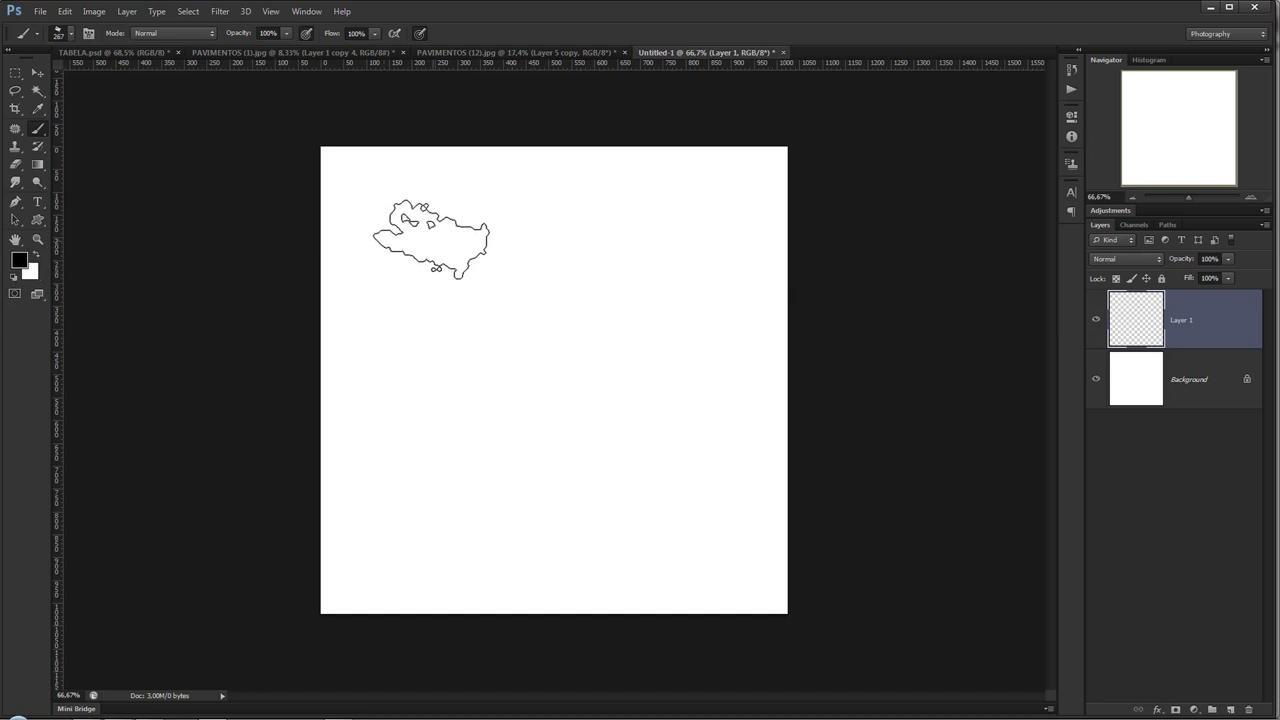
- Paint about fifteen black speckled blobs scattered across Layer 1
{"action": "left_click_drag", "start_coordinate": [431, 239], "coordinate": [434, 250]}
{"action": "left_click_drag", "start_coordinate": [605, 262], "coordinate": [640, 268]}
{"action": "left_click_drag", "start_coordinate": [640, 410], "coordinate": [460, 436]}
{"action": "left_click", "coordinate": [436, 553]}
{"action": "left_click", "coordinate": [655, 550]}
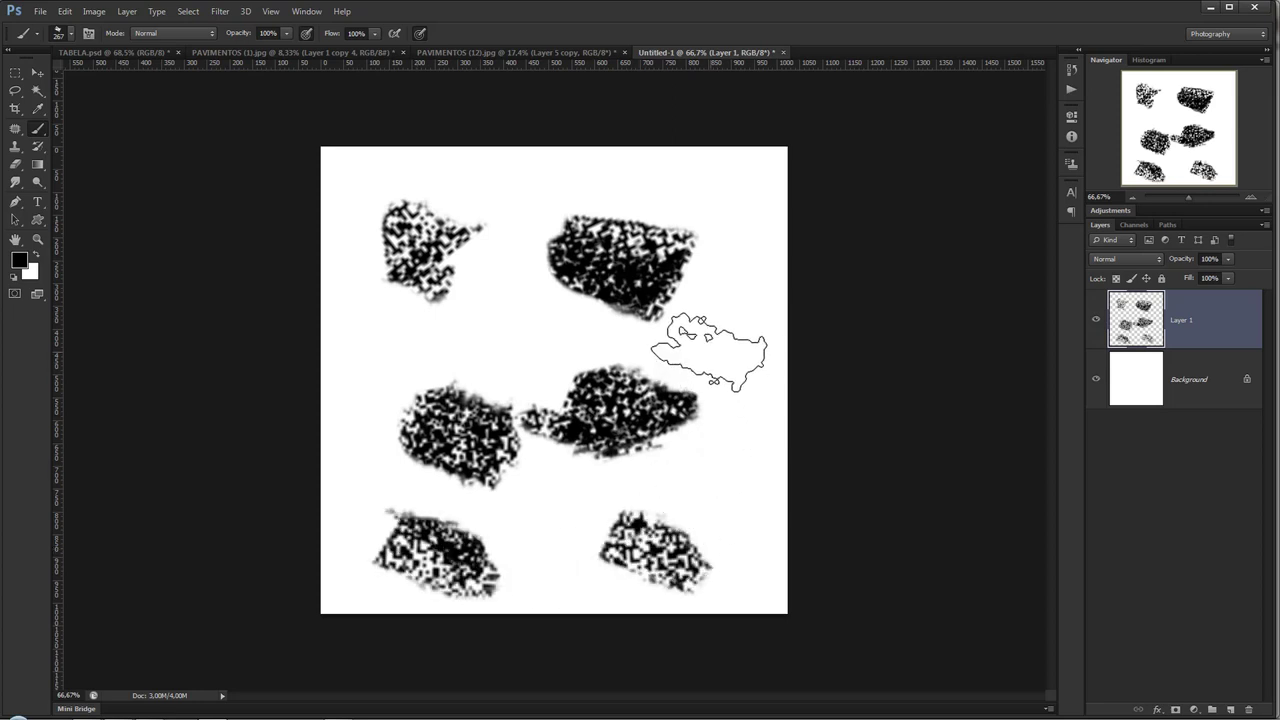
{"action": "left_click", "coordinate": [703, 340]}
{"action": "left_click", "coordinate": [505, 345]}
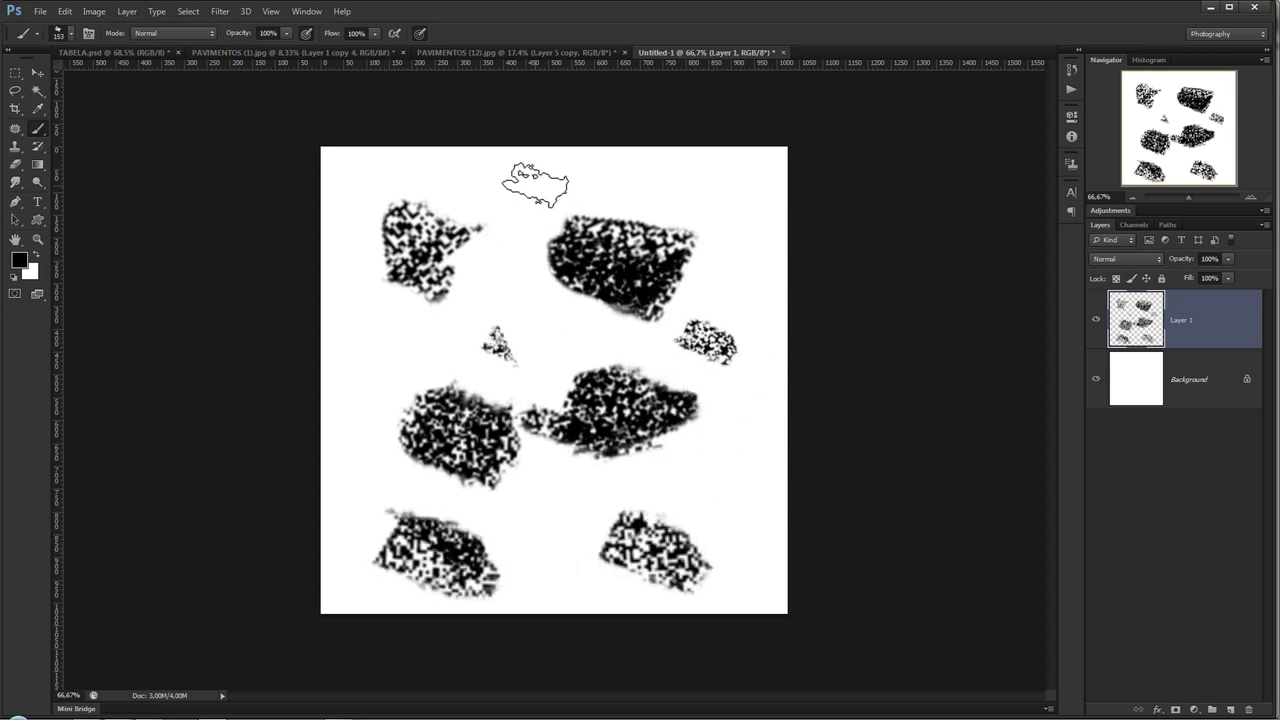
{"action": "left_click", "coordinate": [535, 185]}
{"action": "left_click", "coordinate": [722, 182]}
{"action": "left_click", "coordinate": [390, 352]}
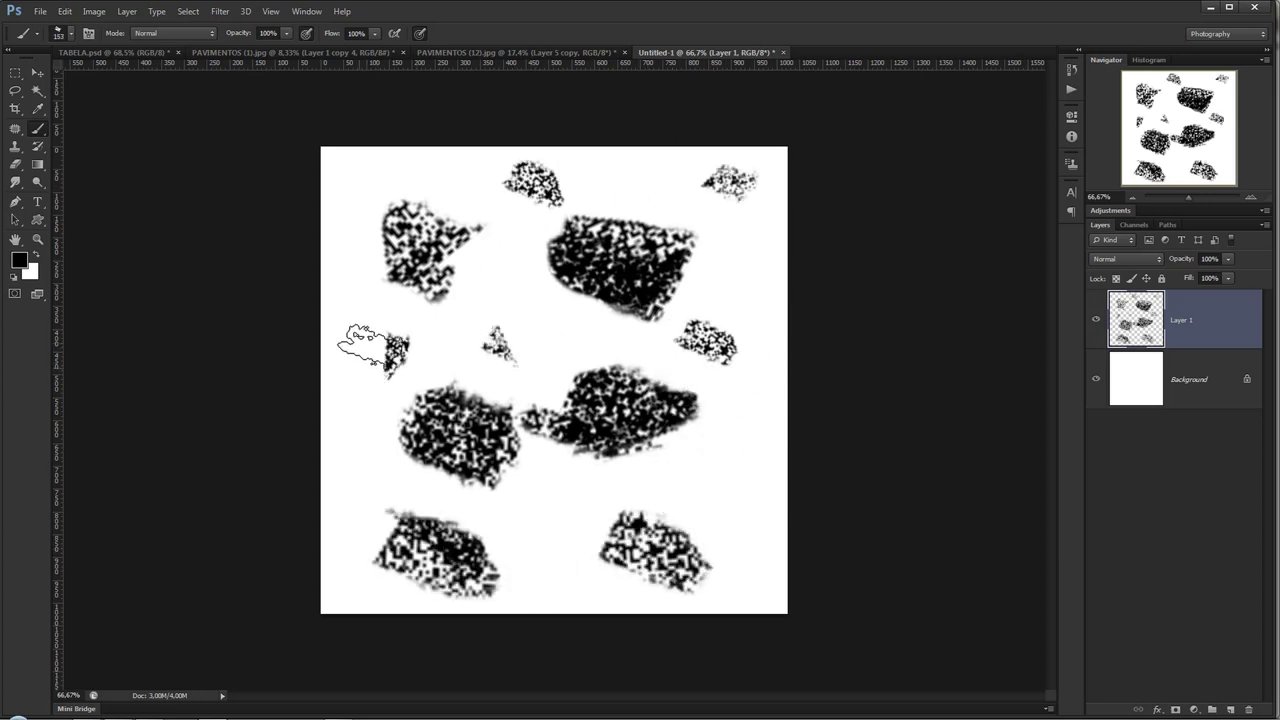
{"action": "left_click", "coordinate": [353, 188]}
{"action": "left_click", "coordinate": [346, 458]}
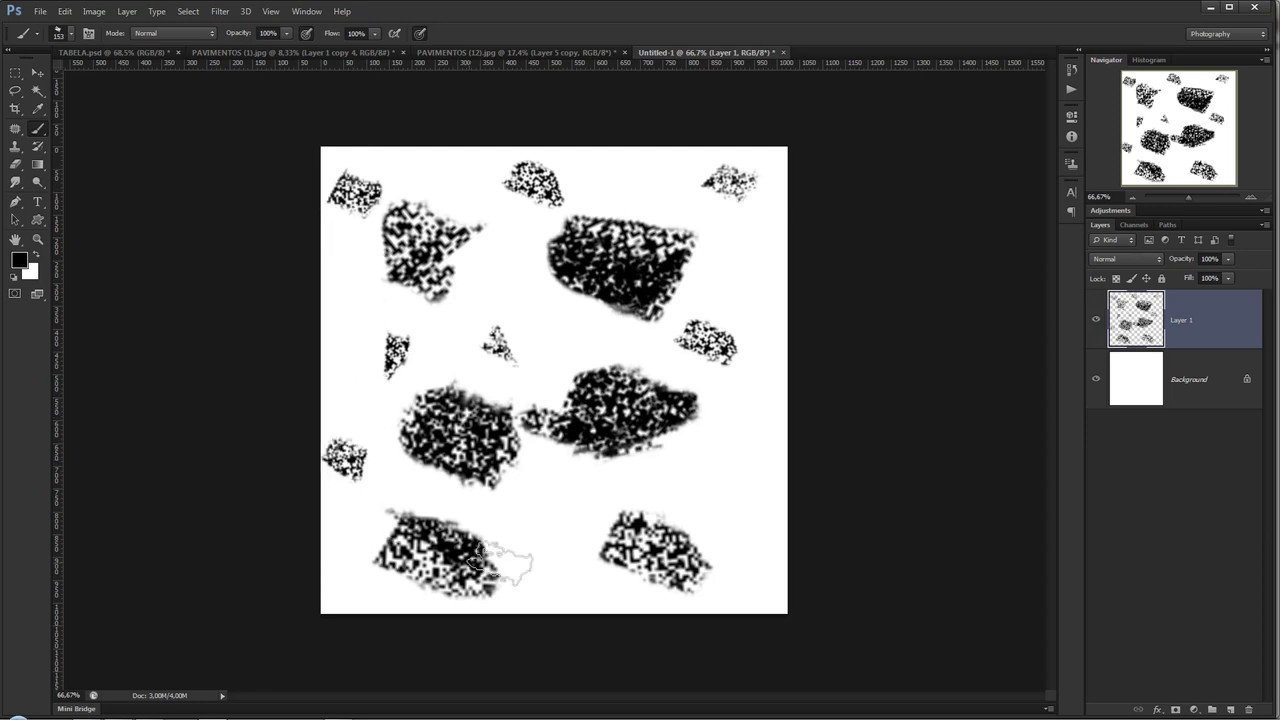
{"action": "left_click", "coordinate": [555, 530]}
{"action": "left_click", "coordinate": [722, 467]}
{"action": "left_click", "coordinate": [740, 582]}
{"action": "left_click", "coordinate": [543, 594]}
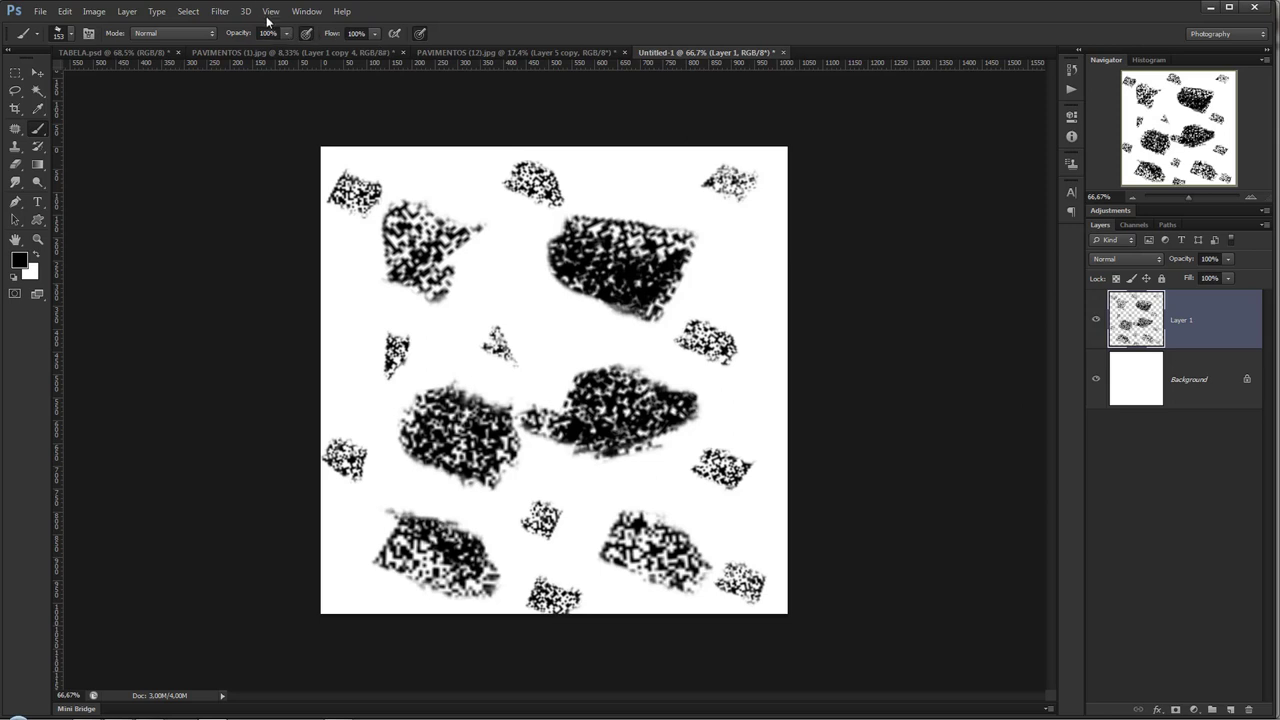
- Apply the Offset filter with Wrap Around, vertical offset +946, to the blob layer
{"action": "left_click", "coordinate": [219, 12]}
{"action": "mouse_move", "coordinate": [230, 253]}
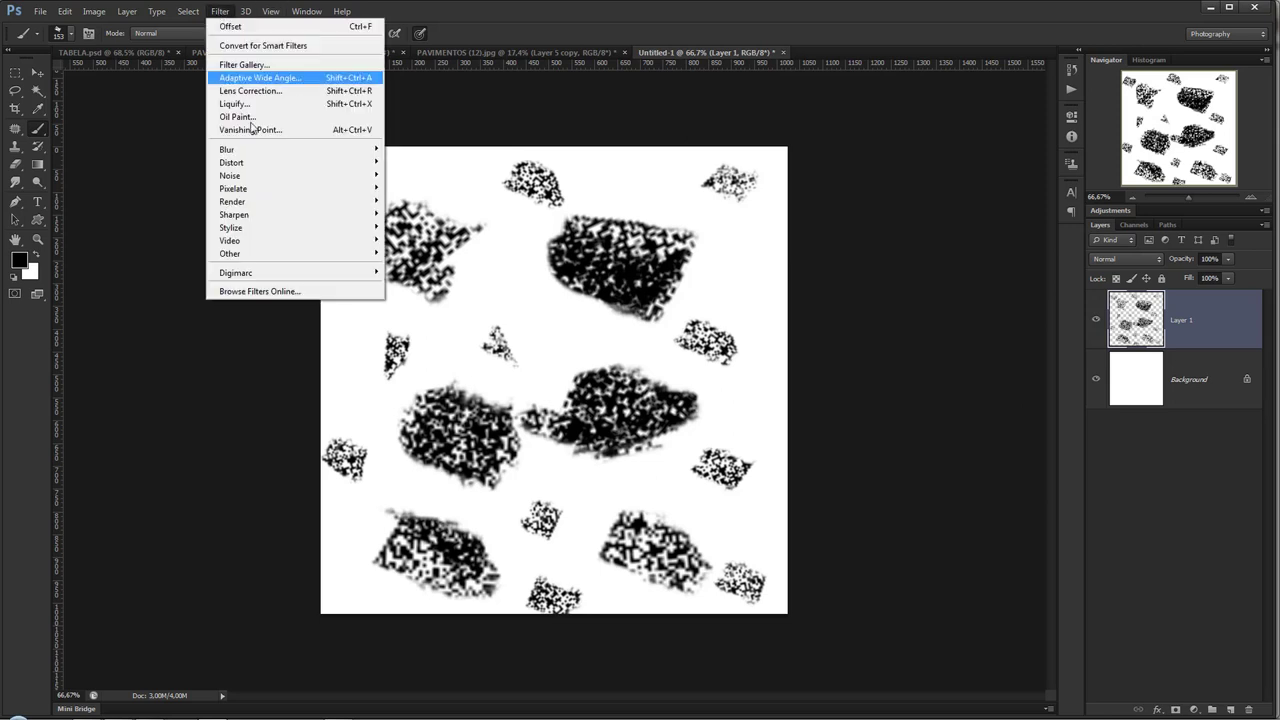
{"action": "left_click", "coordinate": [407, 304]}
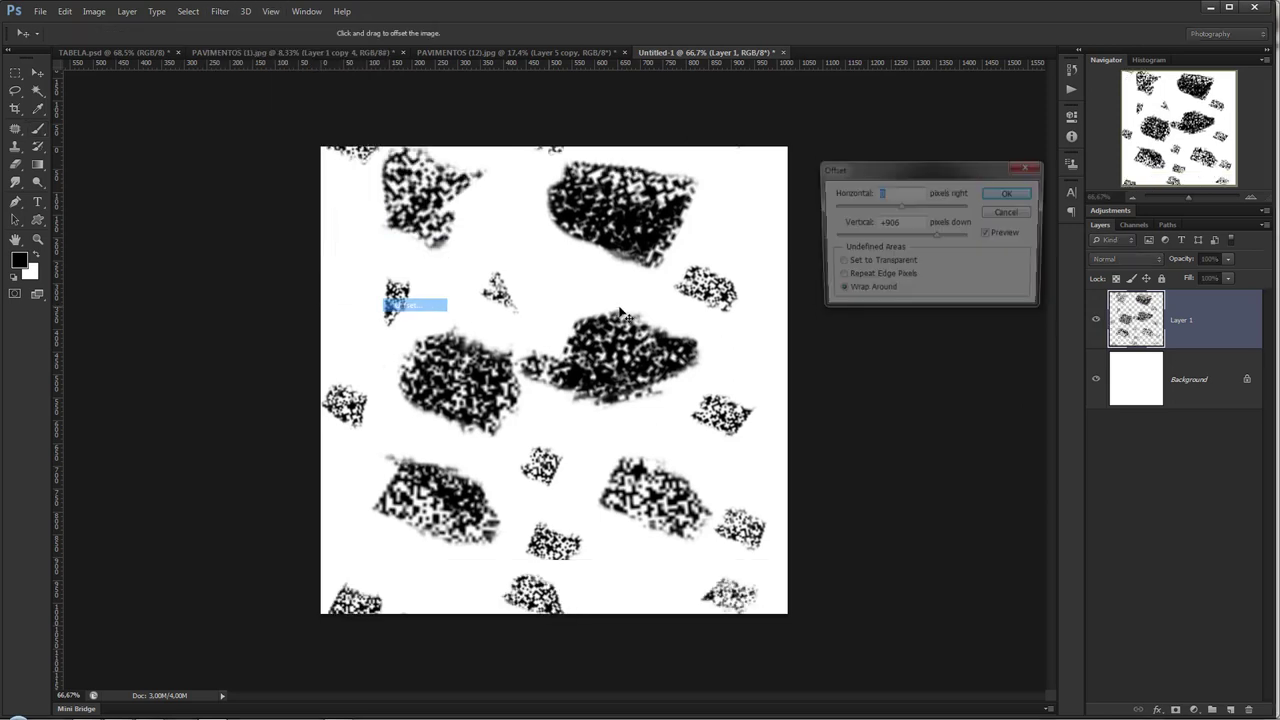
{"action": "mouse_move", "coordinate": [923, 237]}
{"action": "left_mouse_down"}
{"action": "mouse_move", "coordinate": [941, 240]}
{"action": "mouse_move", "coordinate": [941, 210]}
{"action": "left_mouse_up"}
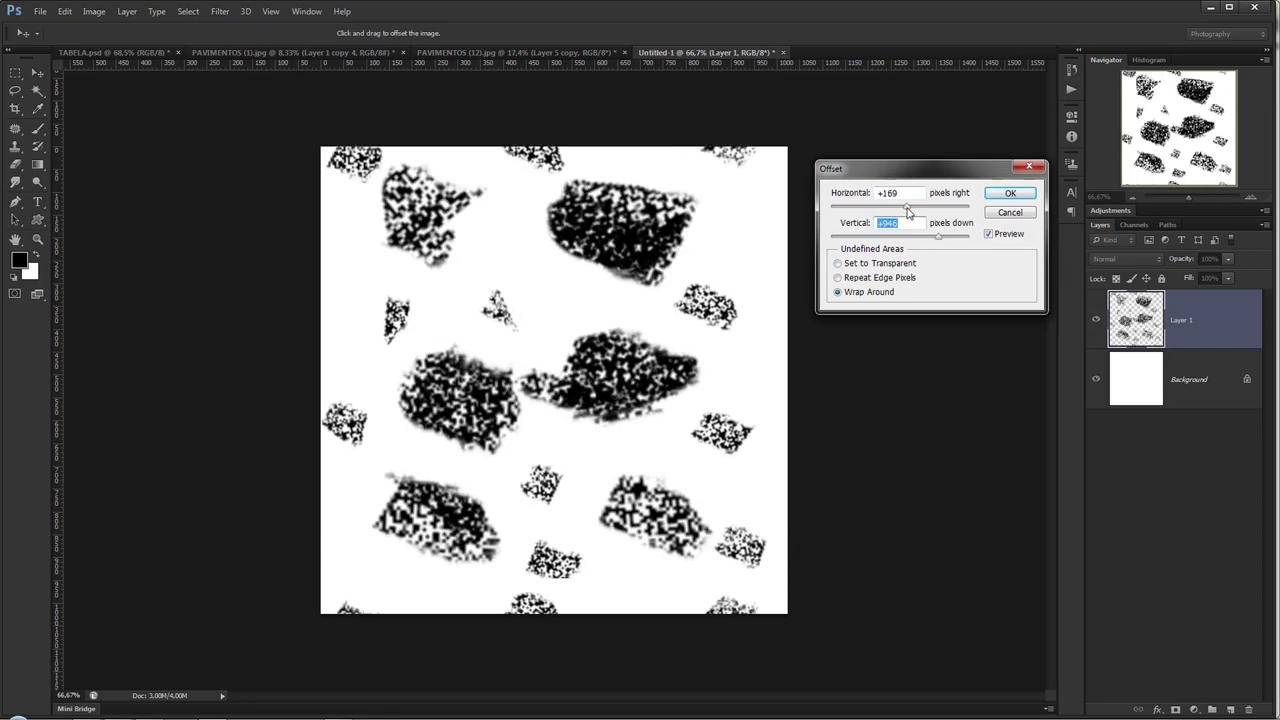
{"action": "left_click", "coordinate": [1009, 197]}
- Stamp five extra brush blobs to fill the empty gaps near the centre
{"action": "key", "text": "b"}
{"action": "left_click", "coordinate": [480, 237]}
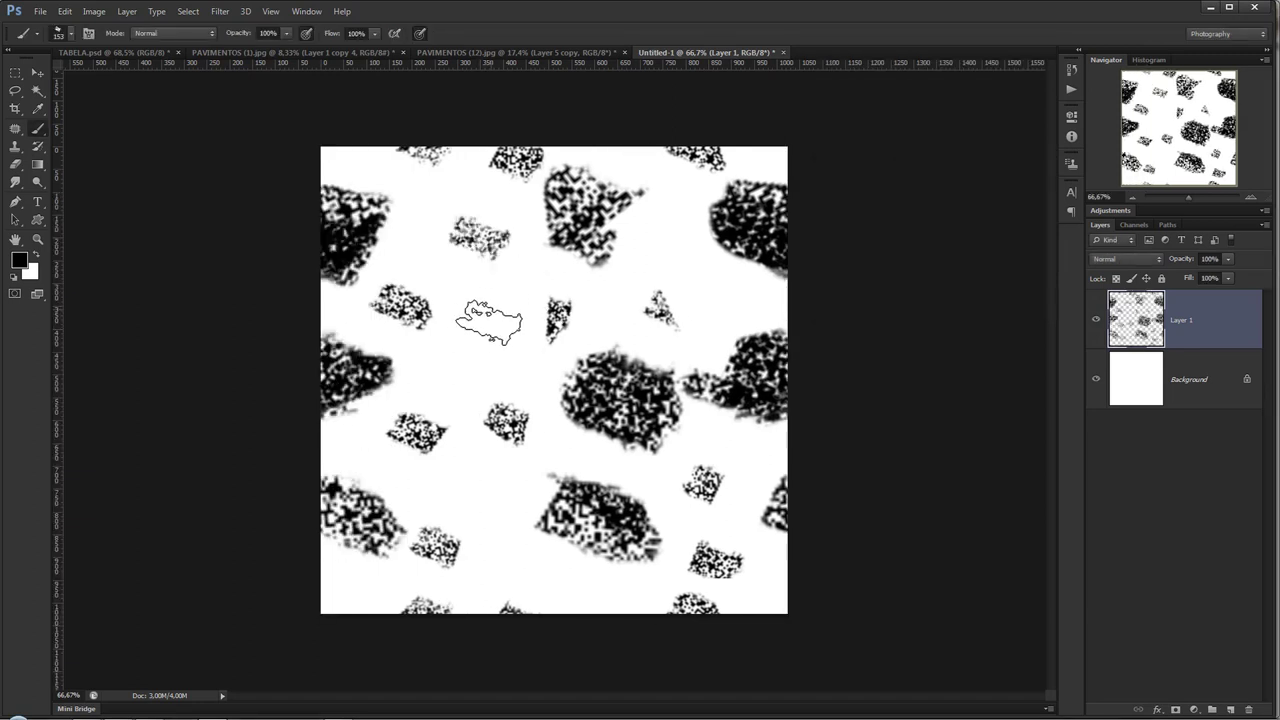
{"action": "left_click", "coordinate": [488, 322]}
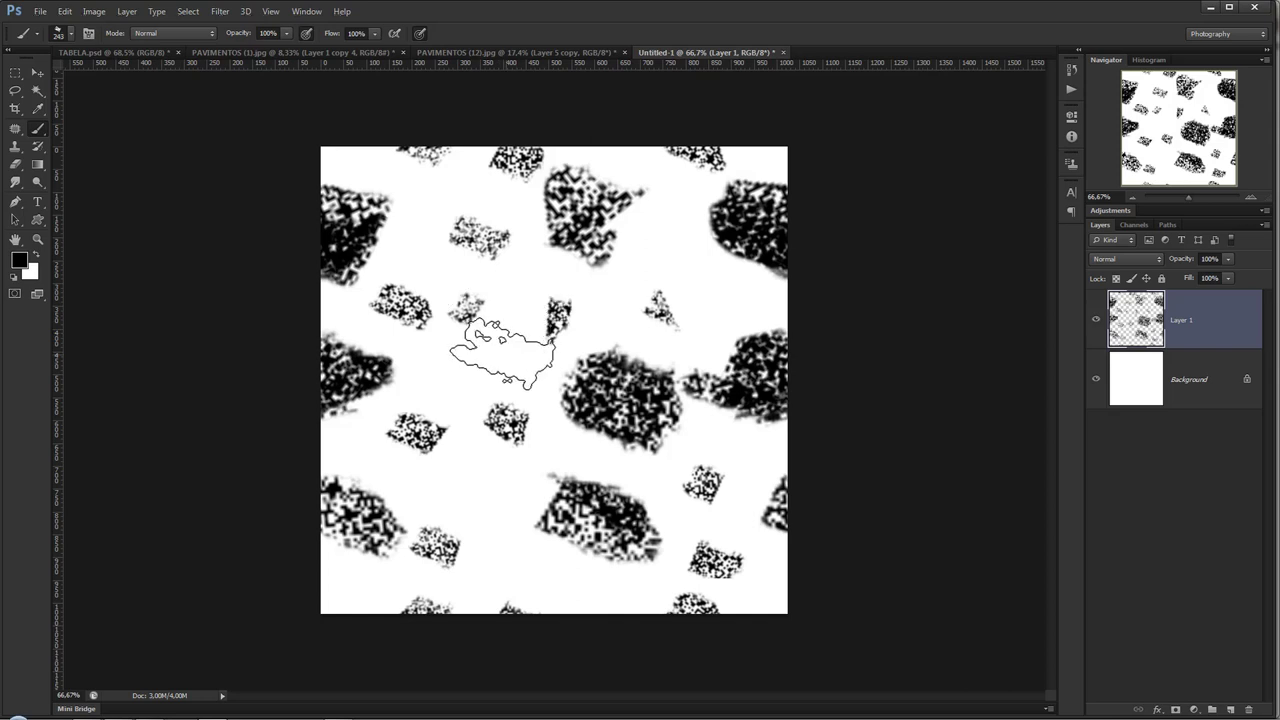
{"action": "left_click", "coordinate": [502, 352]}
{"action": "left_click", "coordinate": [675, 250]}
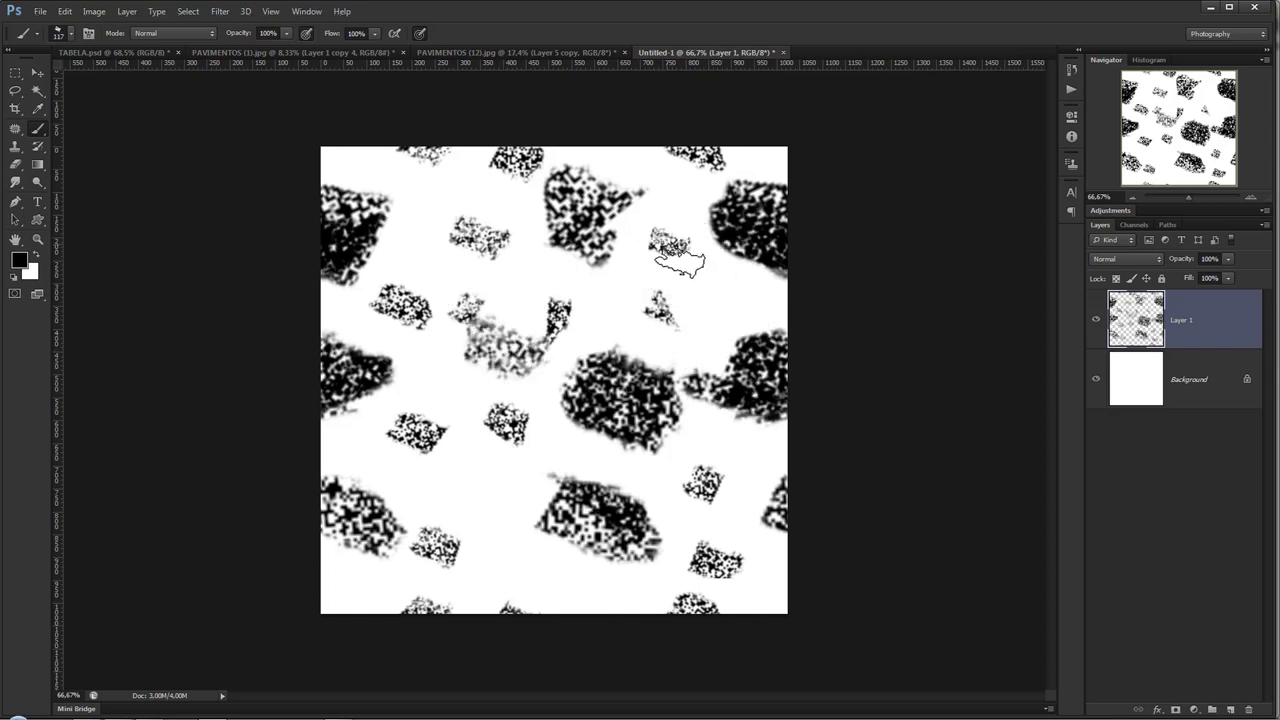
{"action": "left_click", "coordinate": [496, 551]}
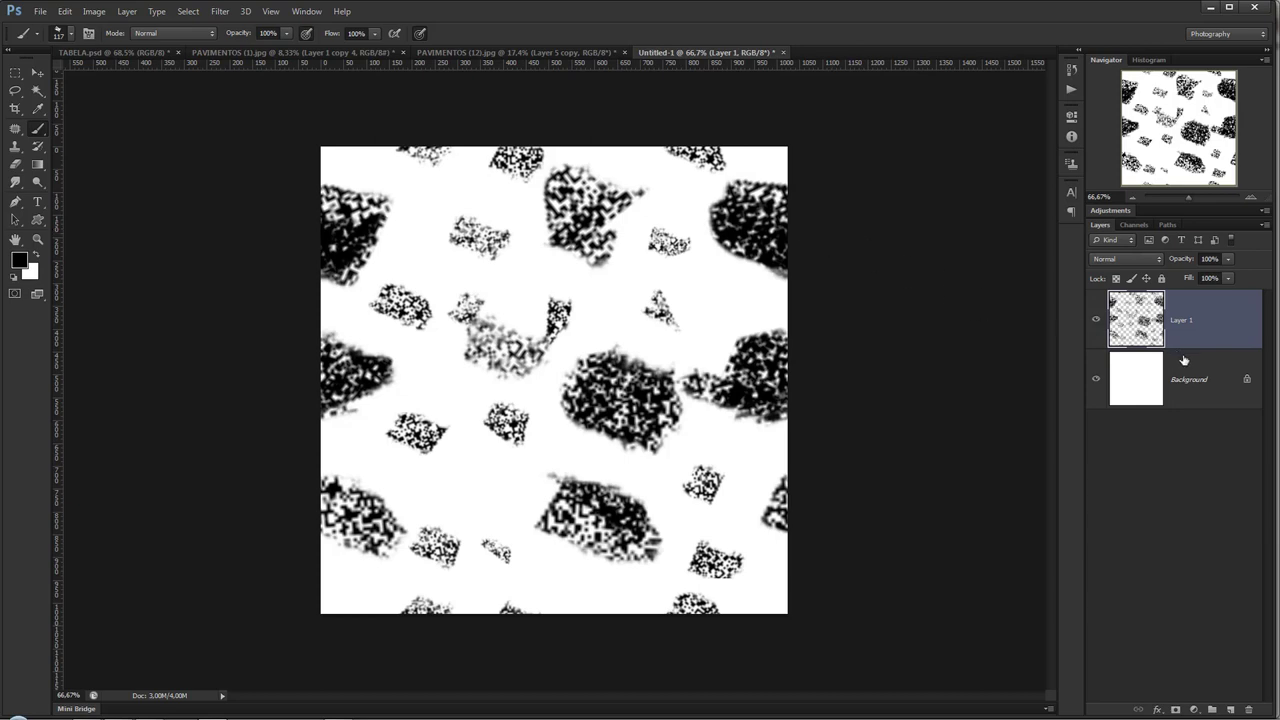
- Save the blob pattern as JPEG 'sombras', accept the JPEG options, and return to 3ds Max
{"action": "key", "text": "ctrl+s"}
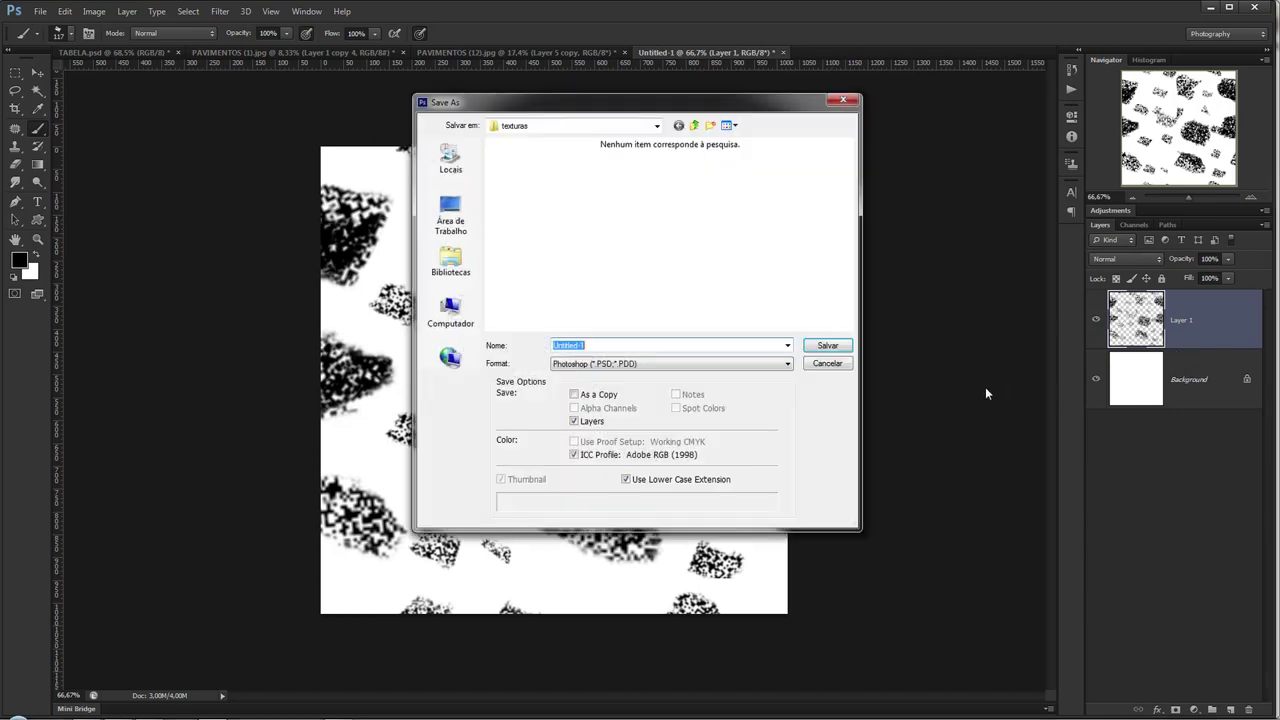
{"action": "type", "text": "s"}
{"action": "key", "text": "Tab"}
{"action": "key", "text": "alt+Down"}
{"action": "key", "text": "j"}
{"action": "key", "text": "j"}
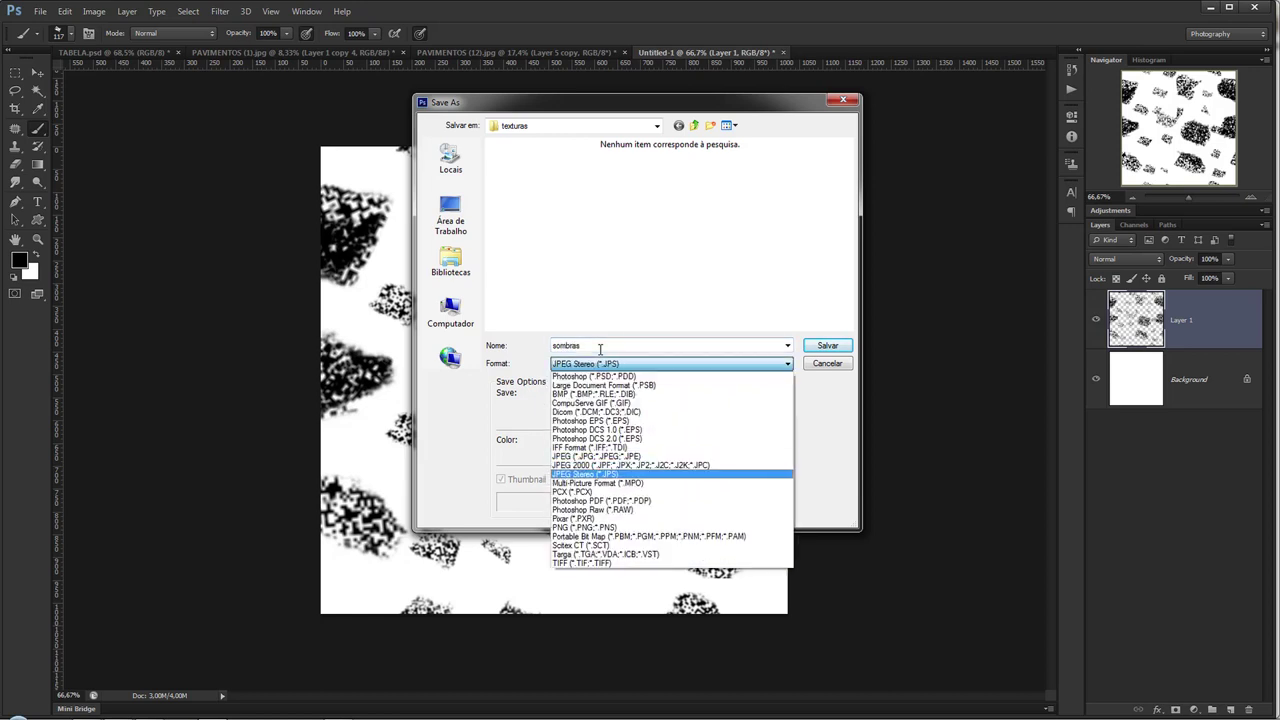
{"action": "key", "text": "Up"}
{"action": "key", "text": "Return"}
{"action": "key", "text": "Return"}
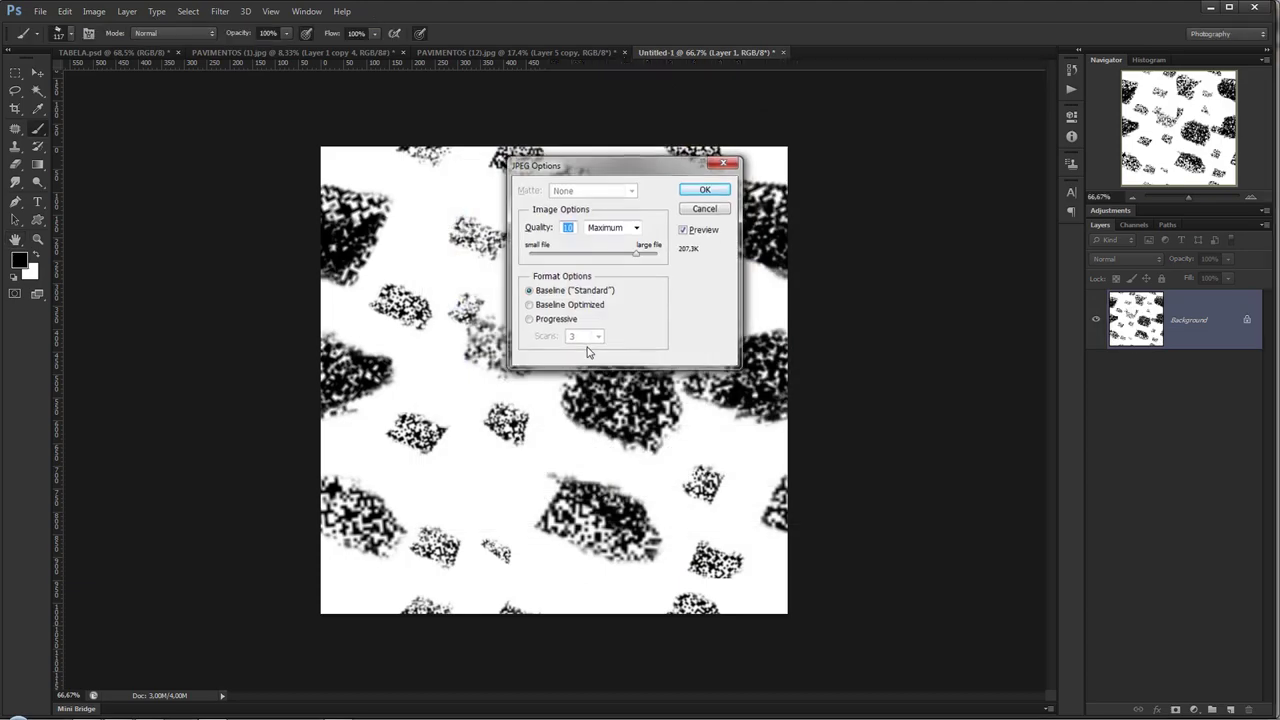
{"action": "key", "text": "Return"}
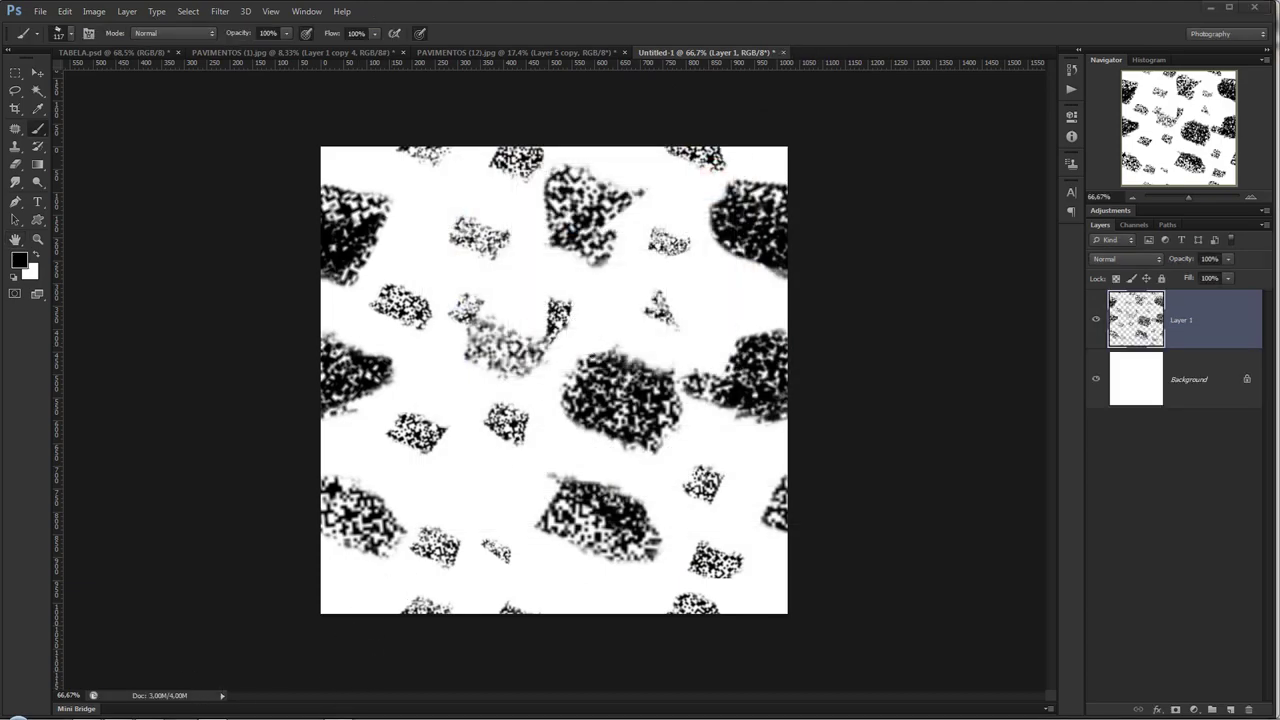
{"action": "key", "text": "alt+Tab"}
{"action": "key", "text": "alt+Tab"}
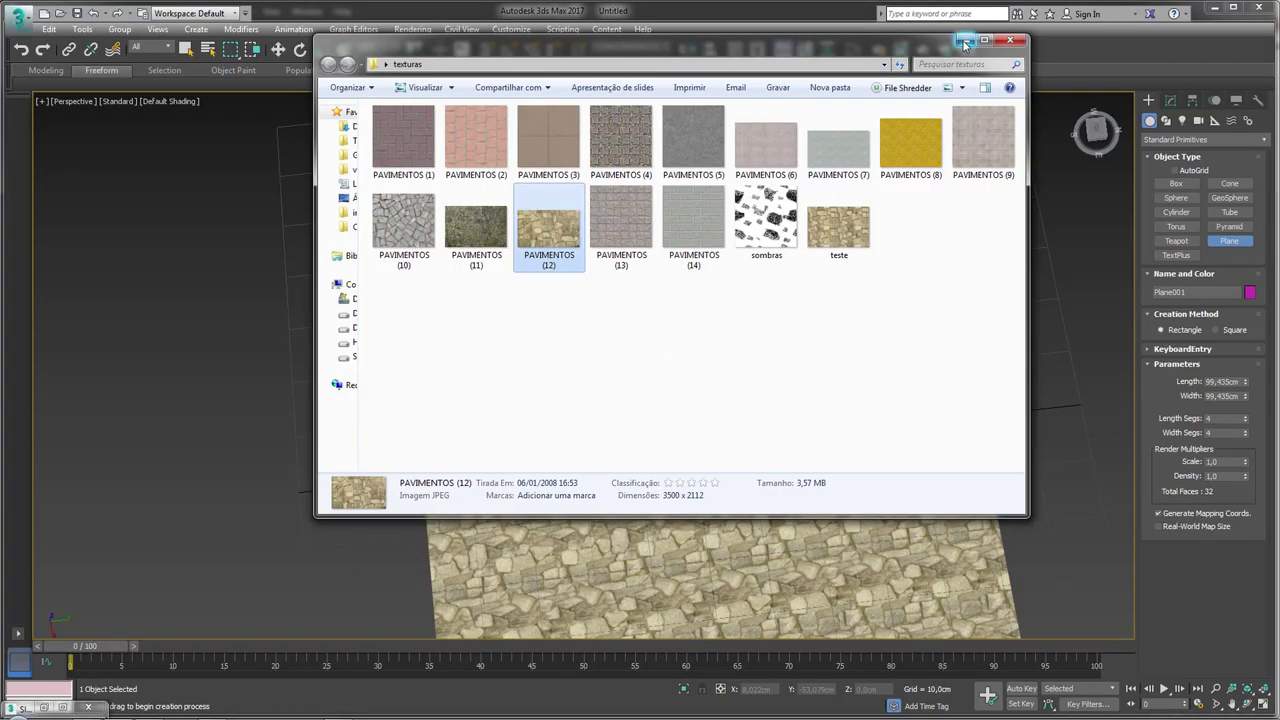
- Drag sombras.jpg from the texturas folder into the Slate editor as bitmap Map #4
{"action": "left_click", "coordinate": [44, 710]}
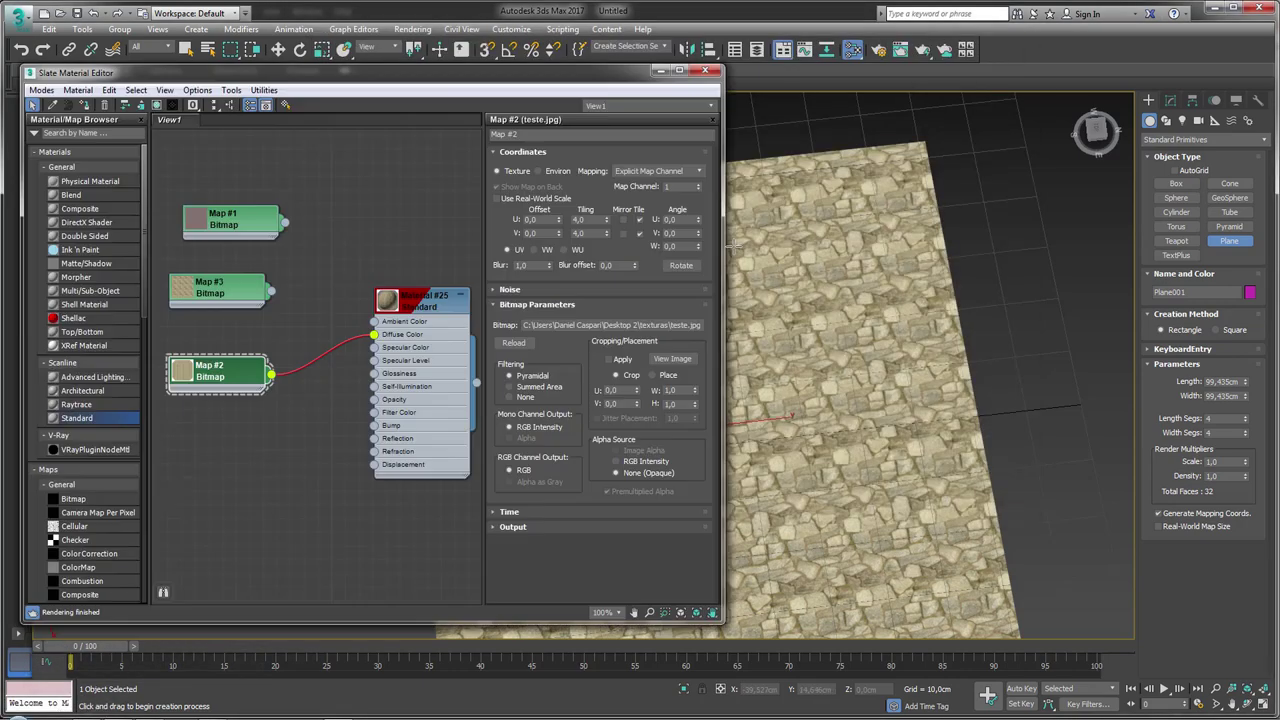
{"action": "scroll", "coordinate": [279, 442], "scroll_direction": "down", "scroll_amount": 1}
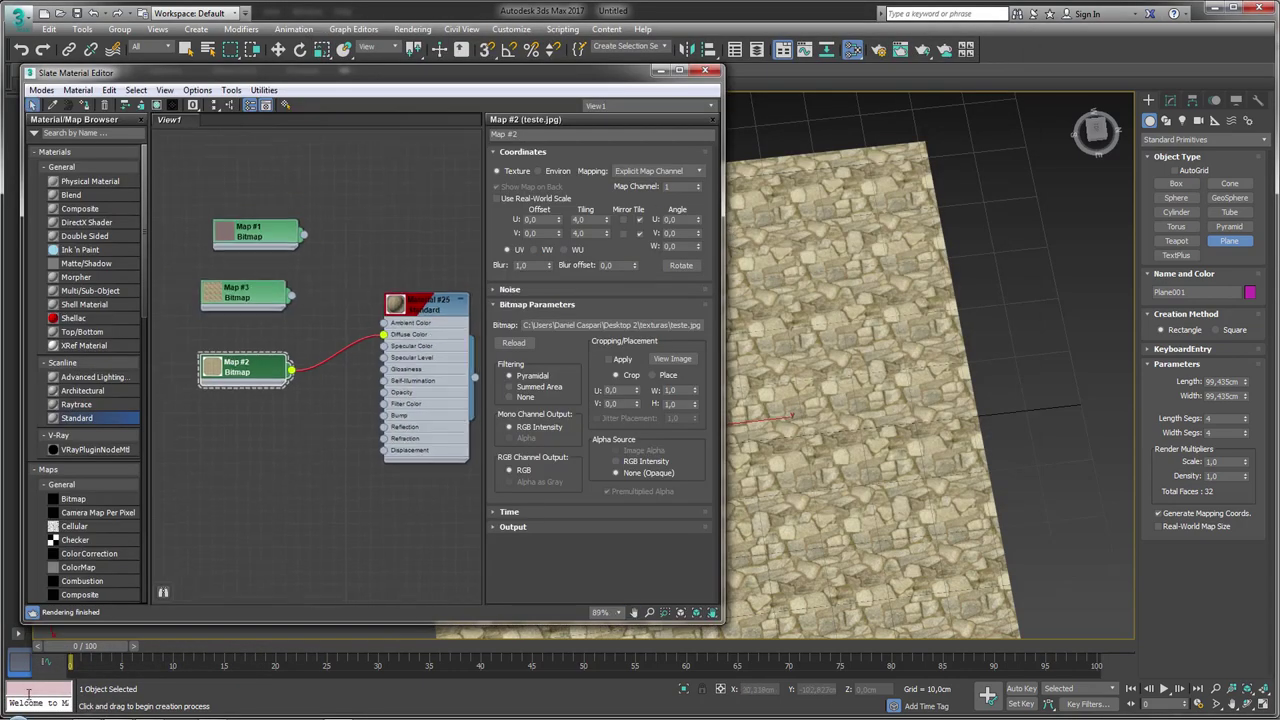
{"action": "key", "text": "alt+Tab"}
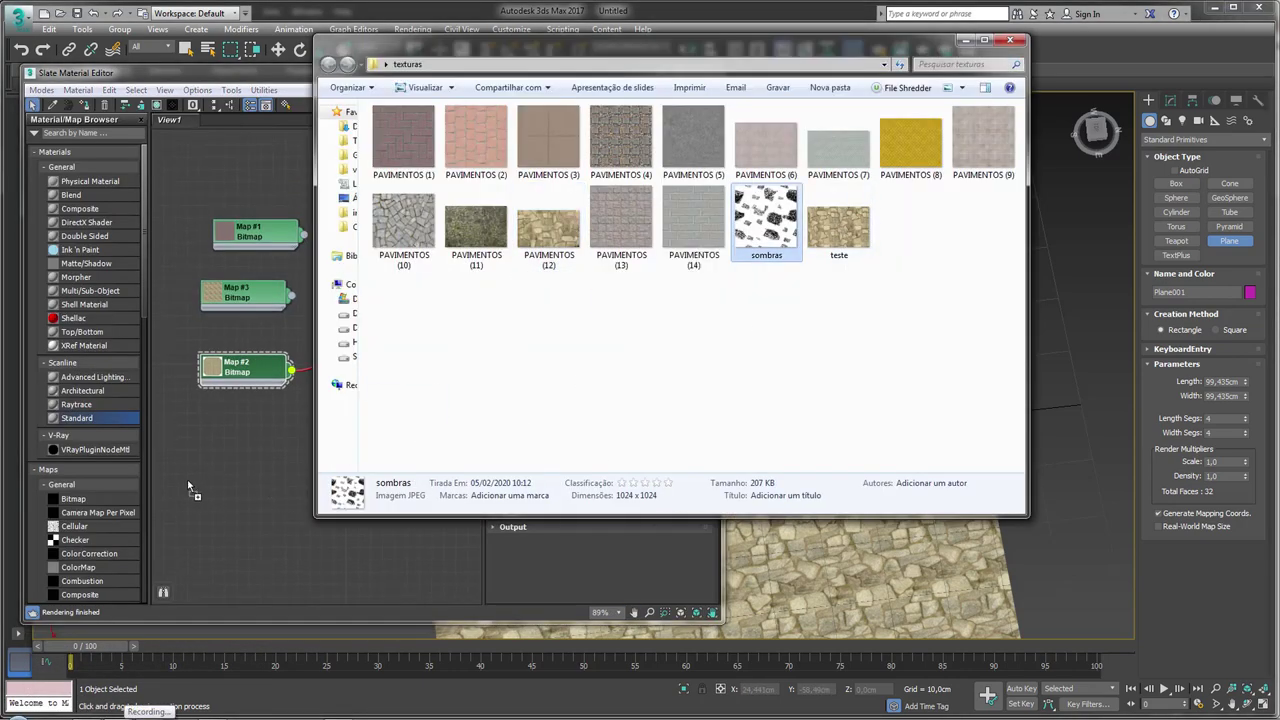
{"action": "mouse_move", "coordinate": [766, 220]}
{"action": "left_mouse_down"}
{"action": "mouse_move", "coordinate": [190, 478]}
{"action": "mouse_move", "coordinate": [272, 451]}
{"action": "mouse_move", "coordinate": [404, 176]}
{"action": "left_mouse_up"}
- Delete the unused Map #1 node from the Slate editor
{"action": "left_click", "coordinate": [245, 470]}
{"action": "left_click", "coordinate": [255, 232]}
{"action": "key", "text": "Delete"}
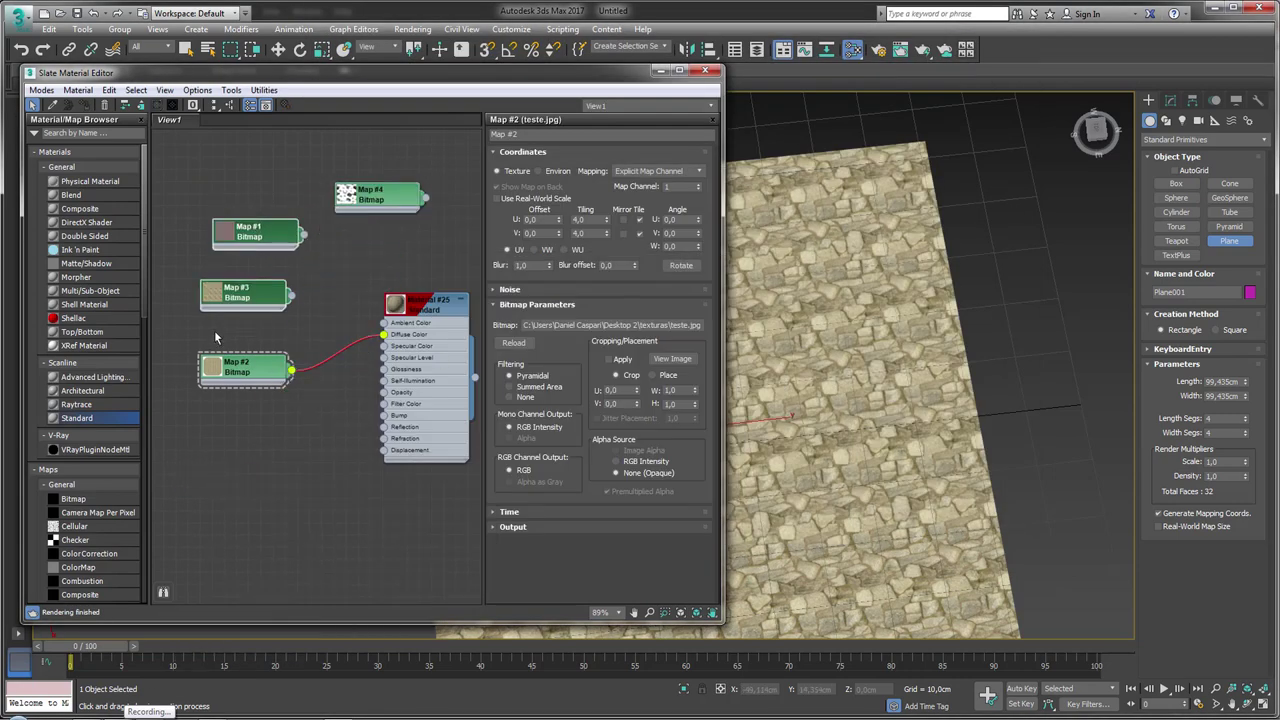
- Arrange Map #2 above Map #4 and expand both to show their image previews
{"action": "left_click_drag", "start_coordinate": [238, 301], "coordinate": [203, 153]}
{"action": "left_click_drag", "start_coordinate": [370, 195], "coordinate": [236, 415]}
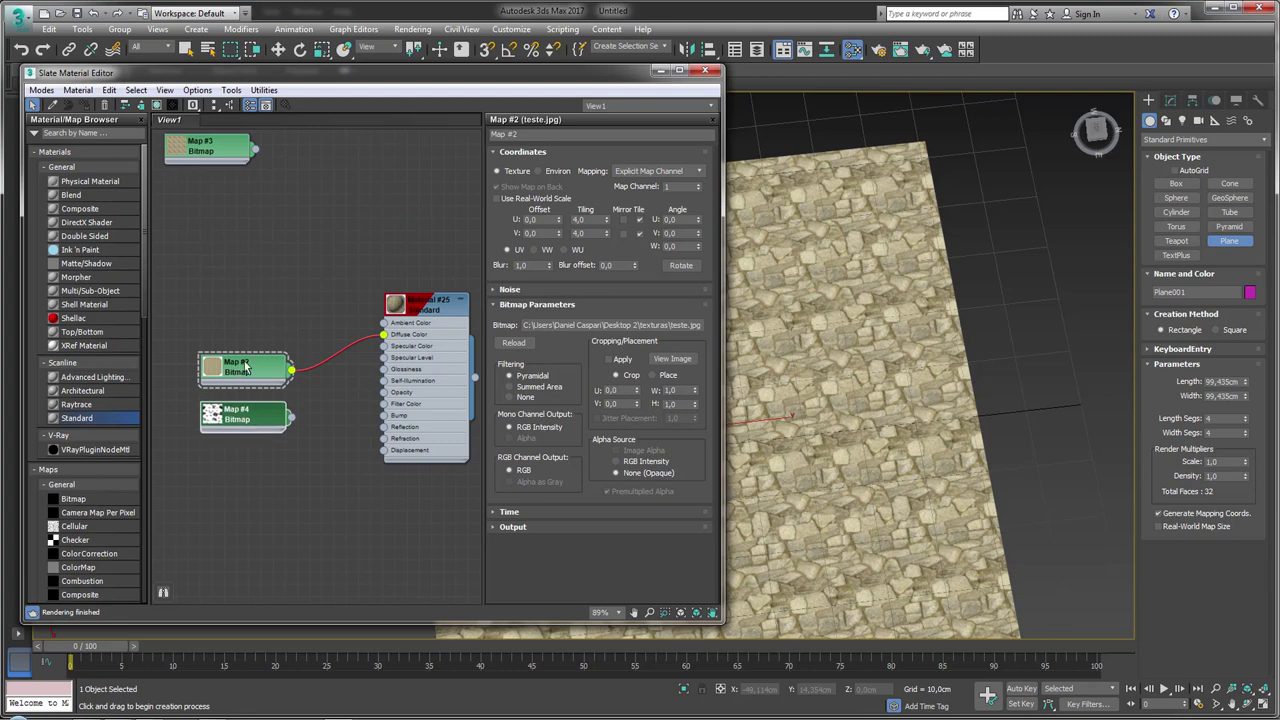
{"action": "mouse_move", "coordinate": [218, 367]}
{"action": "left_mouse_down"}
{"action": "mouse_move", "coordinate": [218, 305]}
{"action": "mouse_move", "coordinate": [270, 225]}
{"action": "left_mouse_up"}
{"action": "double_click", "coordinate": [218, 305]}
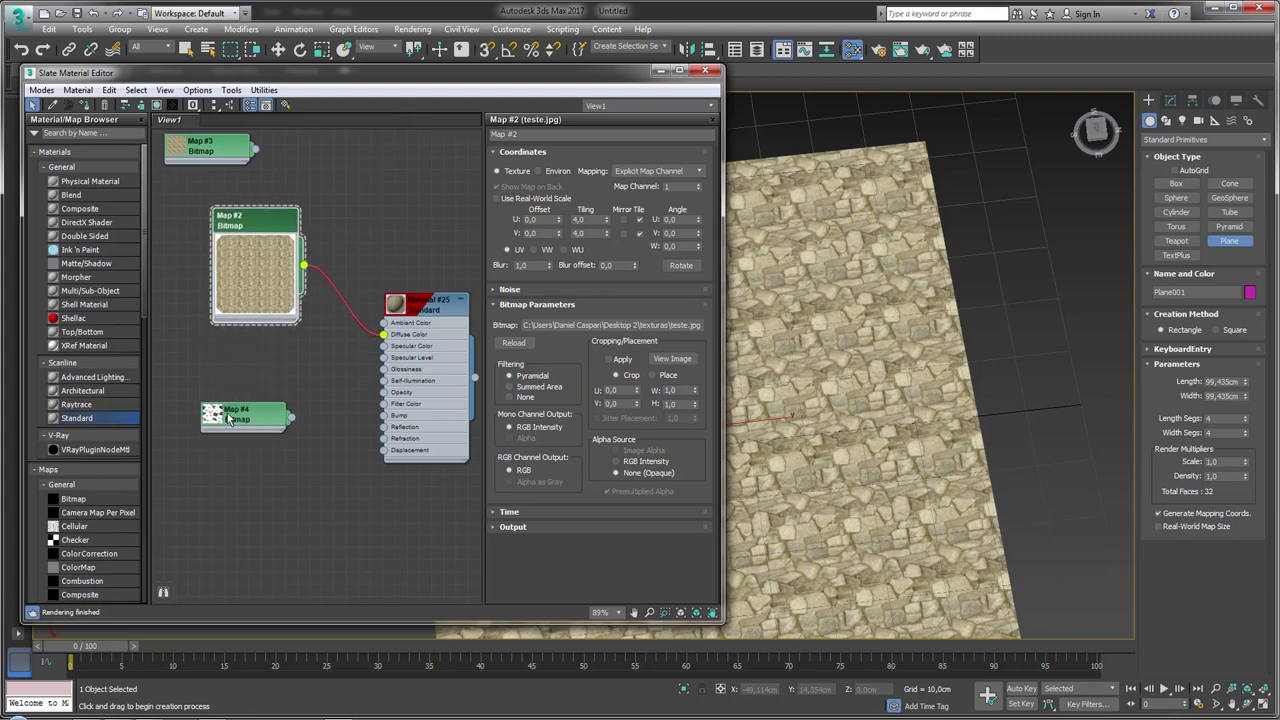
{"action": "double_click", "coordinate": [230, 415]}
{"action": "left_click_drag", "start_coordinate": [230, 410], "coordinate": [240, 380]}
{"action": "scroll", "coordinate": [380, 240], "scroll_direction": "down", "scroll_amount": 2}
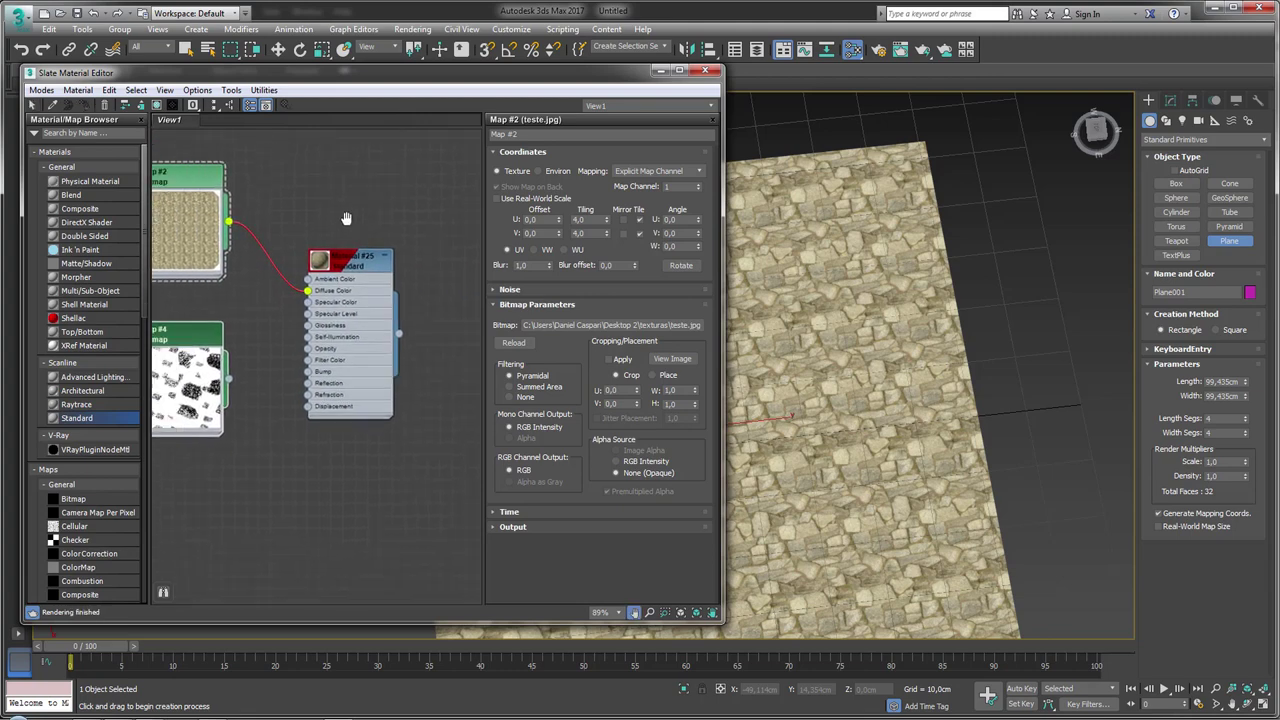
{"action": "left_click_drag", "start_coordinate": [205, 311], "coordinate": [215, 341]}
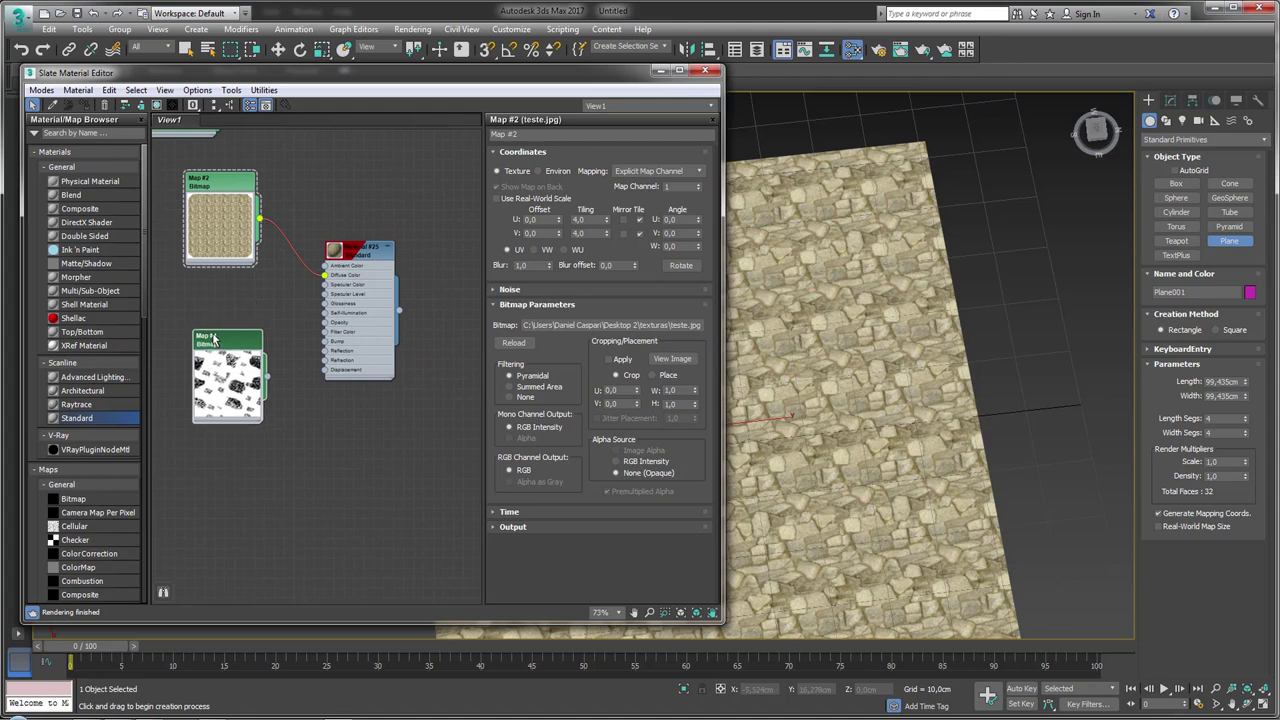
{"action": "left_click_drag", "start_coordinate": [362, 247], "coordinate": [371, 197]}
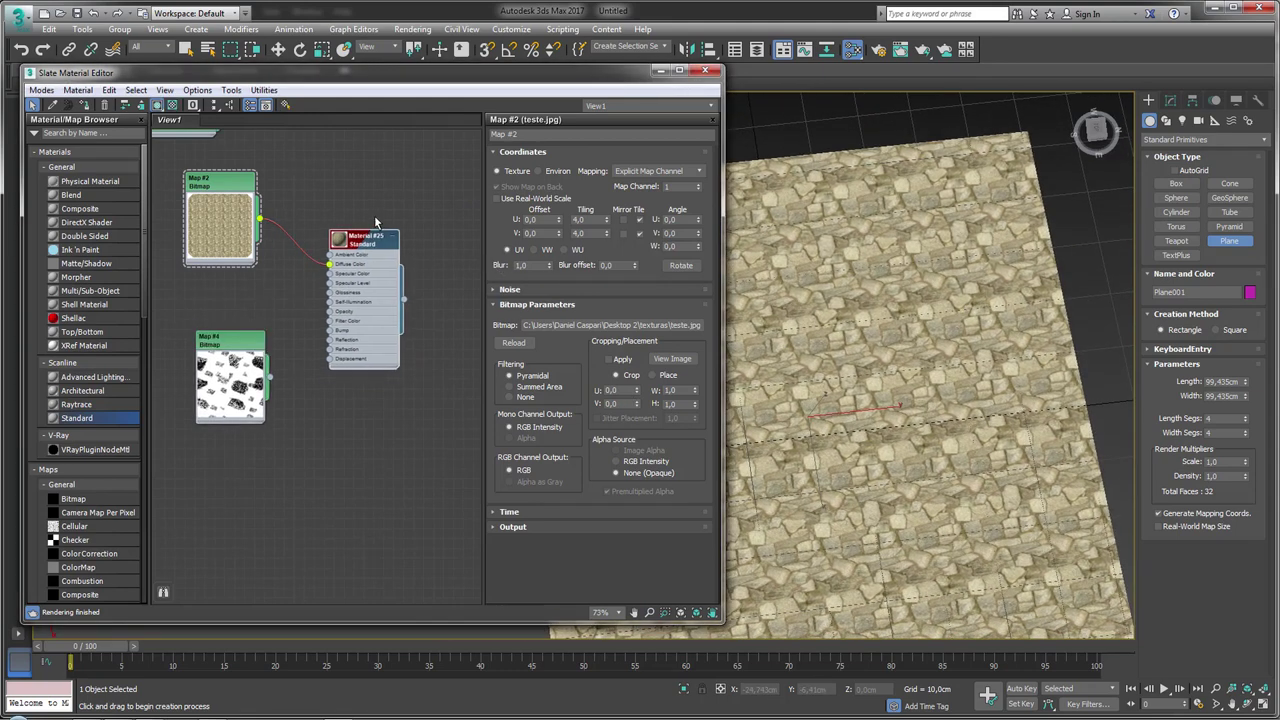
{"action": "left_click", "coordinate": [76, 208]}
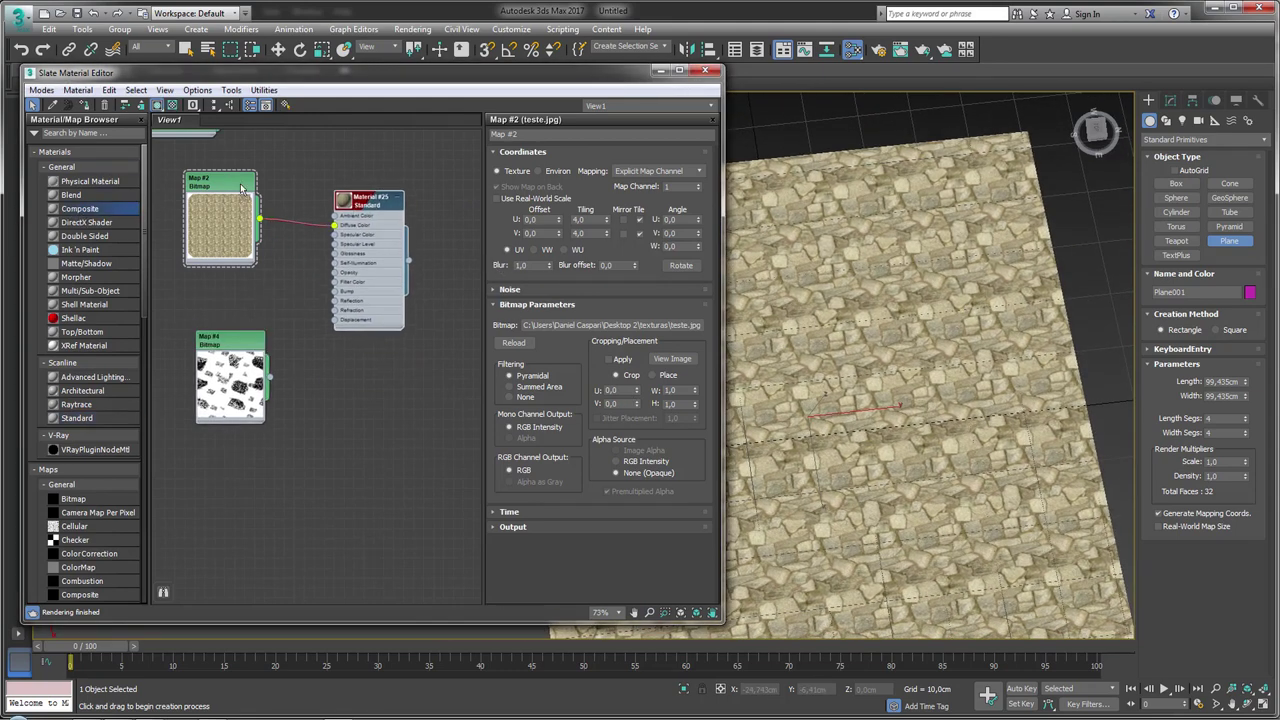
- Add a Composite material and move its Material #27 node beside the Map #4 bitmap
{"action": "left_click_drag", "start_coordinate": [458, 271], "coordinate": [458, 290]}
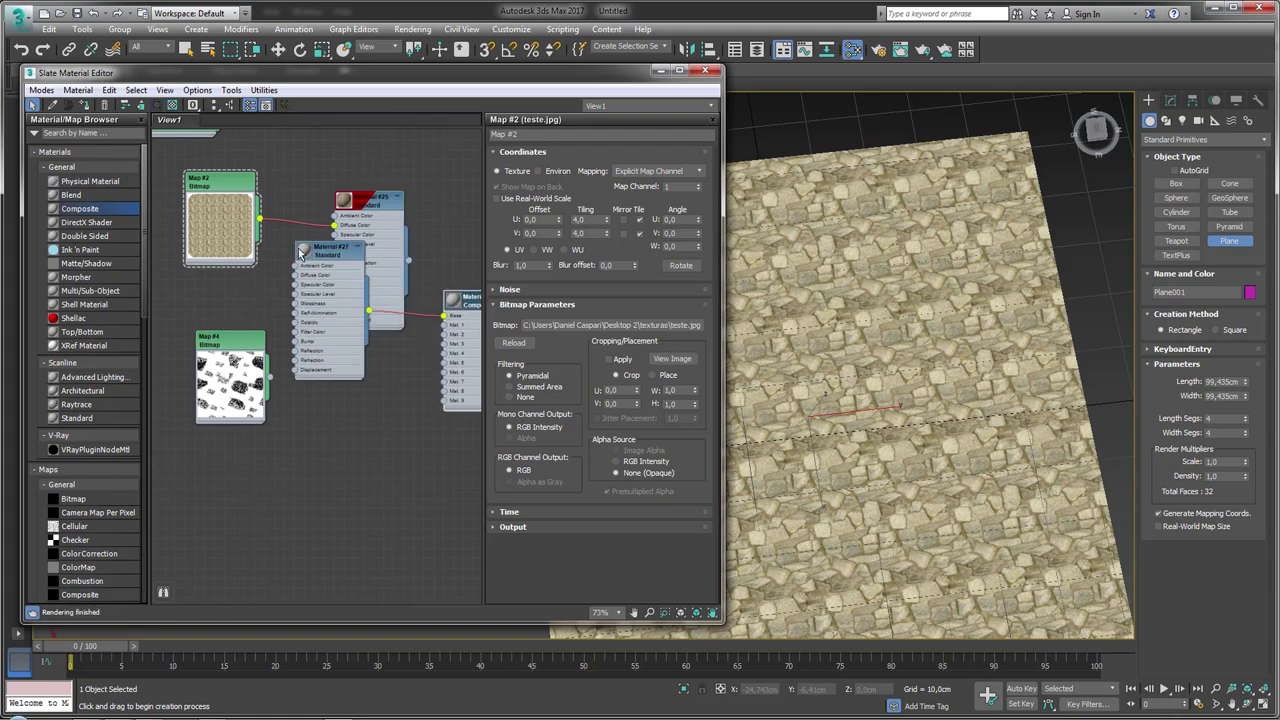
{"action": "left_click_drag", "start_coordinate": [318, 276], "coordinate": [352, 337]}
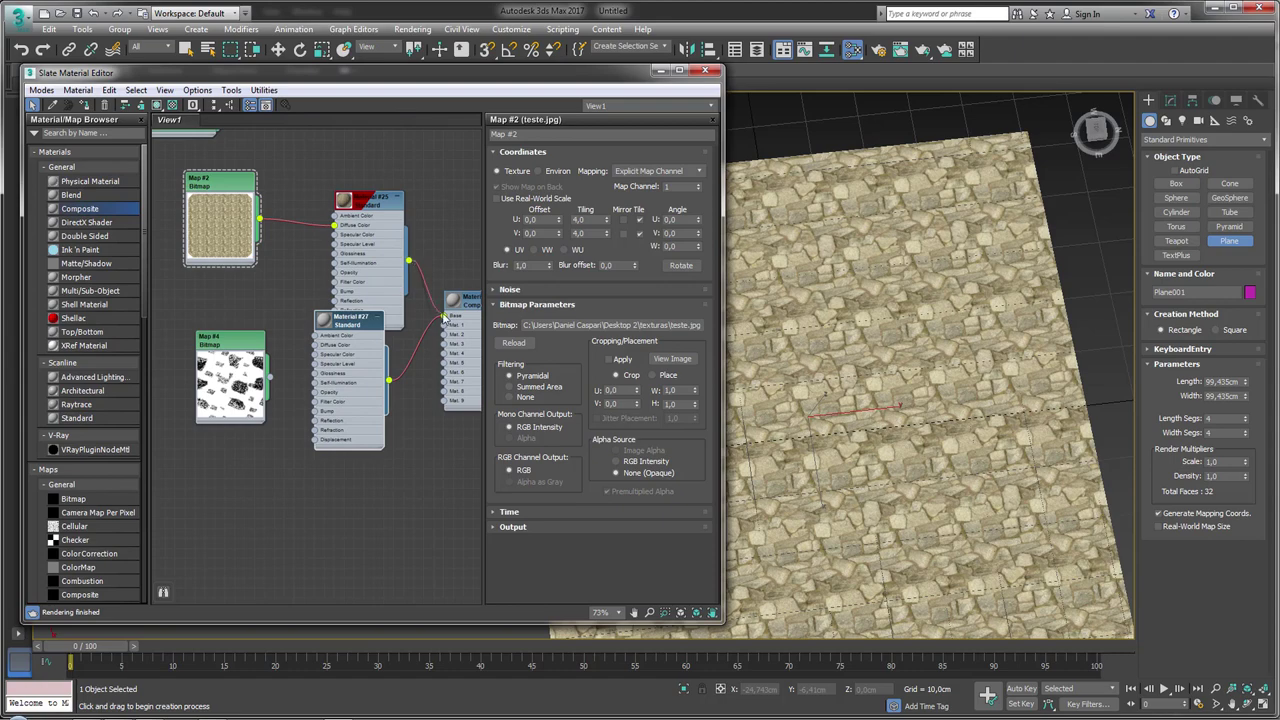
{"action": "left_click_drag", "start_coordinate": [446, 316], "coordinate": [343, 318]}
{"action": "right_click", "coordinate": [341, 329]}
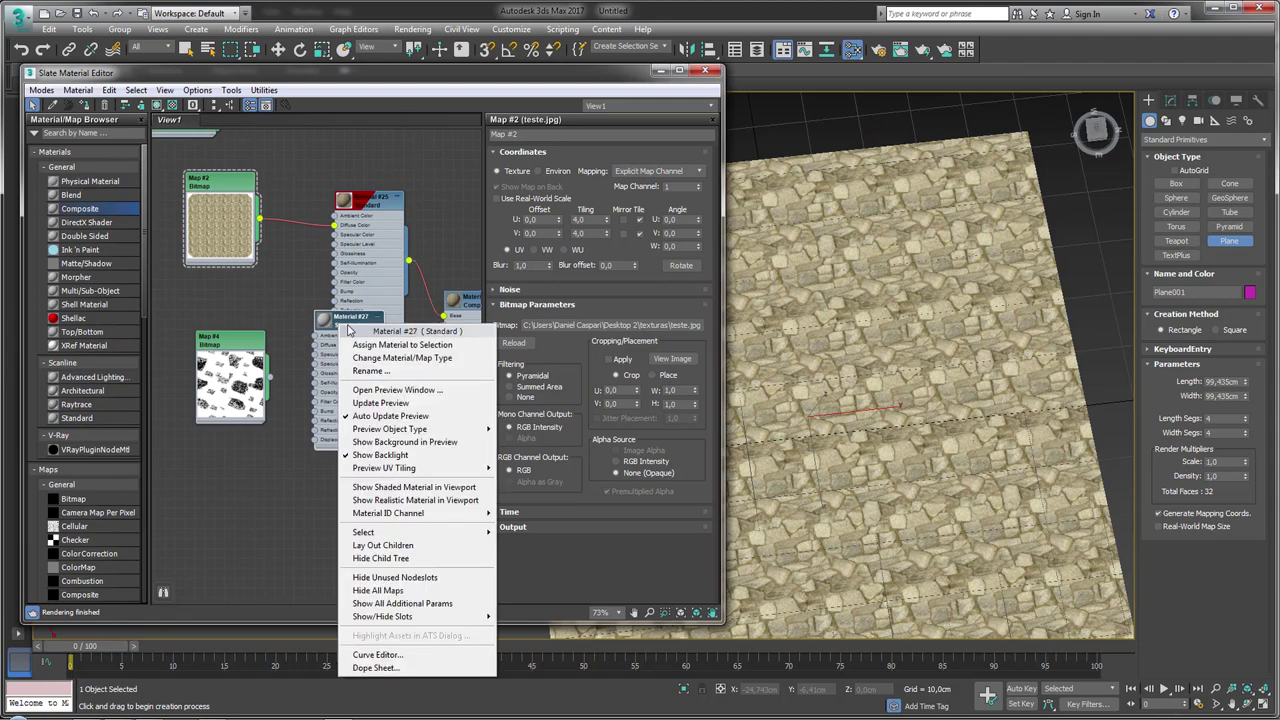
{"action": "left_click_drag", "start_coordinate": [334, 326], "coordinate": [206, 497]}
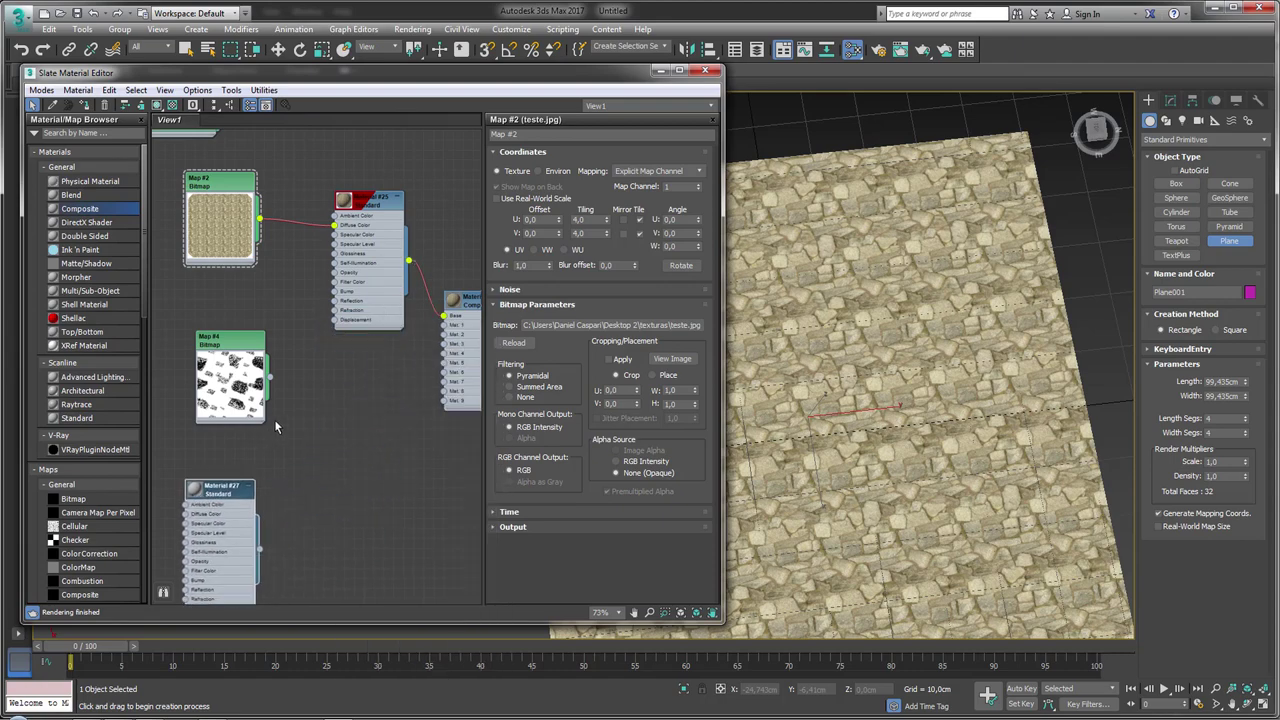
{"action": "mouse_move", "coordinate": [274, 419]}
{"action": "left_mouse_down"}
{"action": "mouse_move", "coordinate": [260, 341]}
{"action": "mouse_move", "coordinate": [288, 327]}
{"action": "left_mouse_up"}
{"action": "left_click_drag", "start_coordinate": [203, 421], "coordinate": [333, 291]}
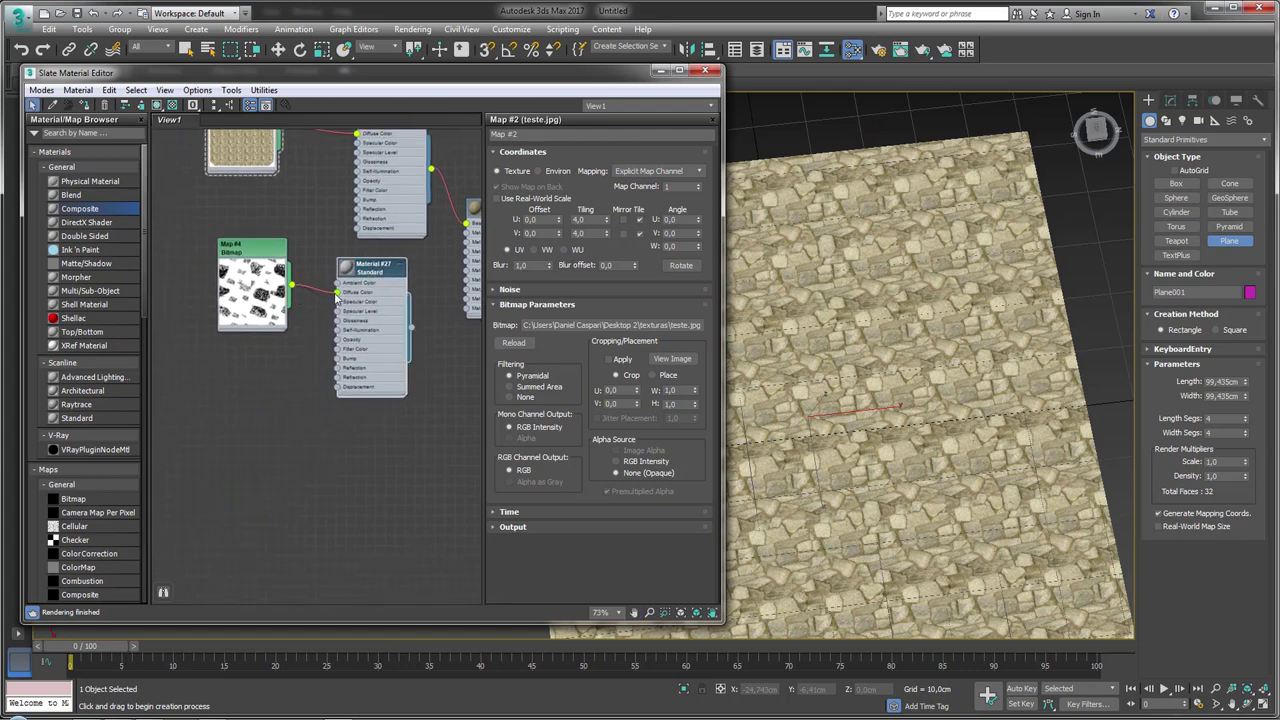
{"action": "left_click_drag", "start_coordinate": [360, 268], "coordinate": [335, 268]}
- Open Composite Material #26's parameters and rearrange nodes to show Materials #25, #27 and Map #4
{"action": "mouse_move", "coordinate": [470, 205]}
{"action": "left_mouse_down"}
{"action": "mouse_move", "coordinate": [330, 290]}
{"action": "mouse_move", "coordinate": [410, 236]}
{"action": "left_mouse_up"}
{"action": "scroll", "coordinate": [363, 291], "scroll_direction": "up", "scroll_amount": 2}
{"action": "scroll", "coordinate": [363, 291], "scroll_direction": "up", "scroll_amount": 2}
{"action": "double_click", "coordinate": [337, 298]}
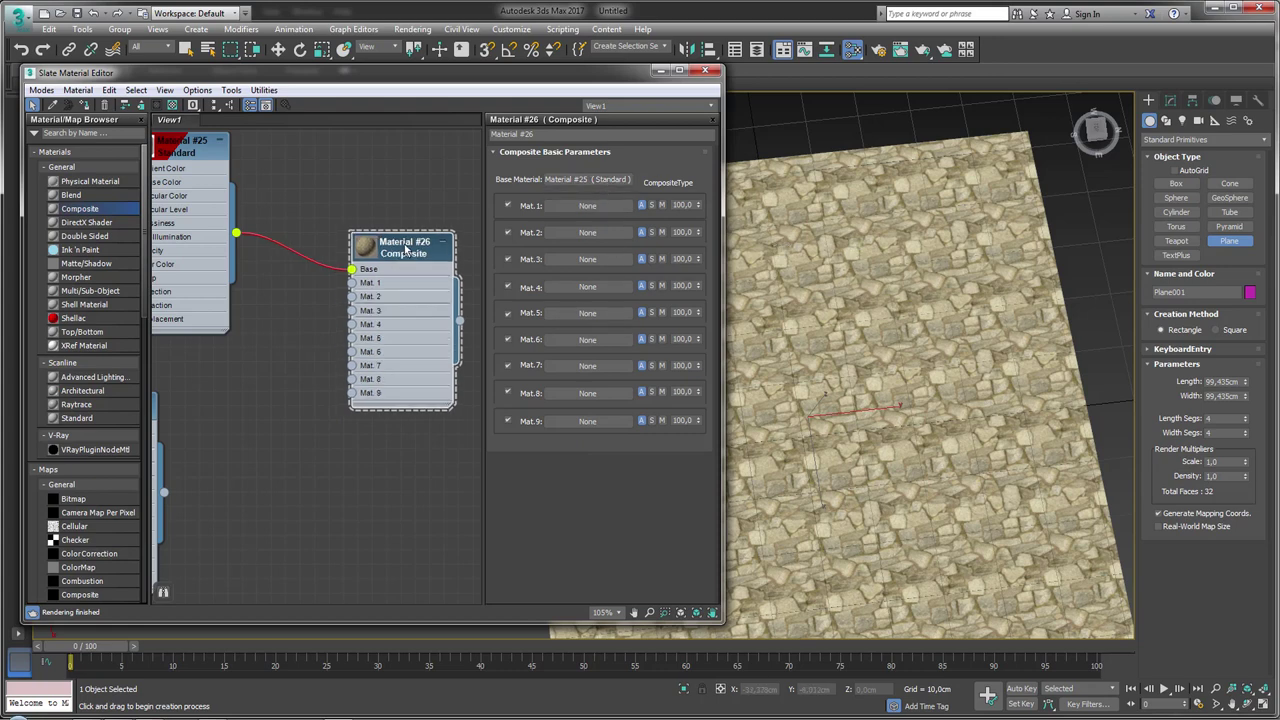
{"action": "left_click_drag", "start_coordinate": [395, 248], "coordinate": [424, 205]}
{"action": "mouse_move", "coordinate": [162, 505]}
{"action": "left_mouse_down"}
{"action": "mouse_move", "coordinate": [265, 480]}
{"action": "mouse_move", "coordinate": [237, 503]}
{"action": "mouse_move", "coordinate": [426, 267]}
{"action": "mouse_move", "coordinate": [435, 310]}
{"action": "left_mouse_up"}
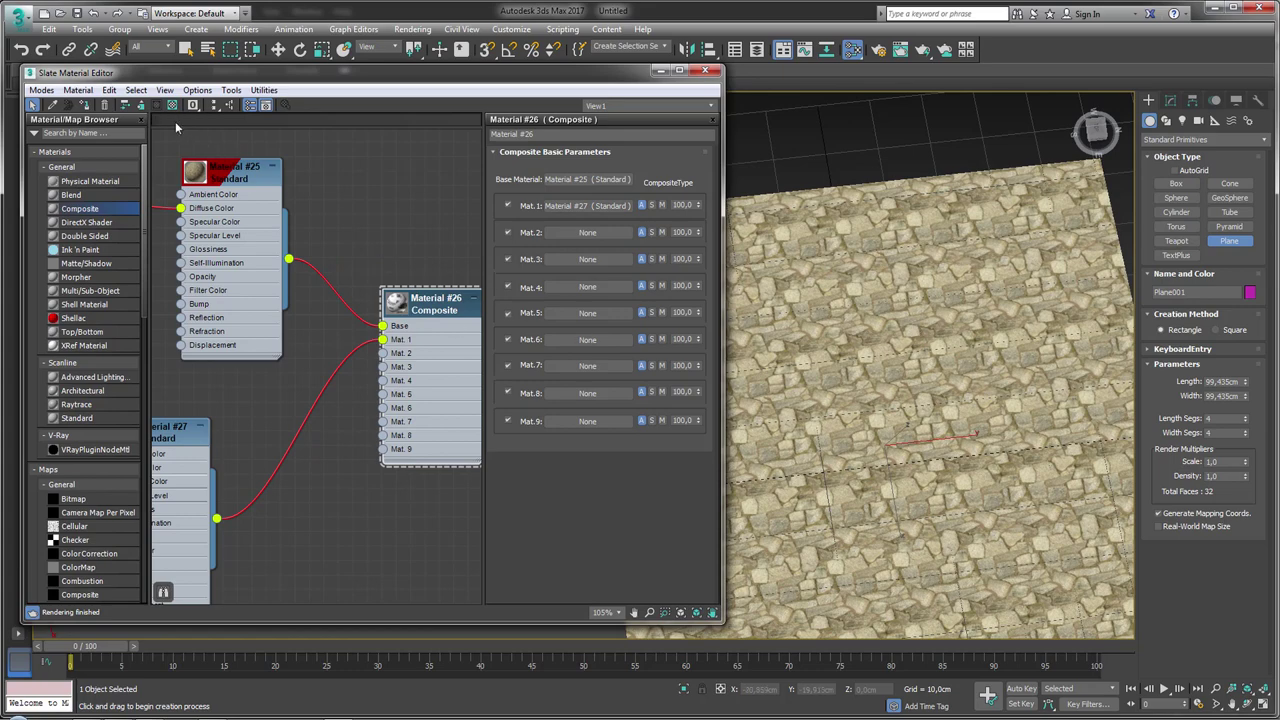
{"action": "scroll", "coordinate": [389, 344], "scroll_direction": "down", "scroll_amount": 2}
{"action": "mouse_move", "coordinate": [389, 344]}
{"action": "left_mouse_down"}
{"action": "mouse_move", "coordinate": [490, 253]}
{"action": "mouse_move", "coordinate": [434, 290]}
{"action": "mouse_move", "coordinate": [399, 238]}
{"action": "left_mouse_up"}
{"action": "scroll", "coordinate": [434, 290], "scroll_direction": "down", "scroll_amount": 2}
- Replace the Composite material with a Composite map, Map #5, and open its layer settings
{"action": "key", "text": "Delete"}
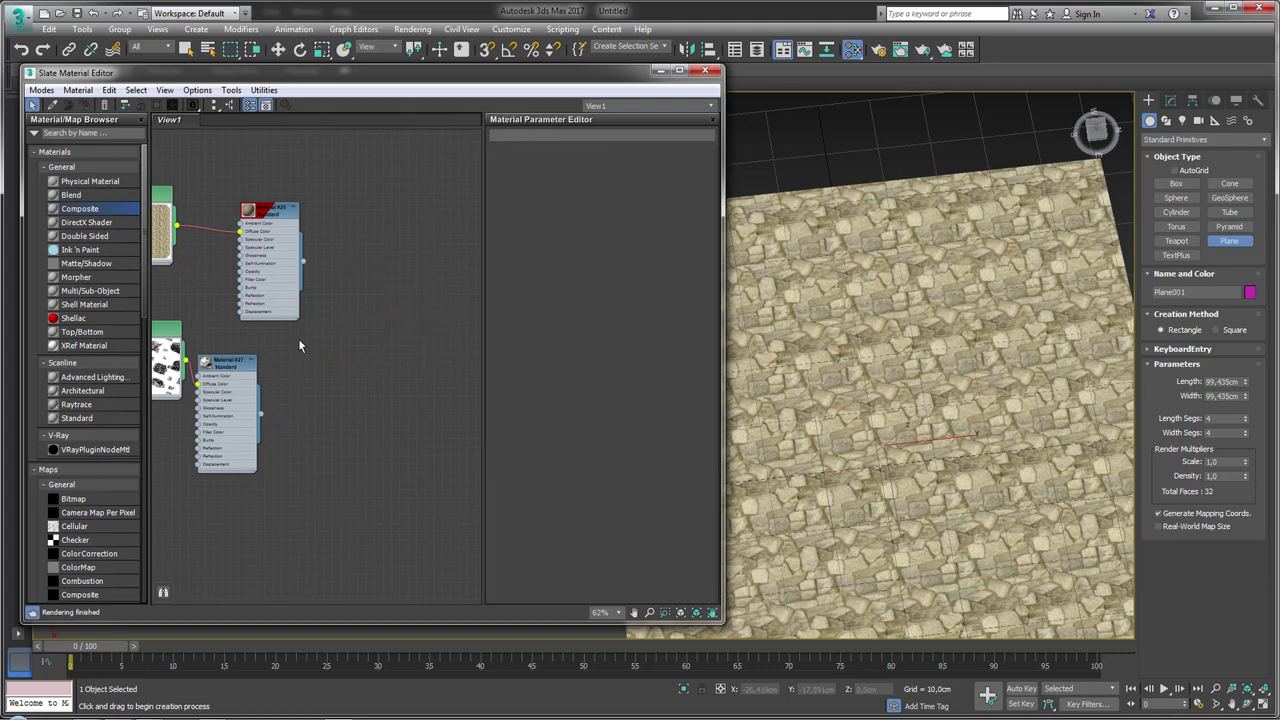
{"action": "scroll", "coordinate": [285, 370], "scroll_direction": "down", "scroll_amount": 1}
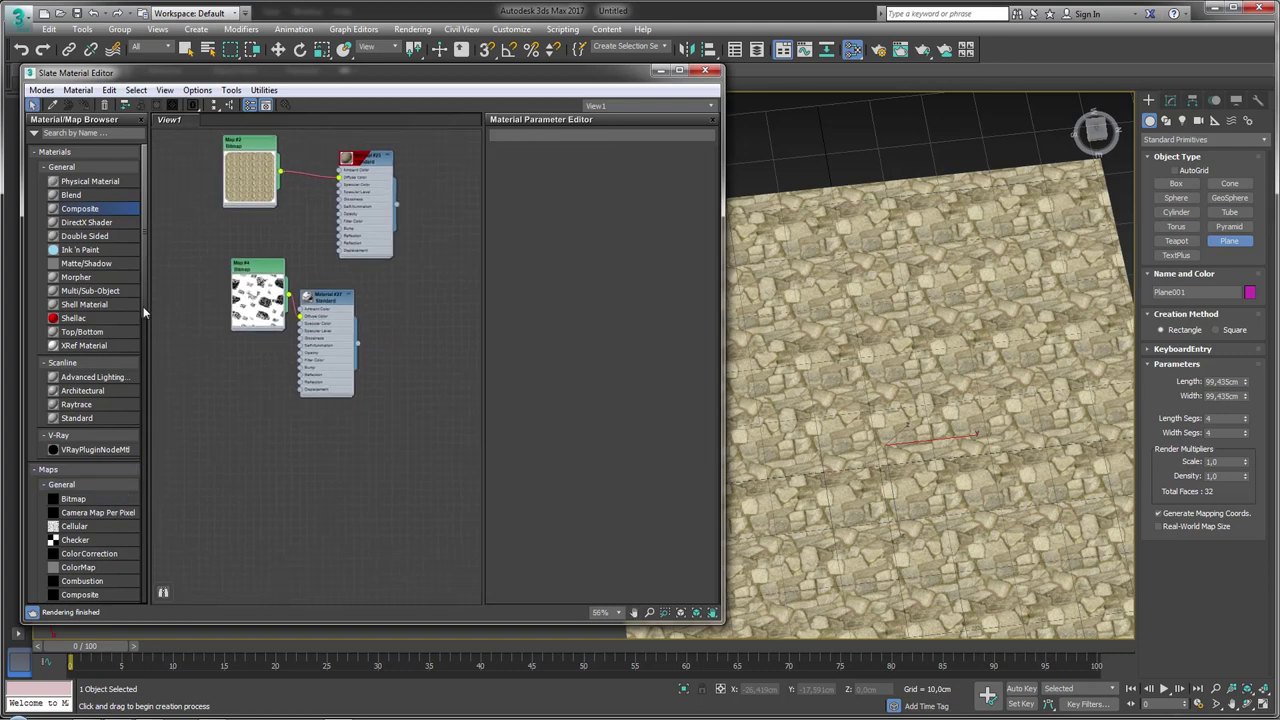
{"action": "left_click_drag", "start_coordinate": [143, 306], "coordinate": [138, 383]}
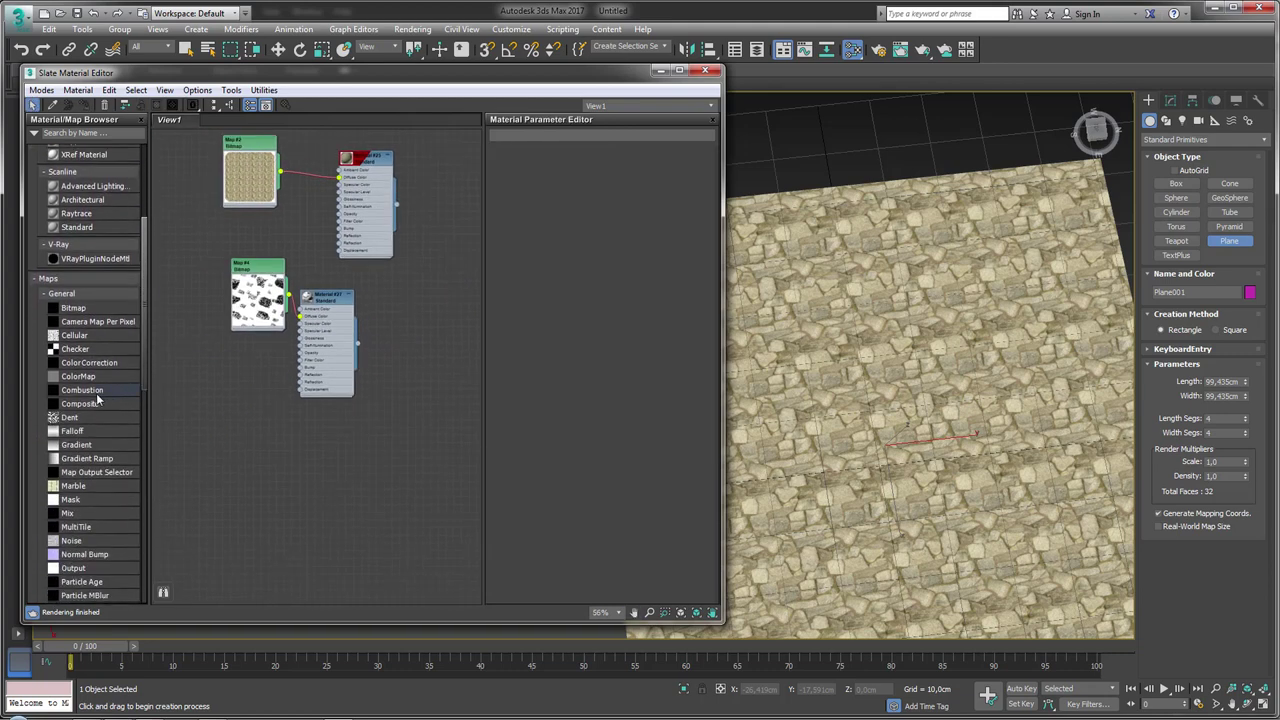
{"action": "left_click_drag", "start_coordinate": [83, 404], "coordinate": [430, 258]}
{"action": "scroll", "coordinate": [412, 386], "scroll_direction": "up", "scroll_amount": 2}
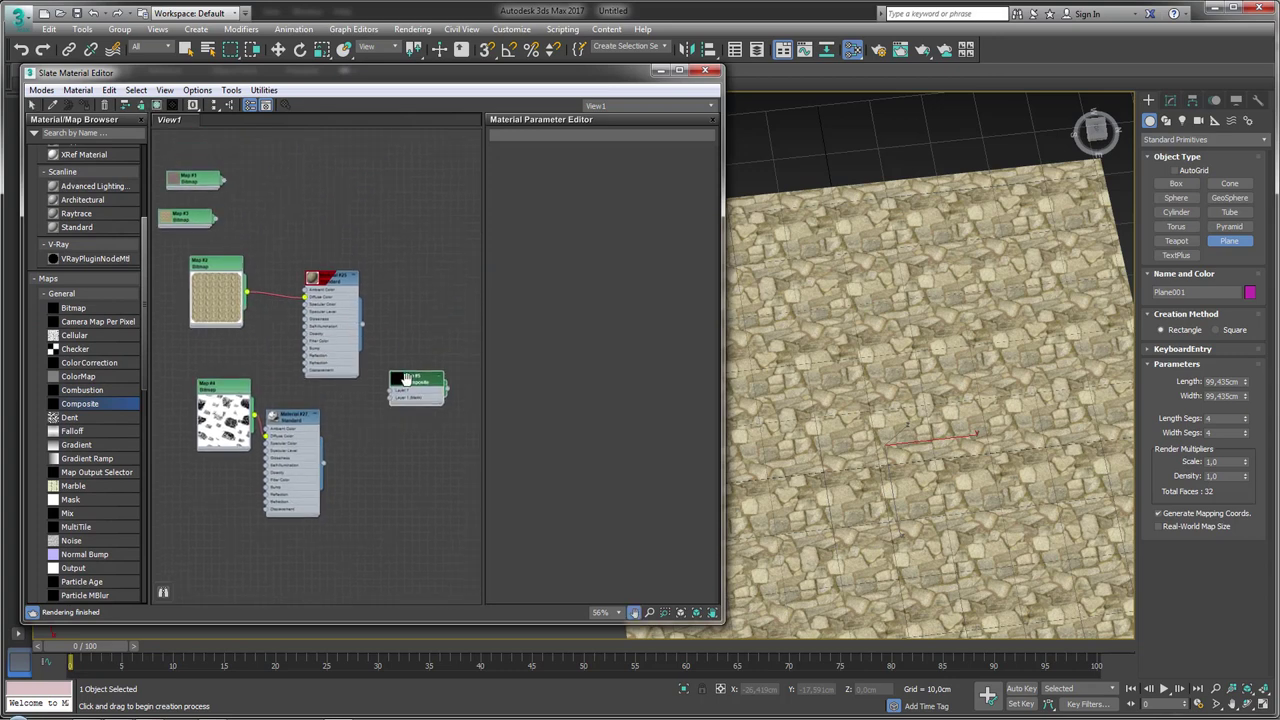
{"action": "scroll", "coordinate": [412, 386], "scroll_direction": "up", "scroll_amount": 2}
{"action": "left_click_drag", "start_coordinate": [412, 386], "coordinate": [446, 250]}
{"action": "double_click", "coordinate": [446, 264]}
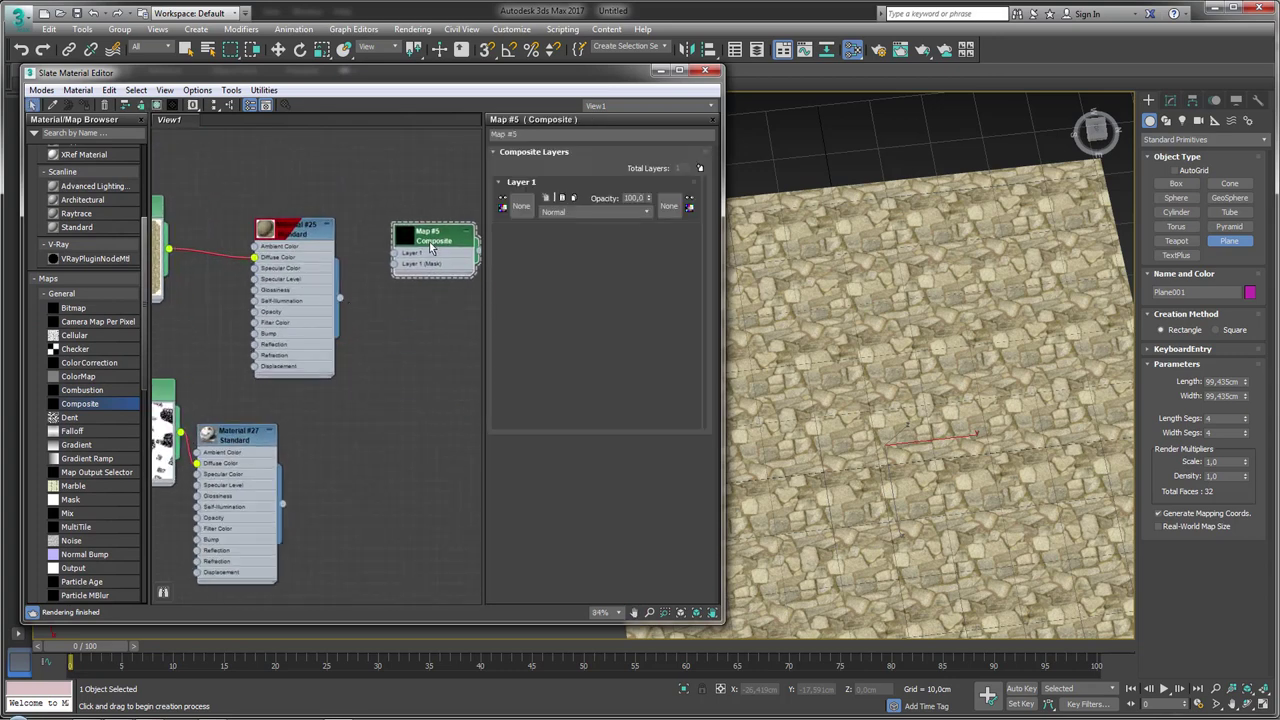
- Delete Material #25, wire cobblestone Map #2 into Layer 1, and add a second layer
{"action": "left_click_drag", "start_coordinate": [337, 278], "coordinate": [405, 376]}
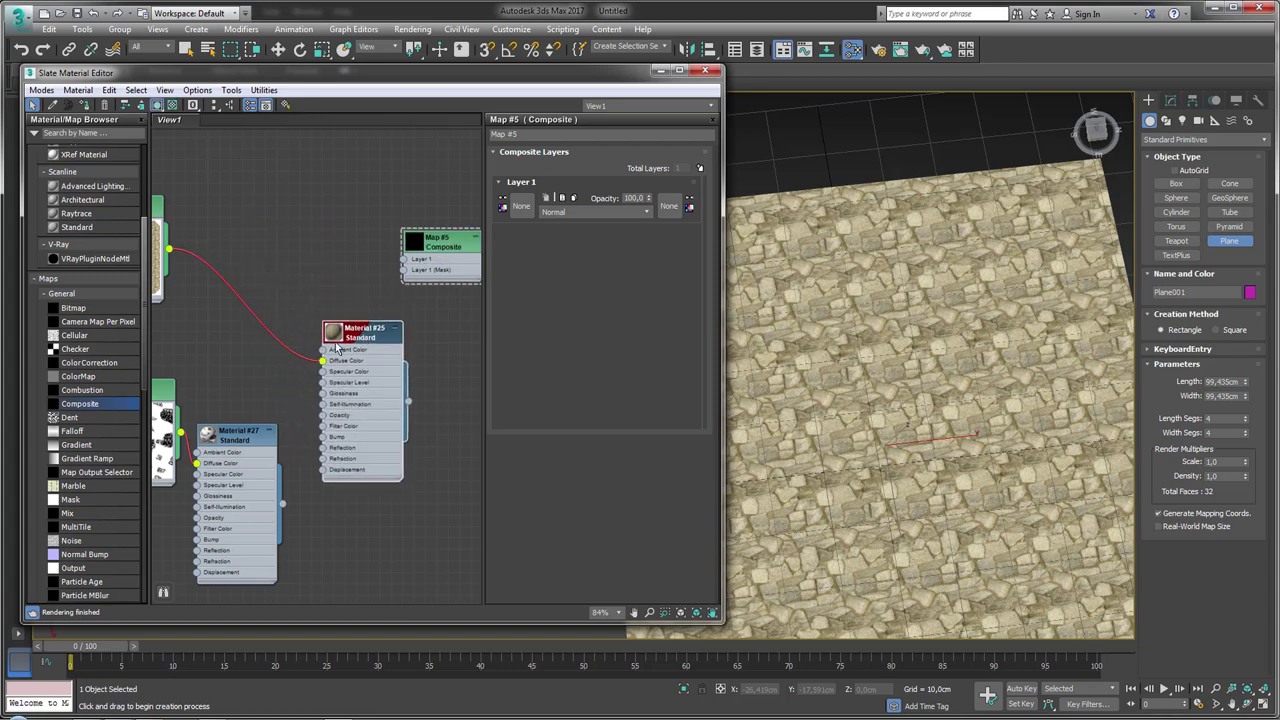
{"action": "key", "text": "Delete"}
{"action": "mouse_move", "coordinate": [233, 292]}
{"action": "left_mouse_down"}
{"action": "mouse_move", "coordinate": [463, 305]}
{"action": "mouse_move", "coordinate": [325, 291]}
{"action": "left_mouse_up"}
{"action": "left_click_drag", "start_coordinate": [434, 256], "coordinate": [422, 258]}
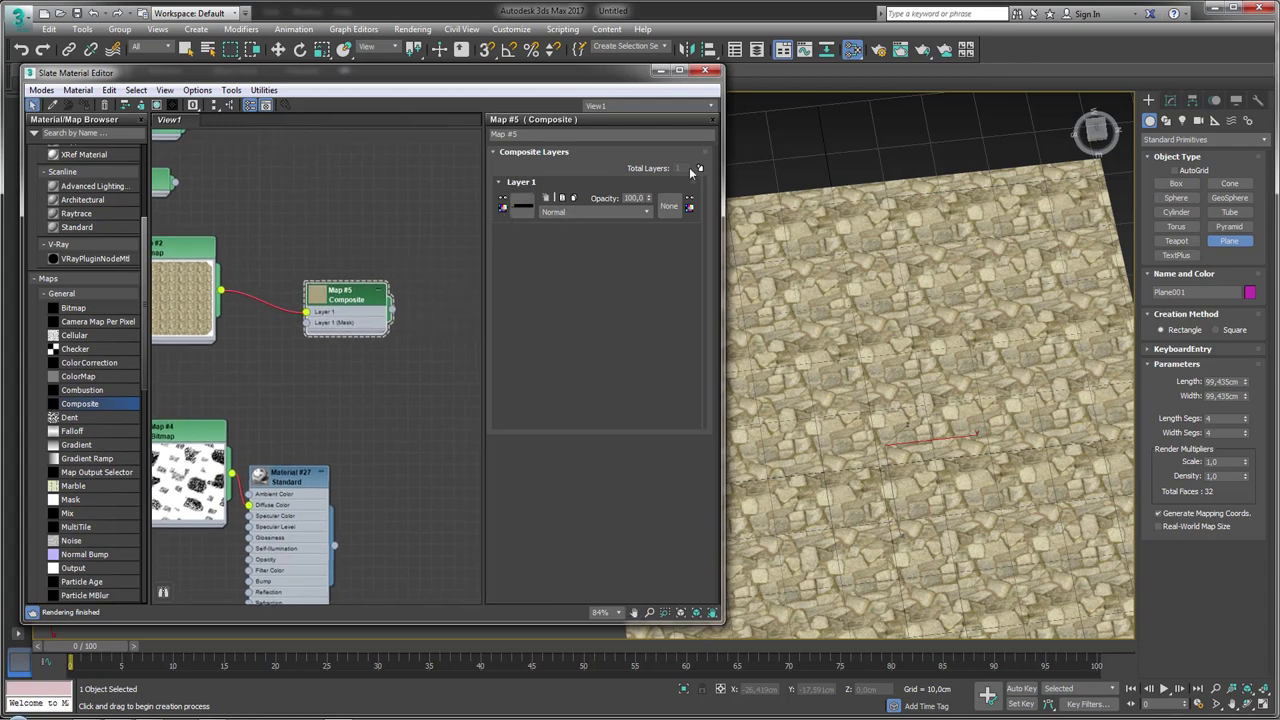
{"action": "left_click", "coordinate": [701, 169]}
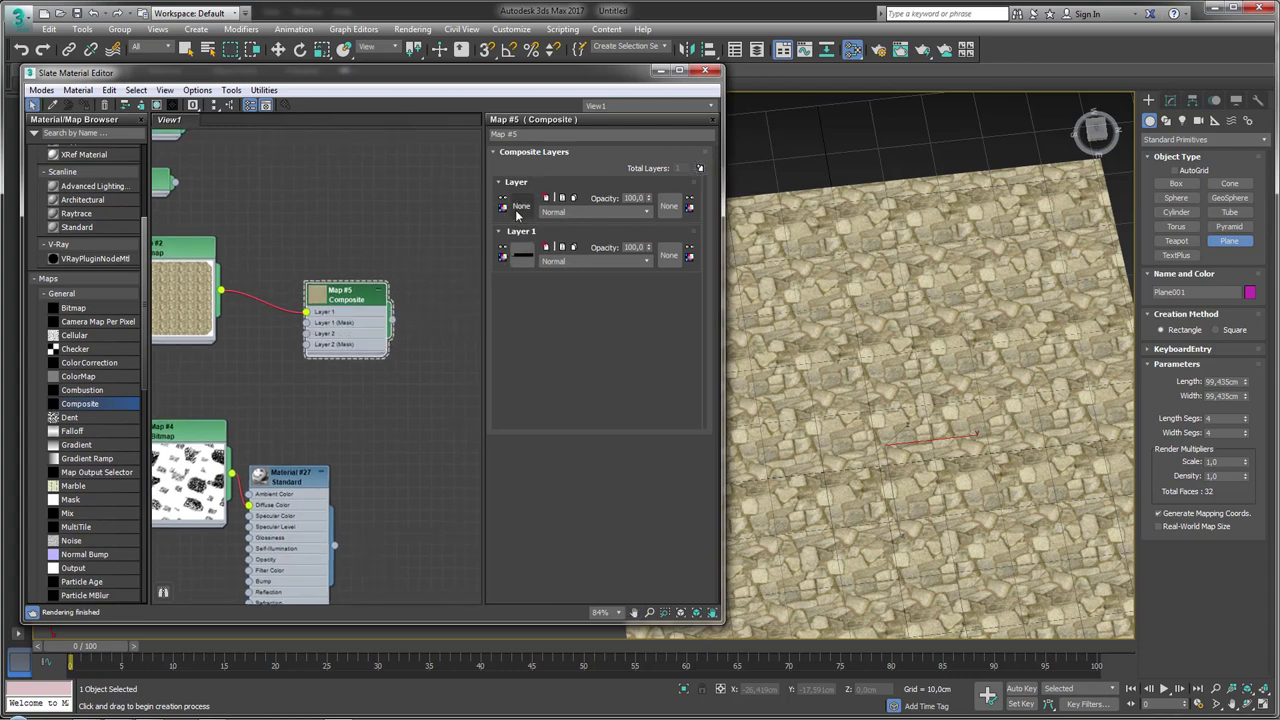
- Delete Material #27 and wire sombras Map #4 into the Composite's Layer 2
{"action": "left_click", "coordinate": [283, 478]}
{"action": "key", "text": "Delete"}
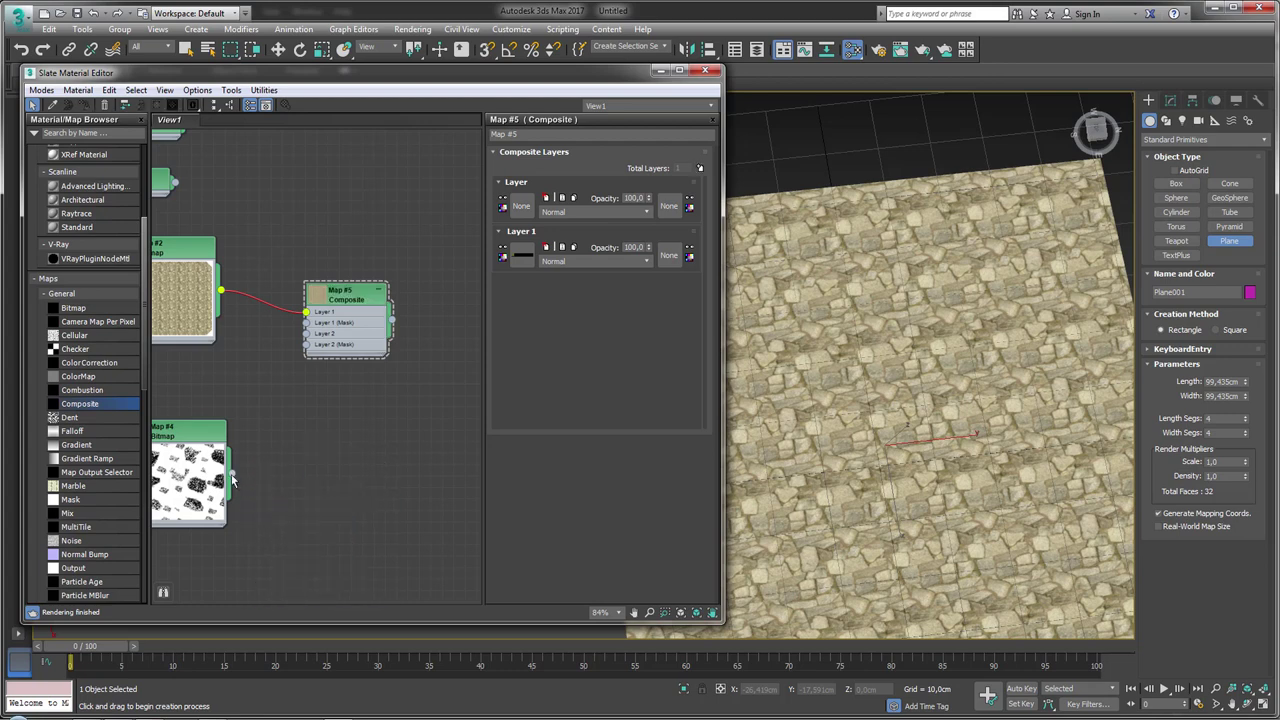
{"action": "left_click_drag", "start_coordinate": [297, 352], "coordinate": [306, 333]}
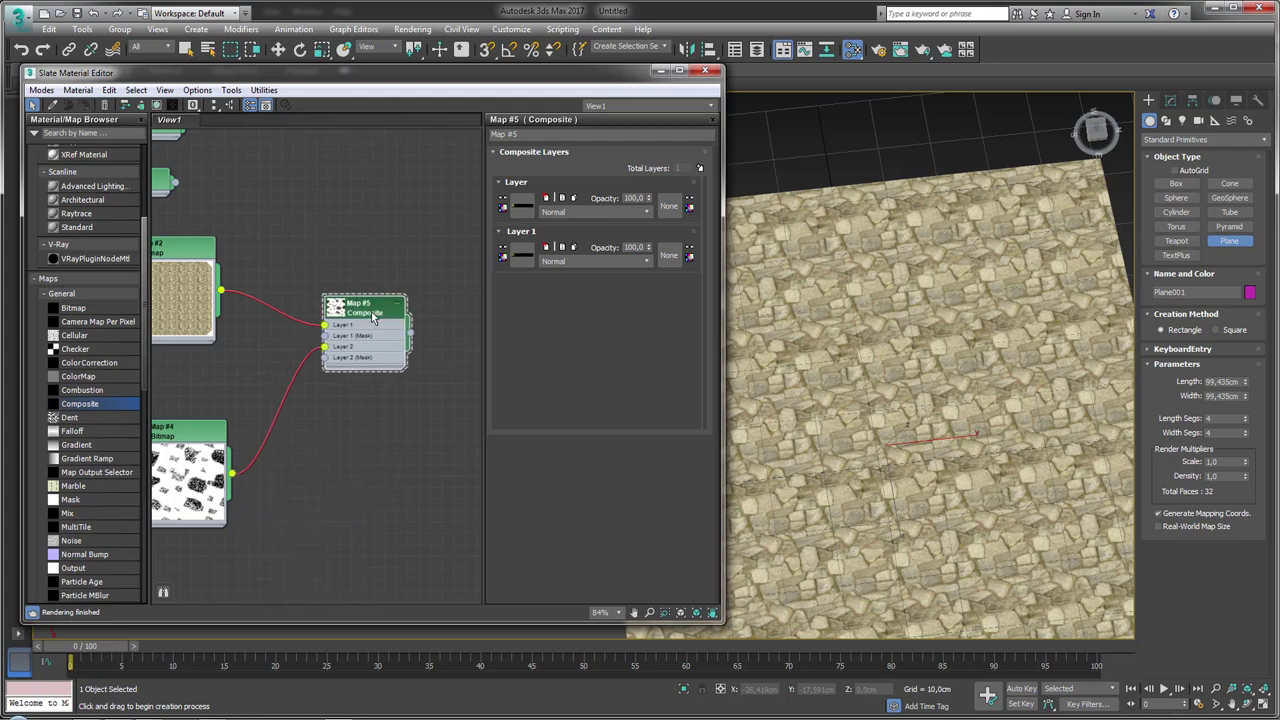
{"action": "left_click_drag", "start_coordinate": [351, 297], "coordinate": [409, 345]}
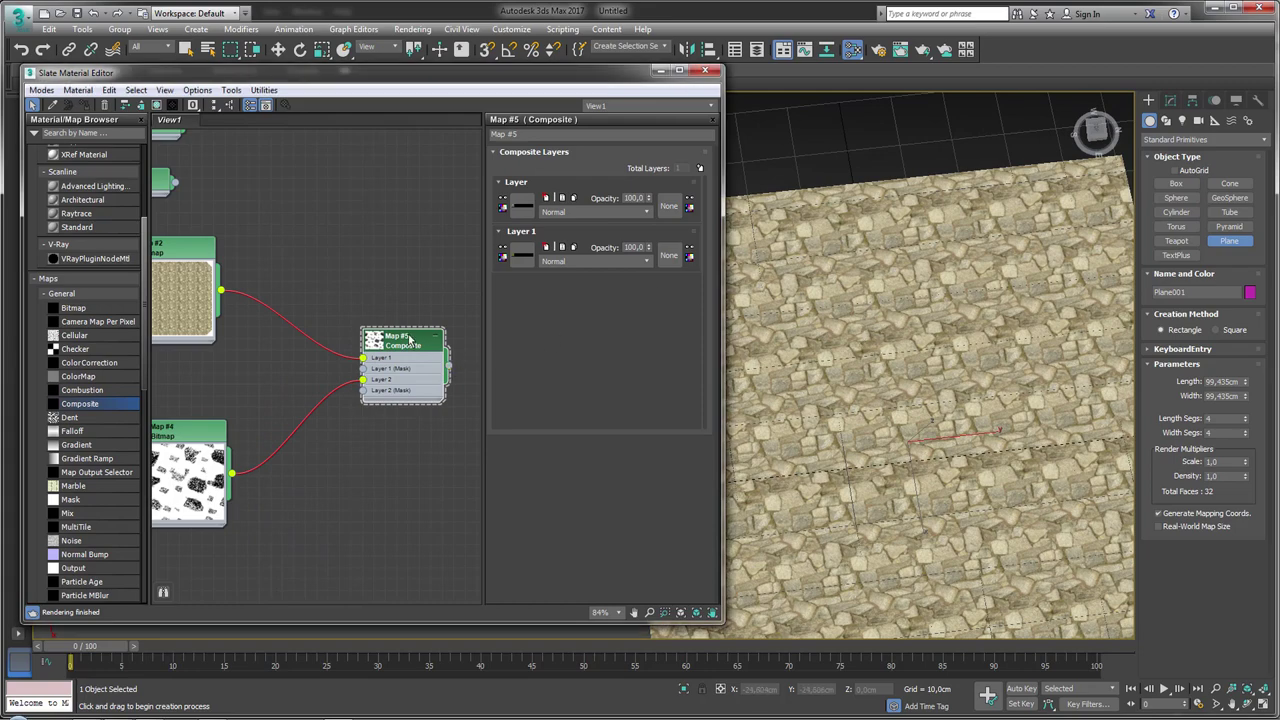
- Use the Map #5 node's right-click options, cancelling a map type change and exiting plane creation
{"action": "right_click", "coordinate": [409, 340]}
{"action": "left_click", "coordinate": [466, 361]}
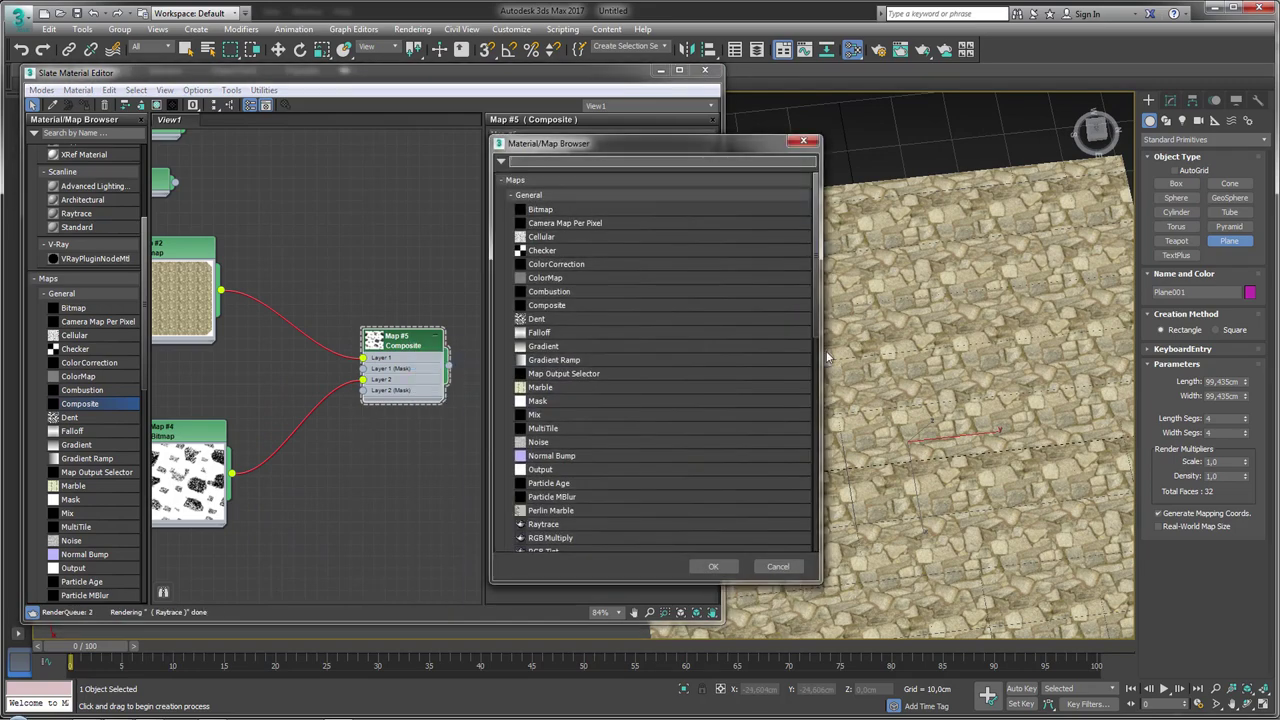
{"action": "left_click", "coordinate": [803, 141]}
{"action": "right_click", "coordinate": [950, 280]}
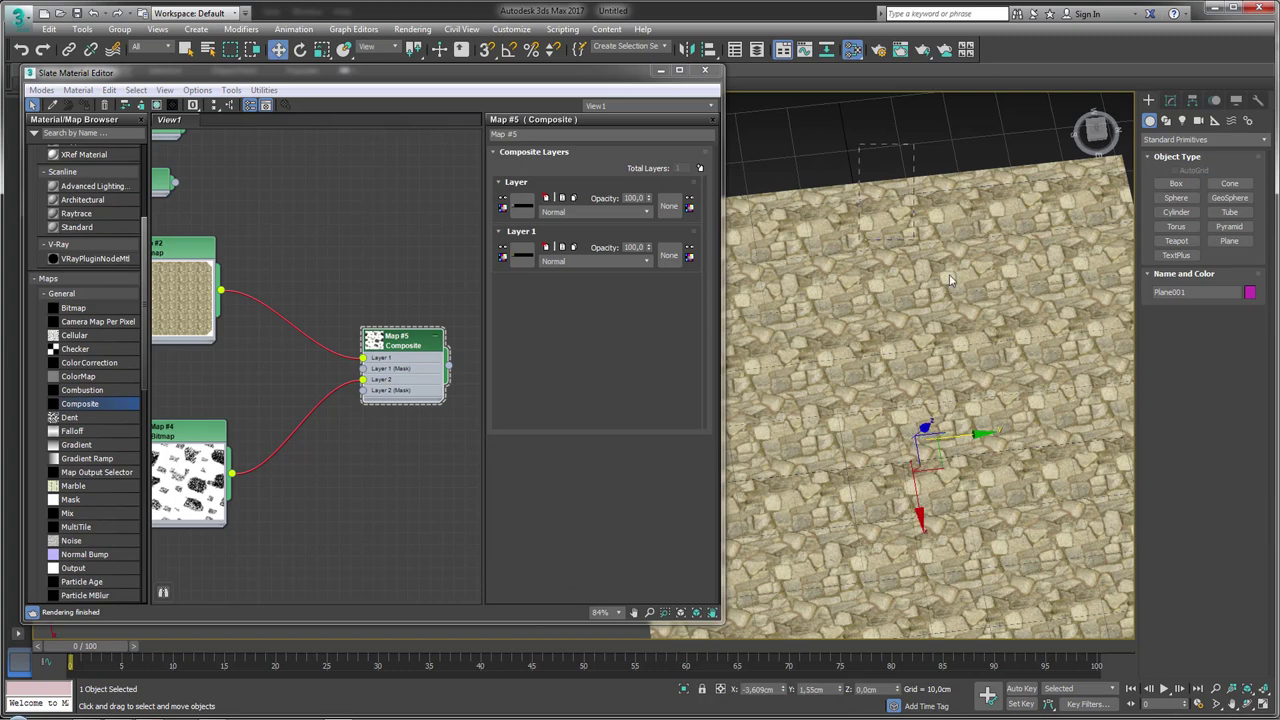
{"action": "right_click", "coordinate": [406, 346]}
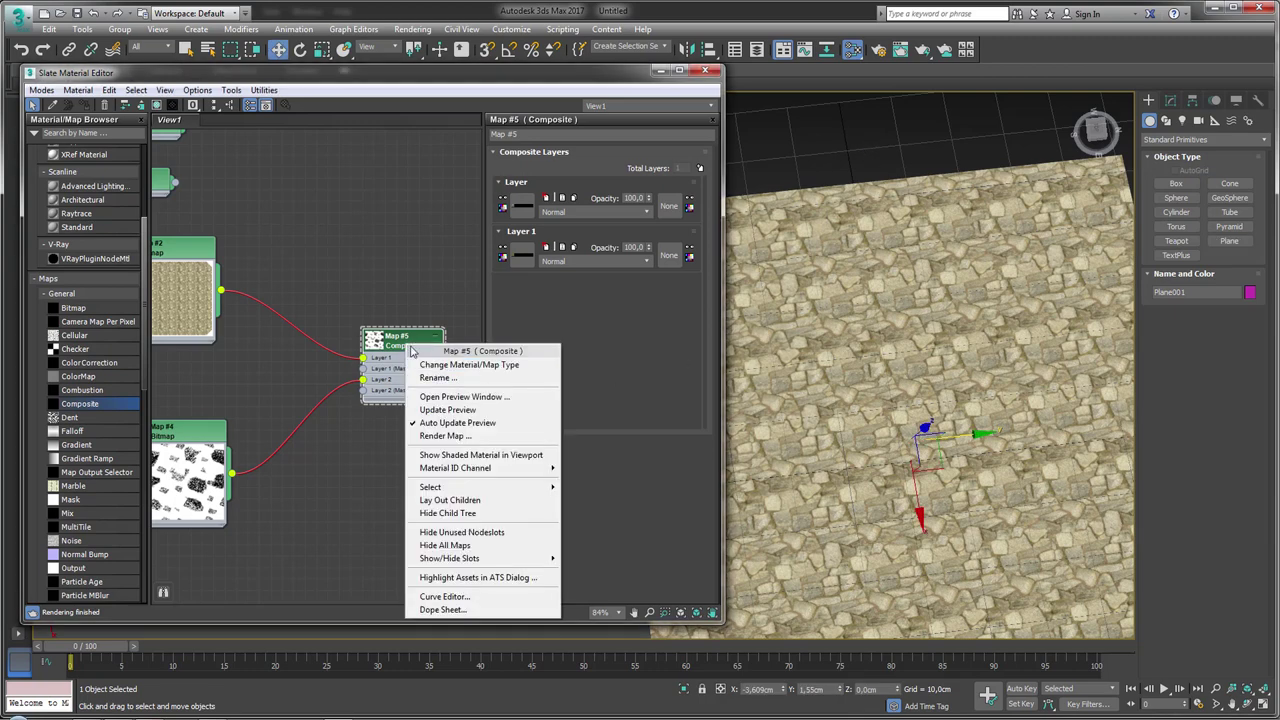
{"action": "left_click", "coordinate": [424, 377]}
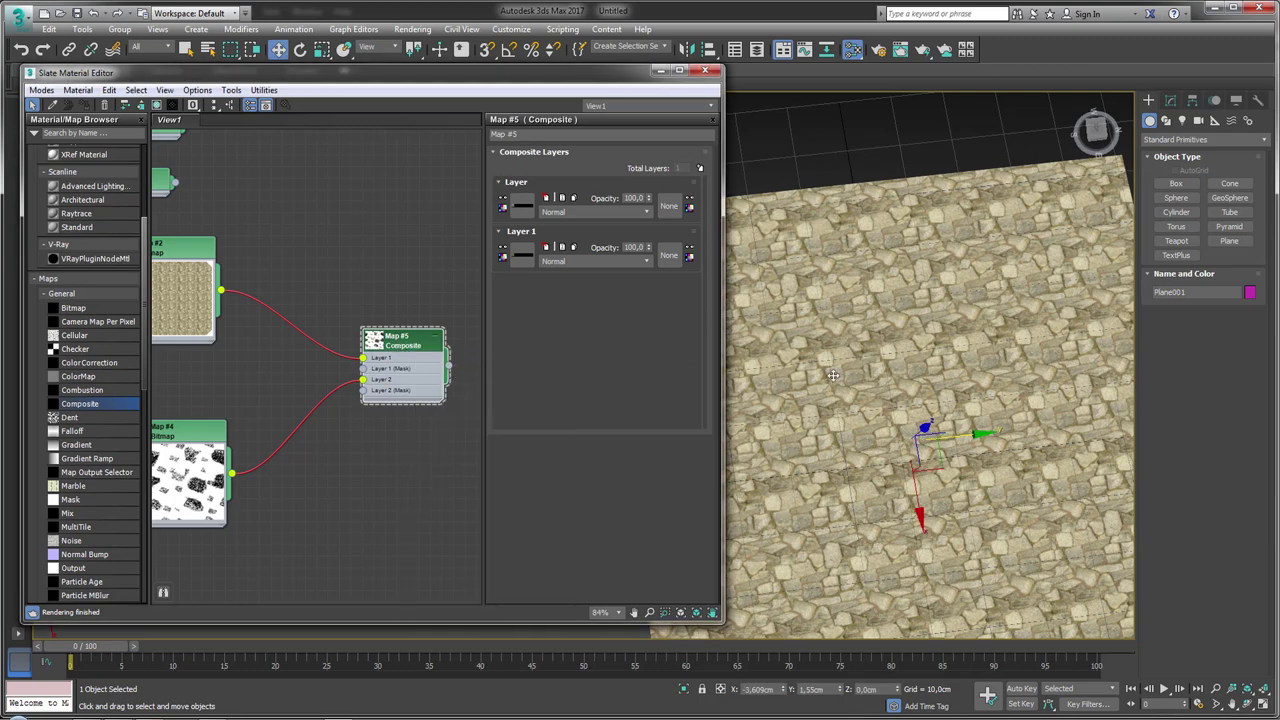
{"action": "key", "text": "Delete"}
{"action": "scroll", "coordinate": [418, 331], "scroll_direction": "down", "scroll_amount": 2}
{"action": "scroll", "coordinate": [310, 347], "scroll_direction": "down", "scroll_amount": 3}
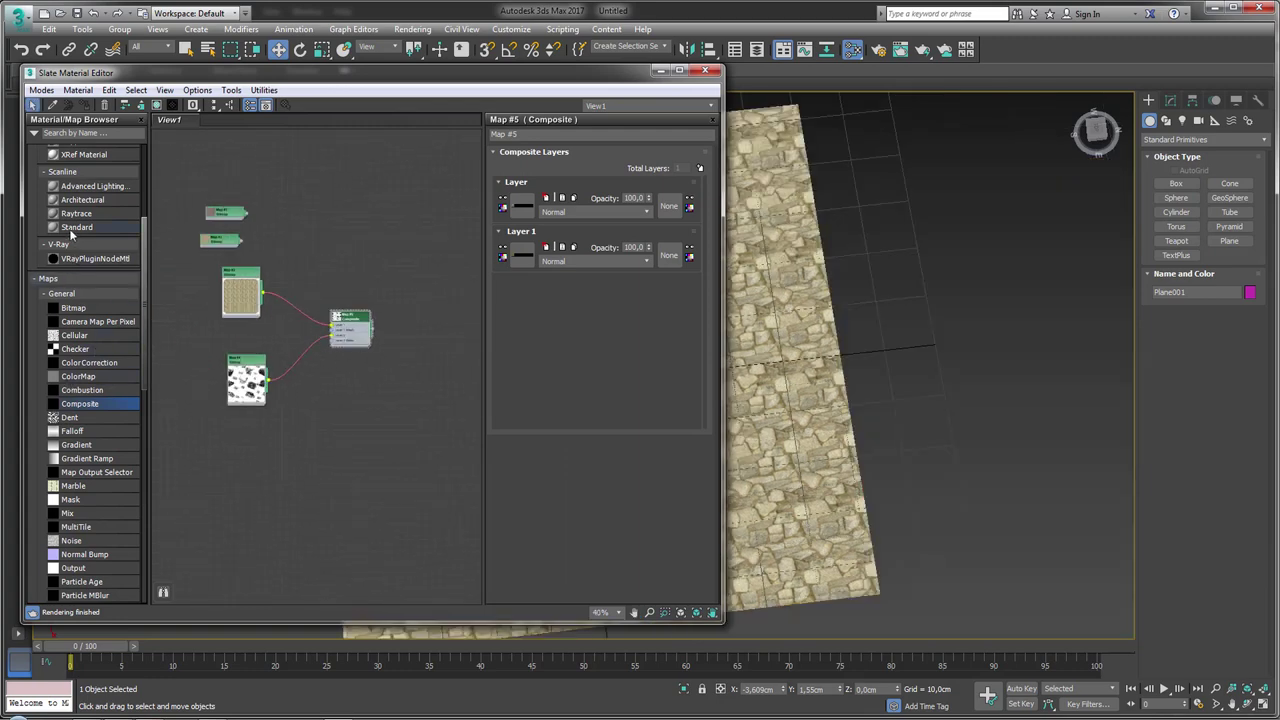
- Add Standard Material #28, wire Composite Map #5 into its Diffuse, and assign it to the plane
{"action": "left_click_drag", "start_coordinate": [71, 228], "coordinate": [435, 322]}
{"action": "scroll", "coordinate": [345, 304], "scroll_direction": "up", "scroll_amount": 3}
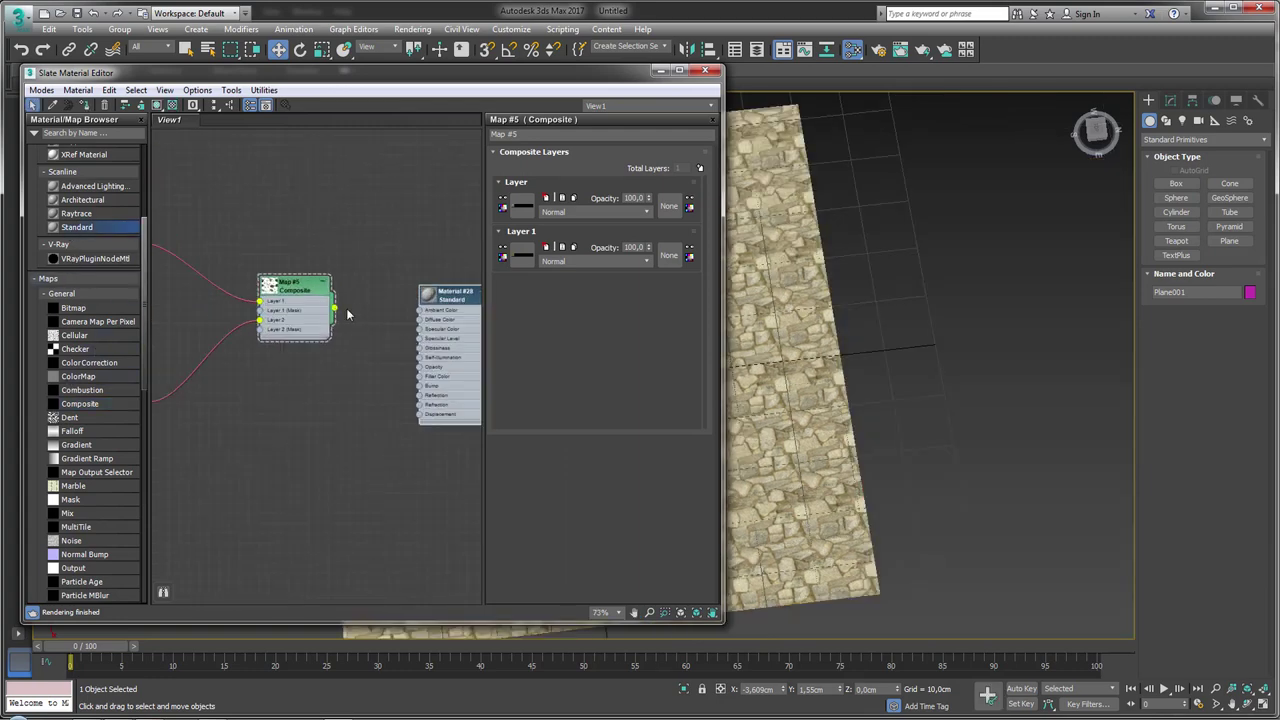
{"action": "left_click_drag", "start_coordinate": [453, 300], "coordinate": [424, 290]}
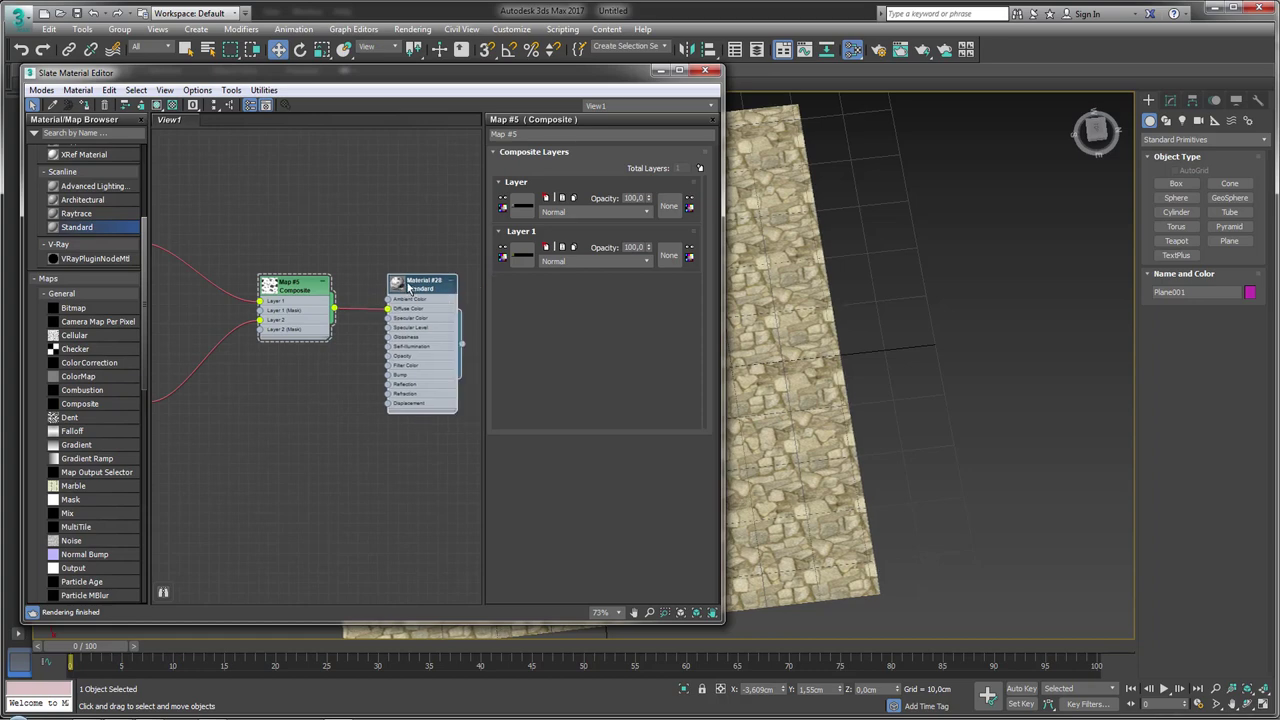
{"action": "right_click", "coordinate": [424, 290]}
{"action": "left_click", "coordinate": [460, 307]}
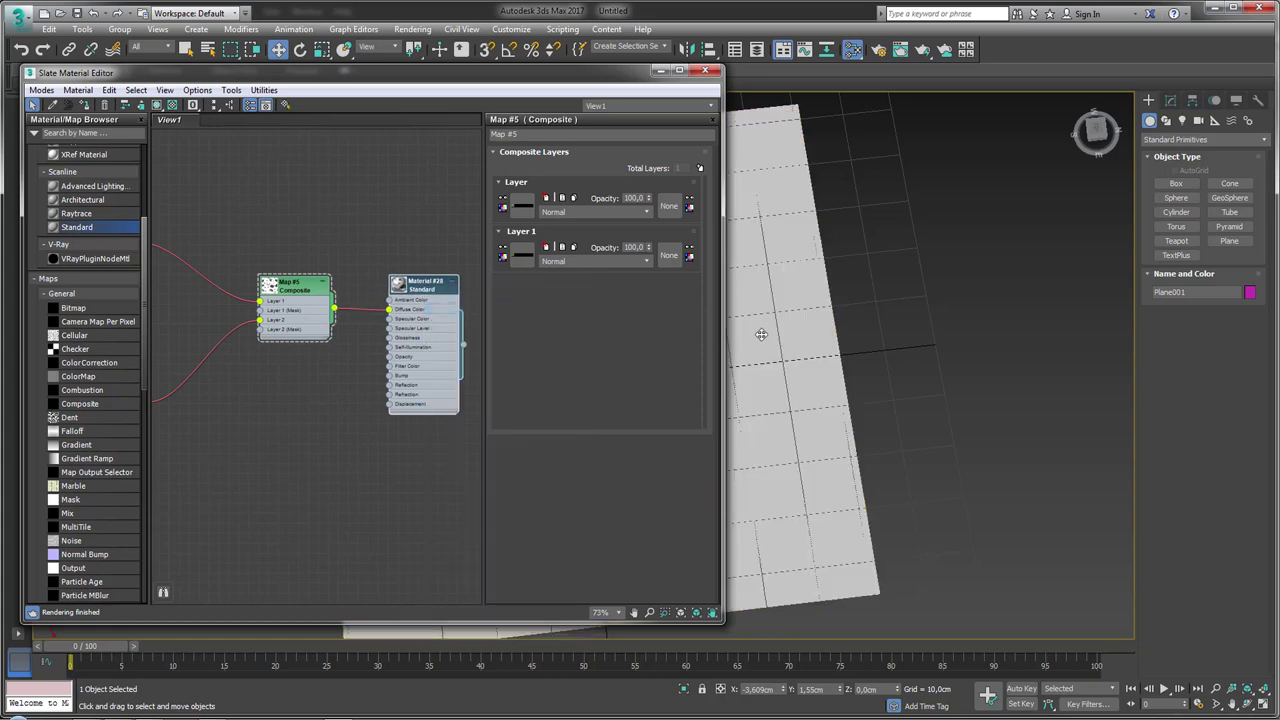
- Show Material #28's shaded texture in the viewport so the plane's black blotches appear
{"action": "left_click_drag", "start_coordinate": [420, 292], "coordinate": [418, 282]}
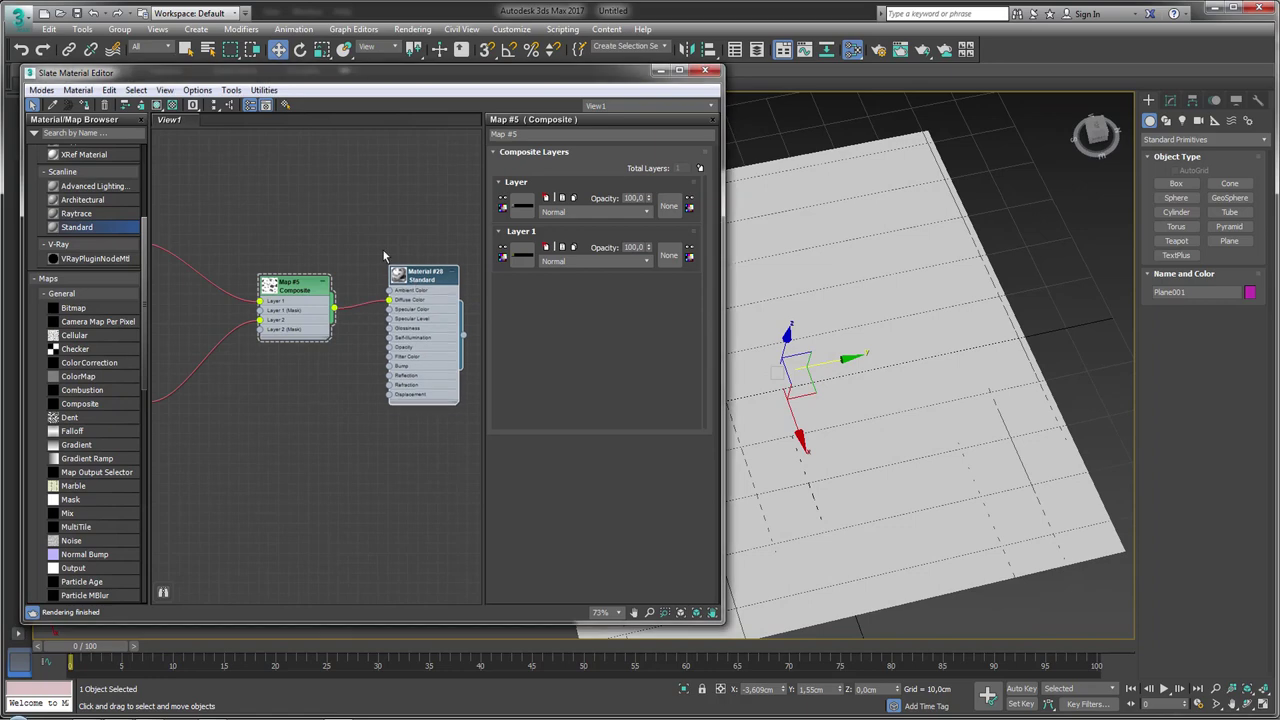
{"action": "left_click", "coordinate": [160, 105]}
{"action": "scroll", "coordinate": [955, 390], "scroll_direction": "down", "scroll_amount": 3}
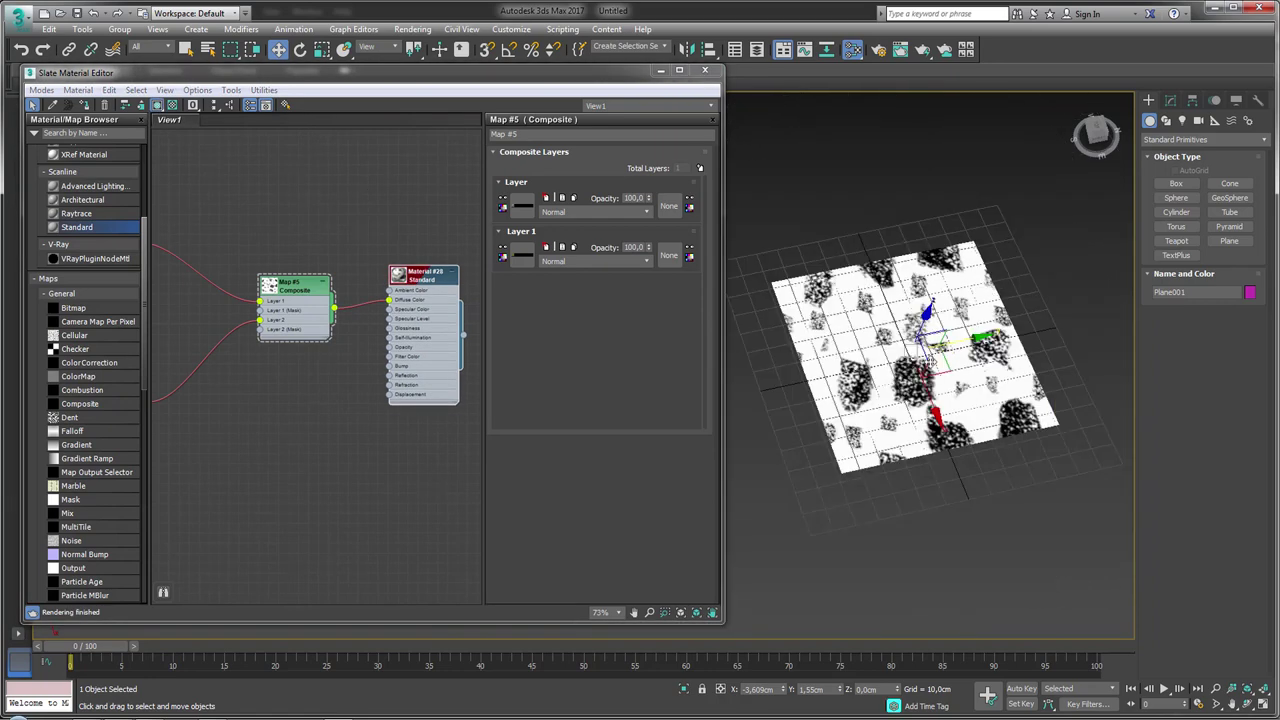
{"action": "scroll", "coordinate": [955, 390], "scroll_direction": "up", "scroll_amount": 3}
{"action": "scroll", "coordinate": [955, 390], "scroll_direction": "up", "scroll_amount": 4}
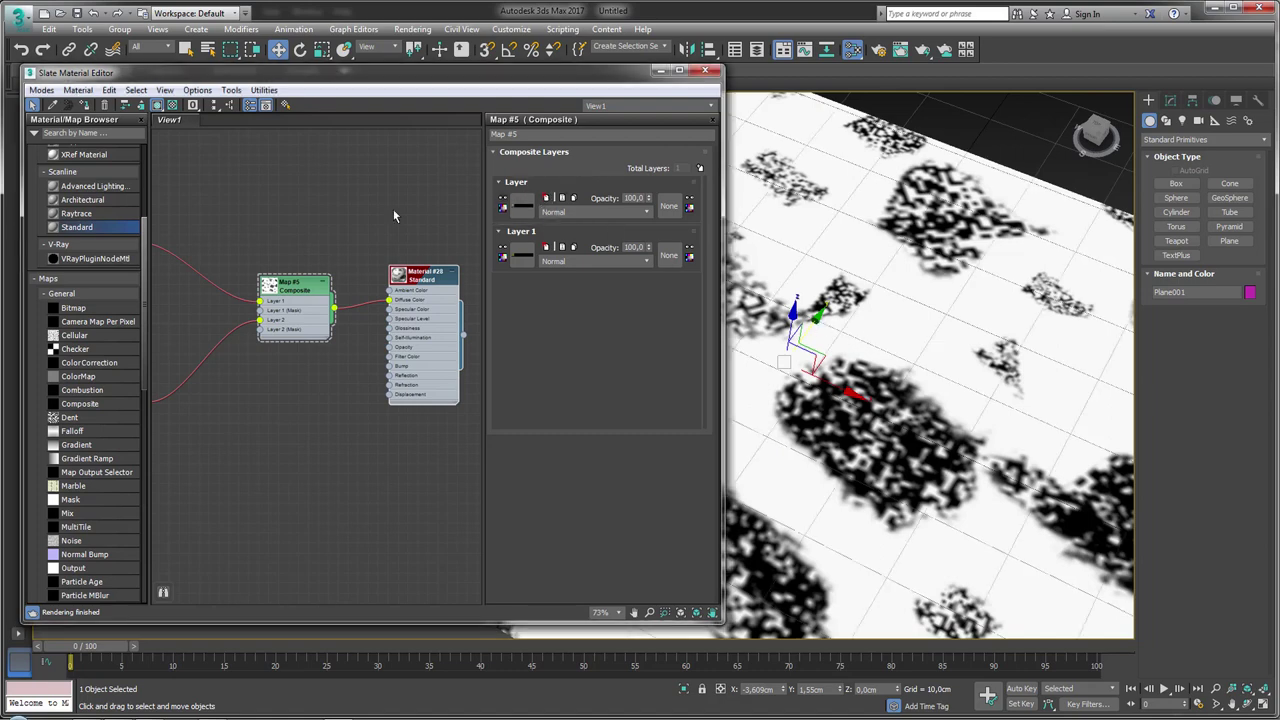
- Set Composite Map #5's Layer 2 to Multiply blend mode at 62 opacity
{"action": "left_click", "coordinate": [597, 212]}
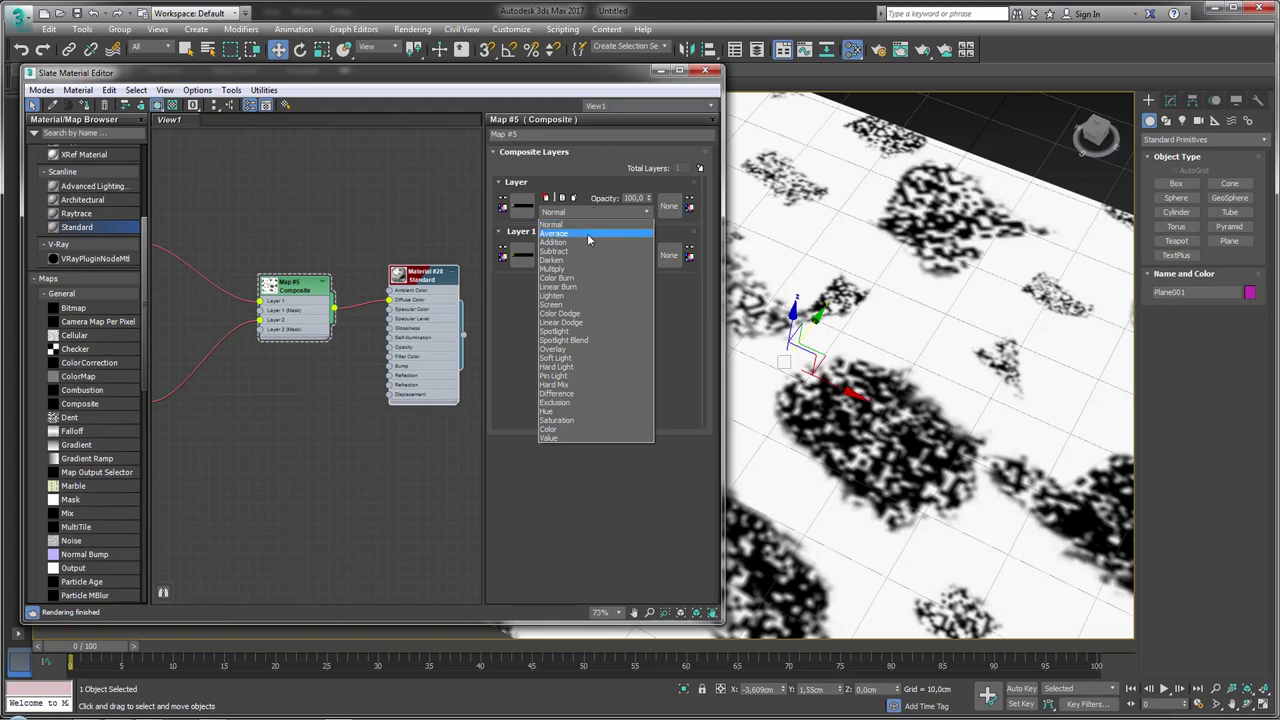
{"action": "left_click", "coordinate": [578, 269]}
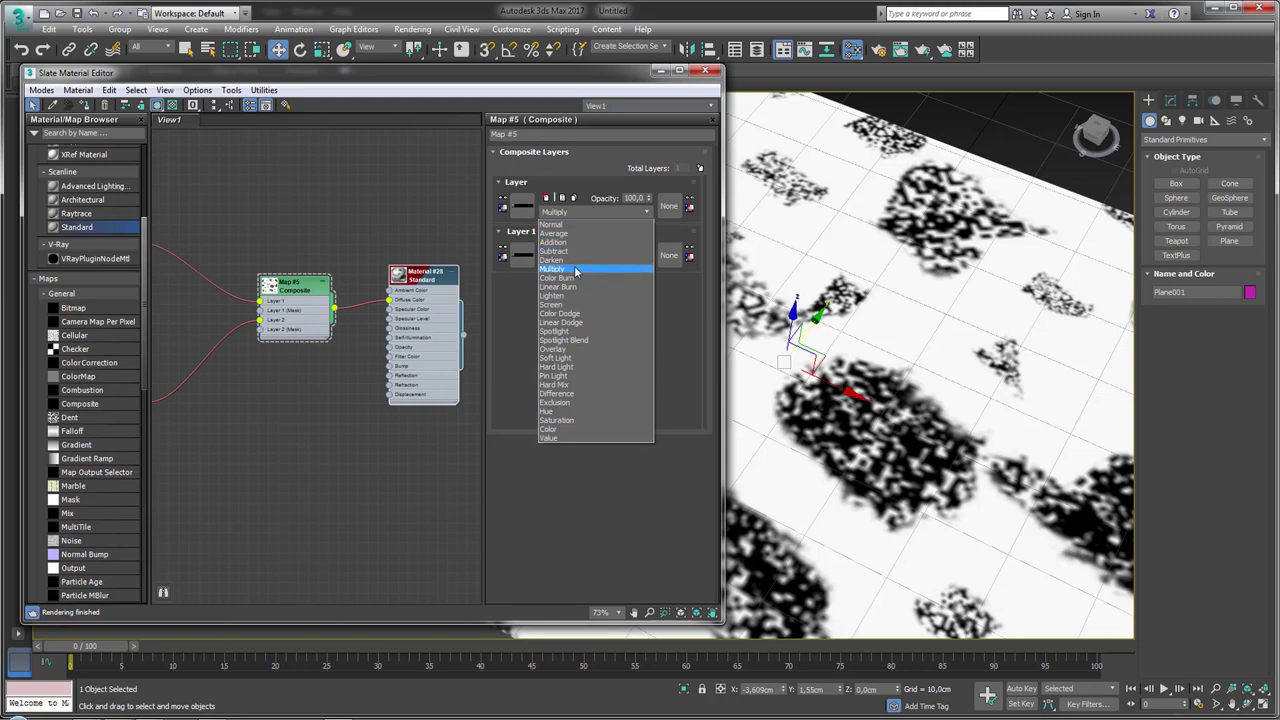
{"action": "left_click_drag", "start_coordinate": [908, 362], "coordinate": [856, 386]}
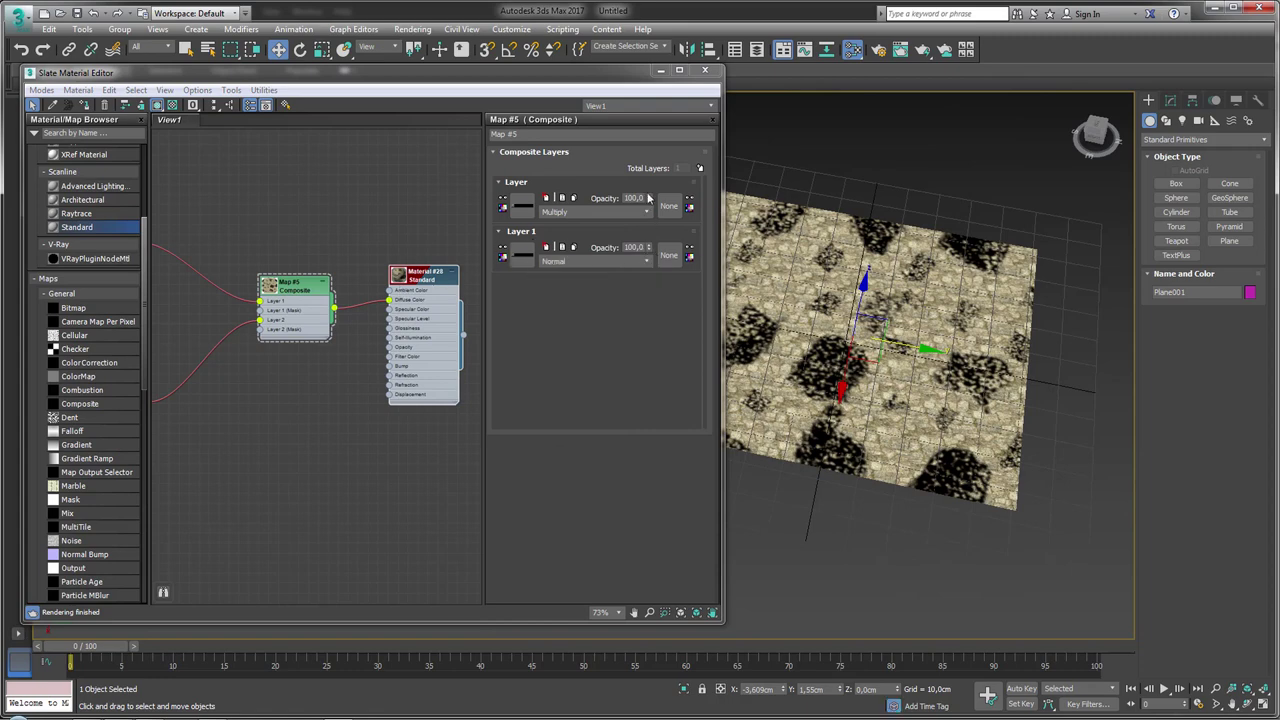
{"action": "left_click_drag", "start_coordinate": [648, 198], "coordinate": [650, 206]}
{"action": "scroll", "coordinate": [795, 340], "scroll_direction": "up", "scroll_amount": 3}
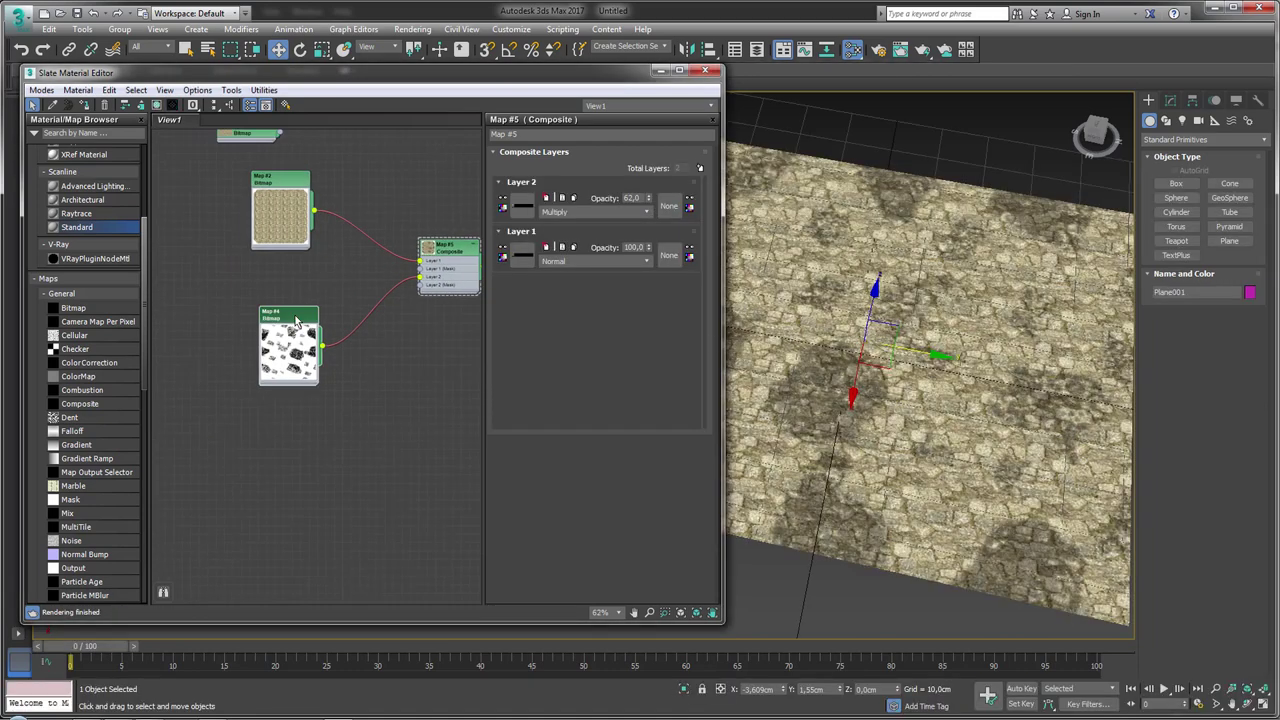
- Raise the sombras bitmap Map #4 tiling to 5 and inspect the plane up close
{"action": "double_click", "coordinate": [272, 322]}
{"action": "mouse_move", "coordinate": [606, 219]}
{"action": "left_mouse_down"}
{"action": "mouse_move", "coordinate": [606, 205]}
{"action": "mouse_move", "coordinate": [602, 232]}
{"action": "left_mouse_up"}
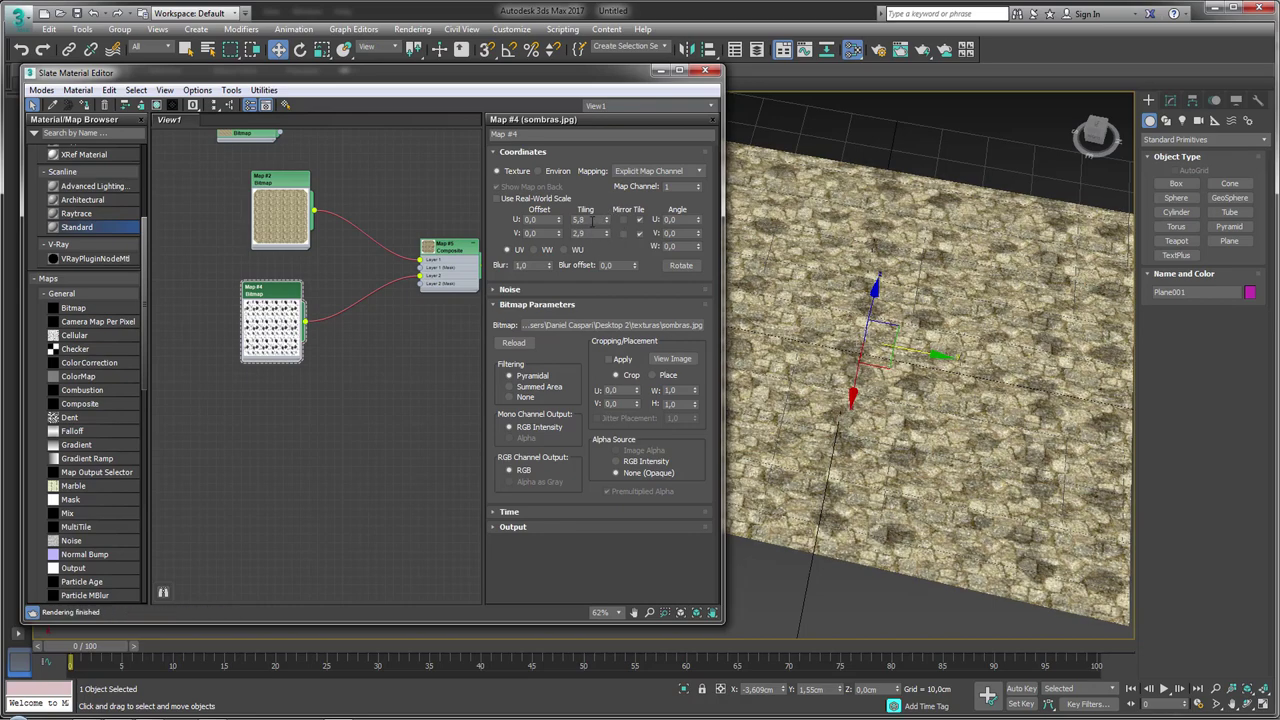
{"action": "left_click", "coordinate": [585, 219]}
{"action": "type", "text": "5"}
{"action": "key", "text": "Return"}
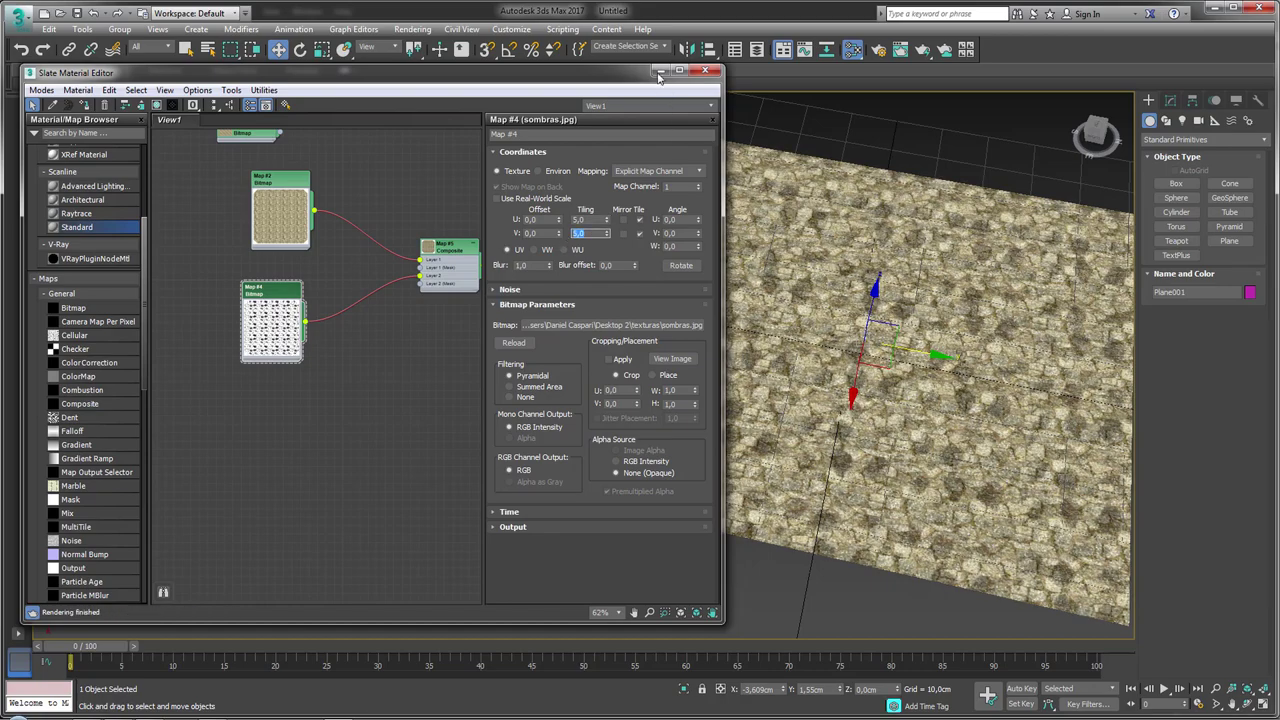
{"action": "left_click", "coordinate": [659, 71]}
{"action": "left_click_drag", "start_coordinate": [857, 330], "coordinate": [557, 120]}
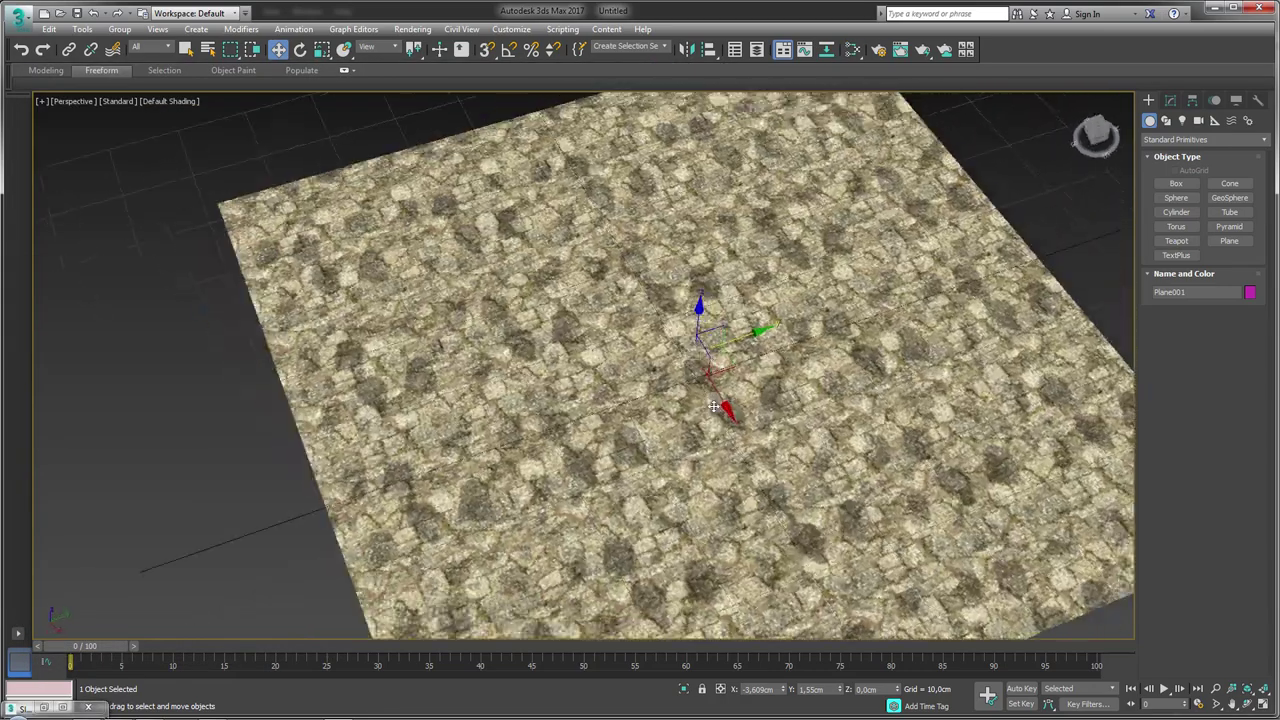
{"action": "scroll", "coordinate": [557, 120], "scroll_direction": "up", "scroll_amount": 3}
{"action": "left_click_drag", "start_coordinate": [810, 255], "coordinate": [722, 267]}
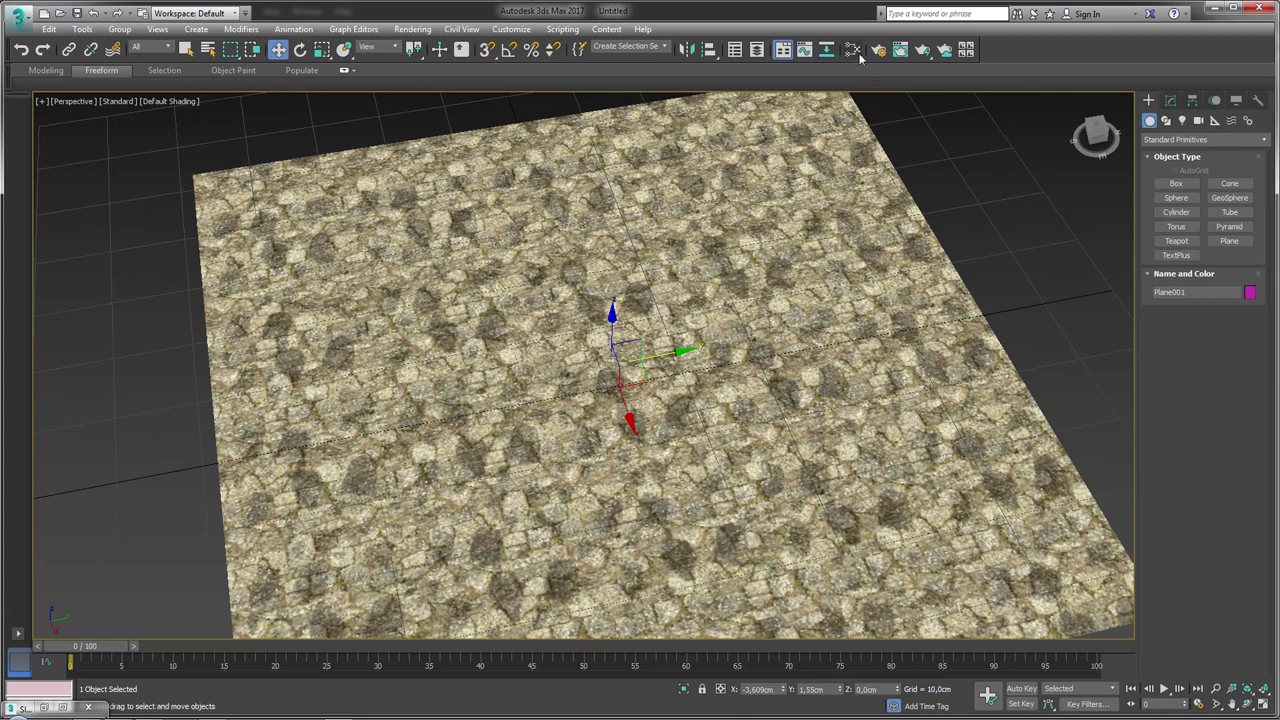
{"action": "left_click", "coordinate": [66, 689]}
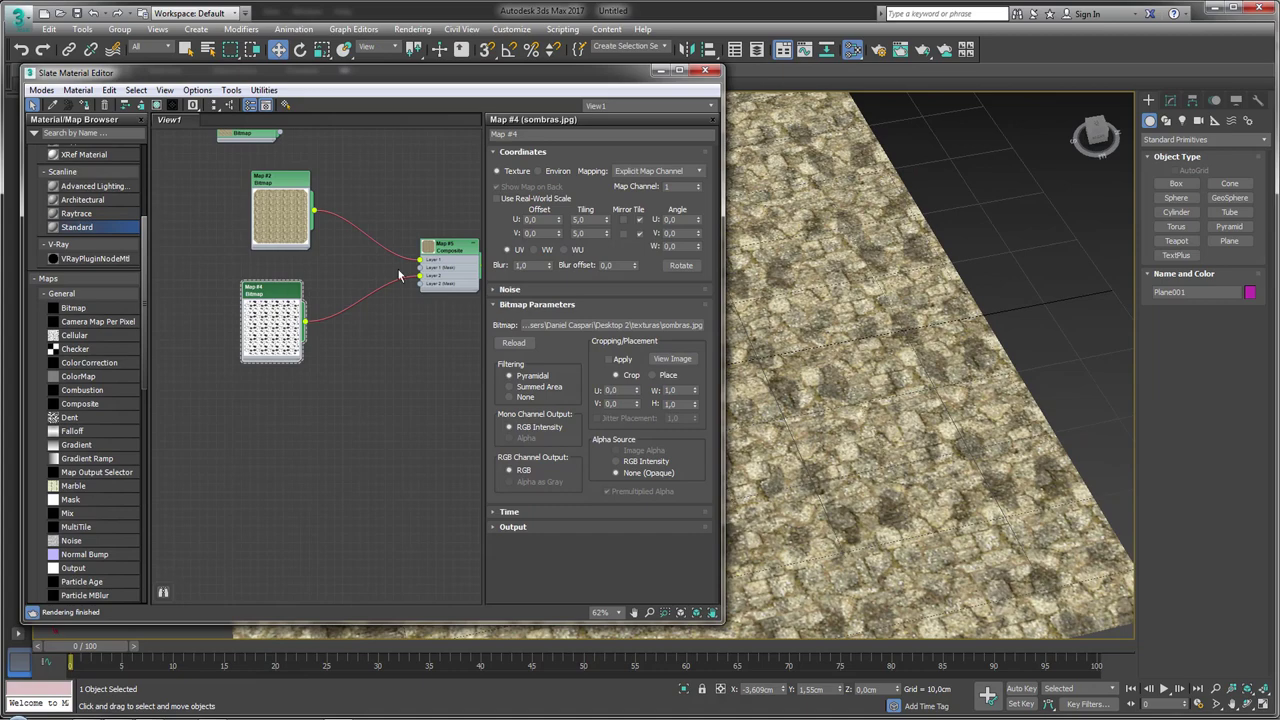
- Rotate the sombras map to a W angle of -25 and set U tiling to 3
{"action": "right_click", "coordinate": [698, 221]}
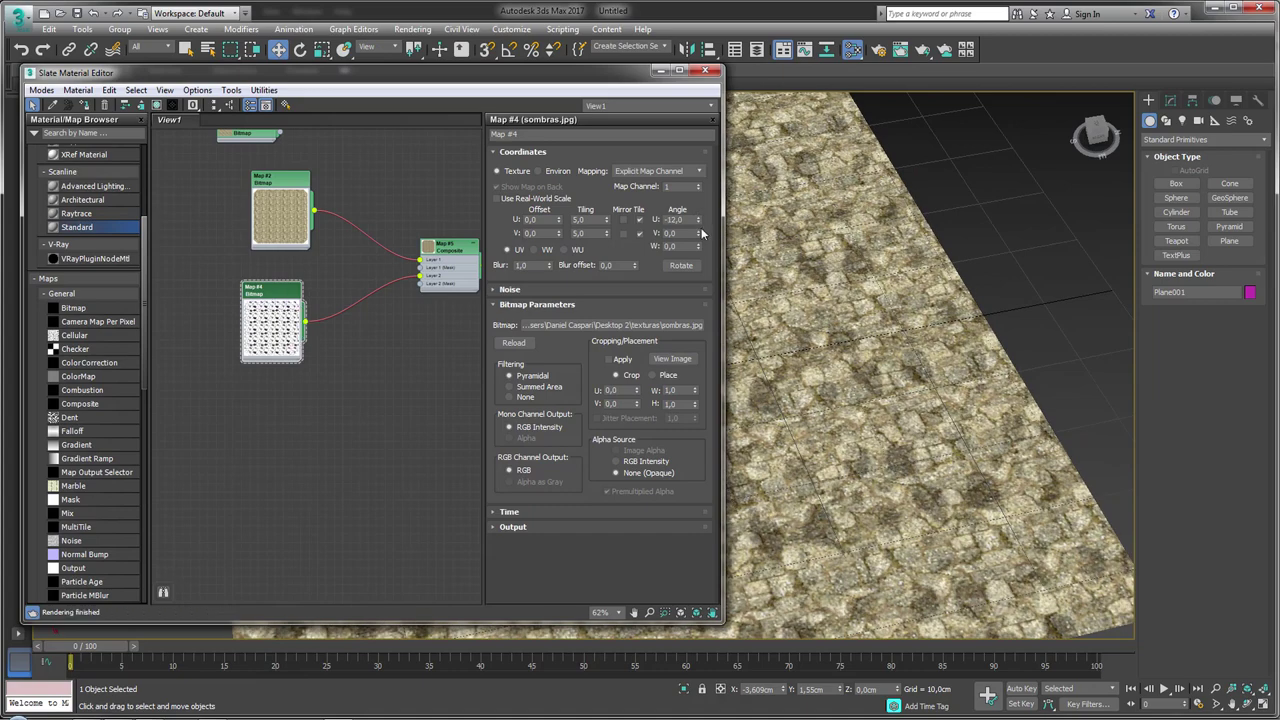
{"action": "right_click", "coordinate": [699, 233]}
{"action": "left_click_drag", "start_coordinate": [699, 247], "coordinate": [699, 268]}
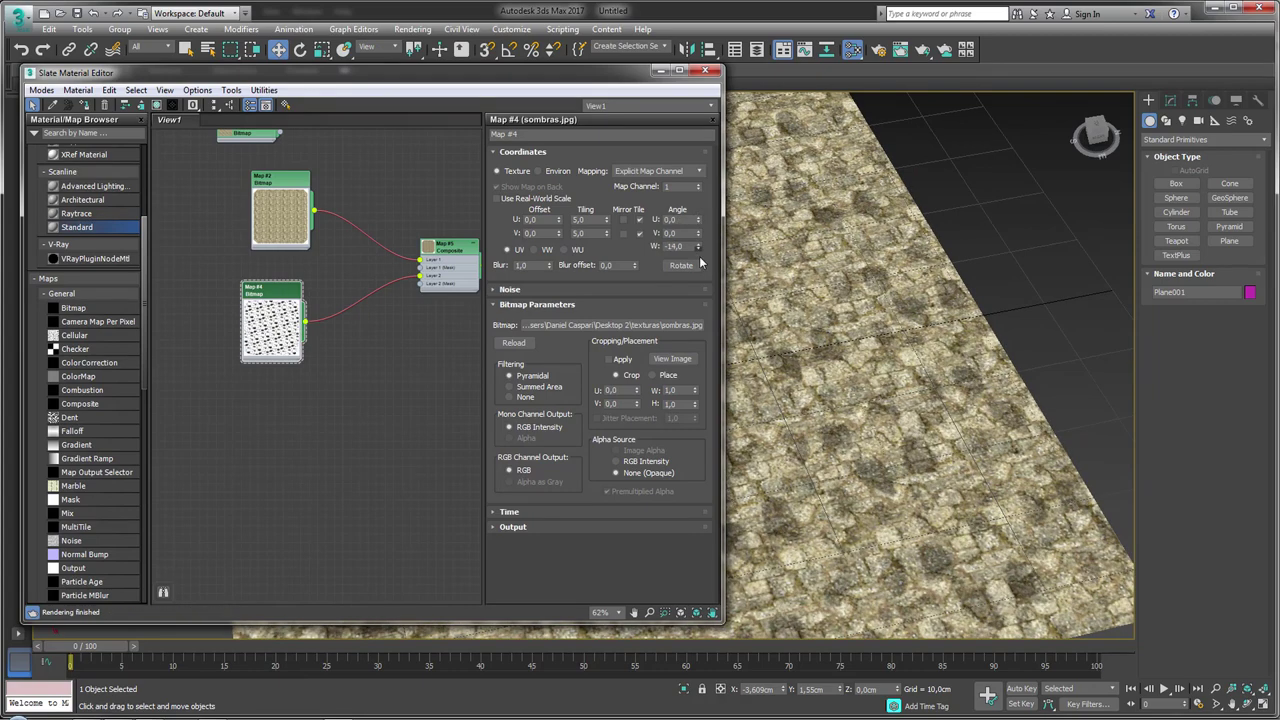
{"action": "double_click", "coordinate": [578, 219]}
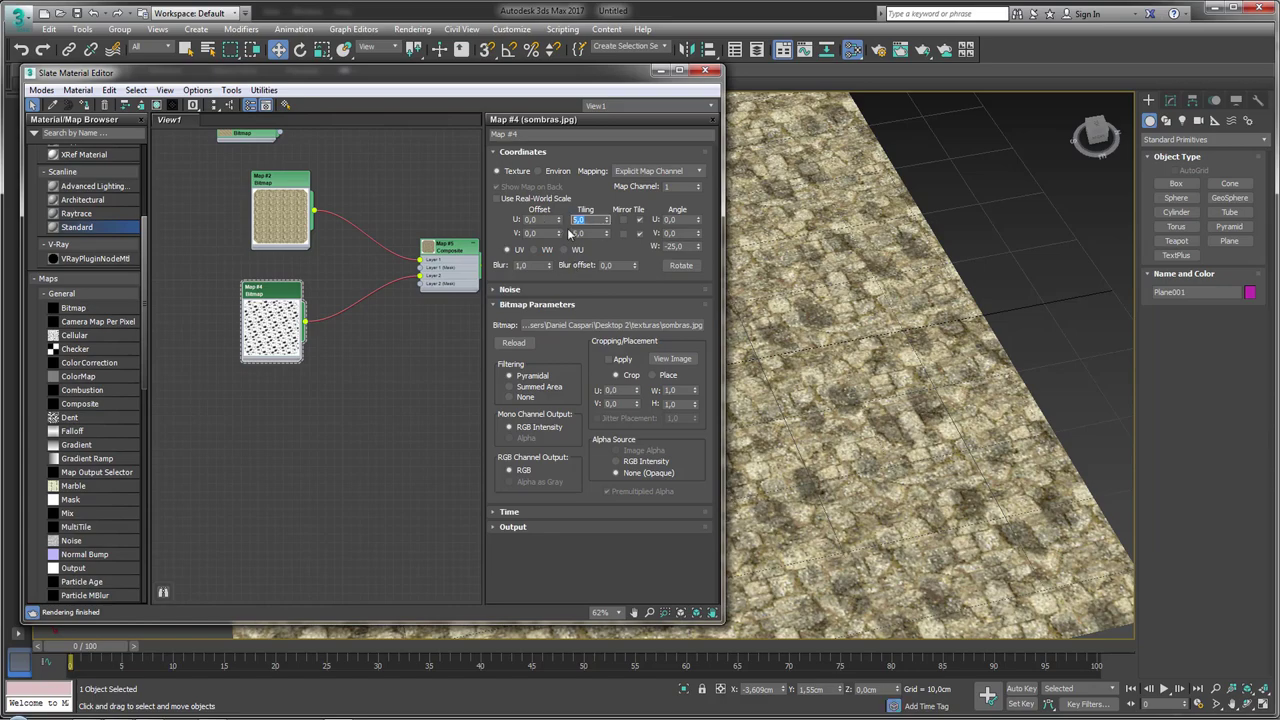
{"action": "type", "text": "3"}
{"action": "key", "text": "Tab"}
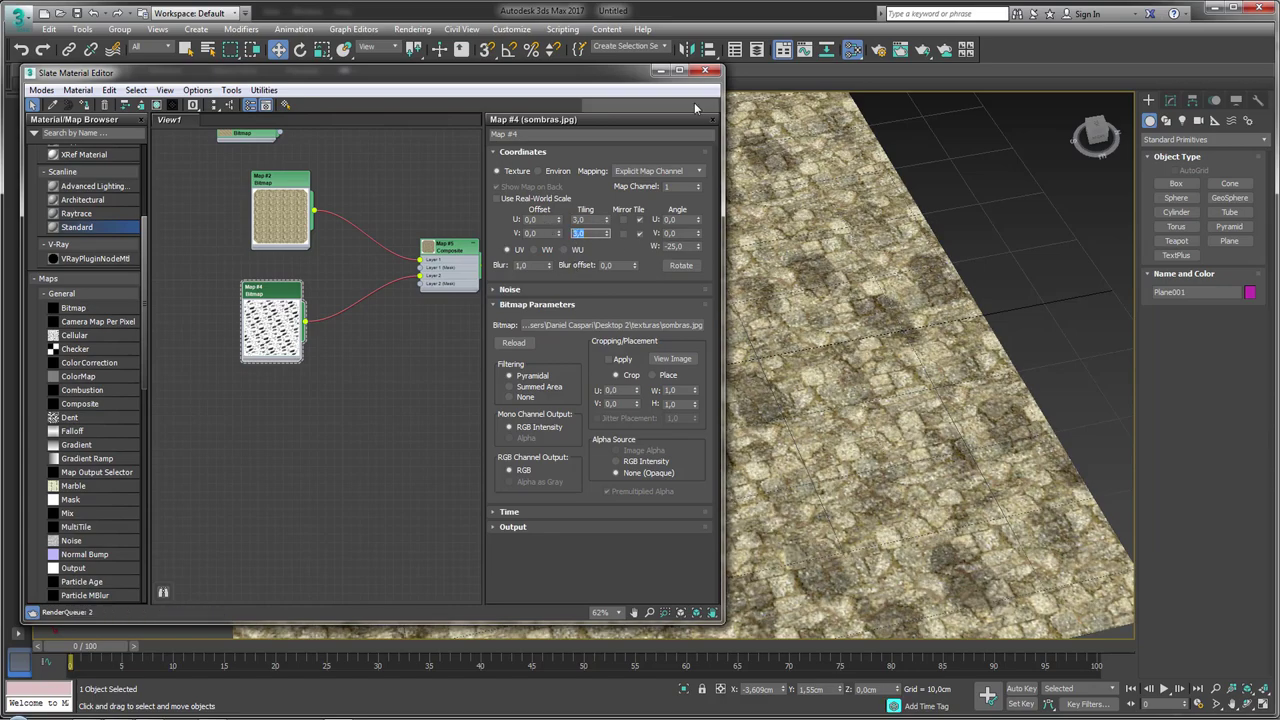
- Close the Slate Material Editor and orbit to an oblique view of the plane
{"action": "left_click", "coordinate": [705, 70]}
{"action": "mouse_move", "coordinate": [731, 351]}
{"action": "left_mouse_down"}
{"action": "mouse_move", "coordinate": [637, 469]}
{"action": "mouse_move", "coordinate": [746, 417]}
{"action": "left_mouse_up"}
{"action": "scroll", "coordinate": [637, 469], "scroll_direction": "up", "scroll_amount": 5}
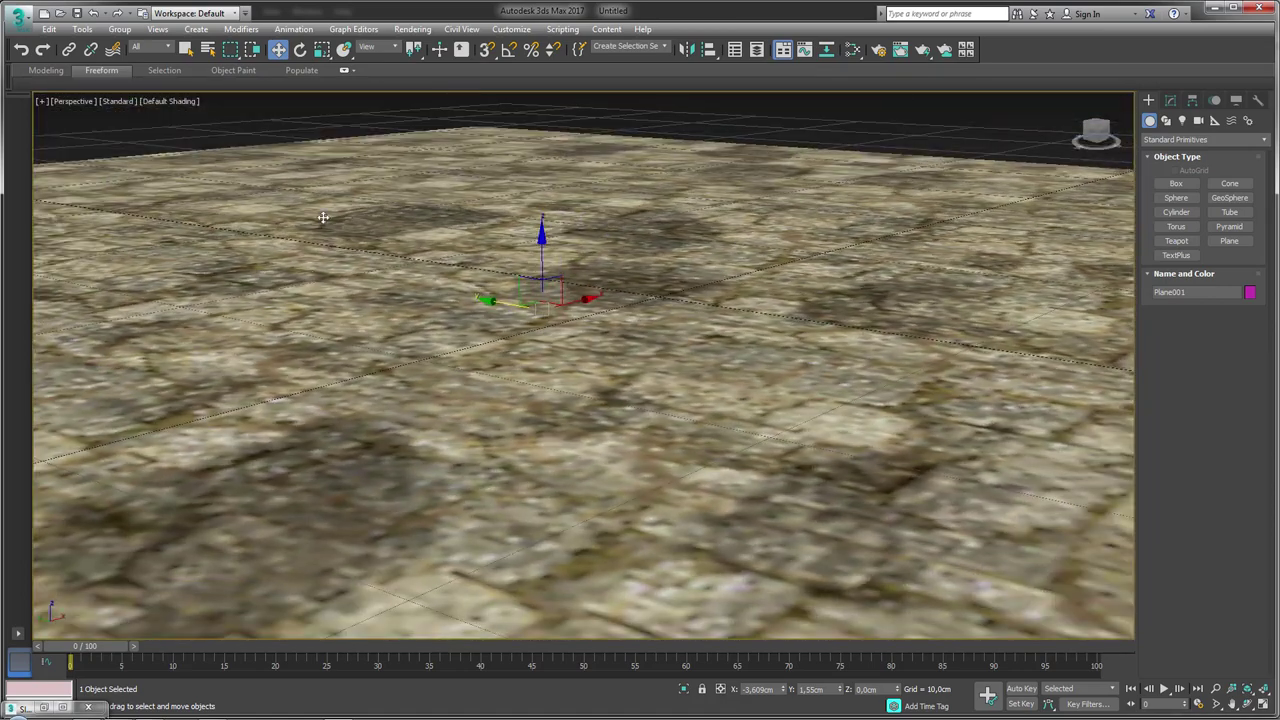
{"action": "left_click_drag", "start_coordinate": [323, 217], "coordinate": [443, 377]}
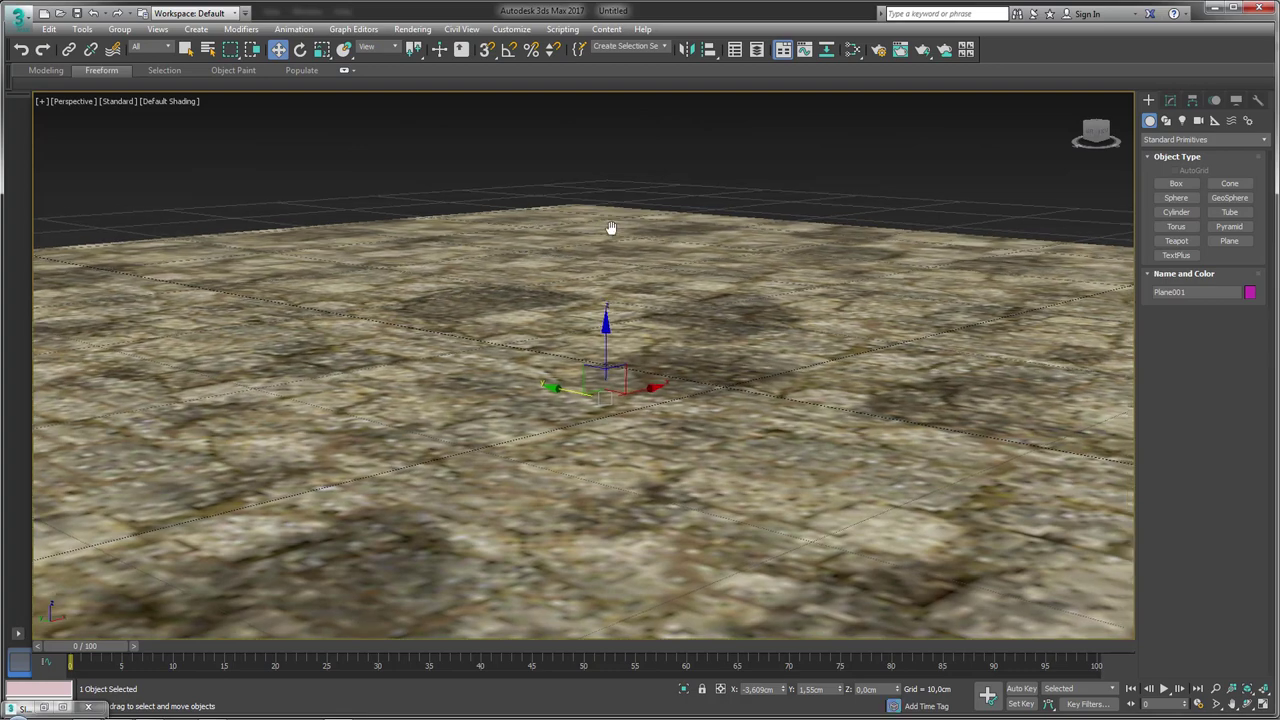
{"action": "scroll", "coordinate": [611, 229], "scroll_direction": "down", "scroll_amount": 6}
{"action": "mouse_move", "coordinate": [480, 343]}
{"action": "left_mouse_down"}
{"action": "mouse_move", "coordinate": [575, 420]}
{"action": "mouse_move", "coordinate": [561, 372]}
{"action": "left_mouse_up"}
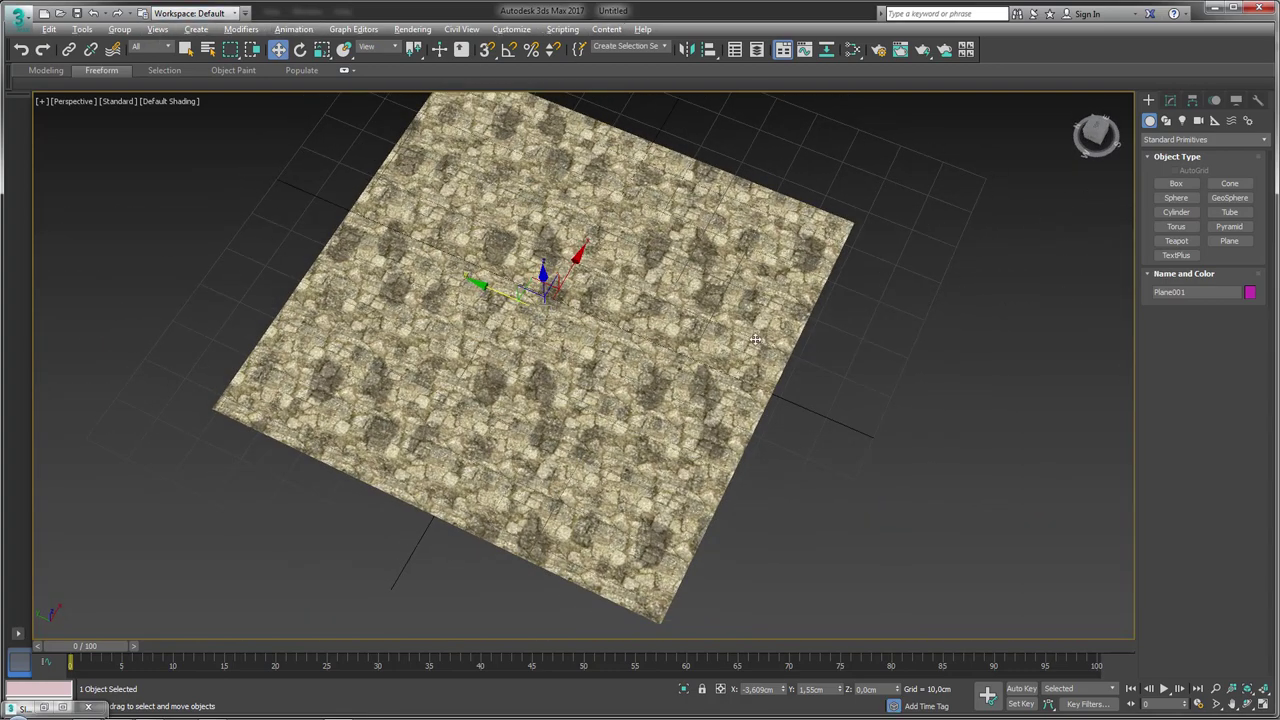
{"action": "mouse_move", "coordinate": [756, 340]}
{"action": "left_mouse_down"}
{"action": "mouse_move", "coordinate": [731, 292]}
{"action": "mouse_move", "coordinate": [752, 434]}
{"action": "left_mouse_up"}
{"action": "scroll", "coordinate": [628, 443], "scroll_direction": "up", "scroll_amount": 4}
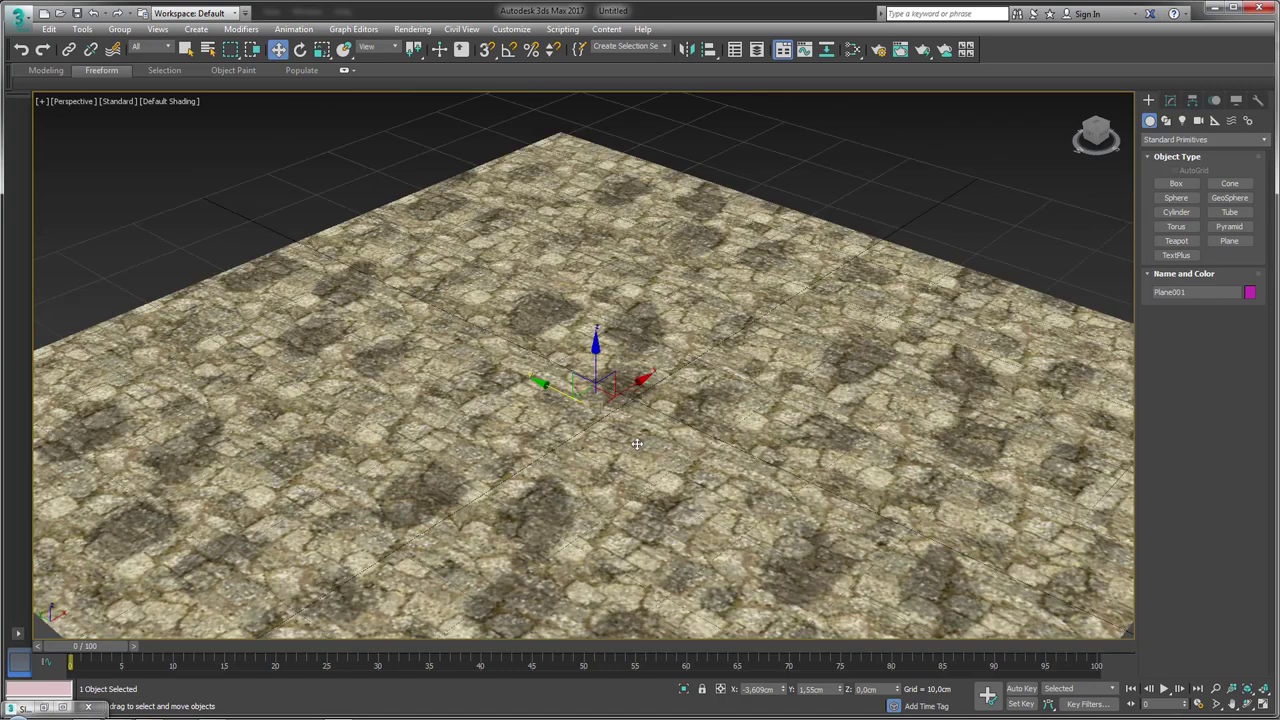
- Create a standard Target Spot light aimed at the cobblestone plane
{"action": "left_click", "coordinate": [1182, 120]}
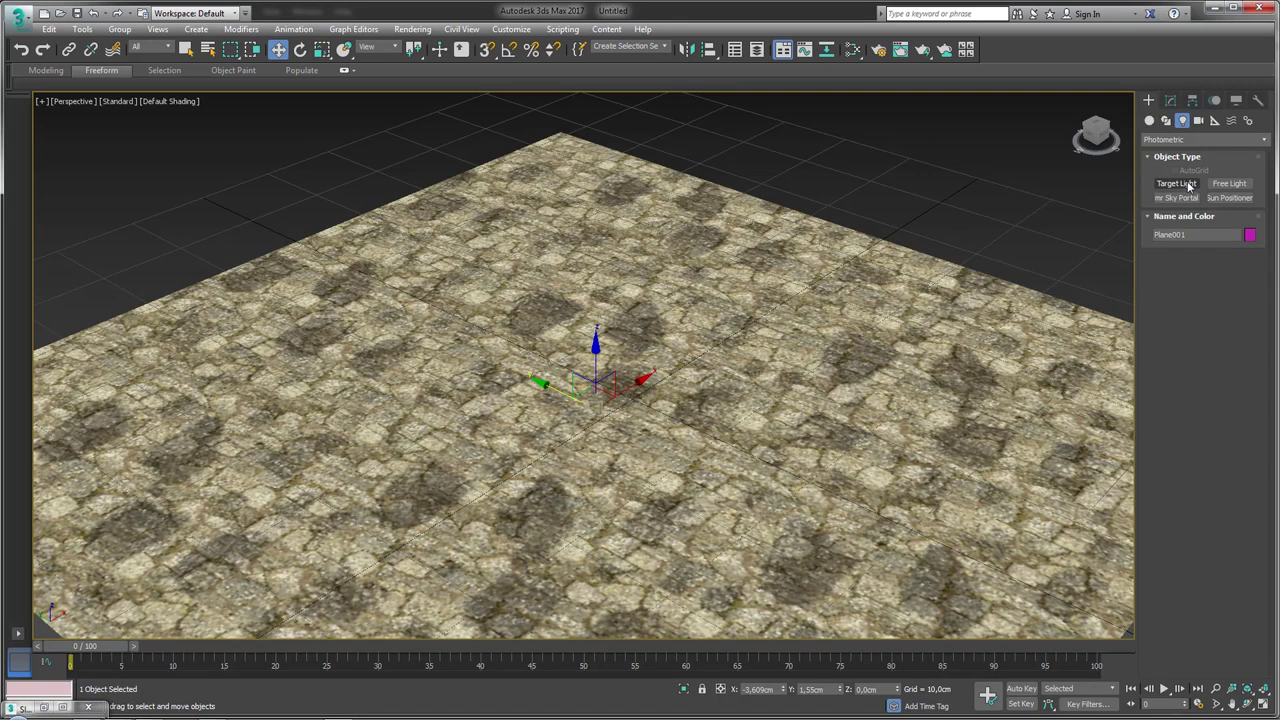
{"action": "left_click", "coordinate": [1200, 140]}
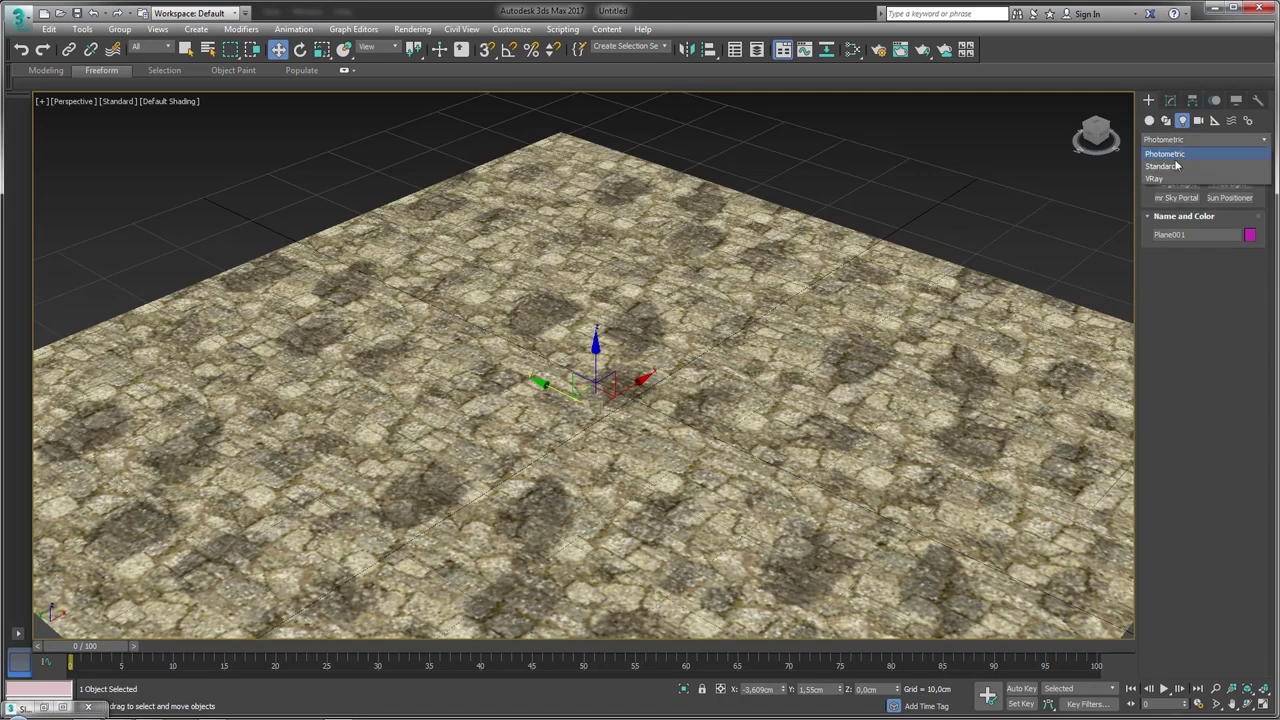
{"action": "left_click", "coordinate": [1178, 166]}
{"action": "left_click", "coordinate": [1187, 187]}
{"action": "scroll", "coordinate": [946, 234], "scroll_direction": "down", "scroll_amount": 5}
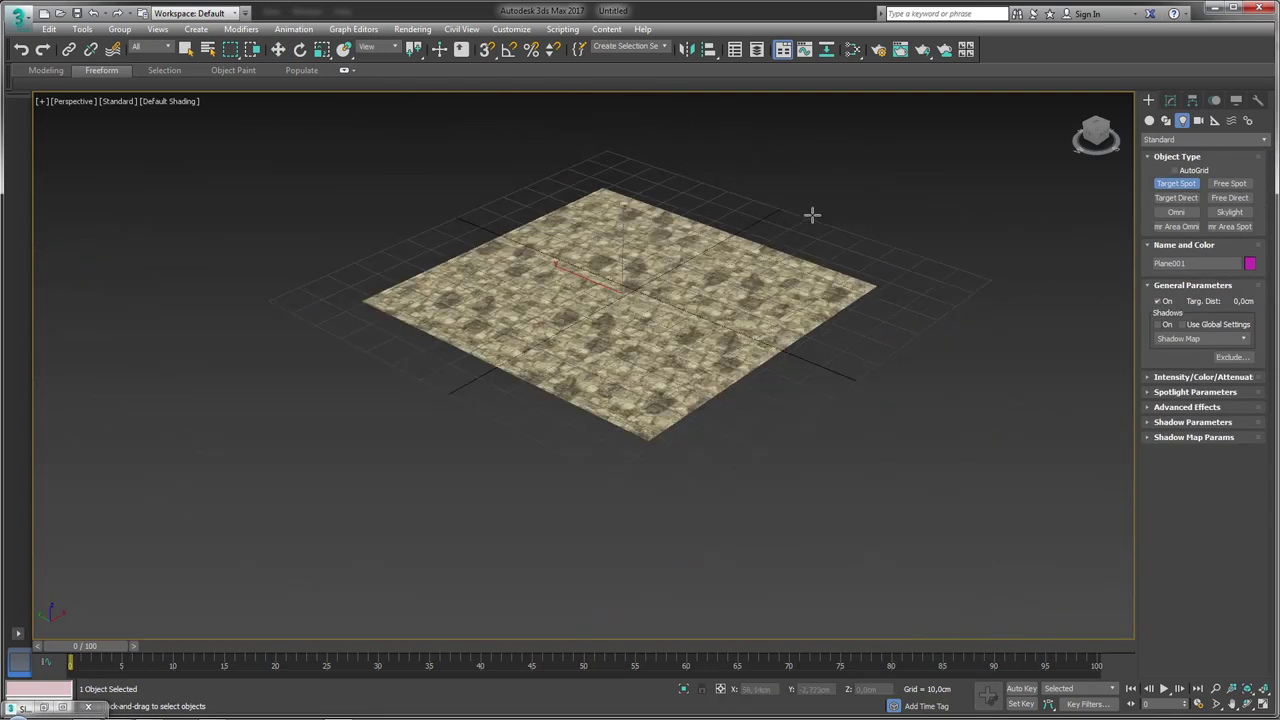
{"action": "left_click_drag", "start_coordinate": [860, 200], "coordinate": [733, 304]}
- Raise Spot001 high above the plane along Z
{"action": "key", "text": "w"}
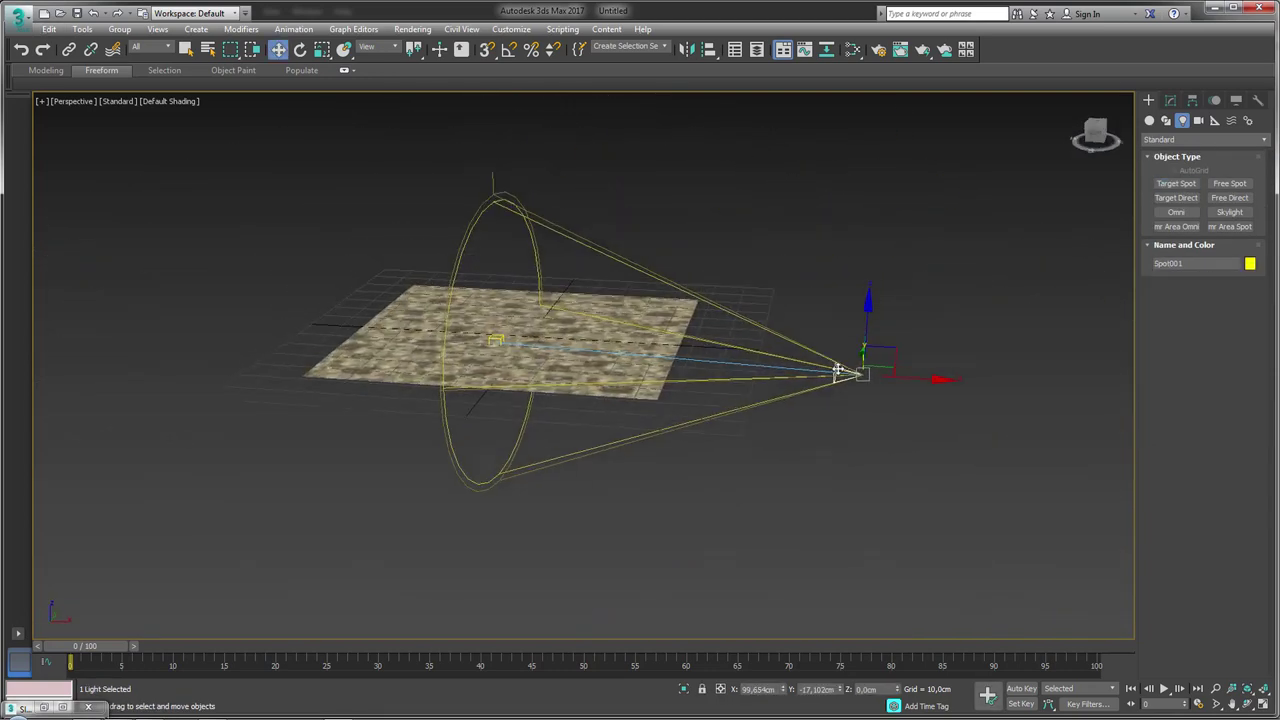
{"action": "left_click_drag", "start_coordinate": [871, 286], "coordinate": [866, 93]}
{"action": "scroll", "coordinate": [494, 397], "scroll_direction": "up", "scroll_amount": 5}
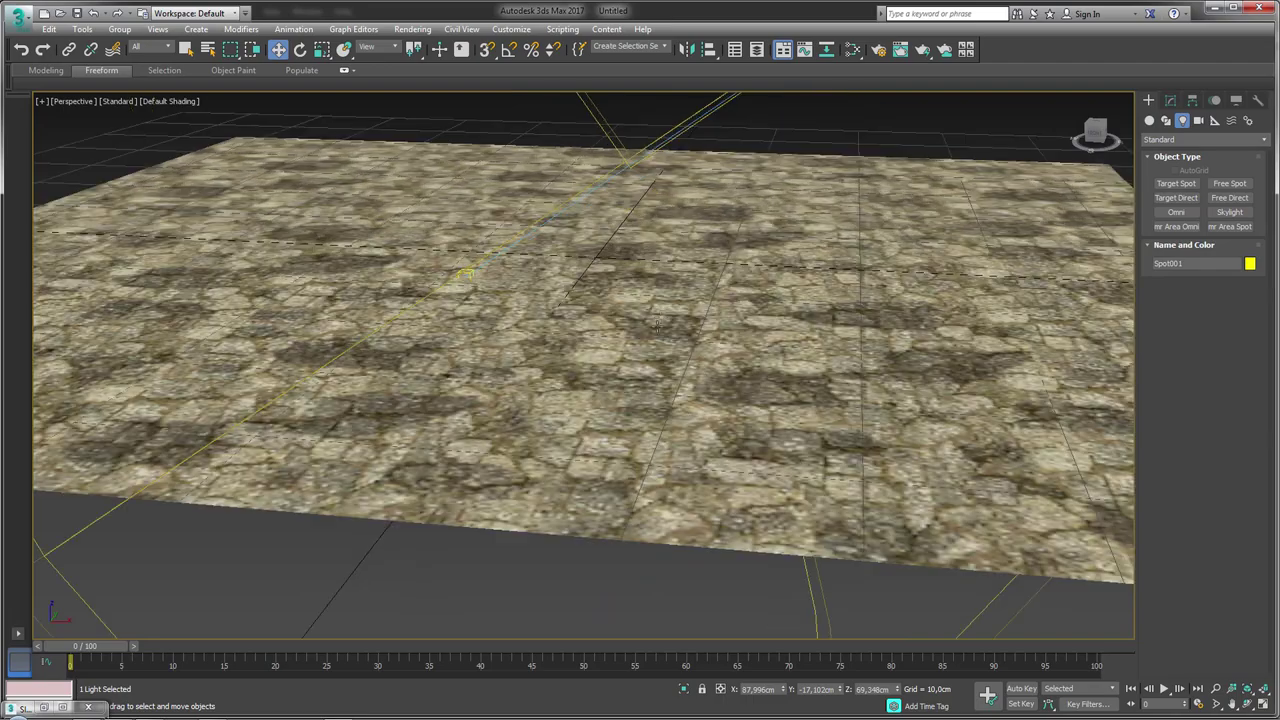
{"action": "left_click_drag", "start_coordinate": [758, 302], "coordinate": [588, 441]}
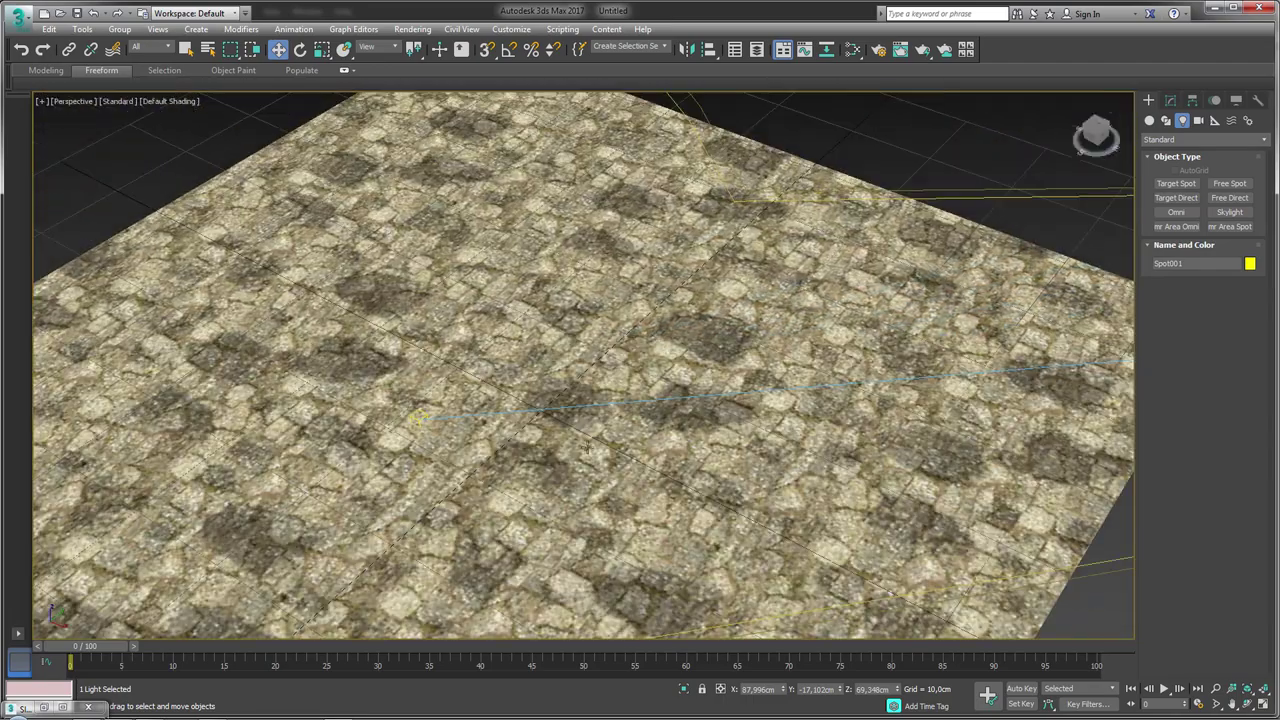
{"action": "scroll", "coordinate": [588, 441], "scroll_direction": "up", "scroll_amount": 3}
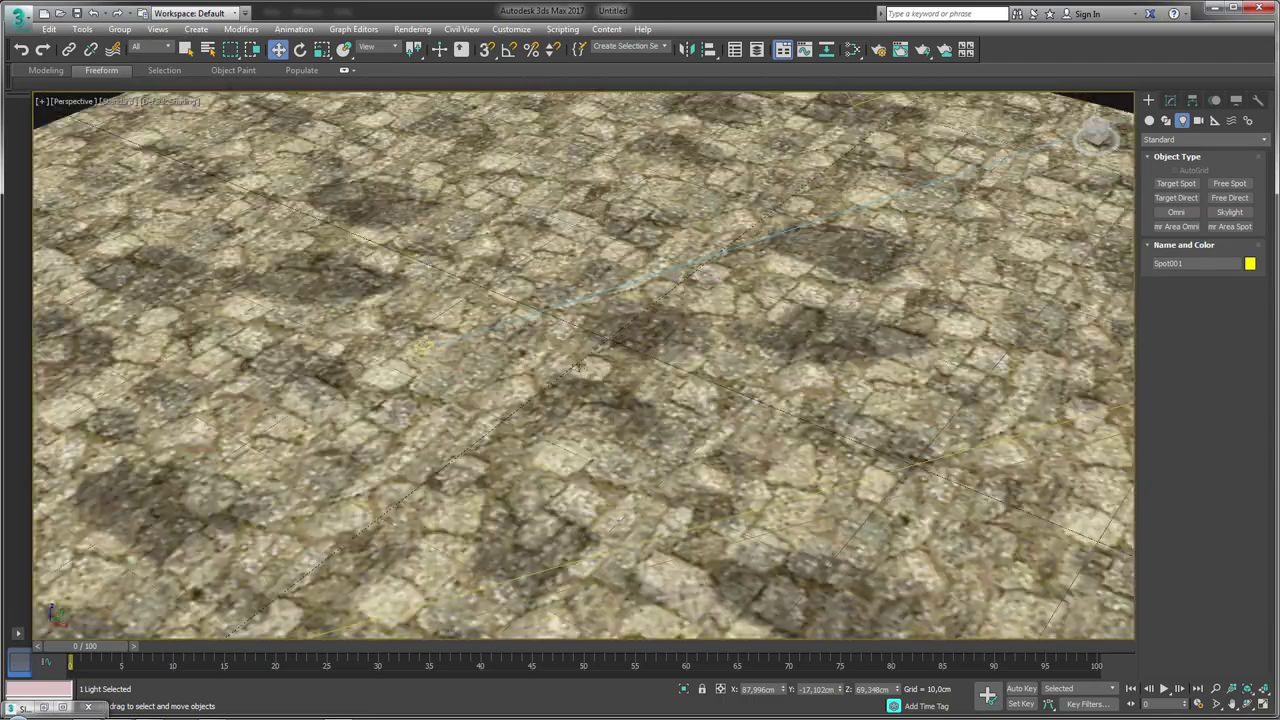
{"action": "left_click", "coordinate": [922, 51]}
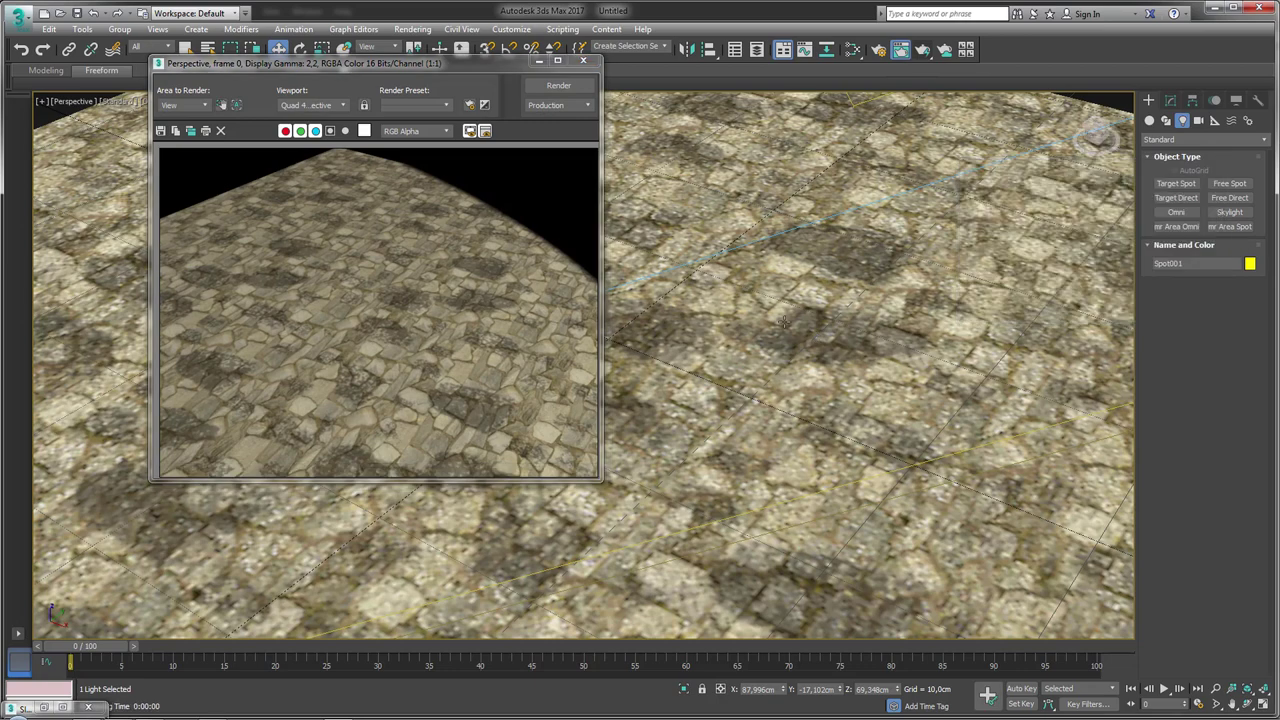
{"action": "mouse_move", "coordinate": [784, 322]}
{"action": "left_mouse_down"}
{"action": "mouse_move", "coordinate": [877, 366]}
{"action": "mouse_move", "coordinate": [866, 423]}
{"action": "mouse_move", "coordinate": [792, 323]}
{"action": "left_mouse_up"}
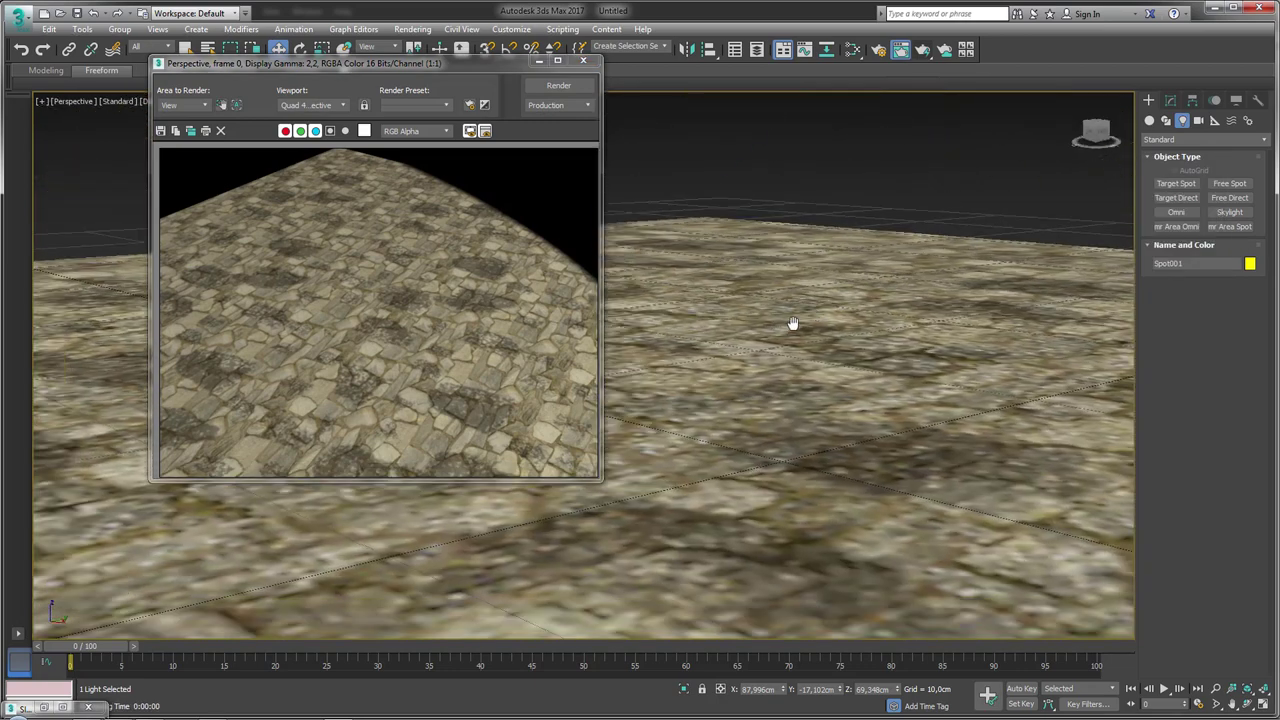
{"action": "key", "text": "shift+q"}
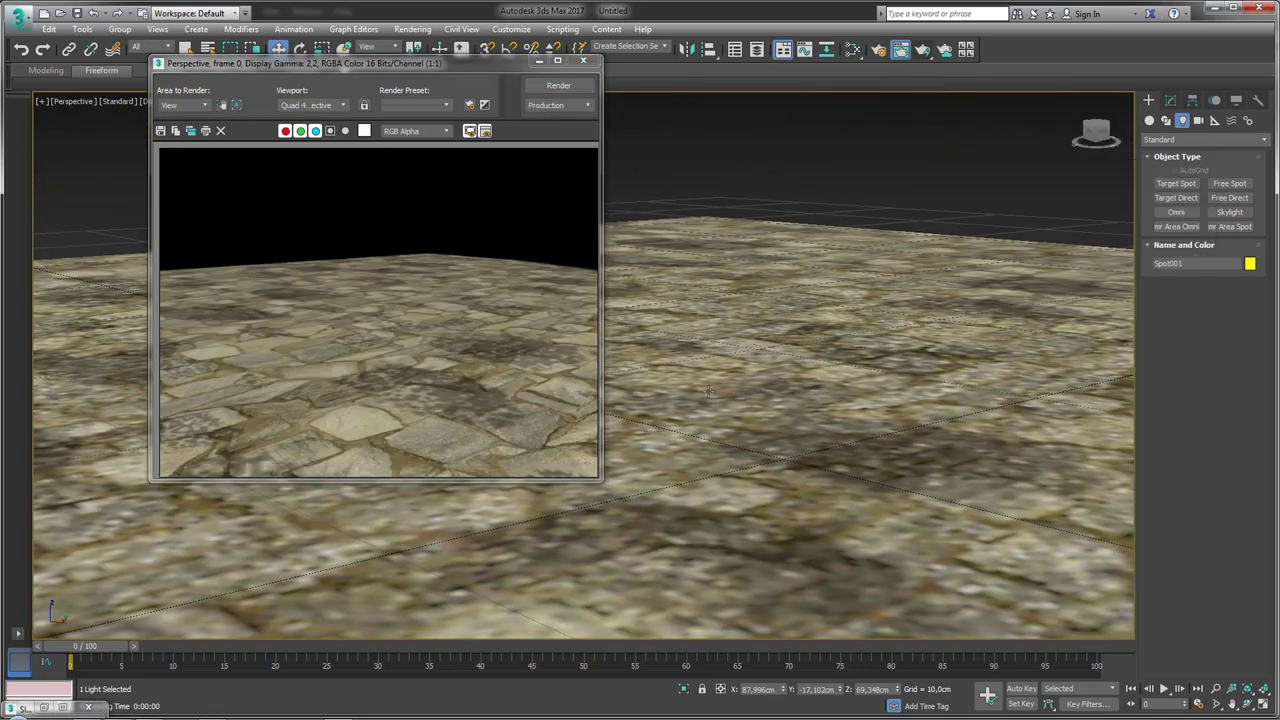
{"action": "key", "text": "shift+z"}
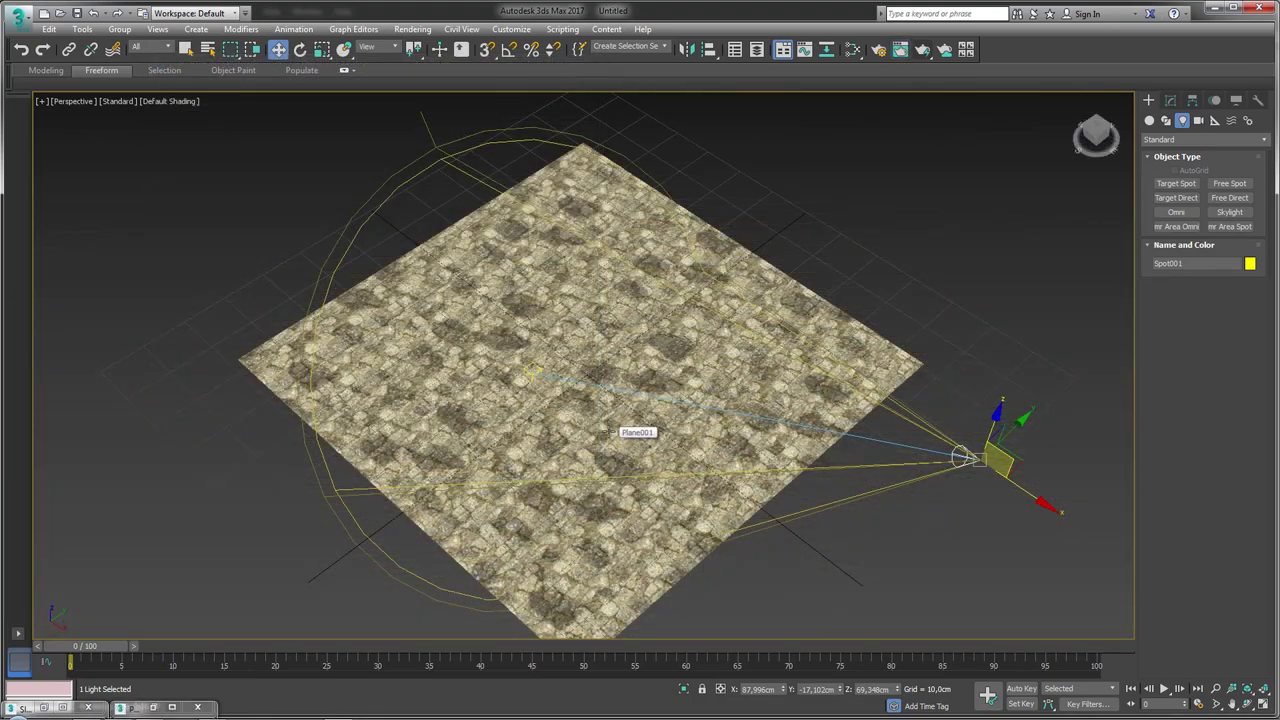
{"action": "left_click_drag", "start_coordinate": [604, 473], "coordinate": [784, 342]}
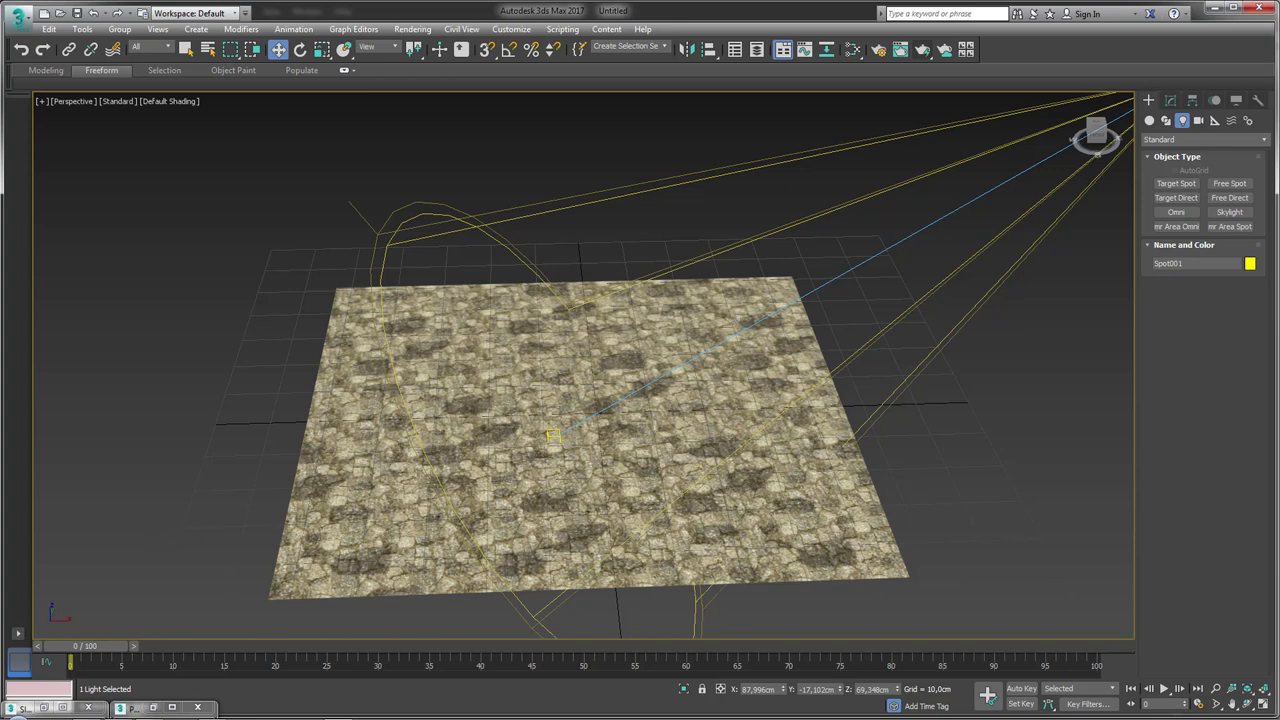
- In Photoshop, open TABELA.psd and make Group 1's map-type table visible
{"action": "left_click", "coordinate": [443, 702]}
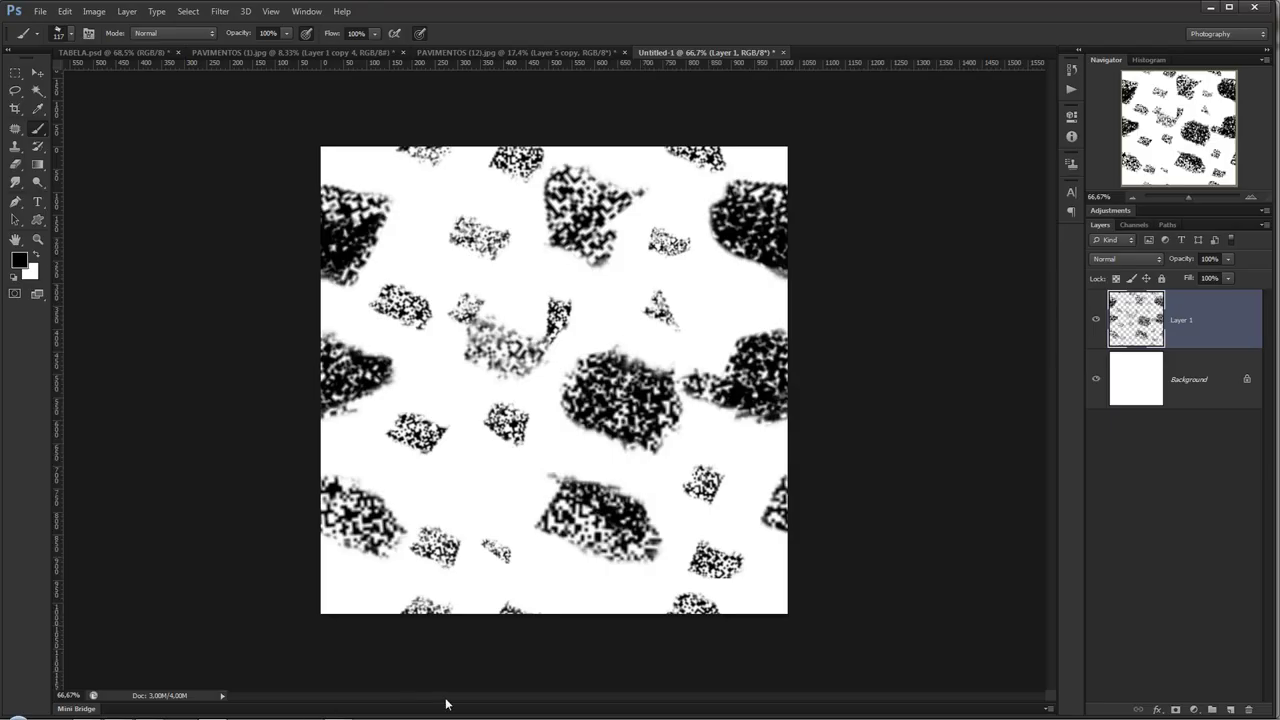
{"action": "left_click", "coordinate": [122, 52]}
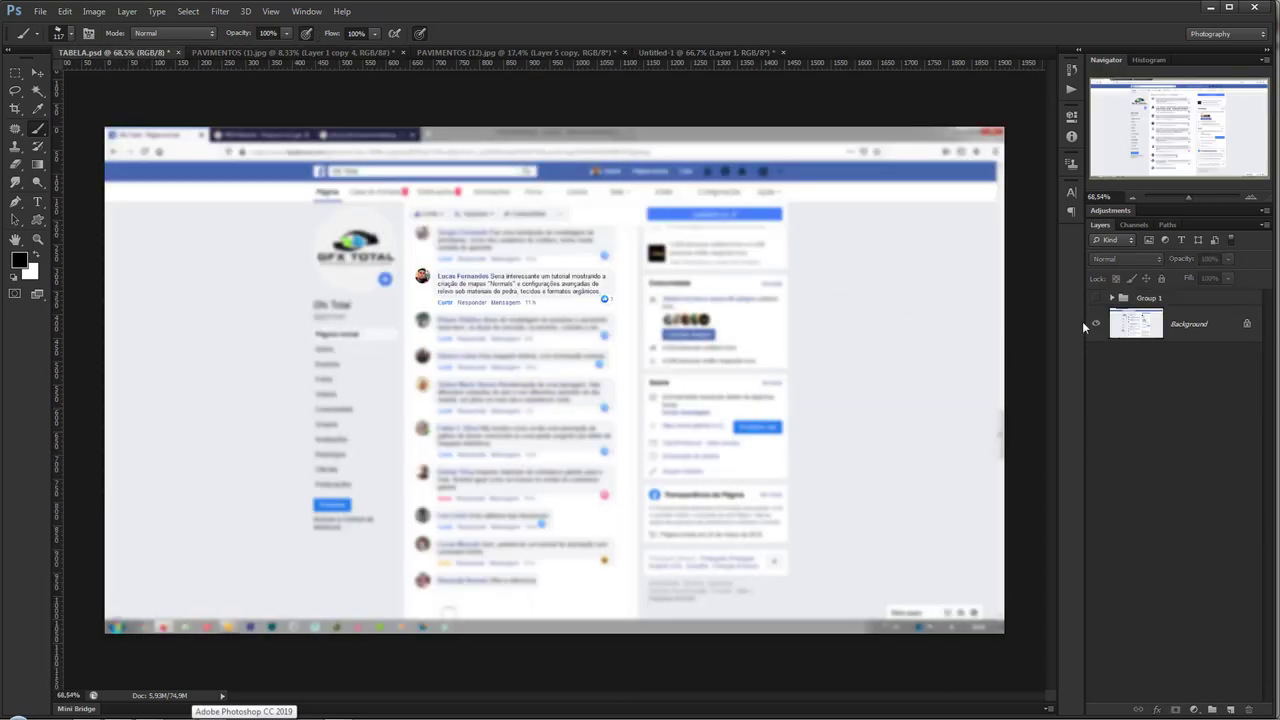
{"action": "left_click", "coordinate": [1097, 298]}
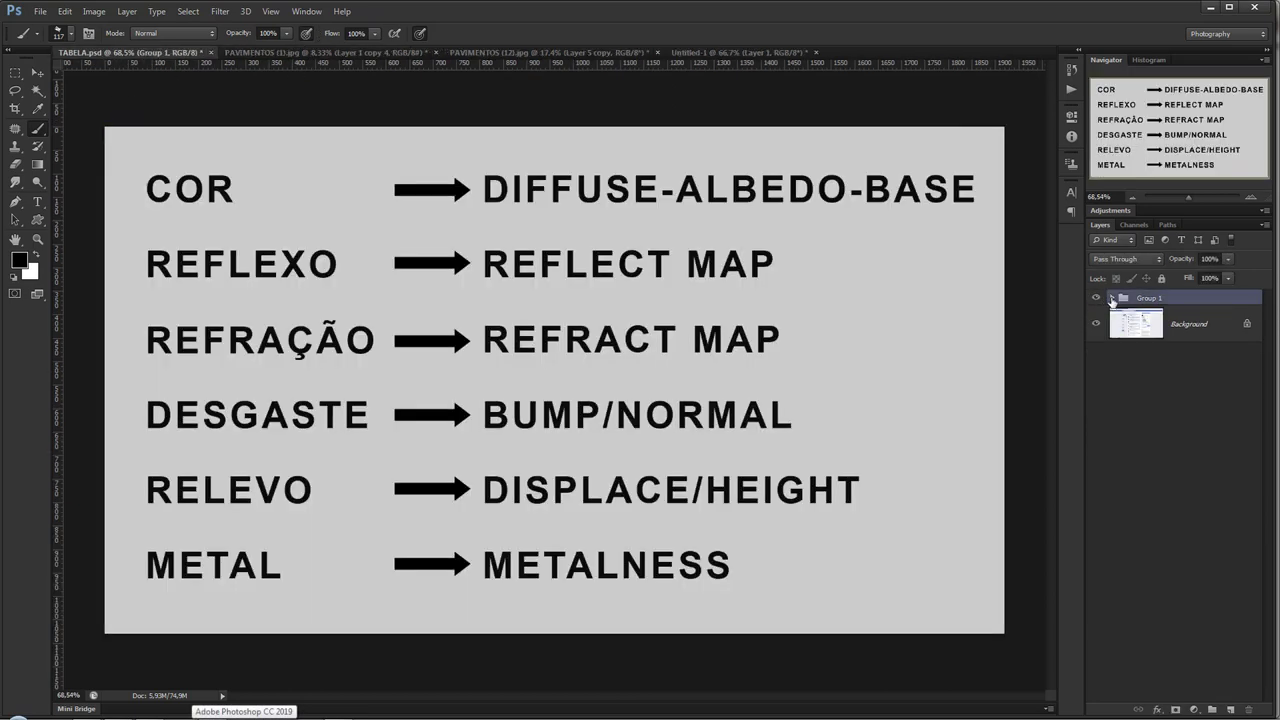